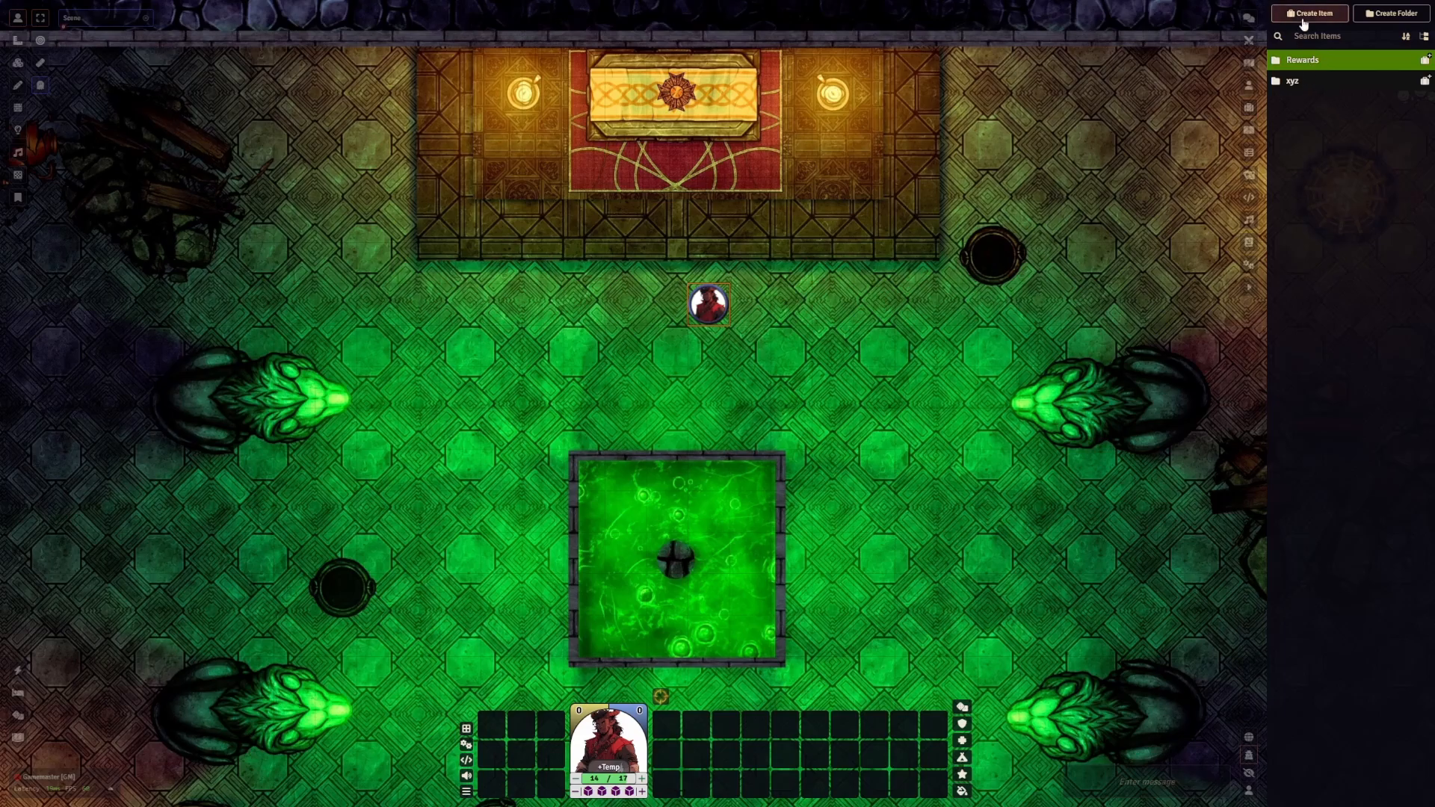
# Create a new item of type Feature named "Attack"
pyautogui.click(1315, 15)
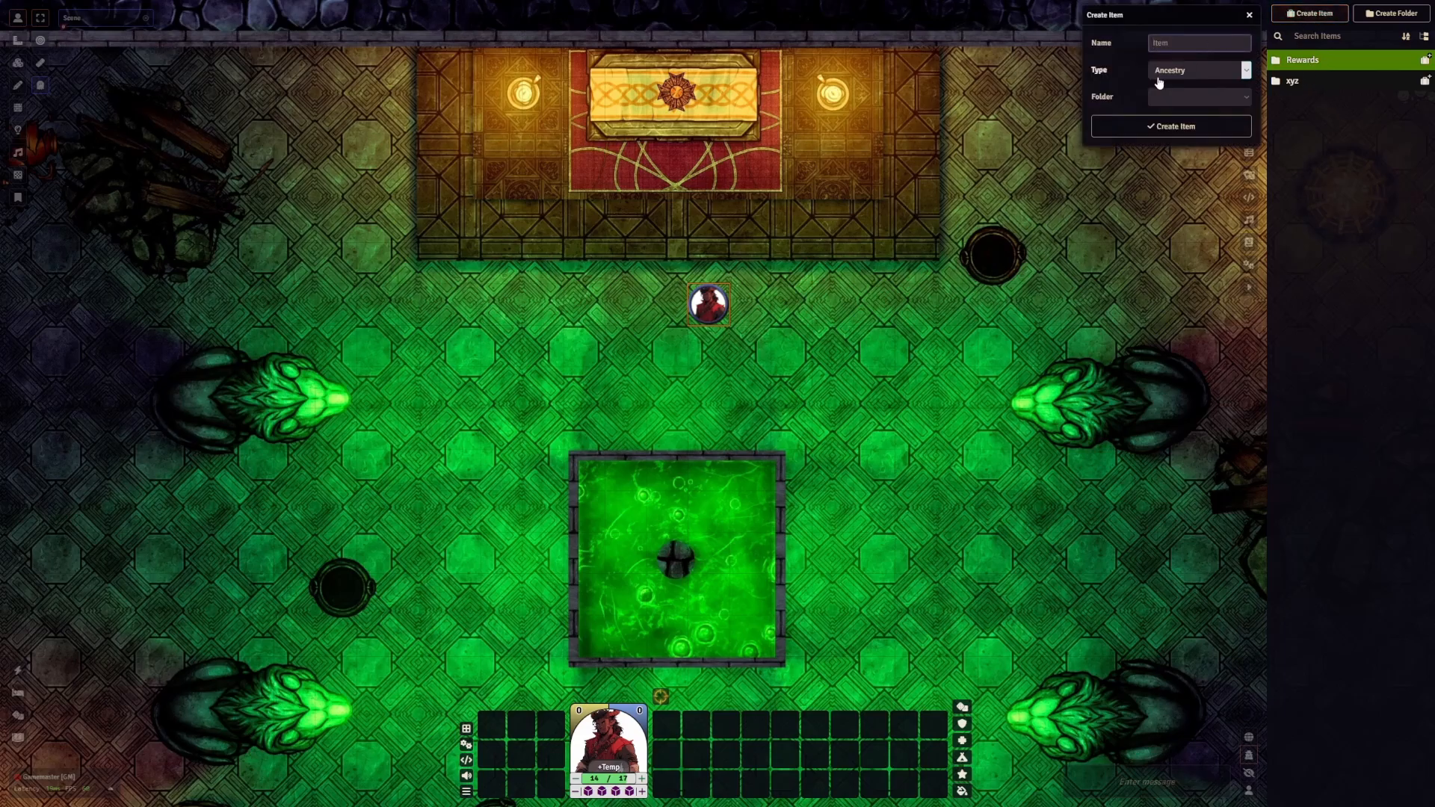
pyautogui.click(1174, 71)
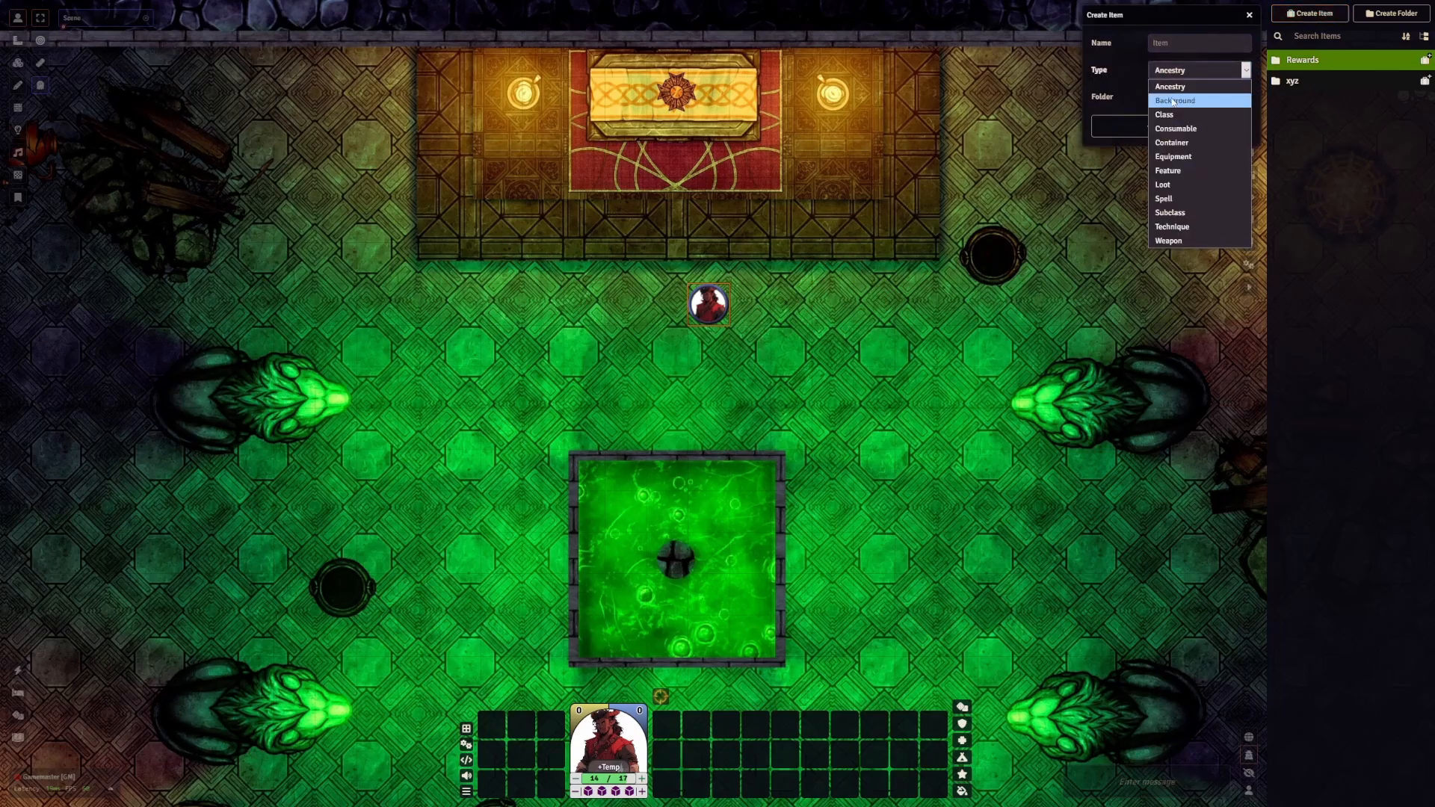
pyautogui.click(1179, 173)
pyautogui.click(1188, 43)
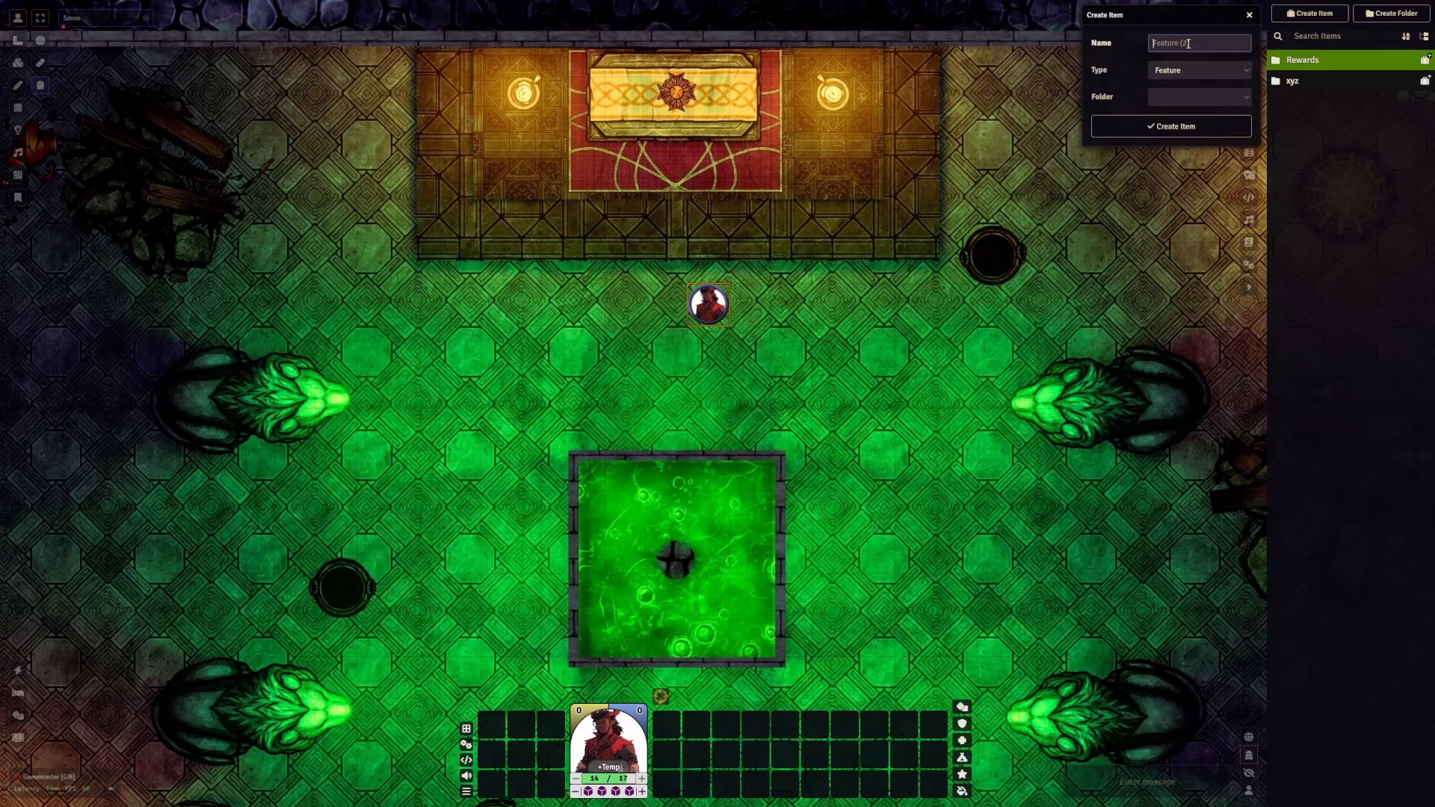
pyautogui.write('Attack')
pyautogui.click(1167, 129)
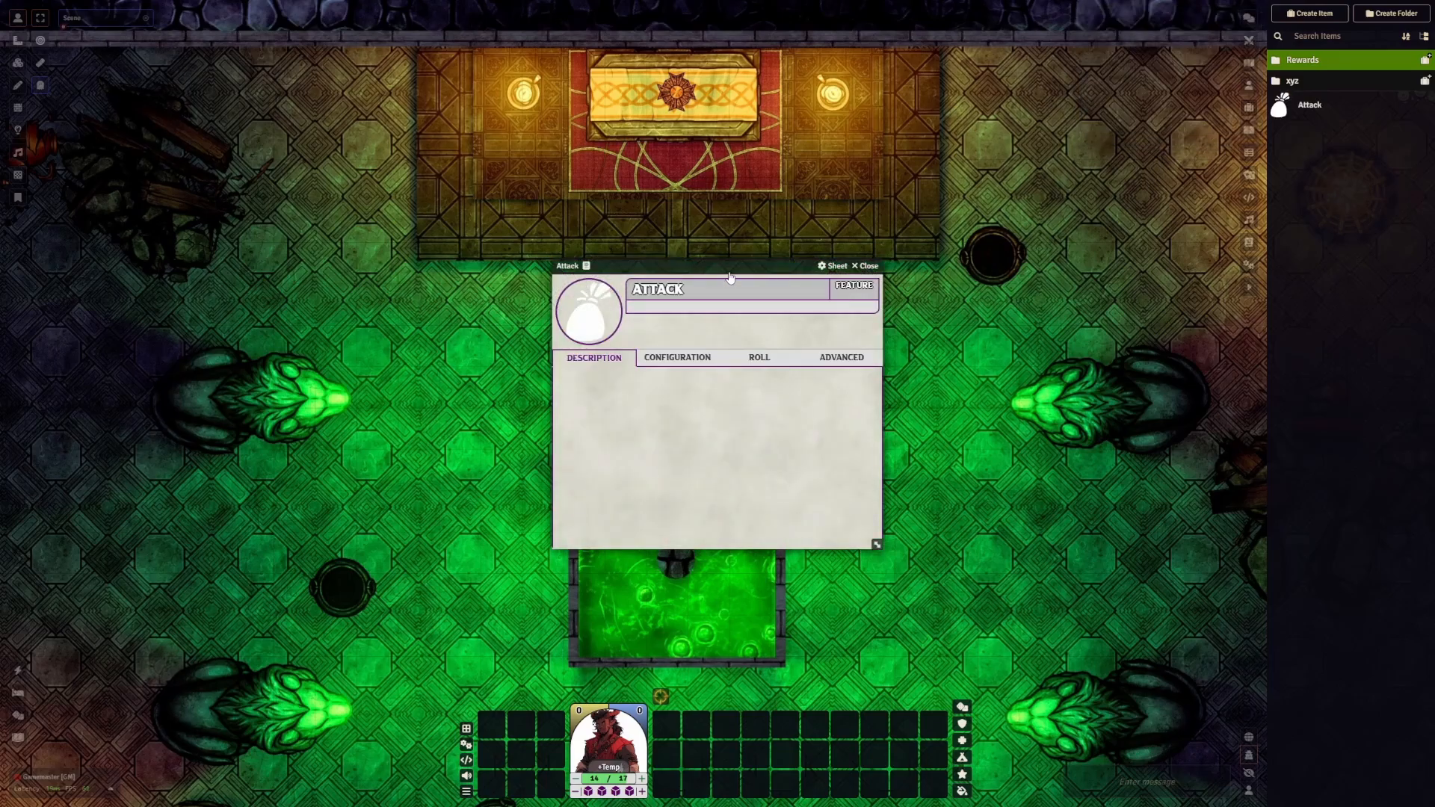
# Set the Attack feature's image to the hand-held dagger icon from the core icons/skills/melee folder
pyautogui.moveTo(727, 271); pyautogui.dragTo(476, 119)
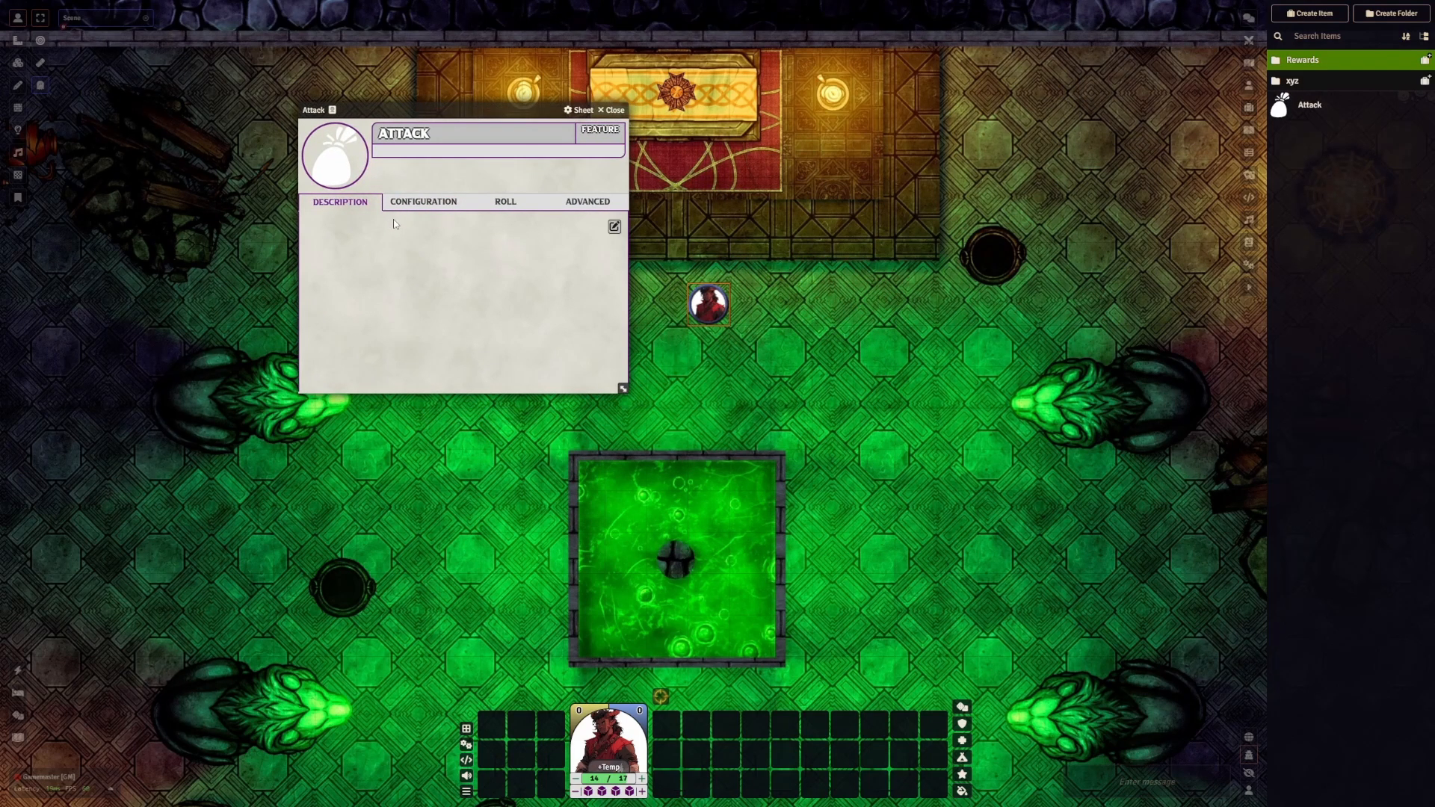
pyautogui.click(336, 167)
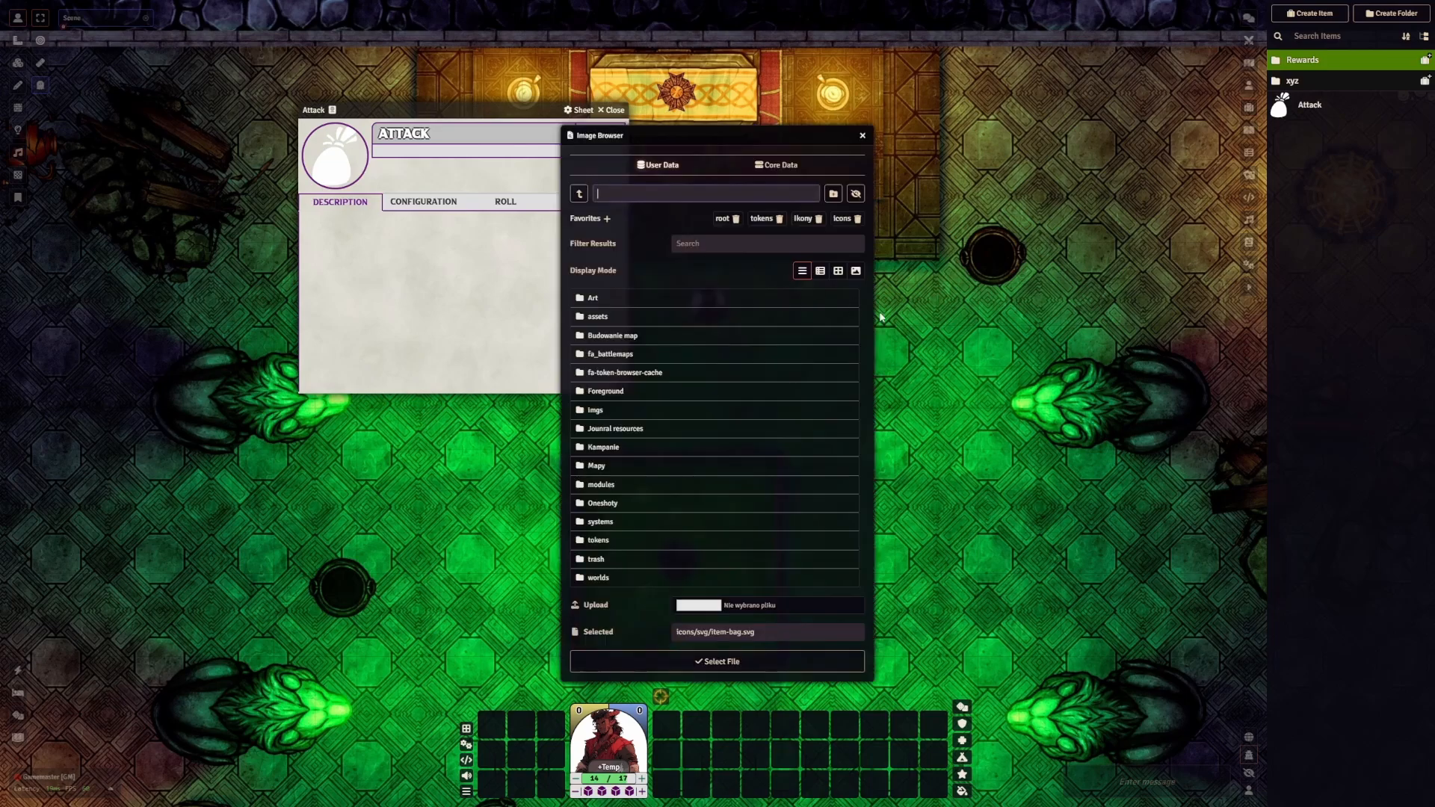
pyautogui.click(842, 224)
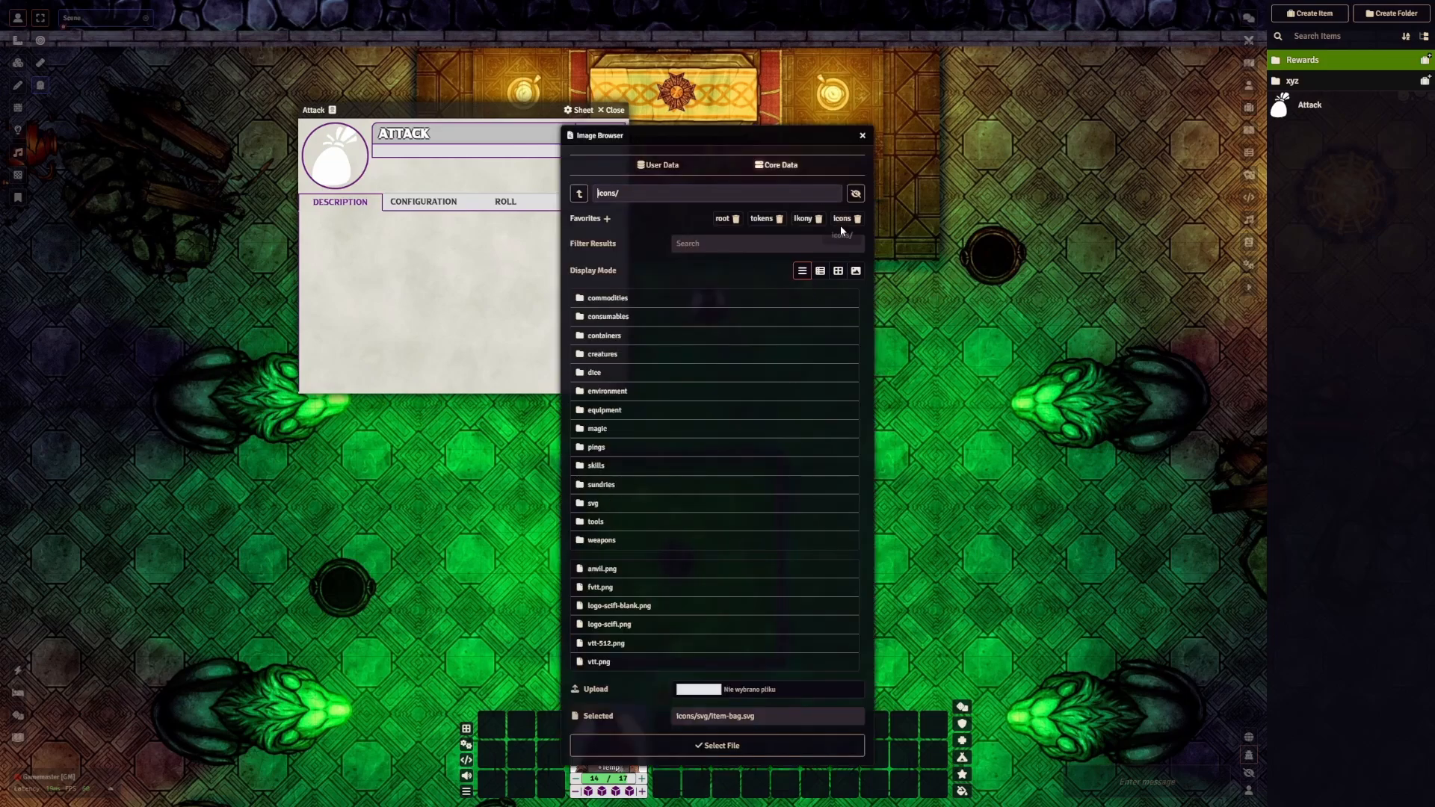
pyautogui.click(838, 271)
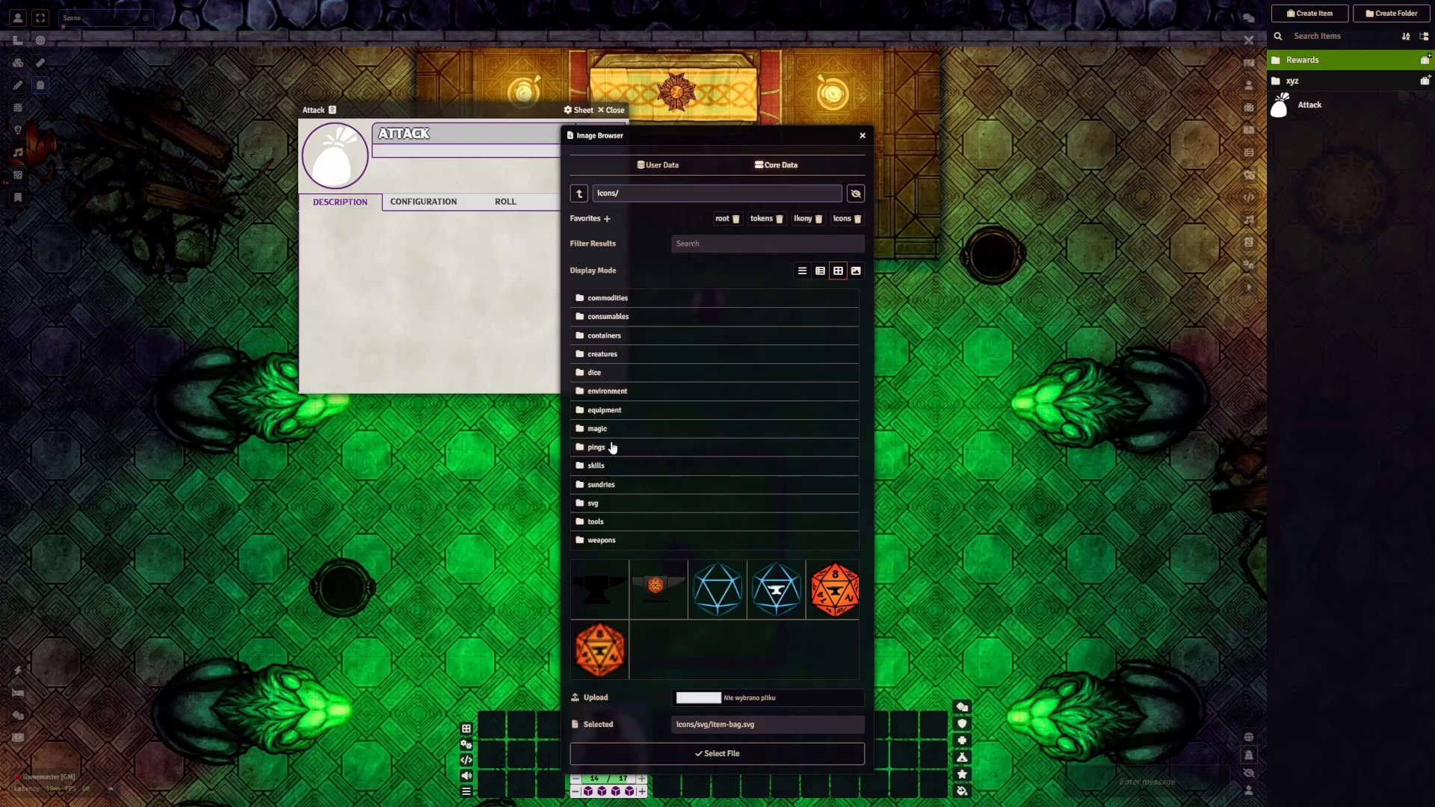
pyautogui.click(603, 465)
pyautogui.click(628, 299)
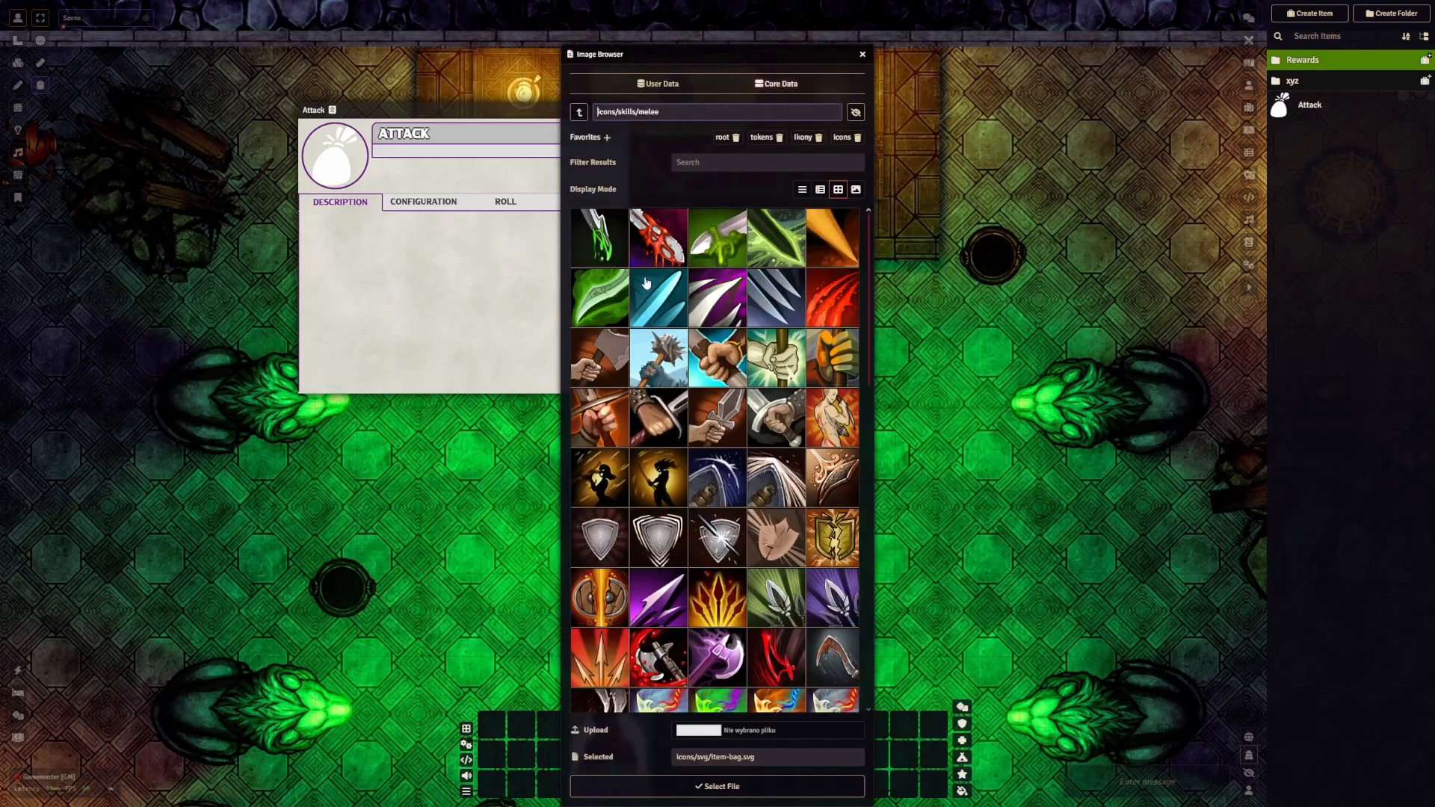
pyautogui.click(717, 422)
pyautogui.click(716, 786)
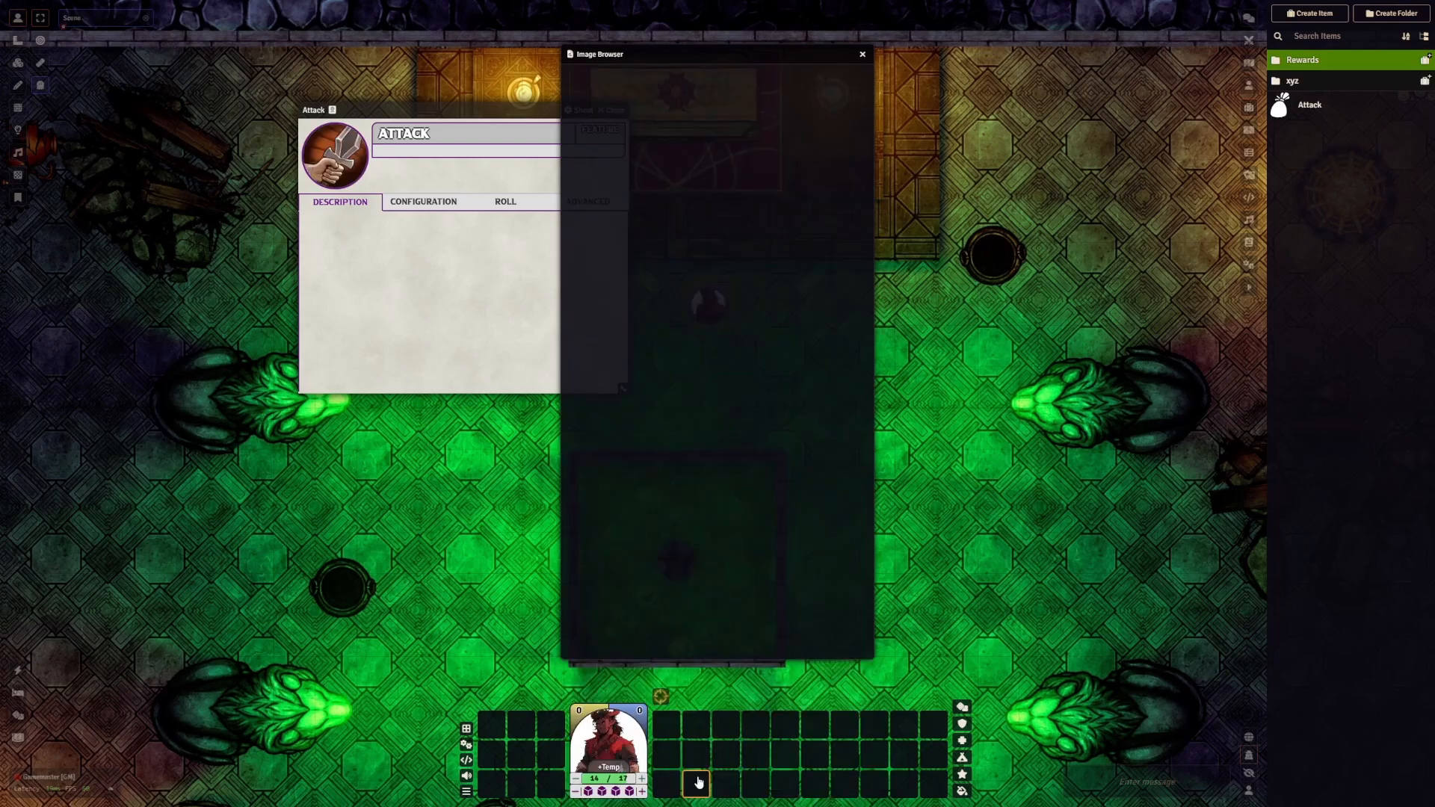
# Enter "aaaa" as the Attack feature's description and save it
pyautogui.click(617, 238)
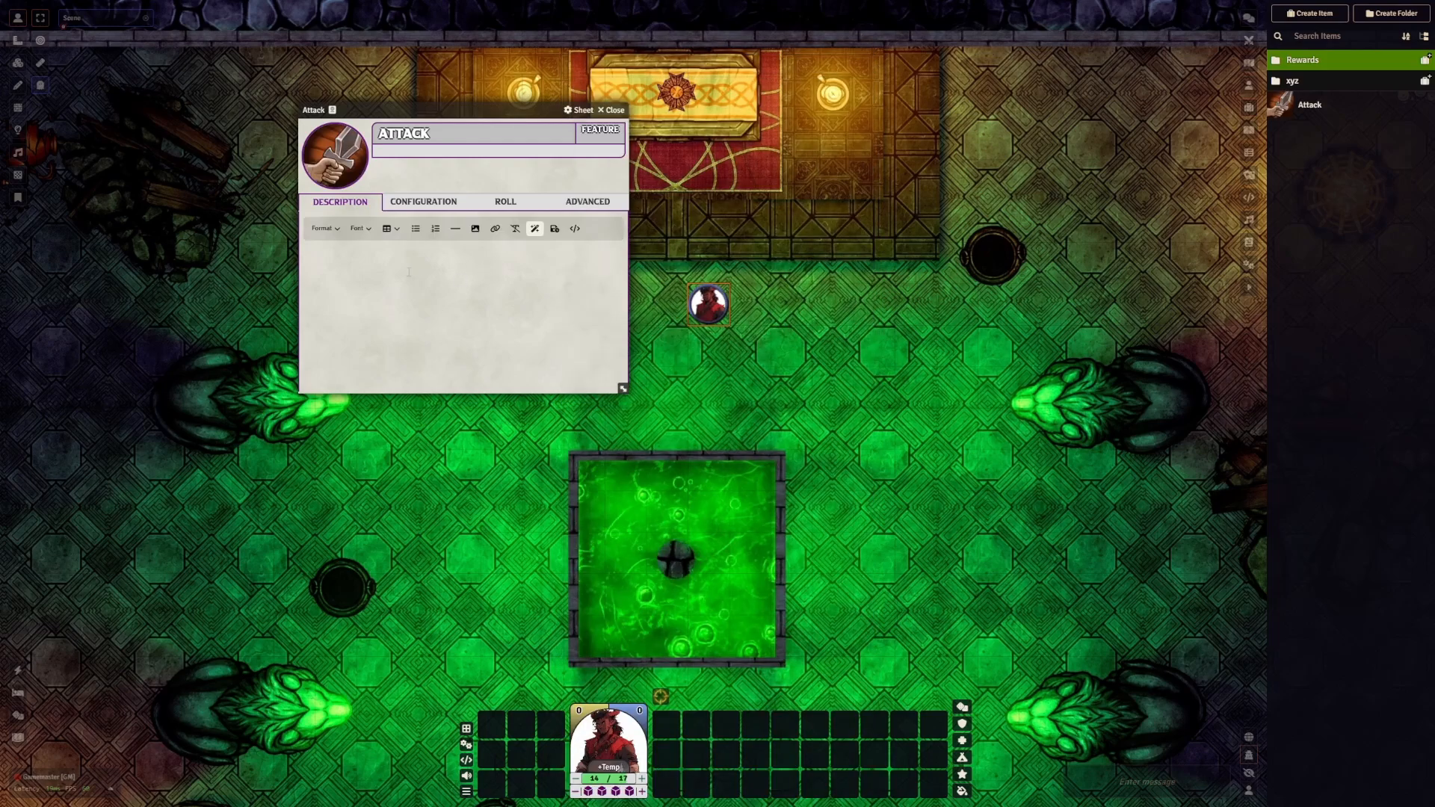
pyautogui.write('aaa')
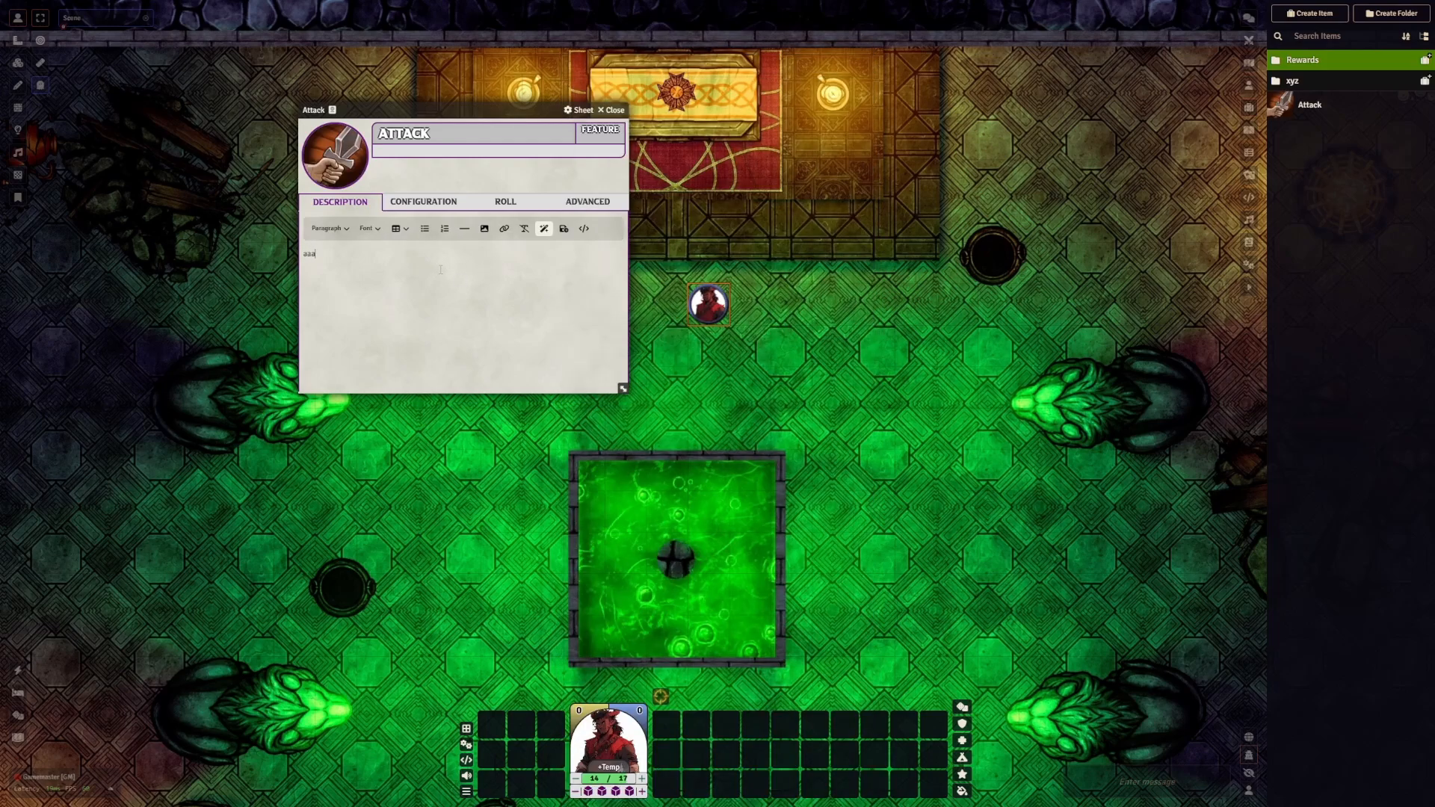
pyautogui.write('a')
pyautogui.click(559, 229)
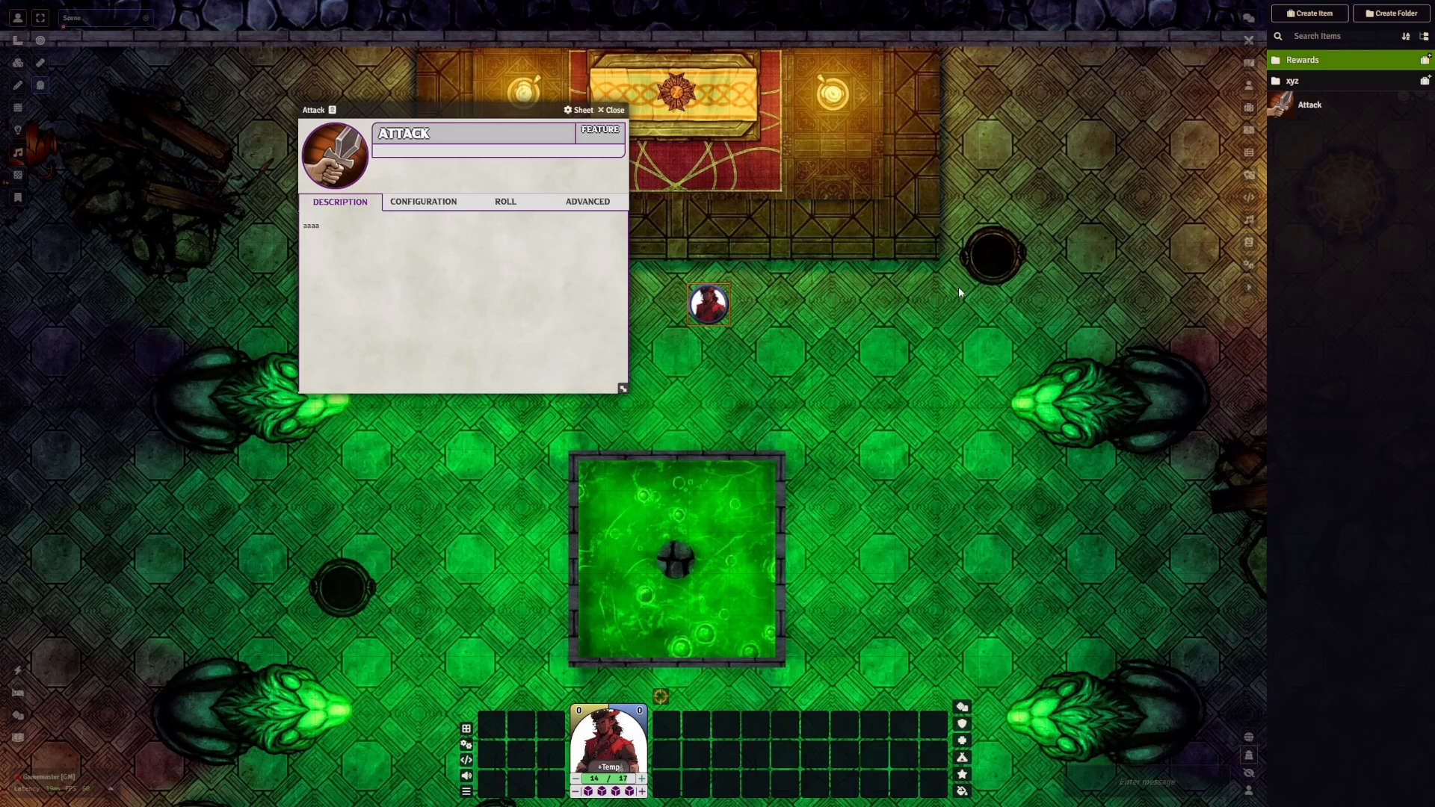
# Apply the Dynamic Attack Save template to the Attack feature's roll details
pyautogui.moveTo(461, 113); pyautogui.dragTo(565, 90)
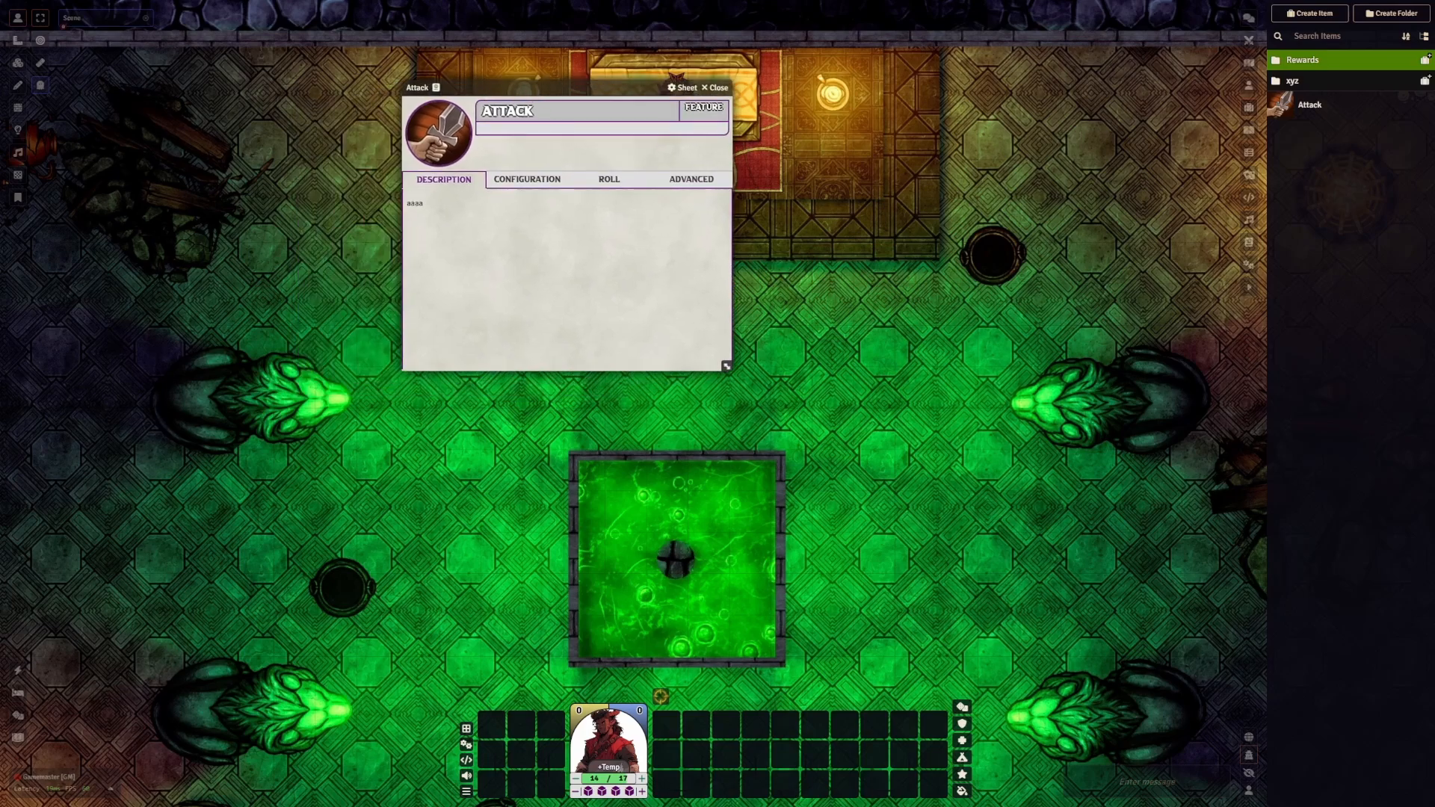
pyautogui.click(602, 181)
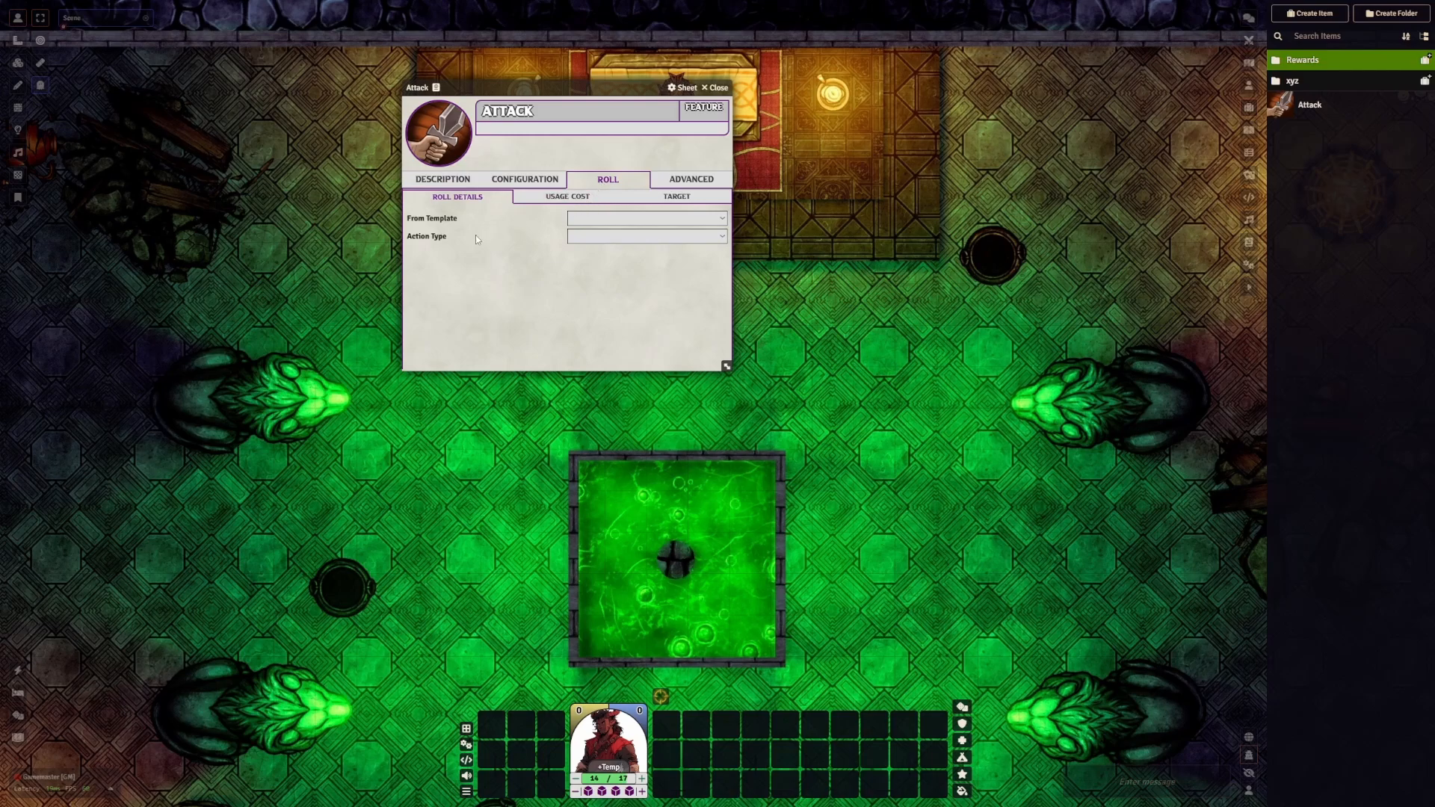
pyautogui.click(585, 238)
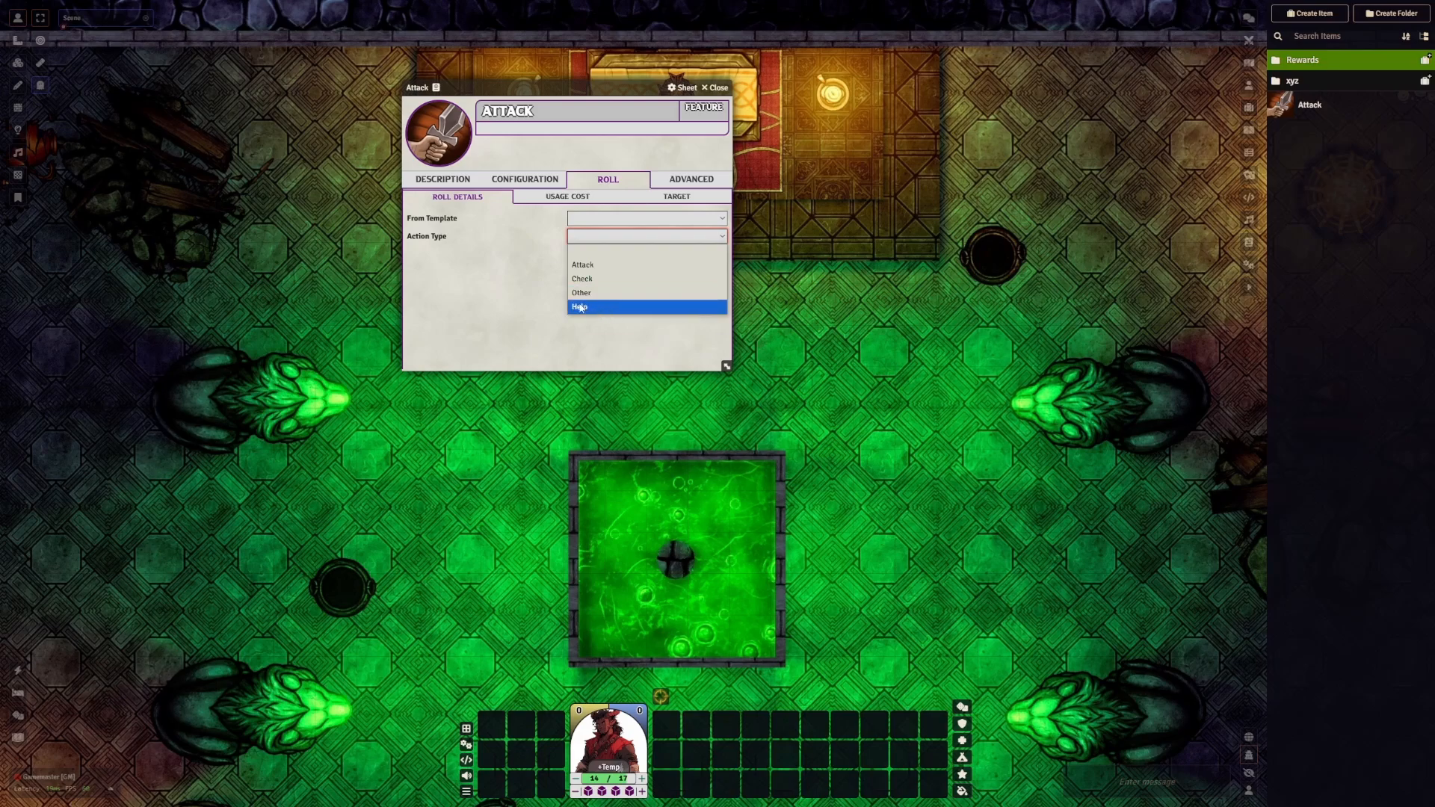
pyautogui.click(628, 249)
pyautogui.click(603, 218)
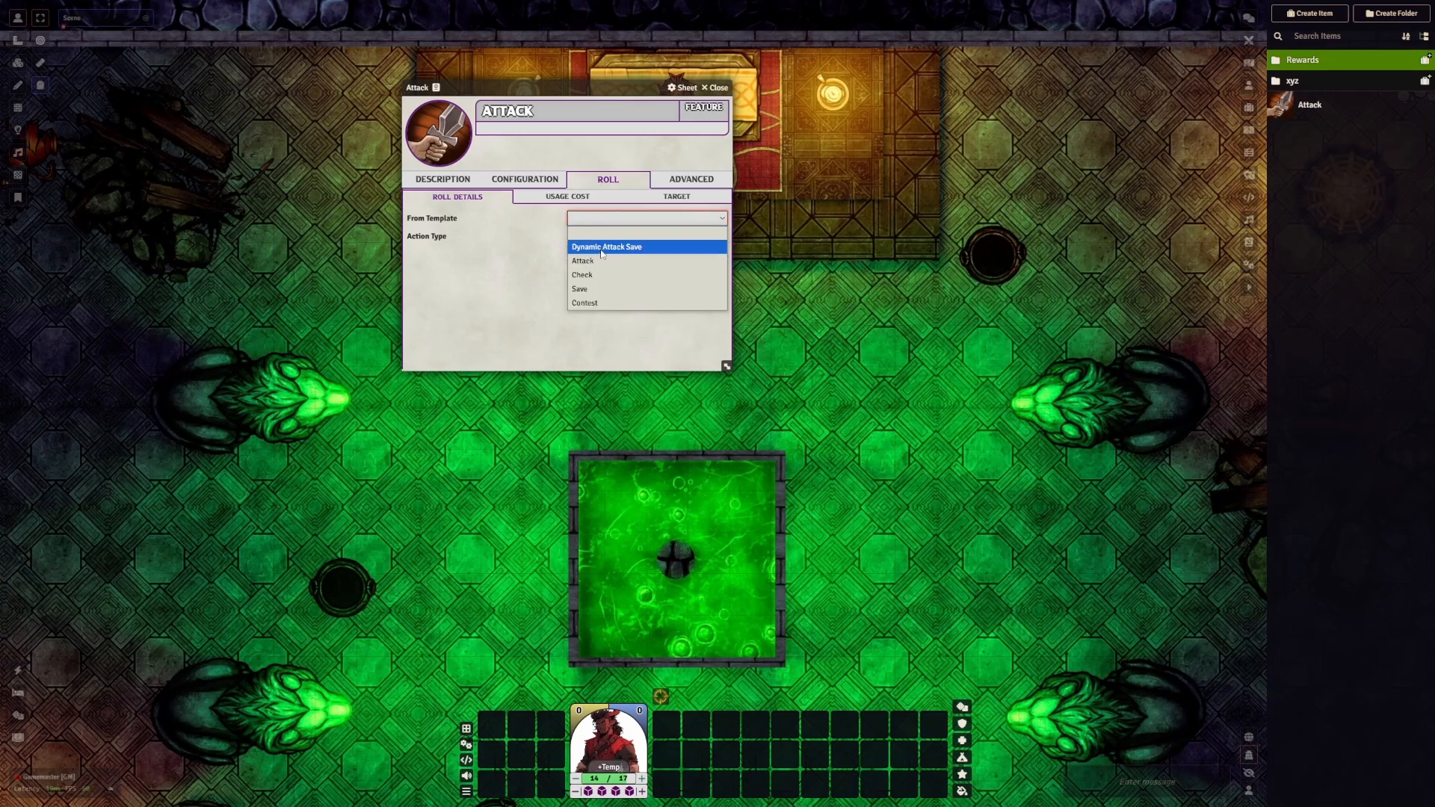
pyautogui.click(599, 228)
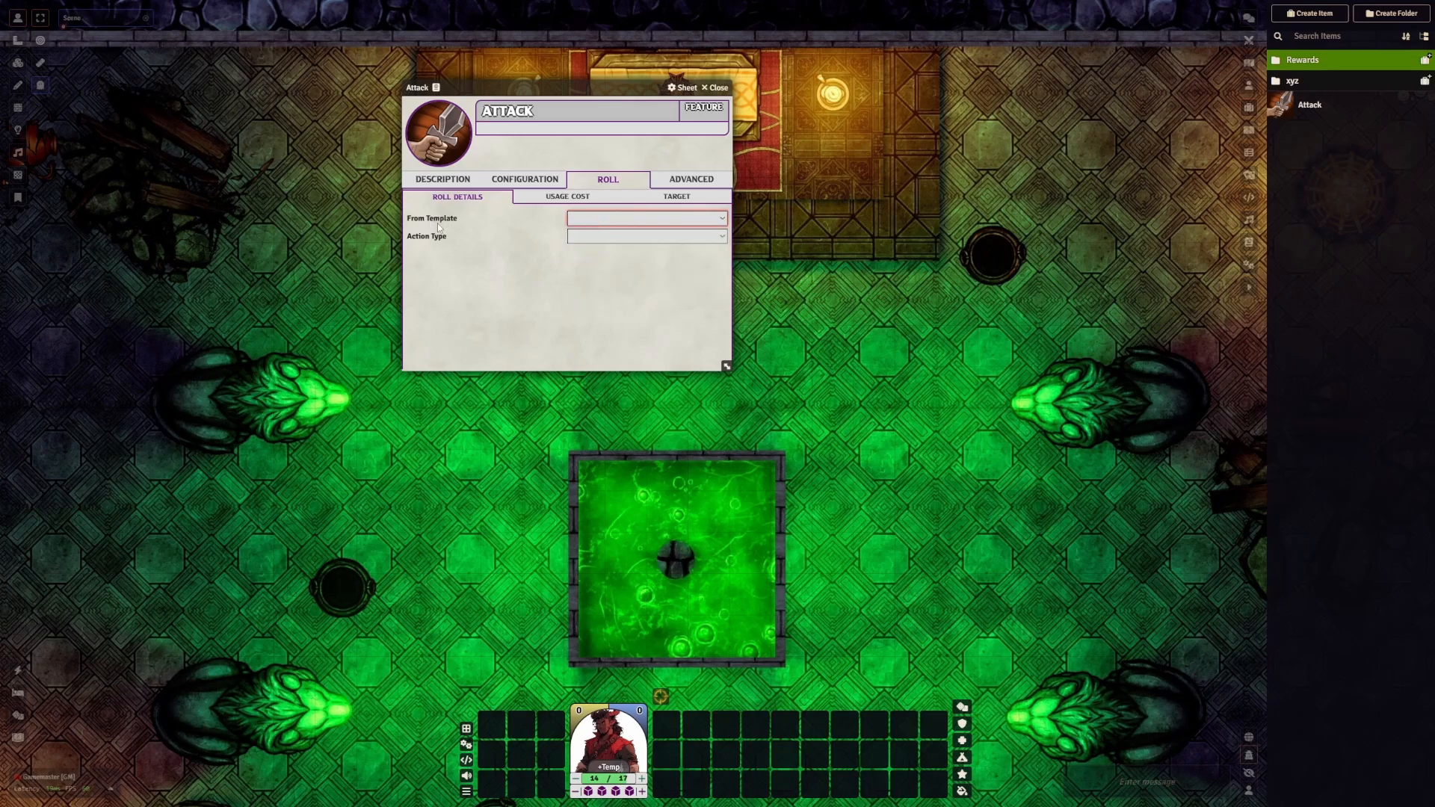
pyautogui.click(592, 220)
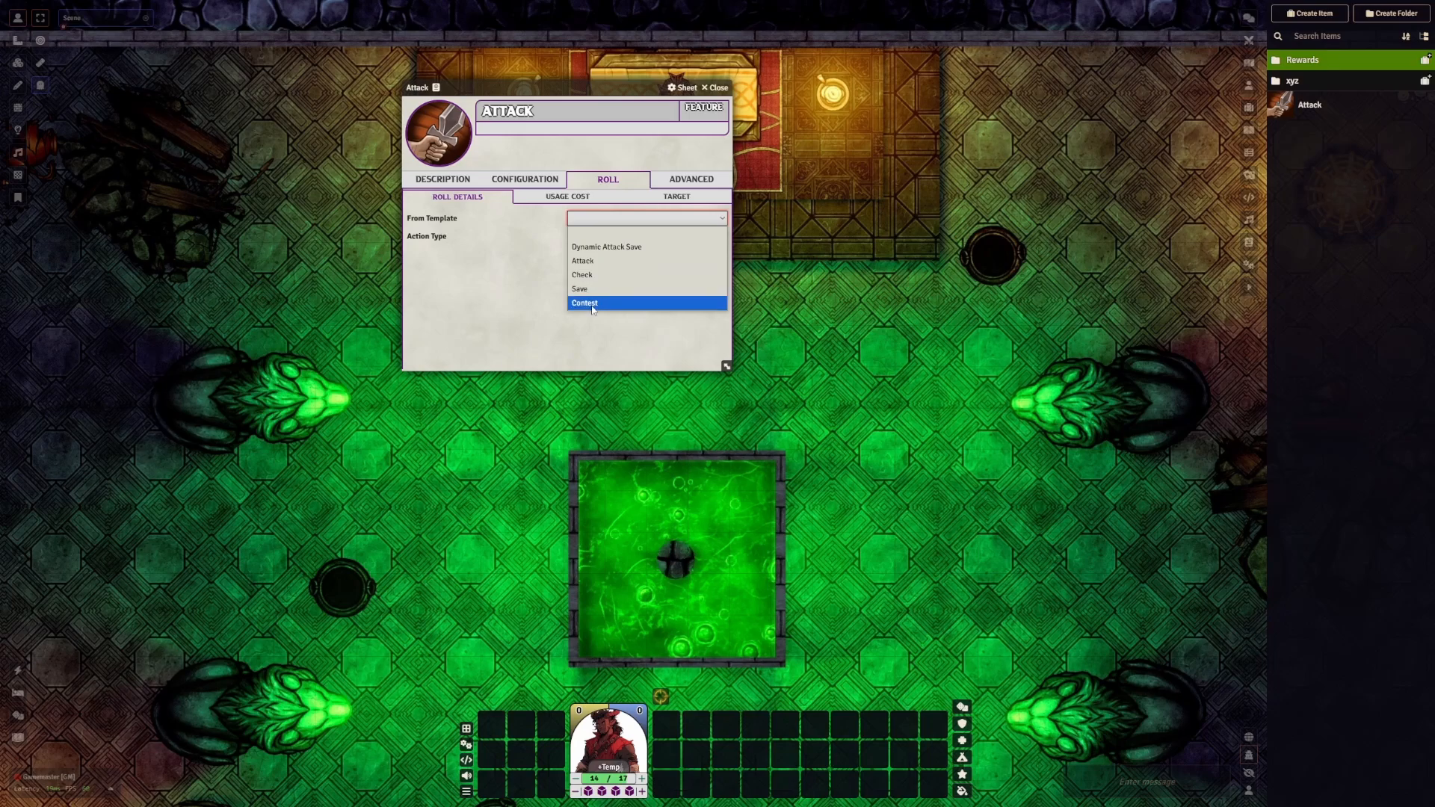
pyautogui.click(631, 254)
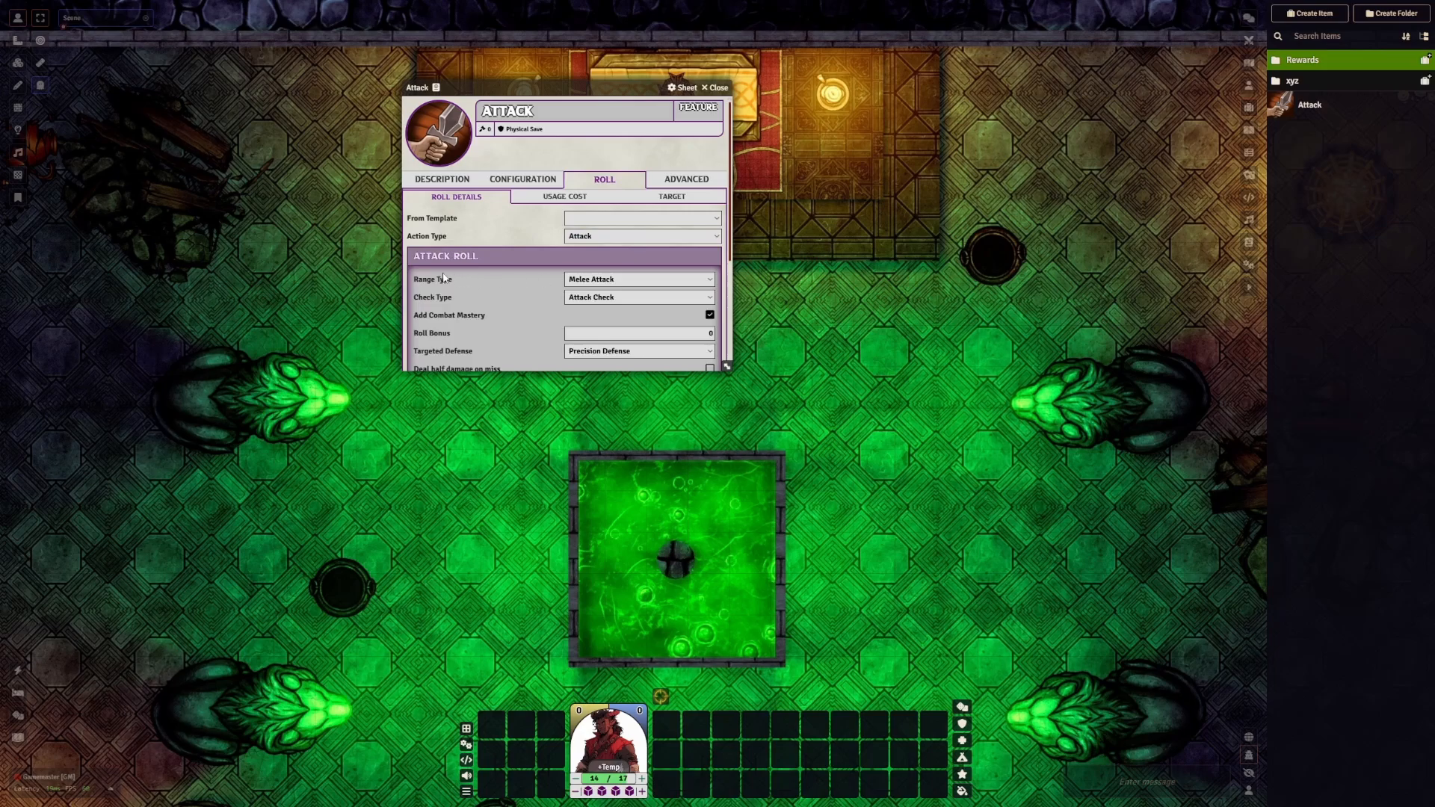
# Enlarge the Attack sheet and examine the attack roll settings, including the check type options and roll bonus
pyautogui.moveTo(722, 348); pyautogui.dragTo(813, 427)
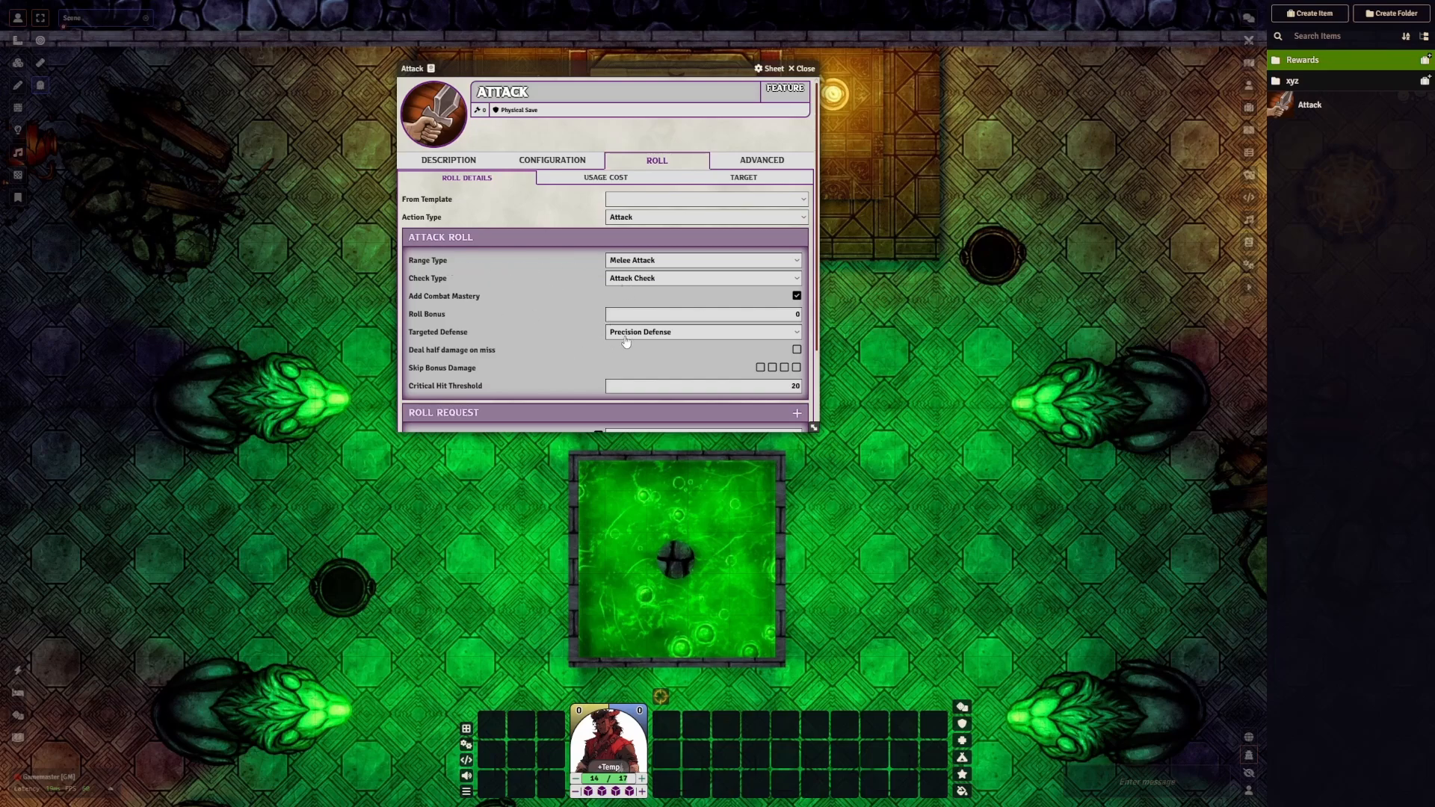
pyautogui.click(632, 284)
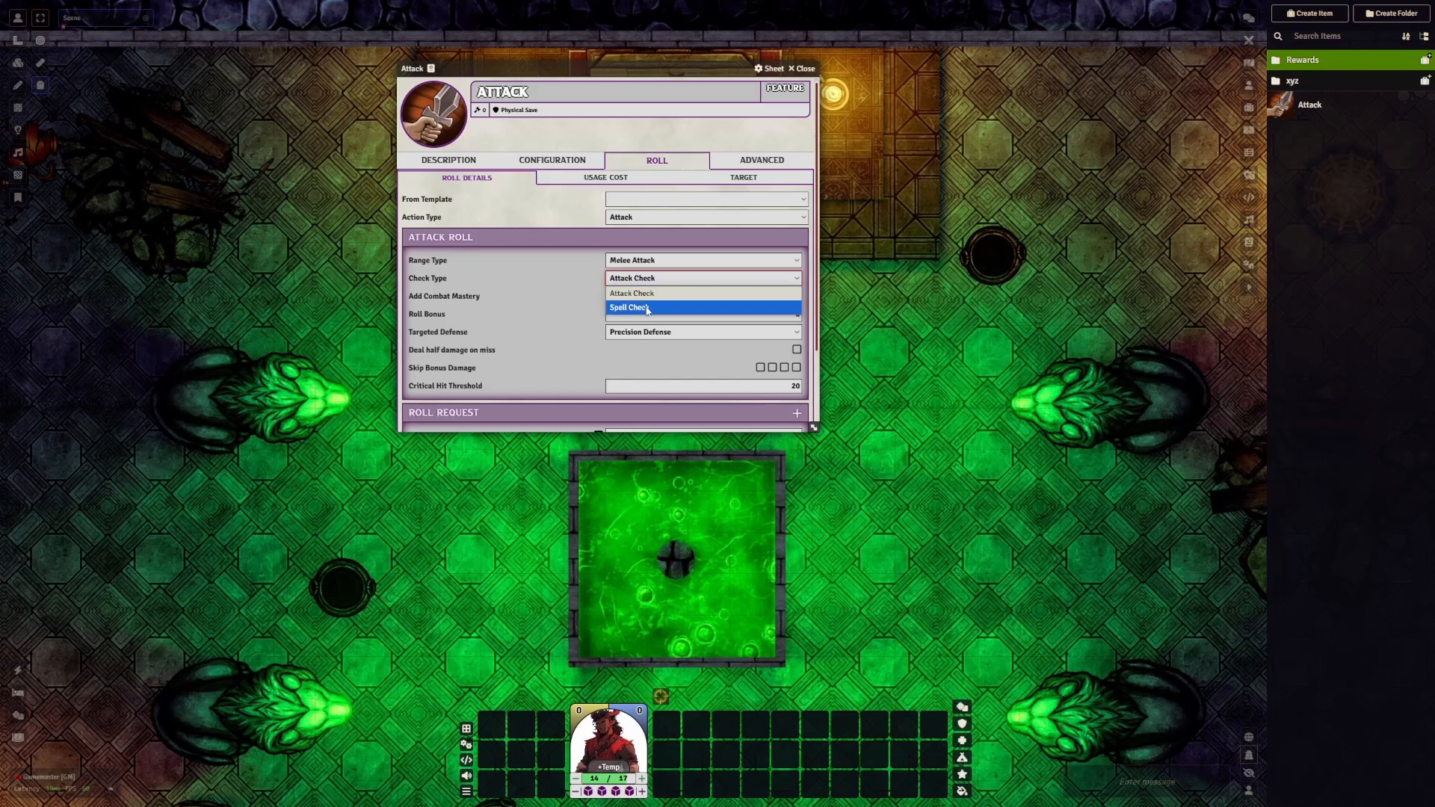
pyautogui.click(642, 293)
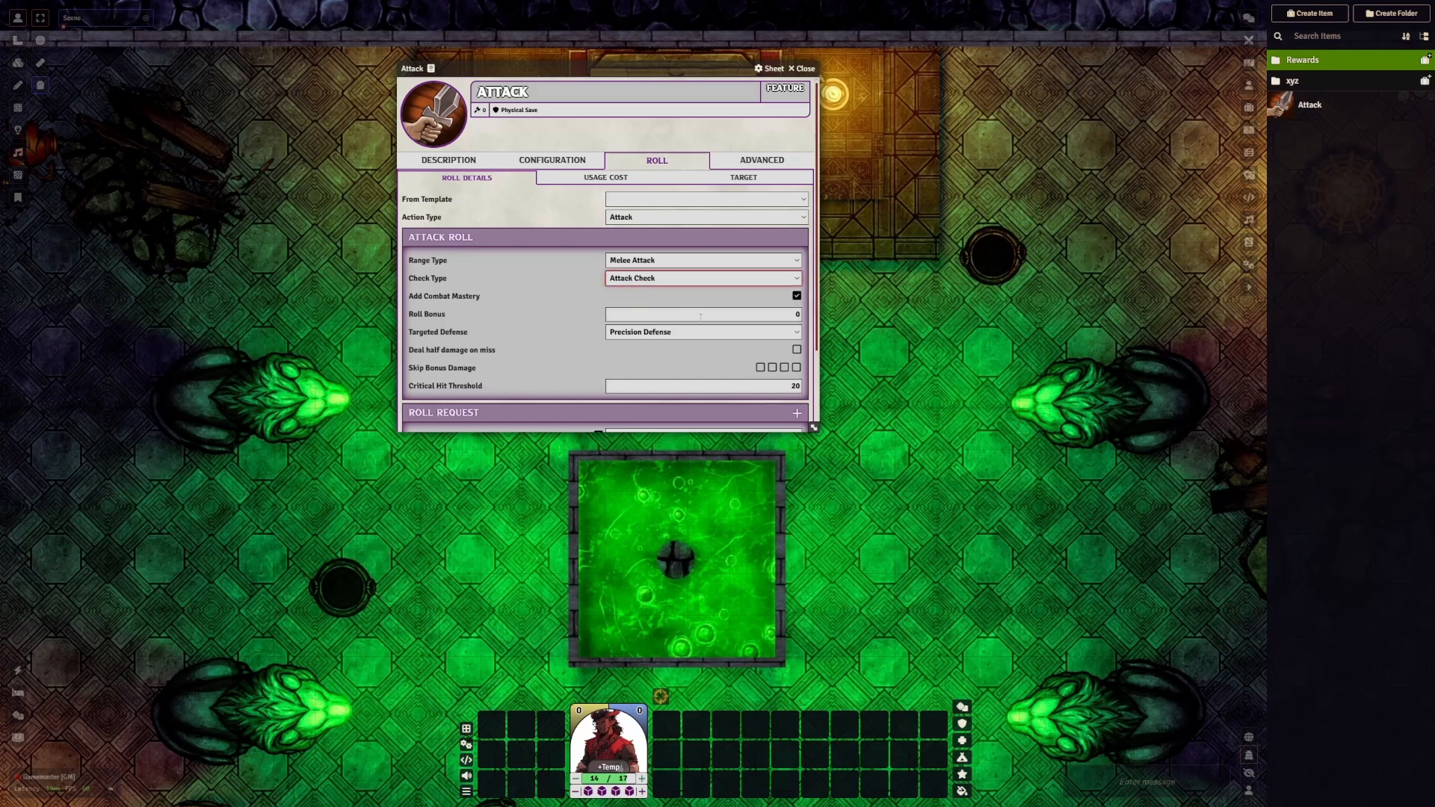
pyautogui.scroll(-1, 628, 319)
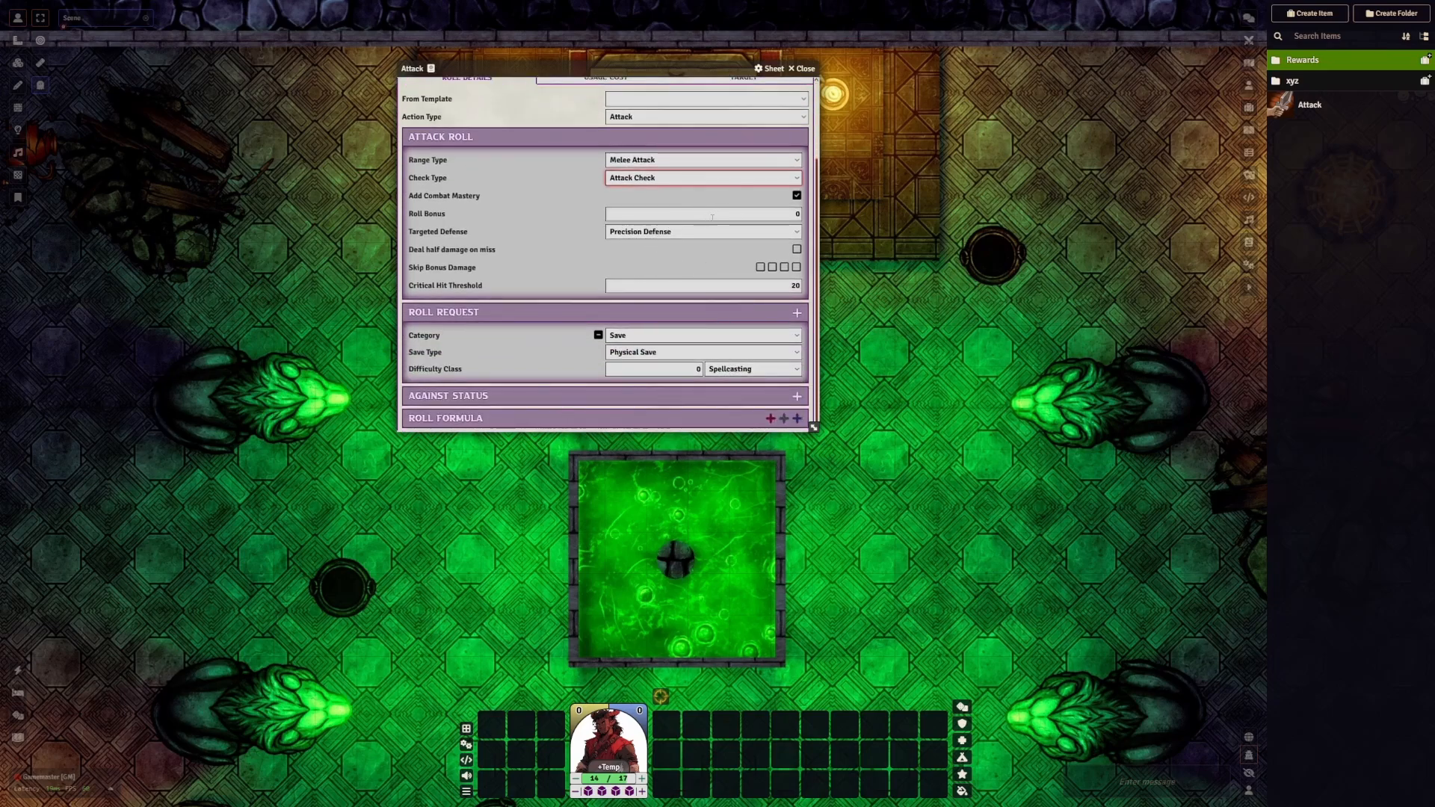
pyautogui.scroll(1, 762, 221)
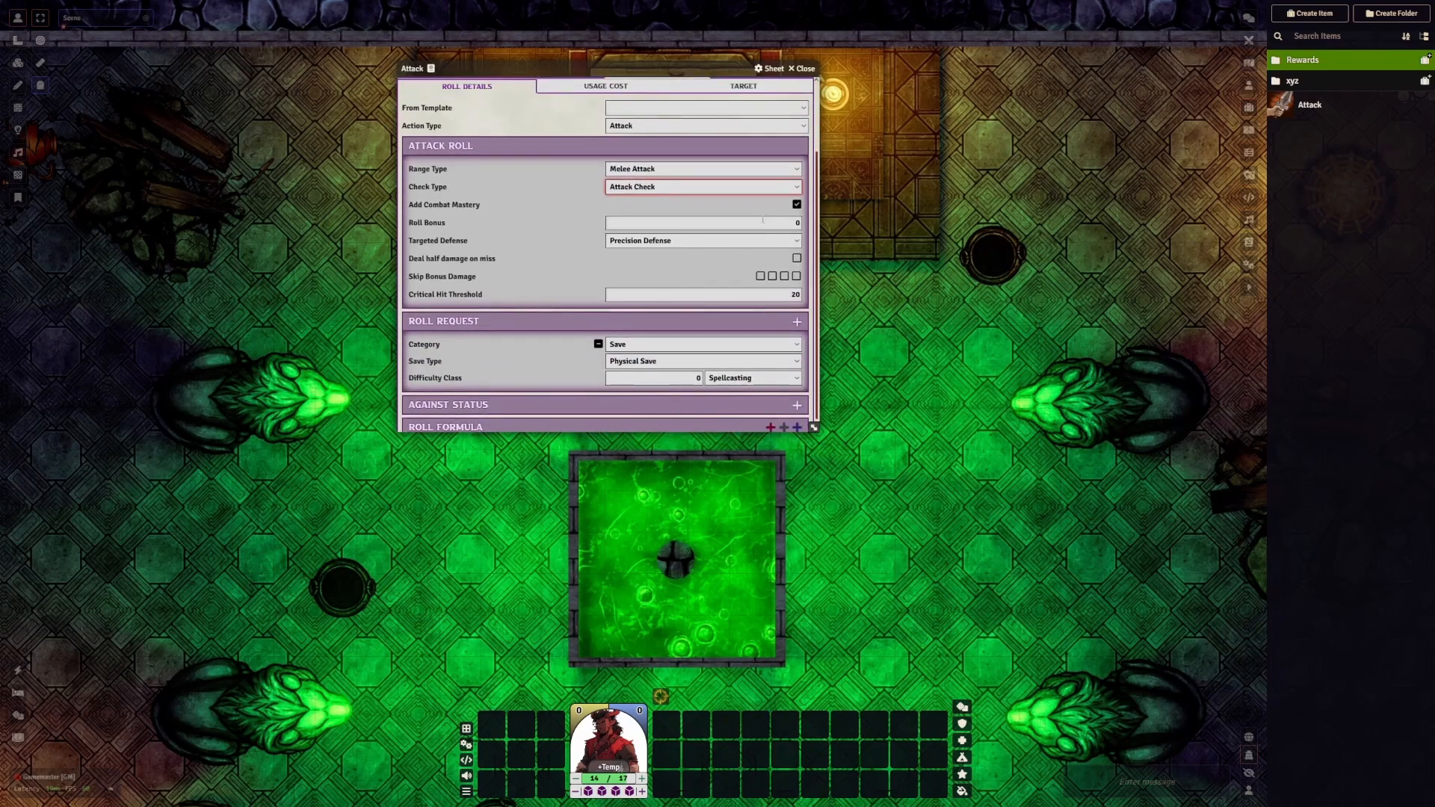
pyautogui.scroll(1, 763, 221)
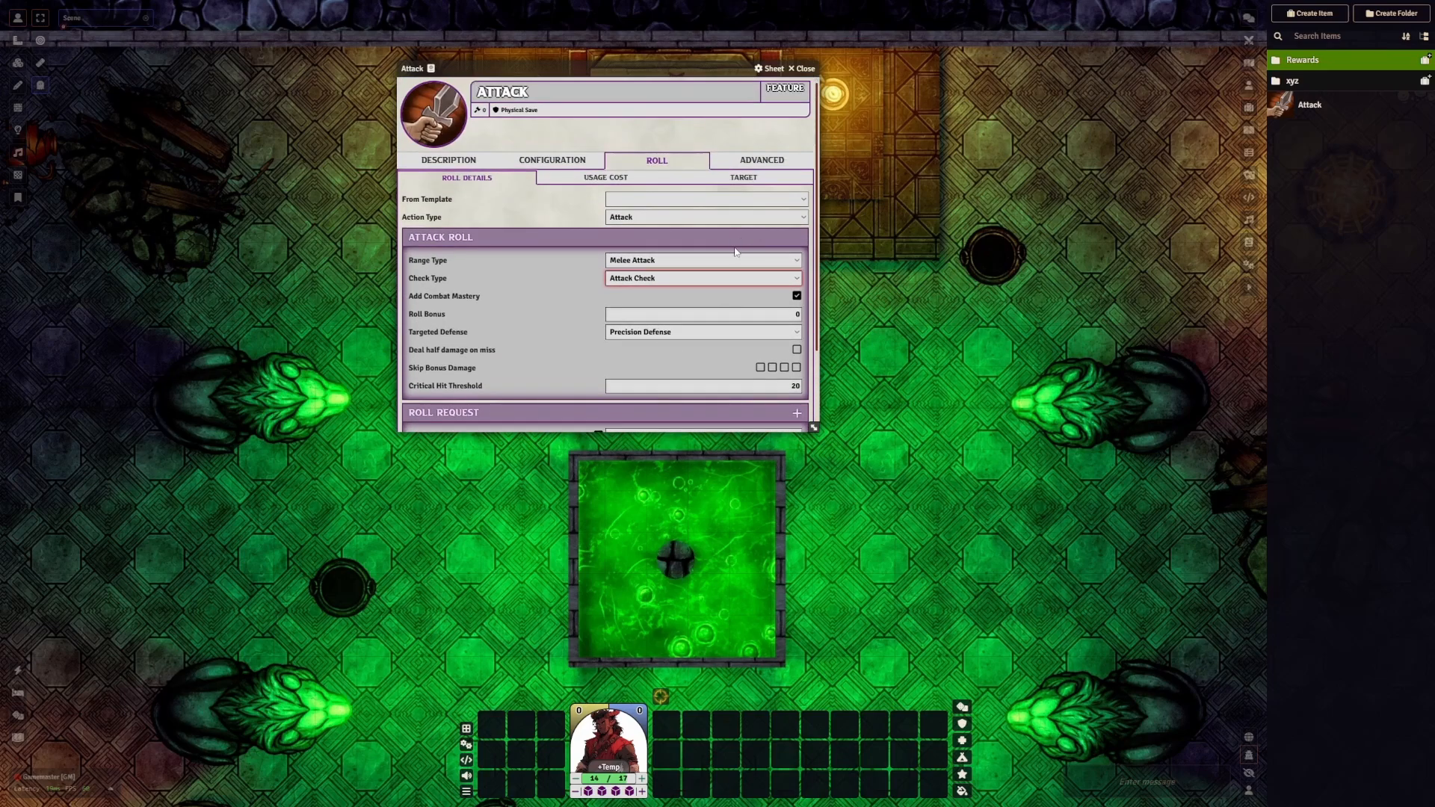
pyautogui.click(772, 314)
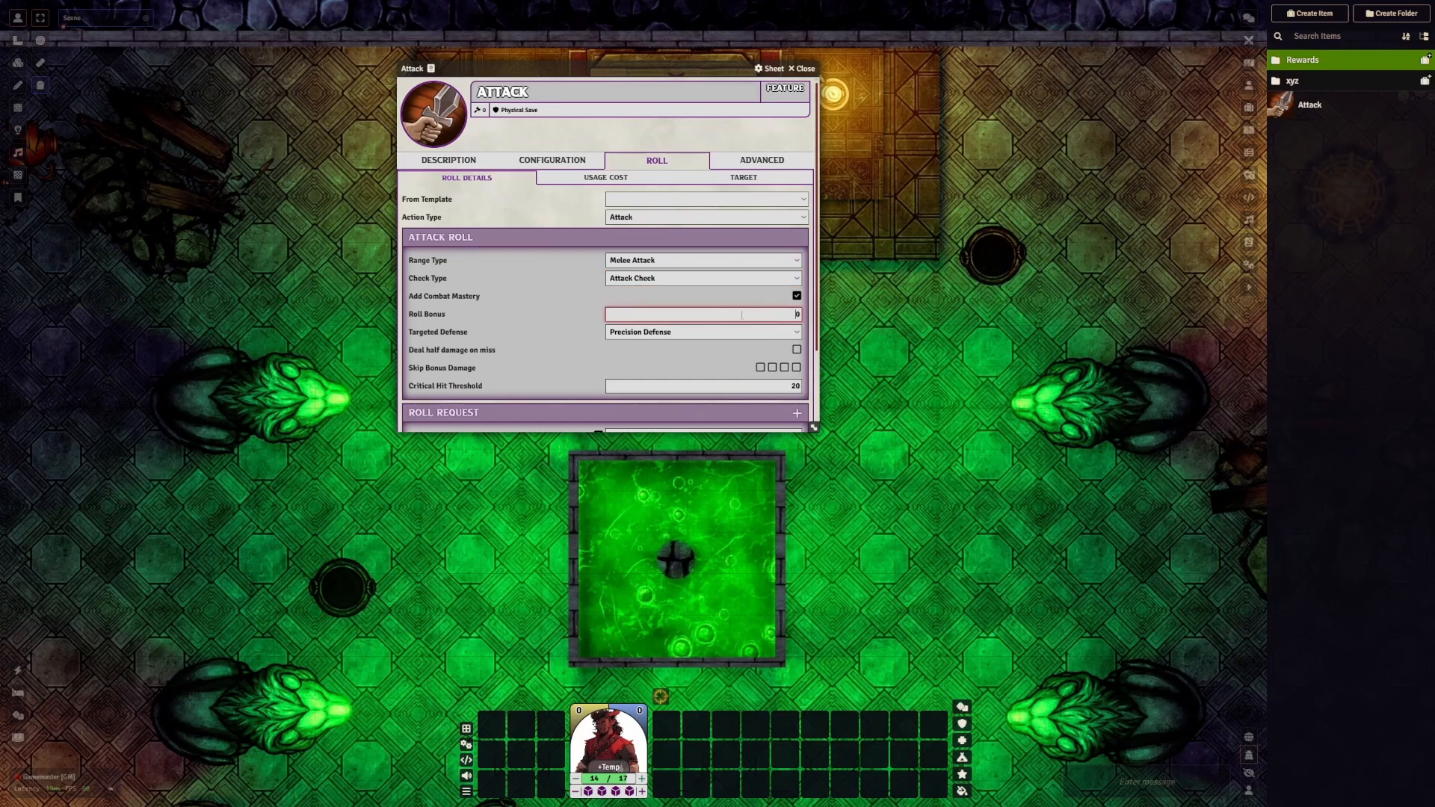
pyautogui.click(569, 353)
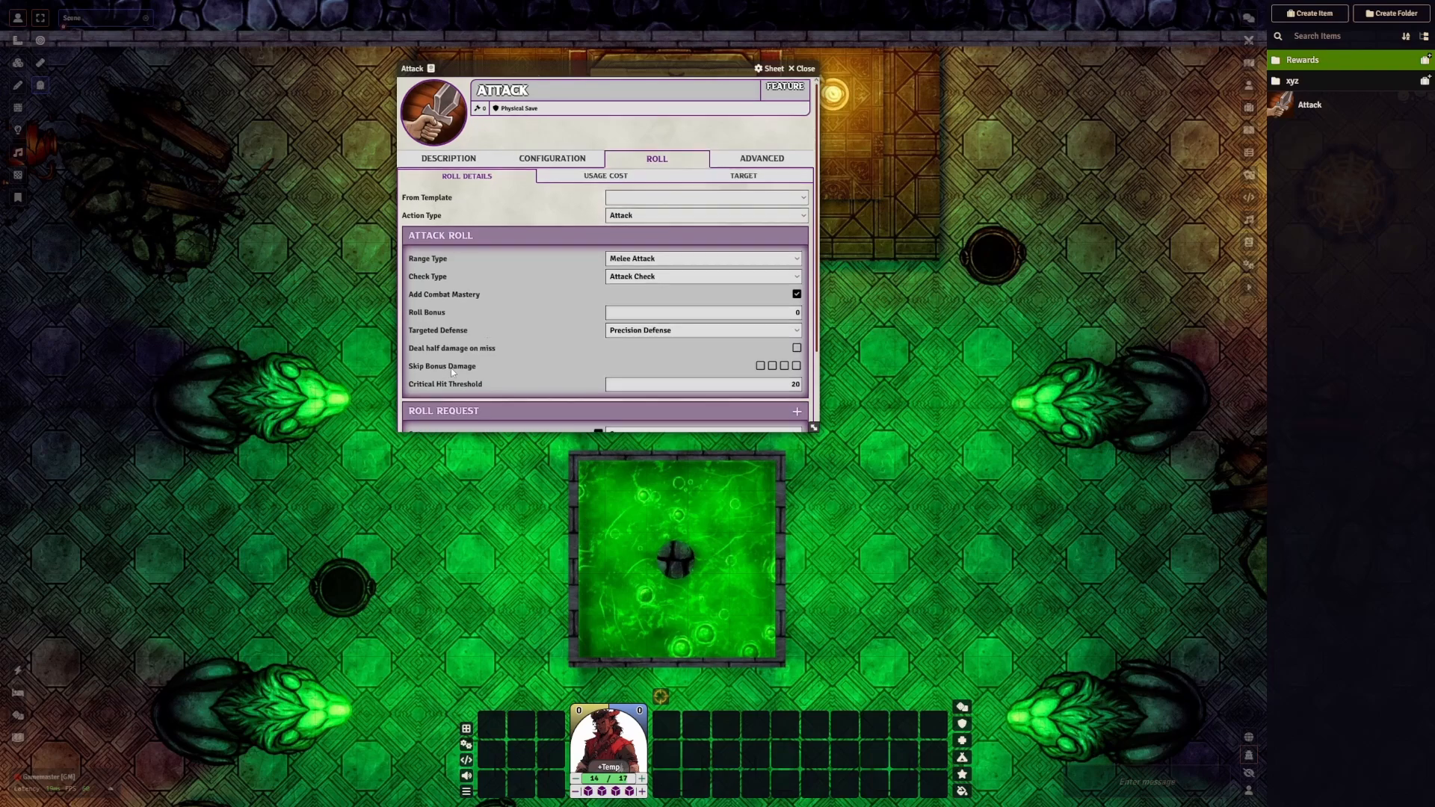
# Examine the roll request's difficulty class settings and the available roll templates
pyautogui.scroll(-1, 441, 374)
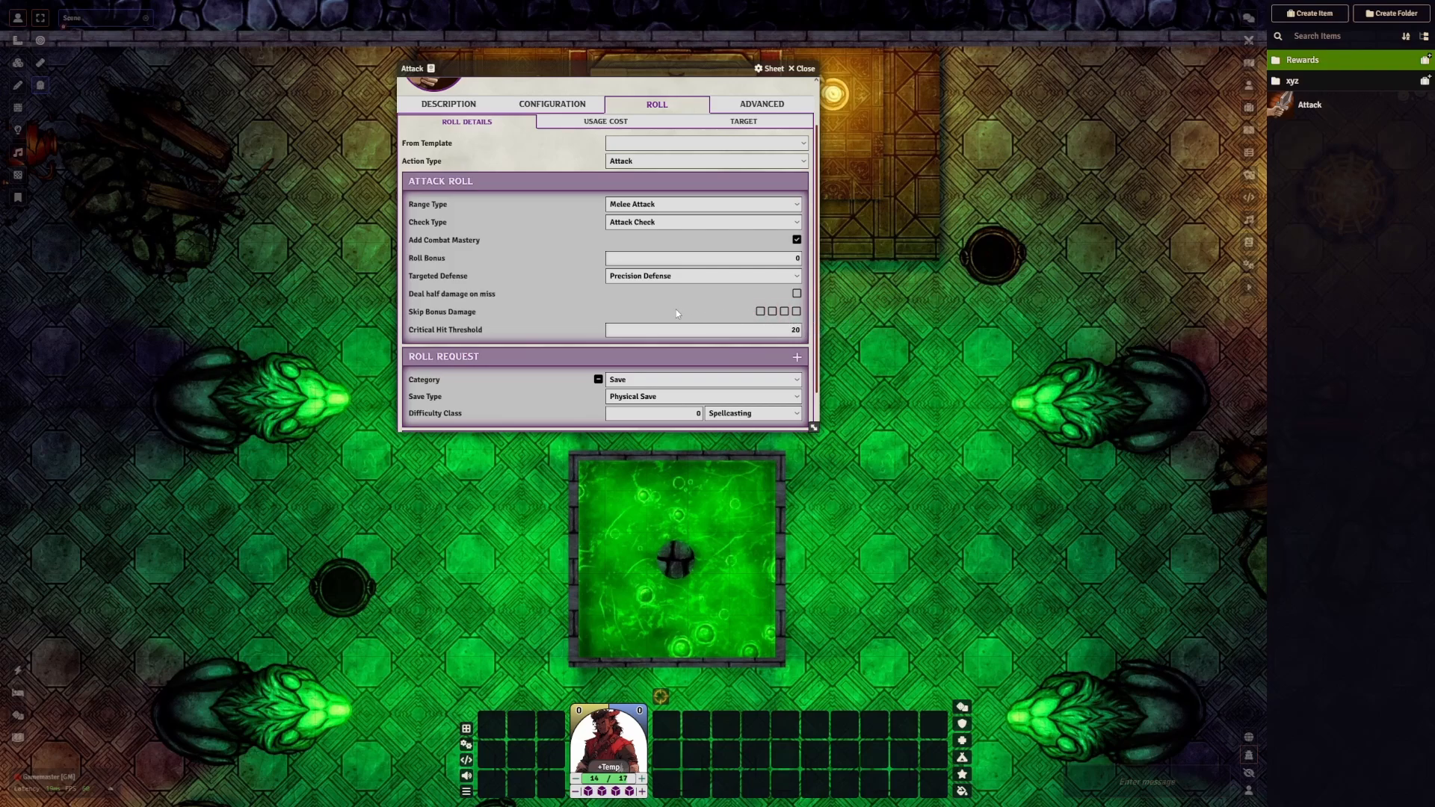
pyautogui.scroll(-1, 675, 310)
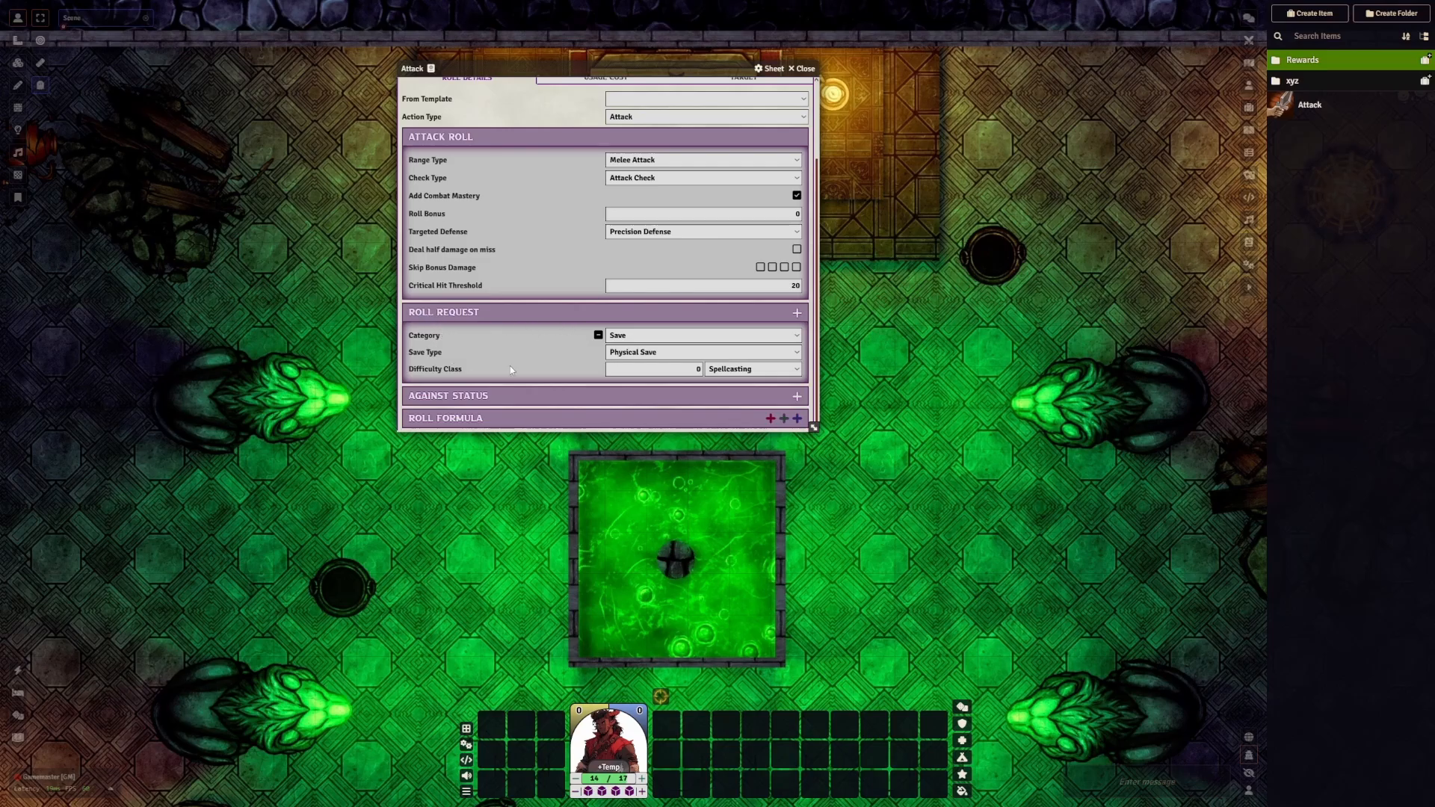
pyautogui.click(730, 374)
pyautogui.click(729, 377)
pyautogui.scroll(2, 636, 208)
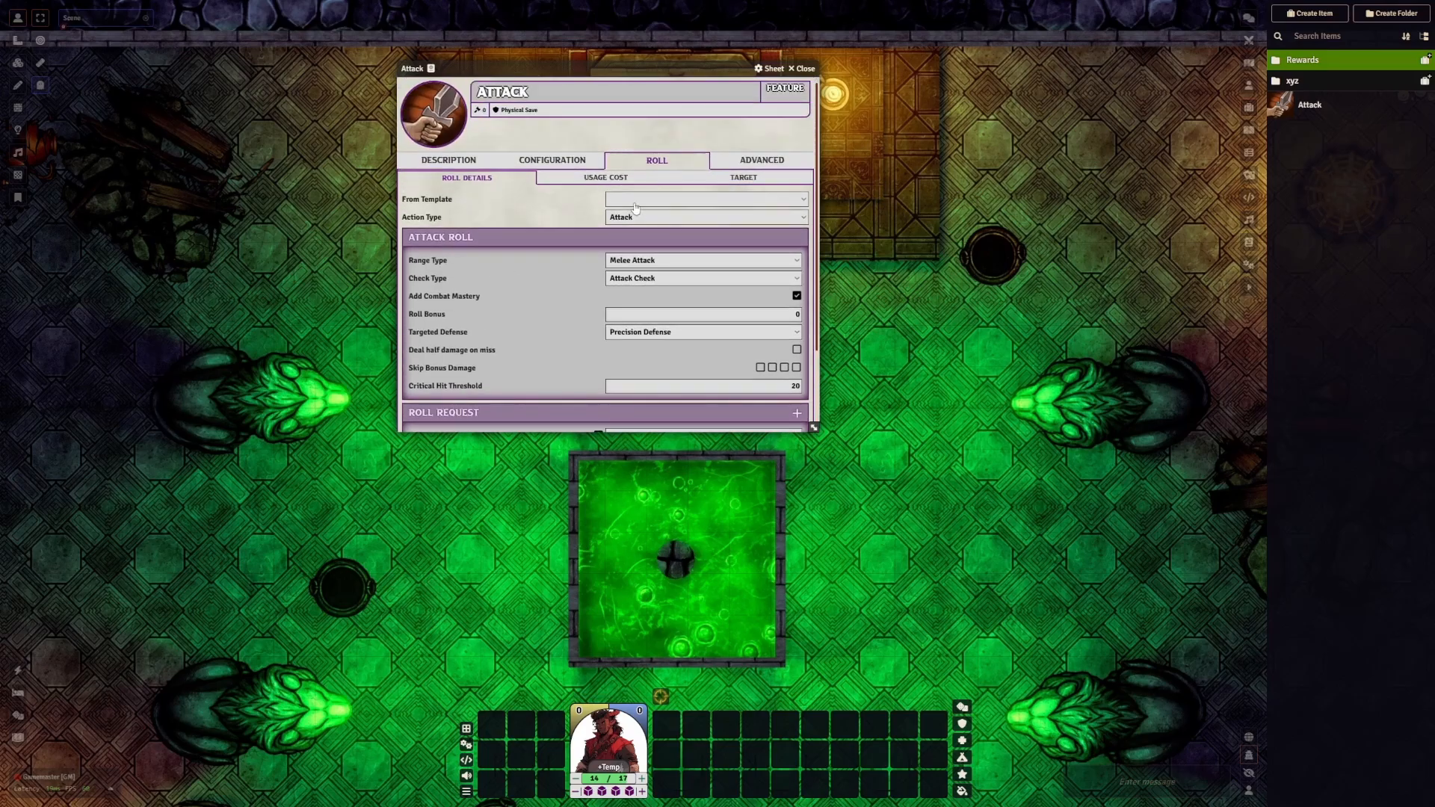
pyautogui.click(635, 204)
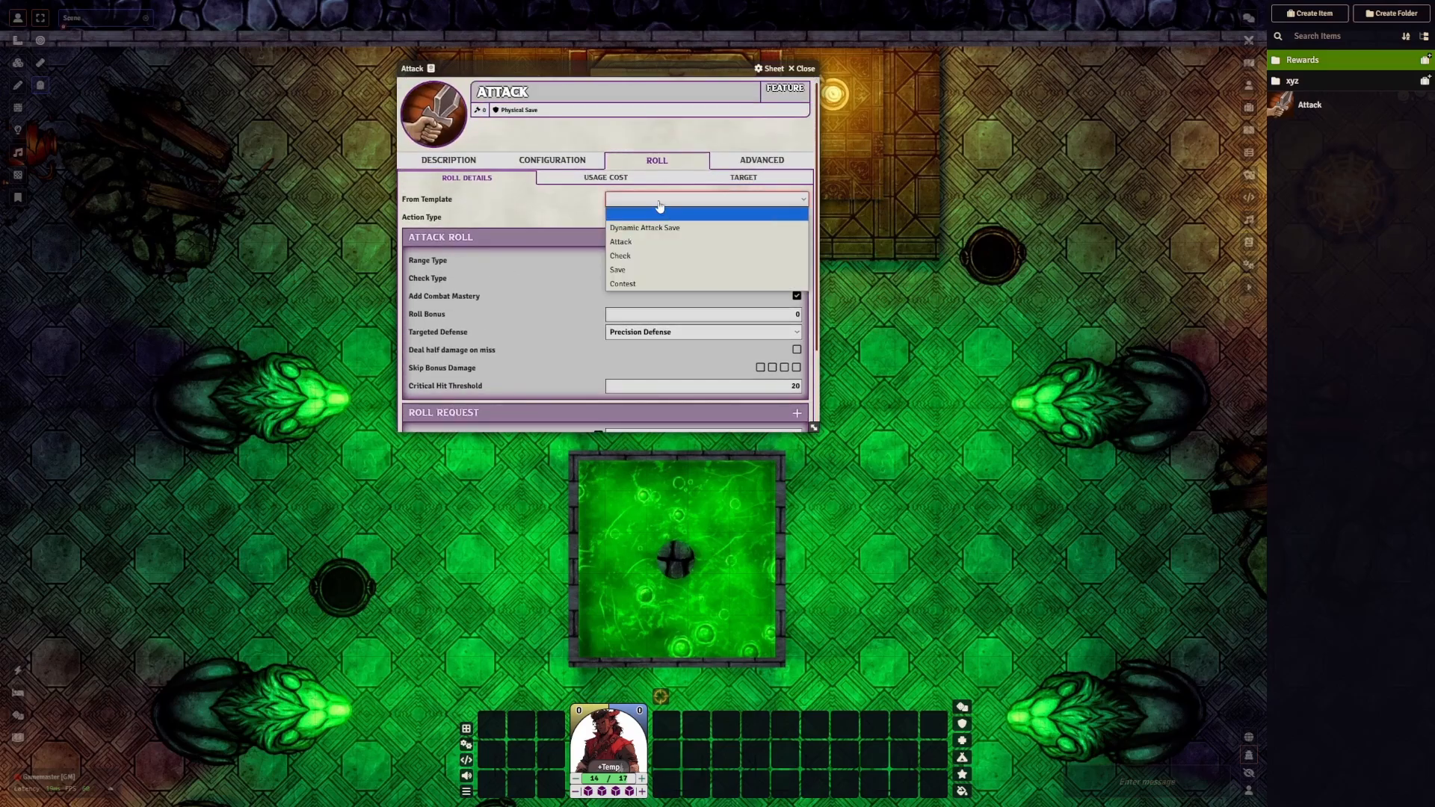
pyautogui.click(660, 210)
# Add a second roll request to the Attack feature with category Save and save type Might Save
pyautogui.scroll(-2, 636, 265)
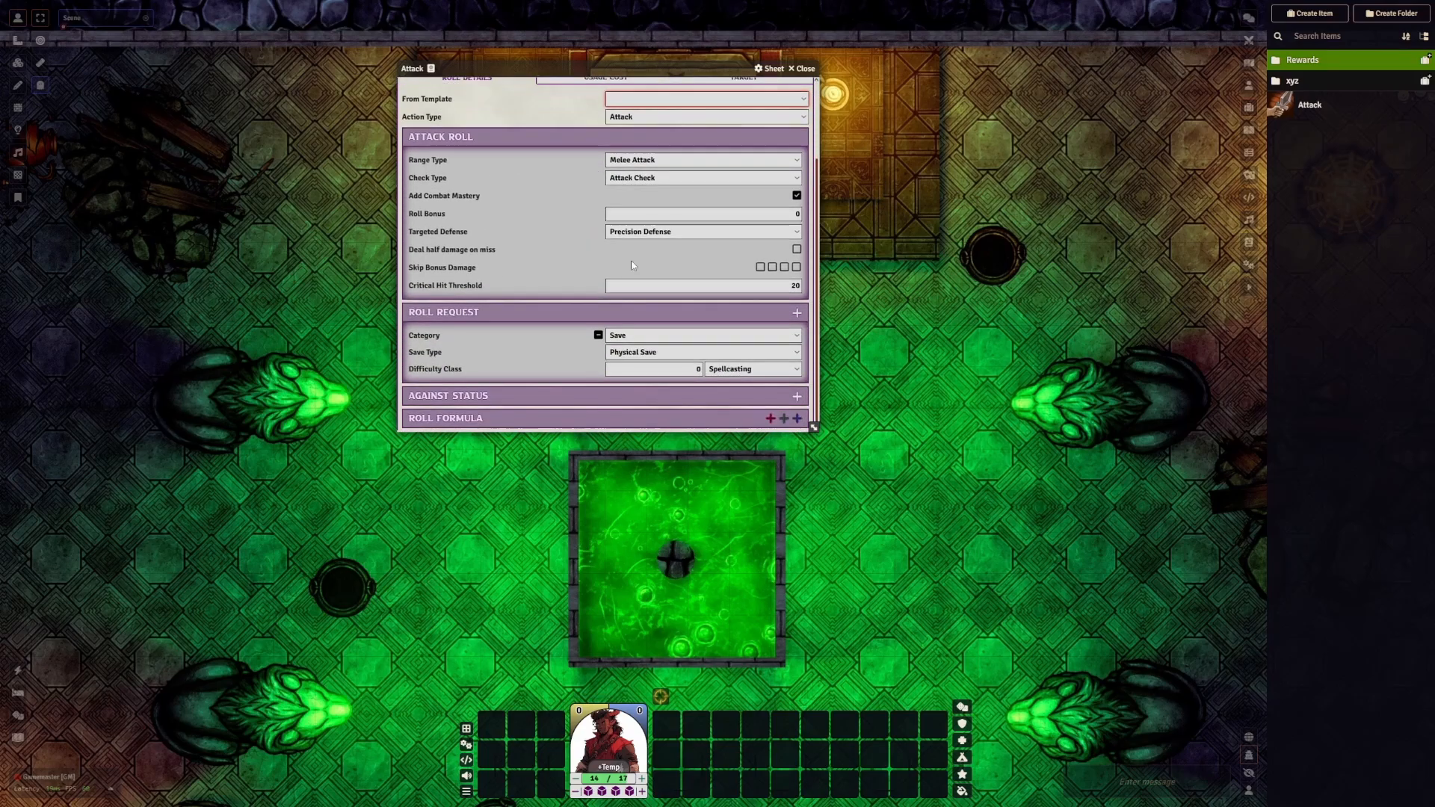
pyautogui.click(797, 313)
pyautogui.scroll(-1, 761, 332)
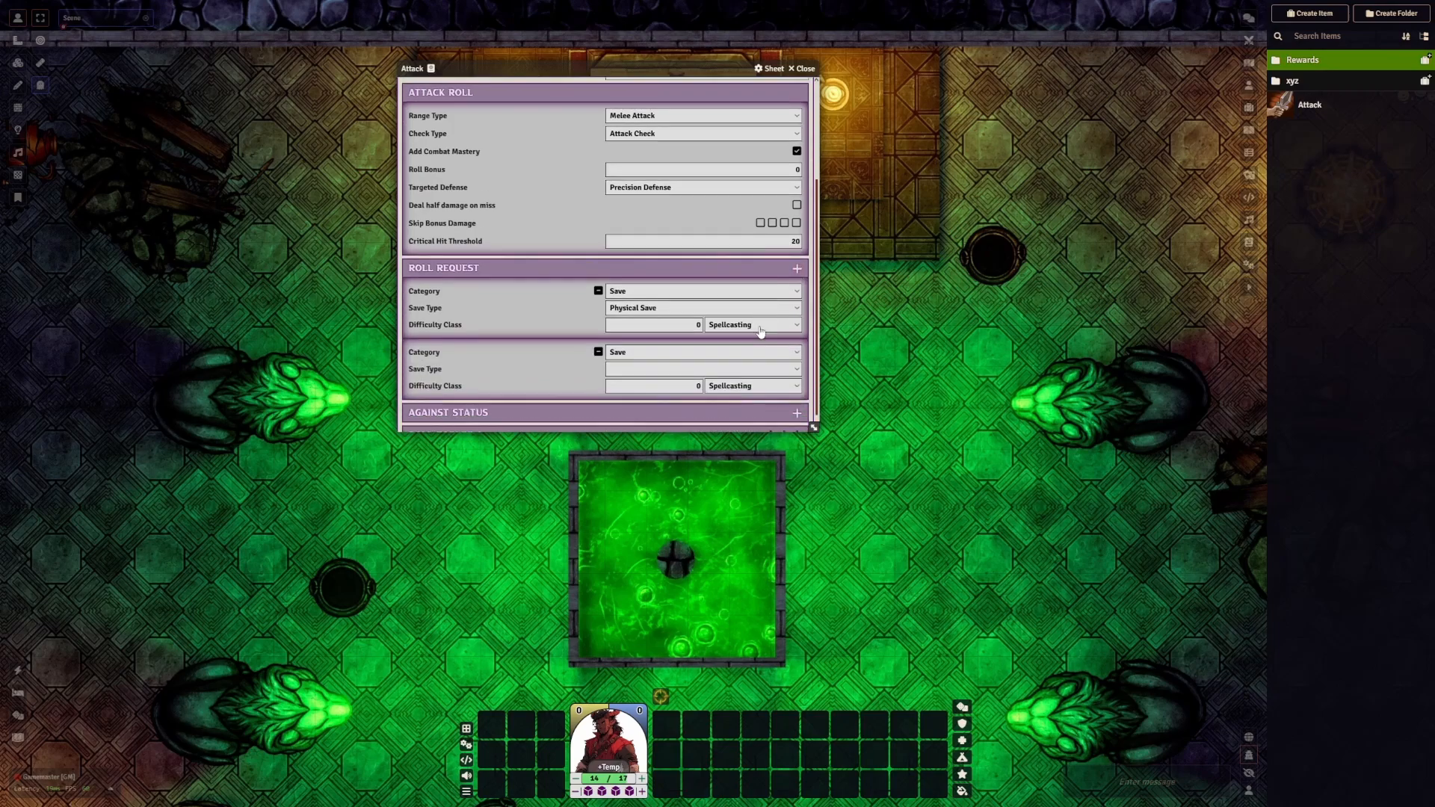
pyautogui.click(635, 341)
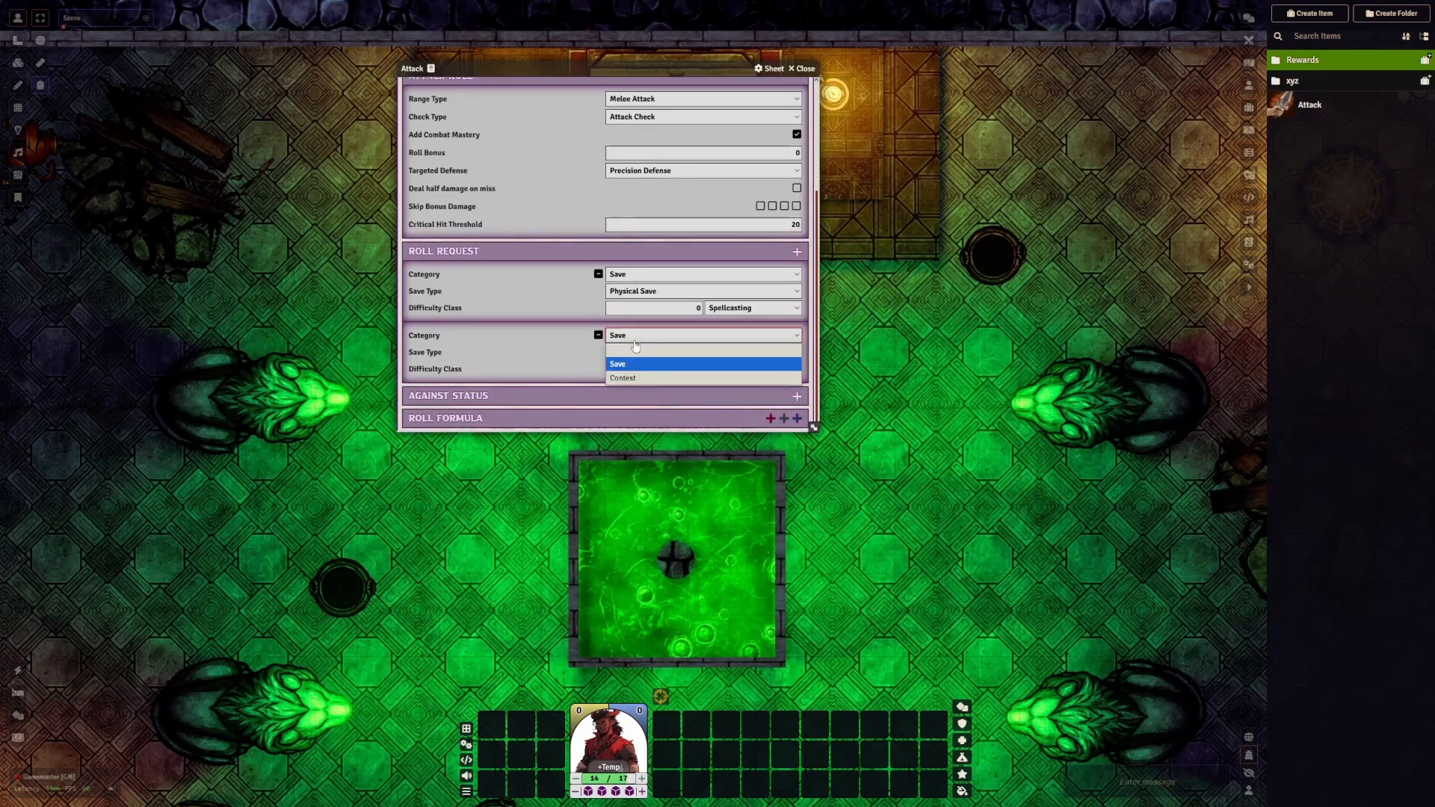
pyautogui.click(634, 364)
pyautogui.click(633, 352)
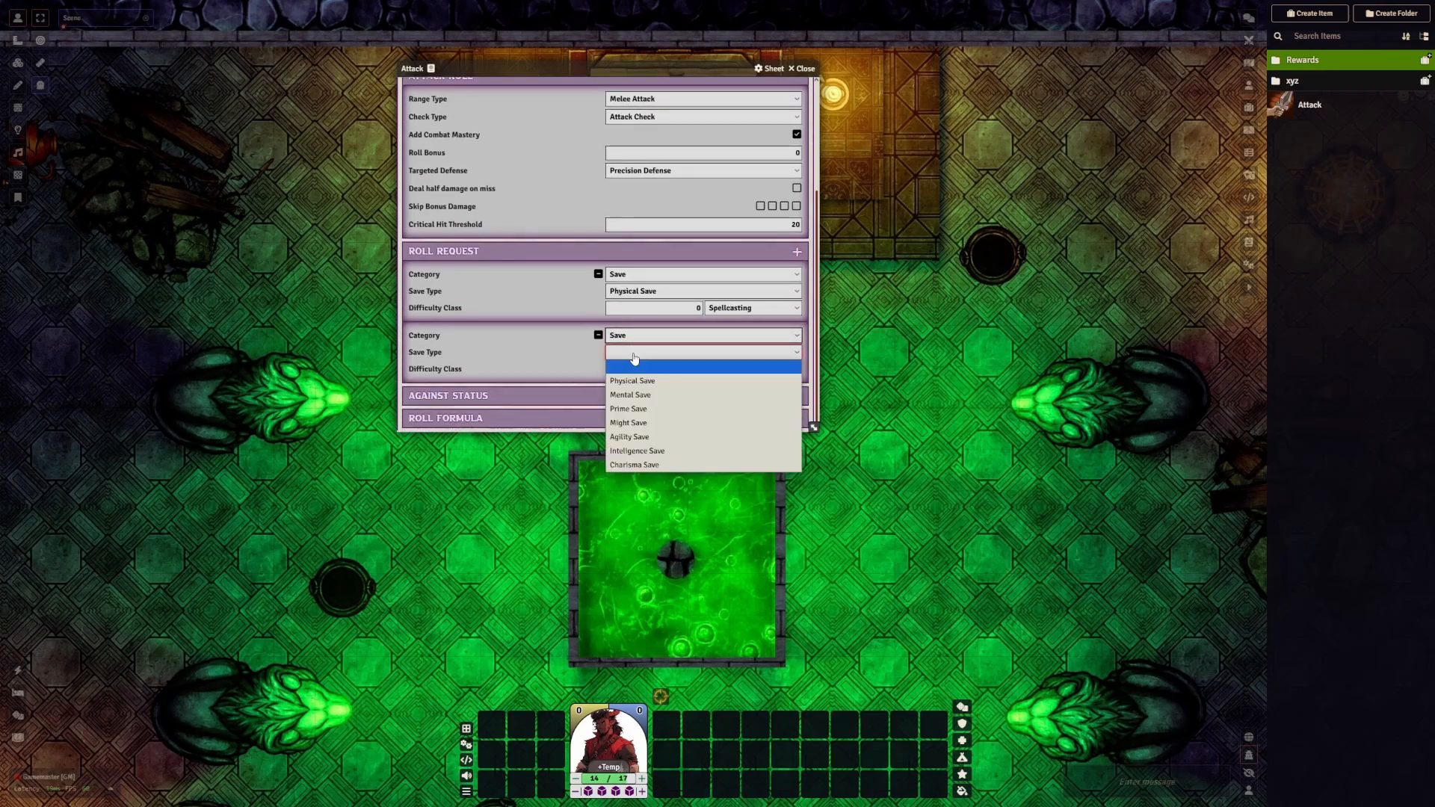
pyautogui.click(640, 423)
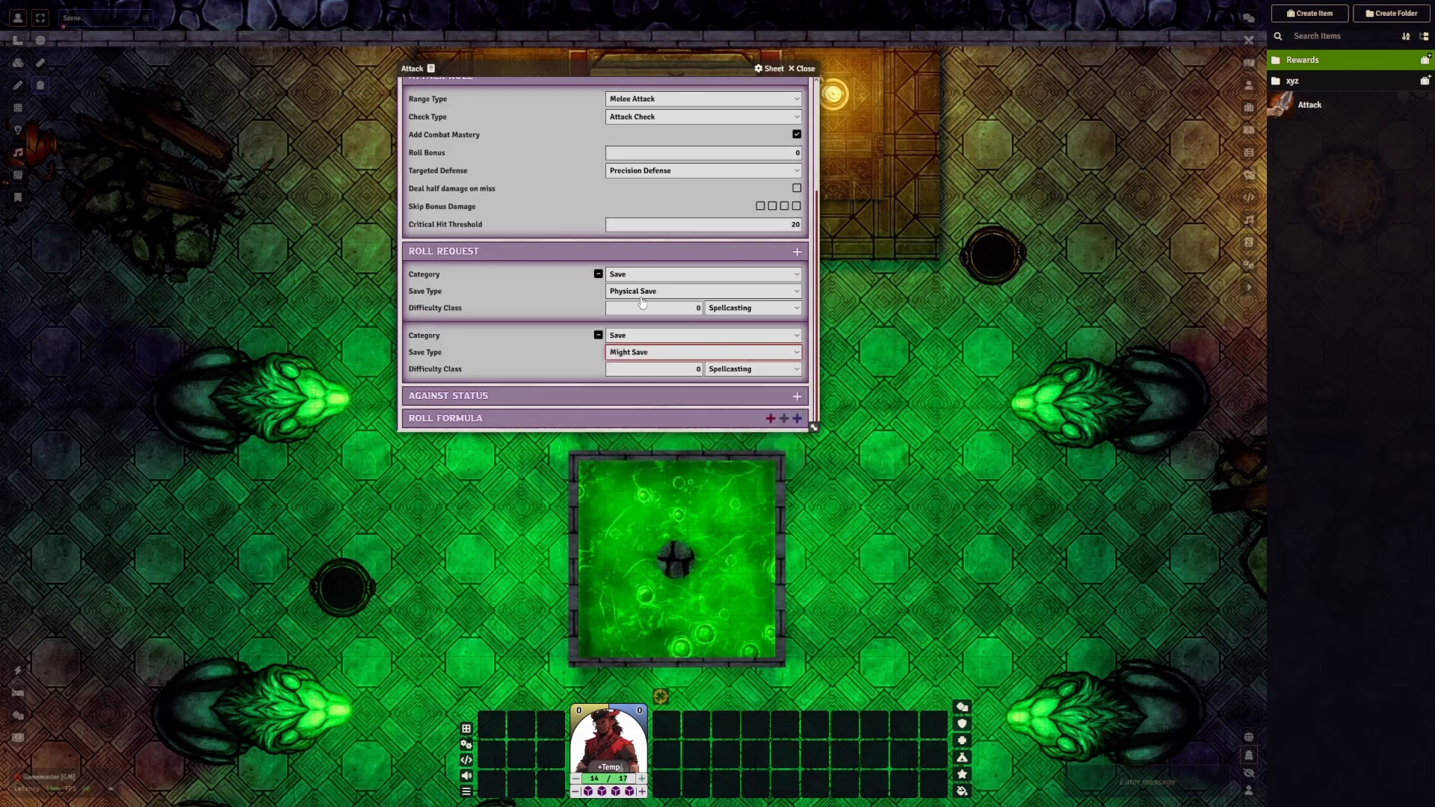
# Examine the save type choices of the first roll request and the difficulty class calculation options of the second
pyautogui.click(641, 292)
pyautogui.click(642, 291)
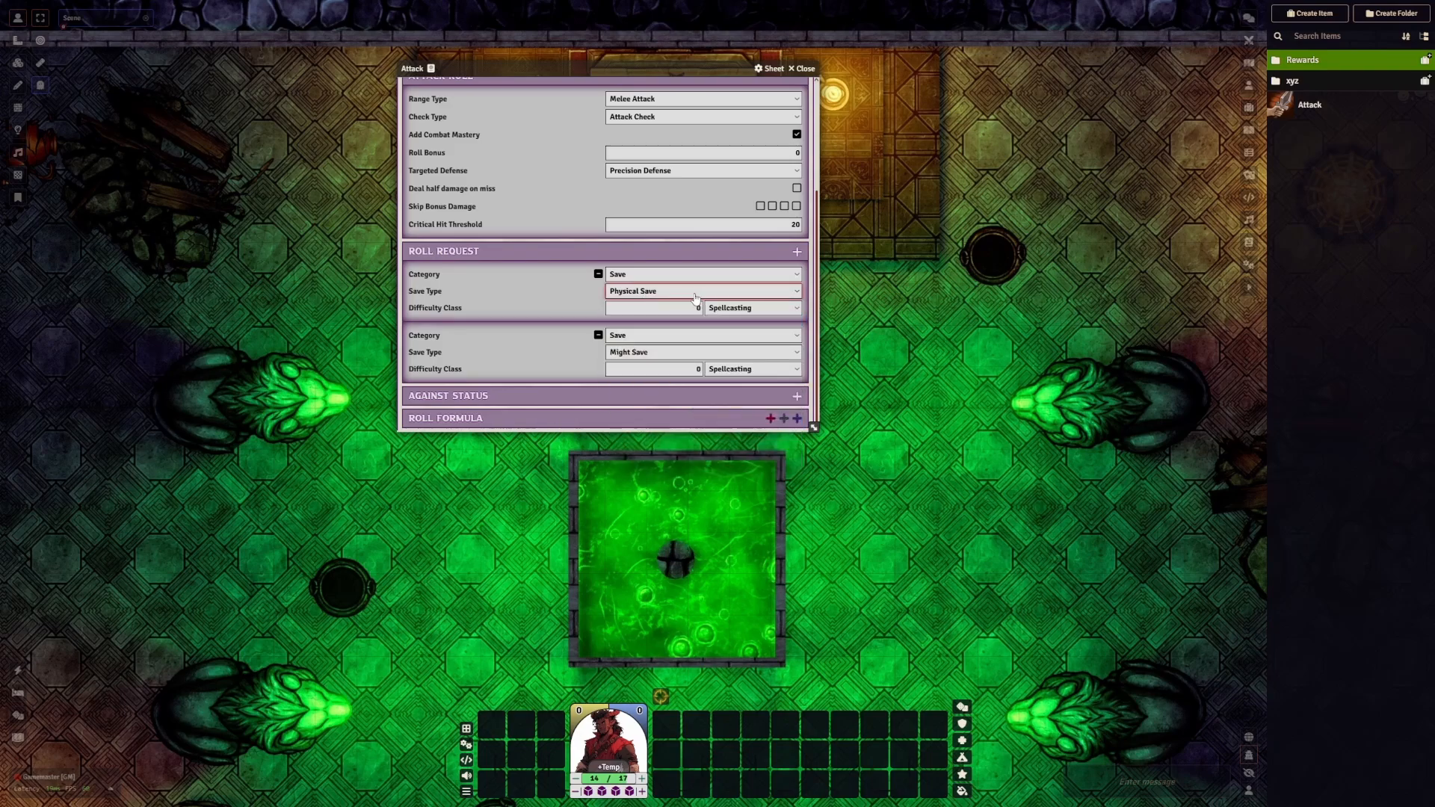
pyautogui.click(729, 369)
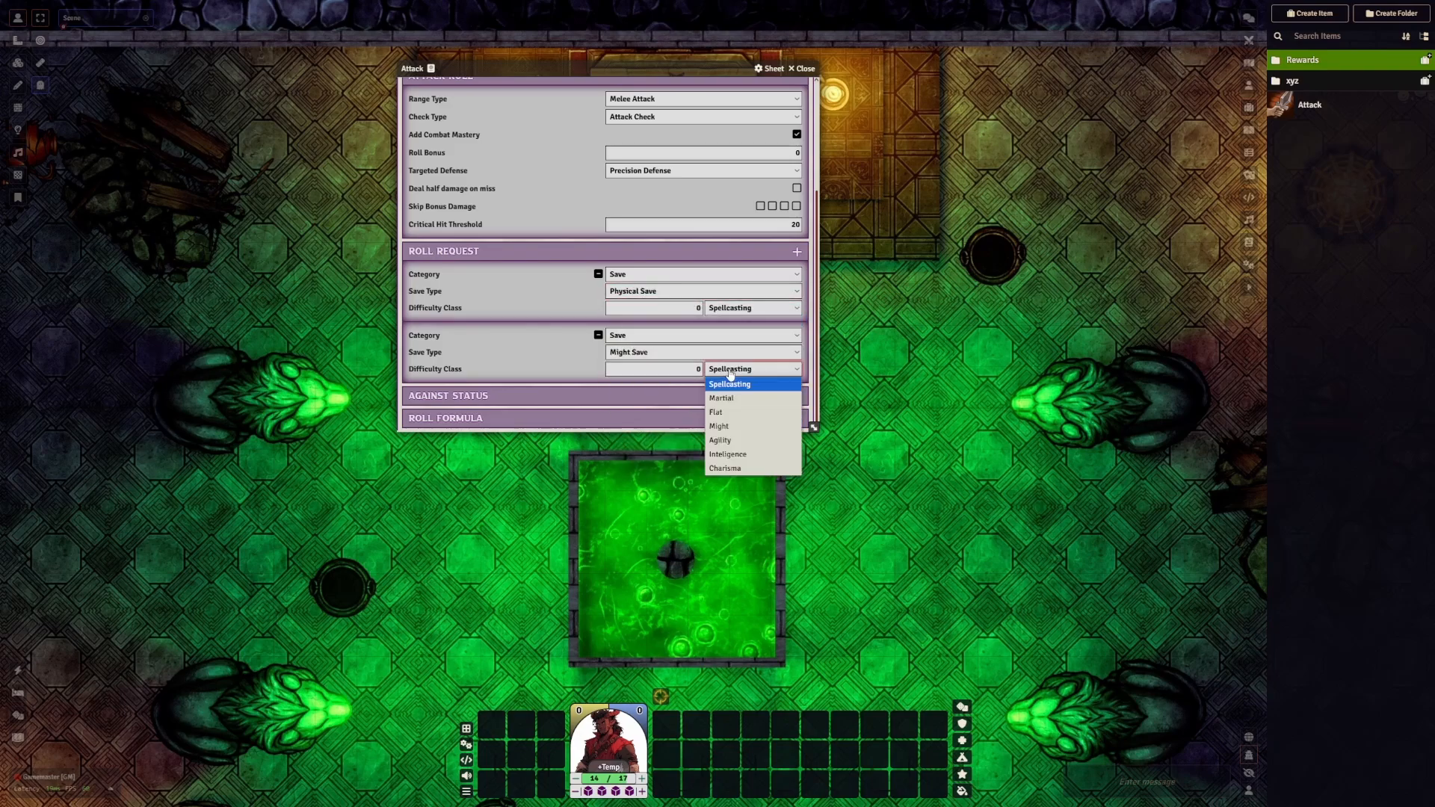
pyautogui.click(732, 366)
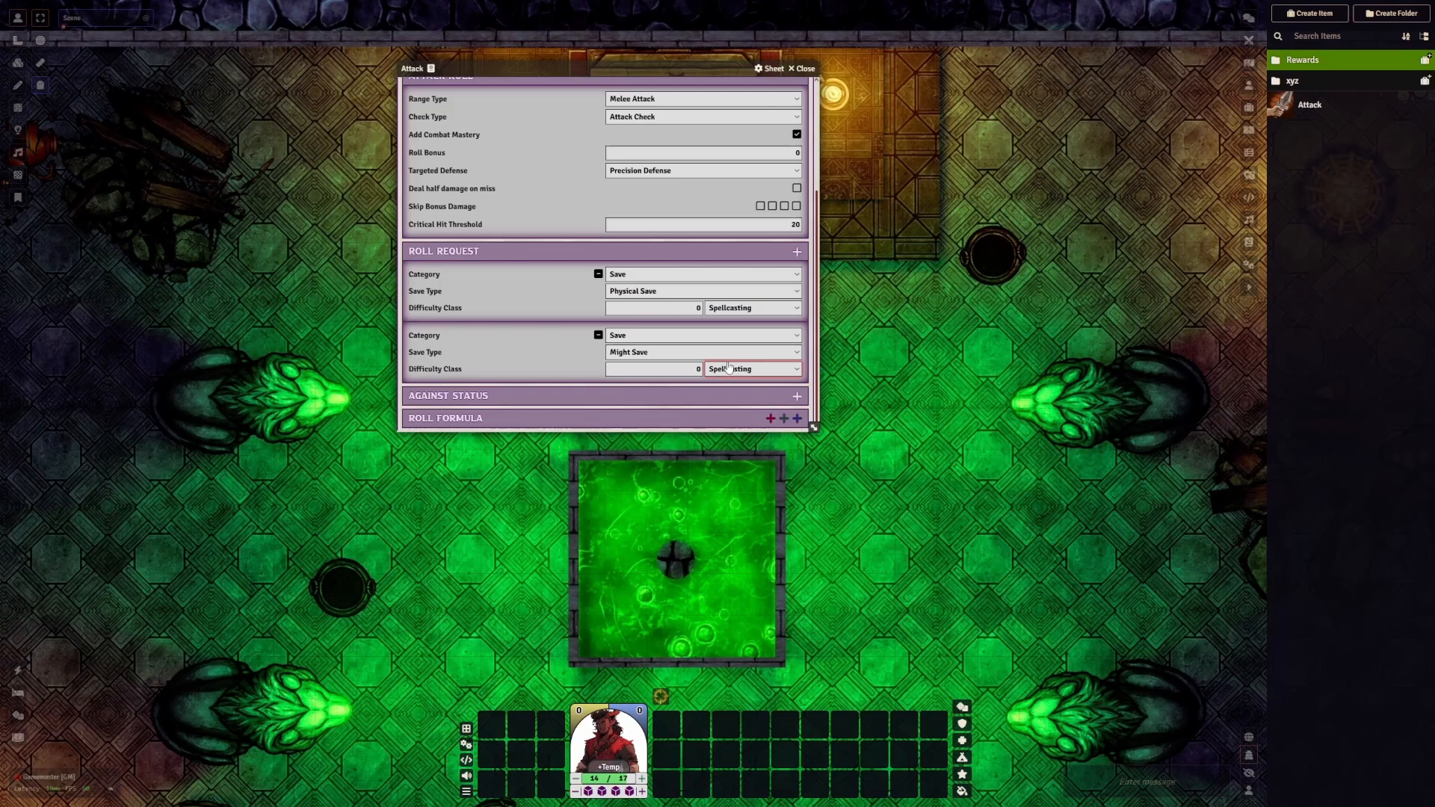
pyautogui.click(505, 308)
# Add an against-status entry for Burning to the Attack feature and switch the sidebar to chat
pyautogui.click(798, 398)
pyautogui.scroll(-1, 619, 382)
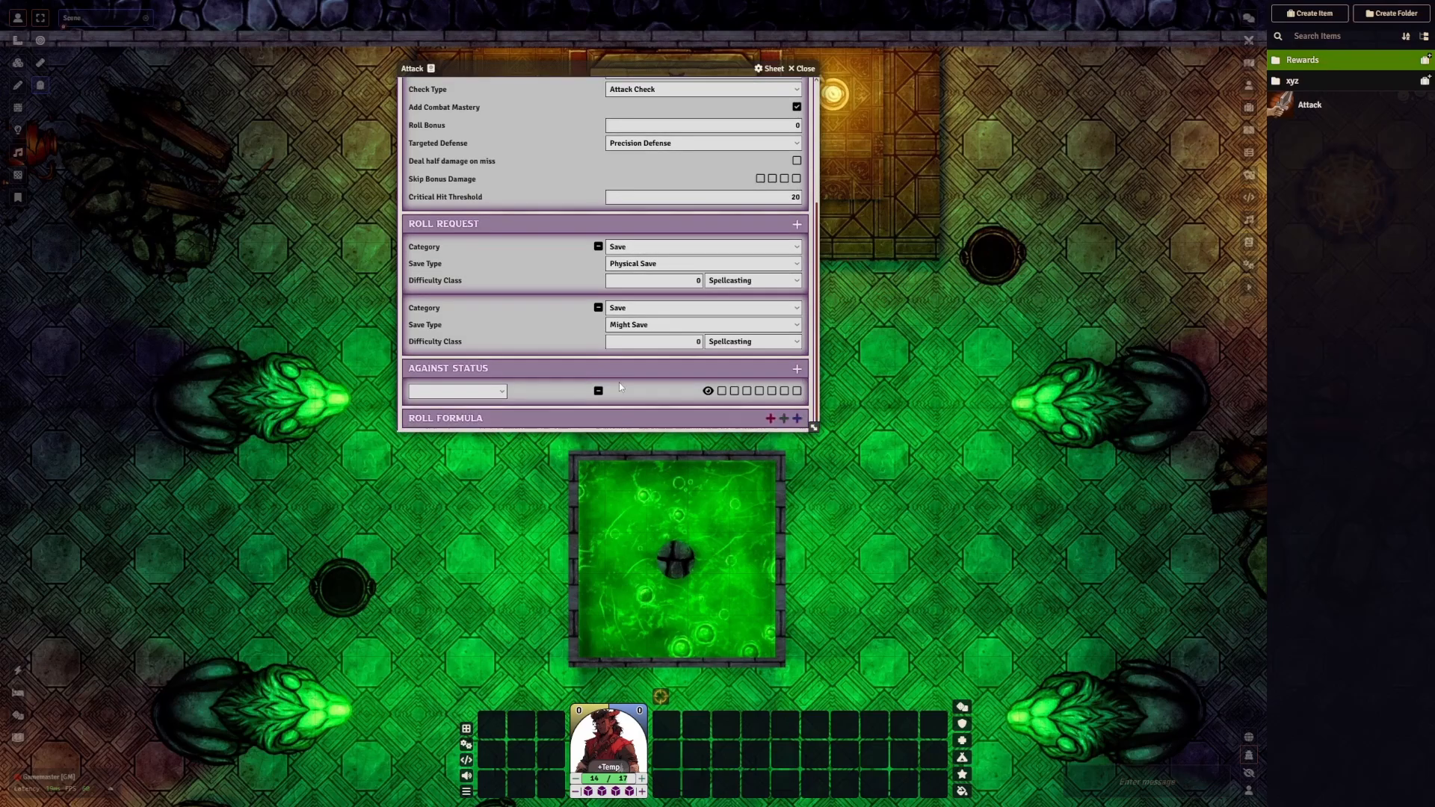
pyautogui.click(459, 392)
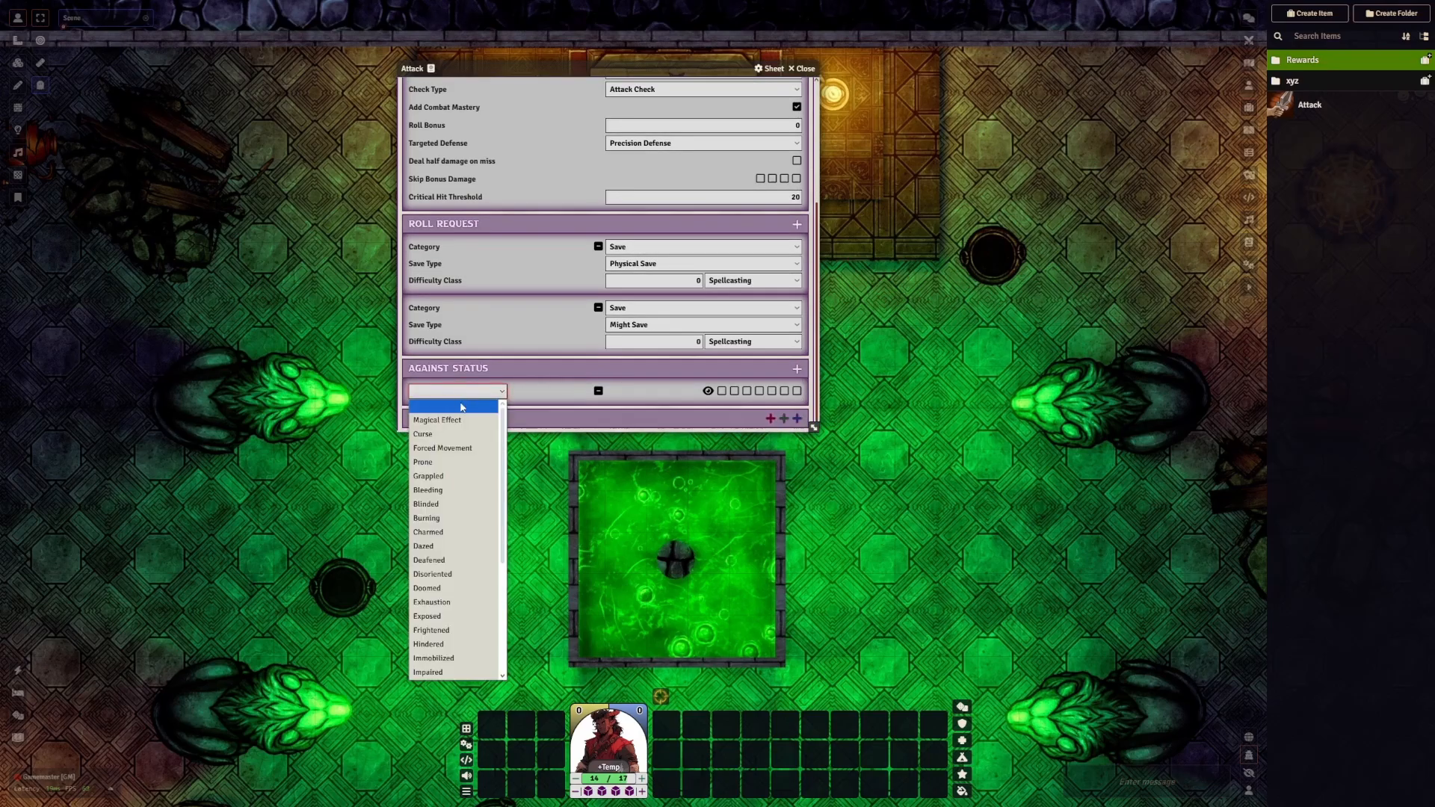
pyautogui.click(444, 524)
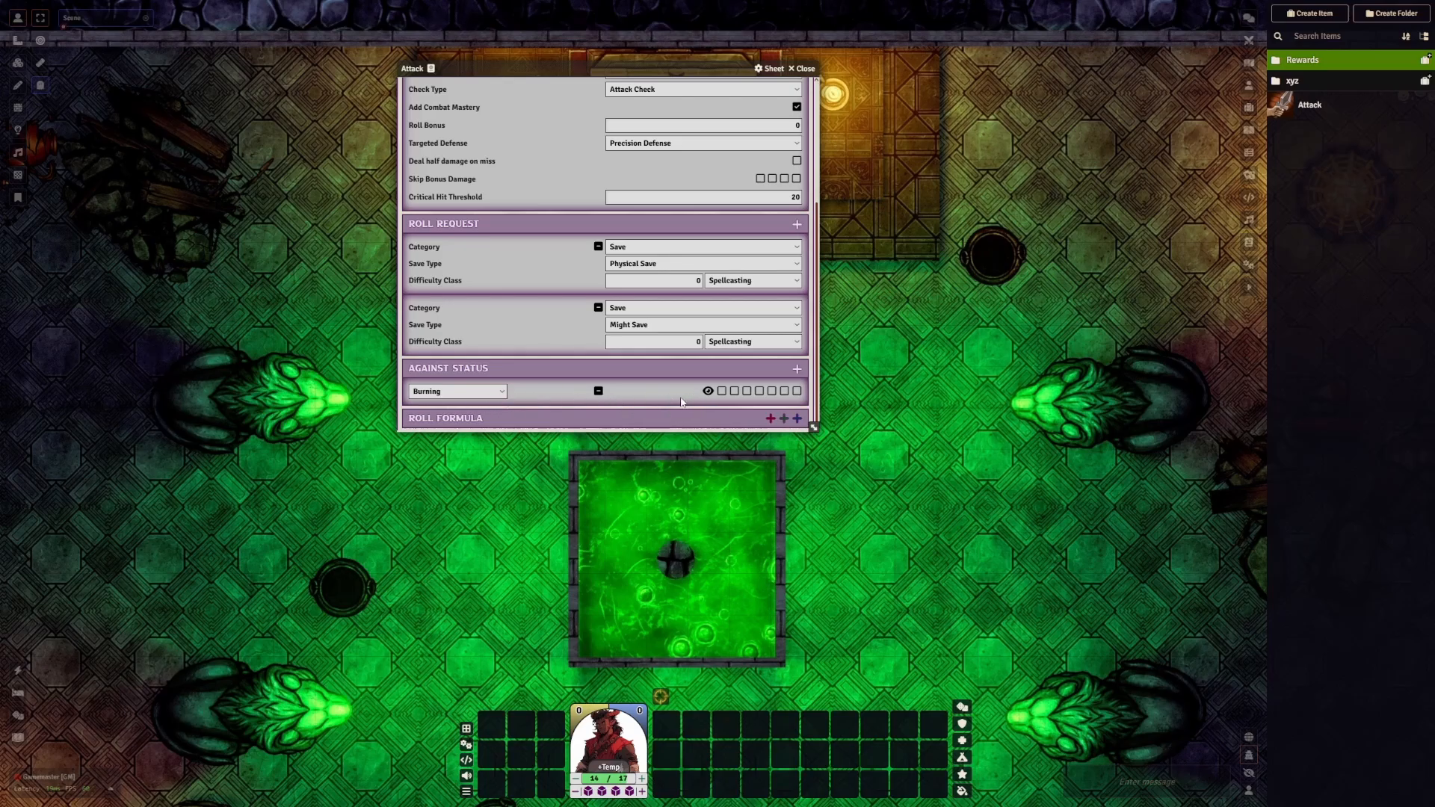
pyautogui.click(1249, 17)
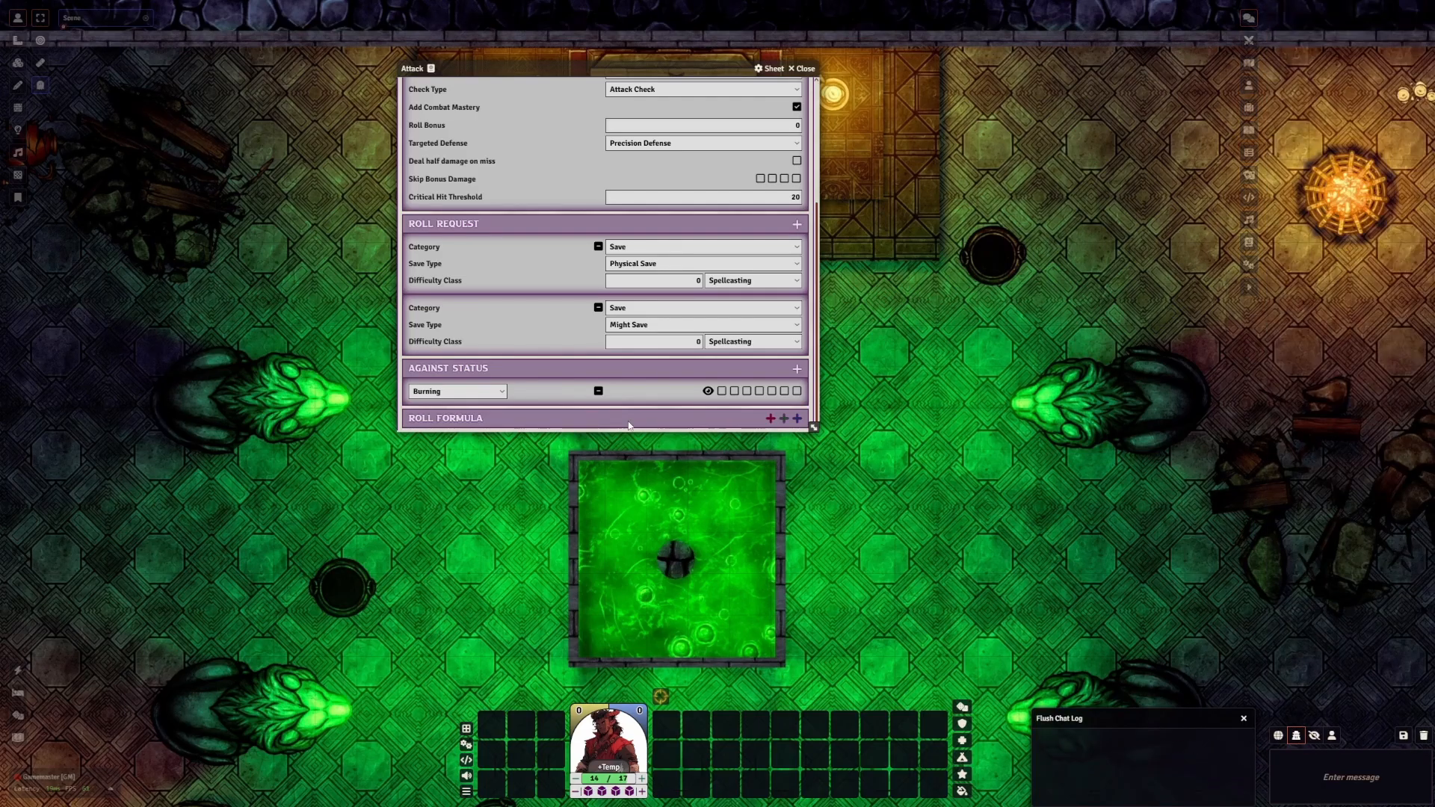
# Try suppressing the Burning effect from the item chat message and revert the setting
pyautogui.click(708, 393)
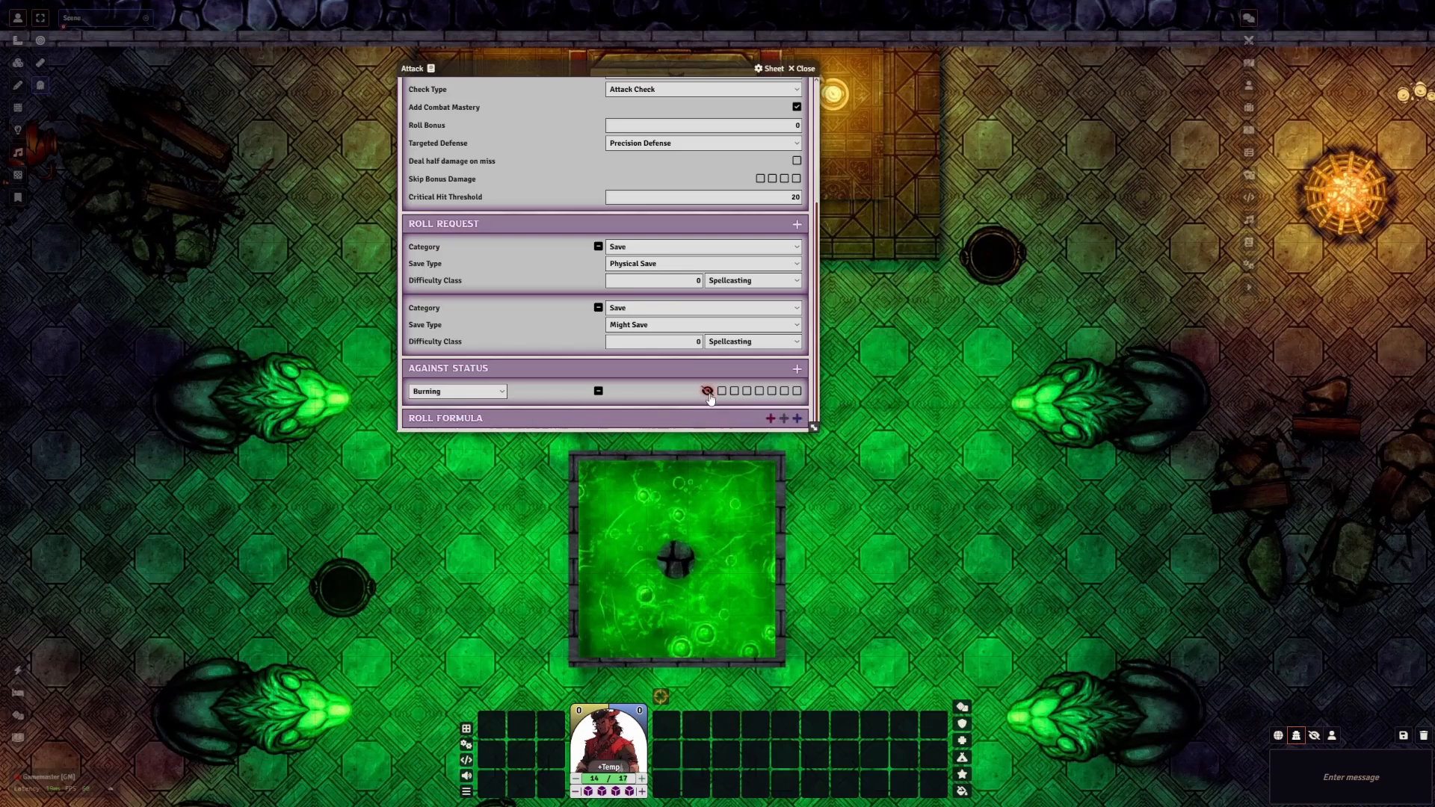
pyautogui.click(708, 394)
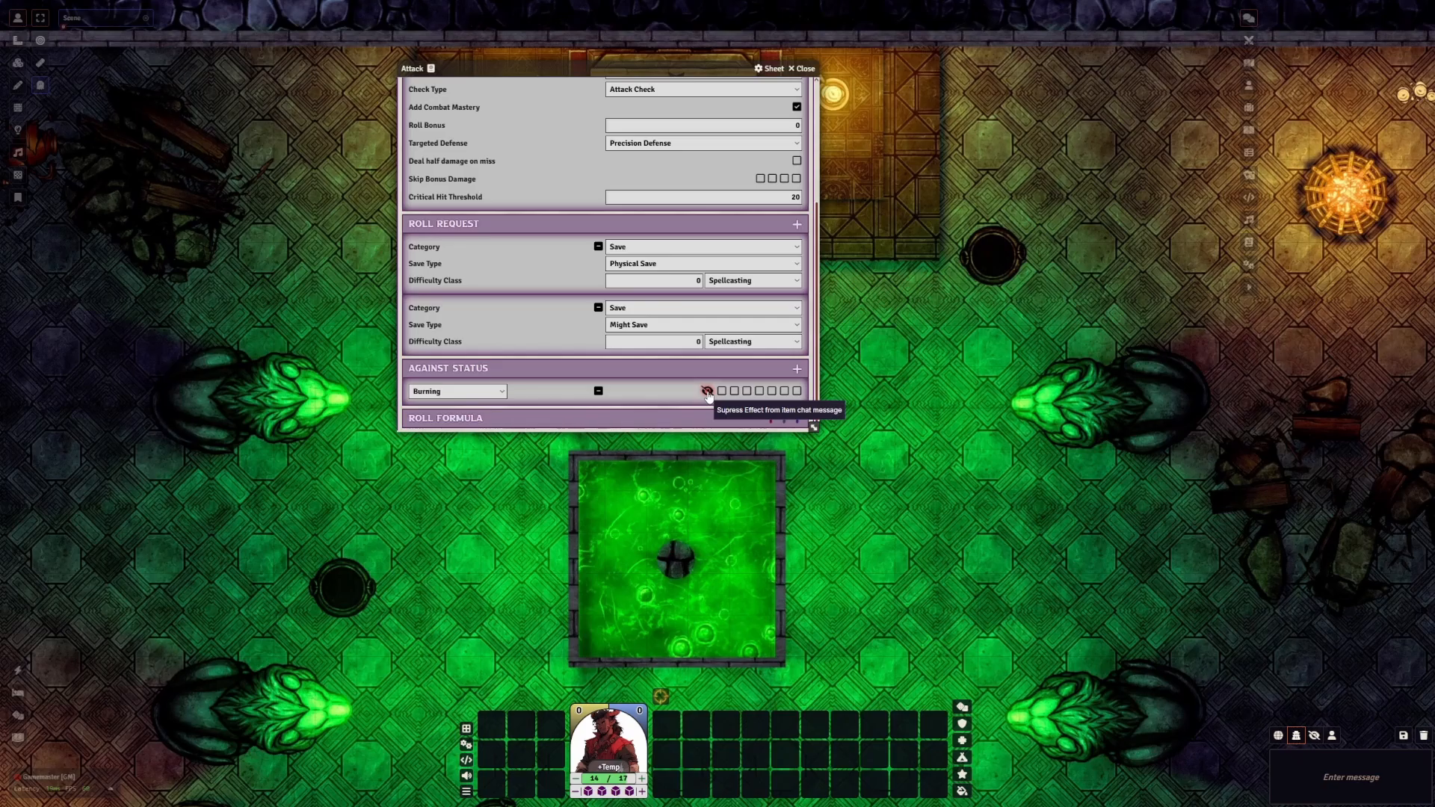
pyautogui.click(708, 392)
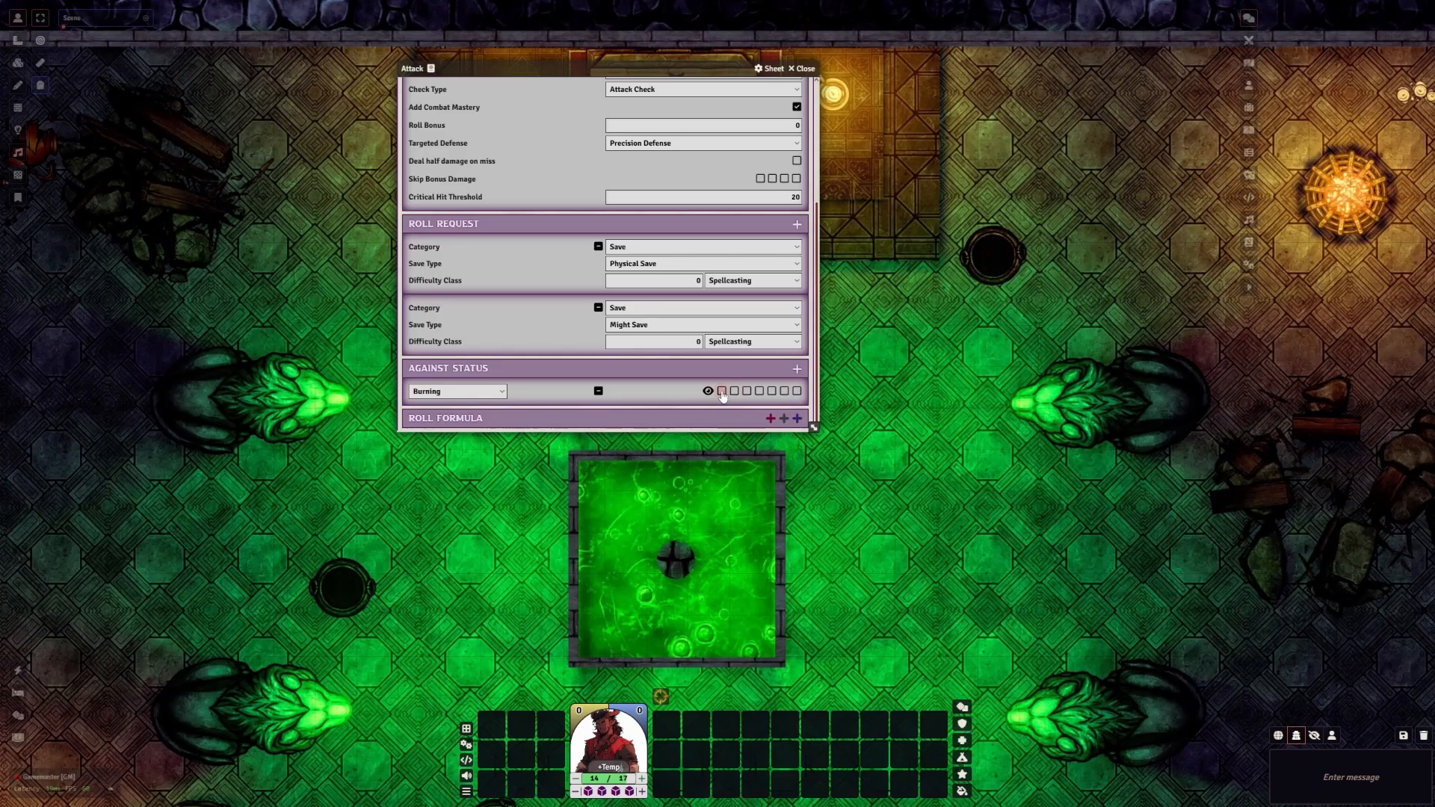
# Try the save option on the Burning status entry, check its available save types, and disable it again
pyautogui.click(798, 394)
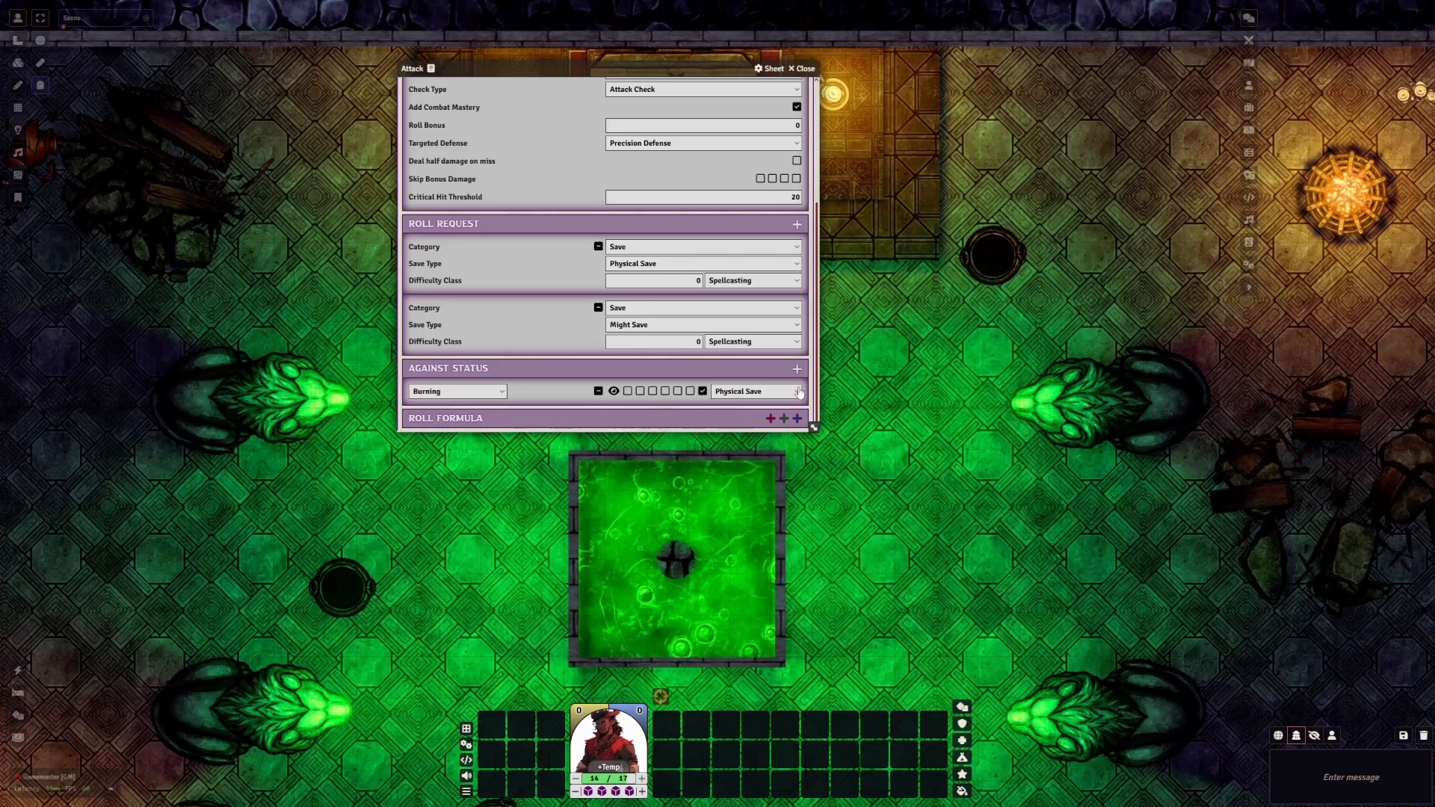
pyautogui.click(792, 393)
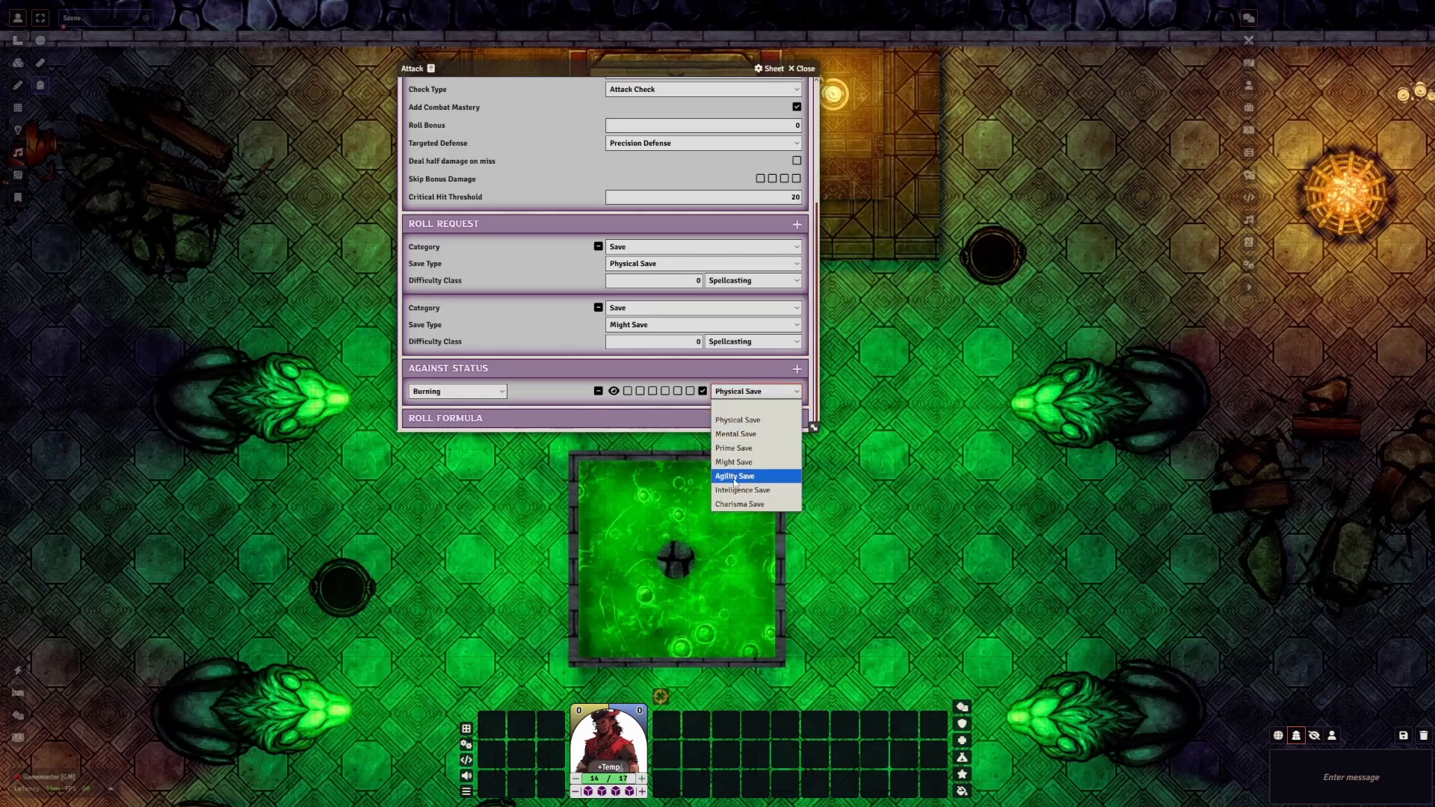
pyautogui.click(754, 393)
pyautogui.click(703, 391)
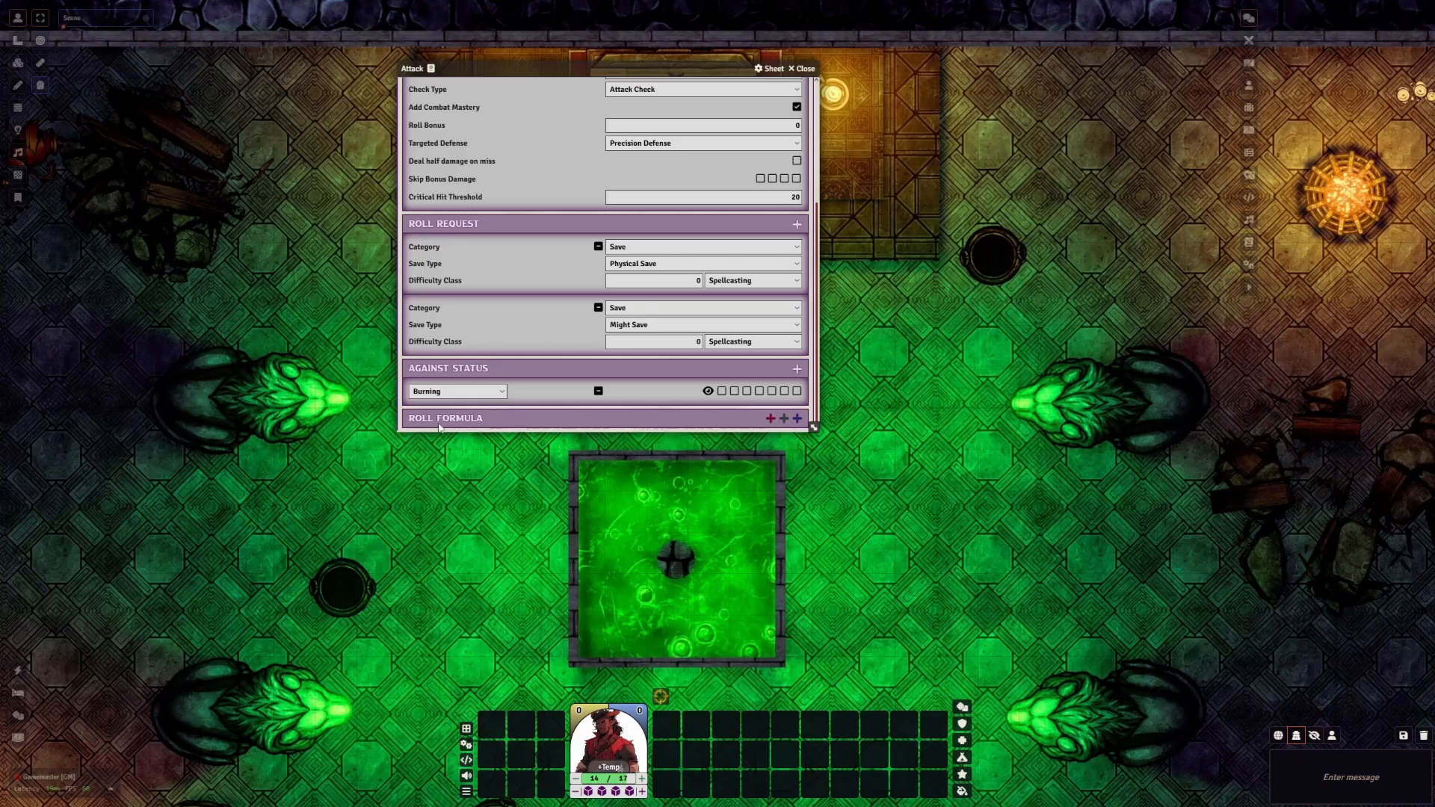
# Add a damage formula to the Attack feature with value 1 and damage type Fire
pyautogui.click(772, 419)
pyautogui.scroll(-1, 658, 417)
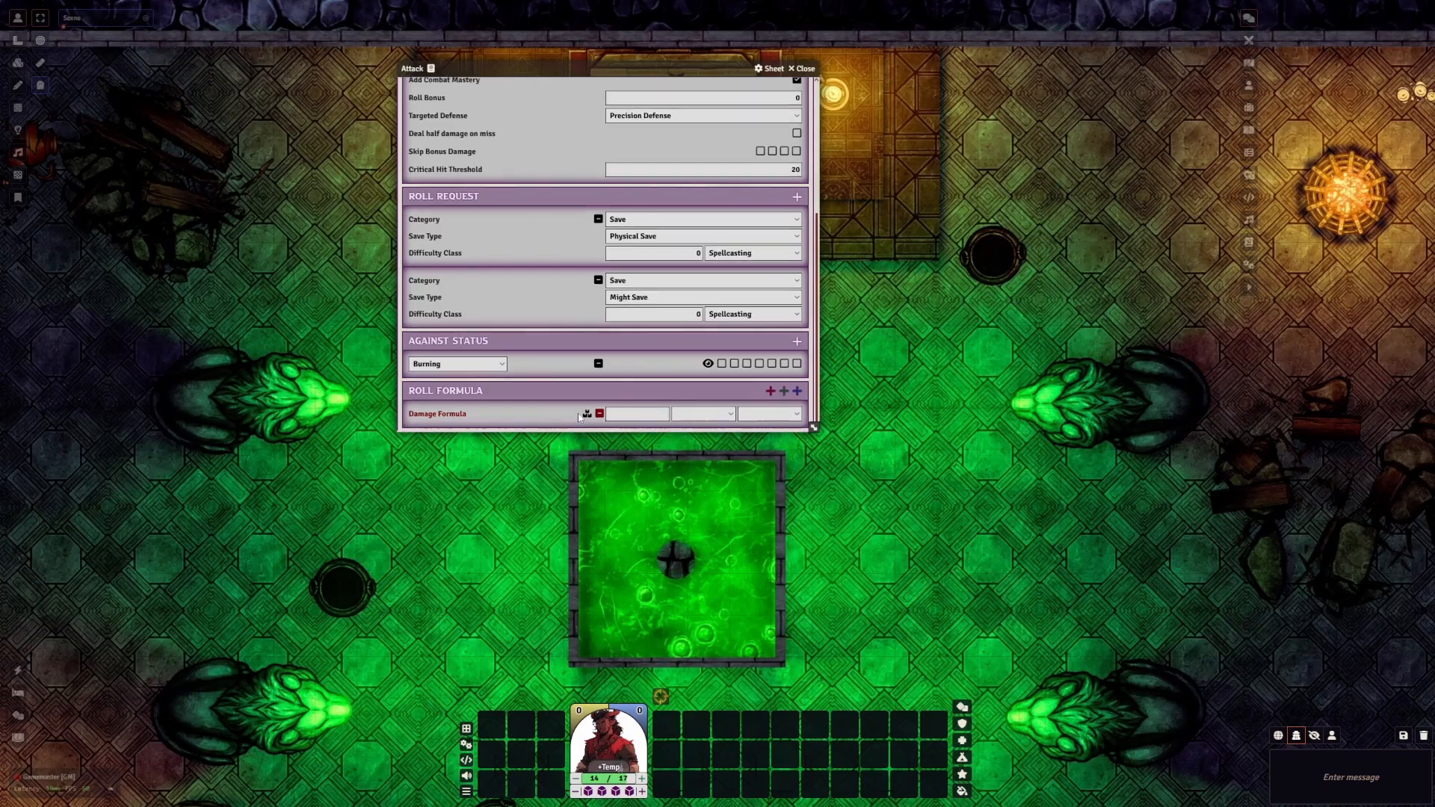
pyautogui.click(658, 416)
pyautogui.write('1')
pyautogui.click(703, 414)
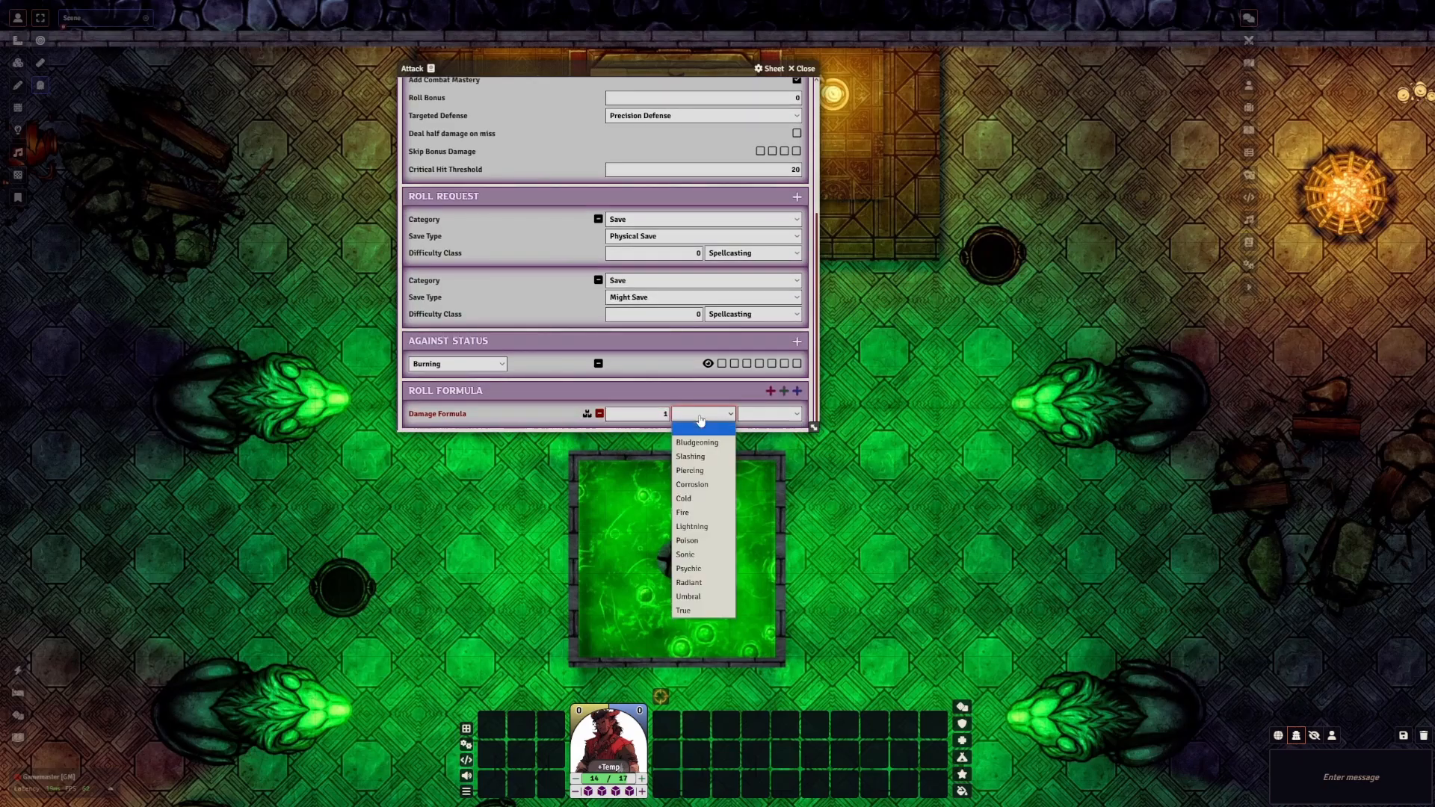
pyautogui.click(696, 512)
# Try overriding the fire damage formula's target defence with Area Defense and clear the override
pyautogui.click(759, 415)
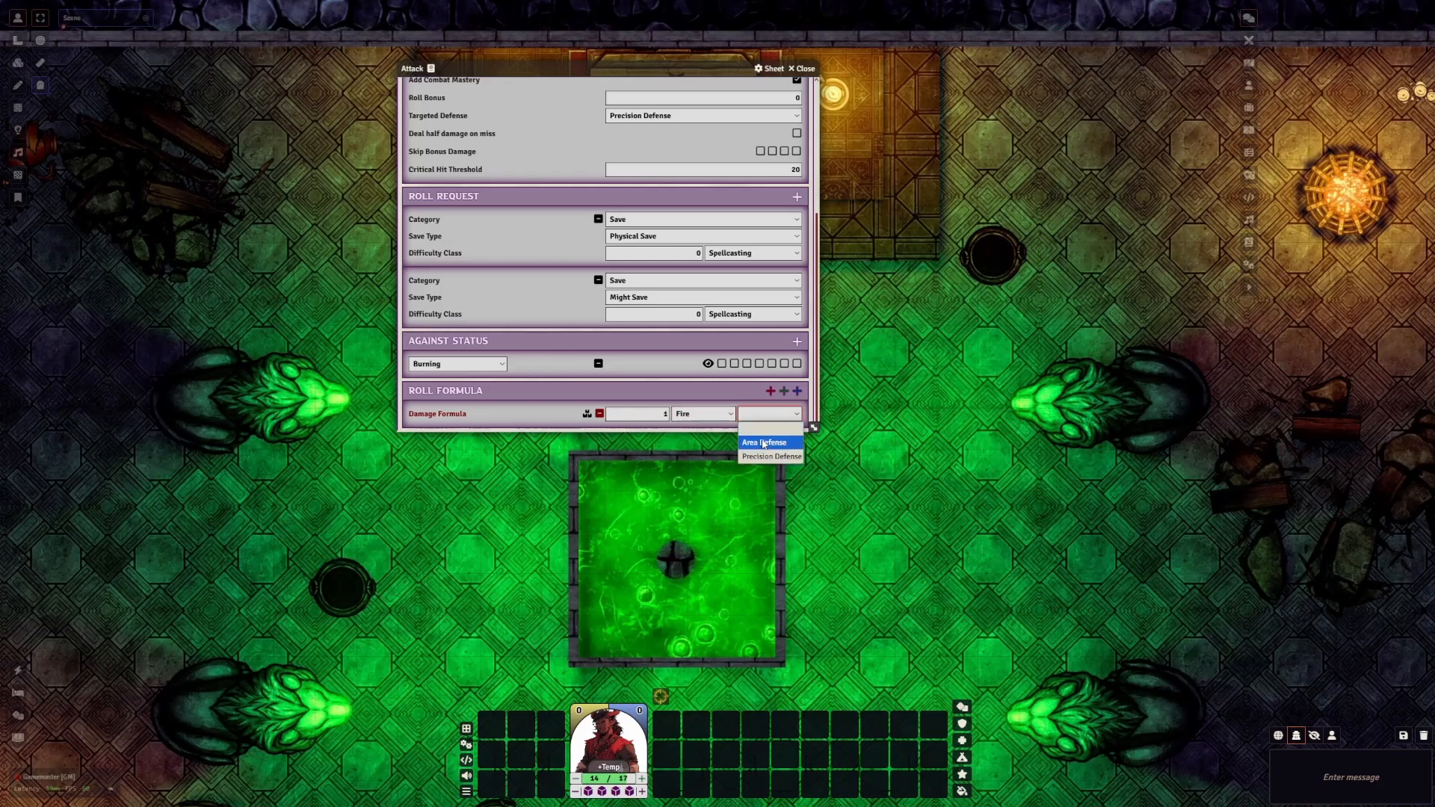
pyautogui.click(759, 427)
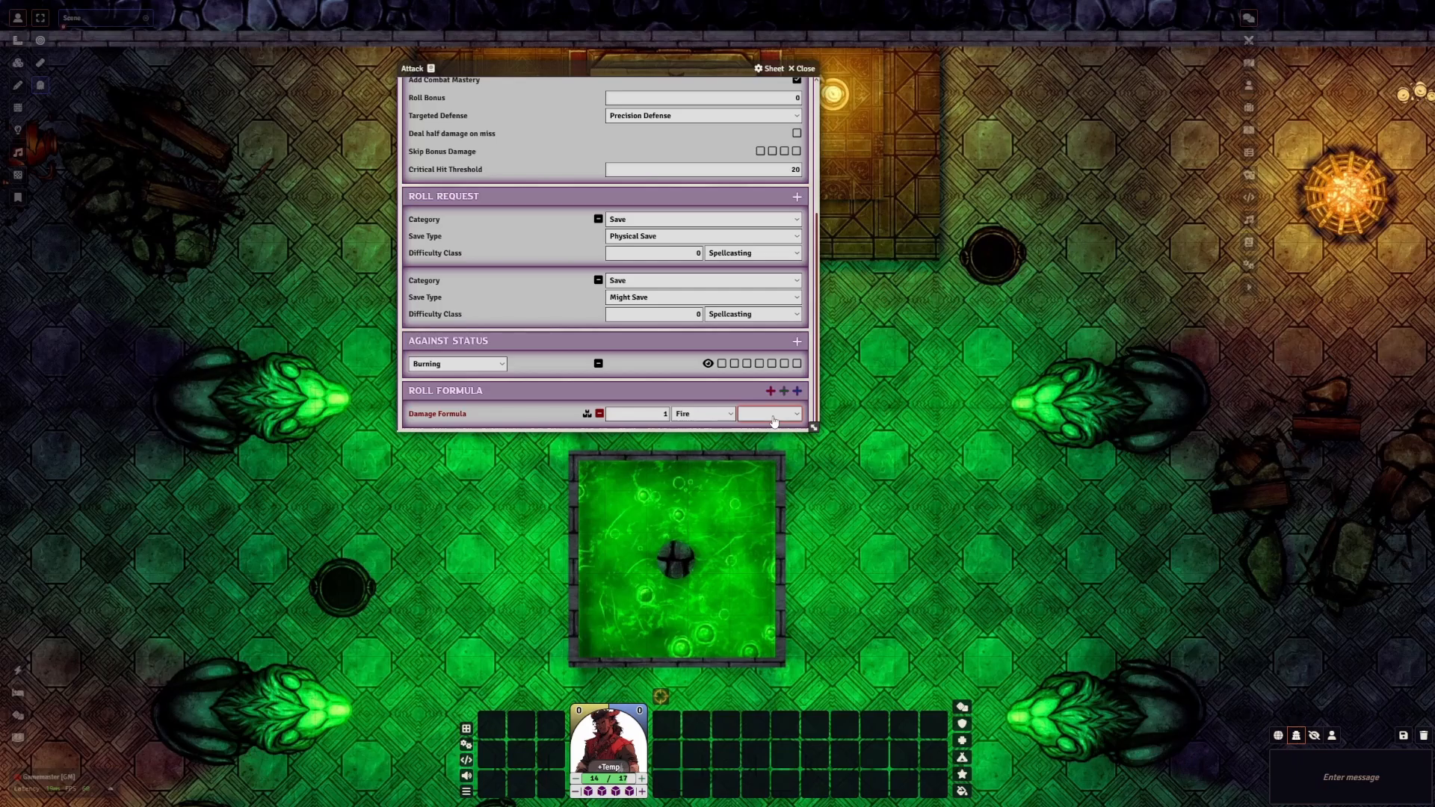
pyautogui.scroll(1, 625, 225)
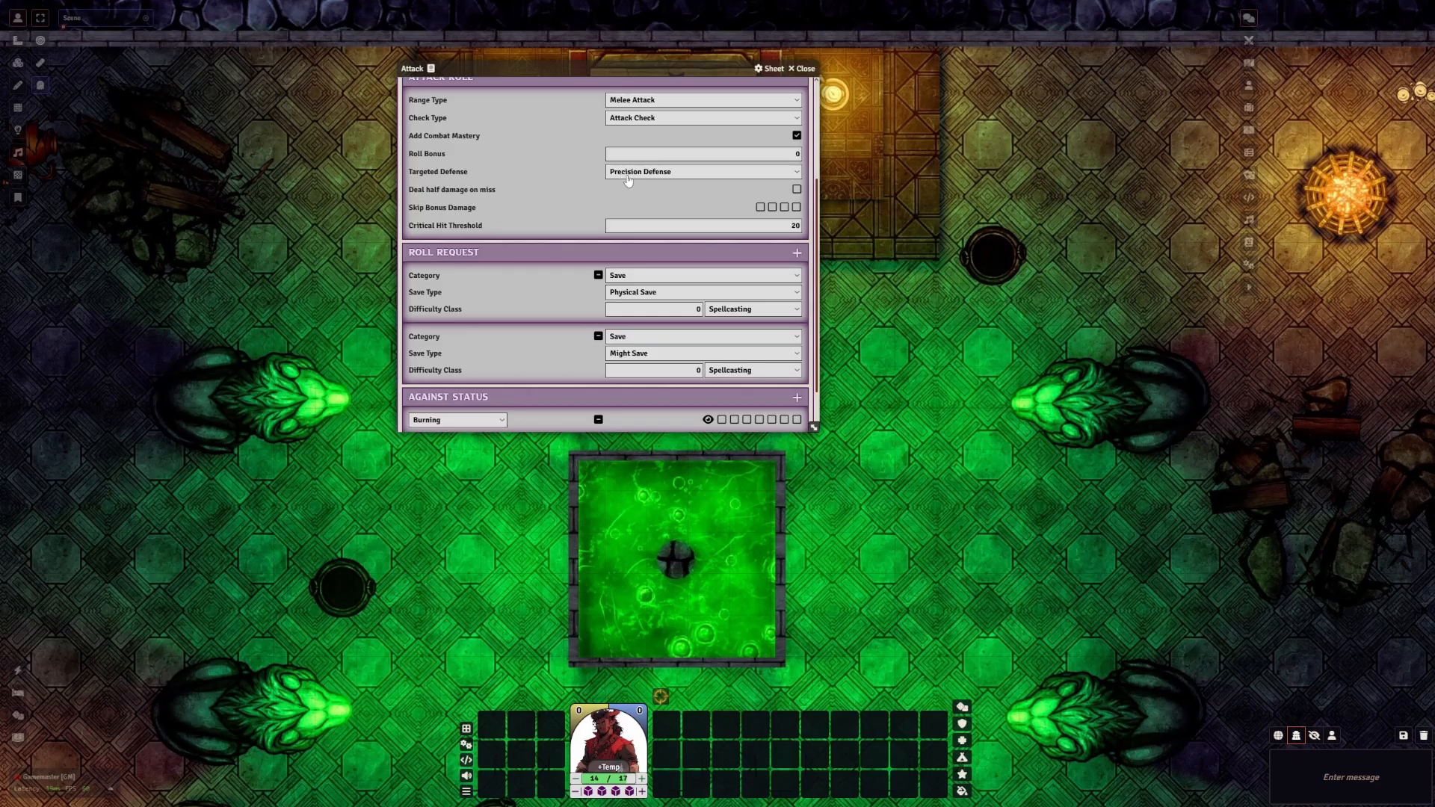
pyautogui.scroll(-1, 716, 204)
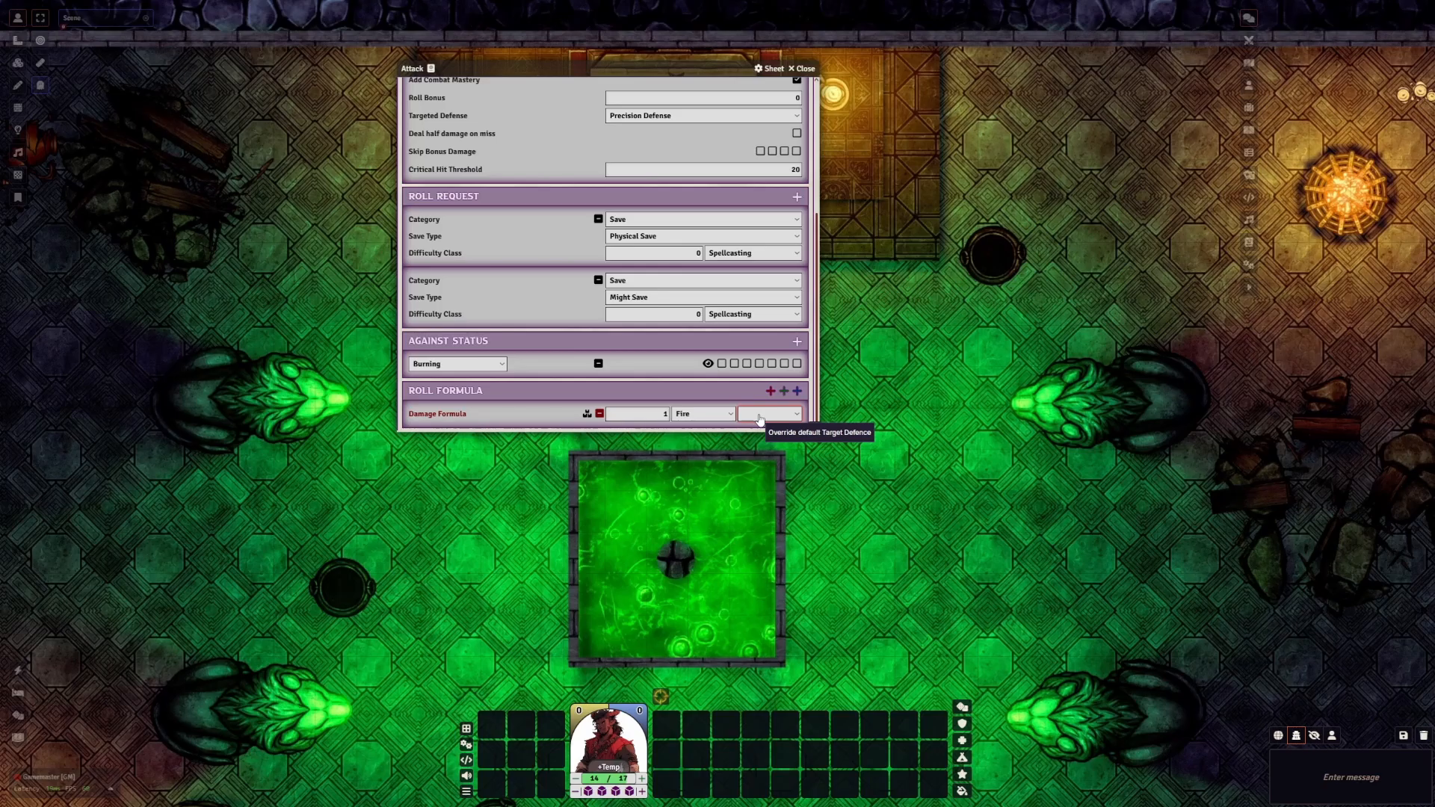
pyautogui.click(759, 416)
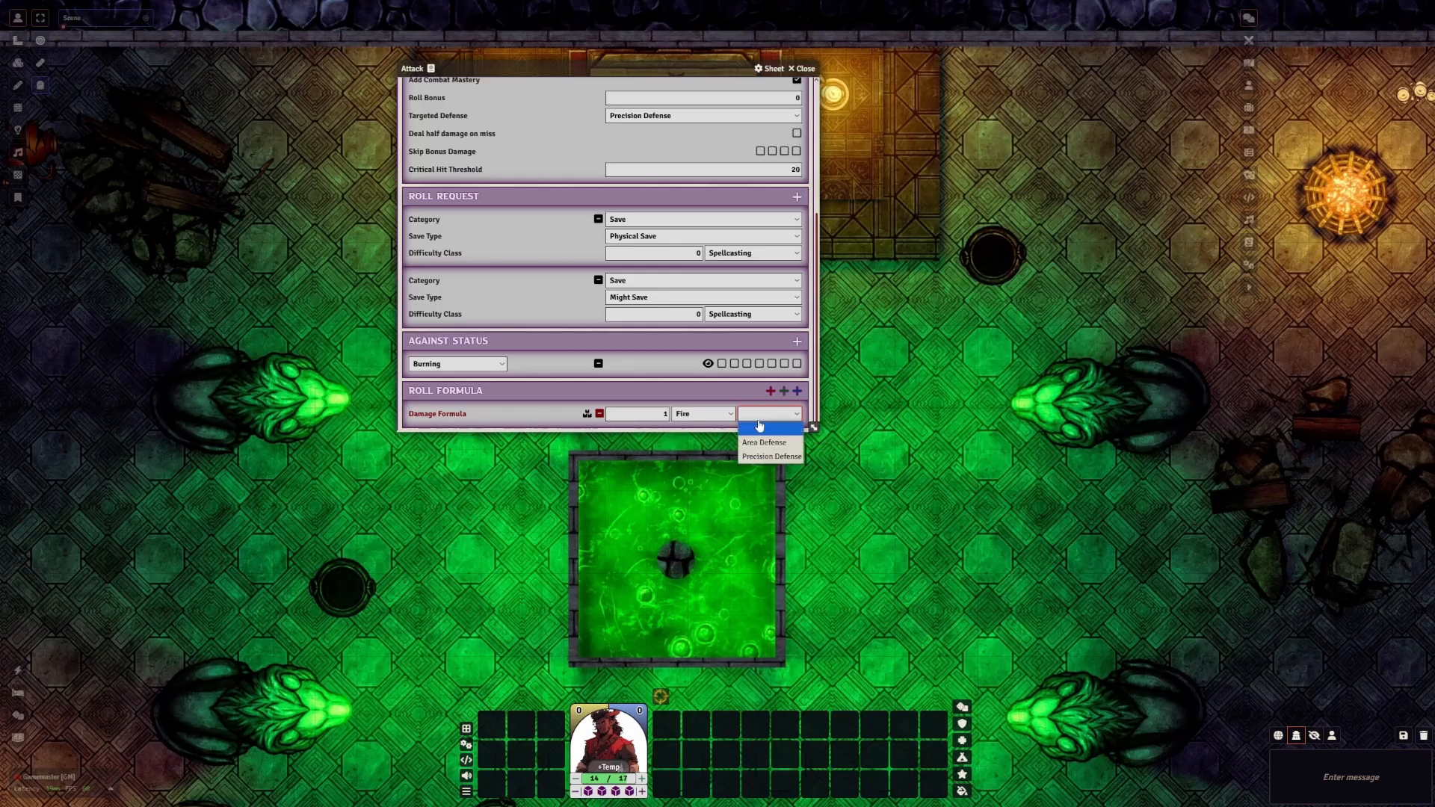
pyautogui.click(767, 432)
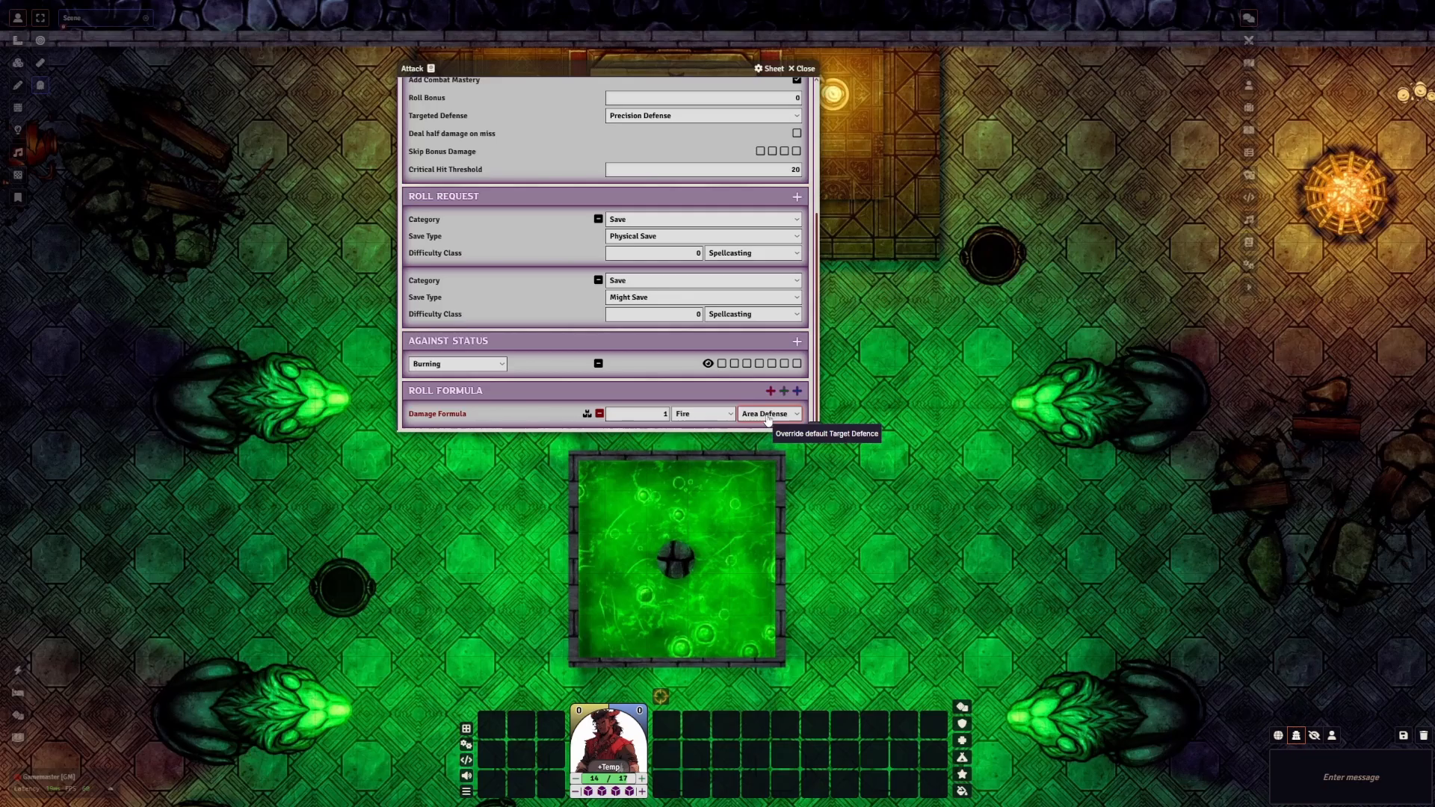
pyautogui.click(767, 417)
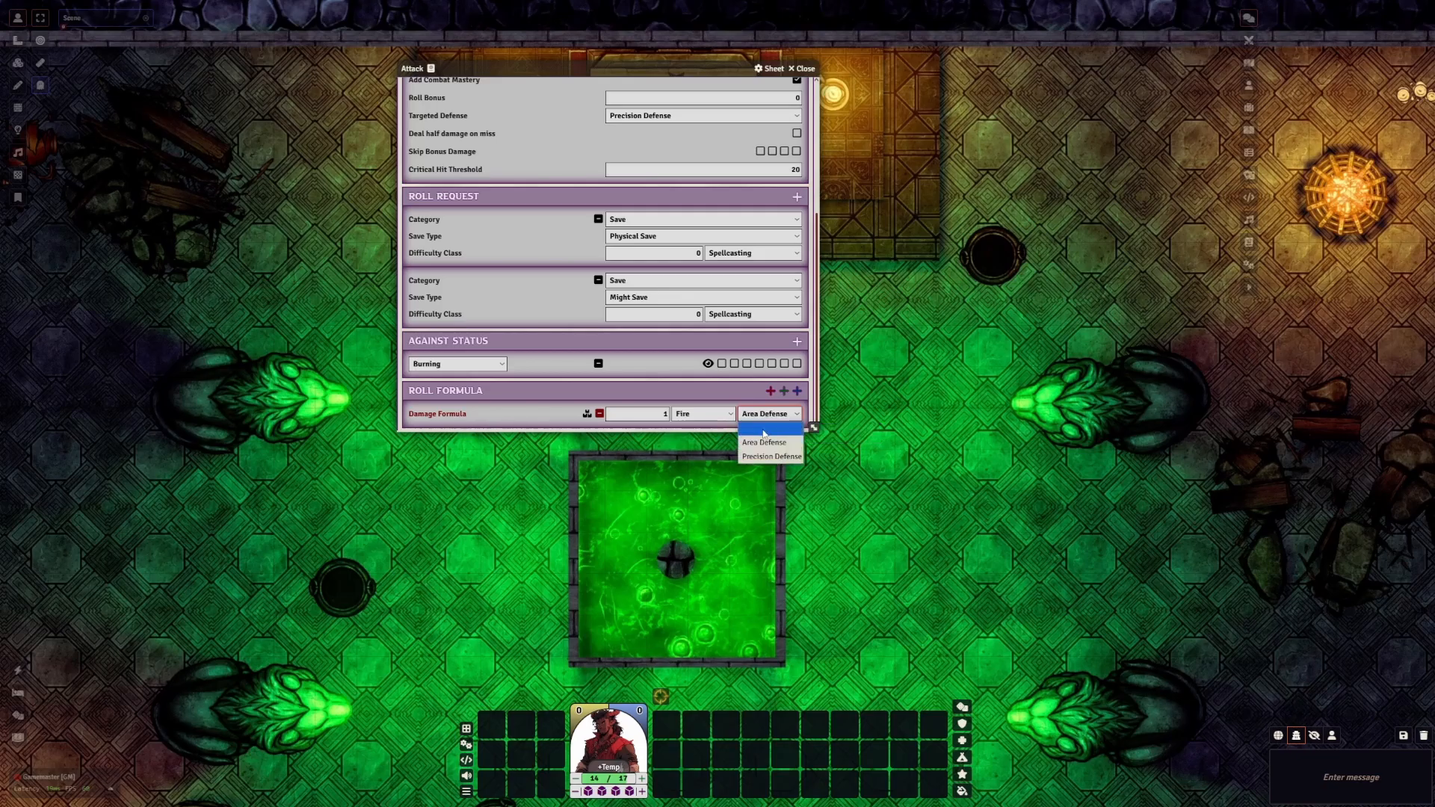
pyautogui.click(764, 433)
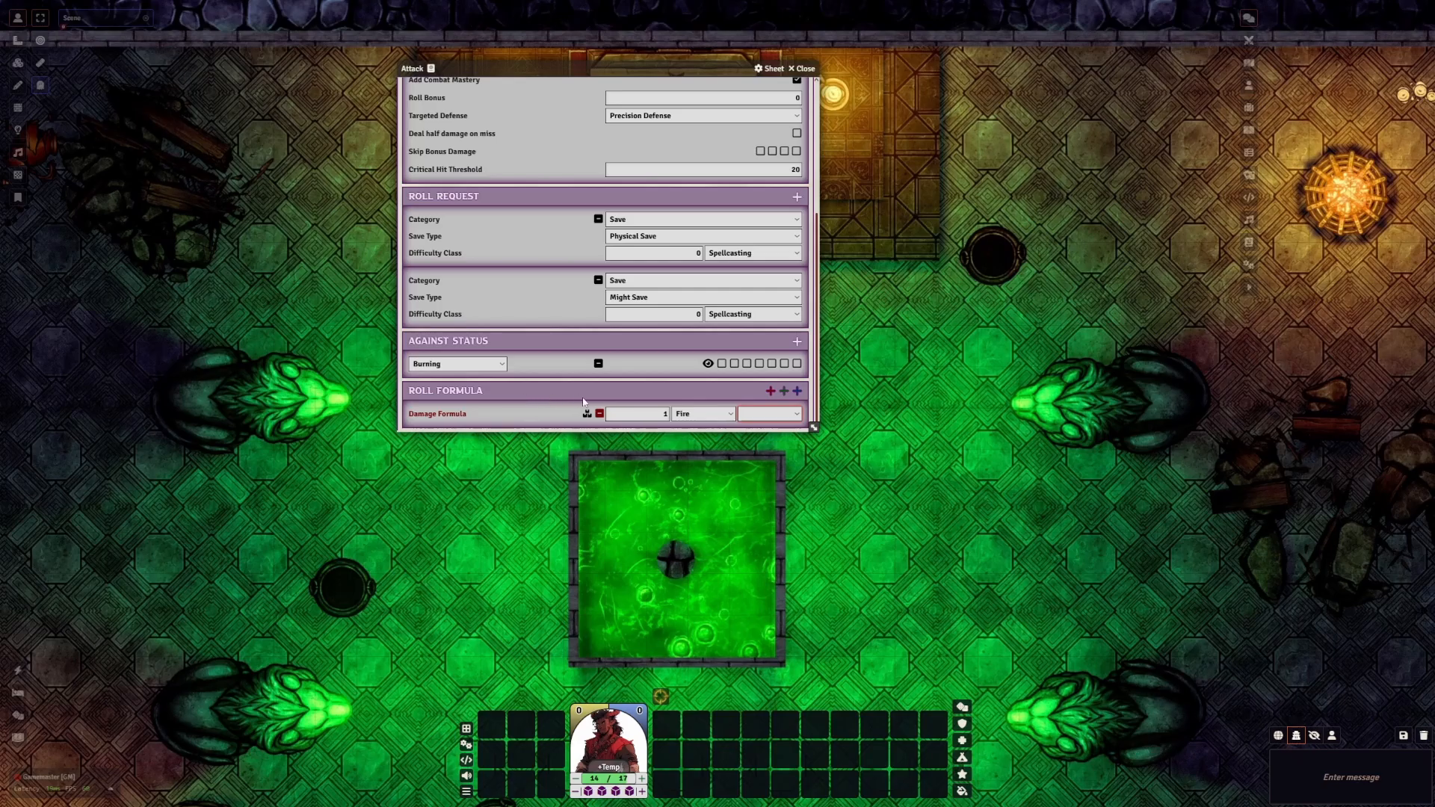
# Add an other formula to the Attack feature with value 1 and the label "Attack No"
pyautogui.click(798, 391)
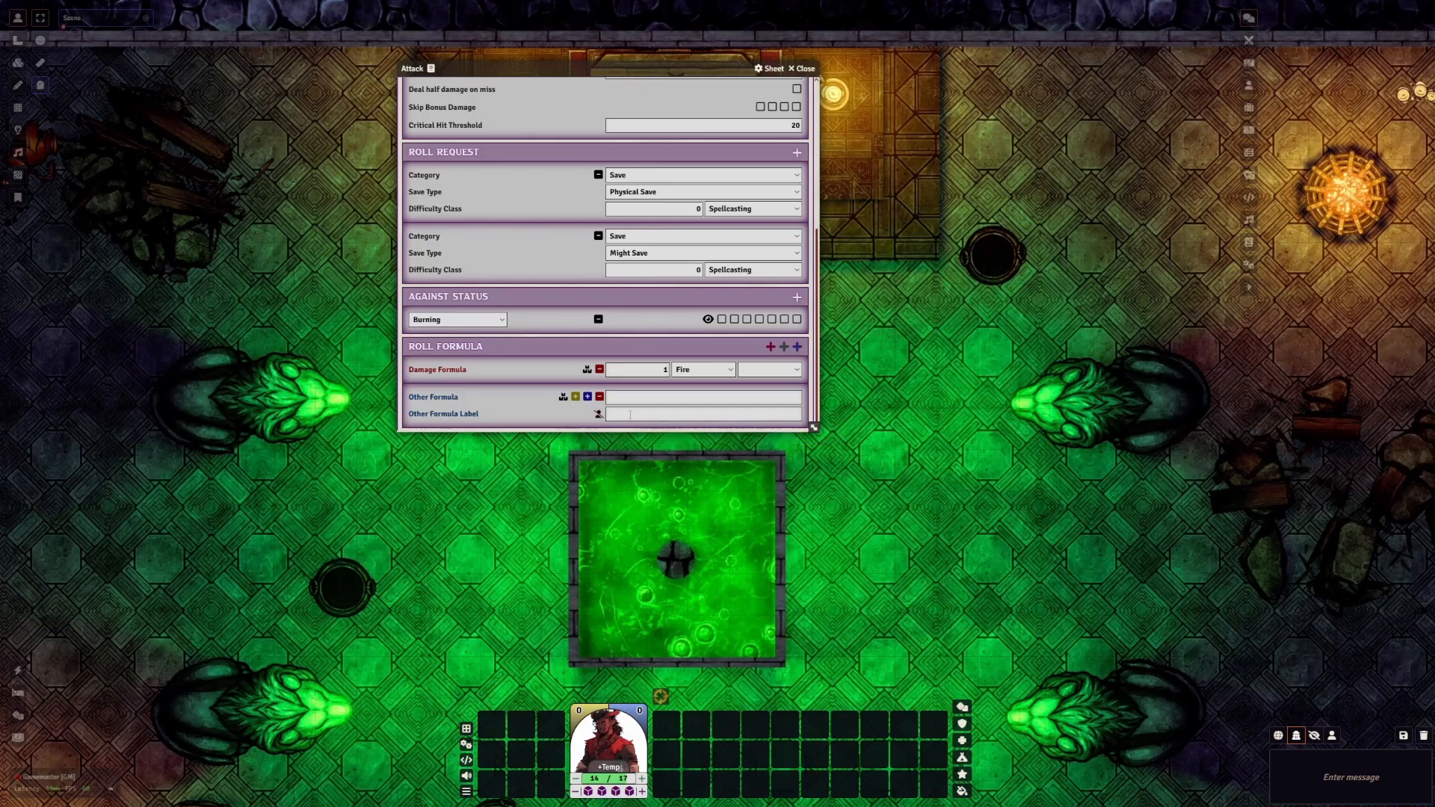
pyautogui.click(630, 415)
pyautogui.write('tack No')
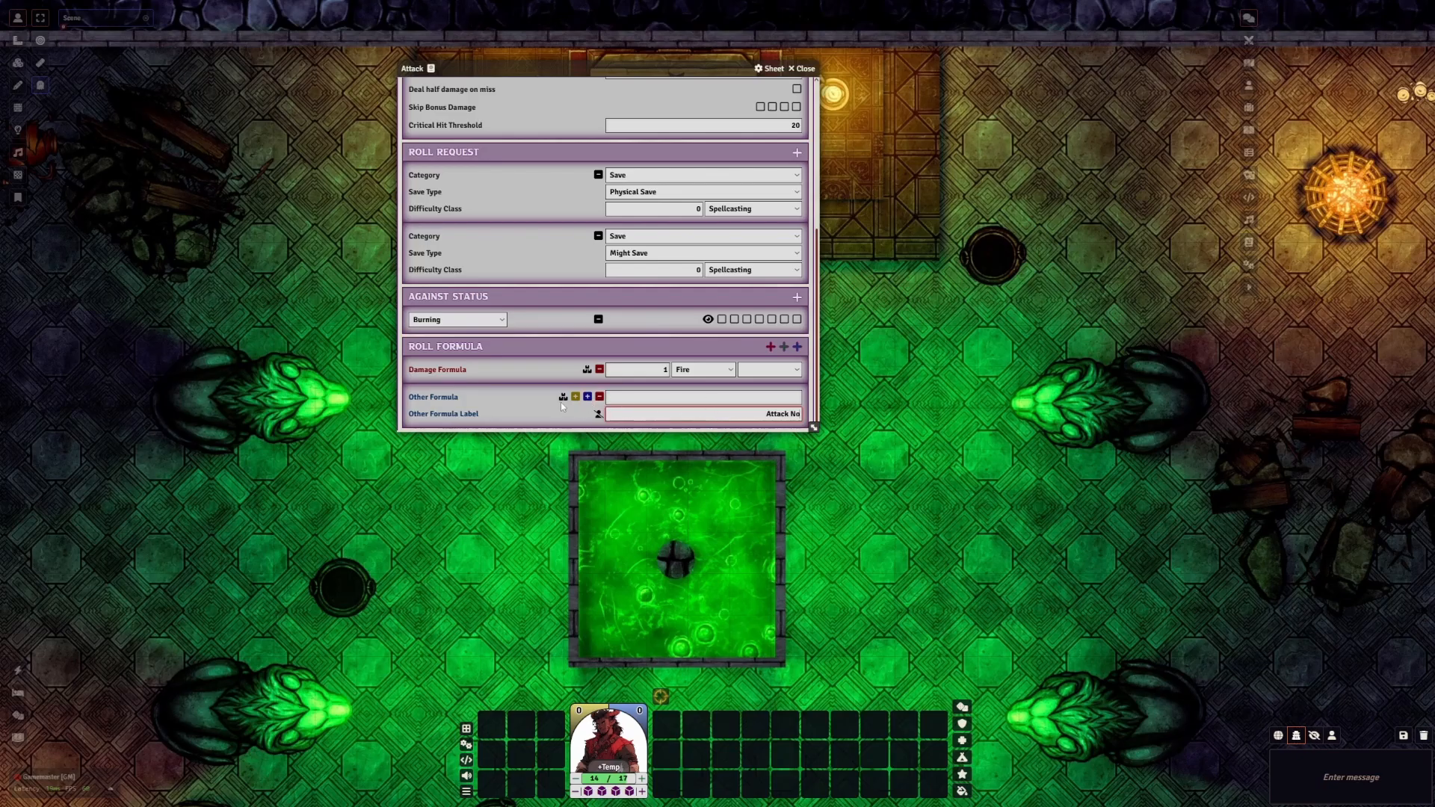
pyautogui.click(520, 410)
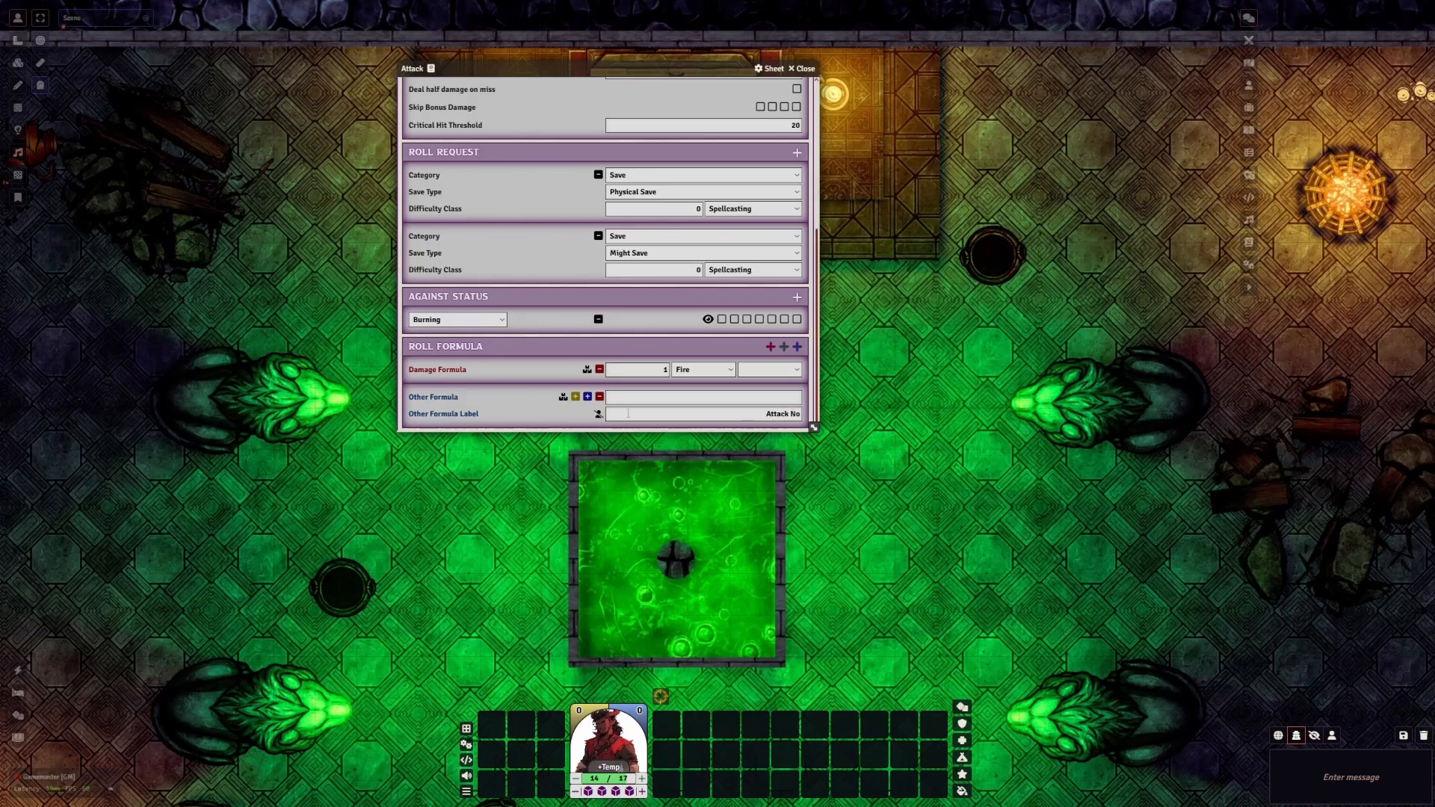
pyautogui.click(656, 399)
pyautogui.write('1')
pyautogui.click(530, 428)
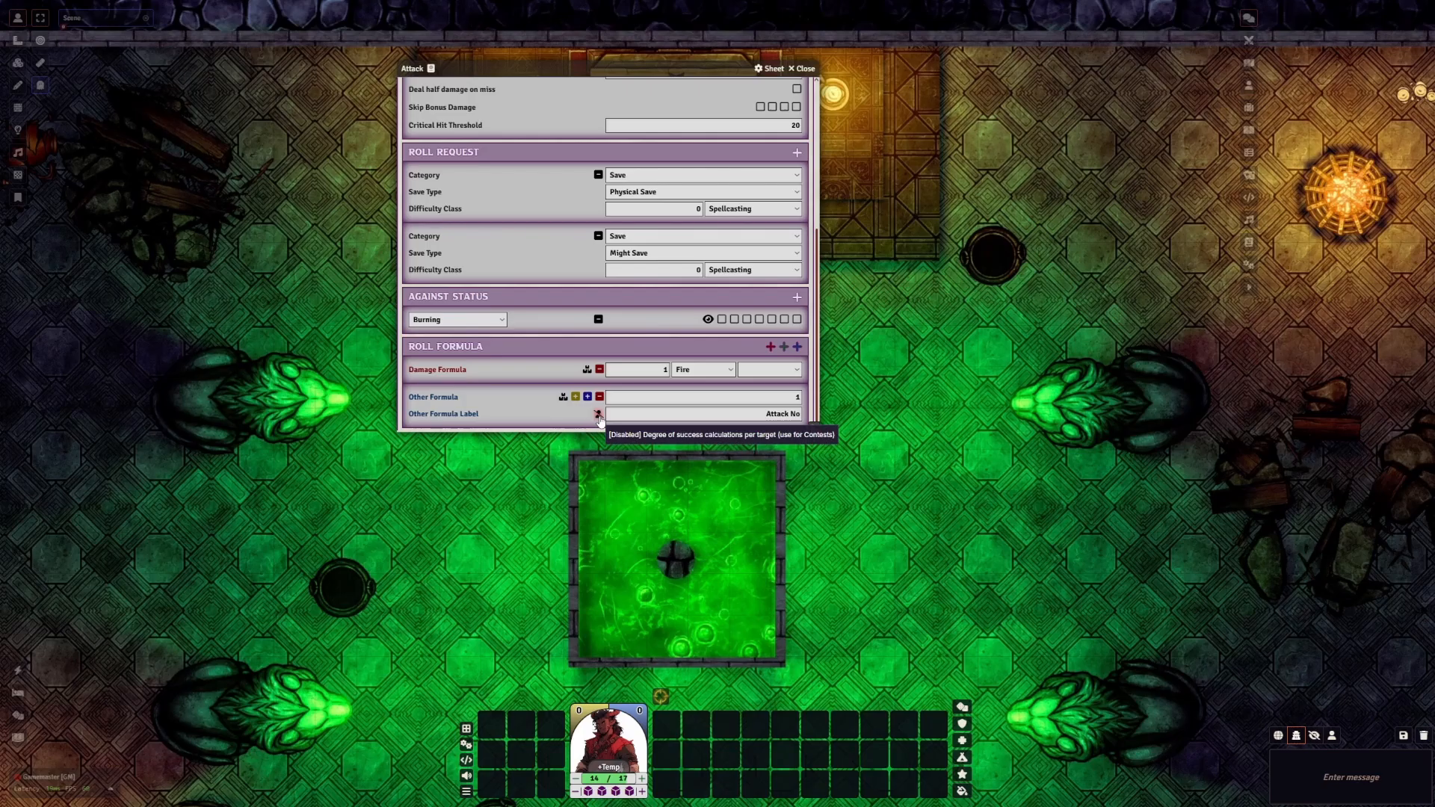
# Add an Each 5 formula of 1 to the other formula and enable its per-target degree of success calculations
pyautogui.click(575, 397)
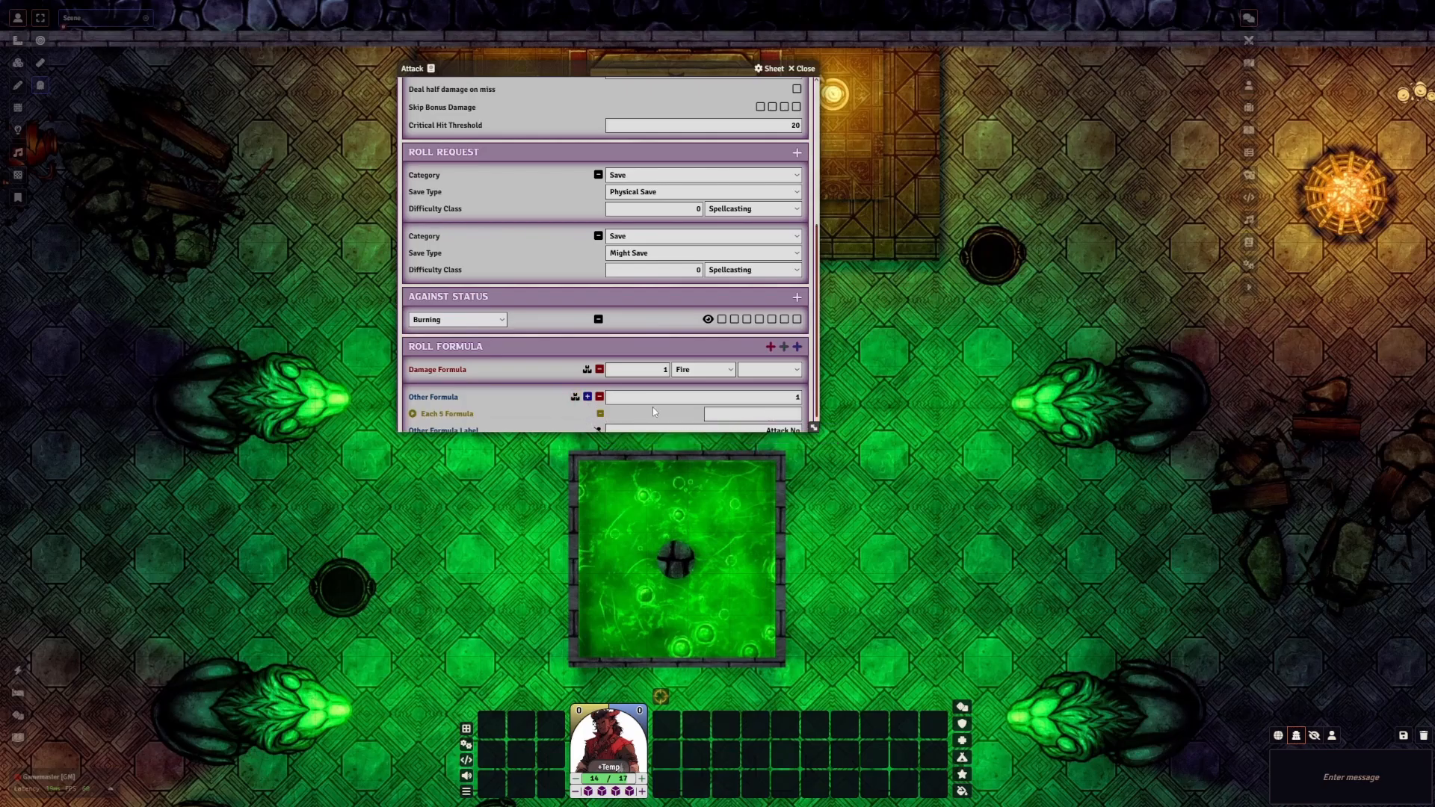
pyautogui.click(735, 412)
pyautogui.write('2')
pyautogui.press('BackSpace')
pyautogui.write('1')
pyautogui.click(525, 403)
pyautogui.scroll(-1, 538, 404)
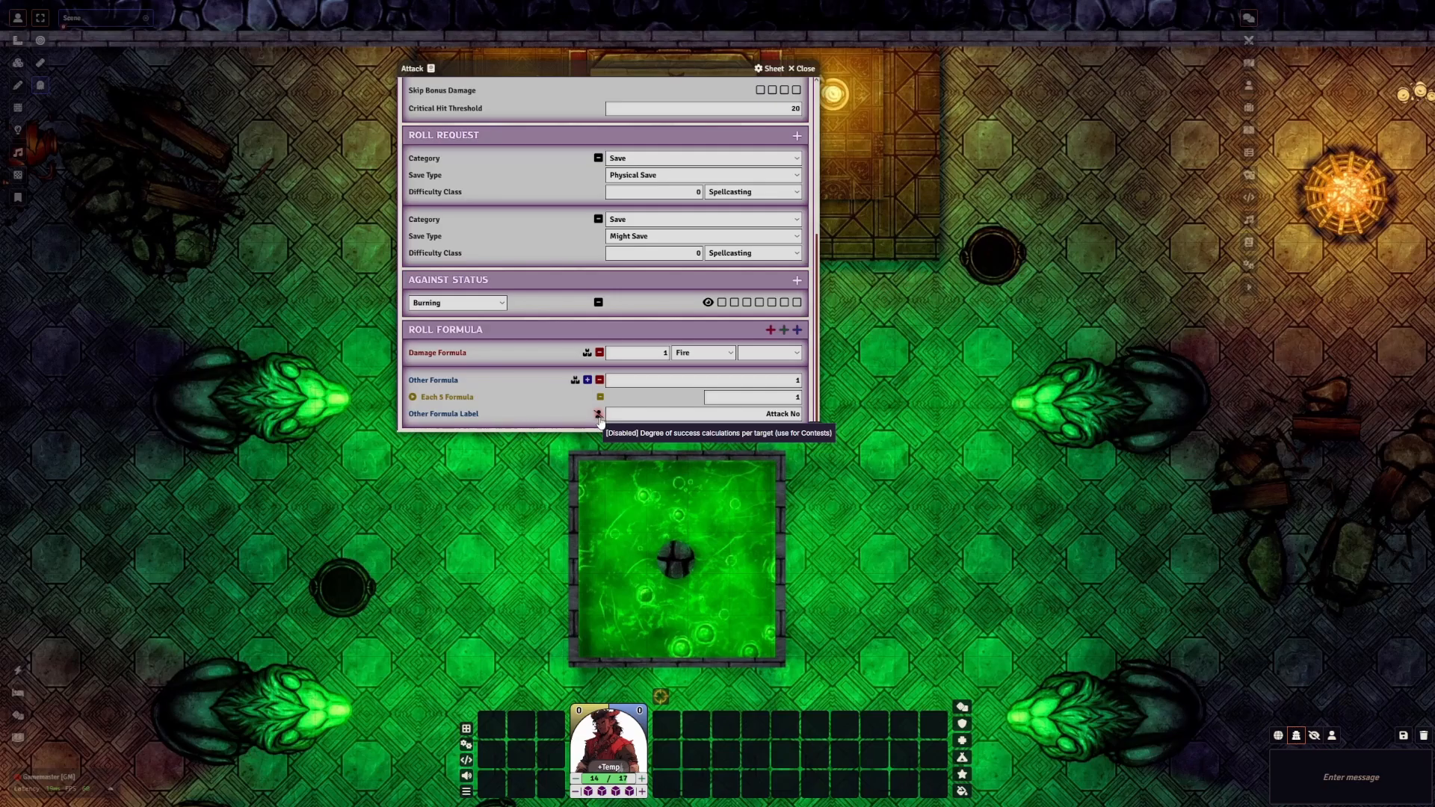
pyautogui.click(599, 415)
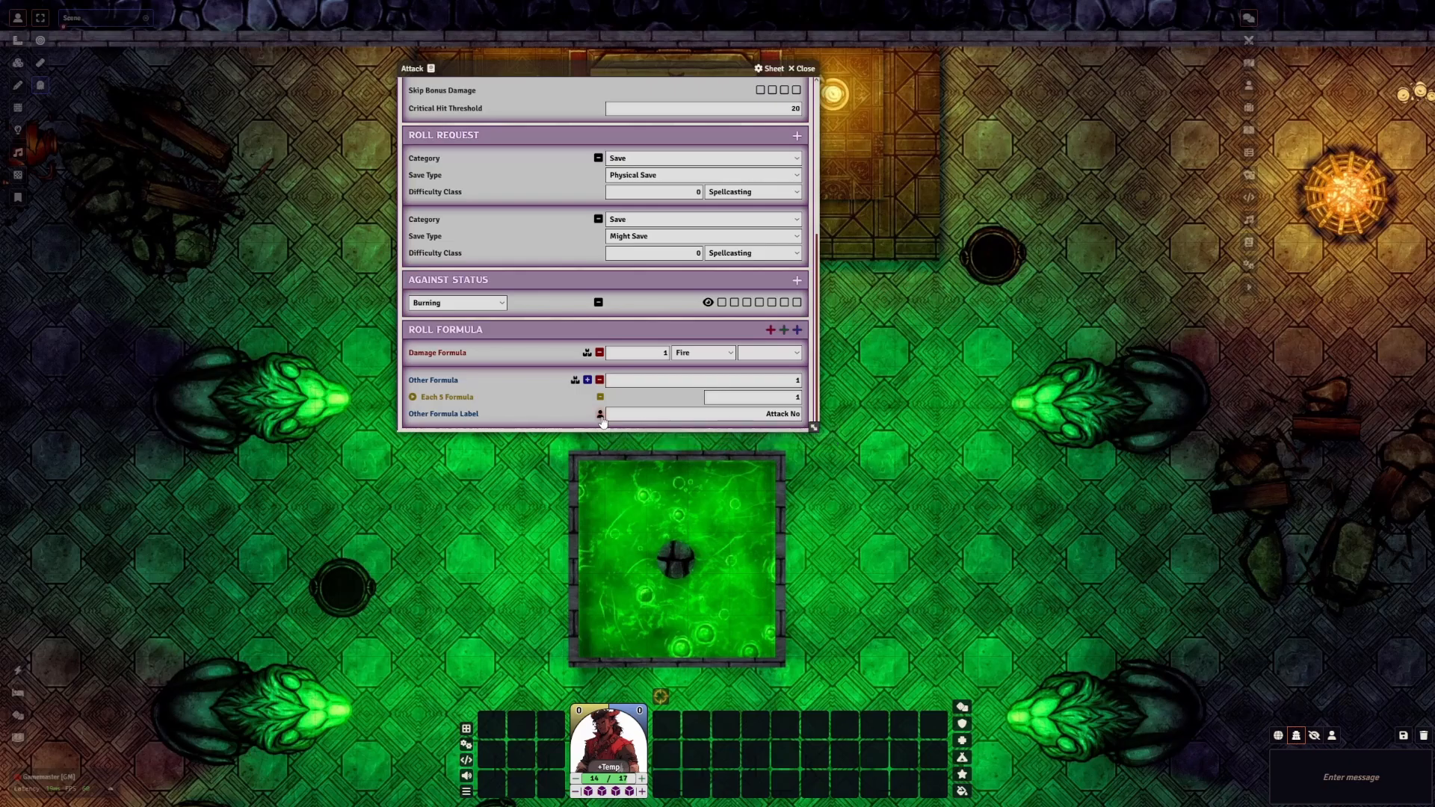
# Set the Attack feature's usage cost to 1 Action Point and 1 Grit
pyautogui.scroll(5, 574, 400)
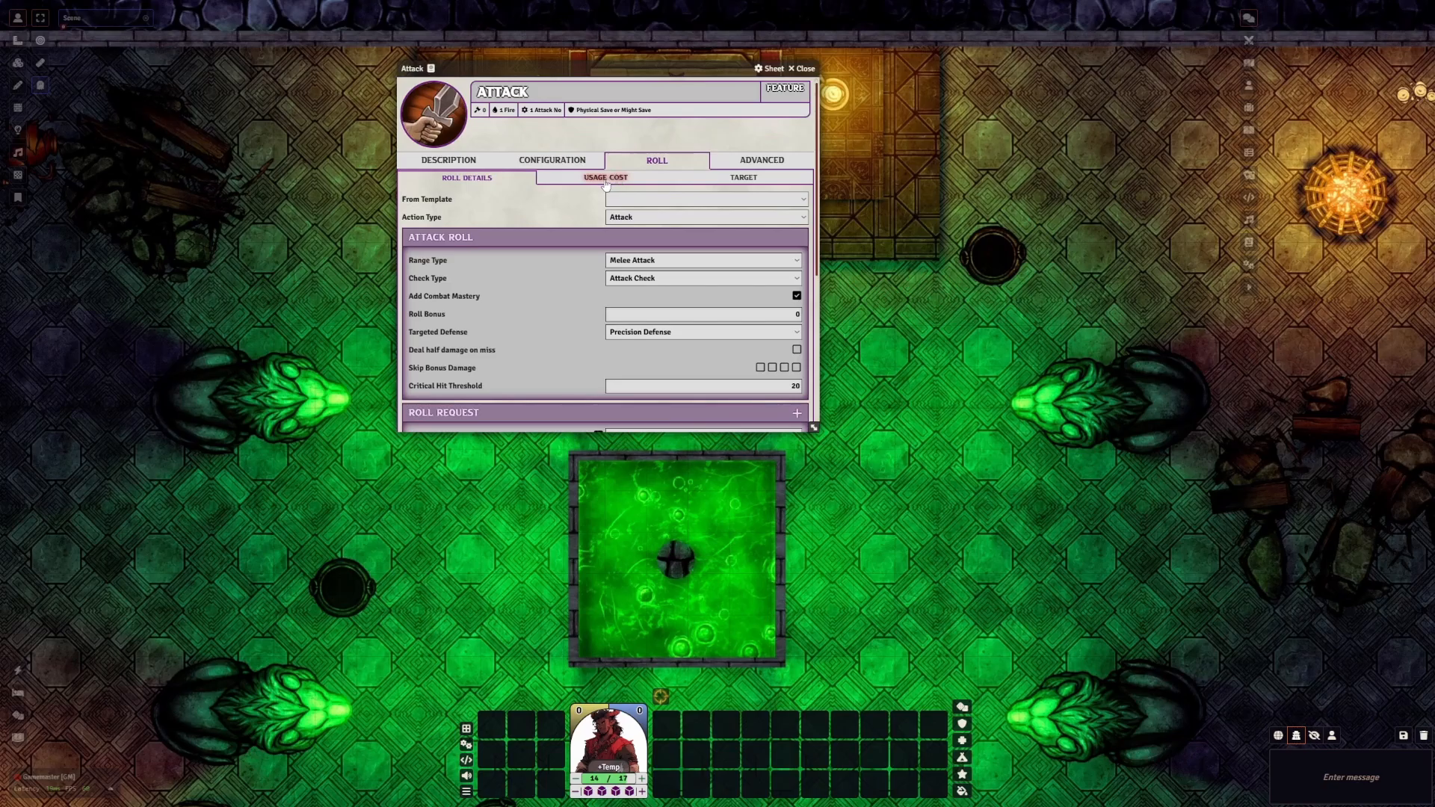
pyautogui.click(606, 181)
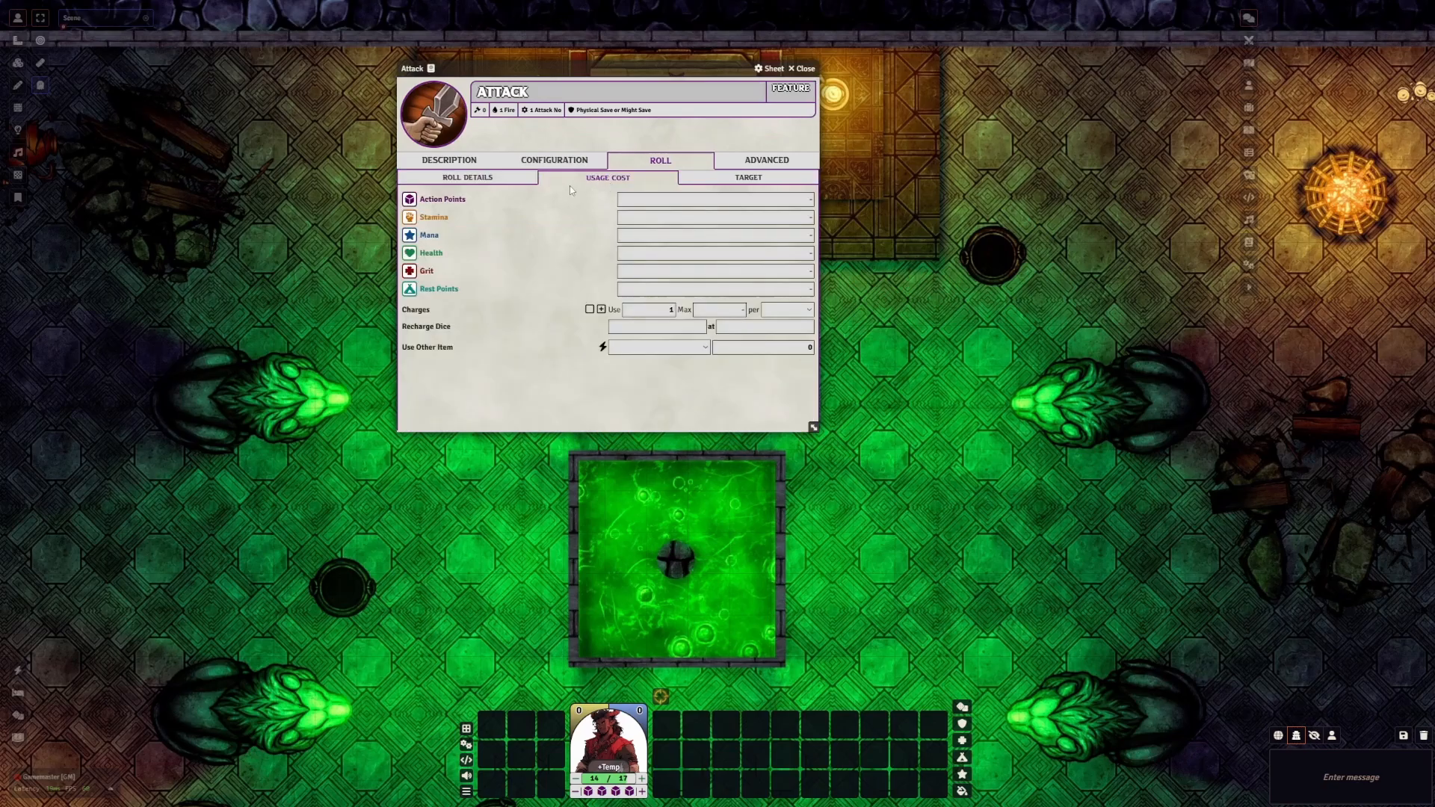
pyautogui.click(703, 197)
pyautogui.write('1')
pyautogui.press('Return')
pyautogui.click(756, 286)
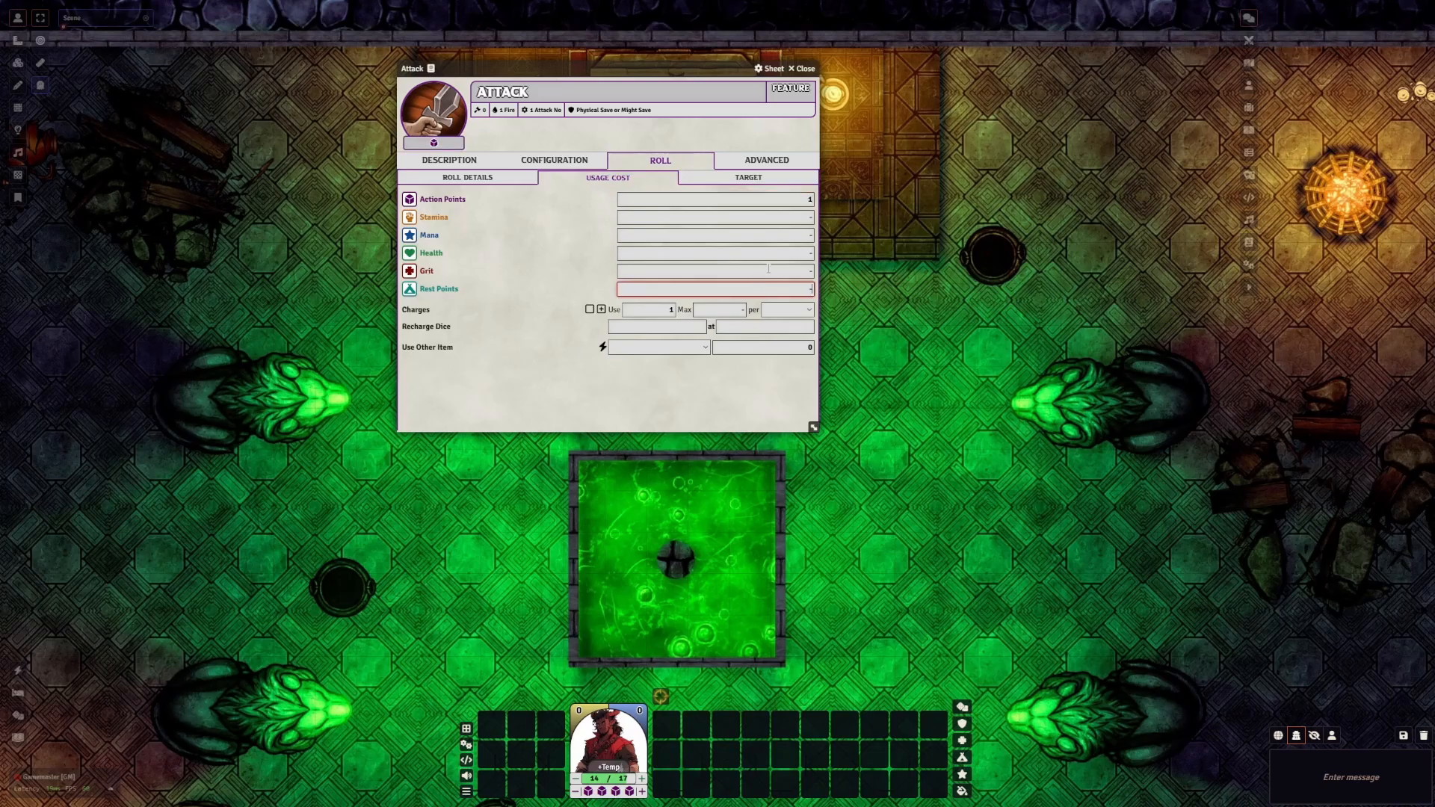
pyautogui.click(769, 270)
pyautogui.write('1')
pyautogui.press('Return')
pyautogui.click(739, 309)
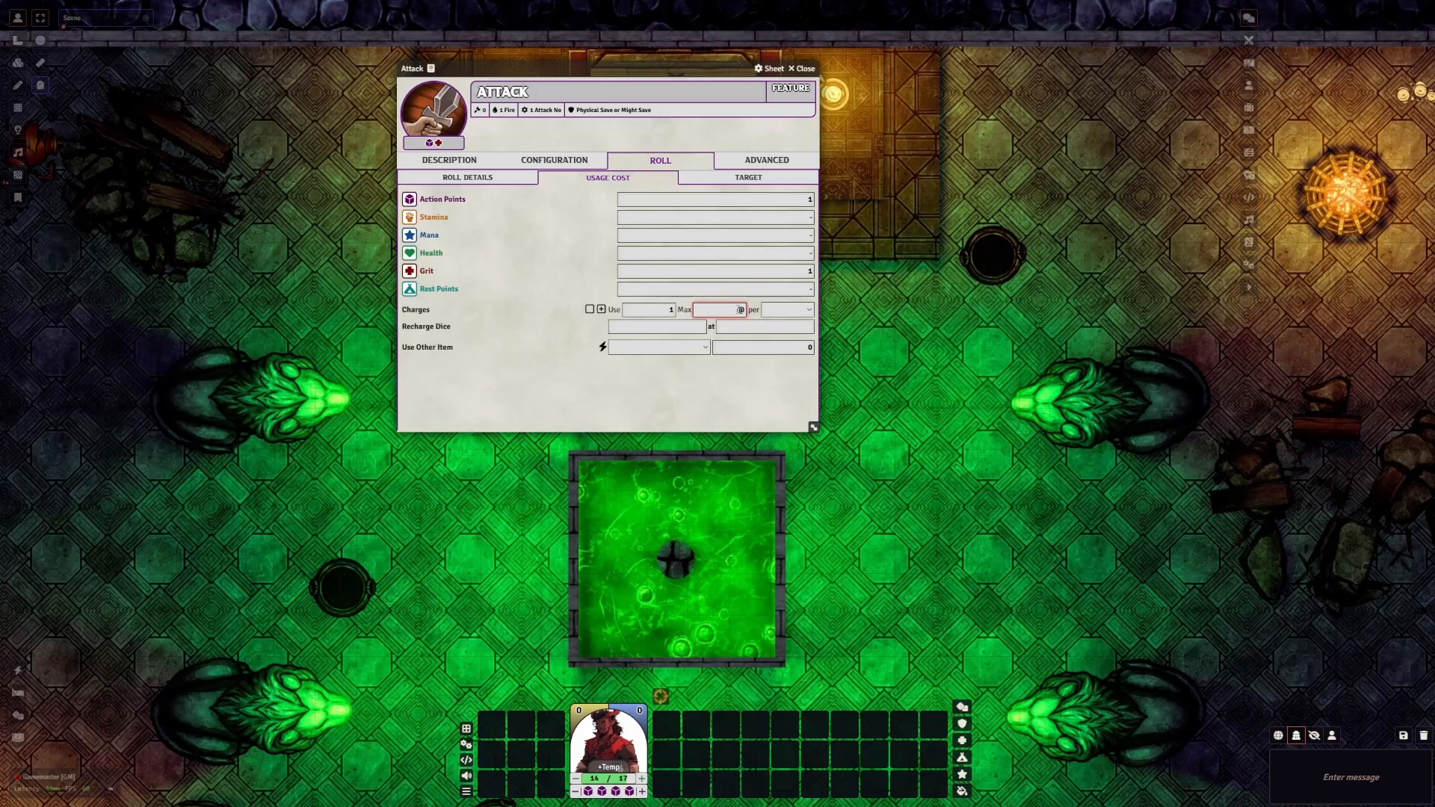
pyautogui.write('@prime')
pyautogui.click(686, 293)
pyautogui.click(662, 311)
pyautogui.click(672, 307)
pyautogui.moveTo(666, 310); pyautogui.dragTo(672, 310)
pyautogui.click(683, 312)
pyautogui.click(684, 311)
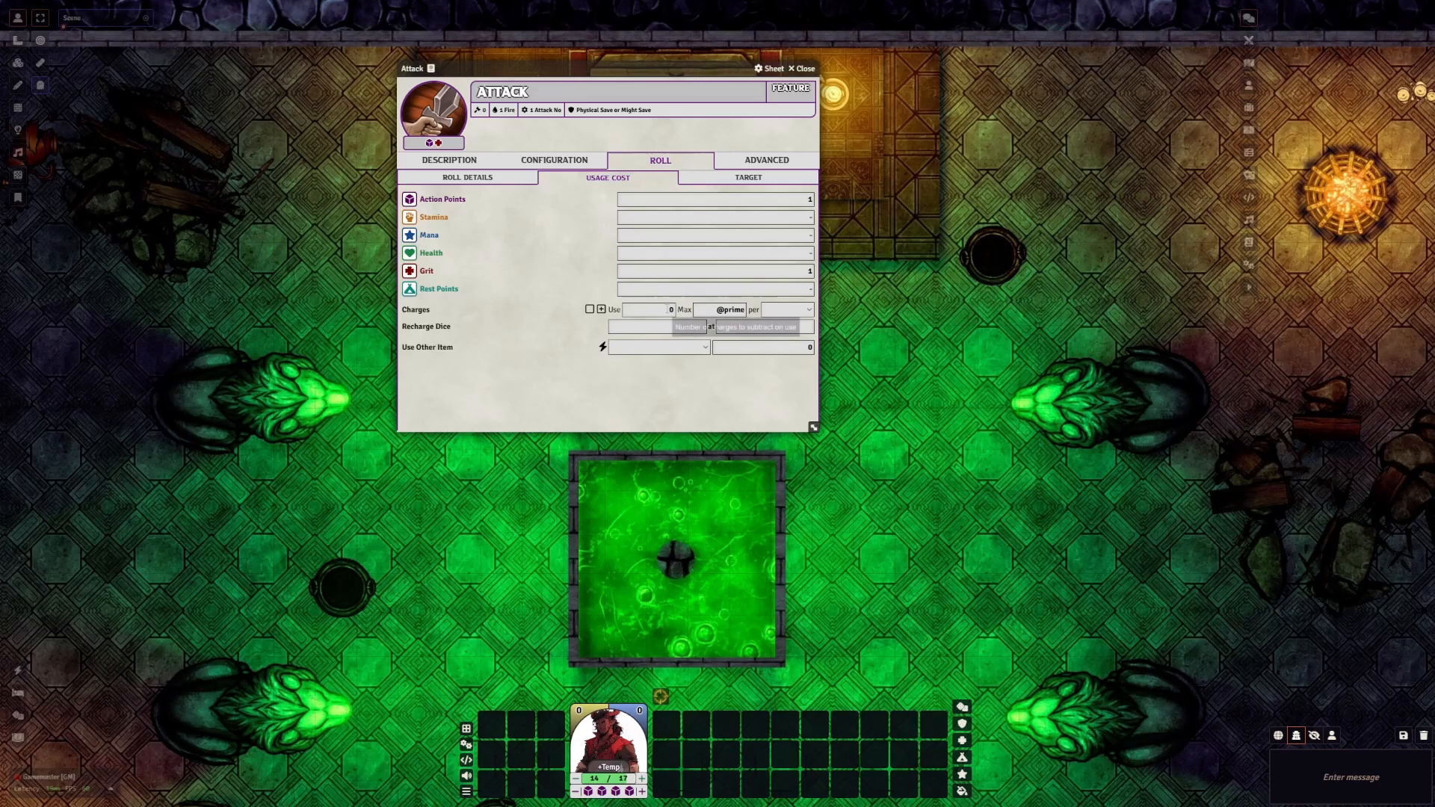
pyautogui.click(663, 310)
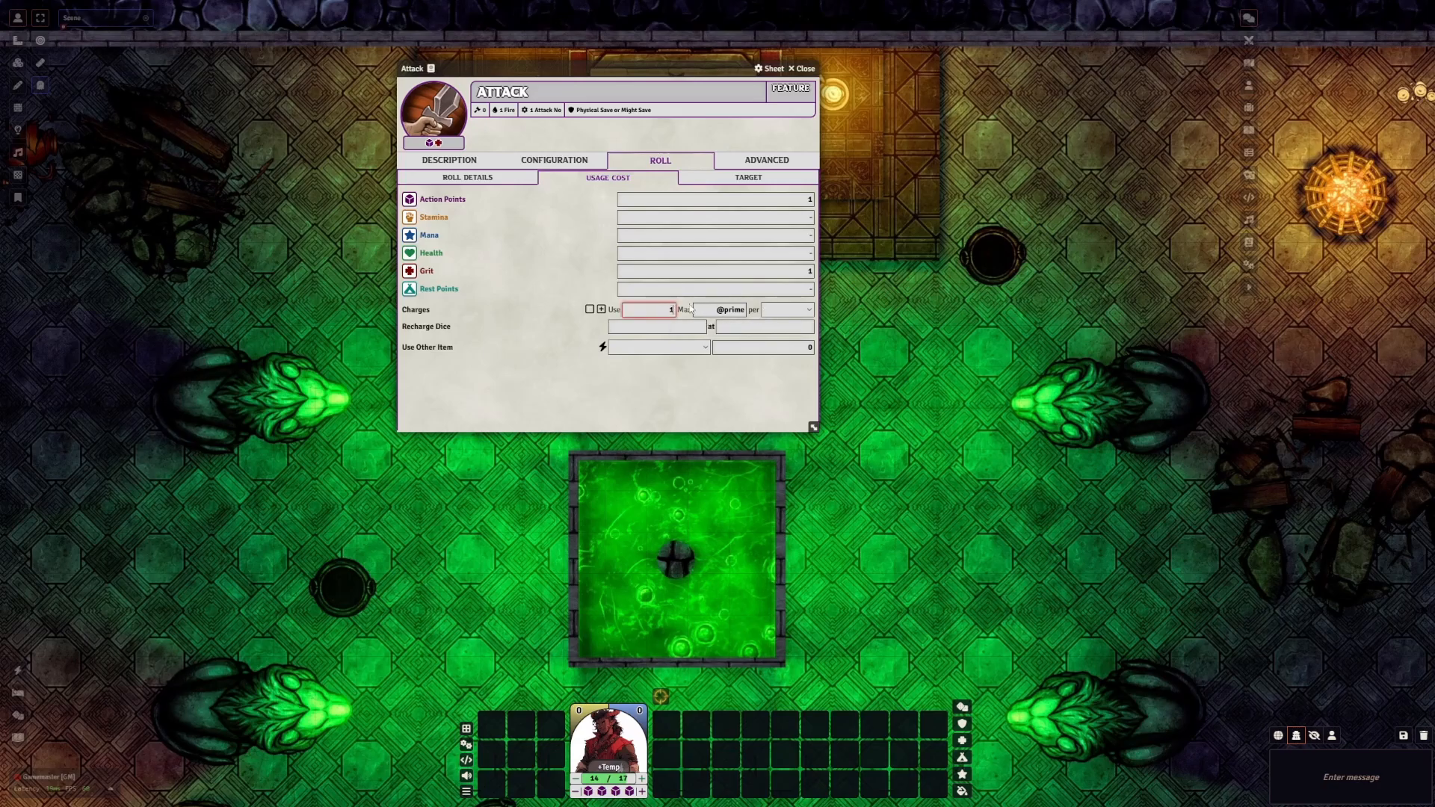
pyautogui.click(787, 310)
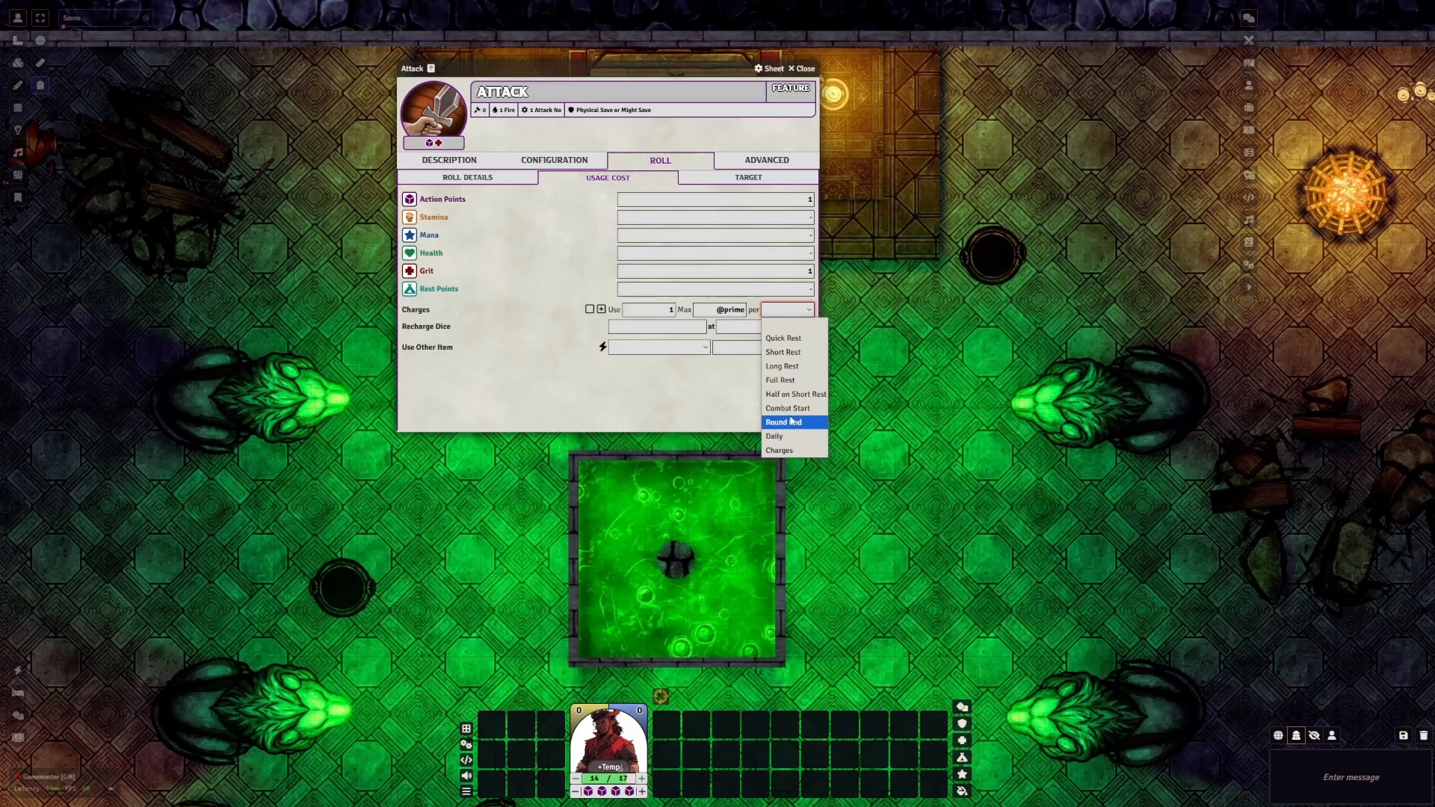
pyautogui.click(798, 339)
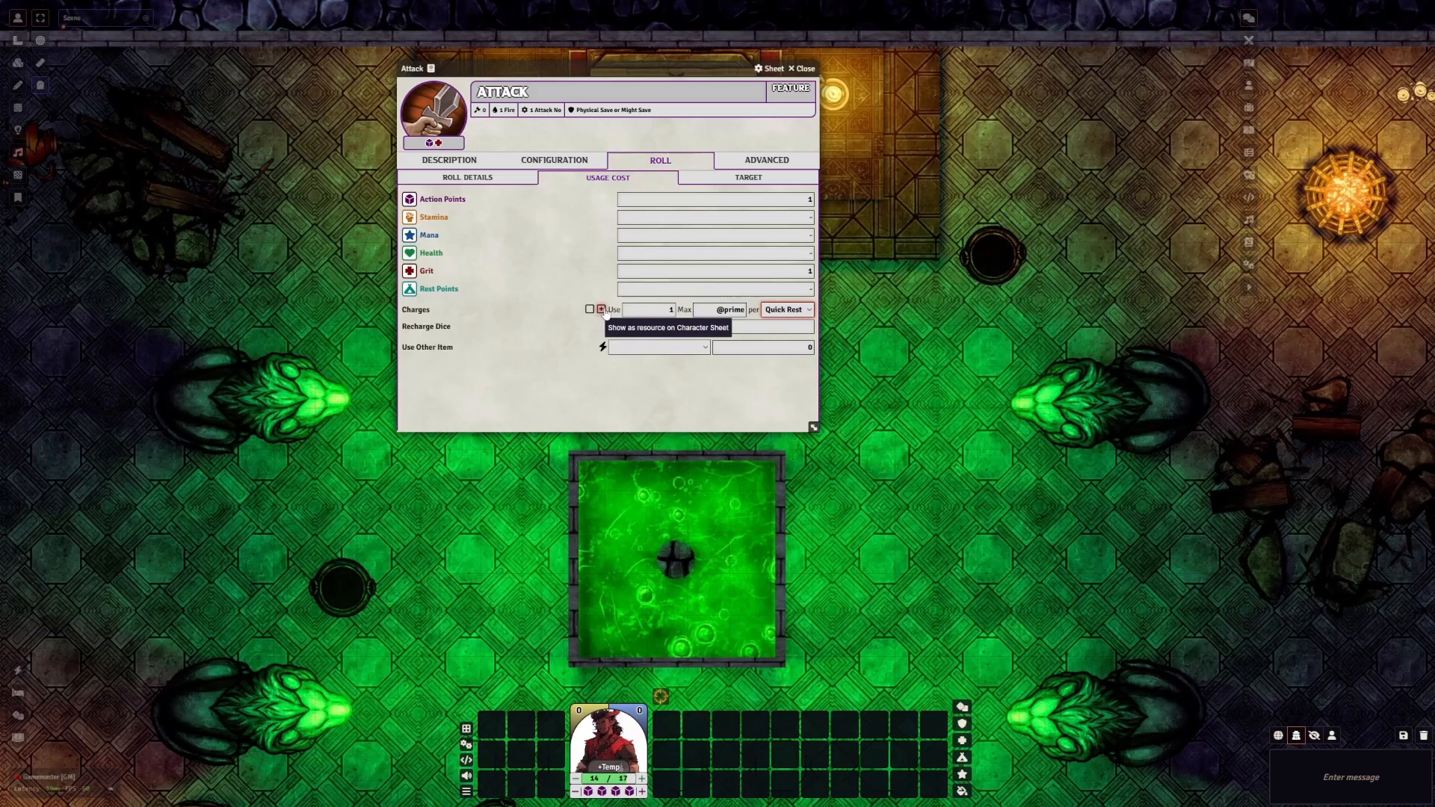
# Show the charges as a resource on the character sheet and try the custom recovery formula option before switching it off
pyautogui.click(602, 310)
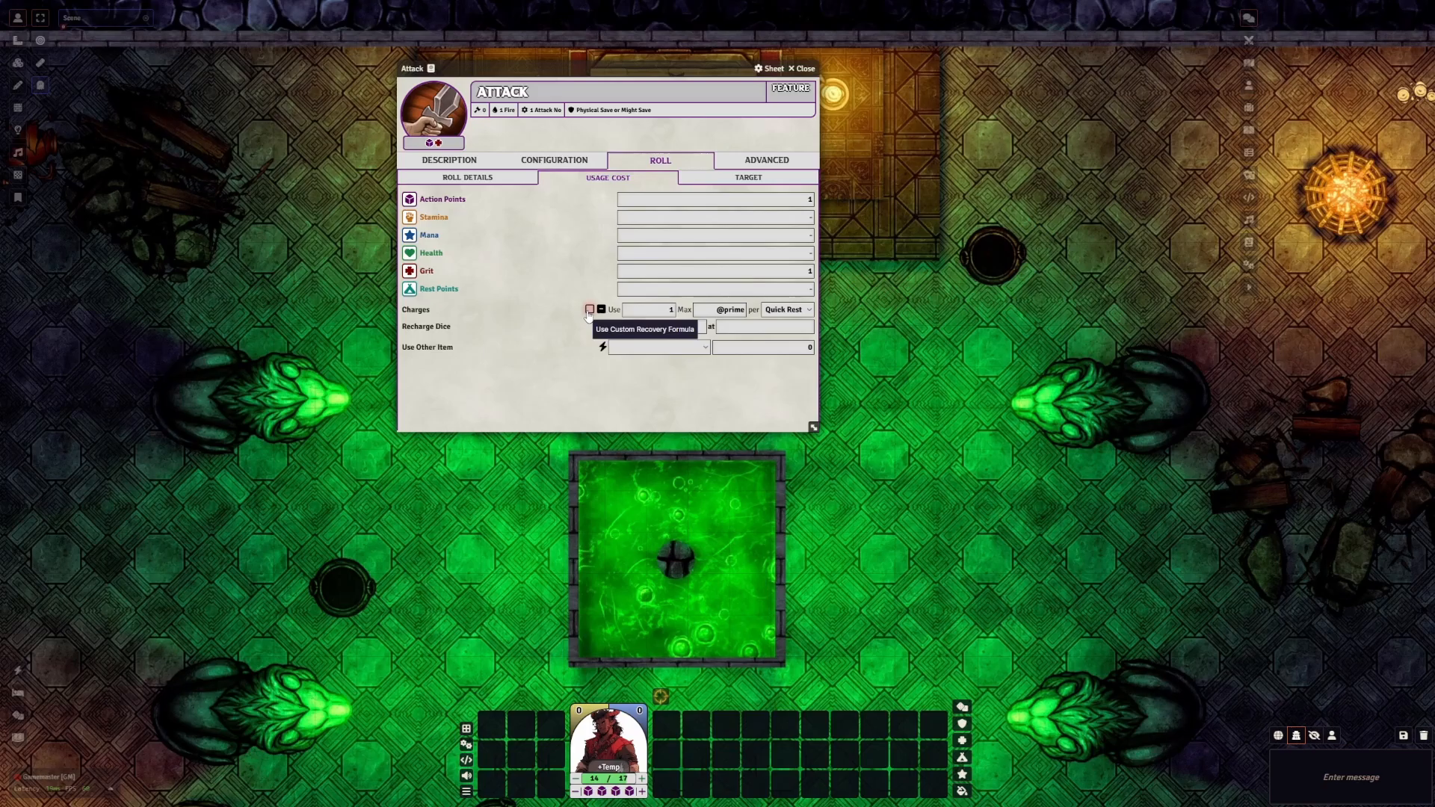
pyautogui.click(590, 310)
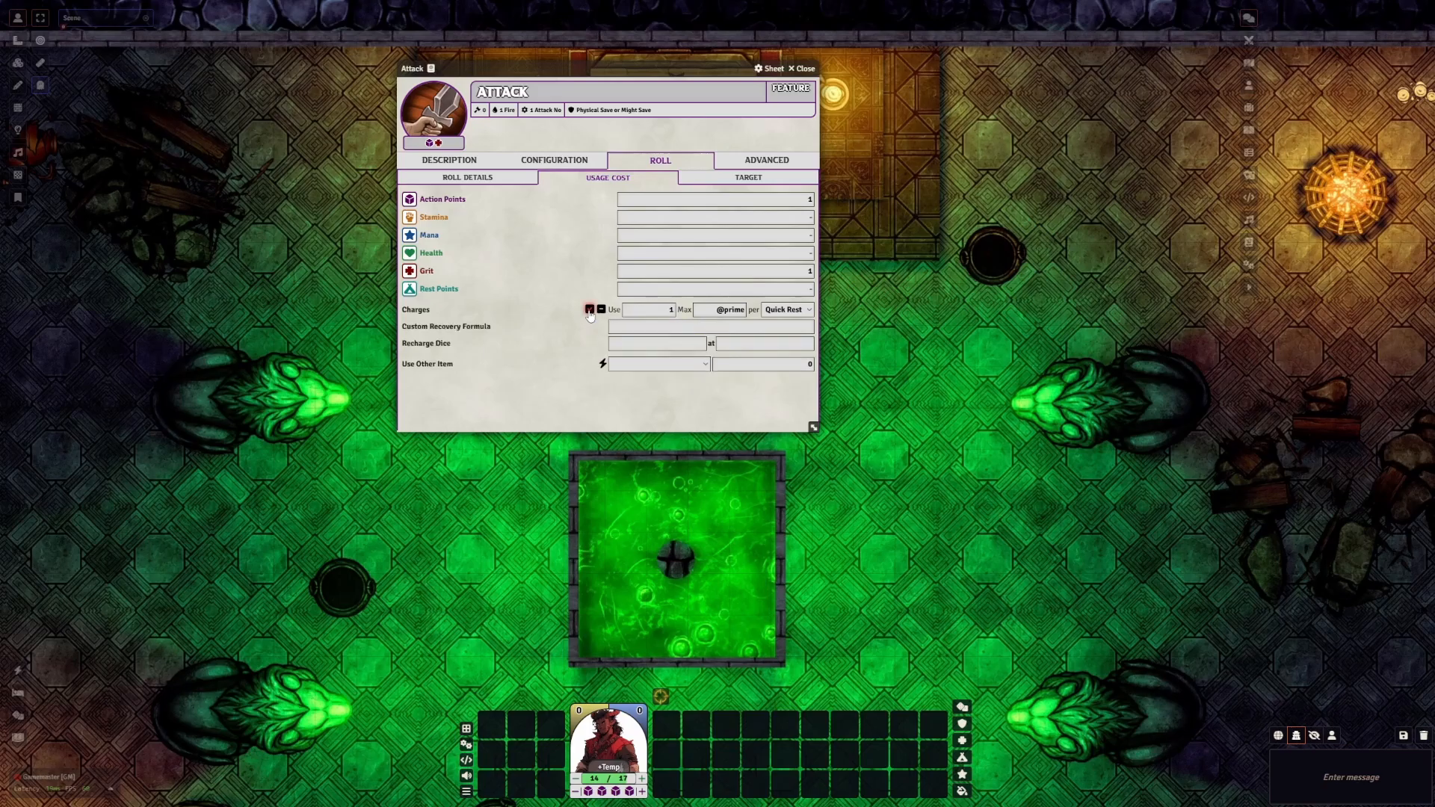
pyautogui.click(590, 309)
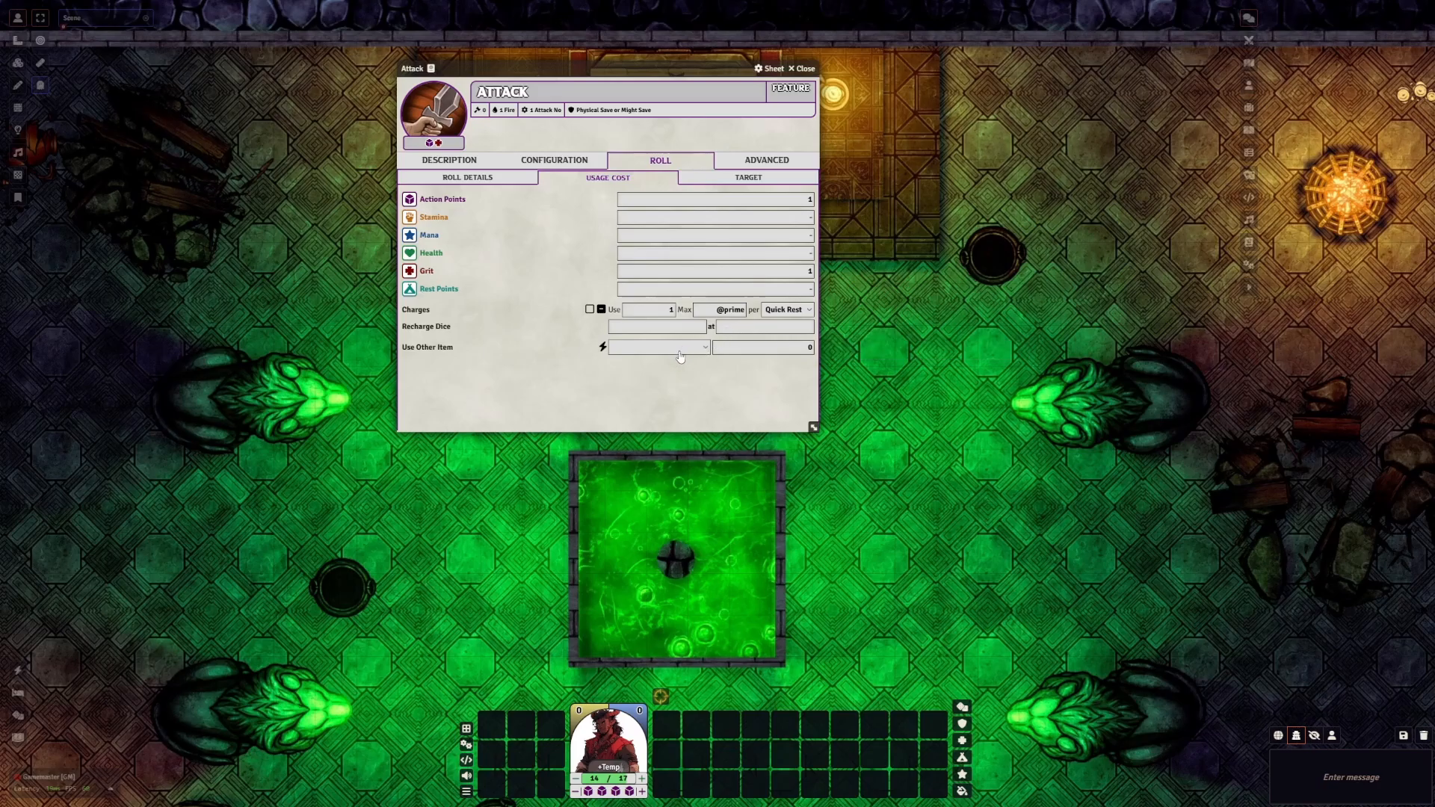
# Set the Attack feature's range to 5 spaces and its target to 1 Enemy
pyautogui.click(717, 180)
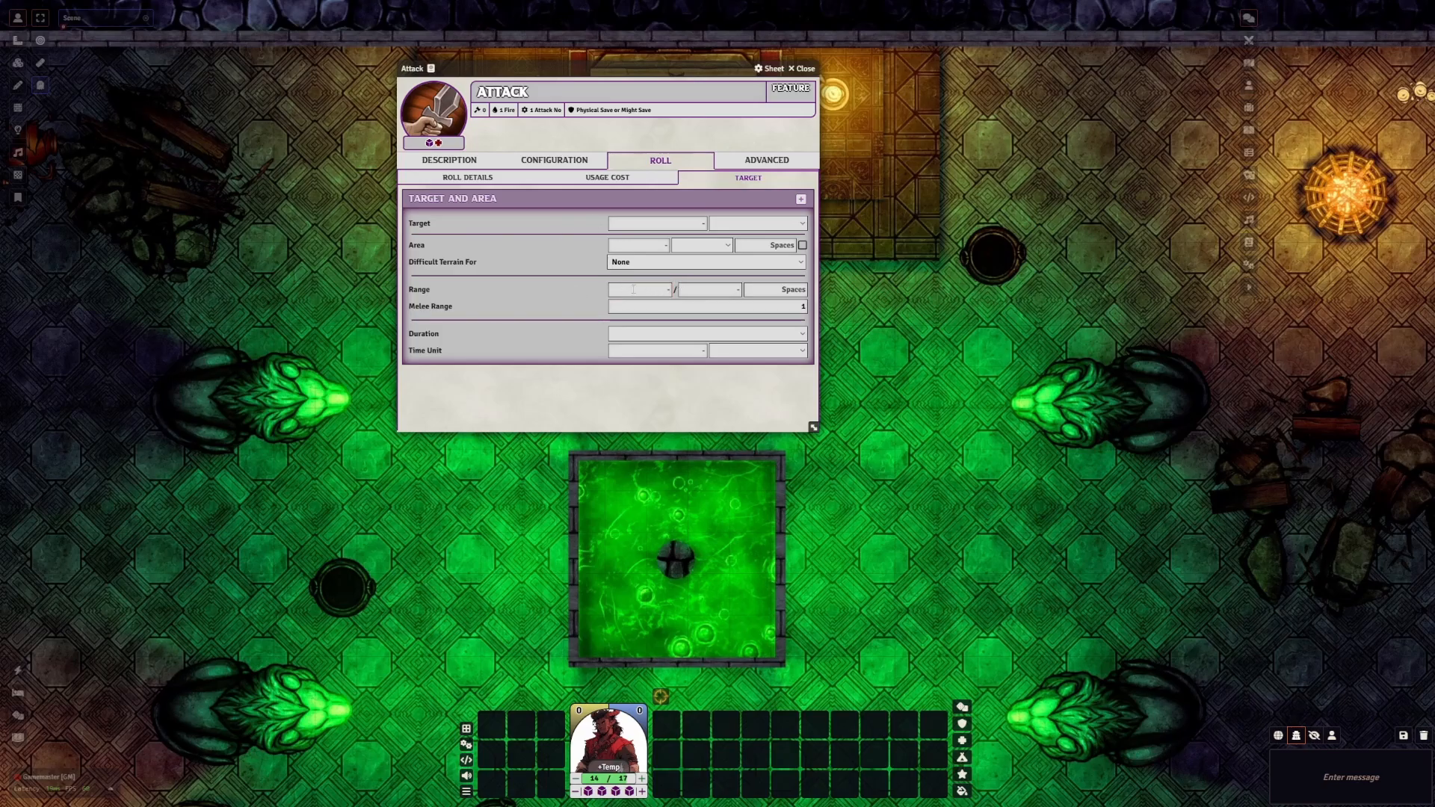
pyautogui.click(658, 289)
pyautogui.write('5')
pyautogui.click(567, 284)
pyautogui.click(729, 224)
pyautogui.click(740, 278)
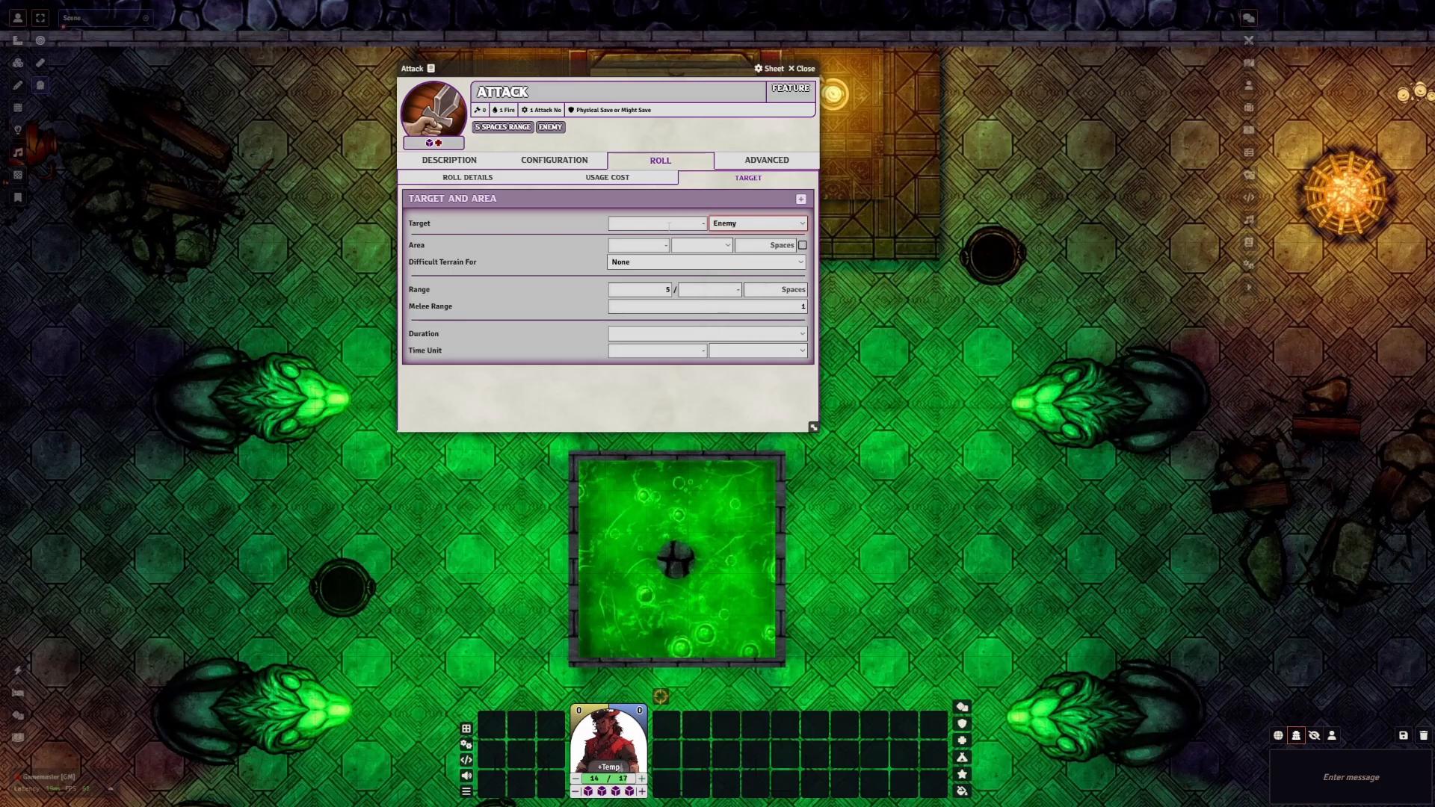
pyautogui.click(669, 226)
pyautogui.write('1')
pyautogui.click(568, 236)
# Define the Attack feature's area as a Line of 5 by 1 spaces
pyautogui.click(714, 248)
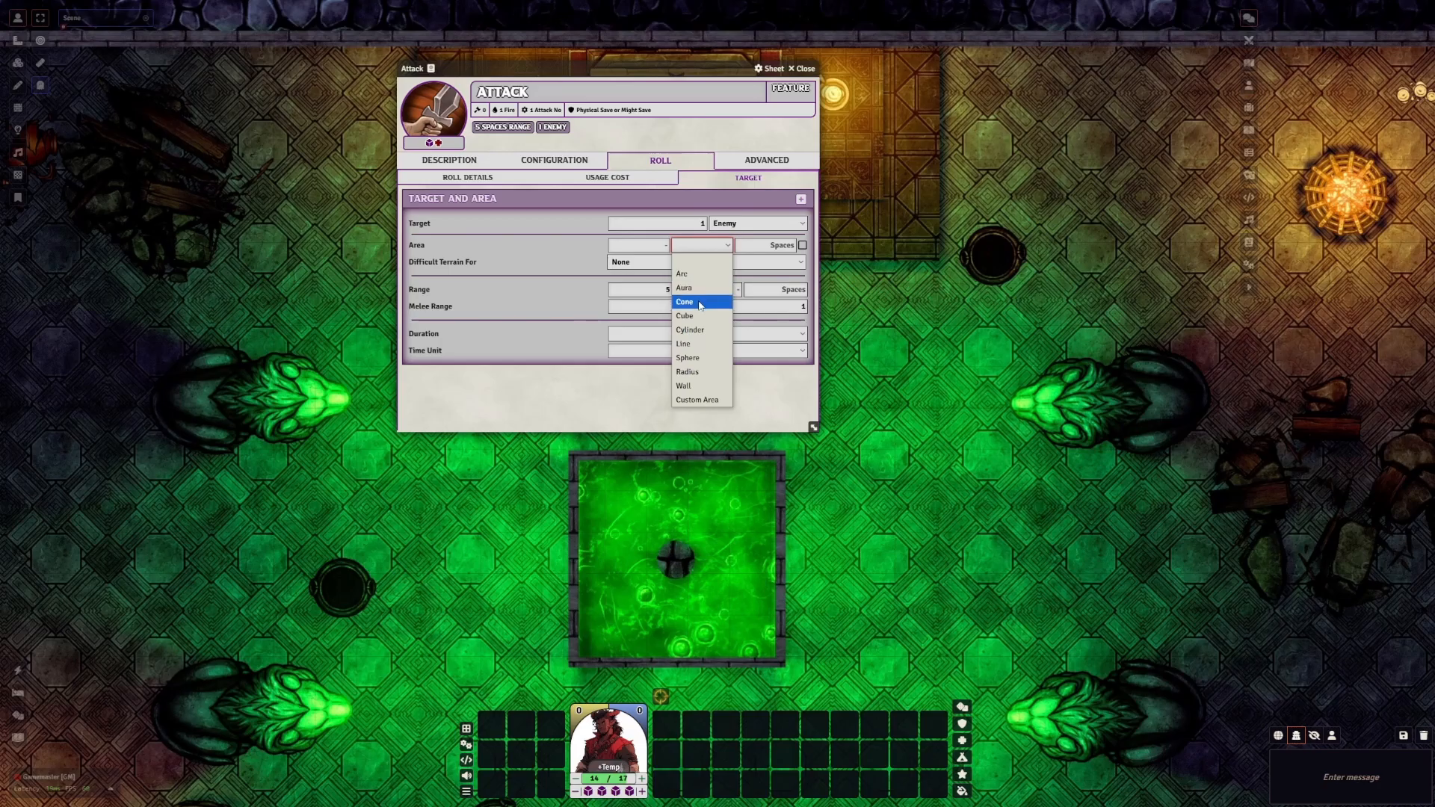
pyautogui.click(705, 345)
pyautogui.click(632, 245)
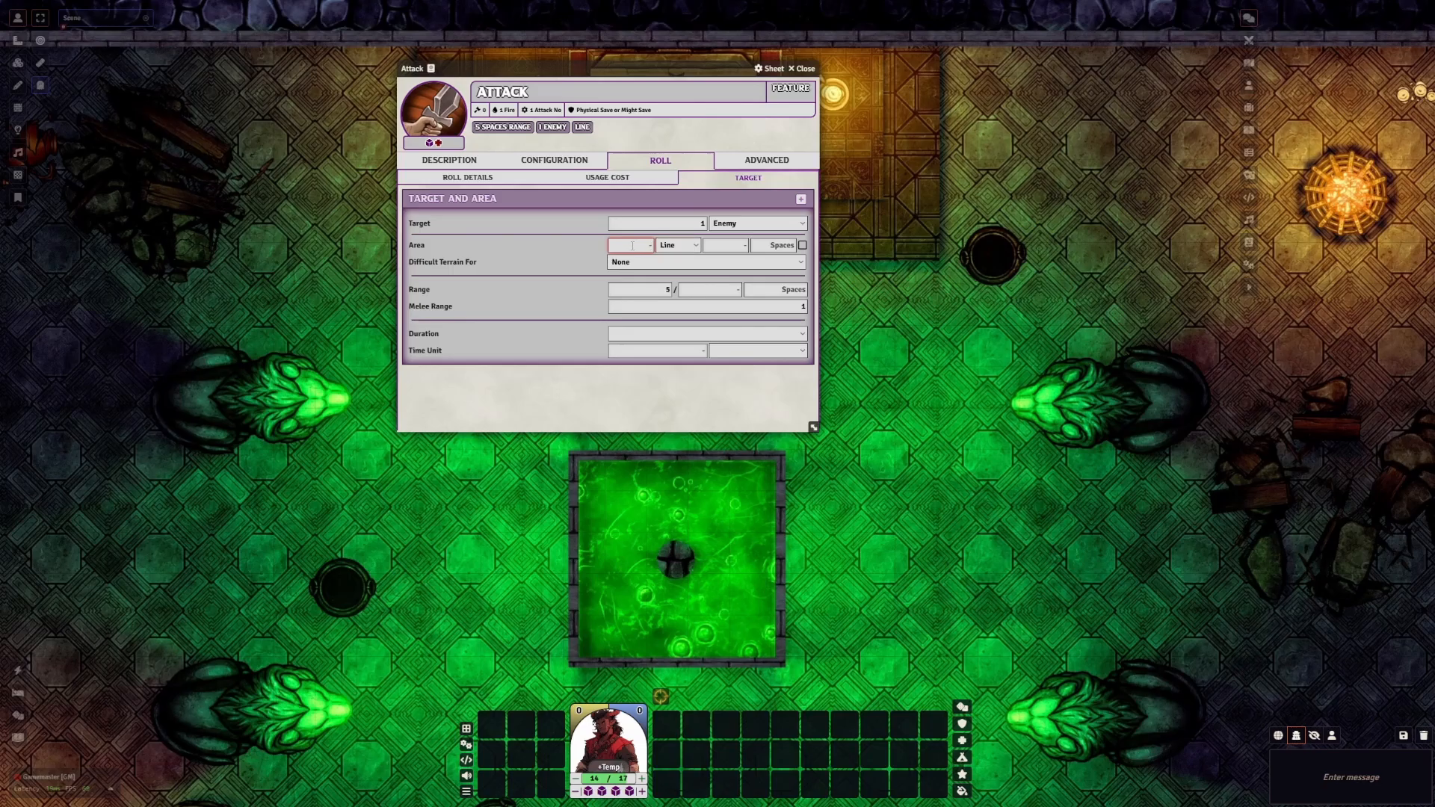
pyautogui.write('1')
pyautogui.click(716, 247)
pyautogui.write('4')
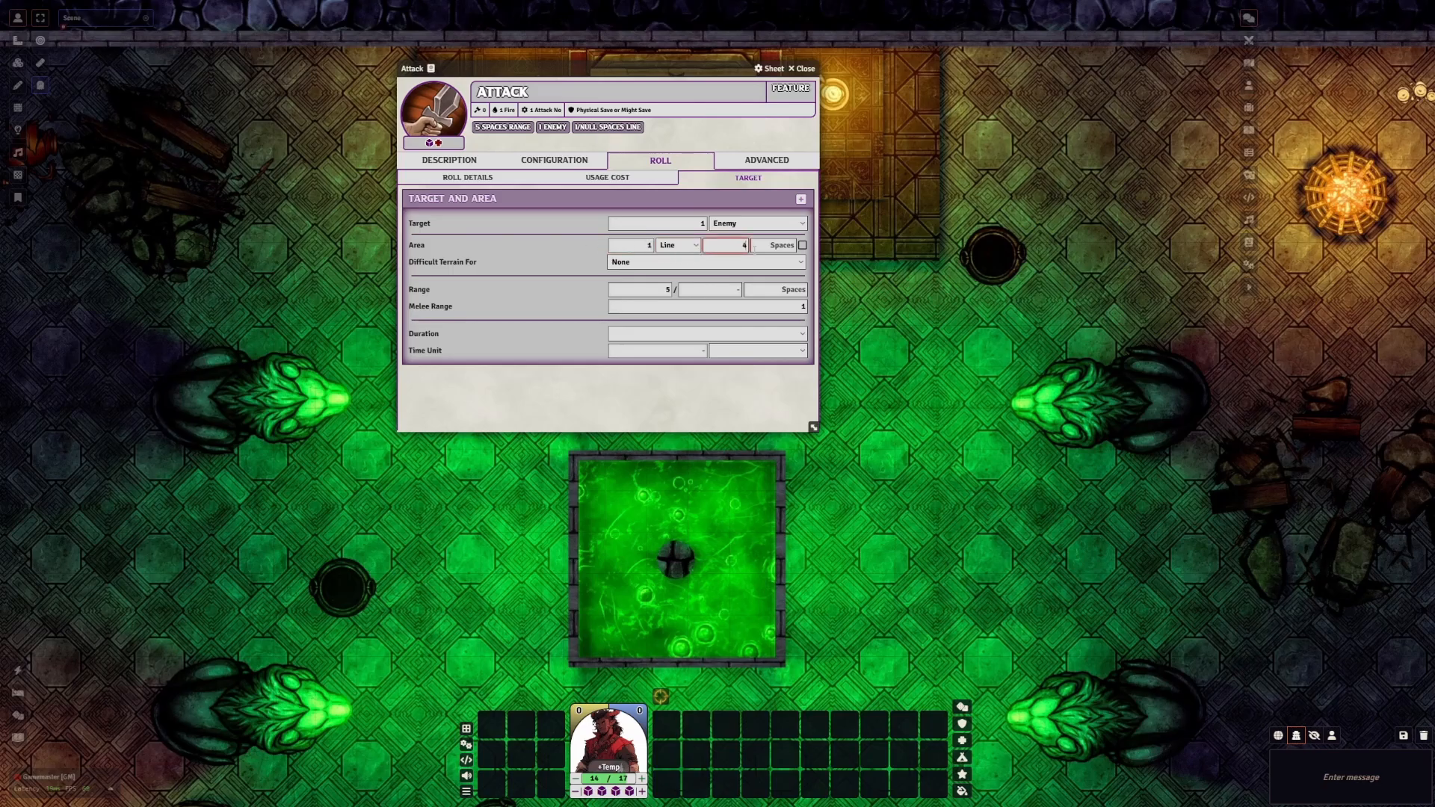
pyautogui.write('5')
pyautogui.click(561, 253)
pyautogui.moveTo(708, 245); pyautogui.dragTo(763, 246)
pyautogui.moveTo(632, 246); pyautogui.dragTo(783, 246)
pyautogui.write('51')
pyautogui.press('Return')
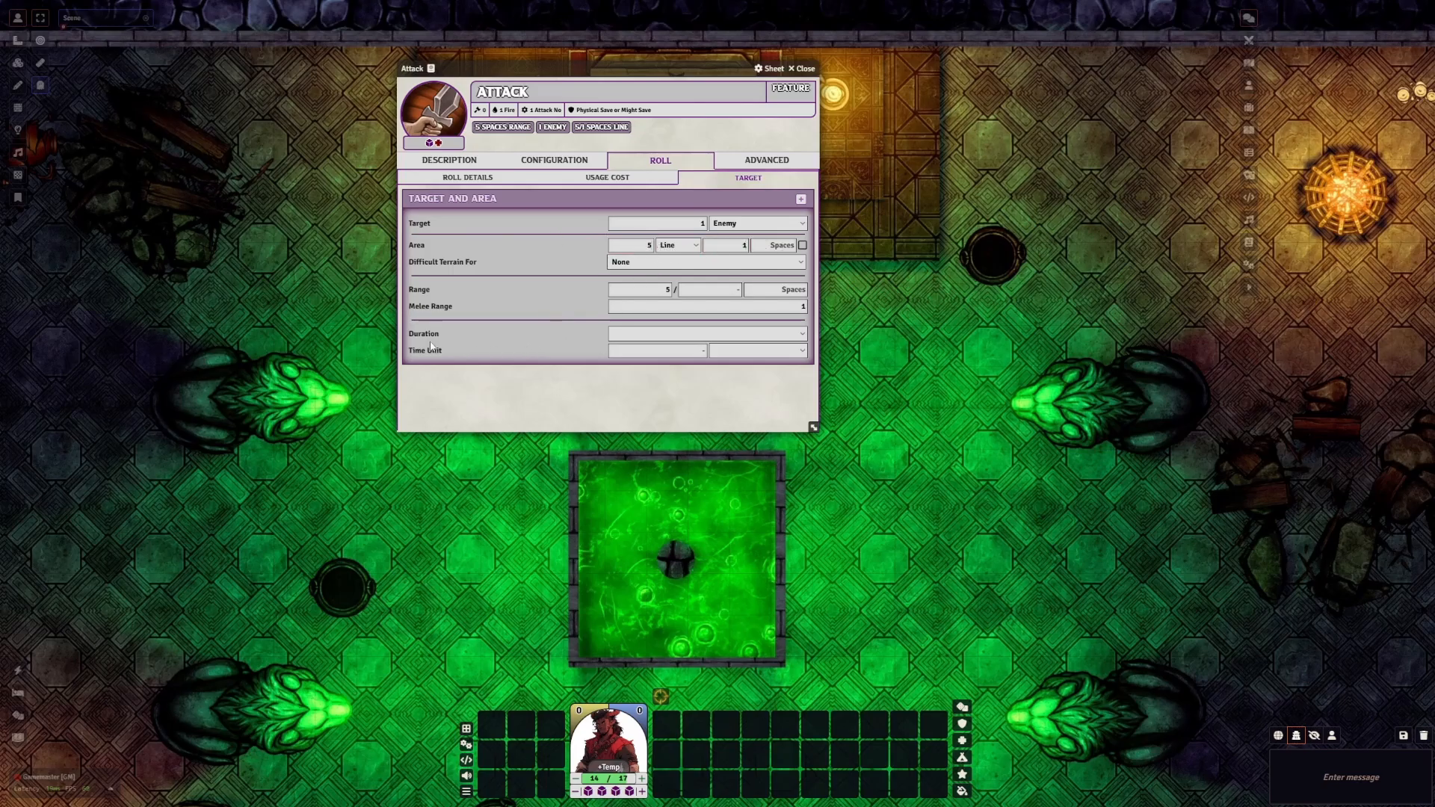
# Set the Attack feature's duration to Instantaneous with a time unit of 1 Turns and close its sheet
pyautogui.click(678, 334)
pyautogui.click(679, 340)
pyautogui.click(666, 353)
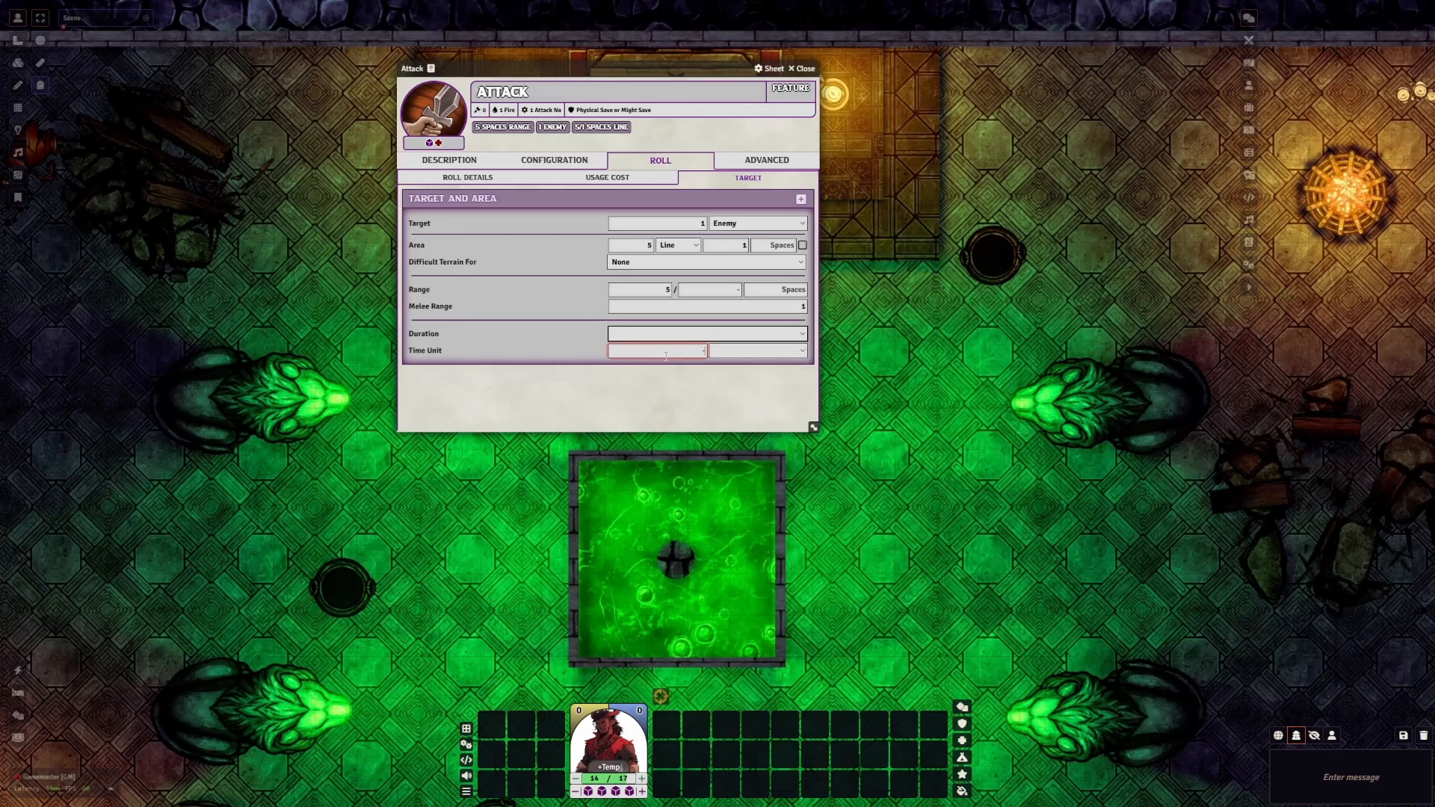
pyautogui.click(748, 353)
pyautogui.click(750, 356)
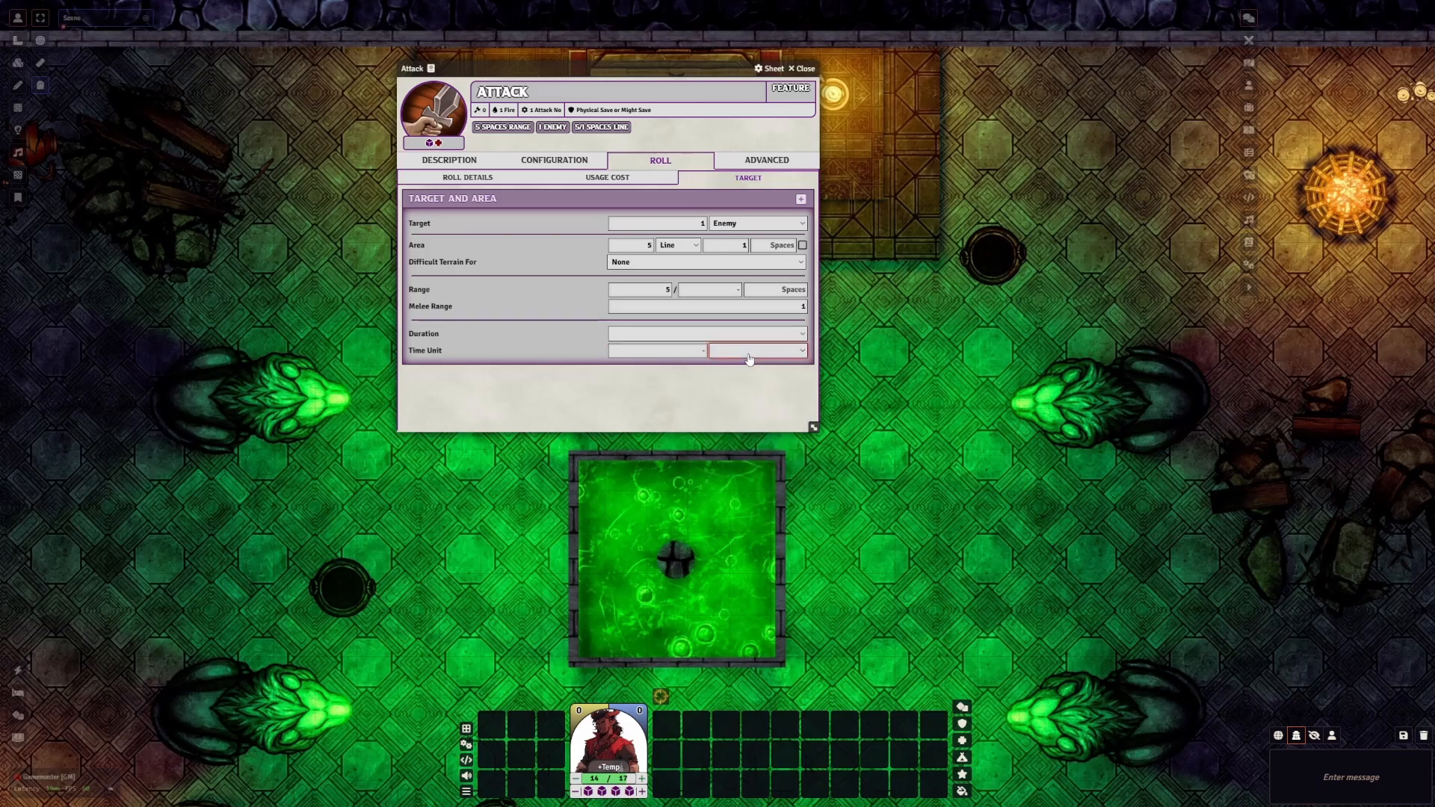
pyautogui.click(749, 356)
pyautogui.click(733, 388)
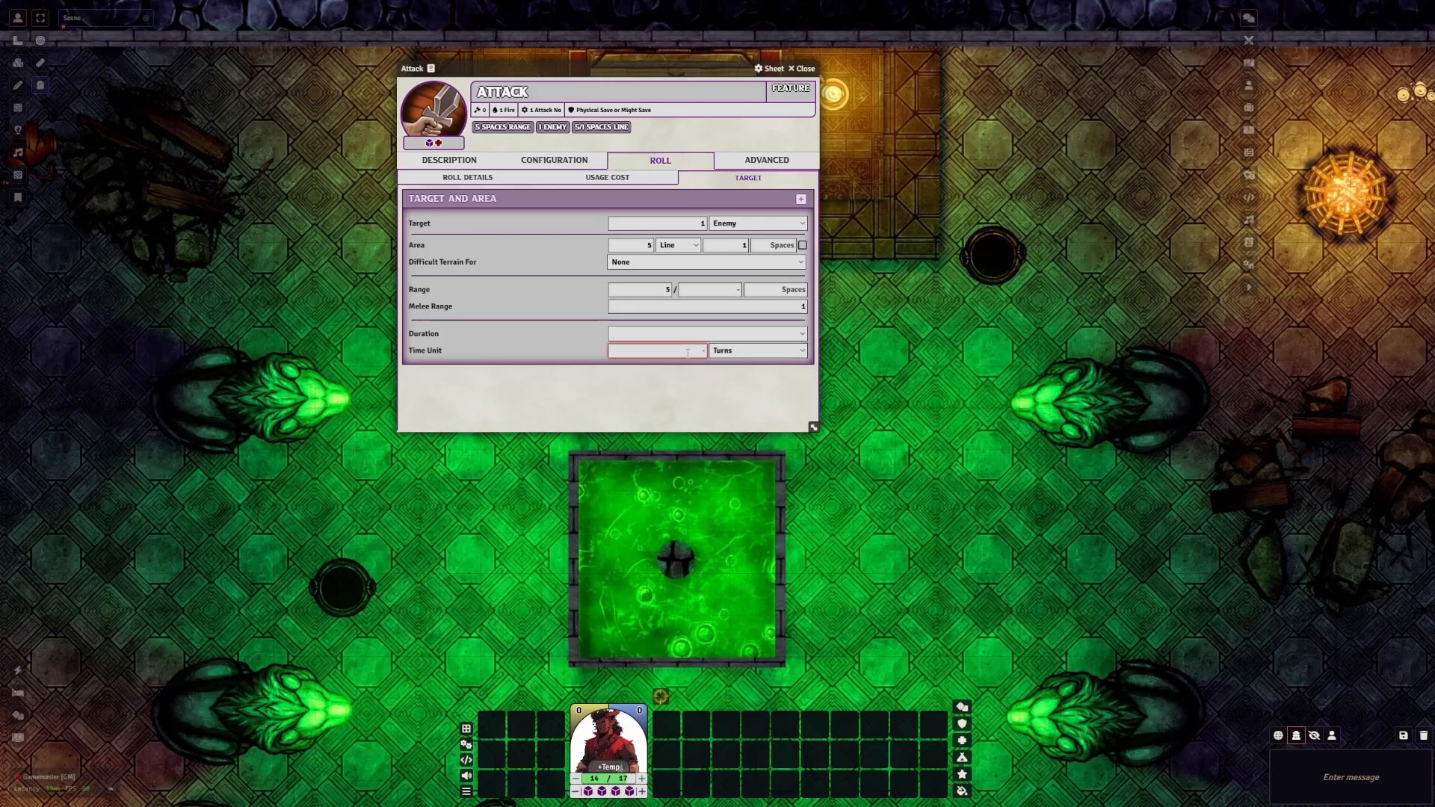
pyautogui.click(686, 335)
pyautogui.click(651, 362)
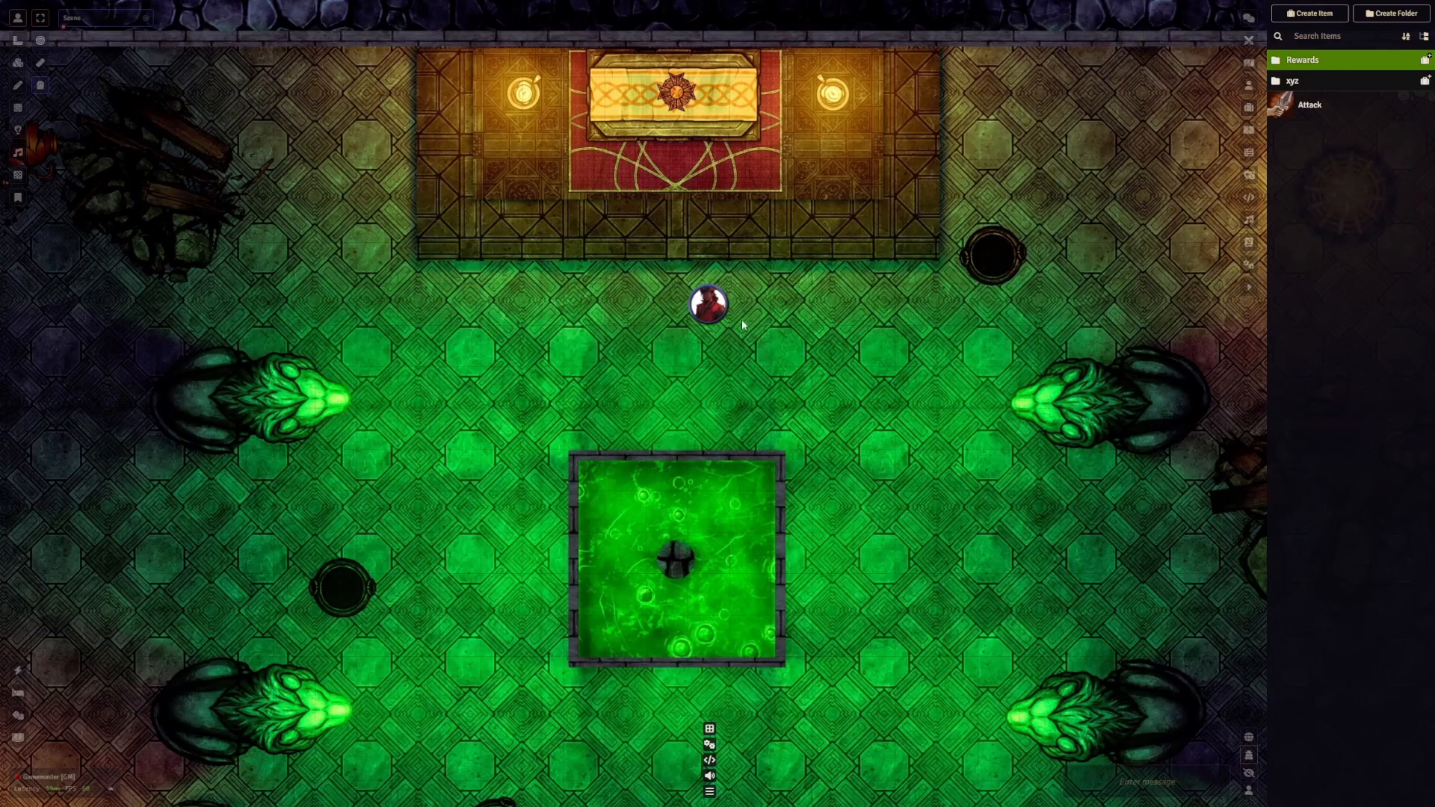
# Open the character sheet of the token on the scene and add the Attack item to its features
pyautogui.doubleClick(708, 305)
pyautogui.moveTo(1307, 106); pyautogui.dragTo(532, 589)
pyautogui.click(773, 421)
pyautogui.moveTo(1307, 106); pyautogui.dragTo(337, 351)
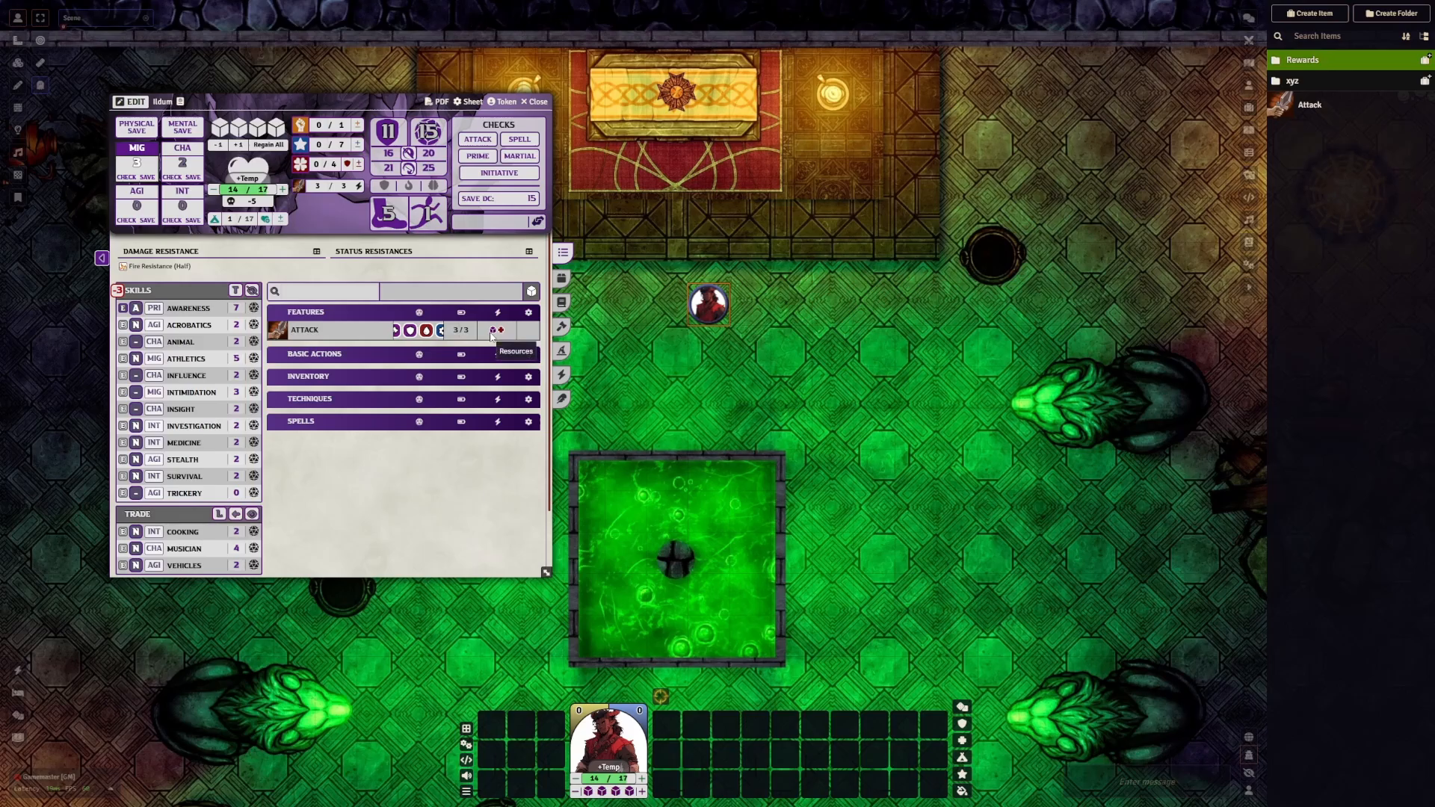
# Restore the character's Grit points to 4 on the character sheet
pyautogui.click(358, 165)
pyautogui.click(360, 165)
pyautogui.click(361, 166)
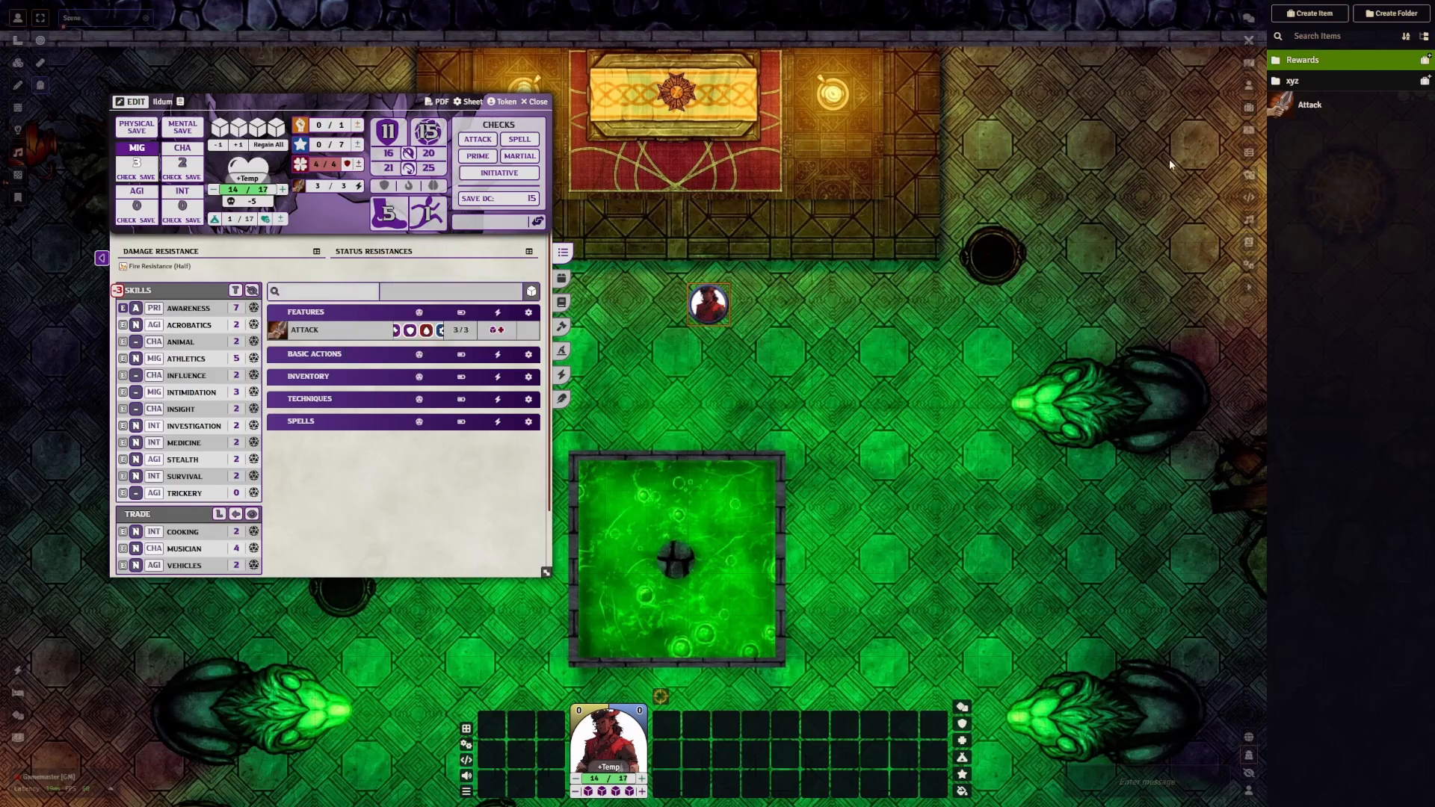
# Place the Marlok actor on the scene as a token, a few spaces away from the first character
pyautogui.click(1249, 84)
pyautogui.click(1274, 88)
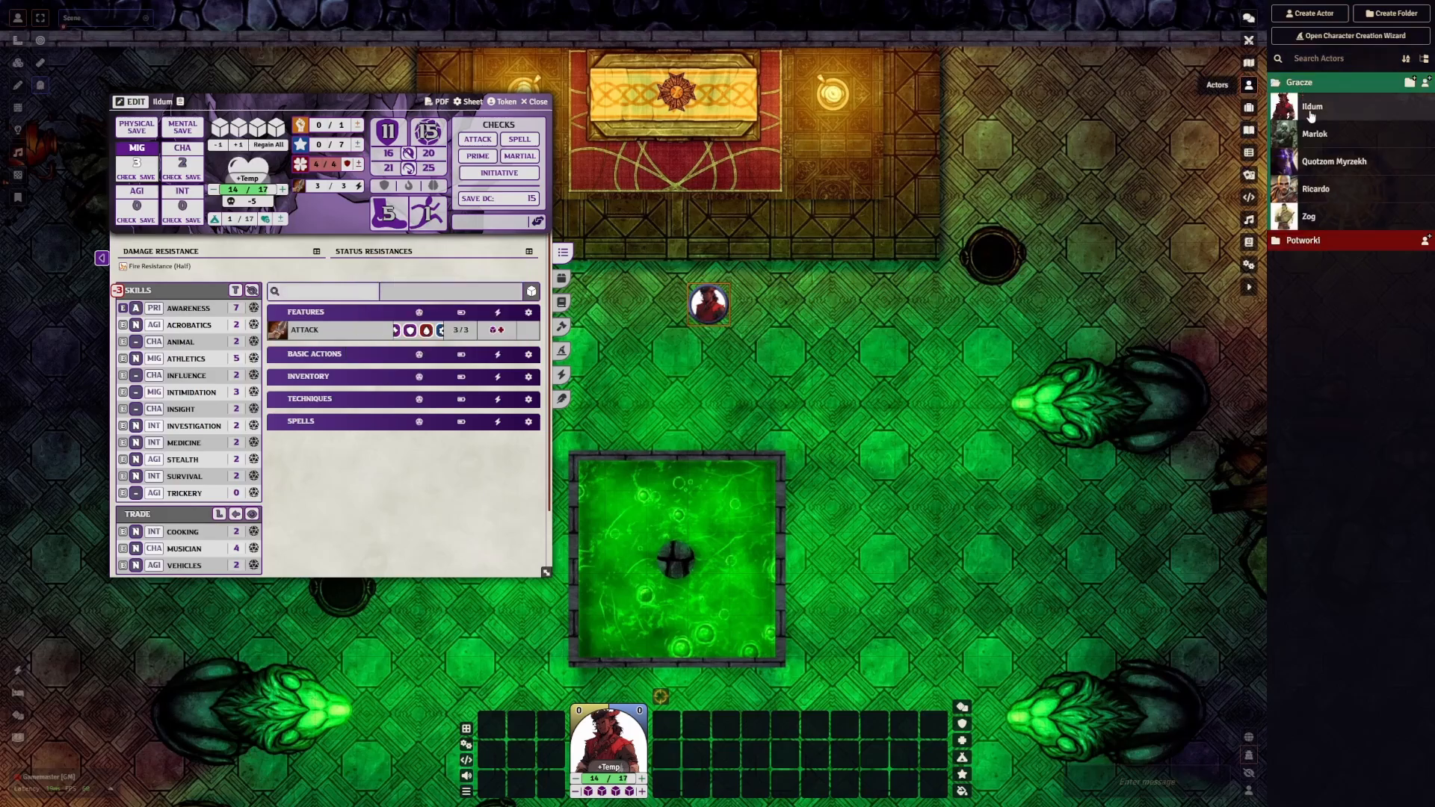
pyautogui.moveTo(1314, 136); pyautogui.dragTo(892, 269)
pyautogui.scroll(1, 882, 250)
pyautogui.moveTo(891, 353); pyautogui.dragTo(892, 353)
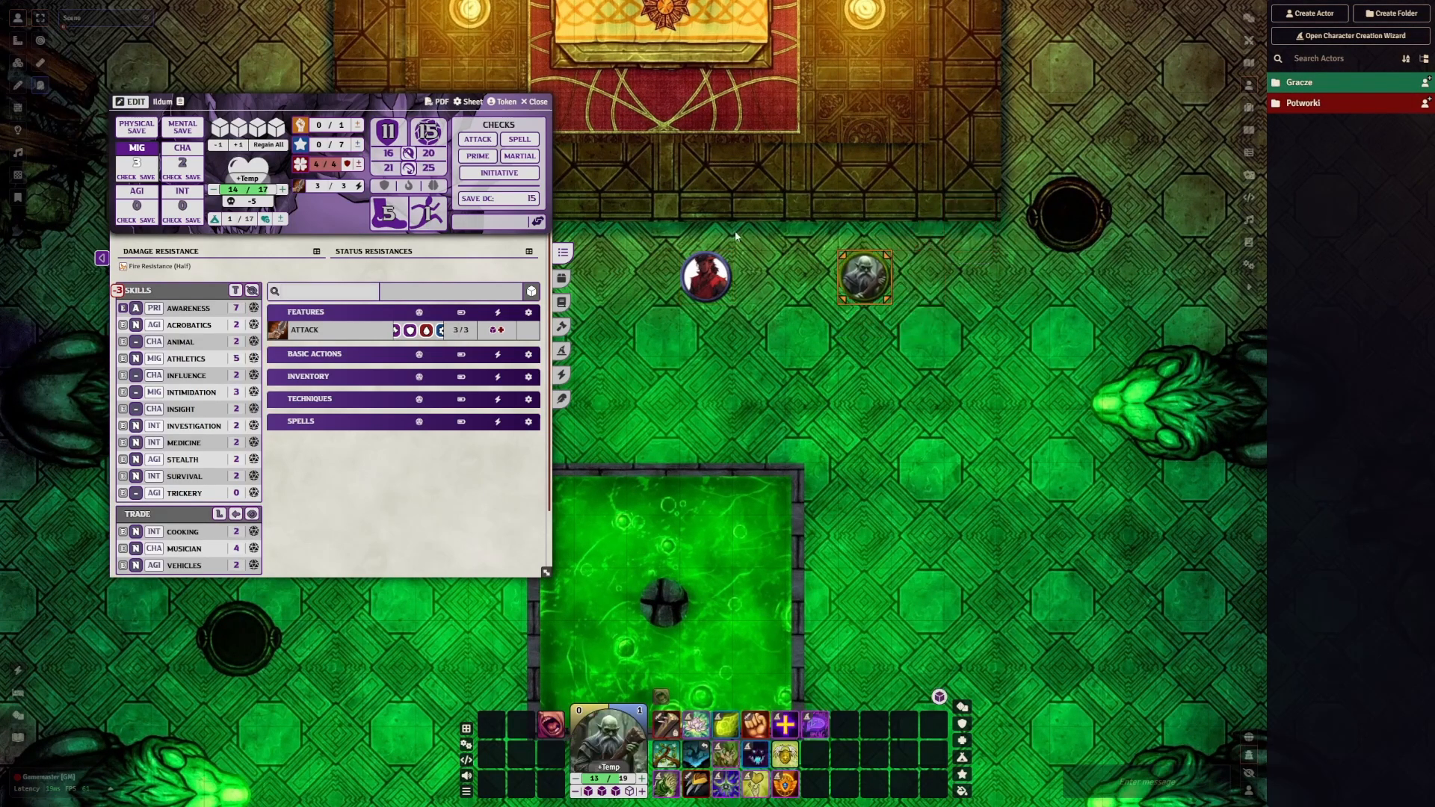
# Open the Attack roll dialog, move the attacking character's token beside Marlok, and recheck the expected roll level
pyautogui.click(277, 330)
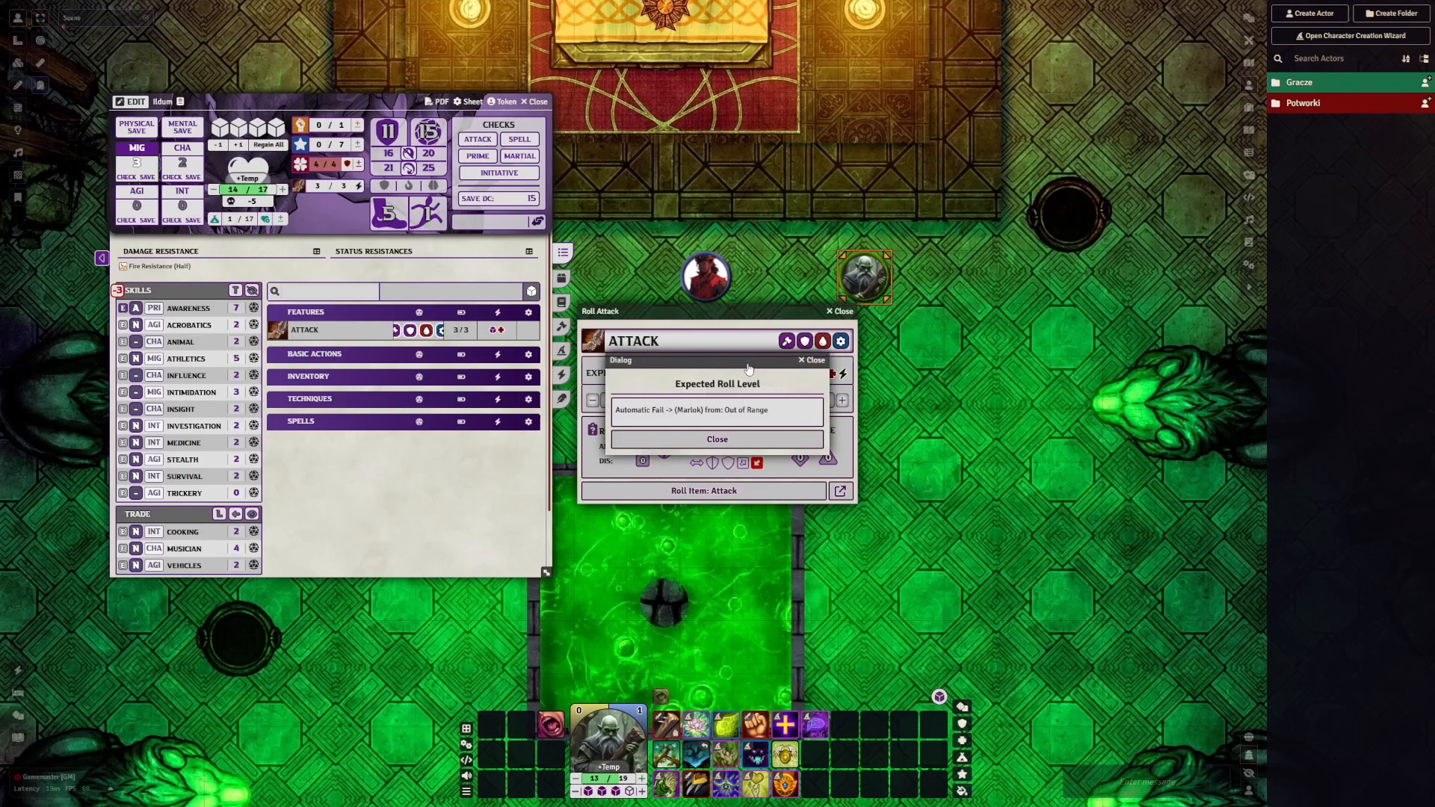
pyautogui.moveTo(740, 363); pyautogui.dragTo(1024, 341)
pyautogui.click(1097, 339)
pyautogui.moveTo(733, 313); pyautogui.dragTo(792, 363)
pyautogui.moveTo(708, 278); pyautogui.dragTo(810, 280)
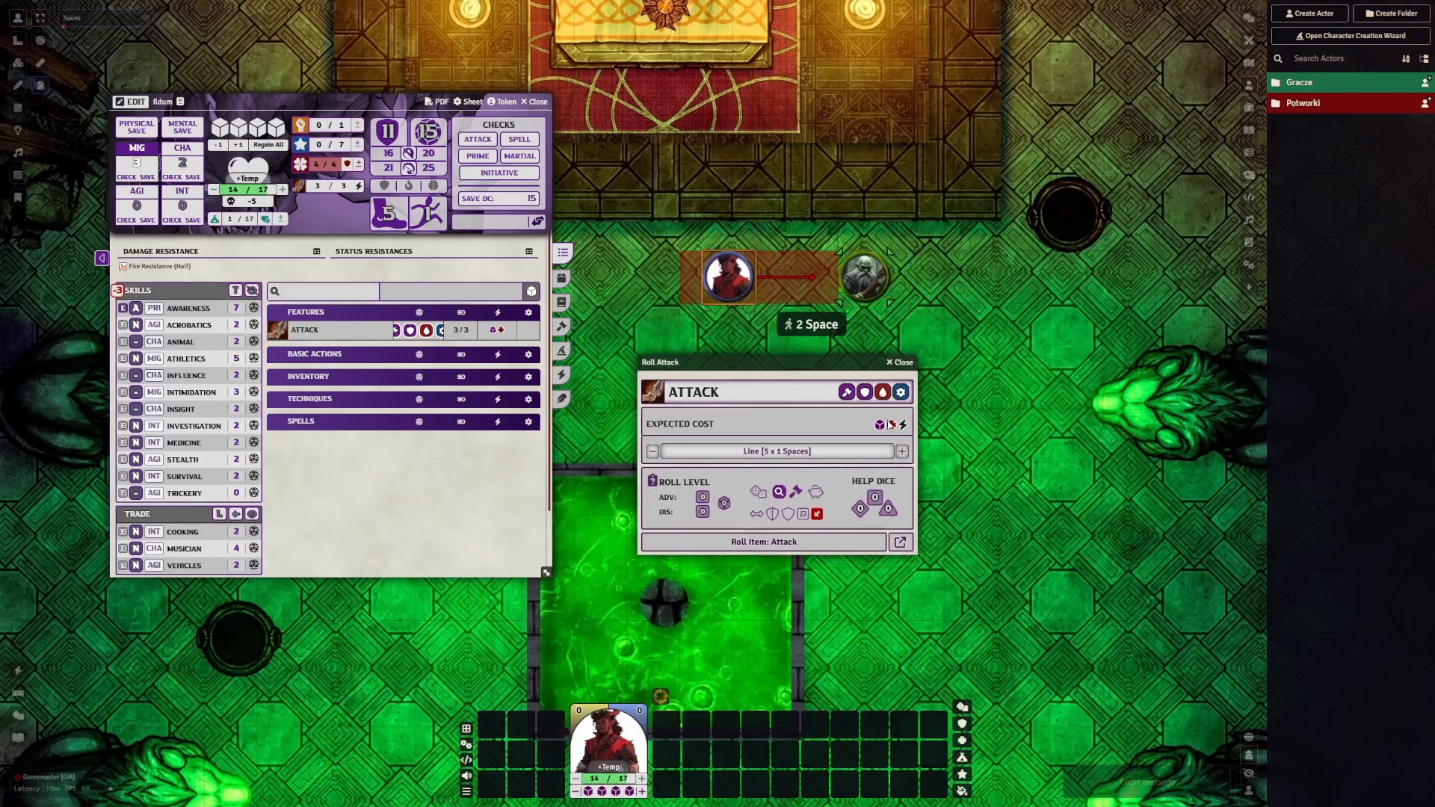
pyautogui.click(780, 494)
pyautogui.click(715, 441)
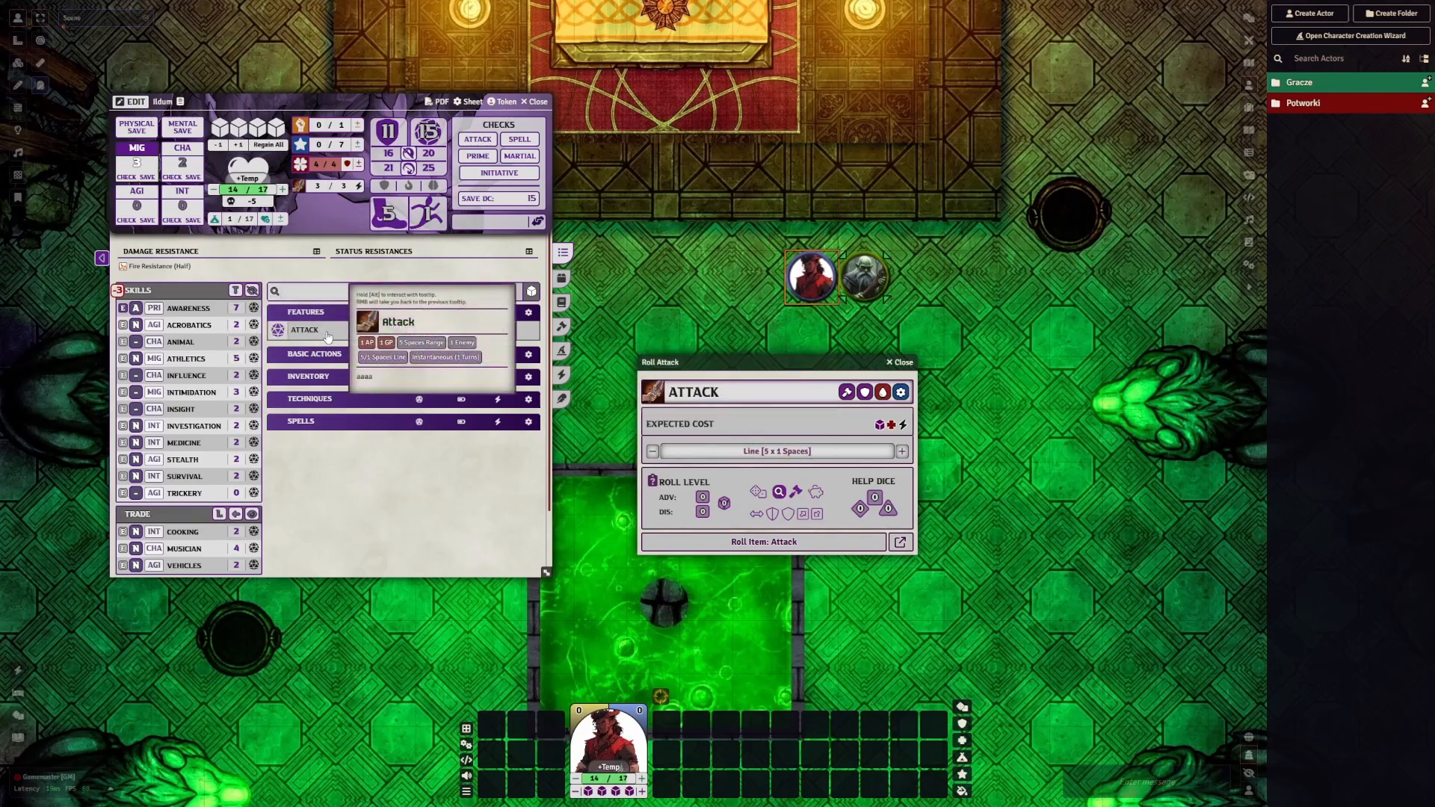
# Open the target settings of the character's Attack feature and move its sheet clear of the roll dialog
pyautogui.click(305, 330)
pyautogui.click(755, 358)
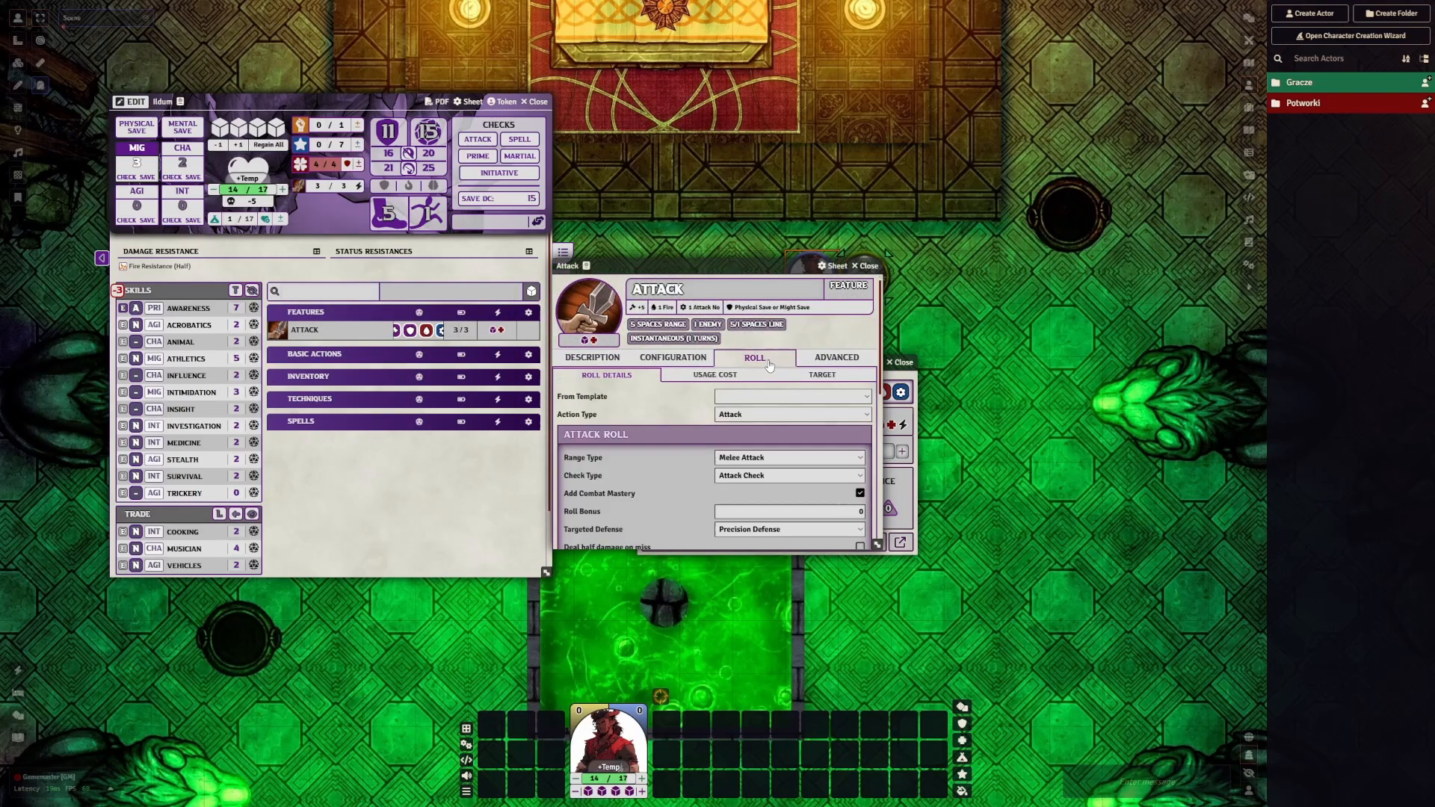
pyautogui.click(828, 374)
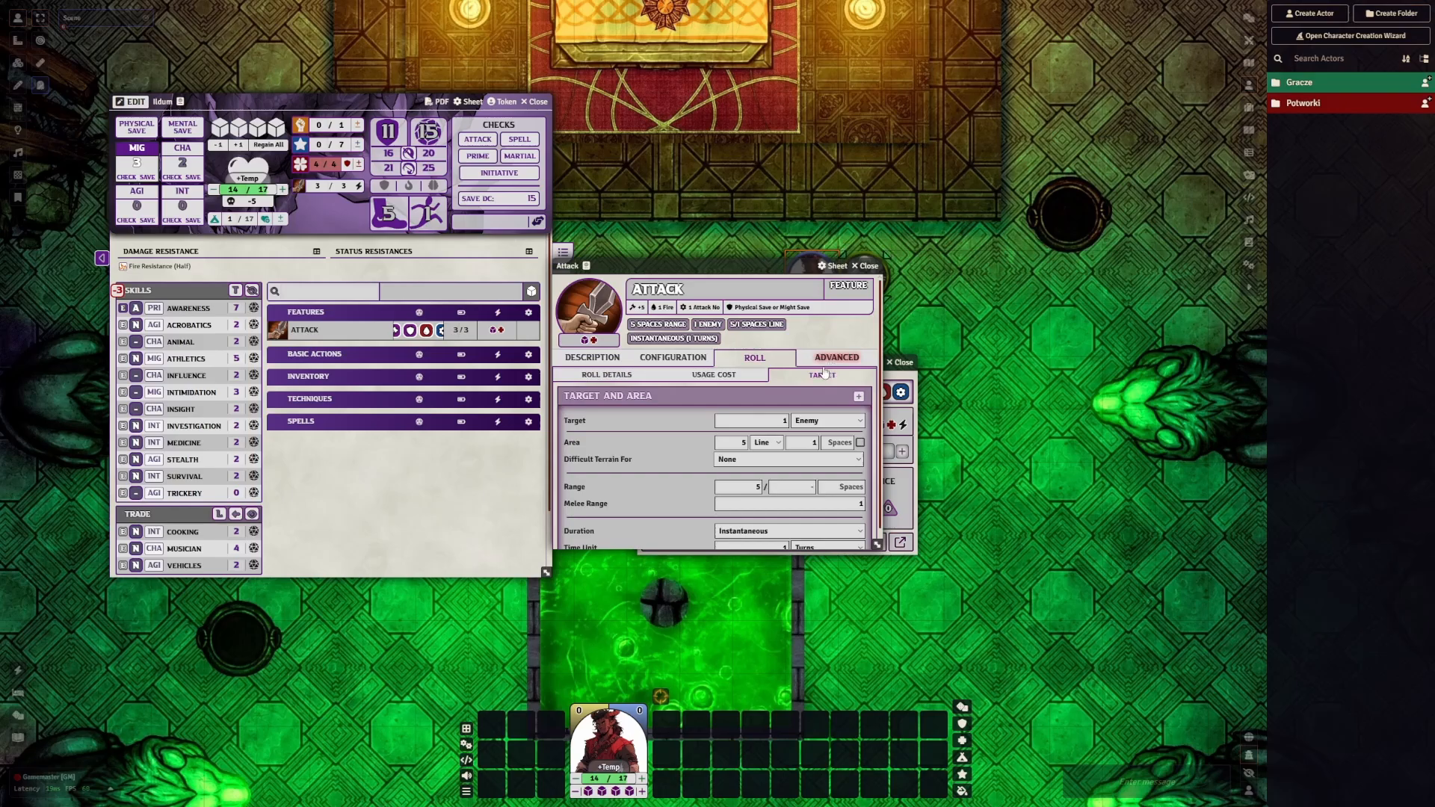
pyautogui.scroll(-1, 766, 393)
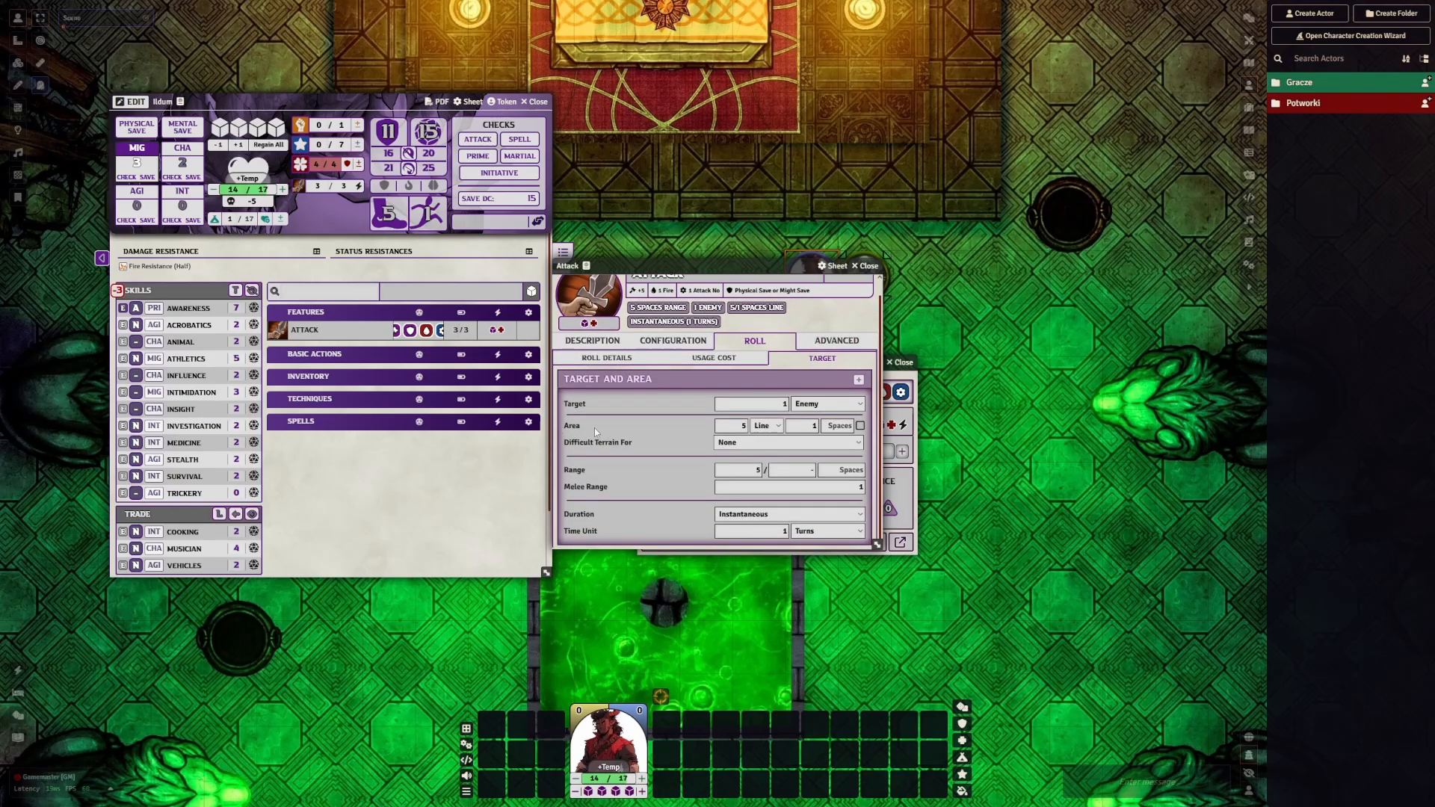
pyautogui.moveTo(734, 267); pyautogui.dragTo(1151, 138)
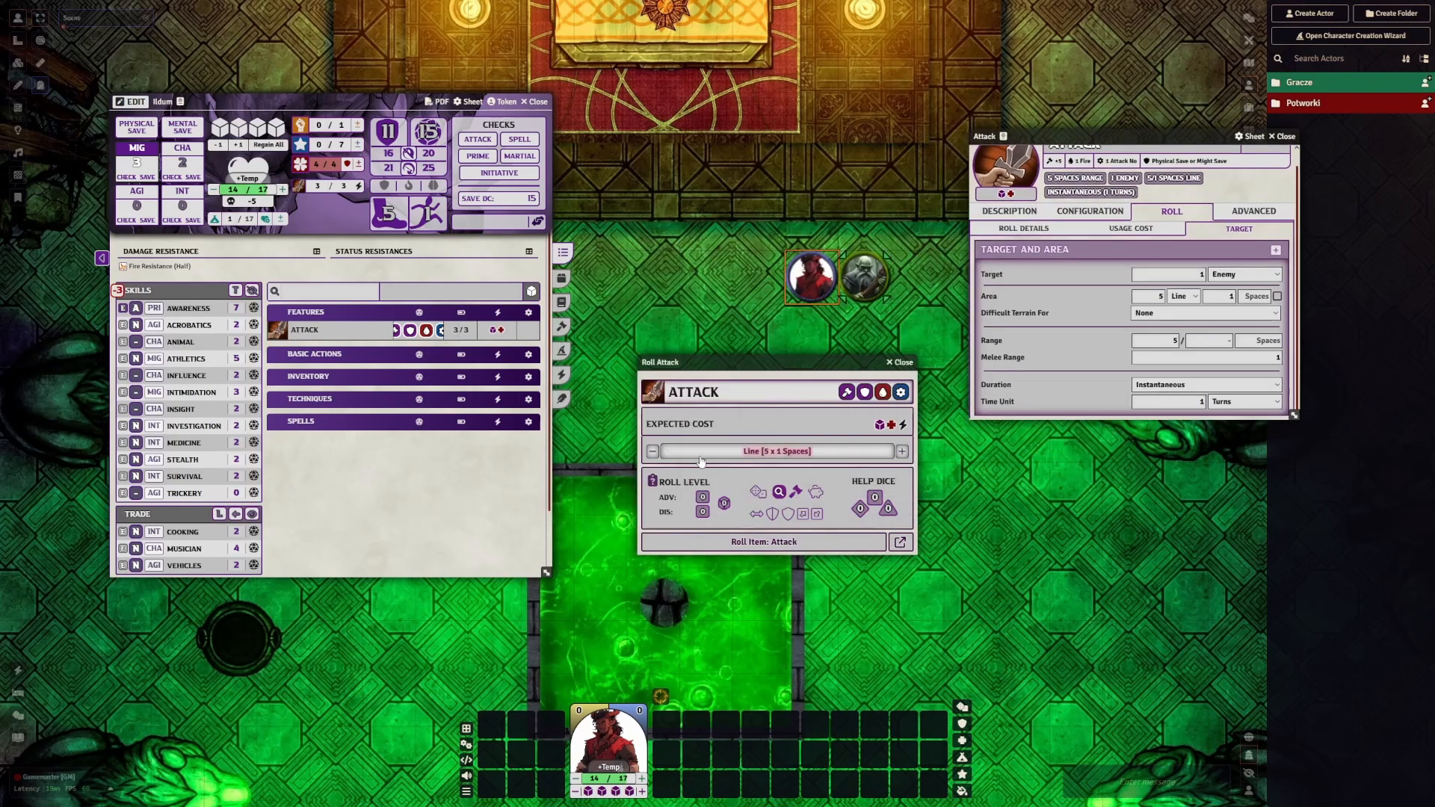
# Place the Attack's 5 x 1 spaces line area across Marlok's token and confirm the target selection
pyautogui.click(724, 453)
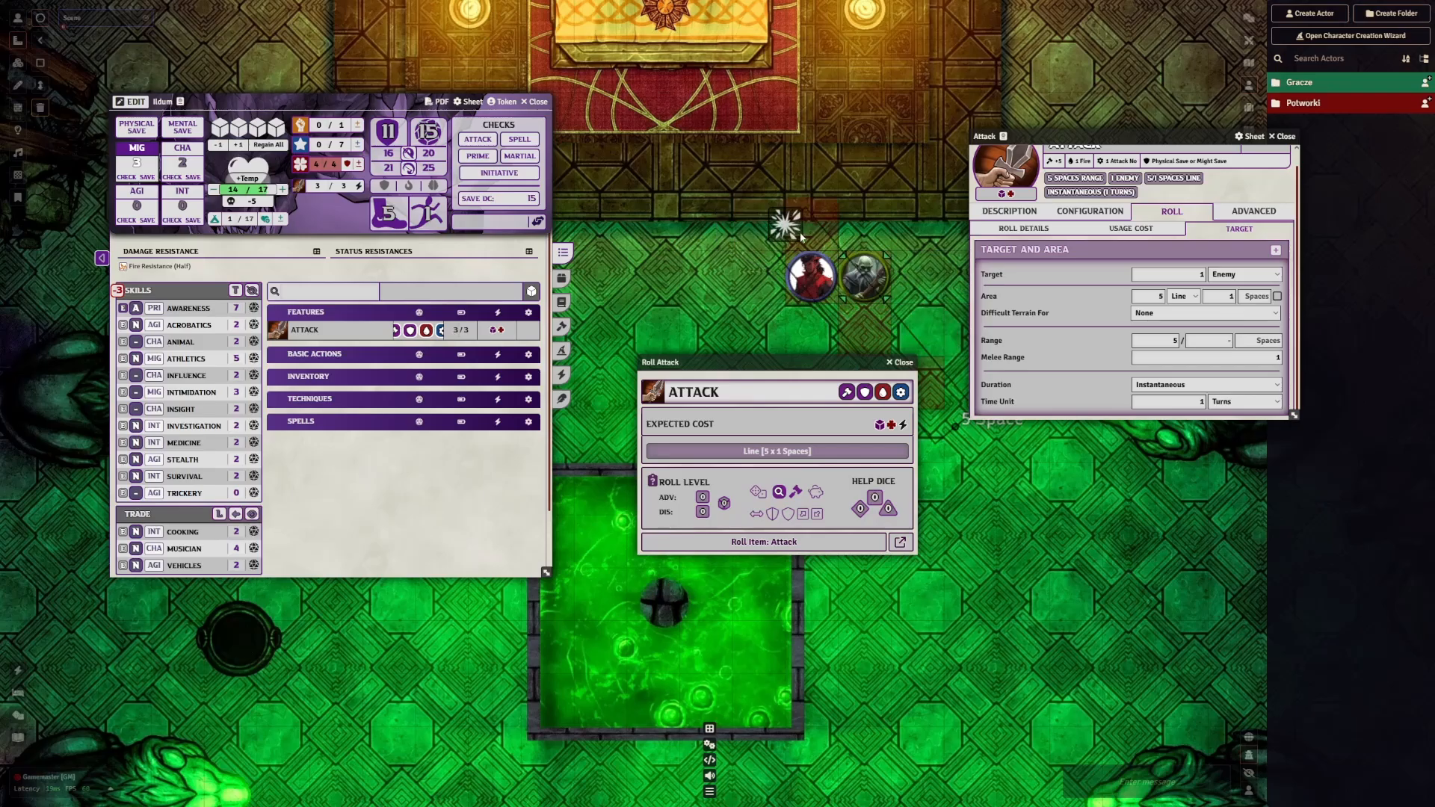
pyautogui.scroll(-20, 897, 232)
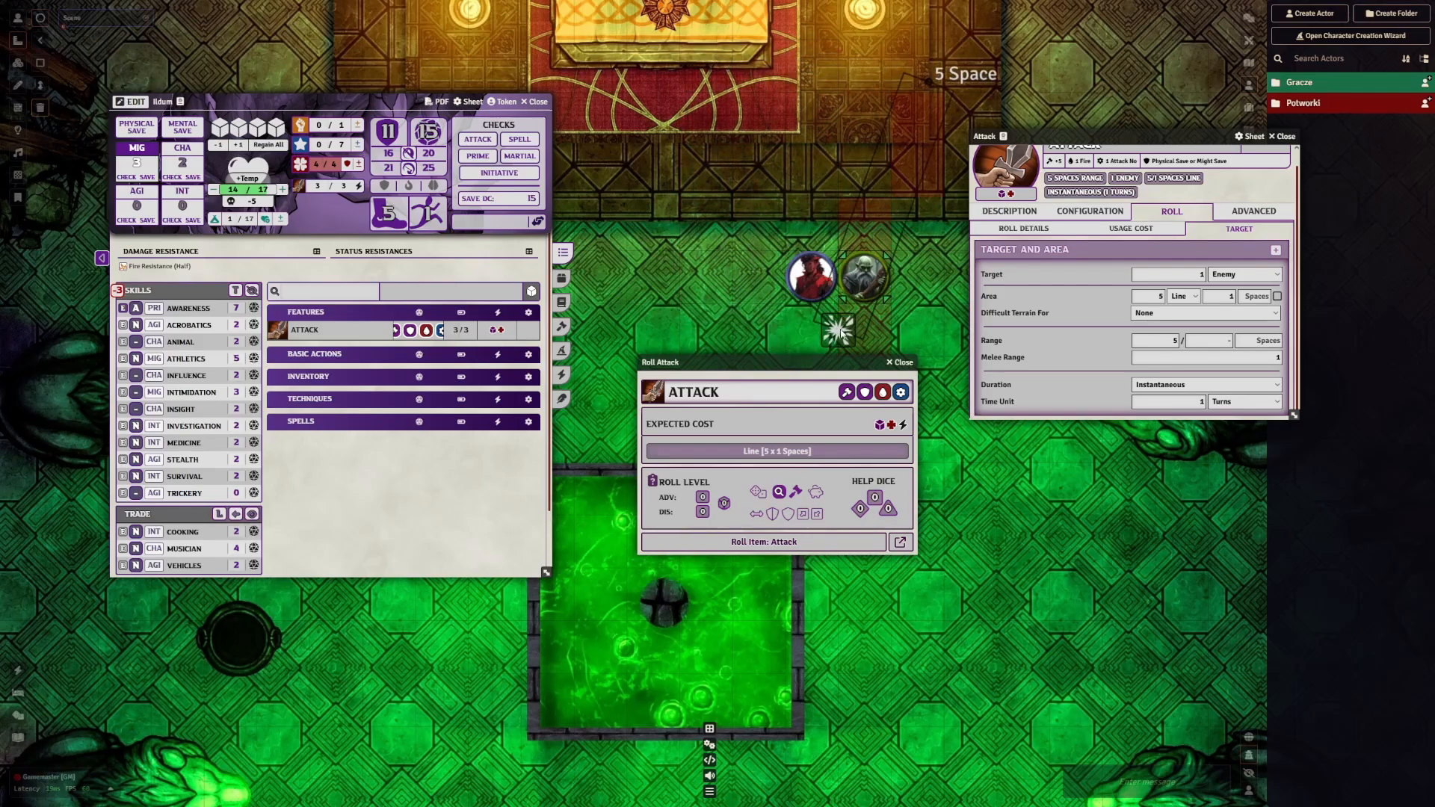
pyautogui.rightClick(846, 334)
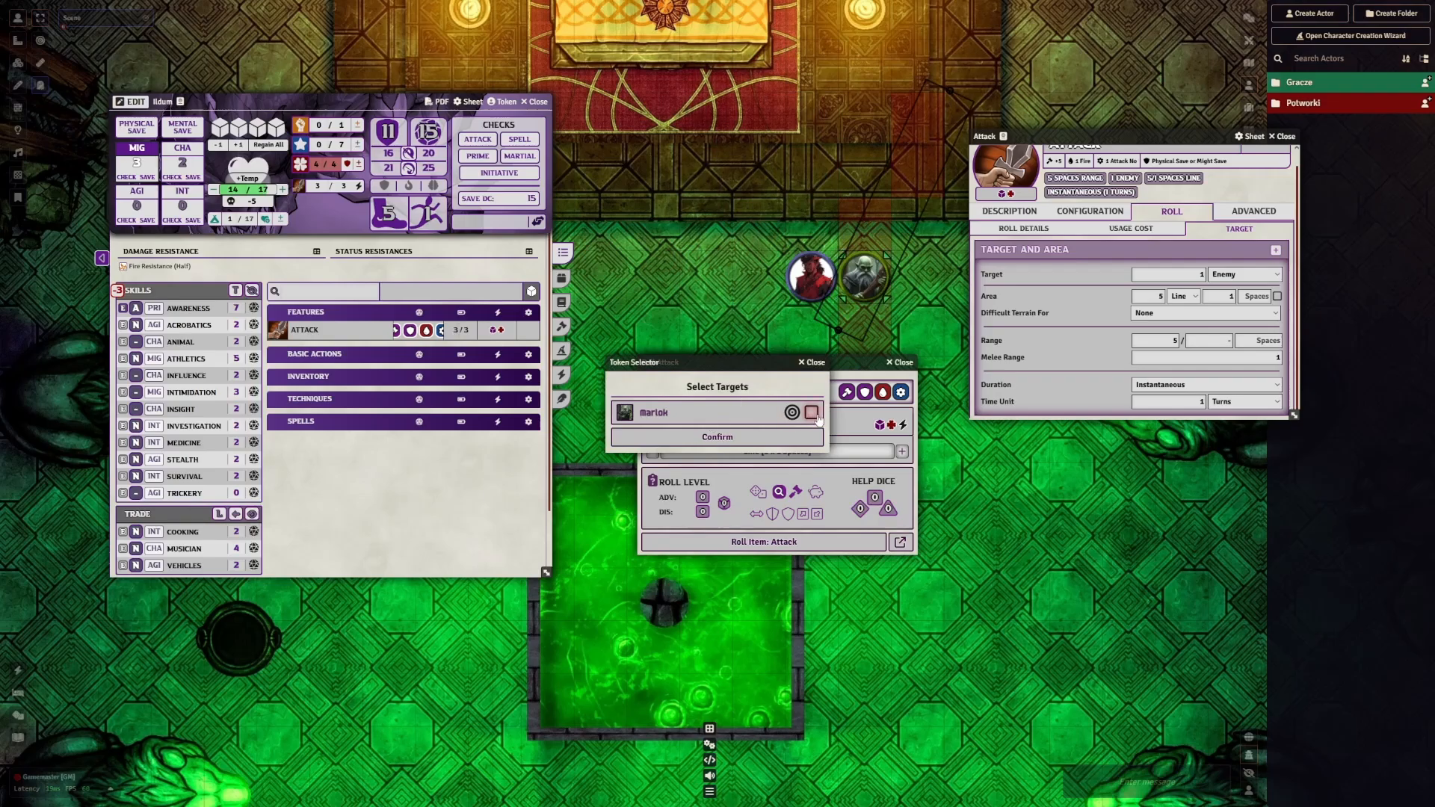
pyautogui.click(795, 436)
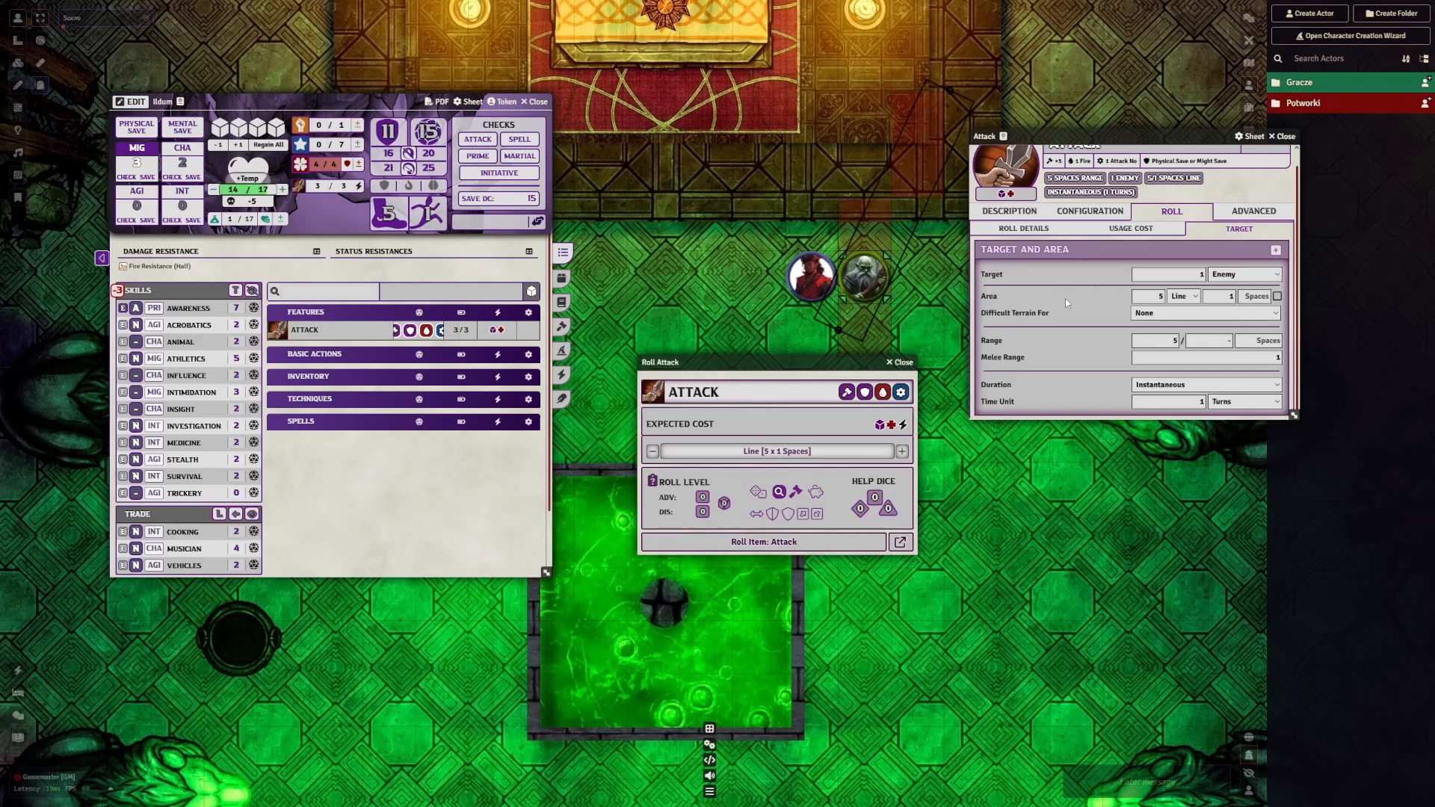
# Add a second area to the Attack feature, shaped as an Arc with a size of 3
pyautogui.click(1276, 250)
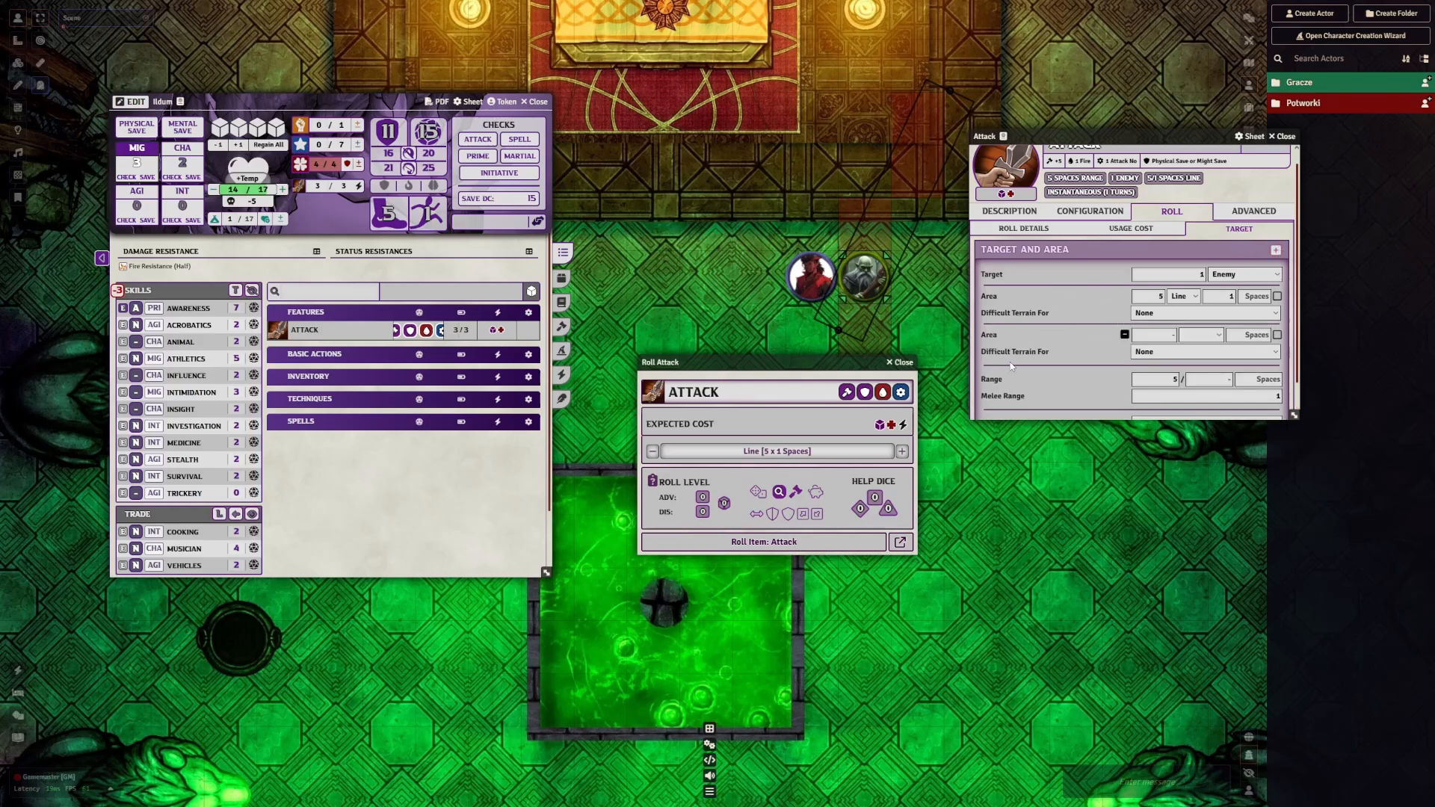
pyautogui.click(1189, 350)
pyautogui.click(1200, 335)
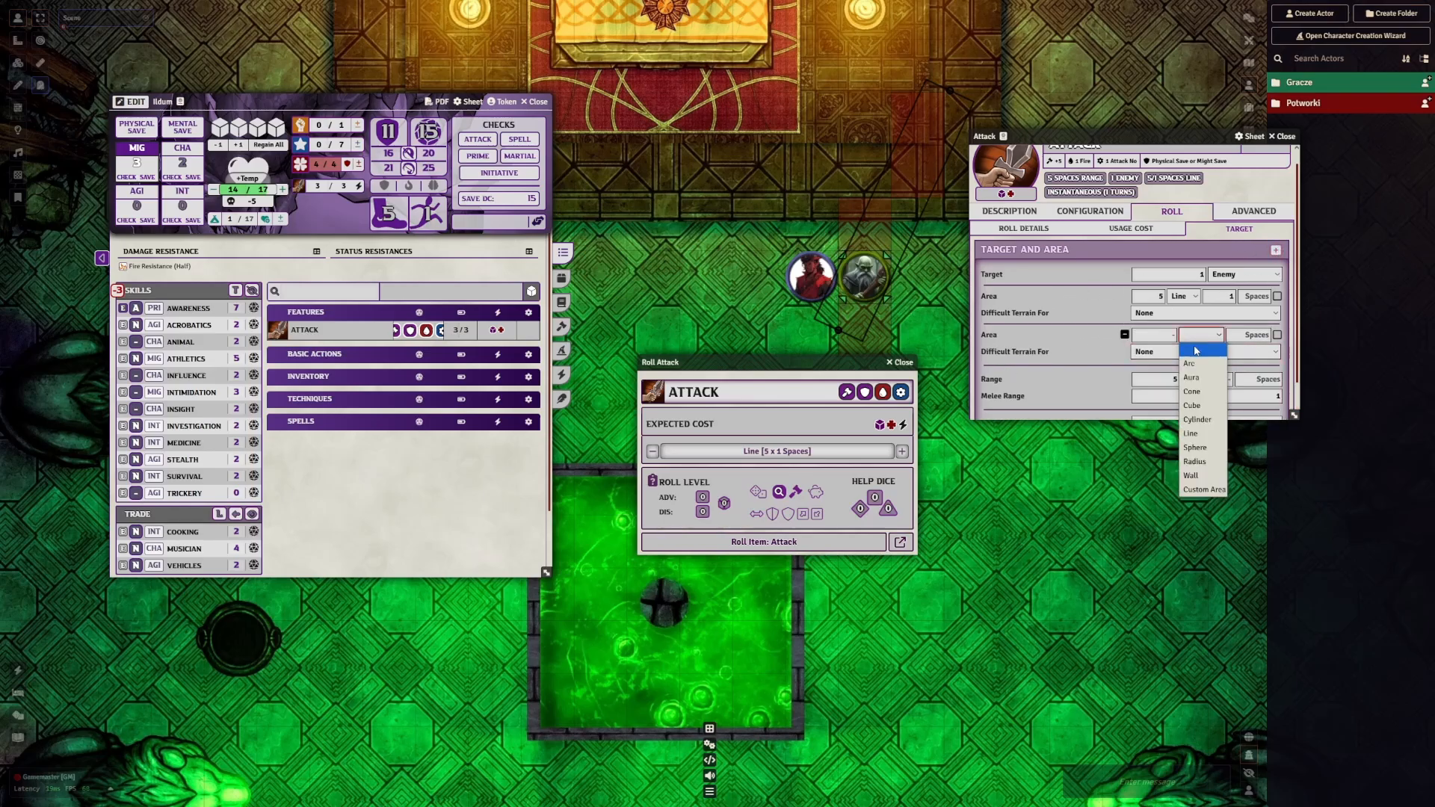
pyautogui.click(1198, 379)
pyautogui.click(1198, 336)
pyautogui.click(1196, 364)
pyautogui.click(1162, 338)
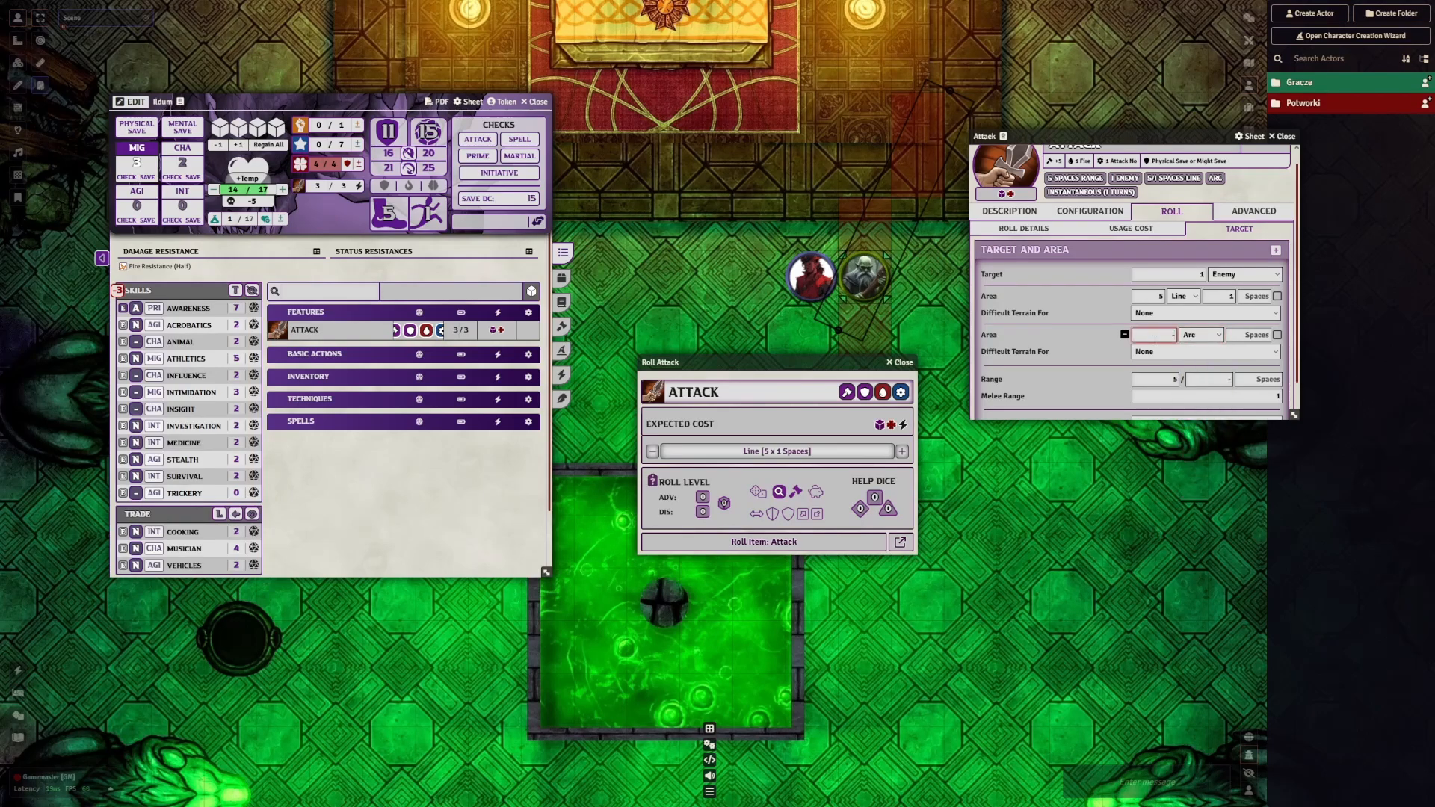
pyautogui.write('3')
pyautogui.press('Return')
# Reopen the Attack roll, place the 3-space arc area over the tokens, and confirm only Marlok as the target
pyautogui.click(901, 363)
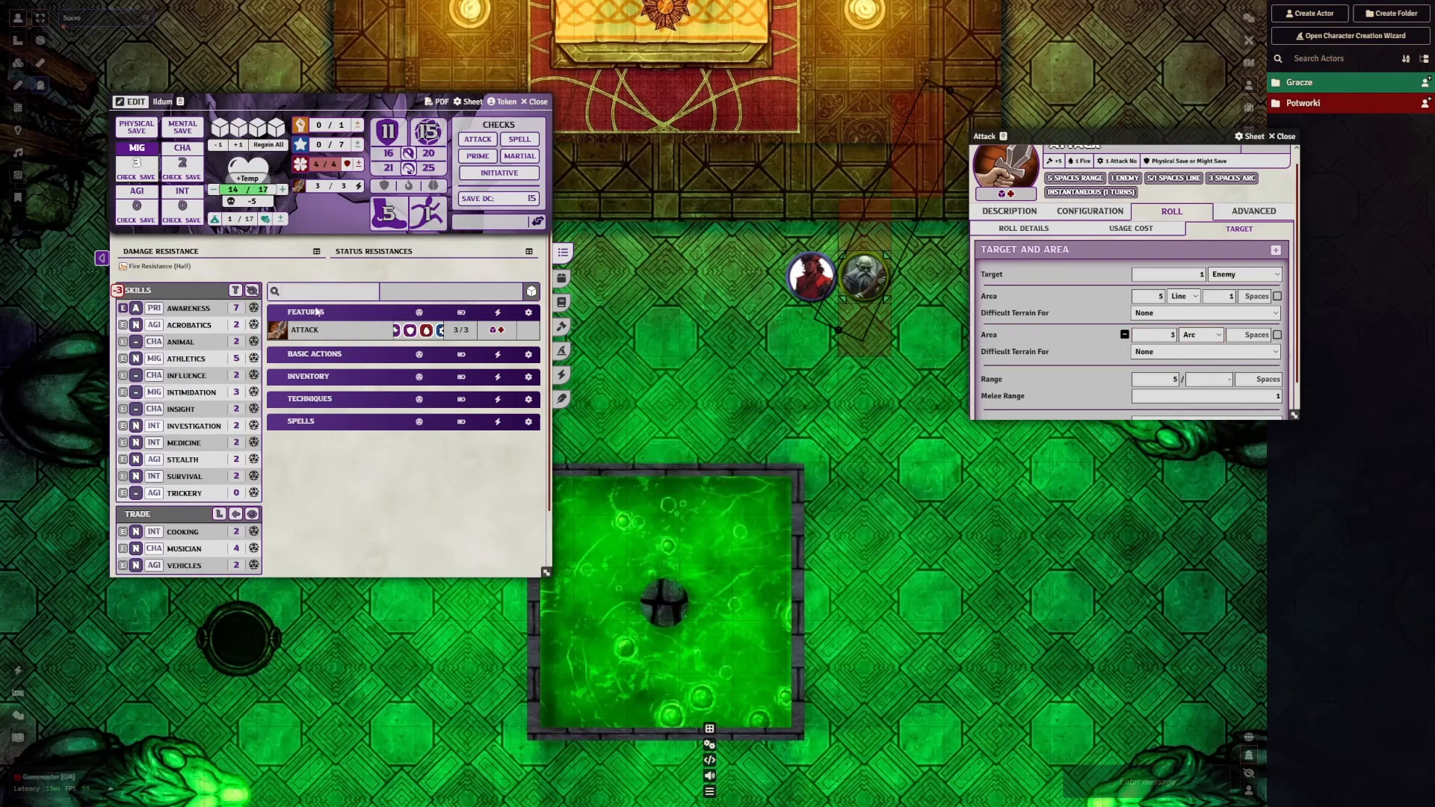
pyautogui.click(277, 330)
pyautogui.click(684, 411)
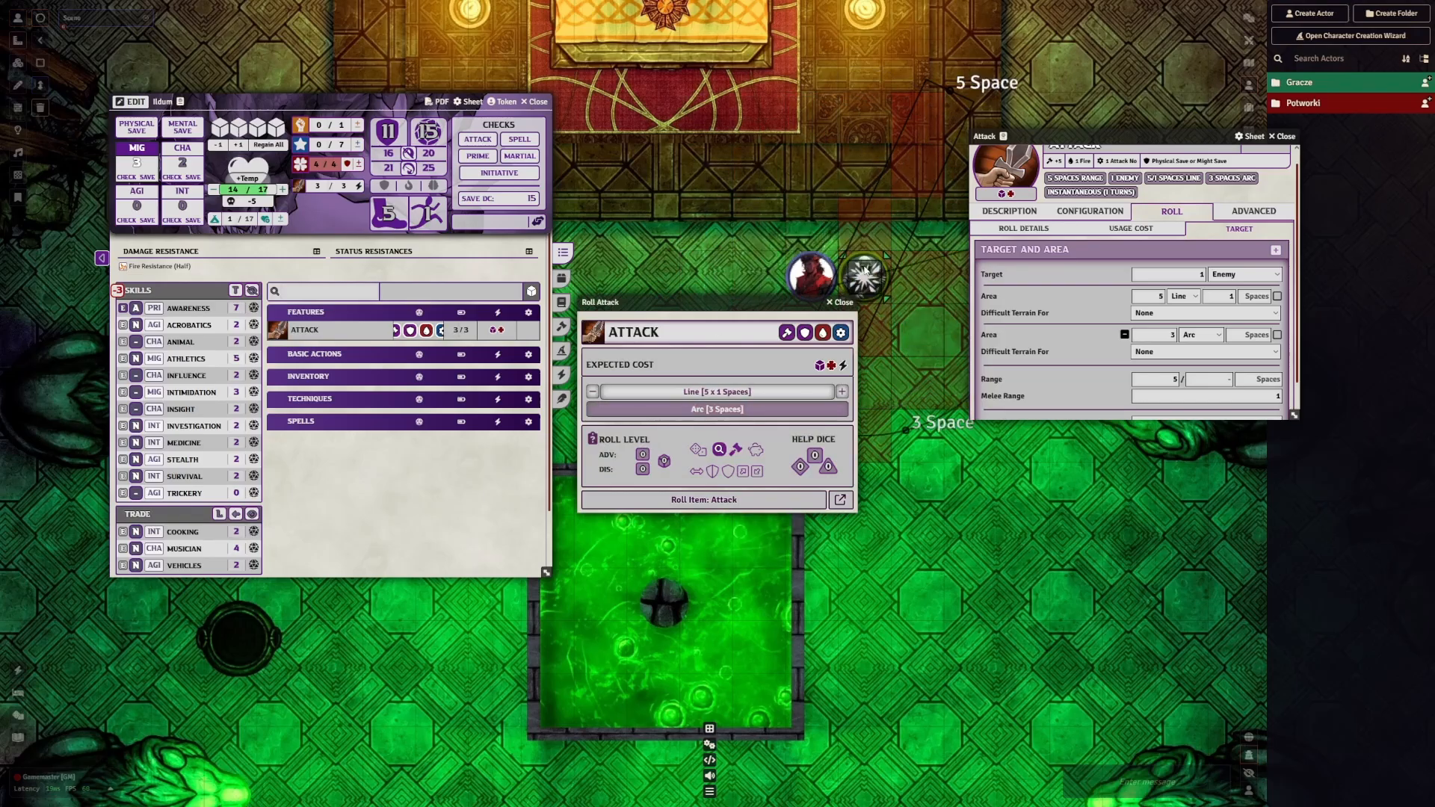
pyautogui.click(862, 364)
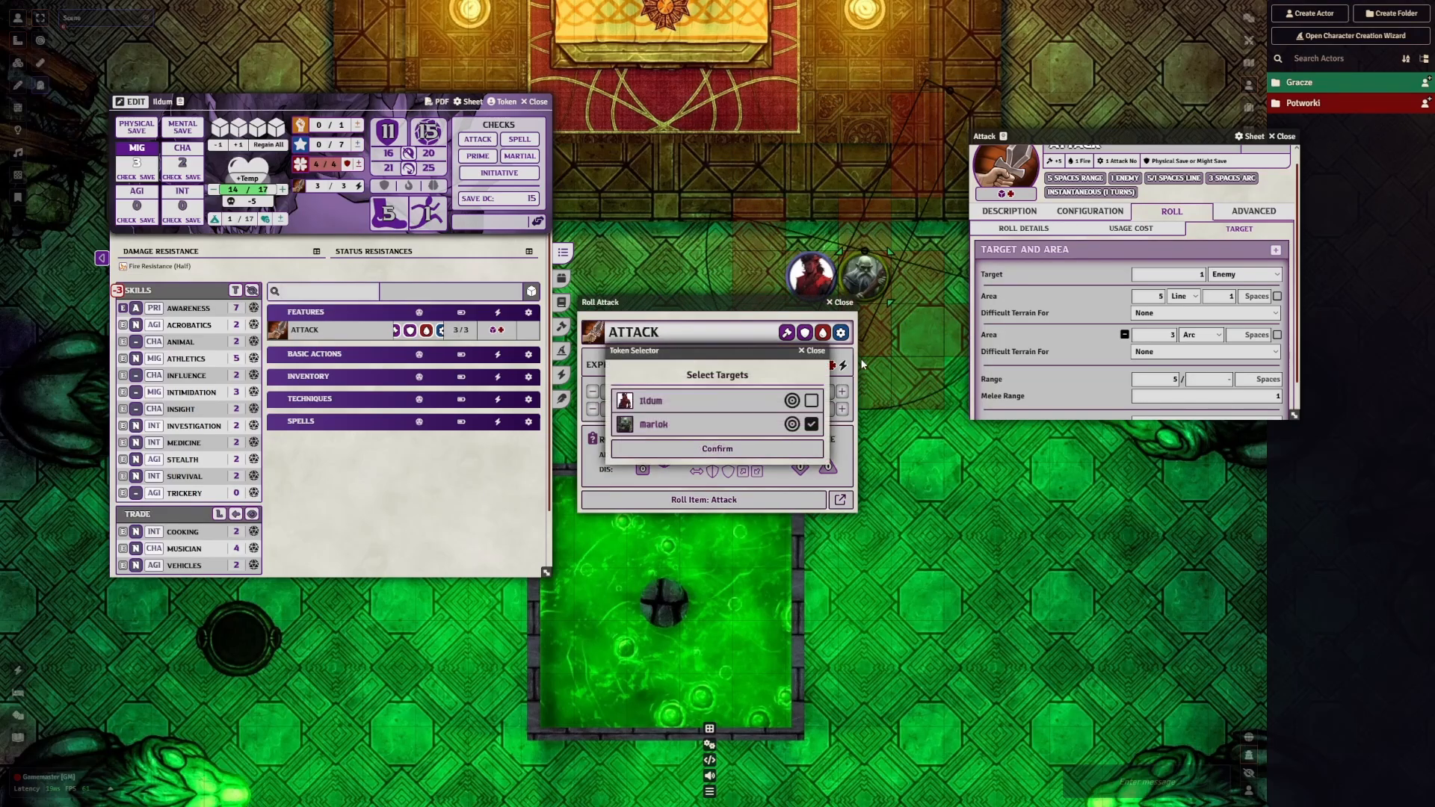
pyautogui.click(776, 447)
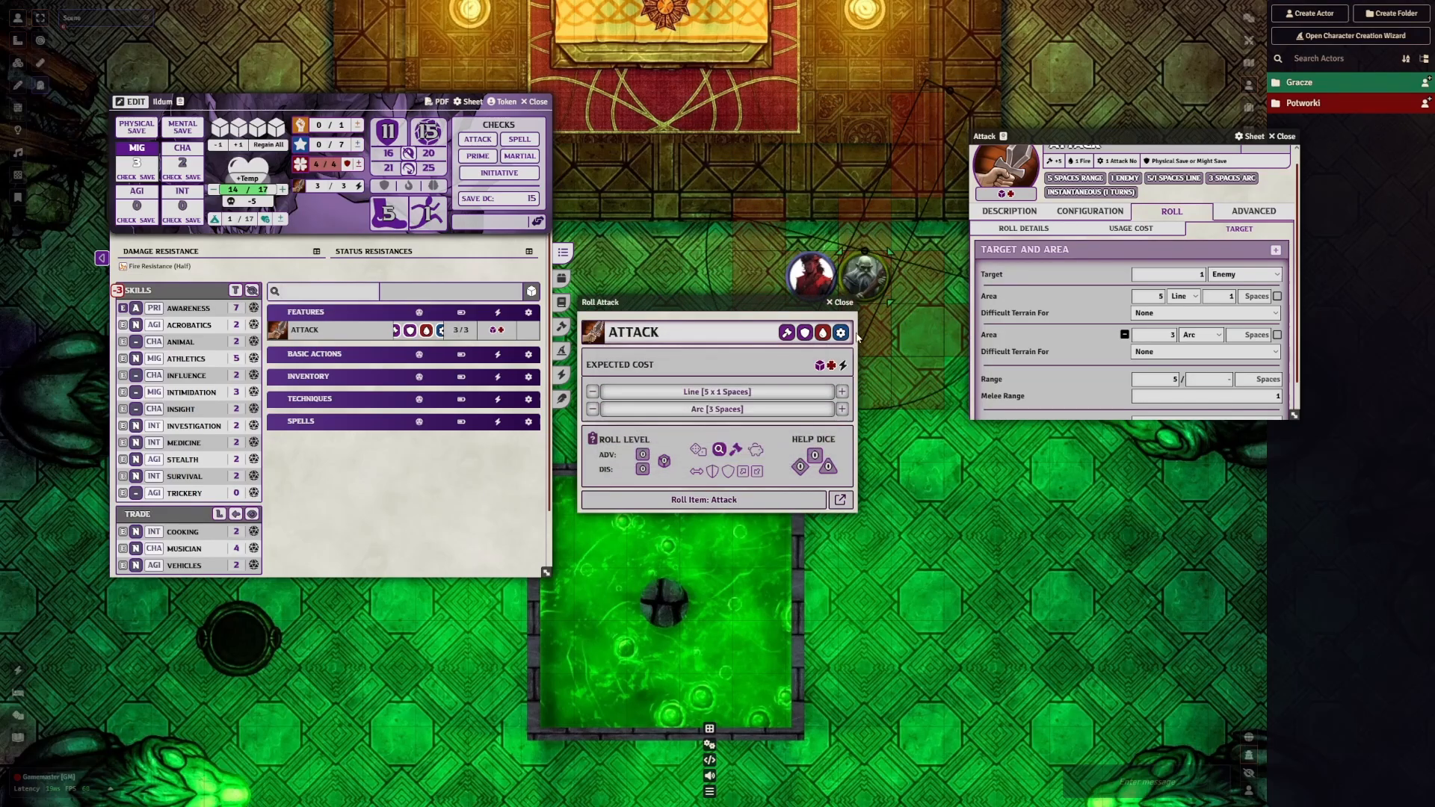
# Delete the line and arc area templates from the scene and close the Attack feature's sheet
pyautogui.click(18, 40)
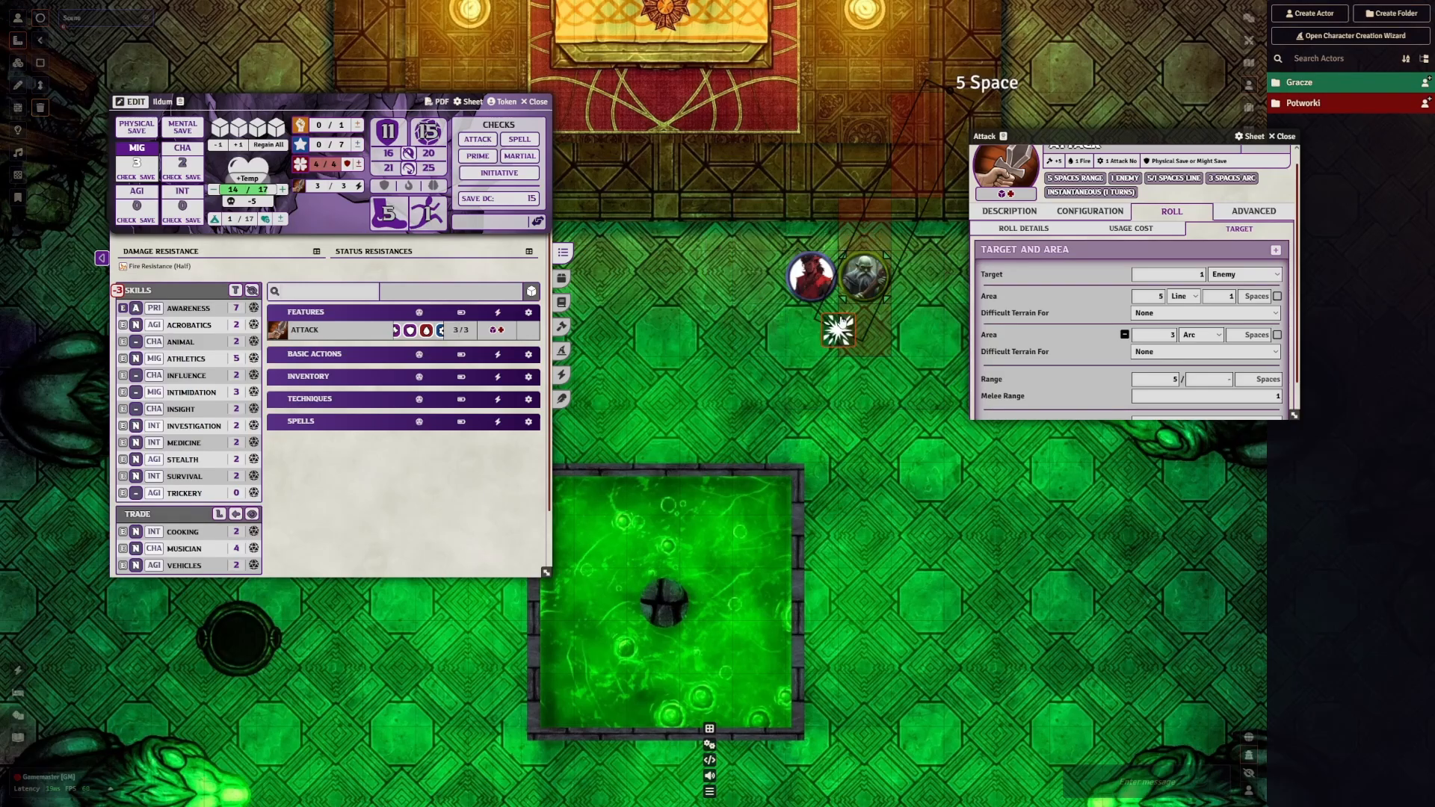
pyautogui.press('Delete')
pyautogui.click(18, 17)
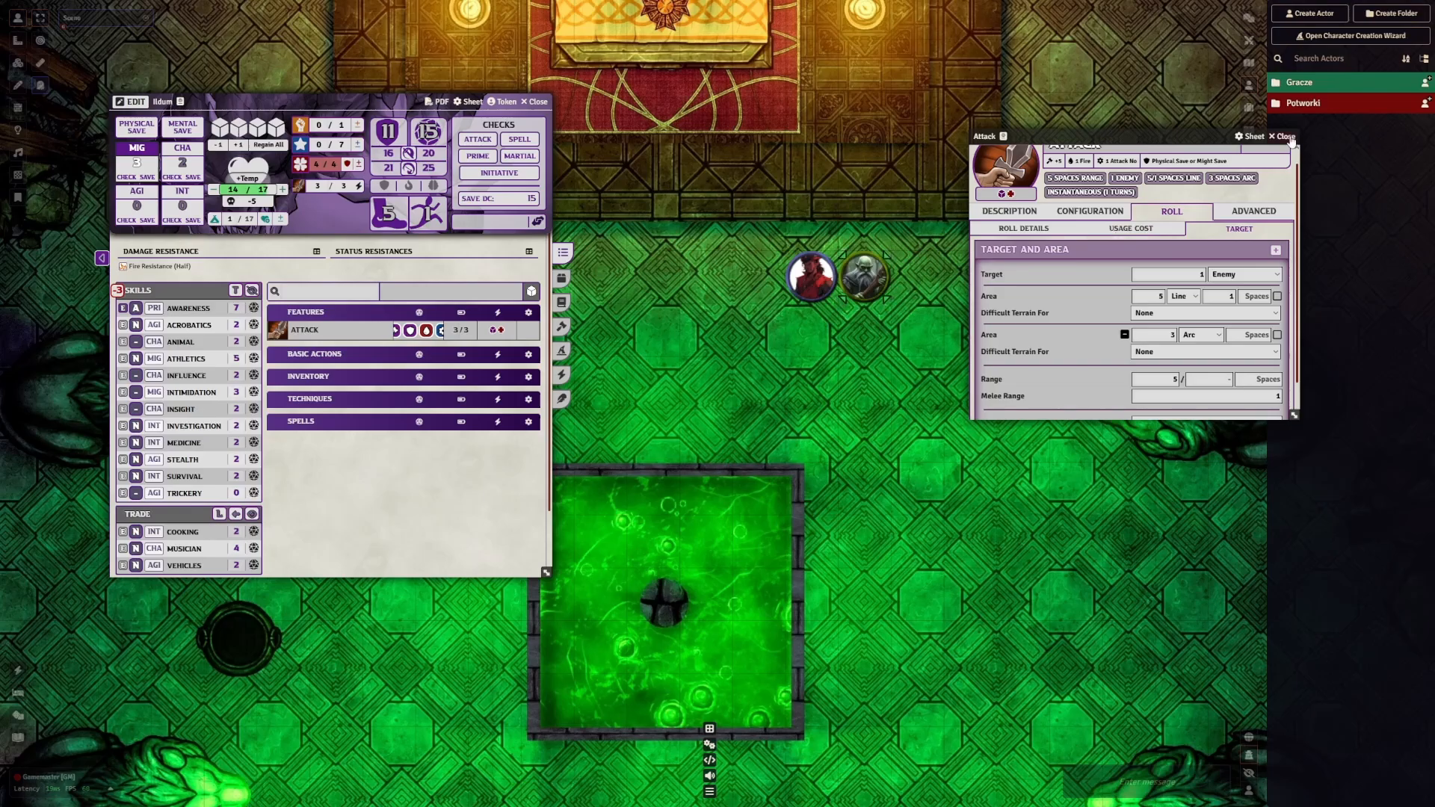
pyautogui.click(1286, 136)
# Roll the character's Attack against Marlok and show its card in the chat log
pyautogui.click(277, 329)
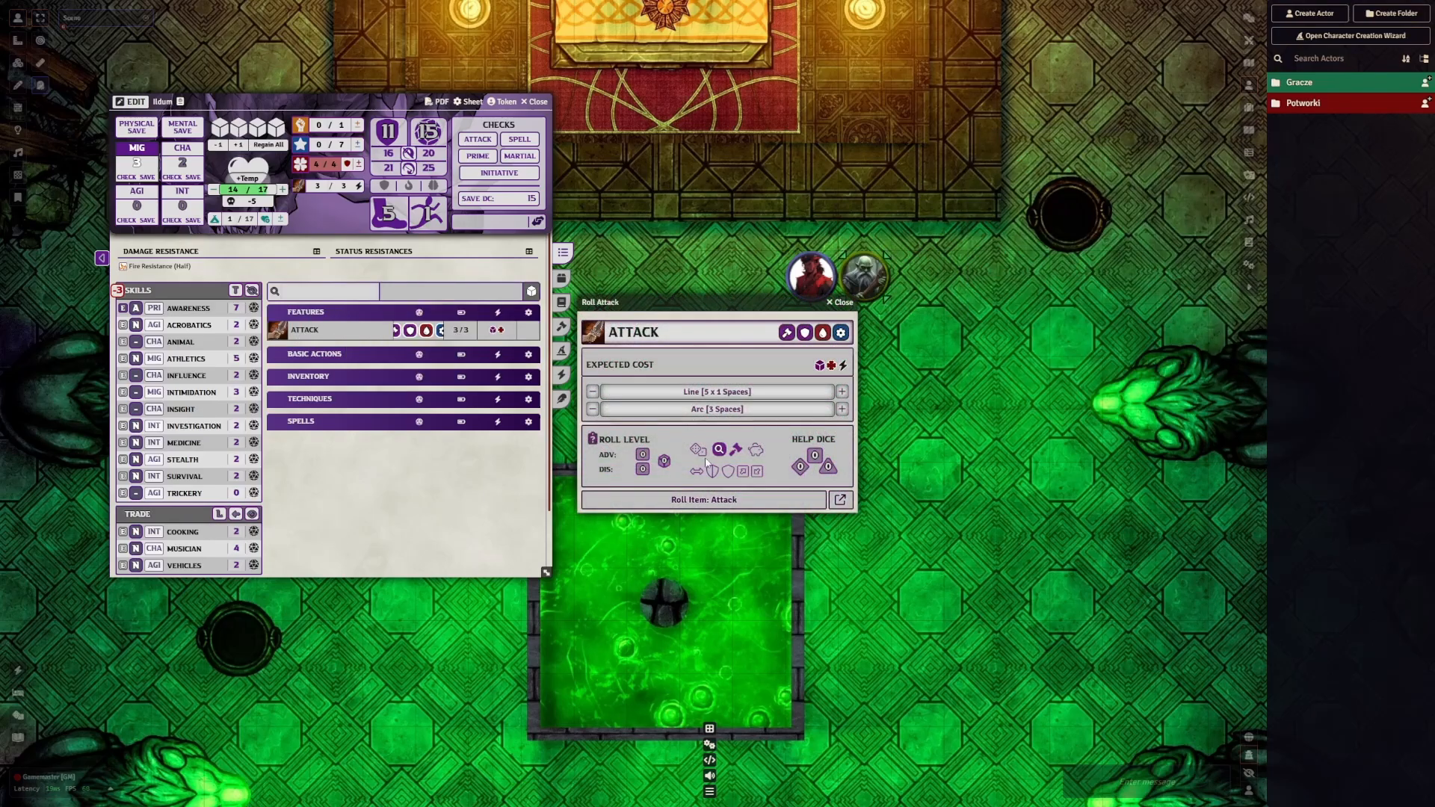
pyautogui.click(750, 499)
pyautogui.click(1248, 18)
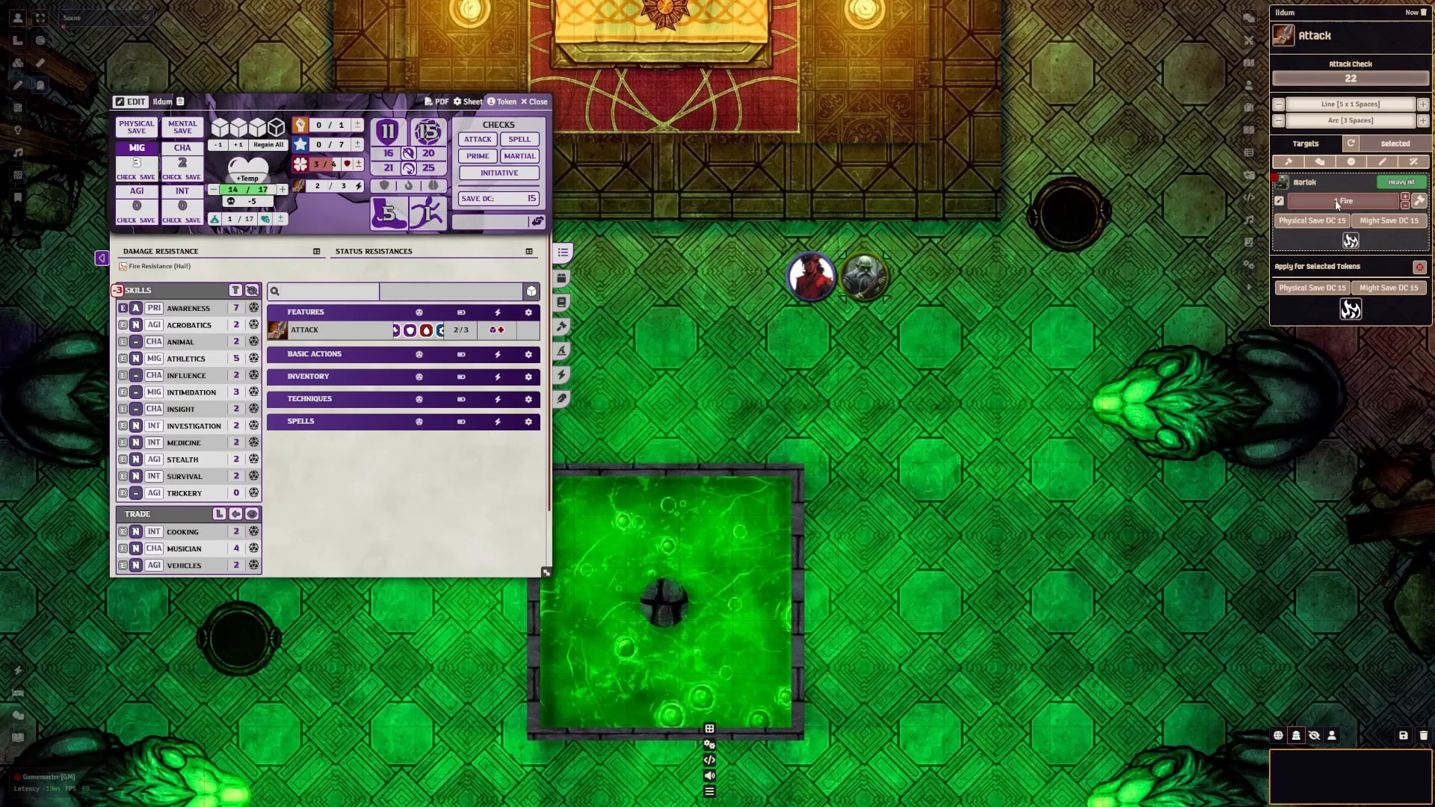
# Roll Marlok's Might Save vs 15 from the Attack's chat card
pyautogui.moveTo(1337, 204)
pyautogui.click(1371, 224)
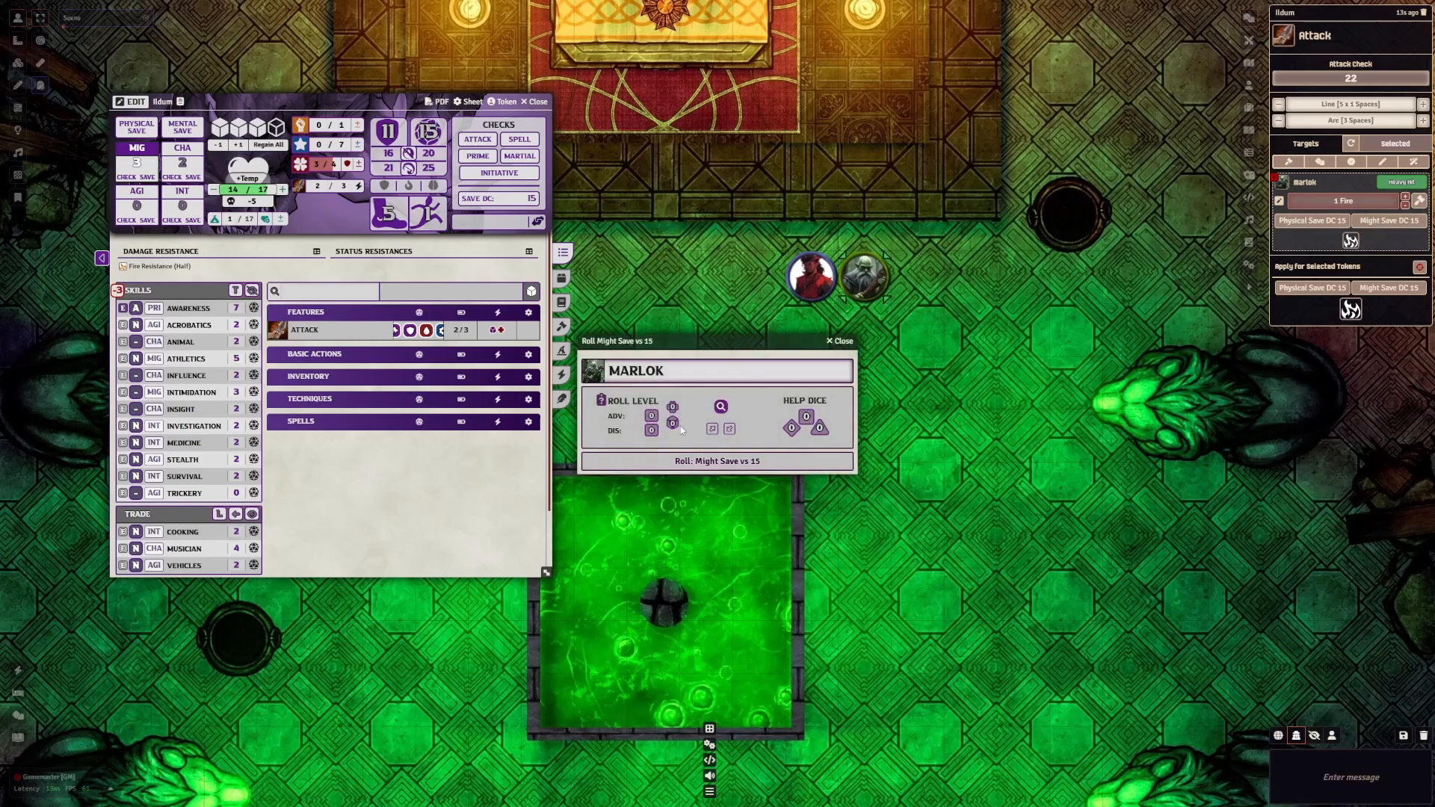
pyautogui.click(695, 462)
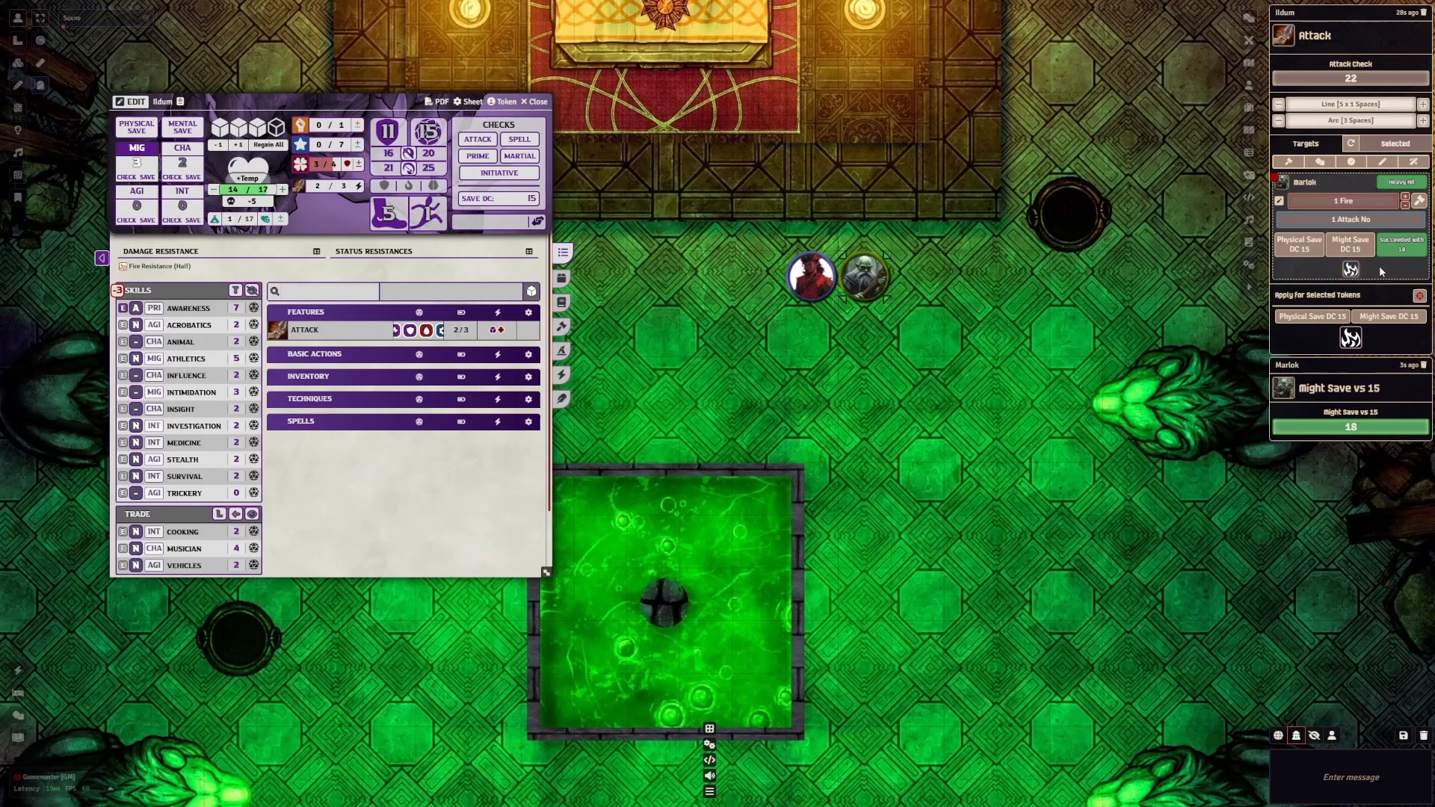
# Delete the Attack card from chat, and briefly view the Attack feature's sheet before closing it
pyautogui.click(1424, 13)
pyautogui.doubleClick(296, 330)
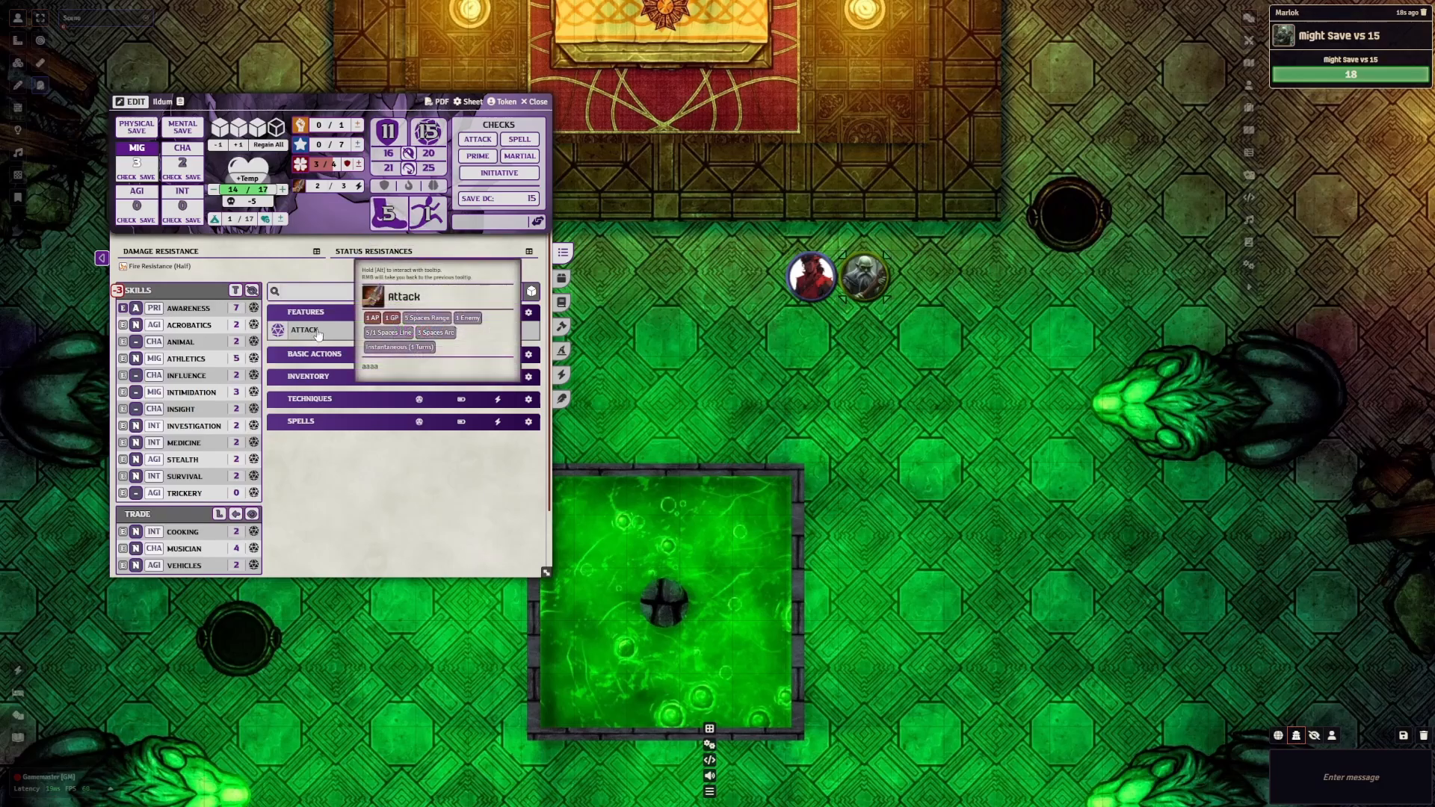
pyautogui.moveTo(1135, 138); pyautogui.dragTo(784, 92)
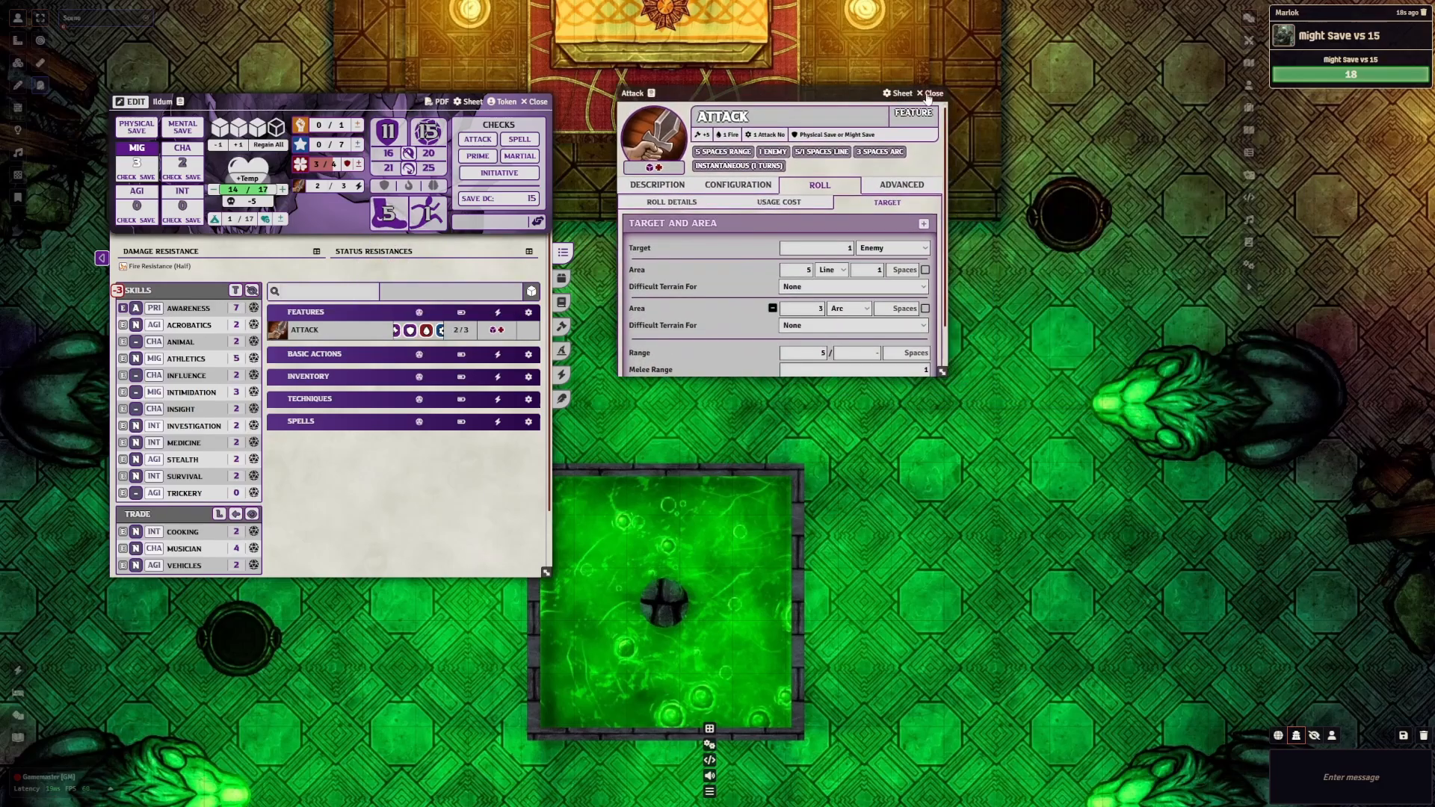
pyautogui.click(935, 92)
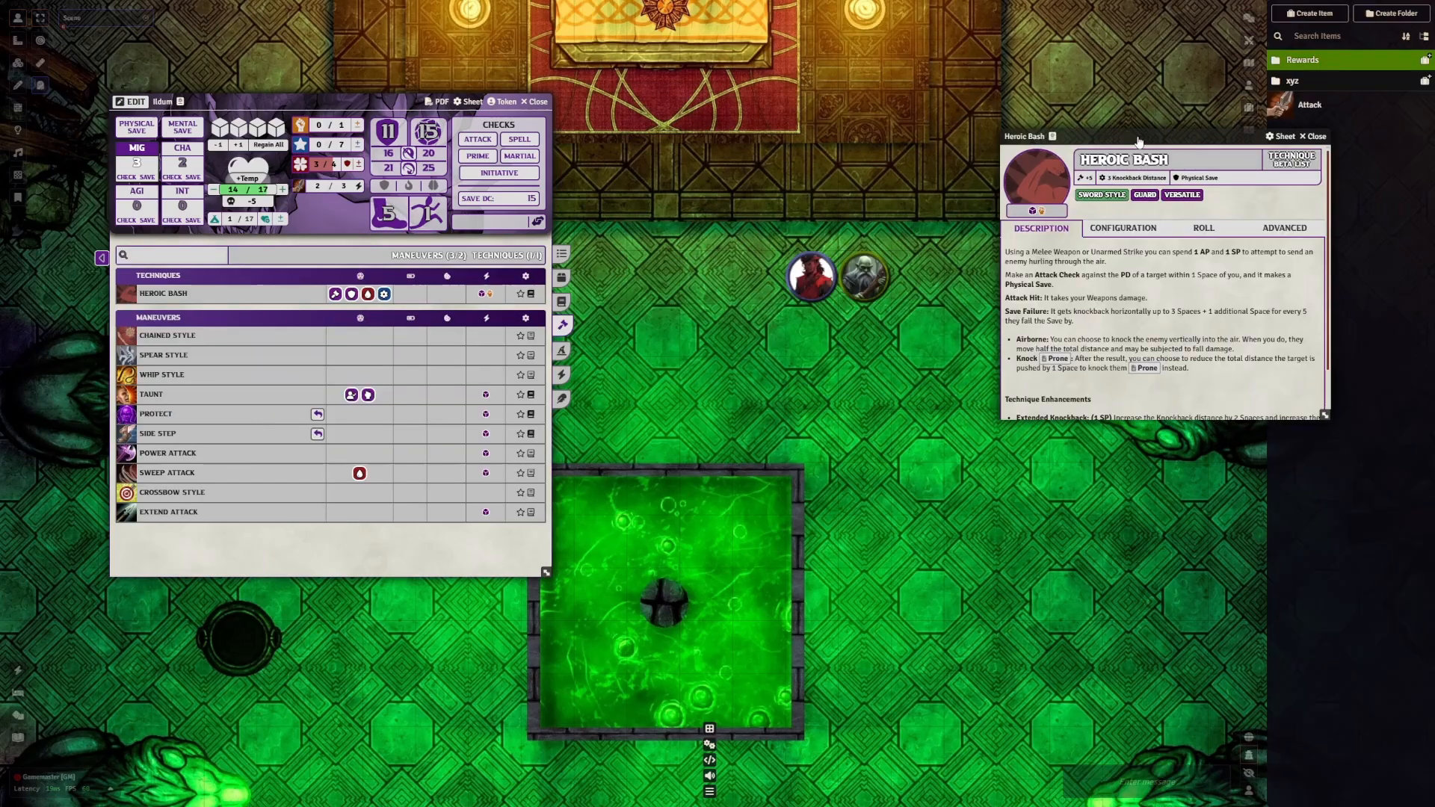
# Examine the Heroic Bash technique's description and its "Use weapon as part of this Attack" option, and close its sheet
pyautogui.moveTo(1135, 63); pyautogui.dragTo(1075, 212)
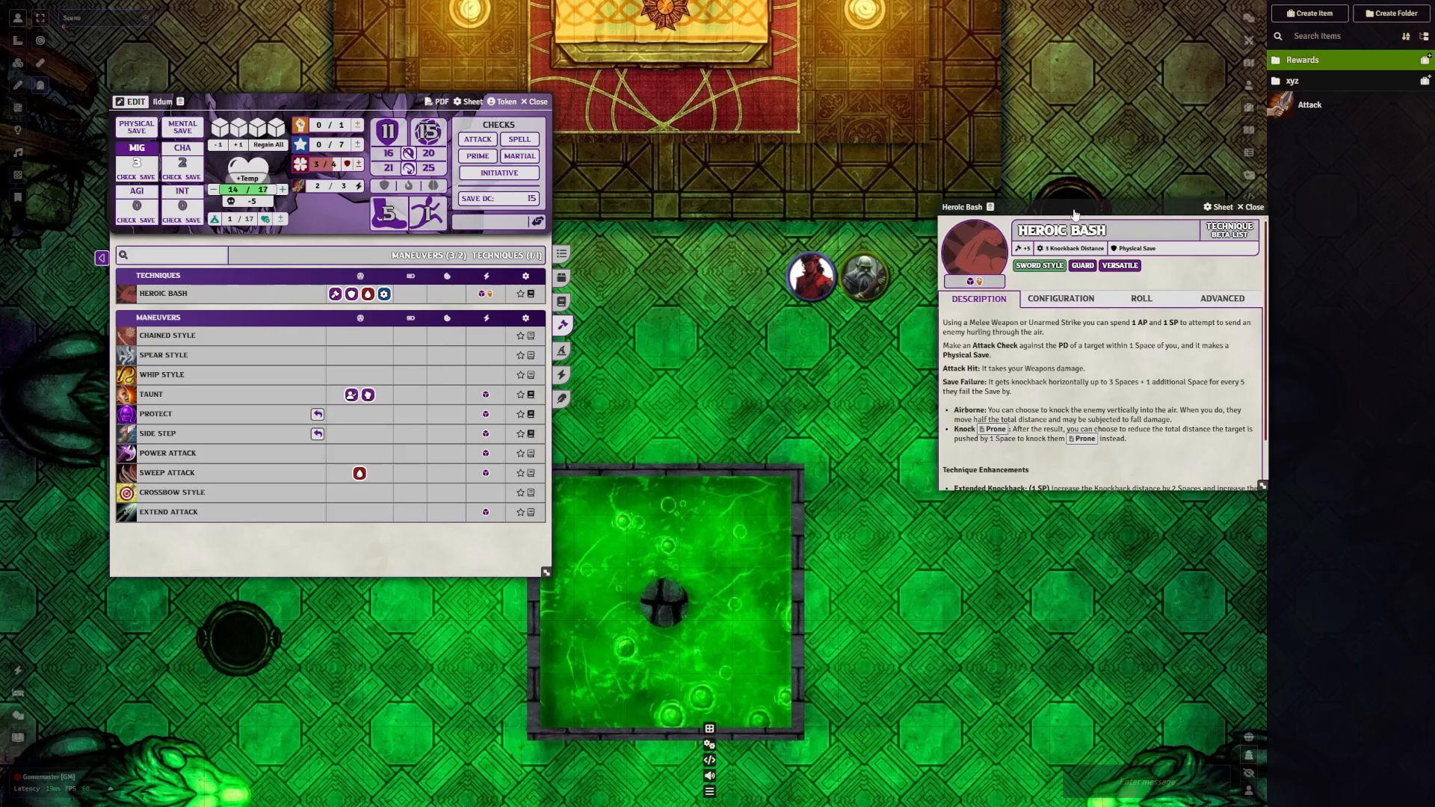
pyautogui.click(1059, 300)
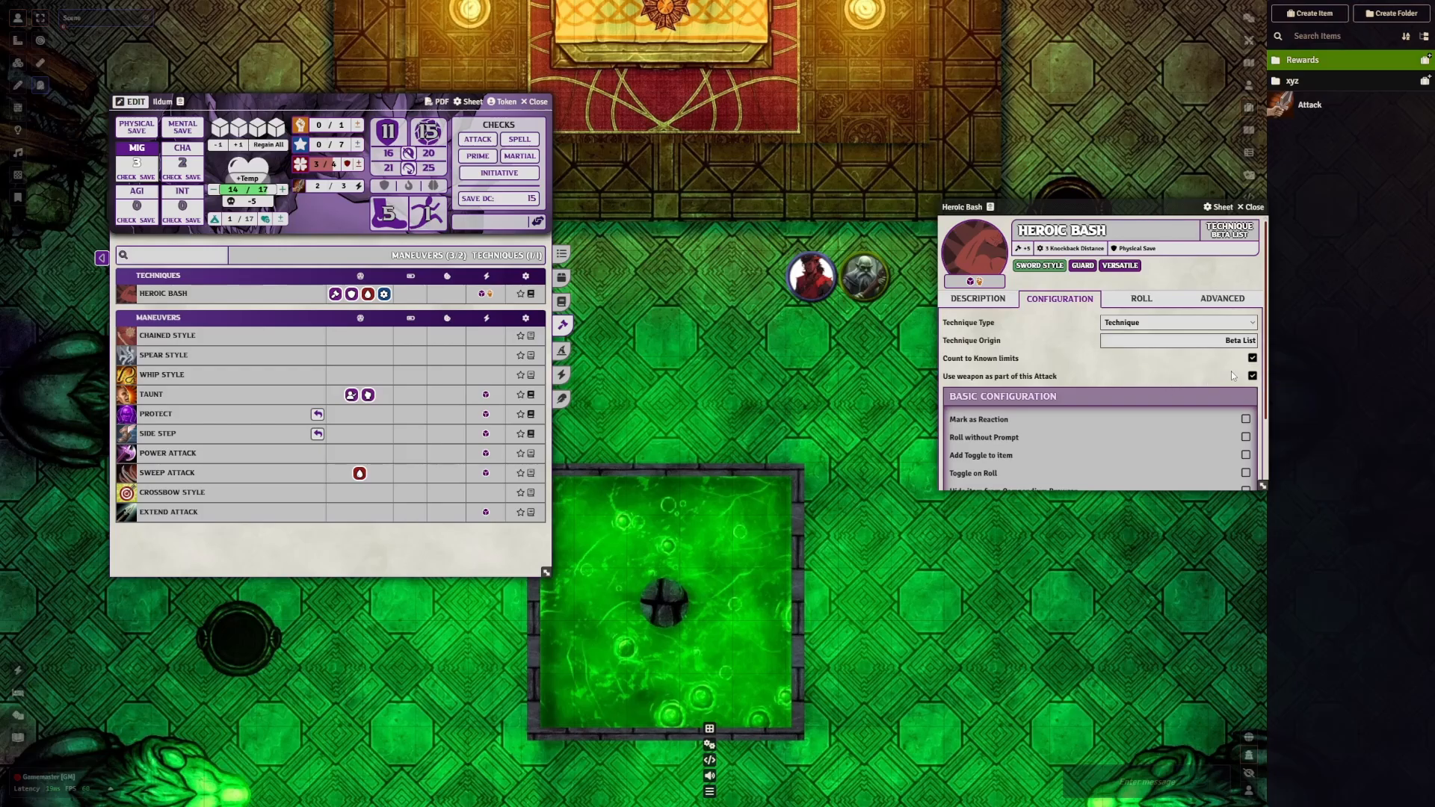
pyautogui.click(978, 298)
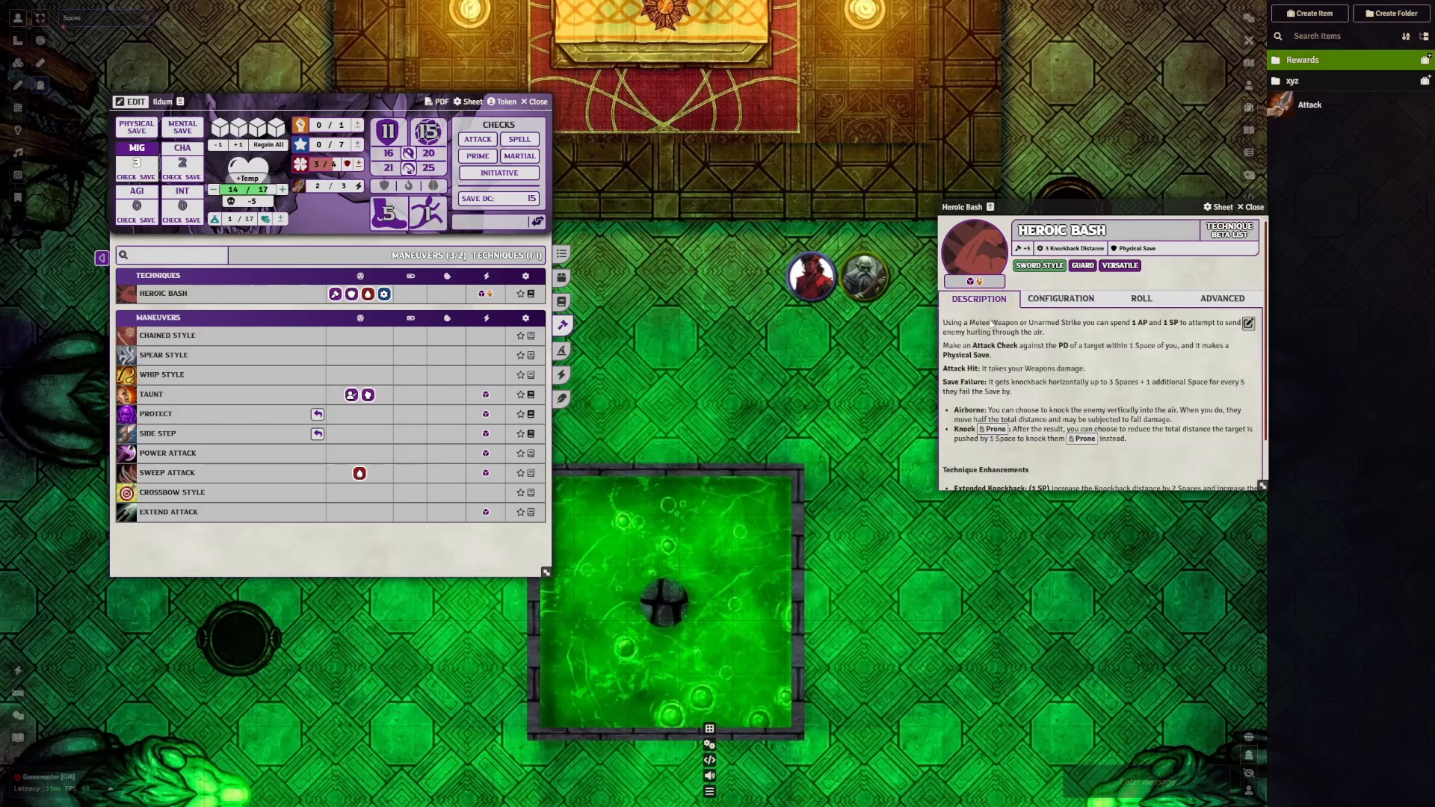
pyautogui.moveTo(948, 324); pyautogui.dragTo(1045, 325)
pyautogui.click(1077, 327)
pyautogui.click(1086, 325)
pyautogui.click(1050, 299)
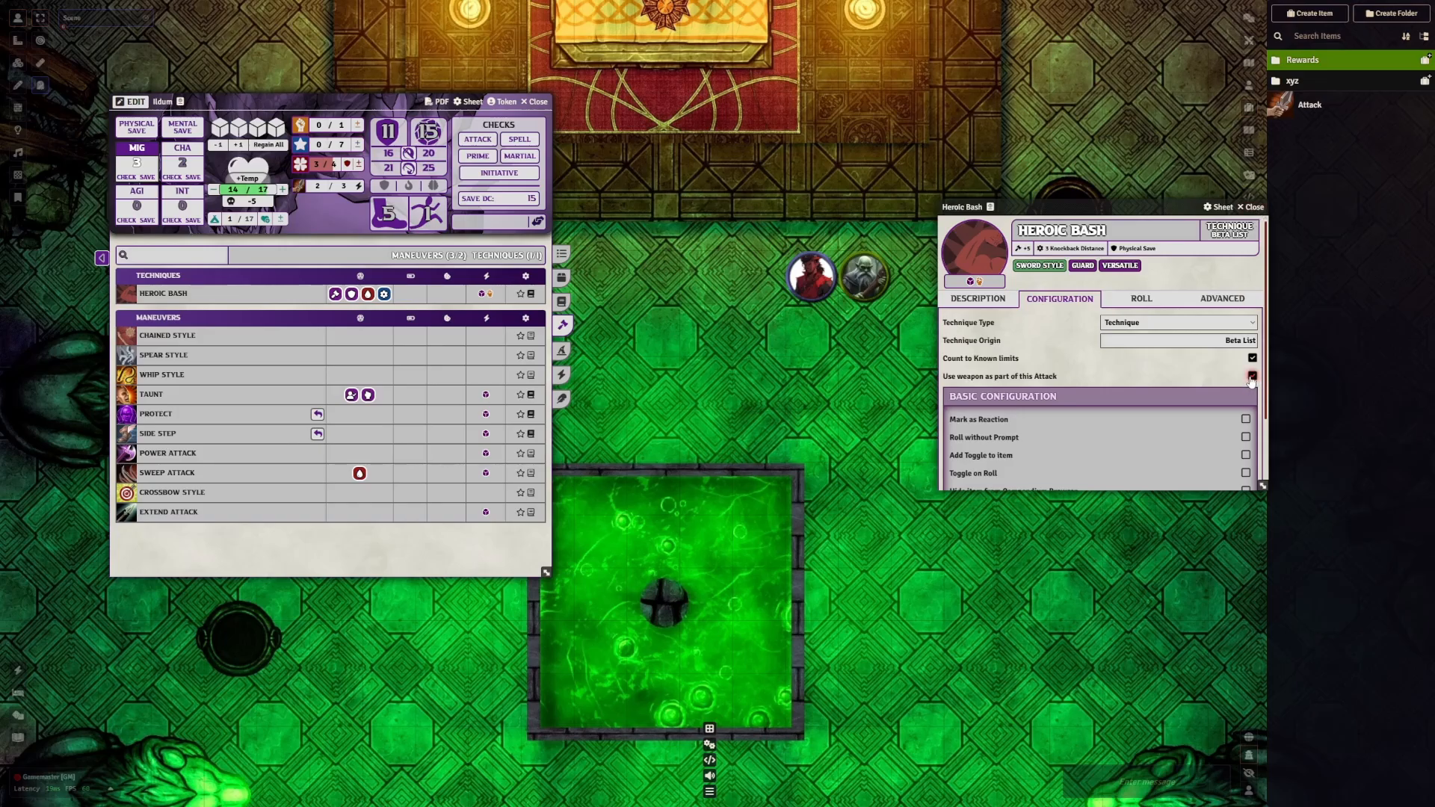
pyautogui.press('Escape')
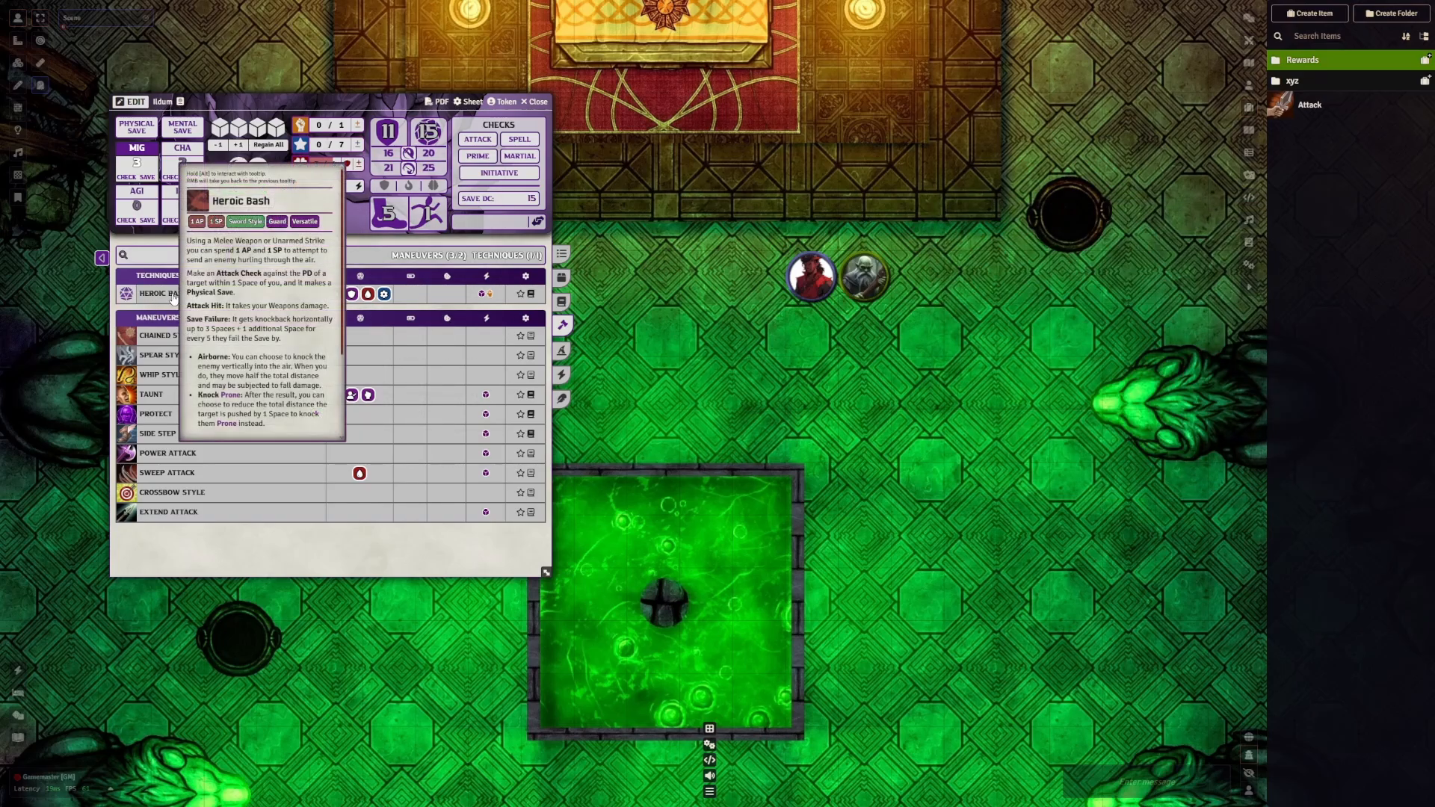
# Open the Heroic Bash roll dialog and switch between Hand Axe and Longsword, ending with Longsword chosen
pyautogui.click(172, 297)
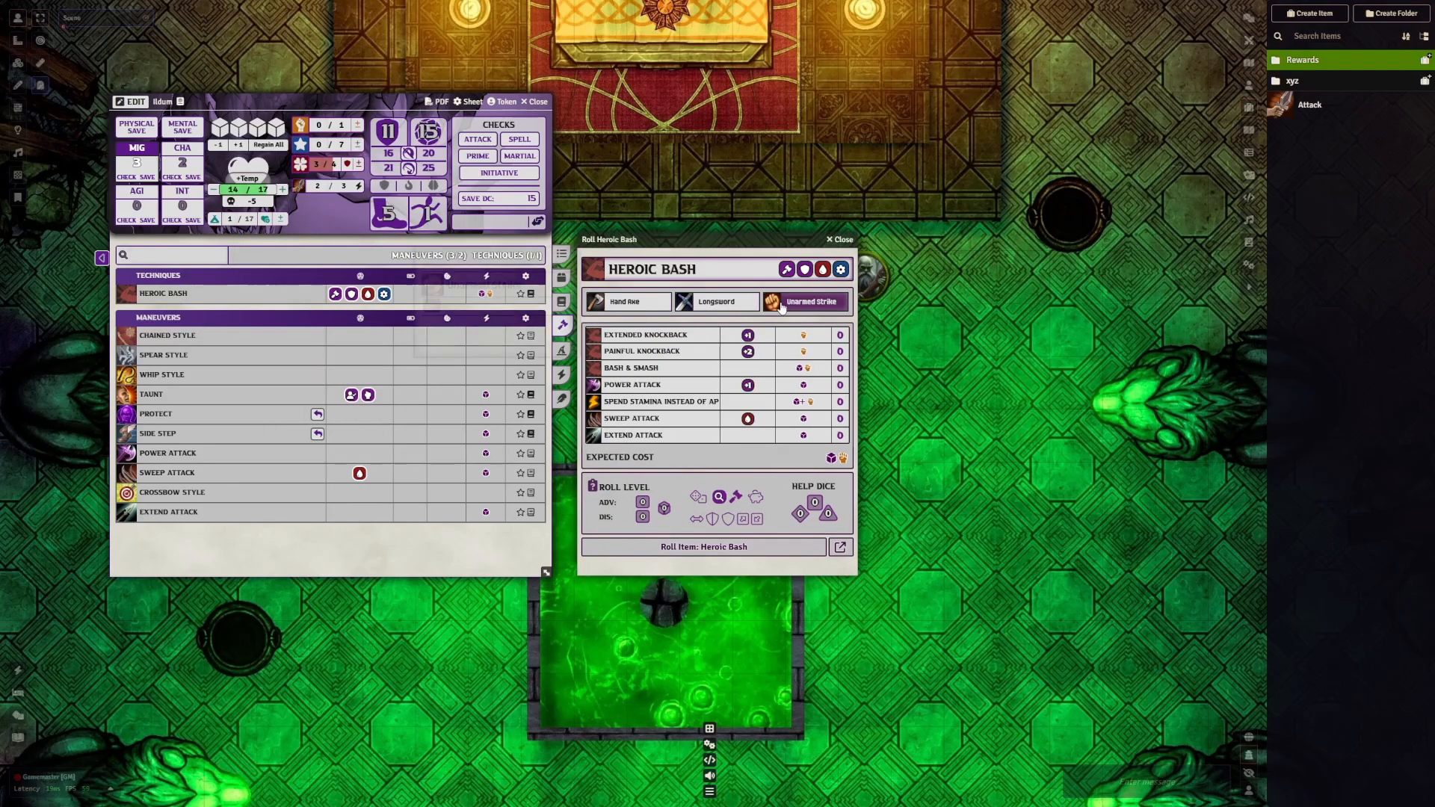
pyautogui.click(716, 302)
pyautogui.click(634, 305)
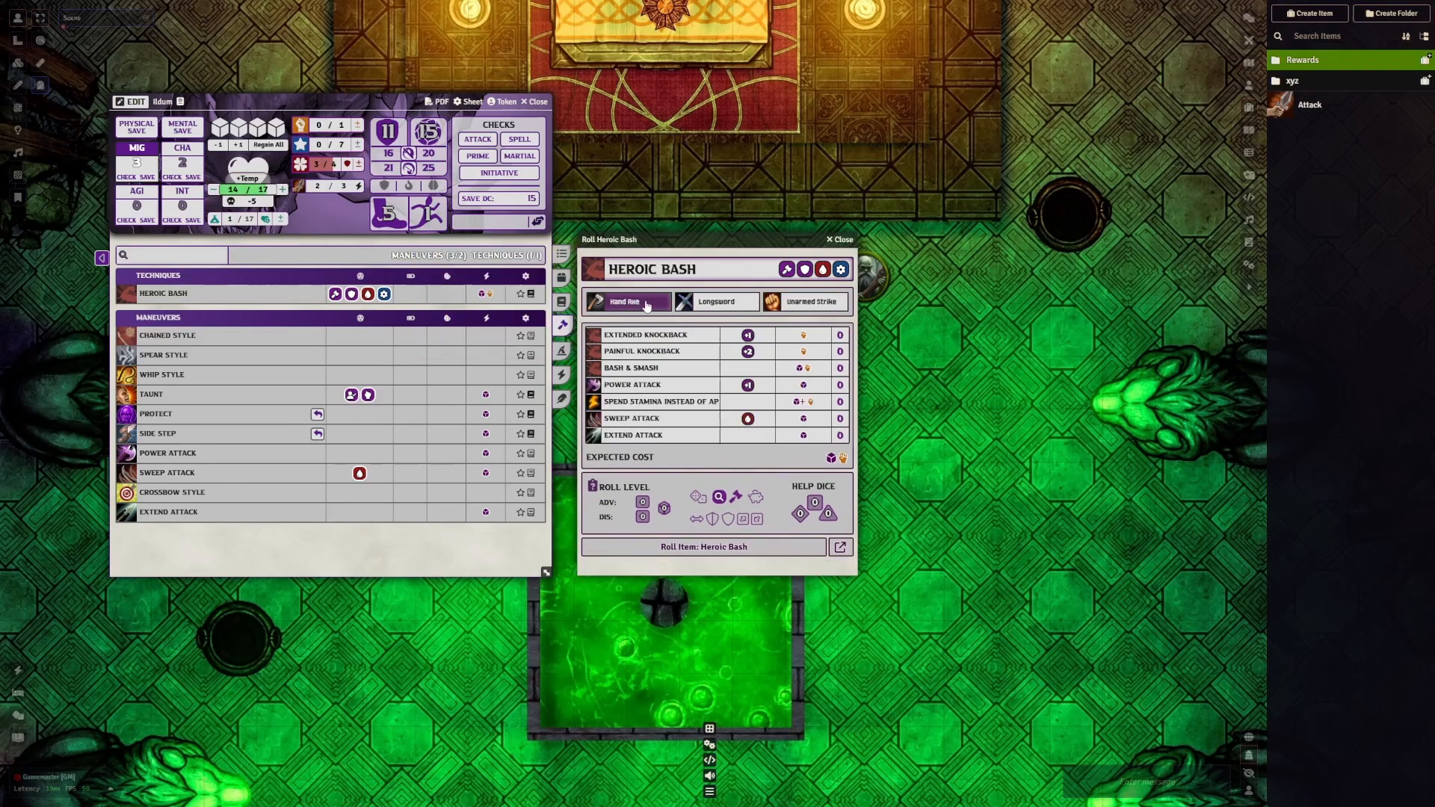
pyautogui.click(694, 306)
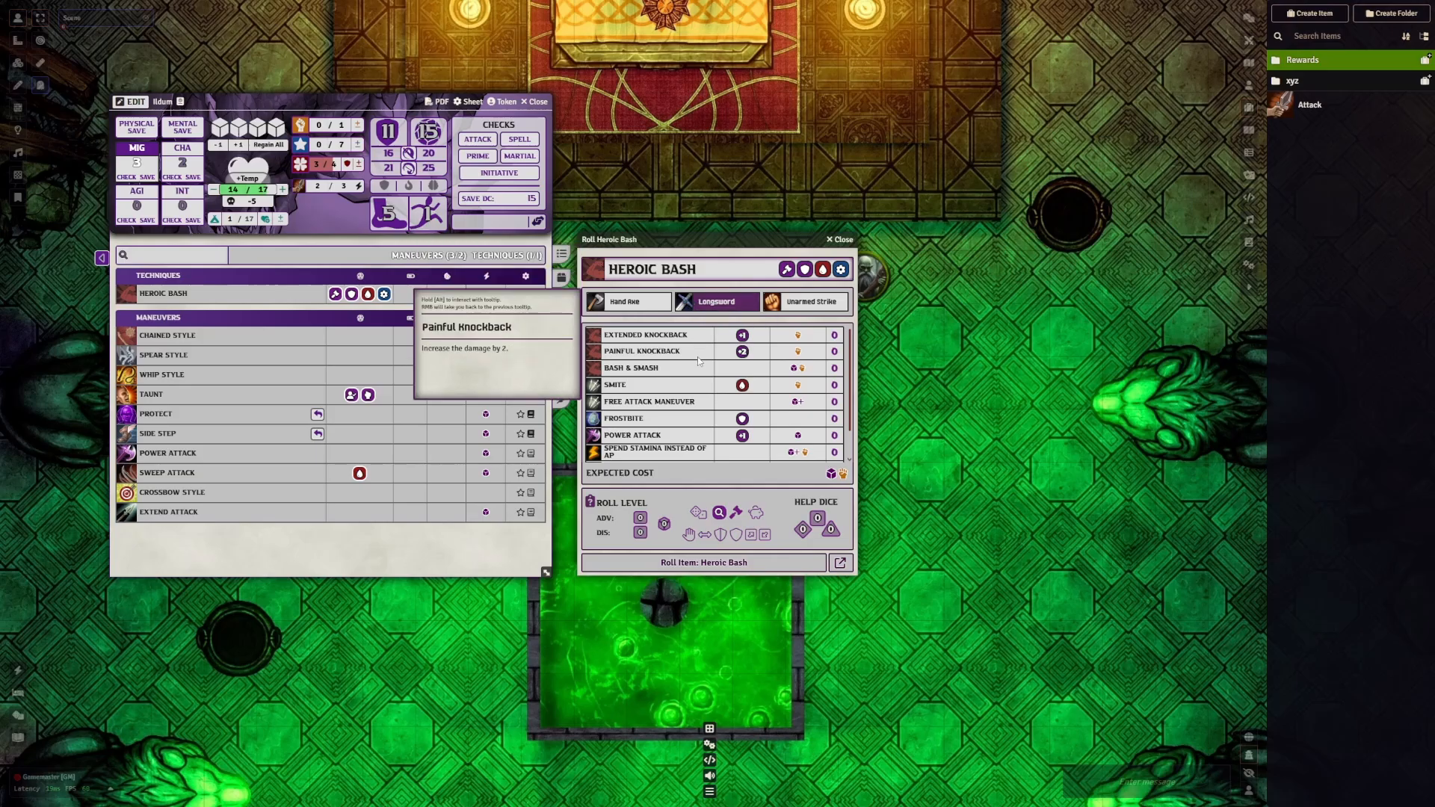
# Inspect the Longsword's enhancements such as Smite and Free Attack Maneuver, compare them with Hand Axe's, and close the roll dialog
pyautogui.moveTo(609, 388)
pyautogui.moveTo(643, 406)
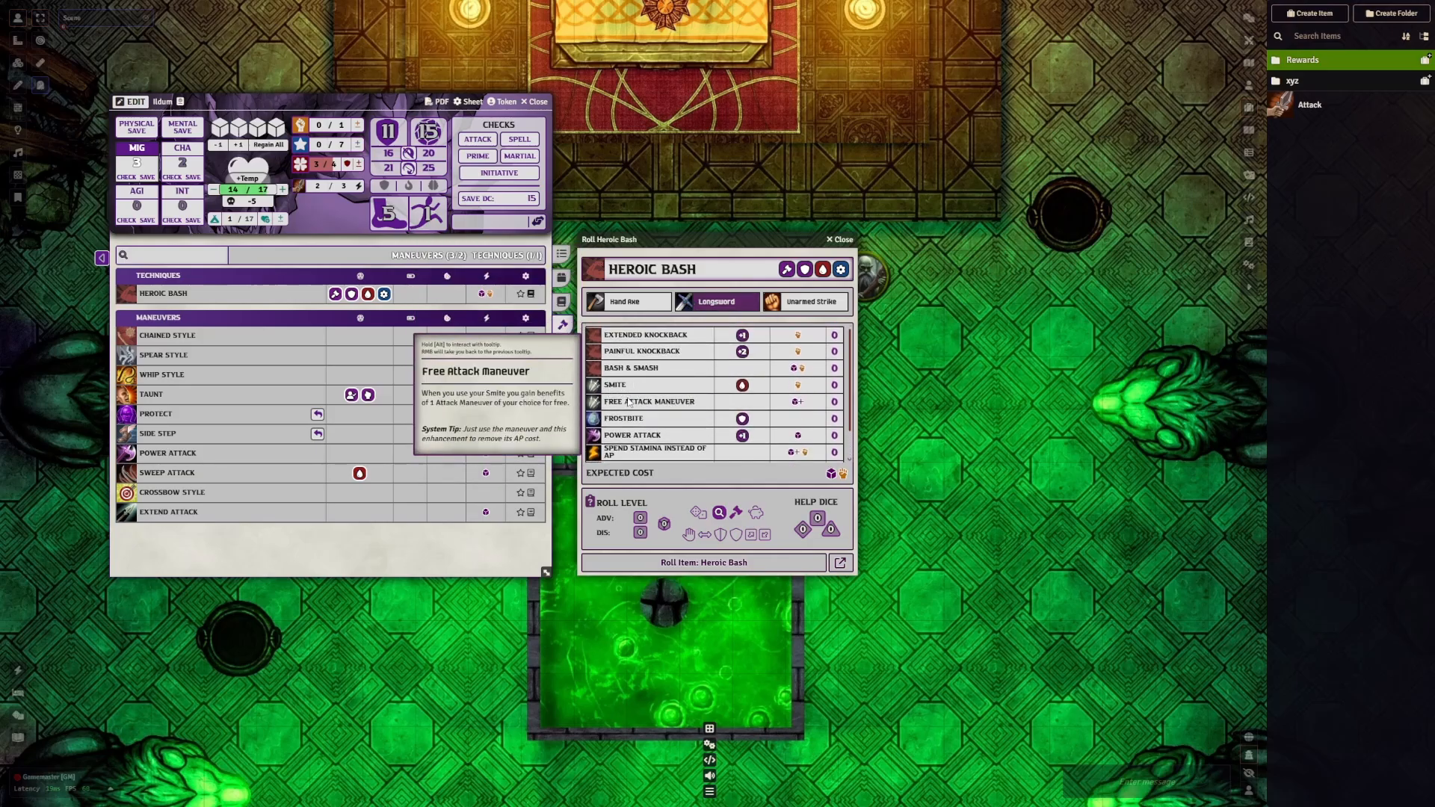
pyautogui.moveTo(725, 308)
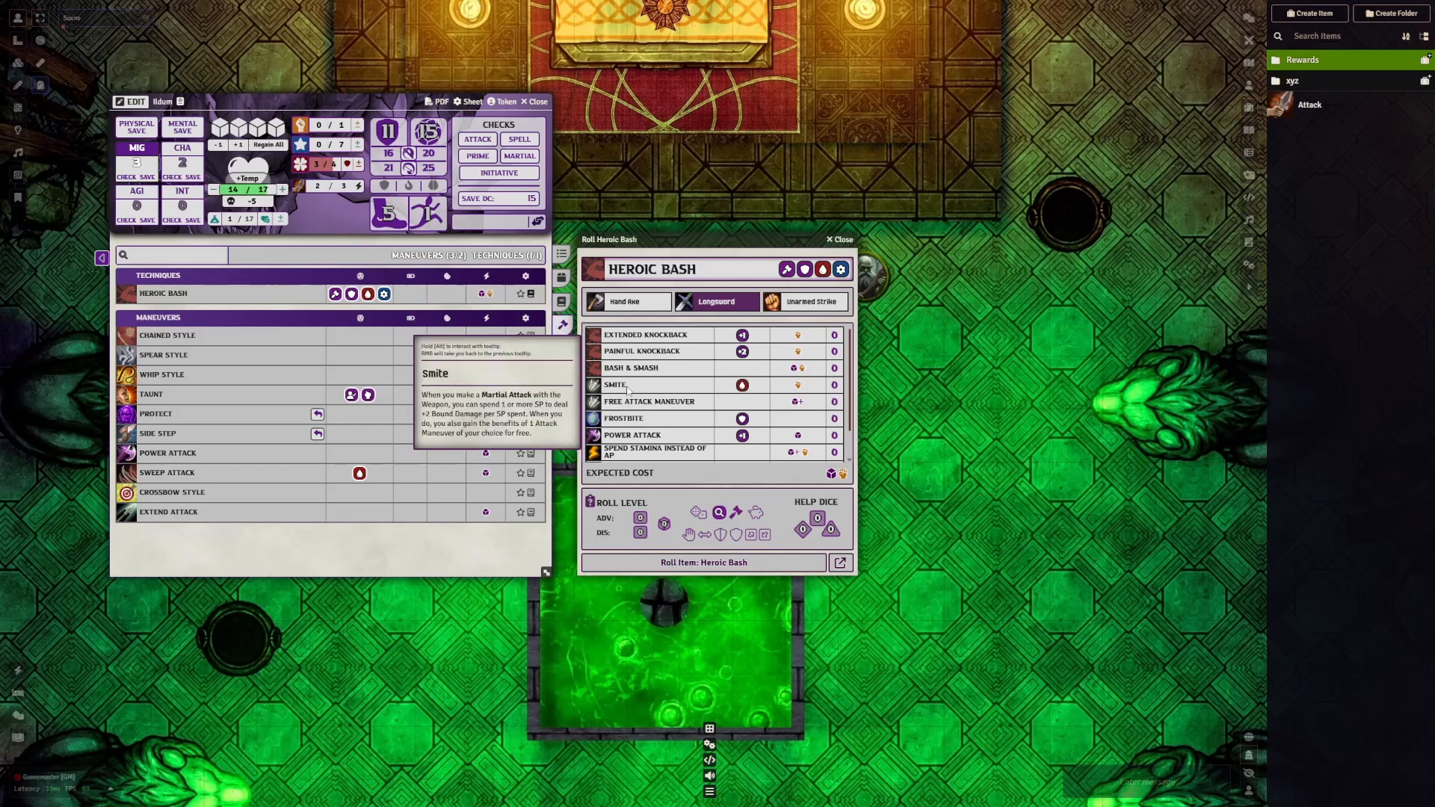
pyautogui.scroll(-1, 648, 418)
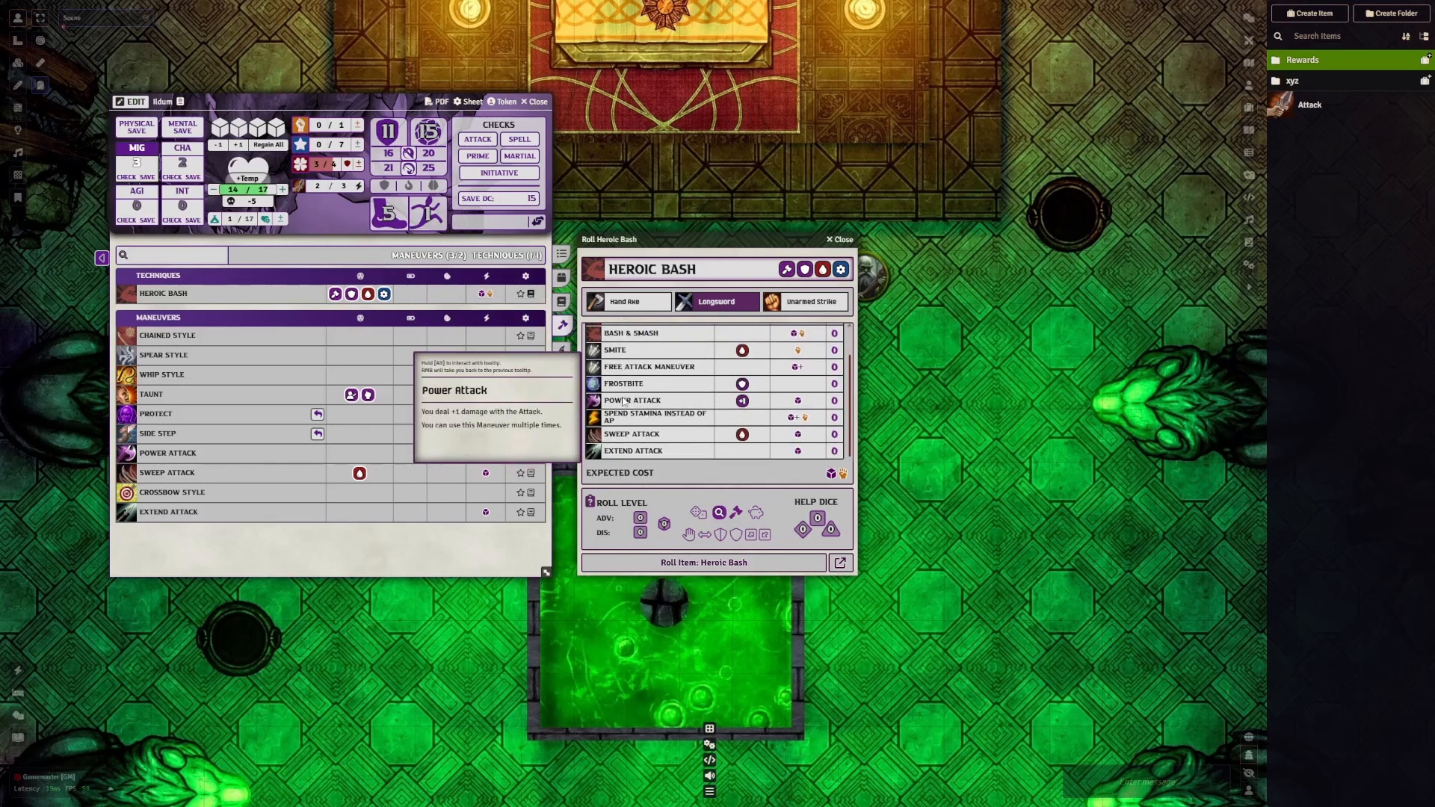
pyautogui.scroll(1, 647, 407)
pyautogui.moveTo(642, 307)
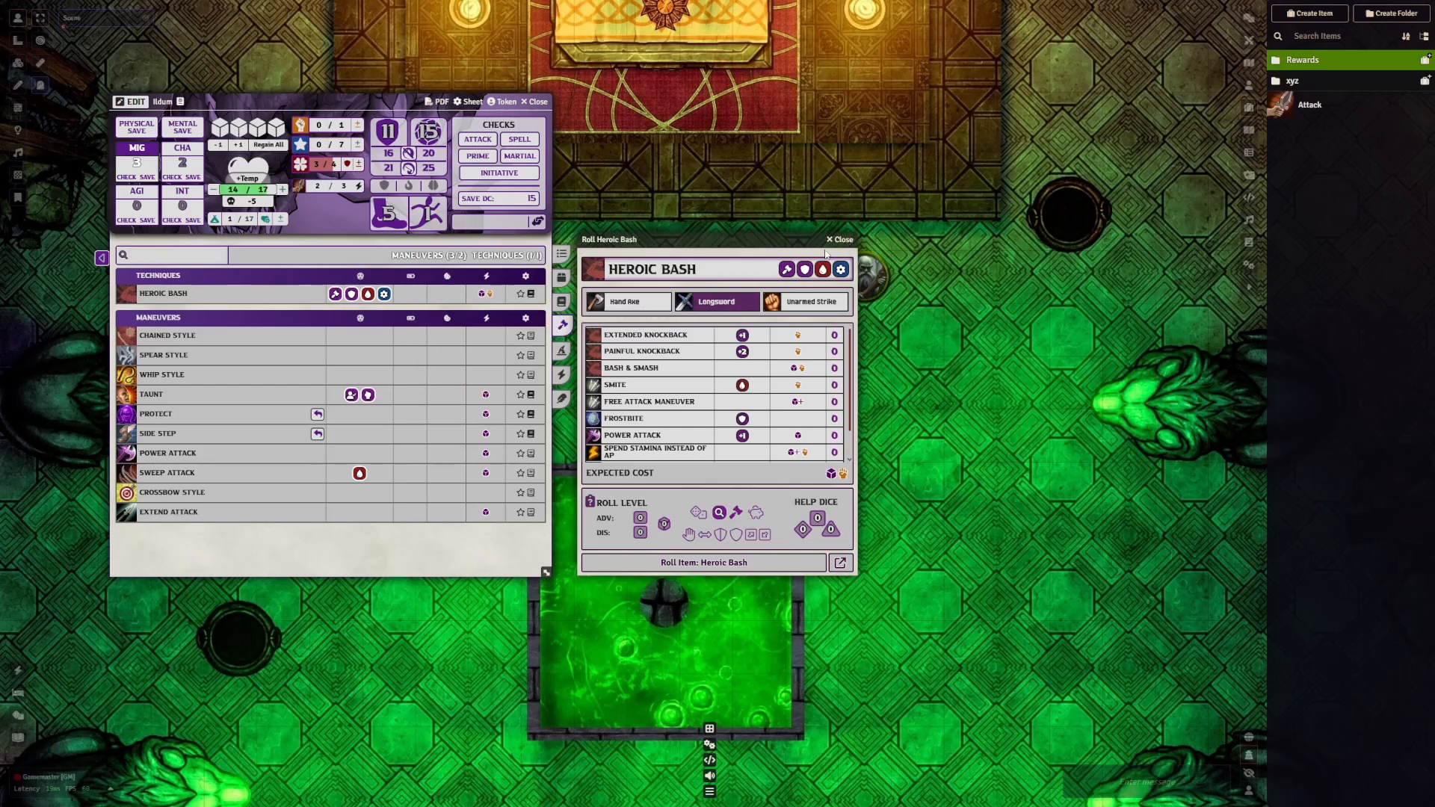
pyautogui.click(729, 304)
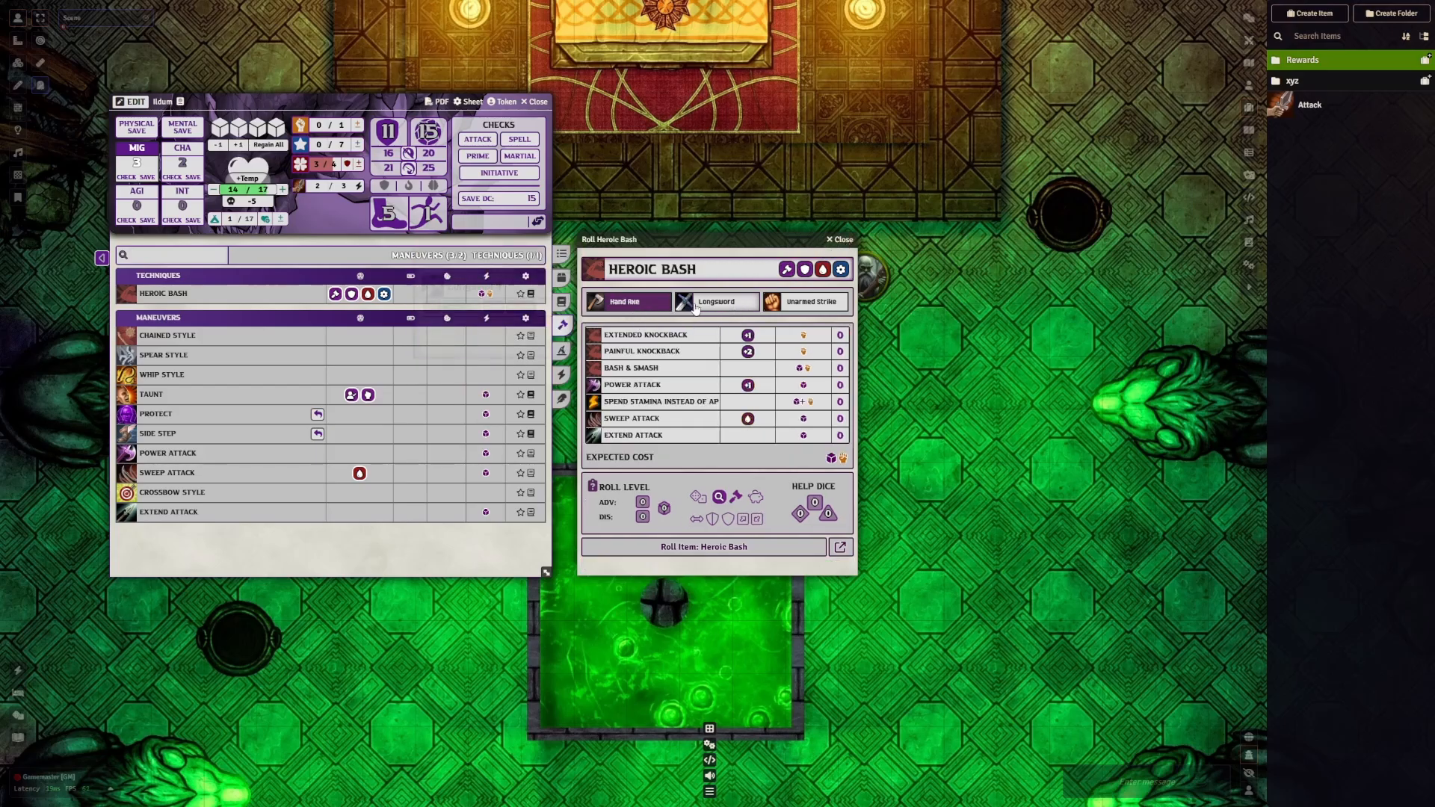
pyautogui.click(736, 305)
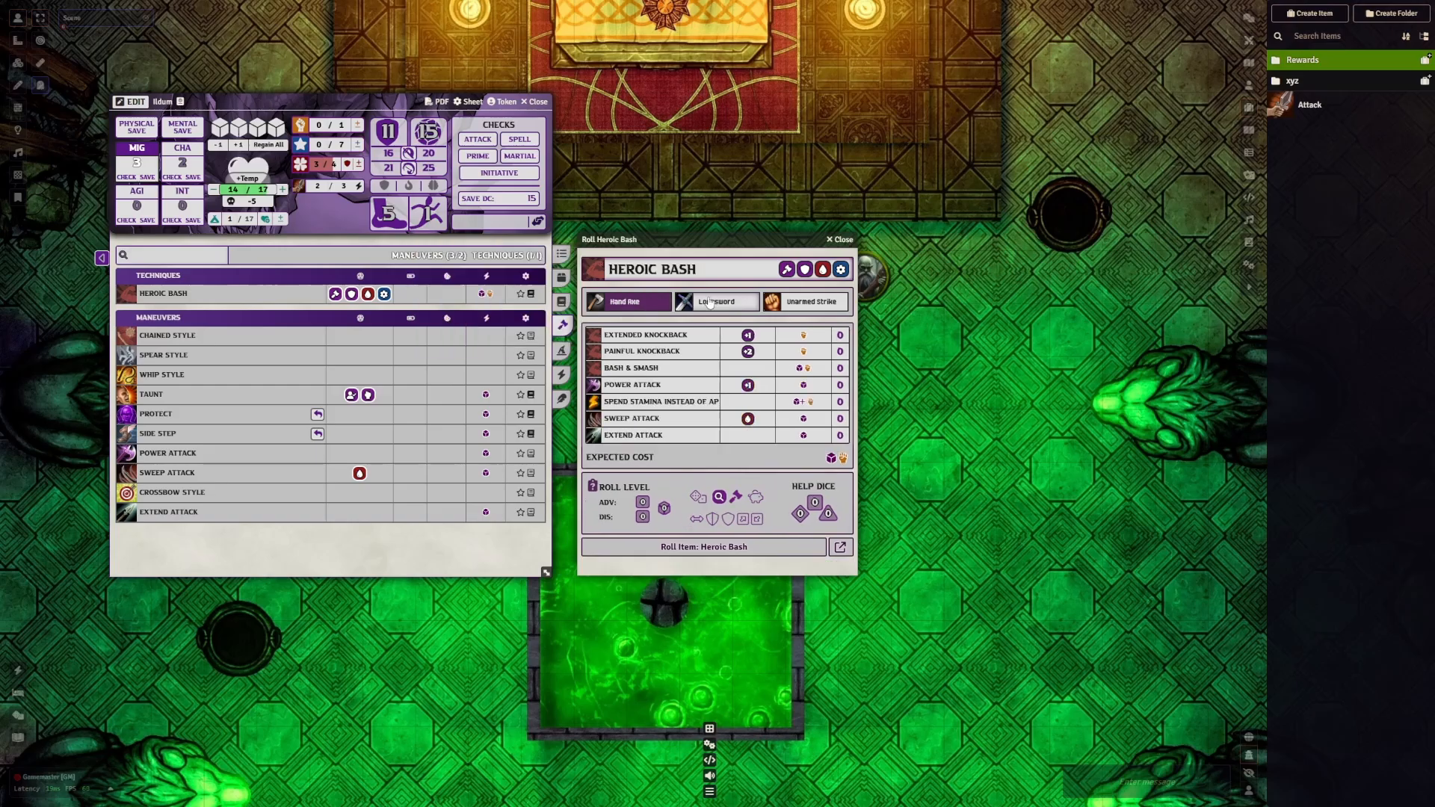
pyautogui.click(850, 243)
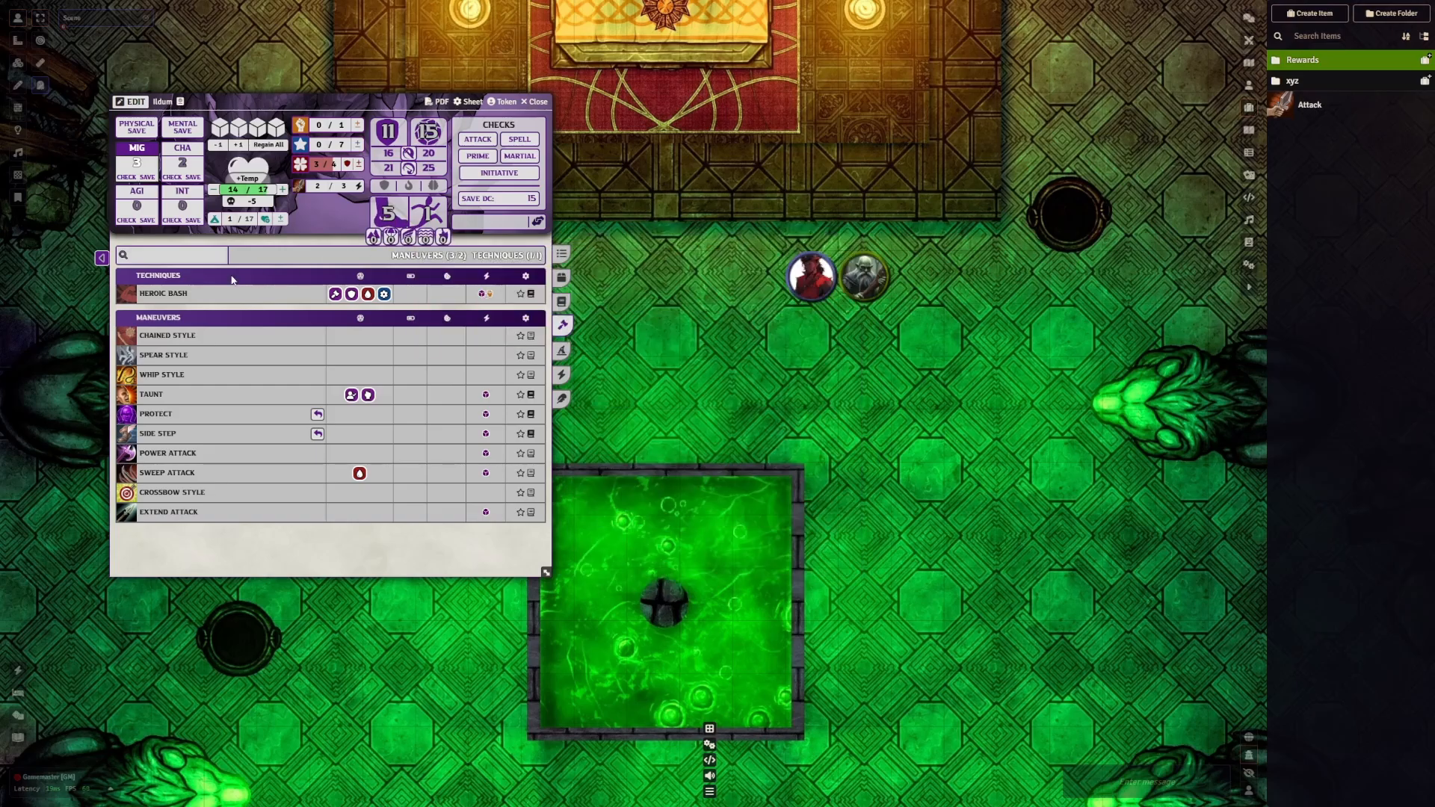
# Open the Heroic Taunt technique's roll details and arrange its sheet beside the character sheet
pyautogui.click(189, 292)
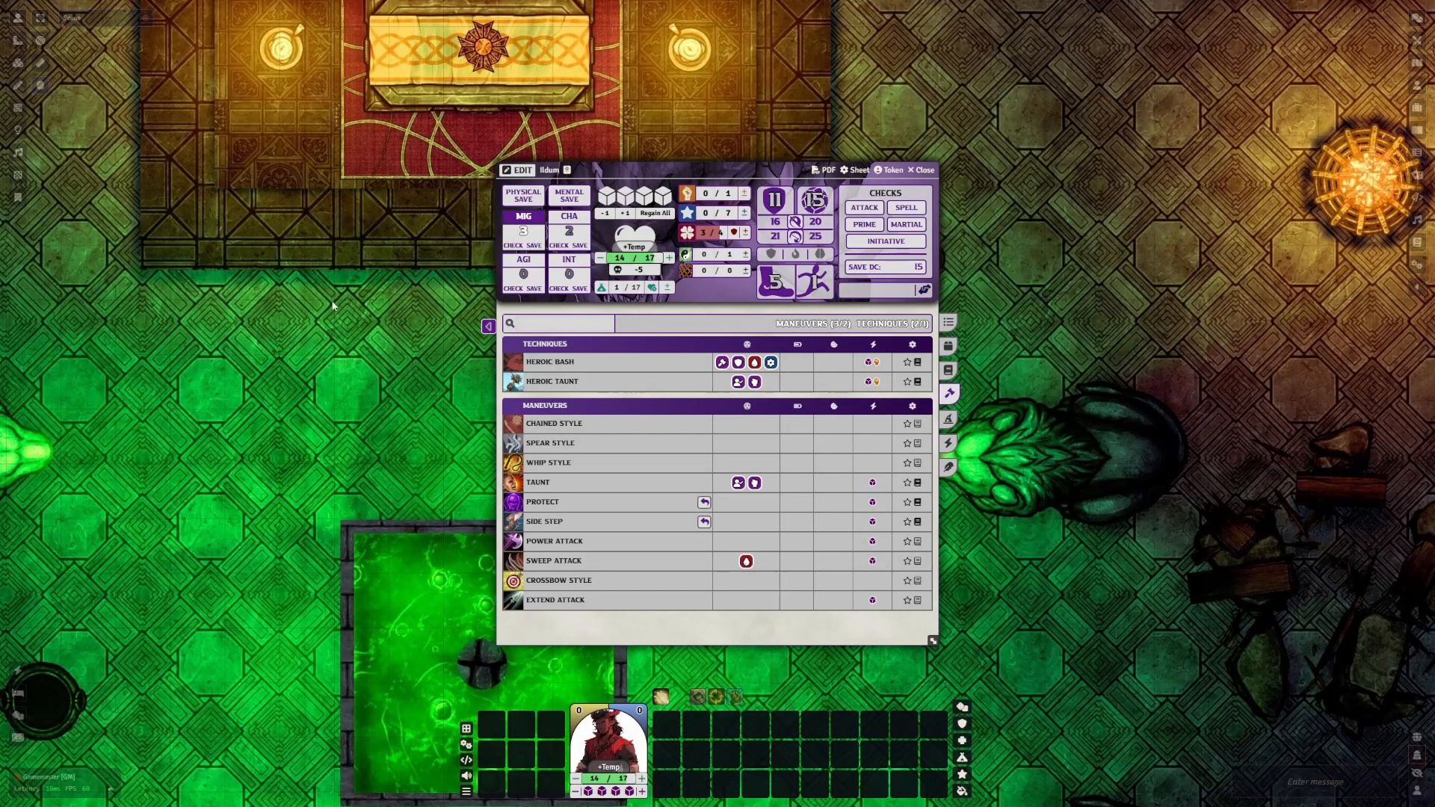
pyautogui.moveTo(569, 385)
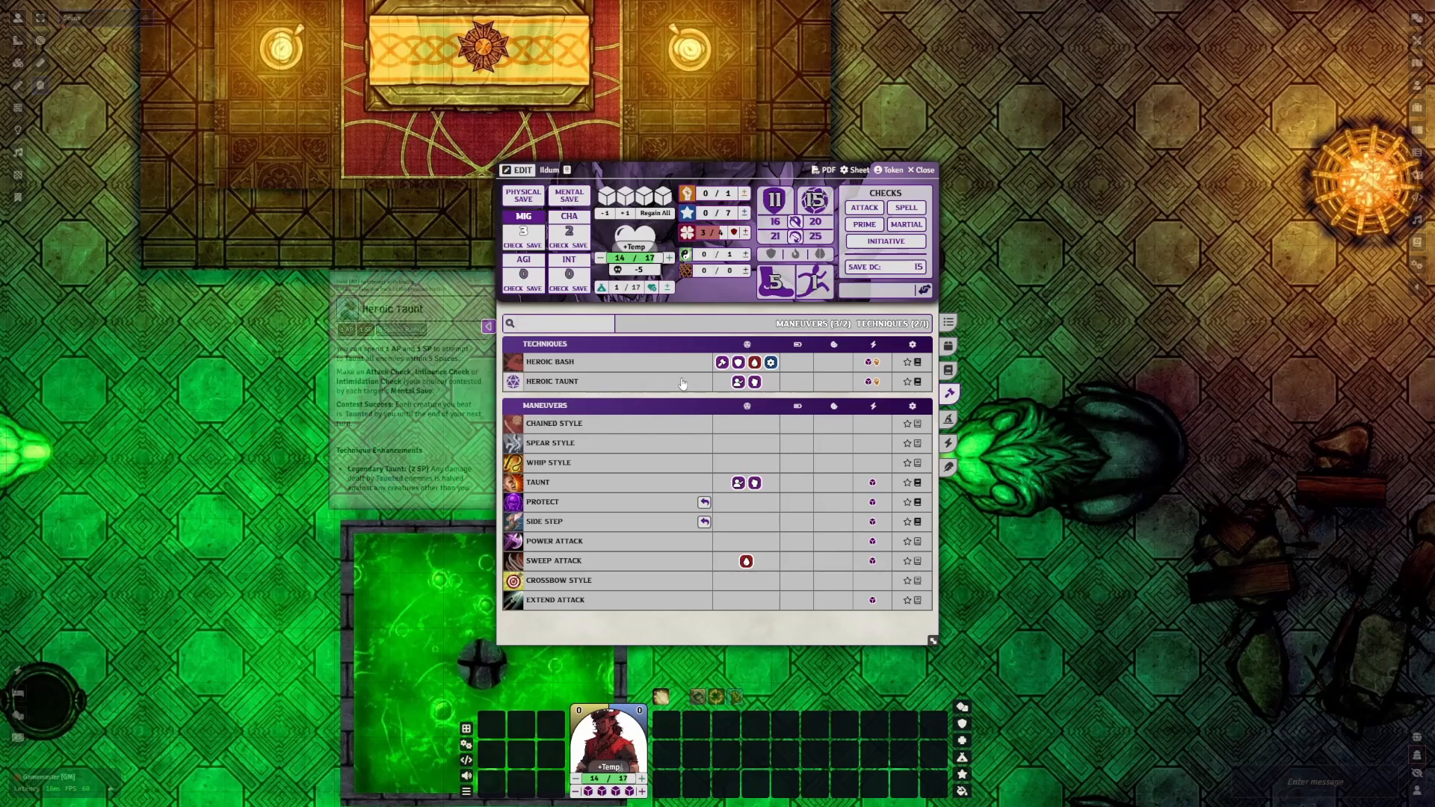
pyautogui.click(569, 383)
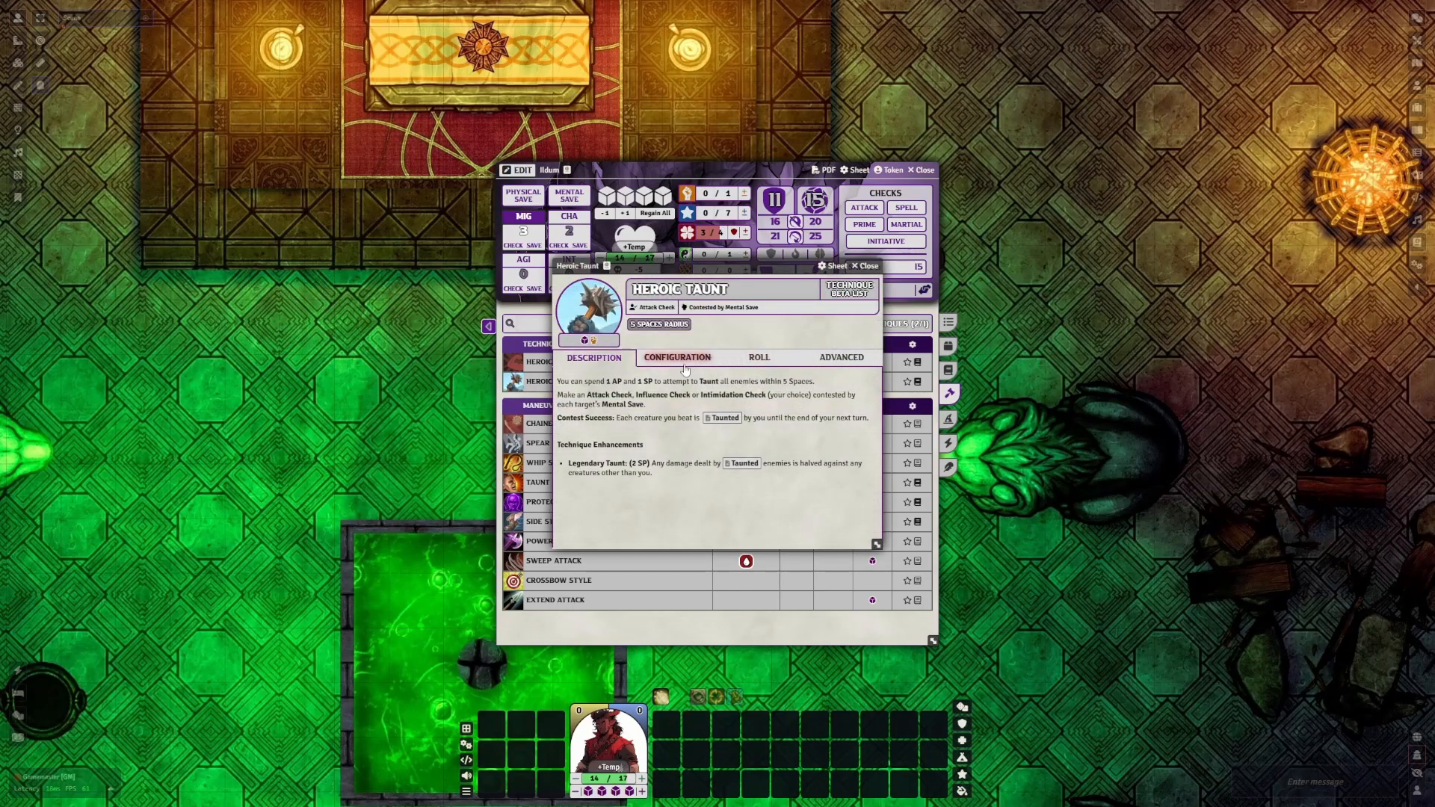
pyautogui.click(677, 358)
pyautogui.click(759, 357)
pyautogui.moveTo(700, 266); pyautogui.dragTo(291, 162)
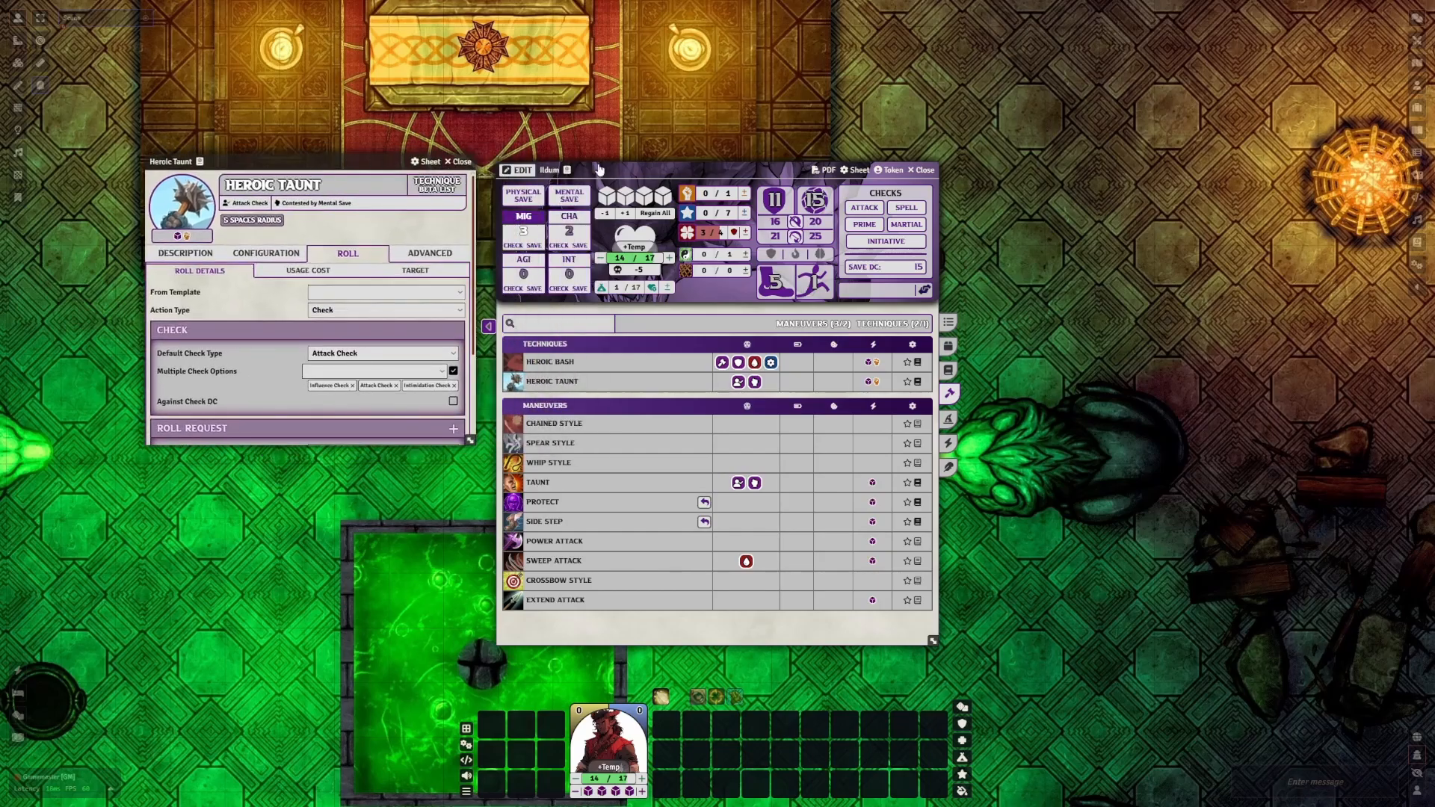
pyautogui.moveTo(664, 174); pyautogui.dragTo(909, 145)
pyautogui.moveTo(241, 167); pyautogui.dragTo(386, 111)
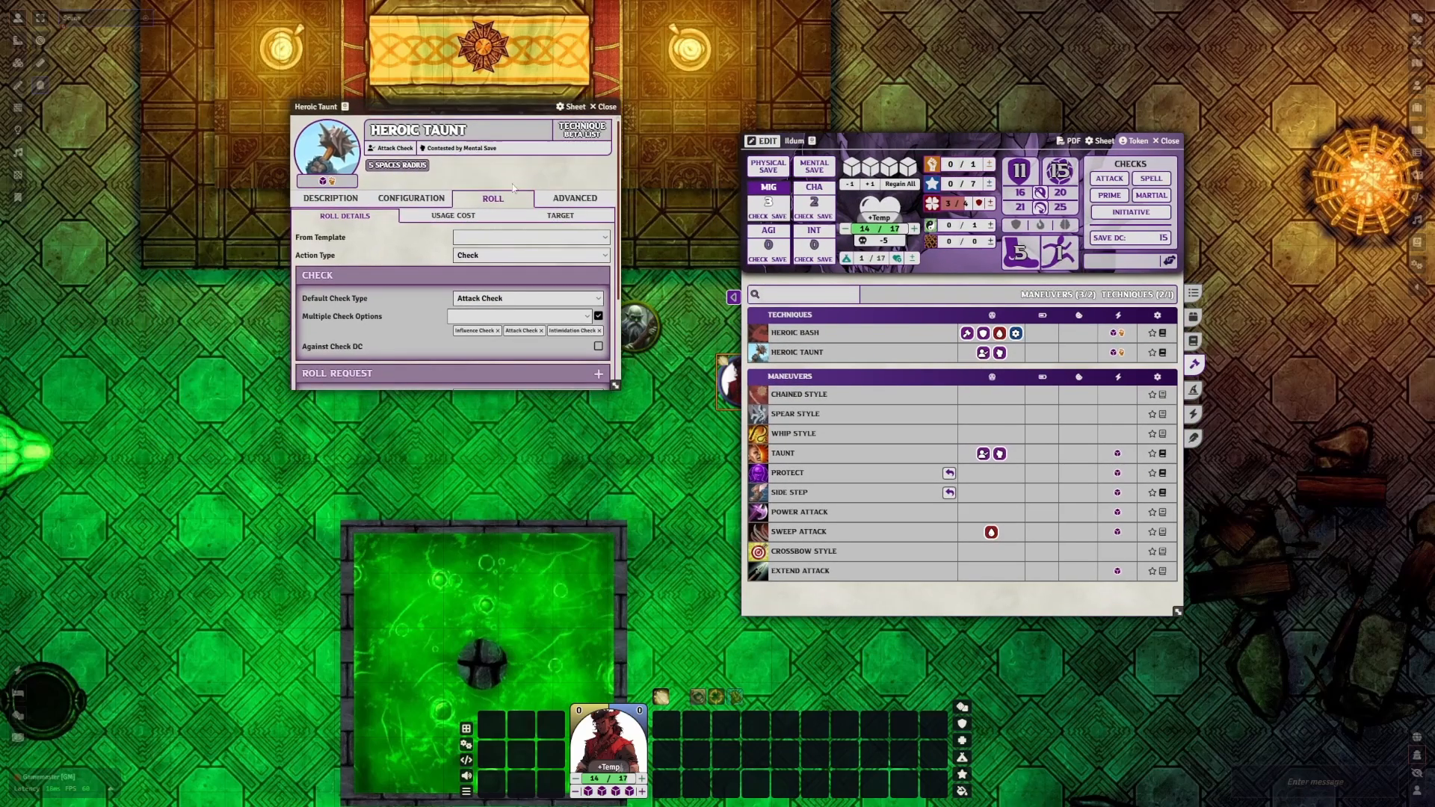
# Inspect the Action Type and Default Check Type choices in Heroic Taunt's roll details
pyautogui.click(477, 257)
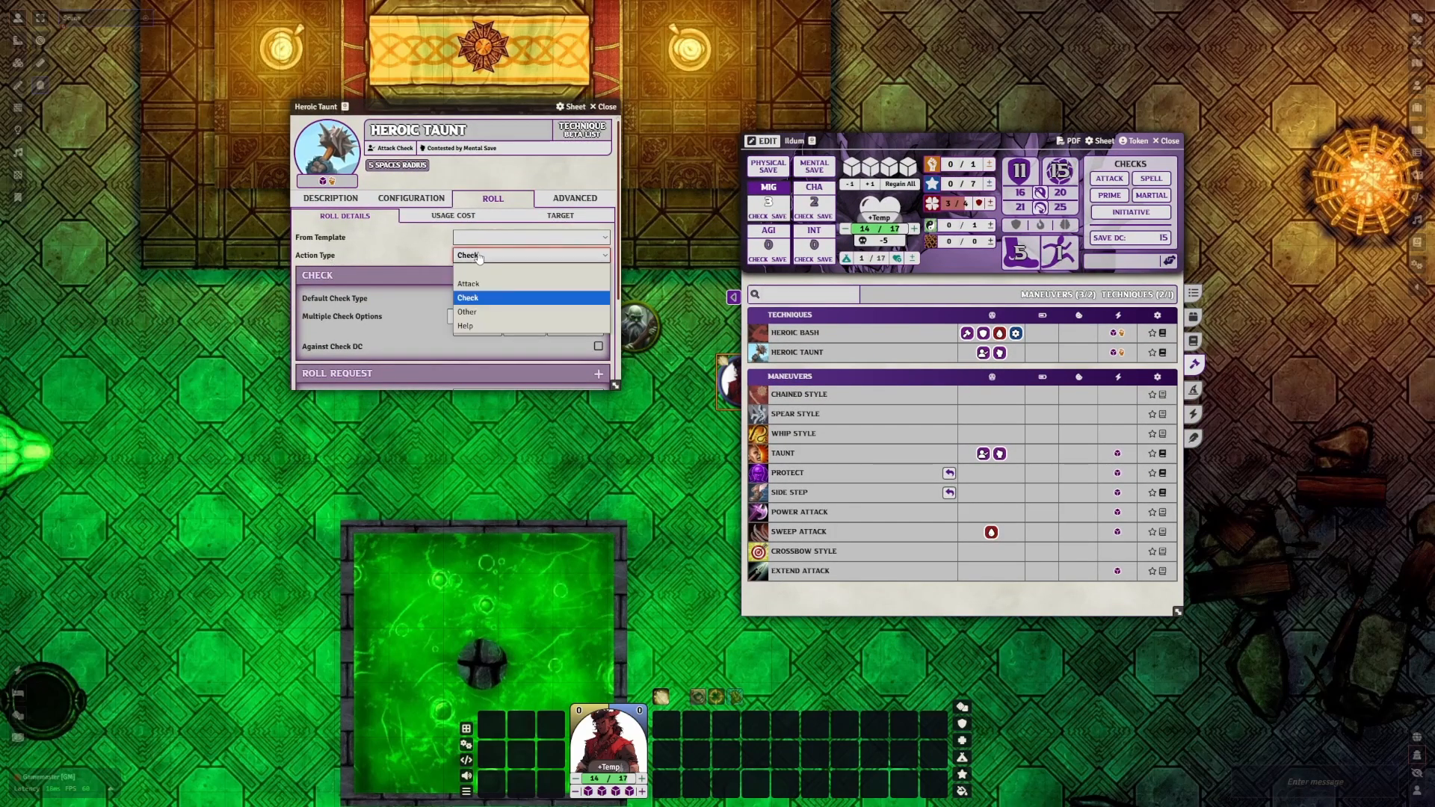
pyautogui.click(480, 256)
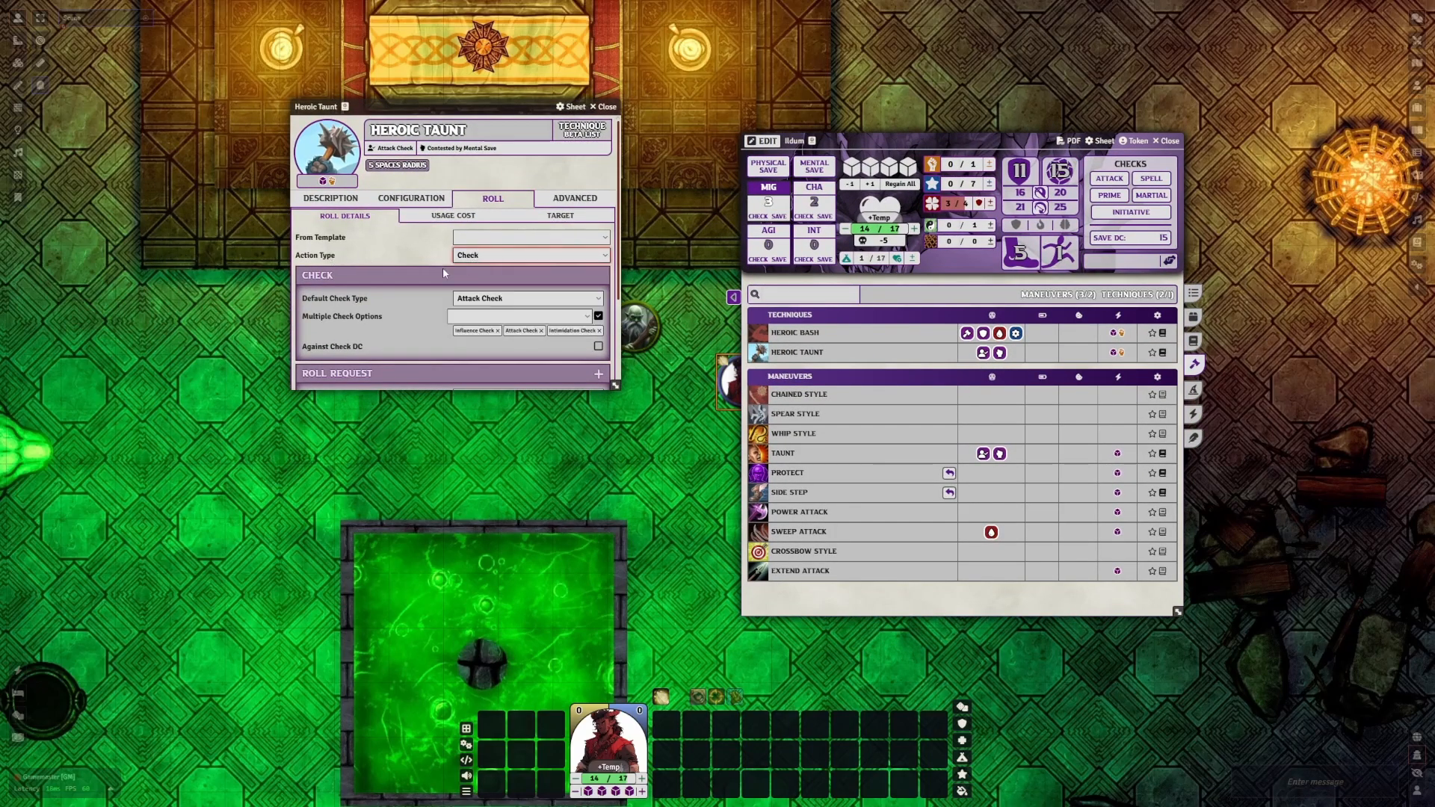
pyautogui.click(491, 299)
pyautogui.click(492, 300)
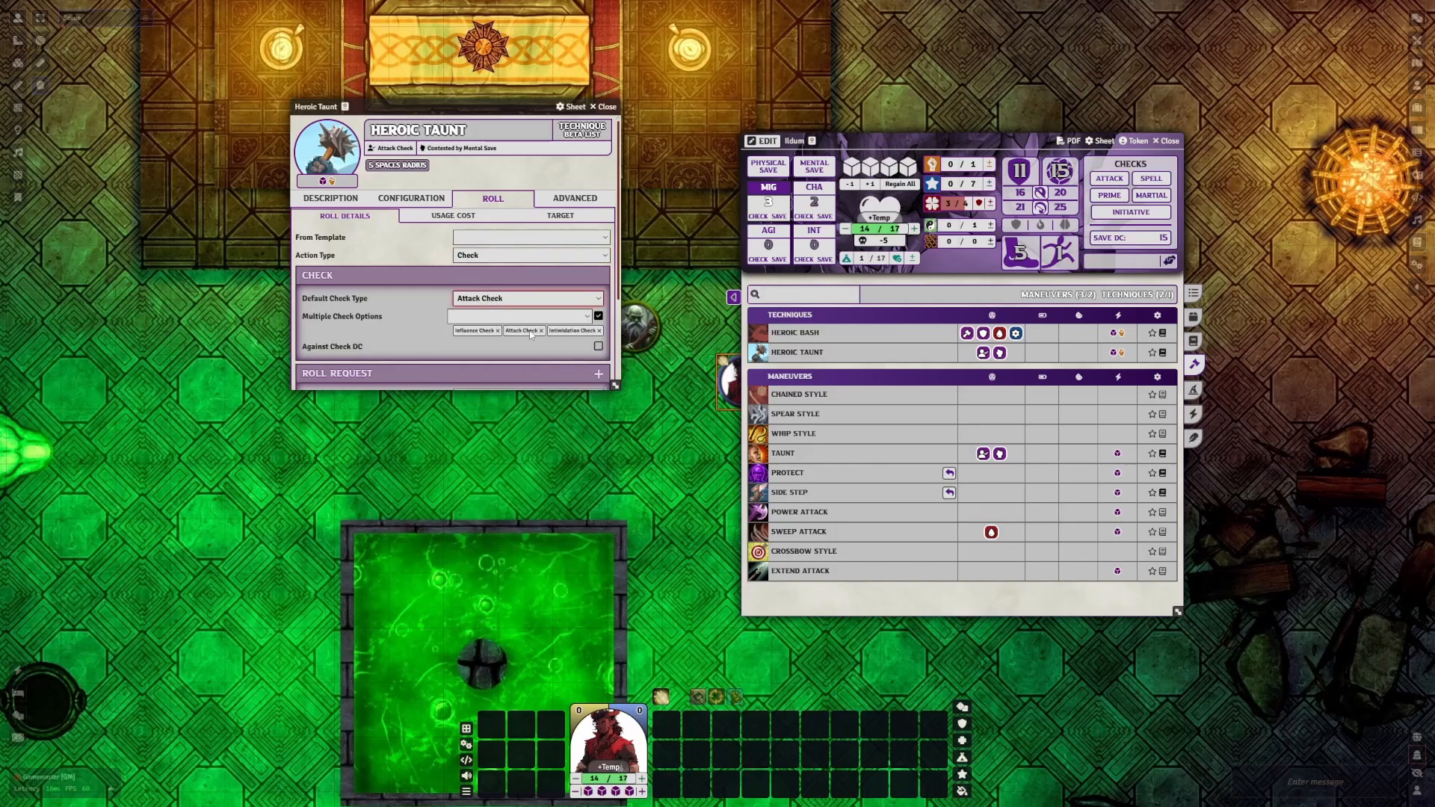
# Open the Heroic Taunt roll dialog, view its selectable check types, and close the dialog
pyautogui.click(759, 352)
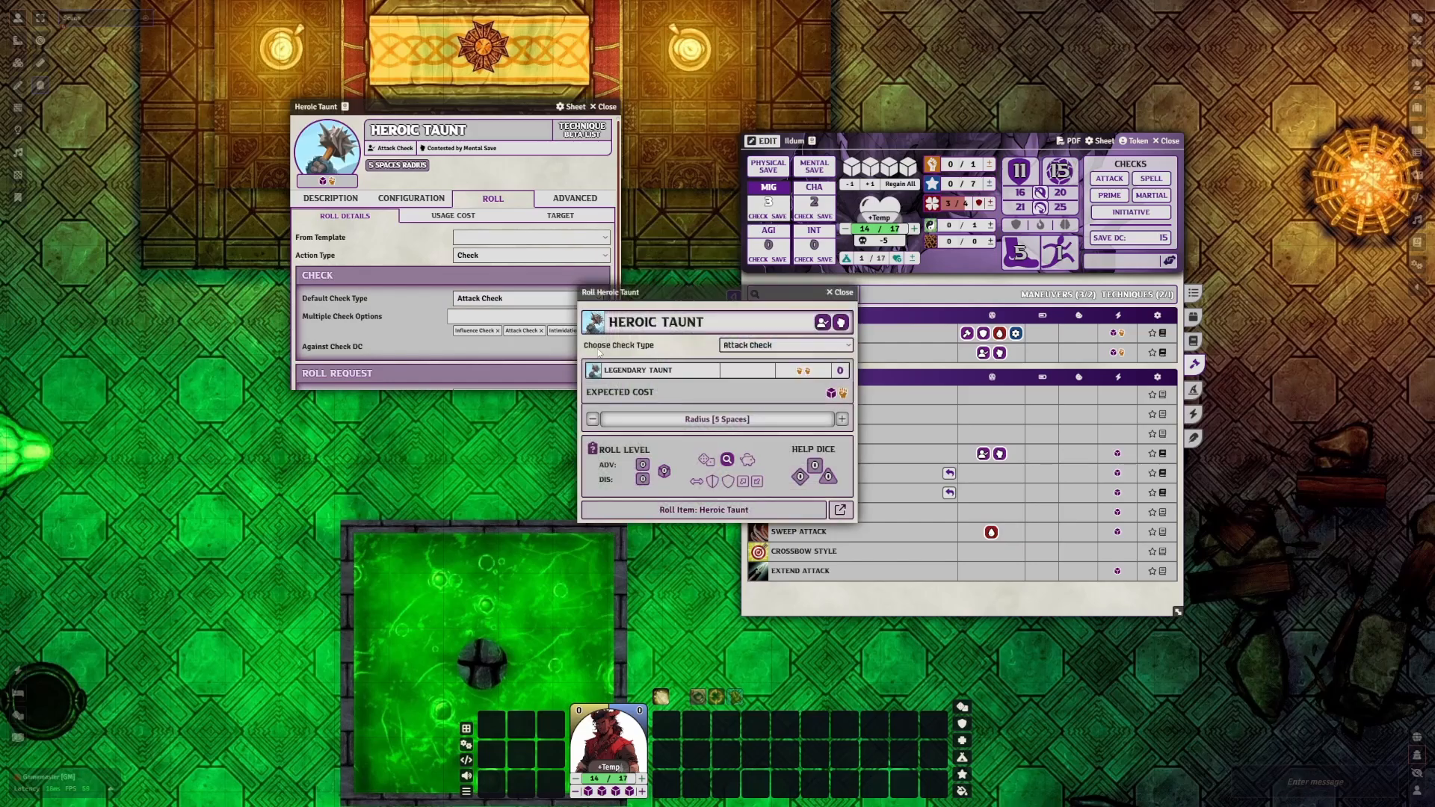
pyautogui.click(774, 346)
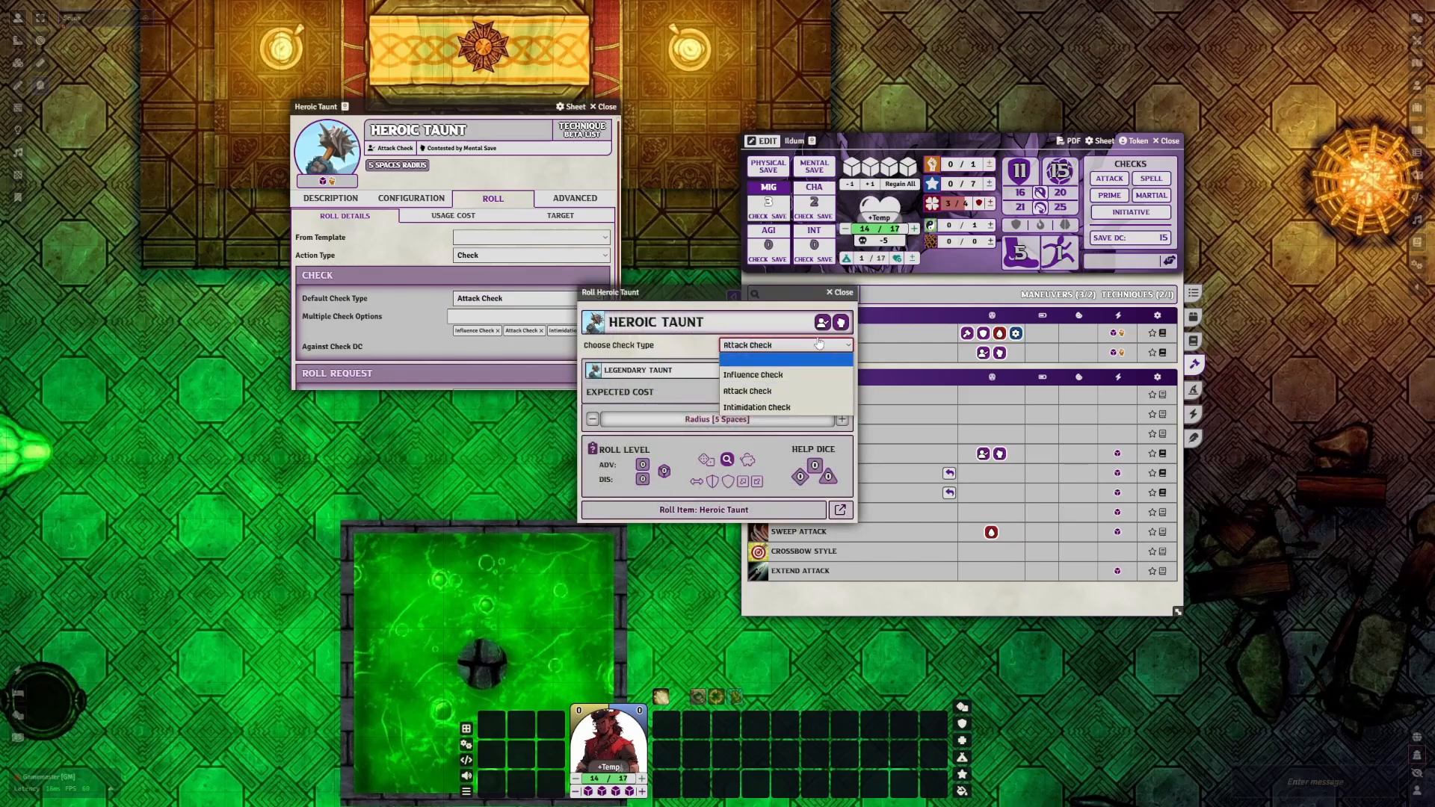
pyautogui.click(844, 293)
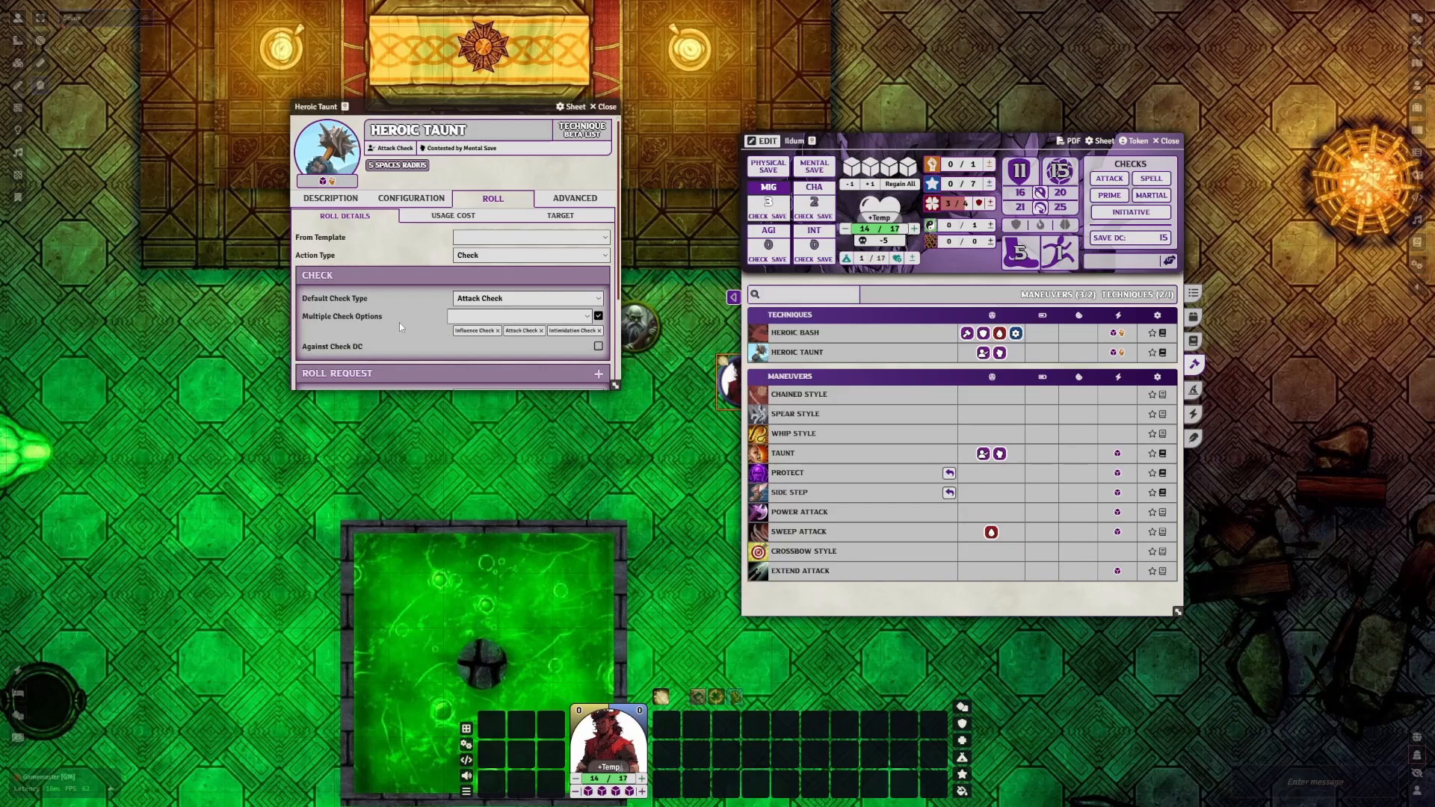
# Enable Against Check DC for Heroic Taunt to view its difficulty options, and disable it again
pyautogui.scroll(-3, 399, 322)
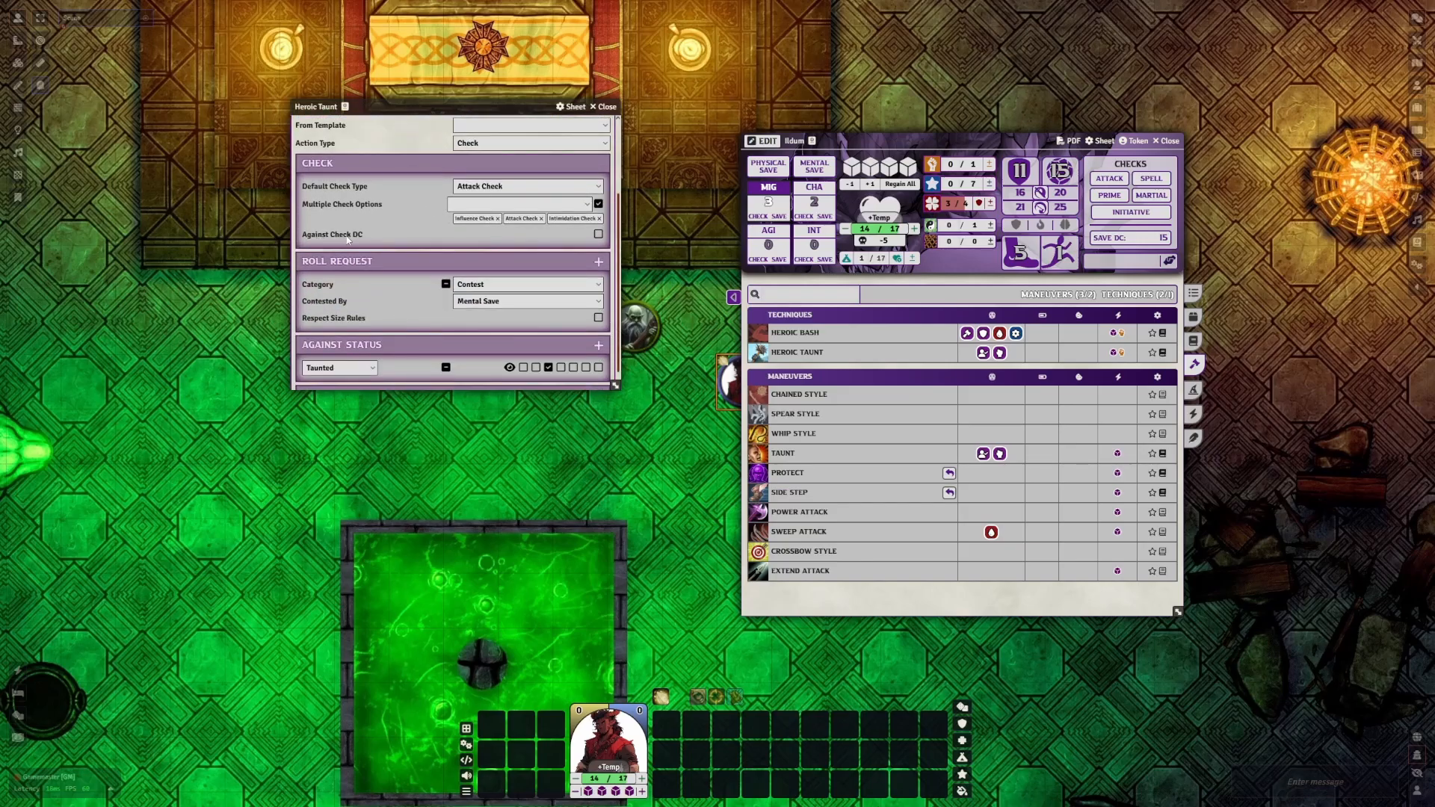
pyautogui.click(598, 234)
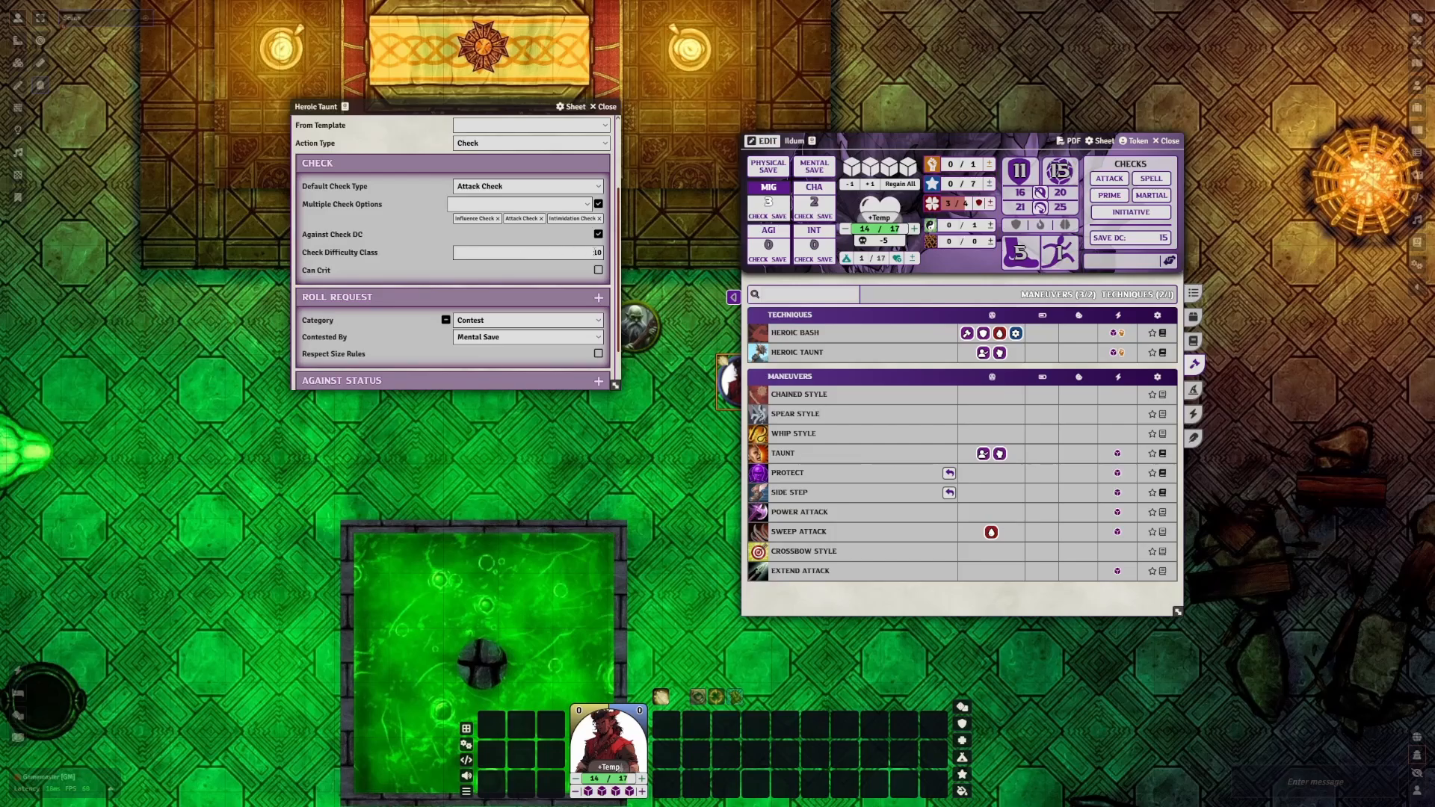
pyautogui.click(598, 234)
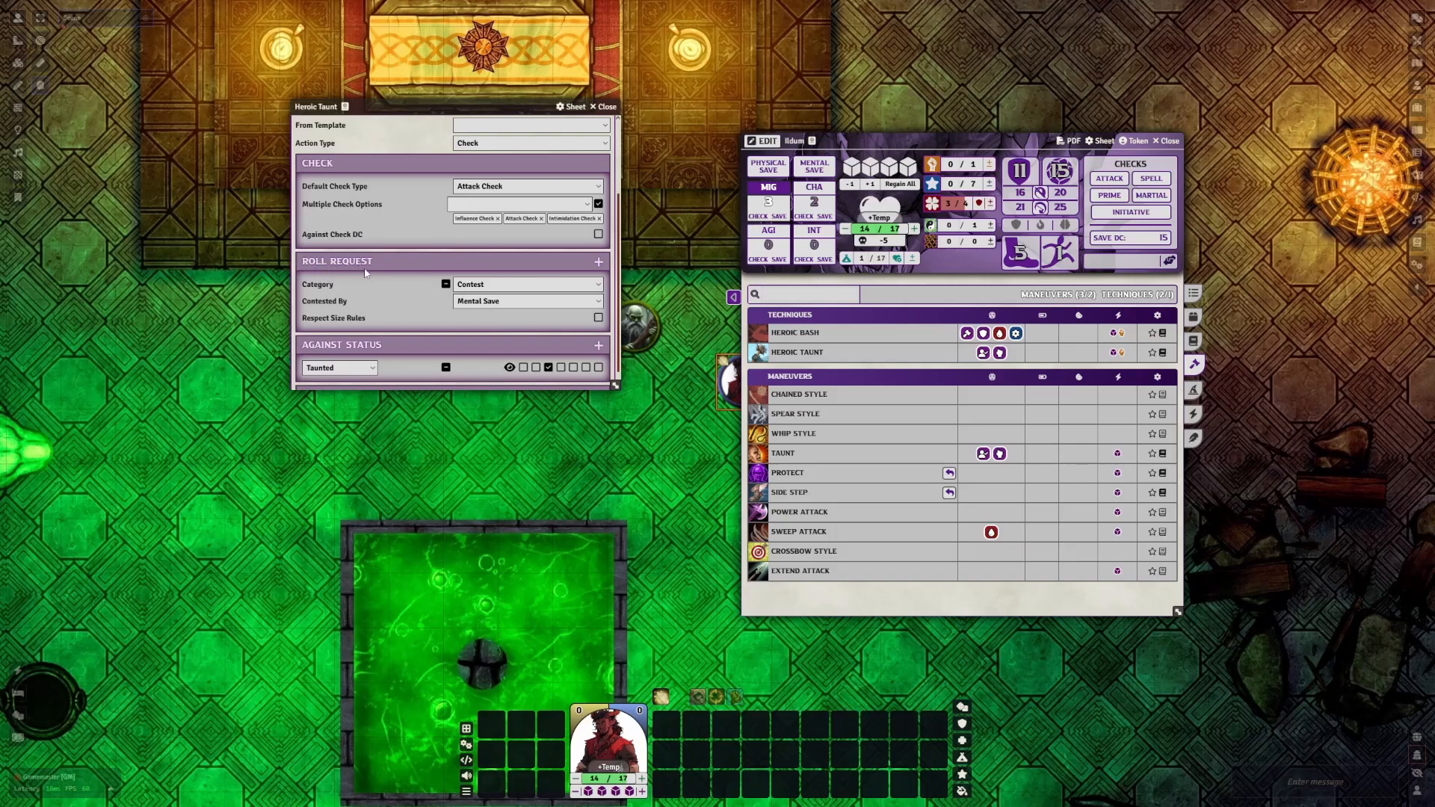
# Inspect the Category and Contested By choices of Heroic Taunt's existing roll request
pyautogui.click(487, 287)
pyautogui.click(486, 288)
pyautogui.click(480, 302)
pyautogui.click(480, 307)
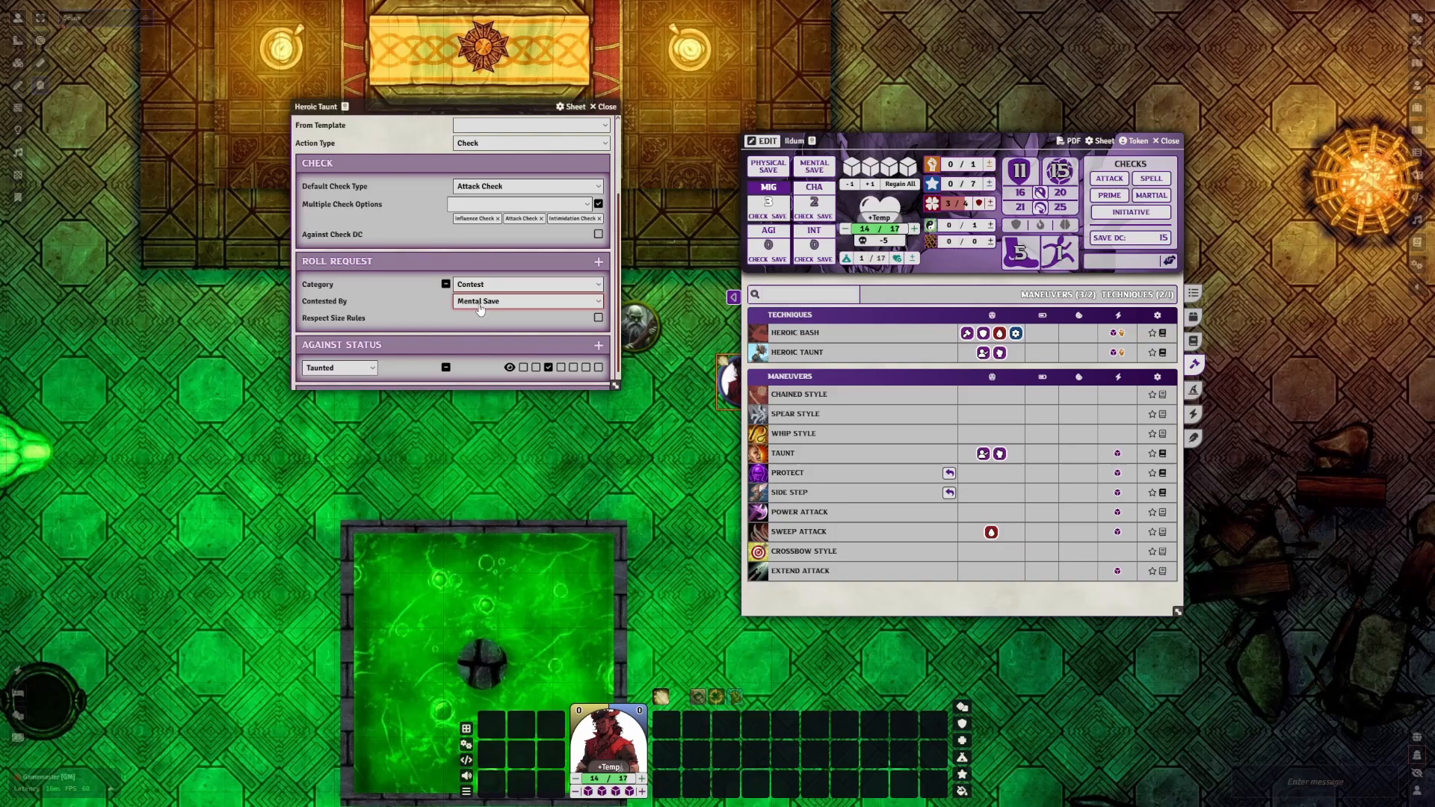
pyautogui.click(520, 305)
pyautogui.click(520, 305)
# Add a second roll request to Heroic Taunt and set its category to Contest
pyautogui.click(599, 263)
pyautogui.click(479, 344)
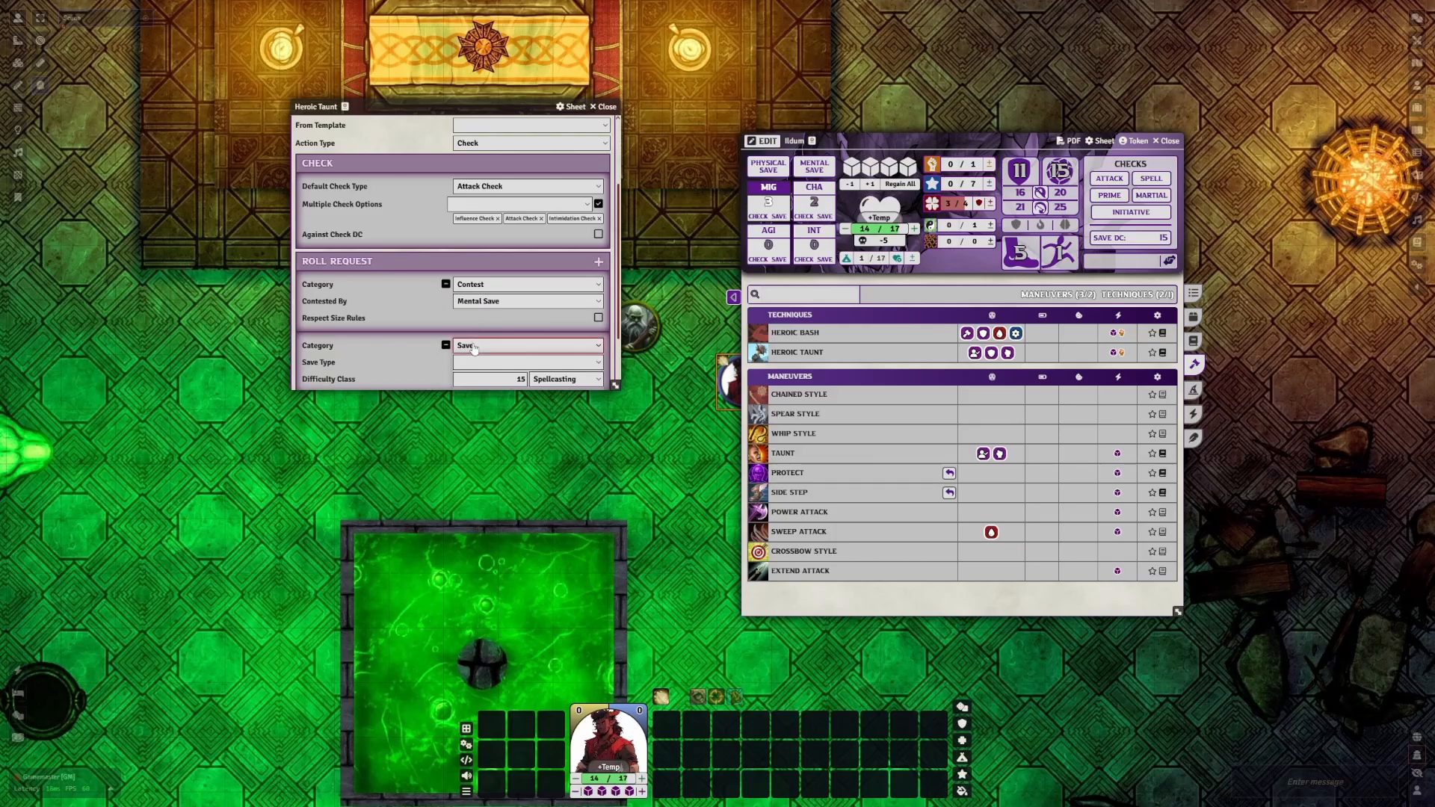
pyautogui.scroll(-2, 480, 344)
pyautogui.click(486, 268)
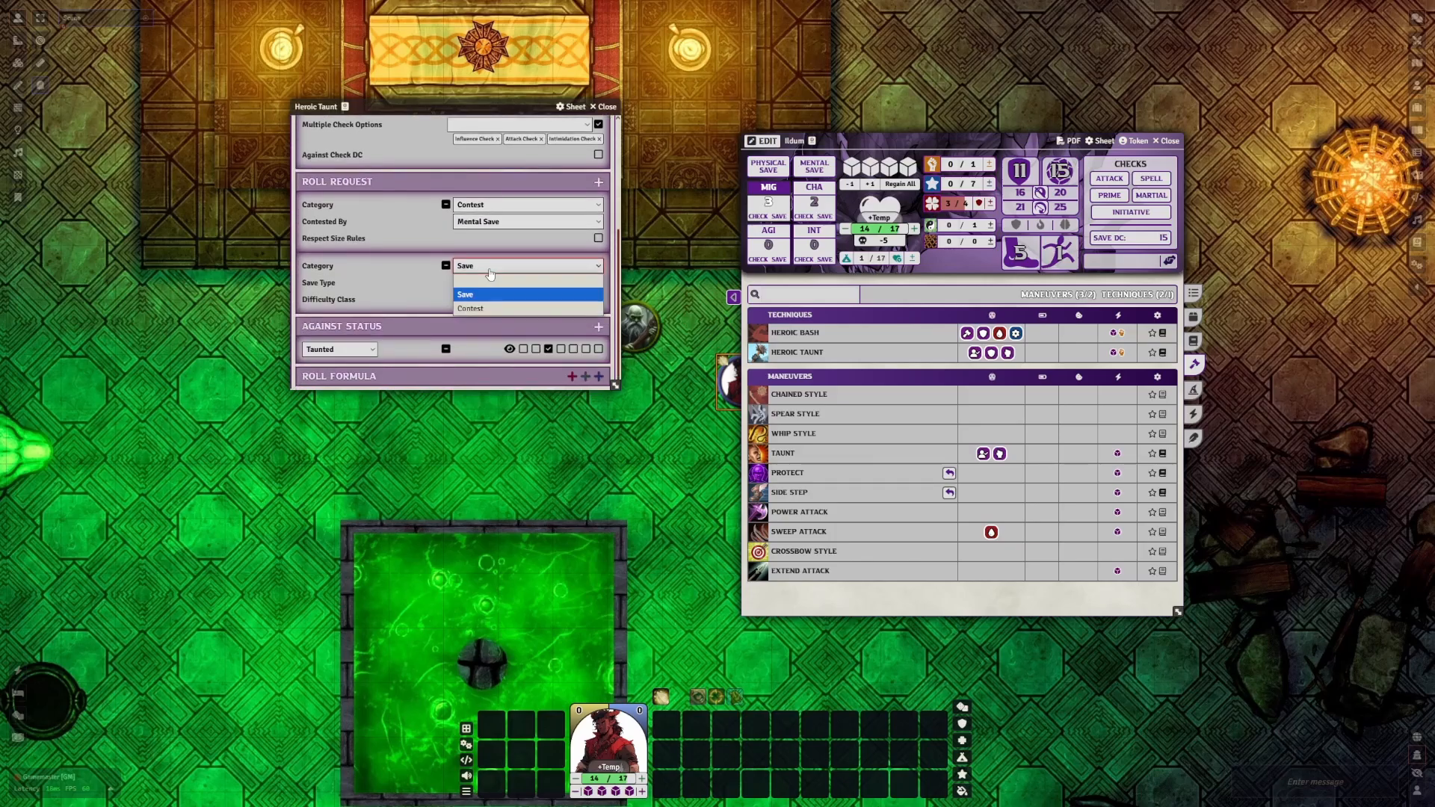
pyautogui.click(468, 308)
pyautogui.click(471, 266)
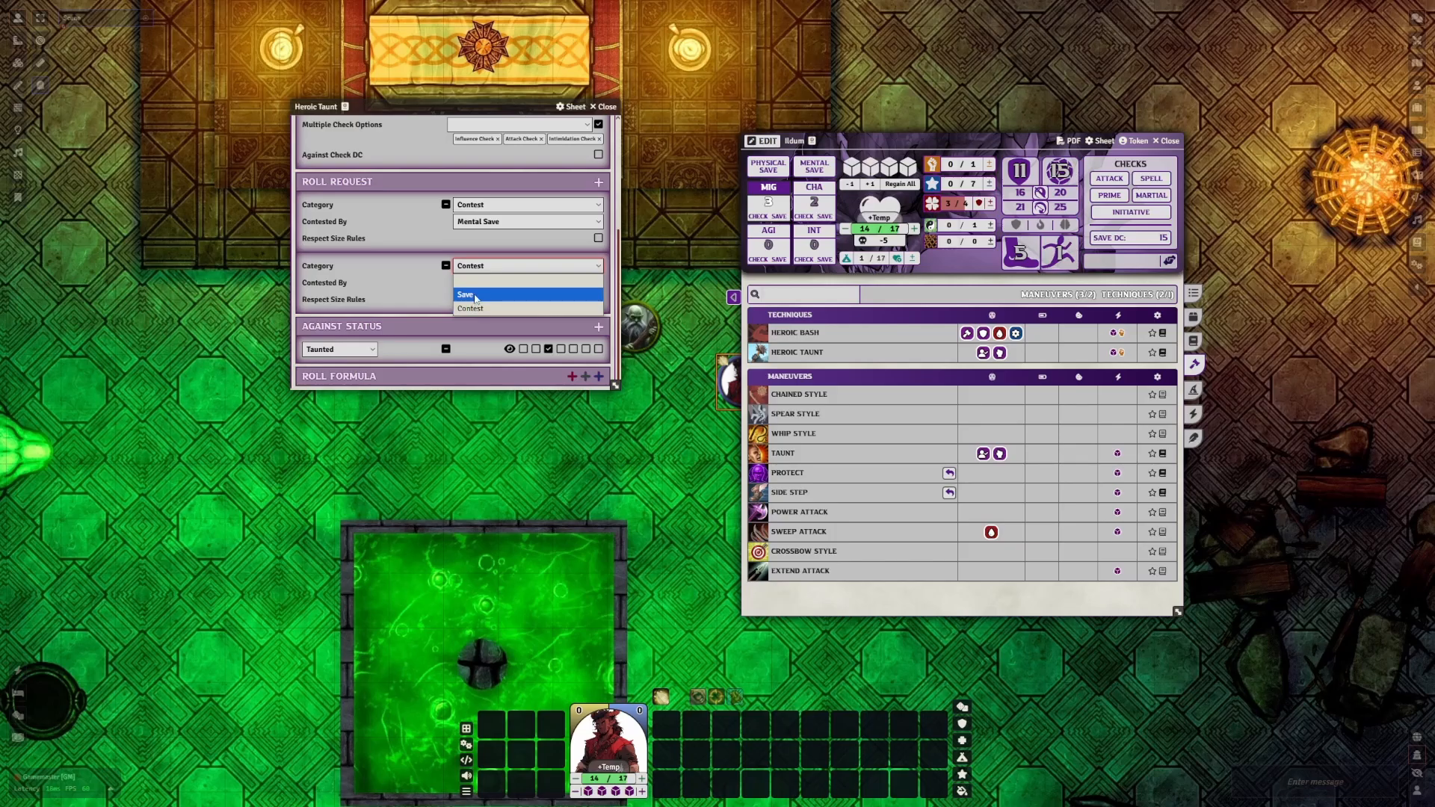
pyautogui.scroll(3, 493, 271)
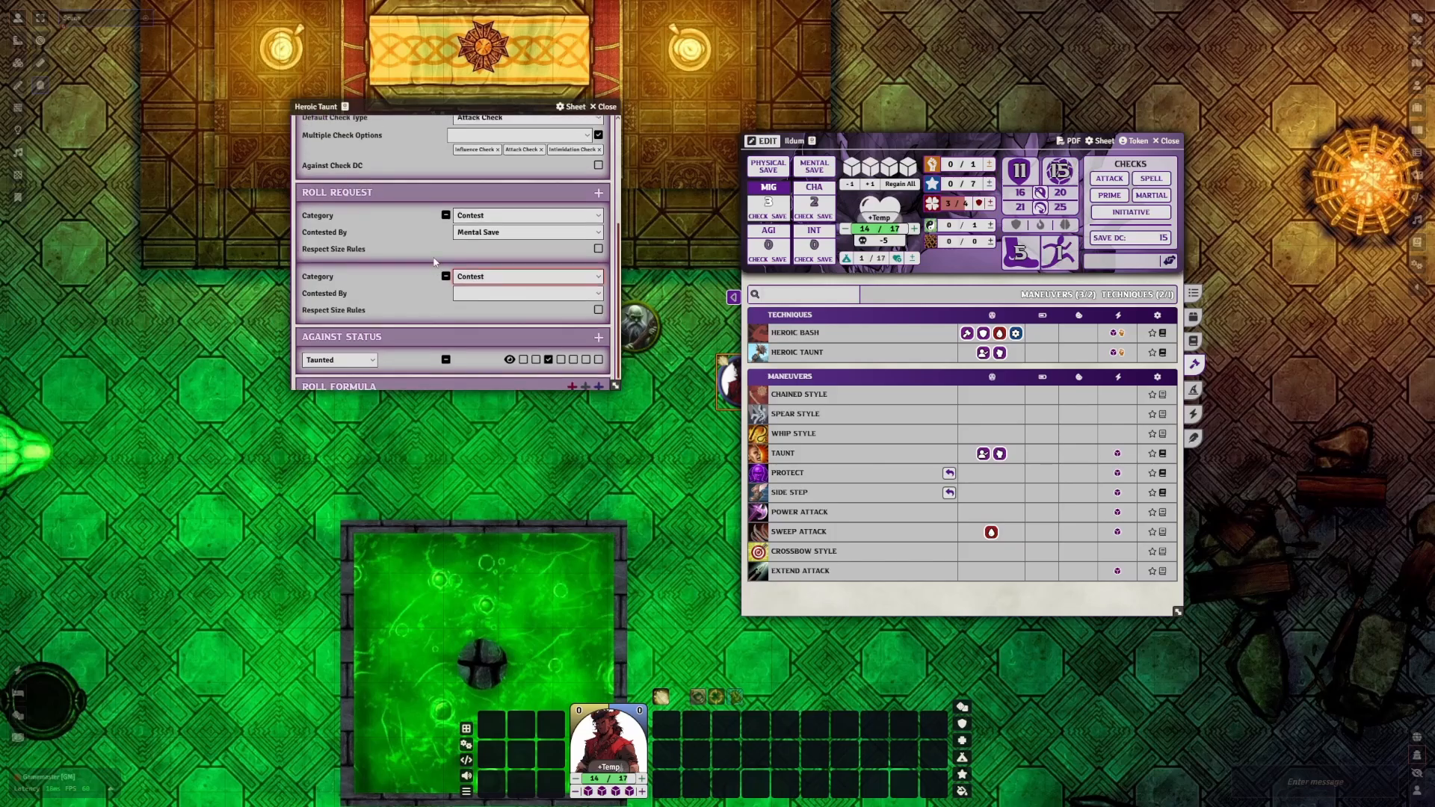
pyautogui.scroll(-3, 448, 247)
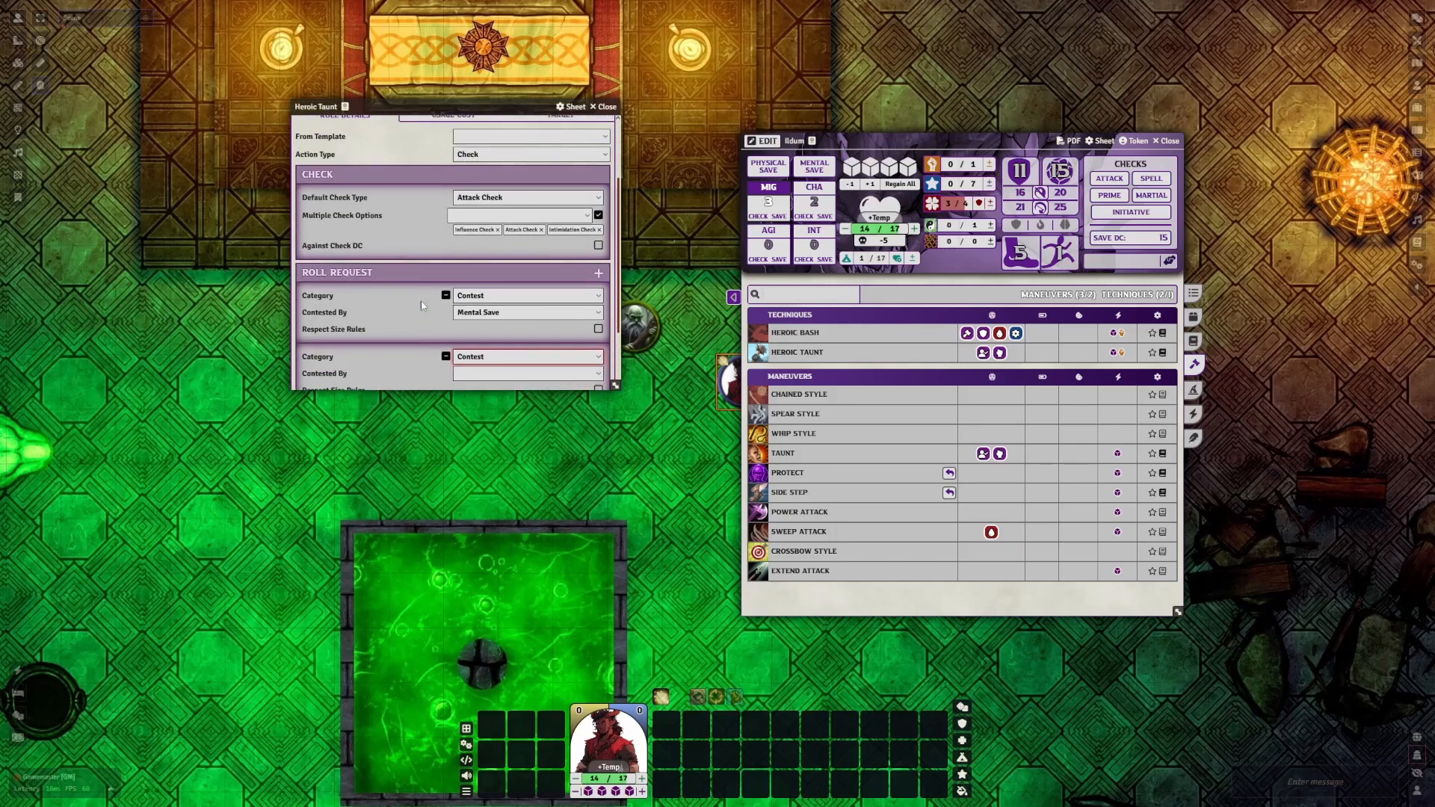
pyautogui.click(485, 269)
pyautogui.click(485, 273)
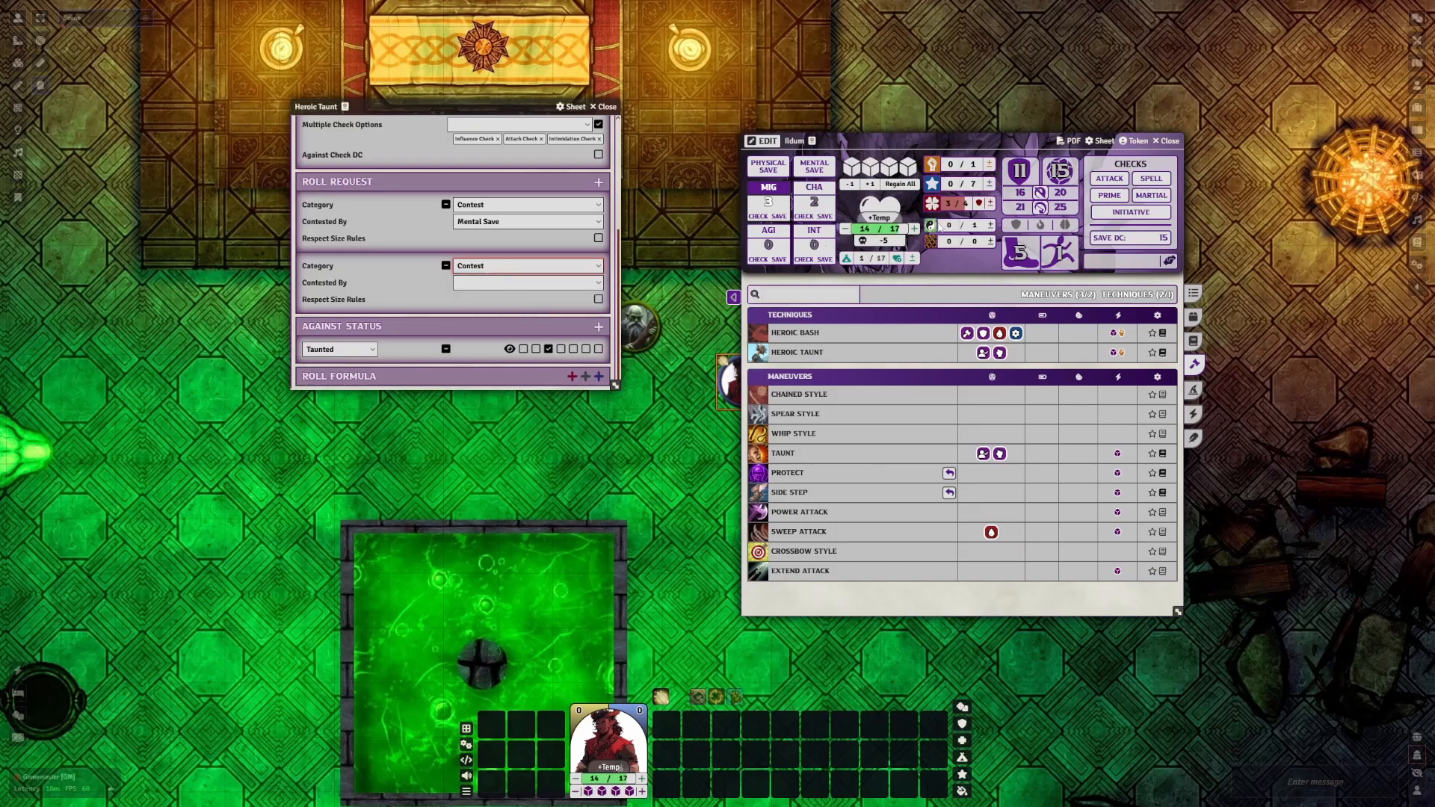
pyautogui.click(476, 269)
pyautogui.click(479, 270)
# Set the second roll request's Contested By to Awareness Check
pyautogui.click(488, 284)
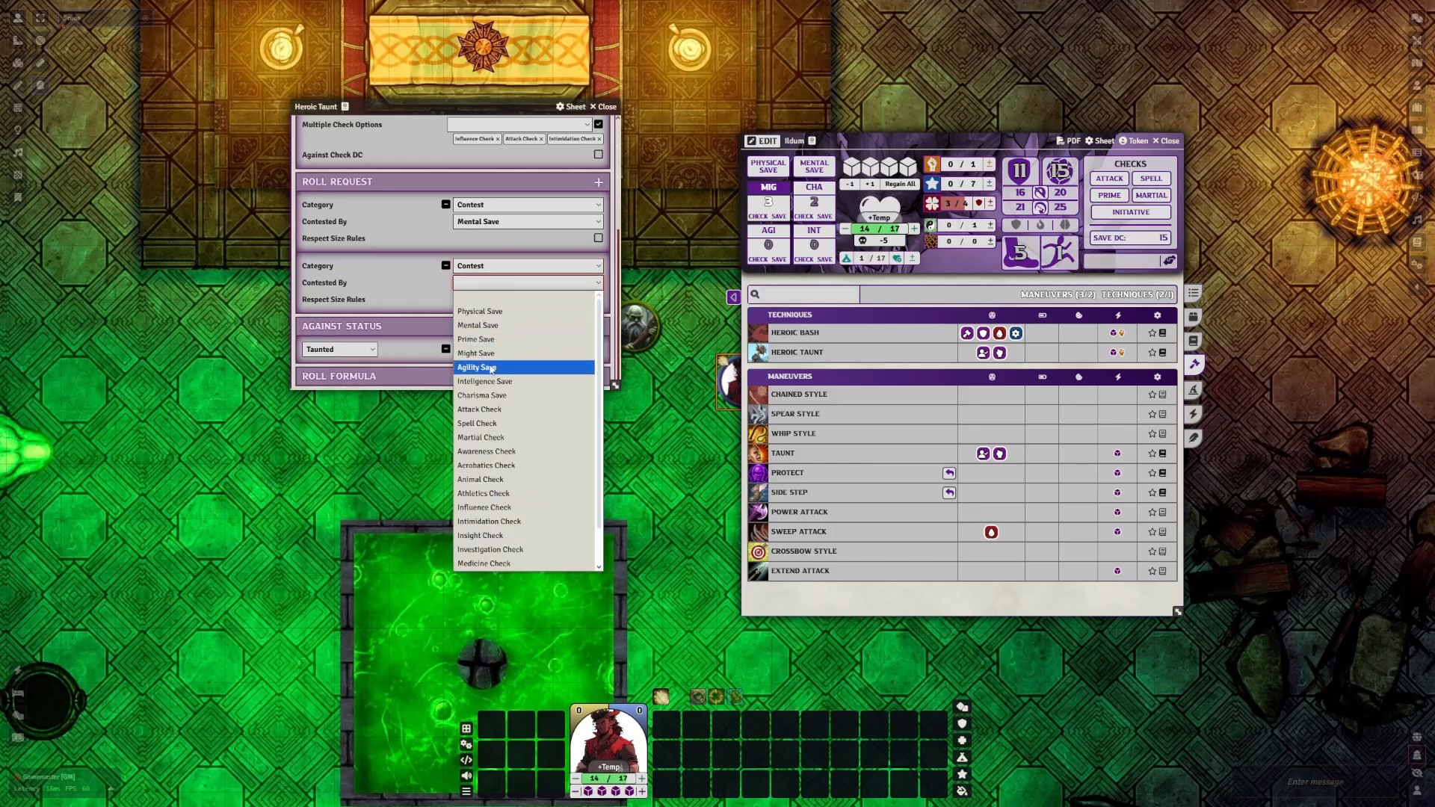
pyautogui.click(498, 398)
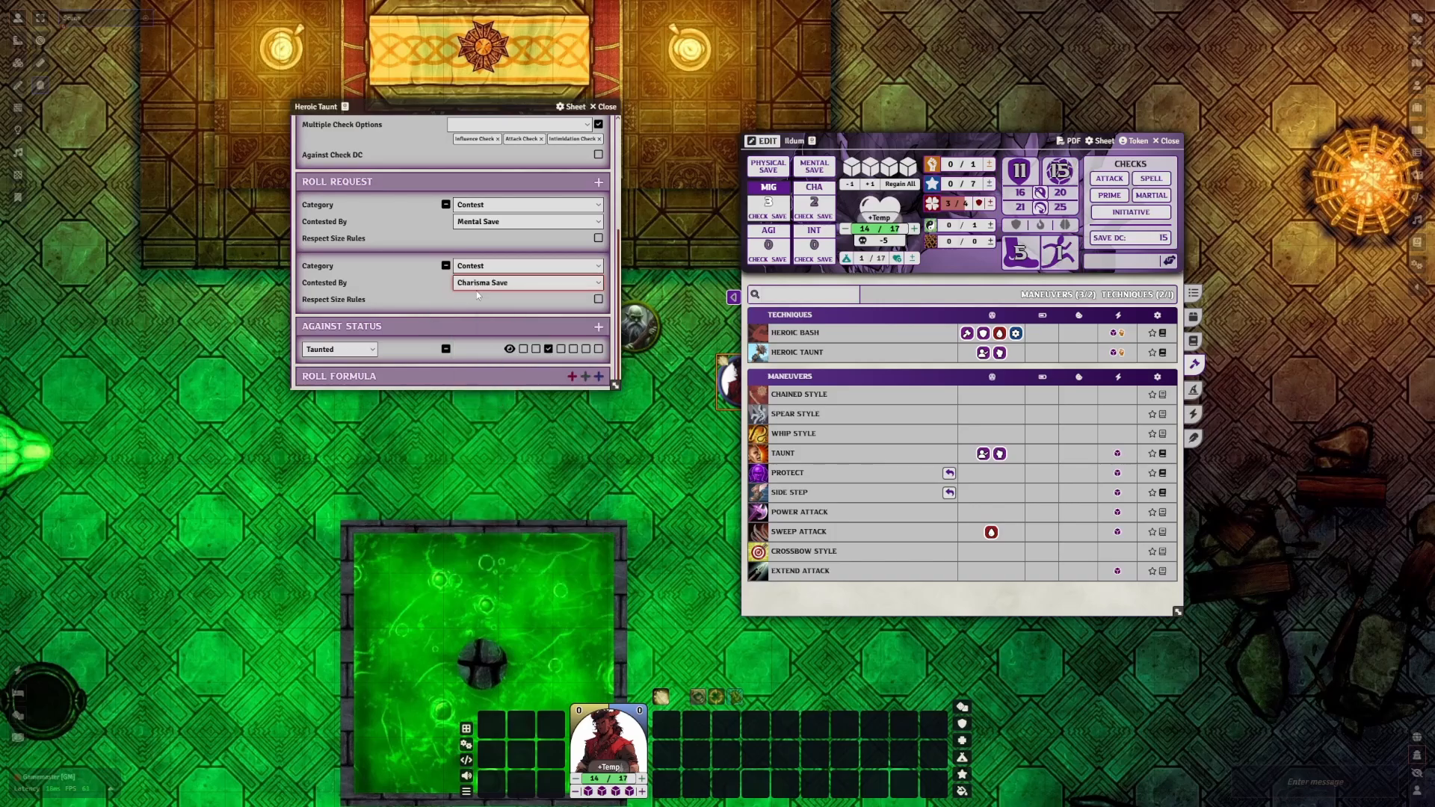
pyautogui.click(525, 285)
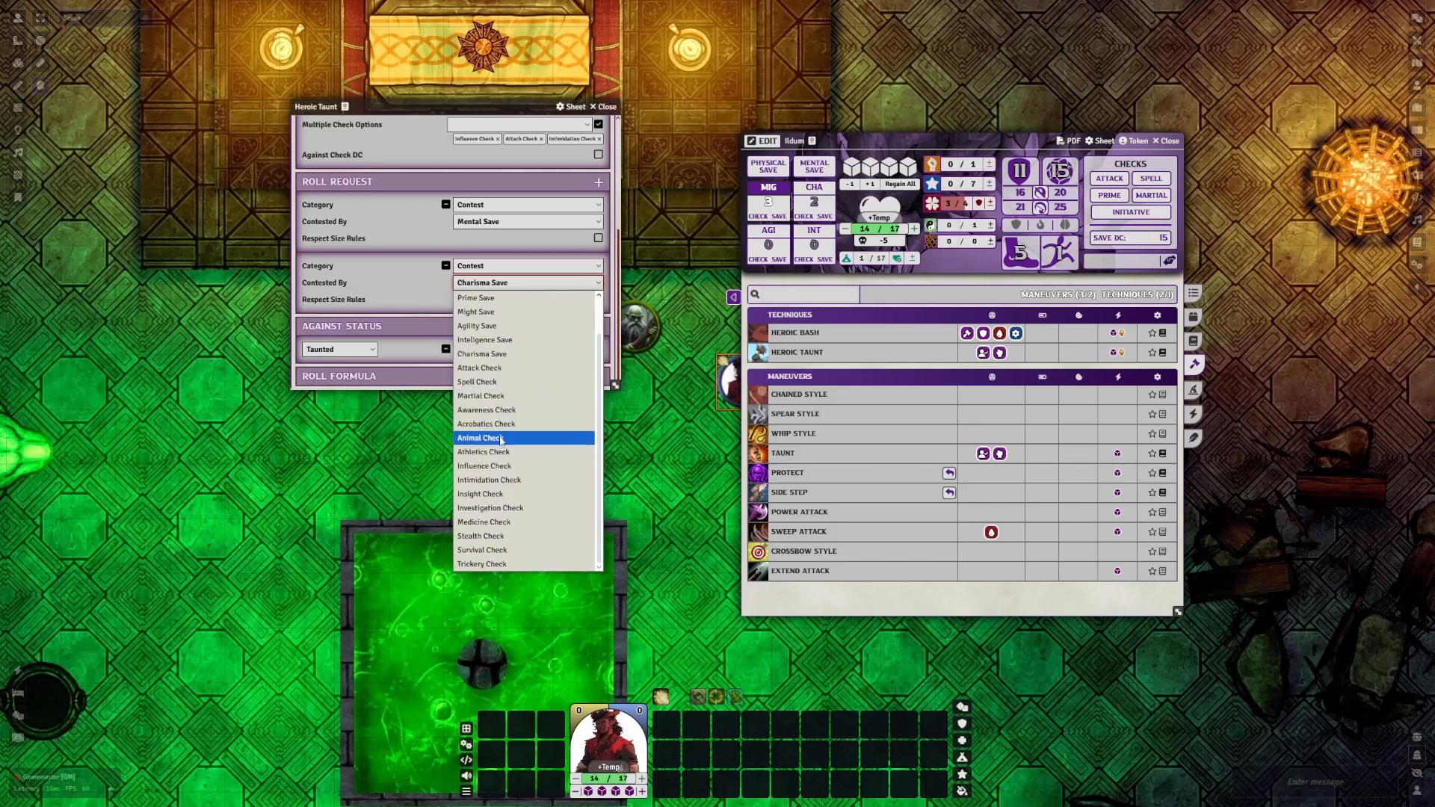
pyautogui.click(515, 410)
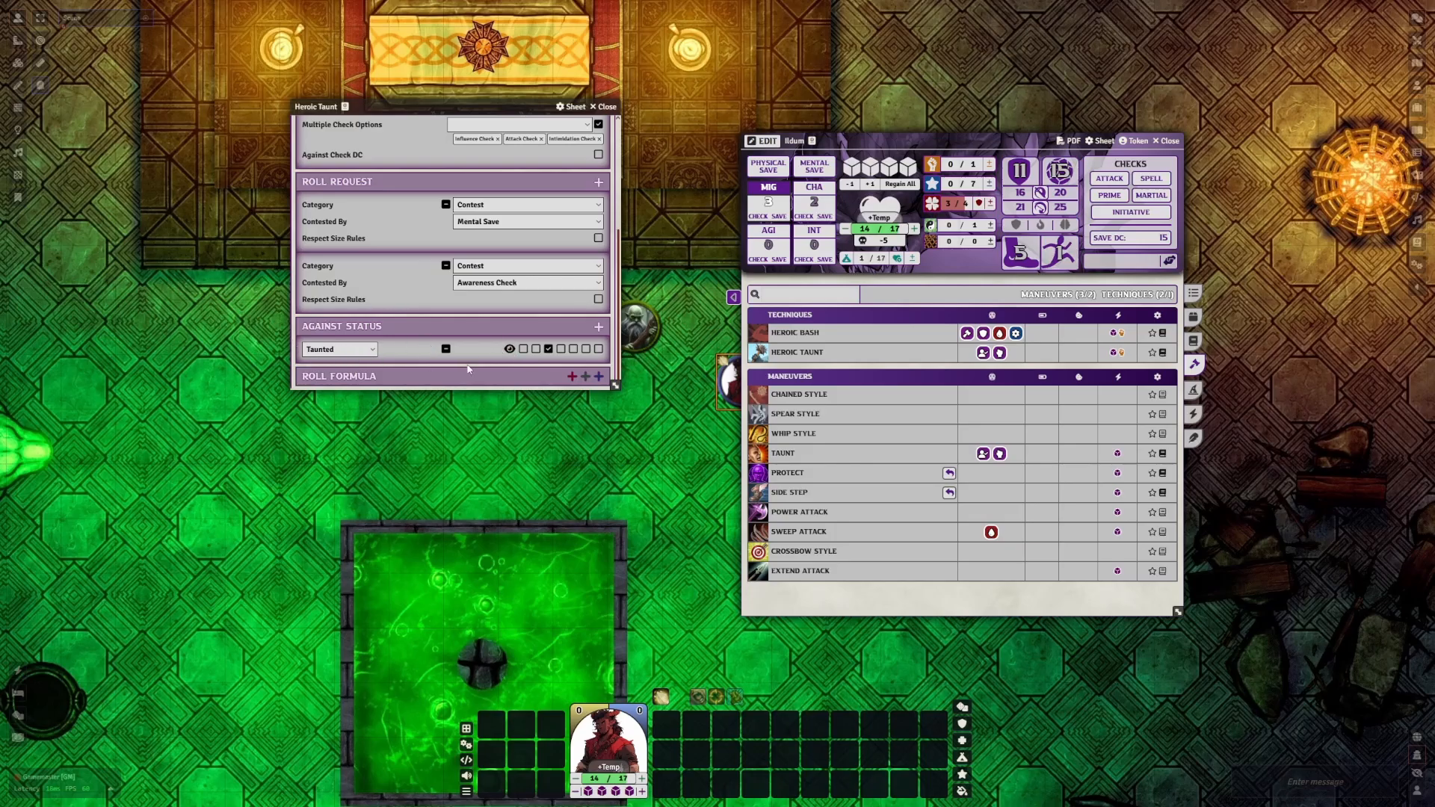
# Close the Heroic Taunt sheet and roll the technique with Attack Check as its check type
pyautogui.click(603, 106)
pyautogui.click(758, 353)
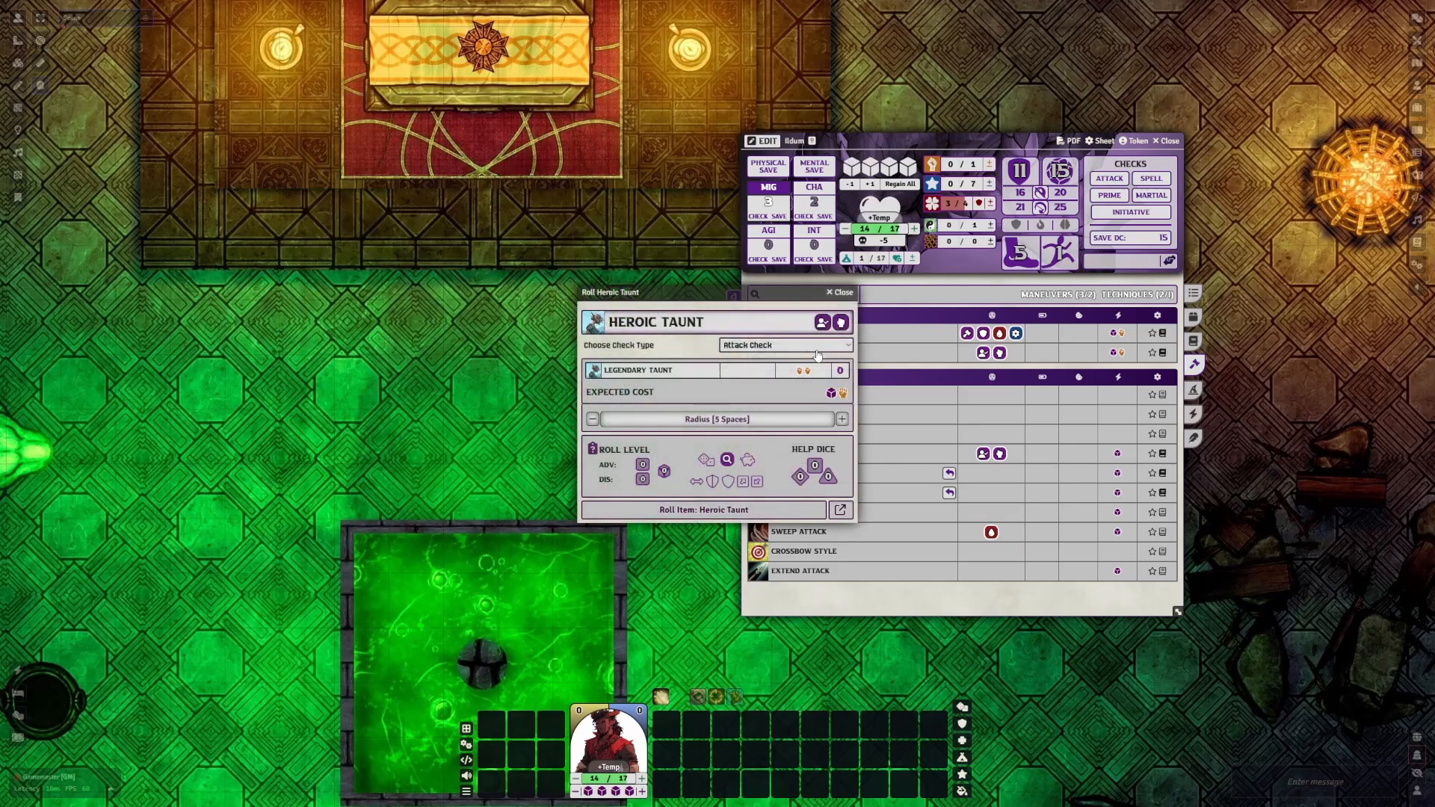
pyautogui.click(712, 511)
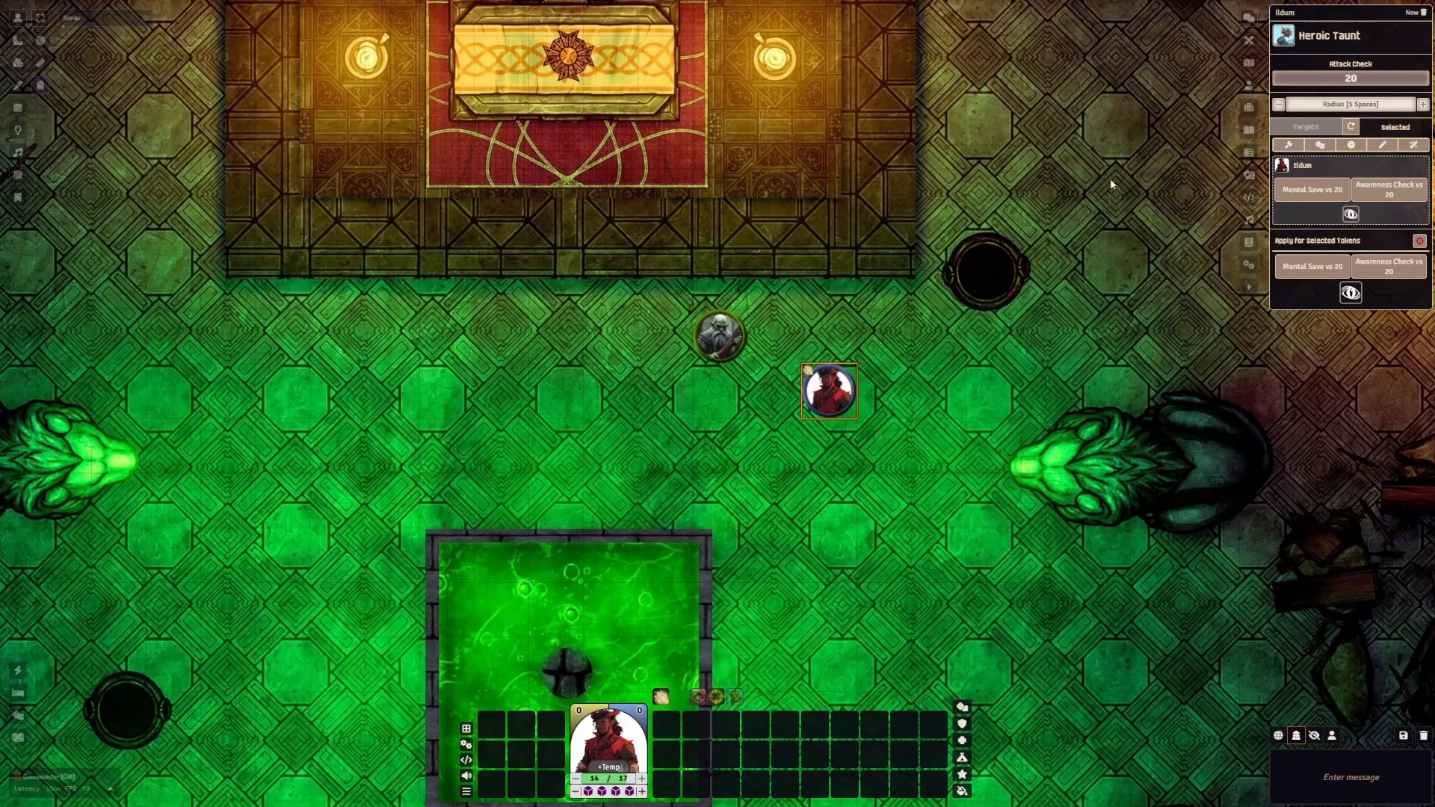
# Select the bearded token, roll its Awareness Check from the Heroic Taunt chat card, and apply the Taunted status to it
pyautogui.click(720, 336)
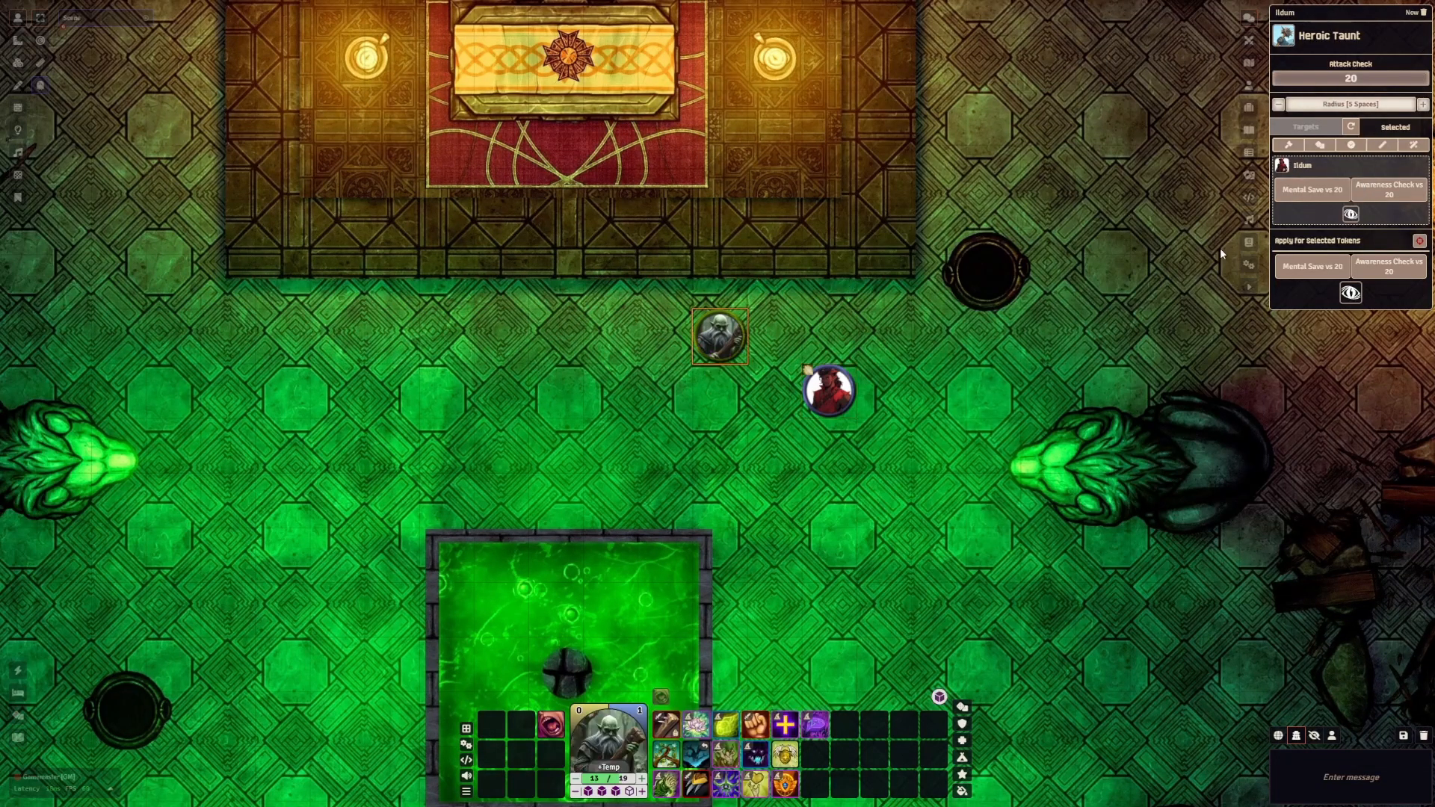
pyautogui.click(1352, 127)
pyautogui.doubleClick(1347, 79)
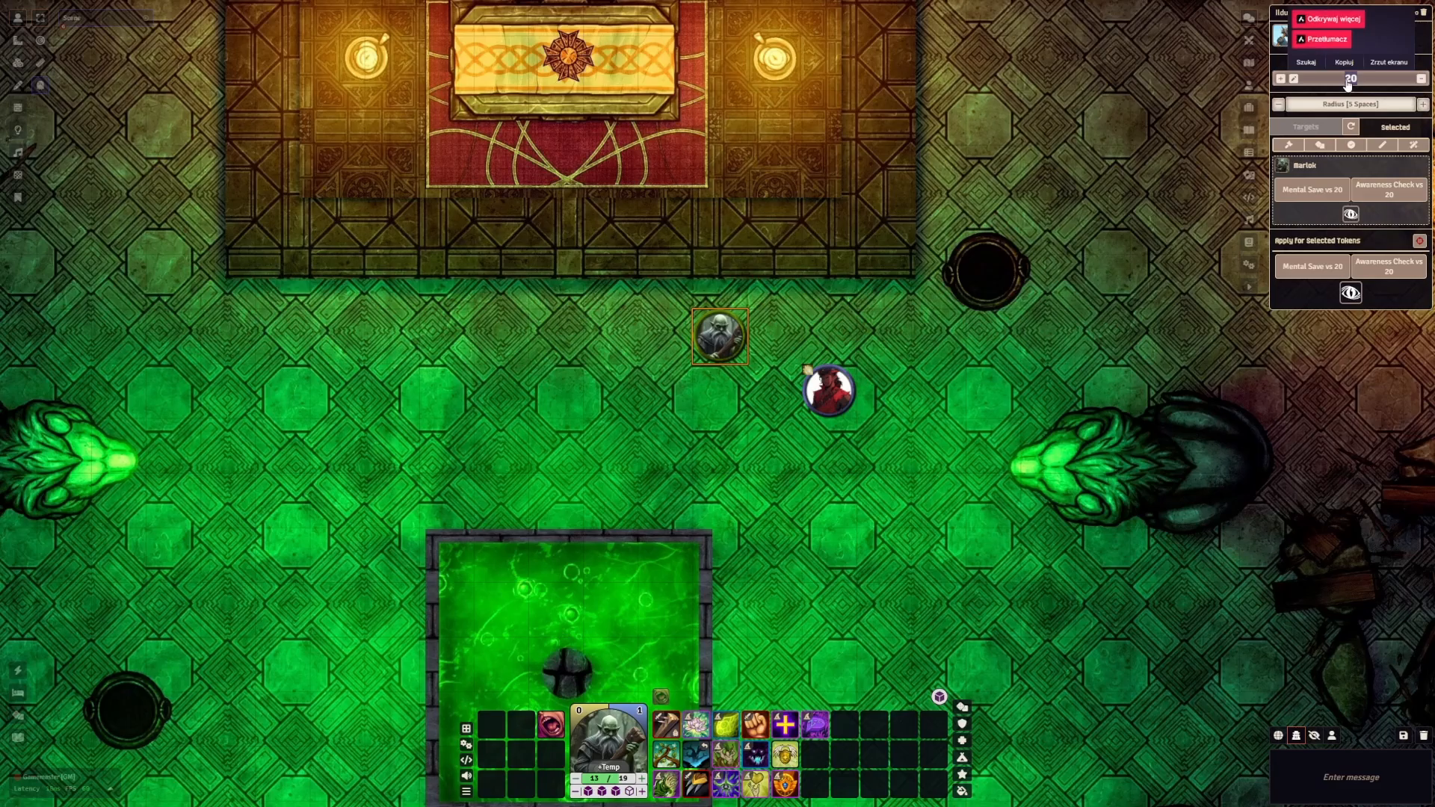
pyautogui.click(1187, 232)
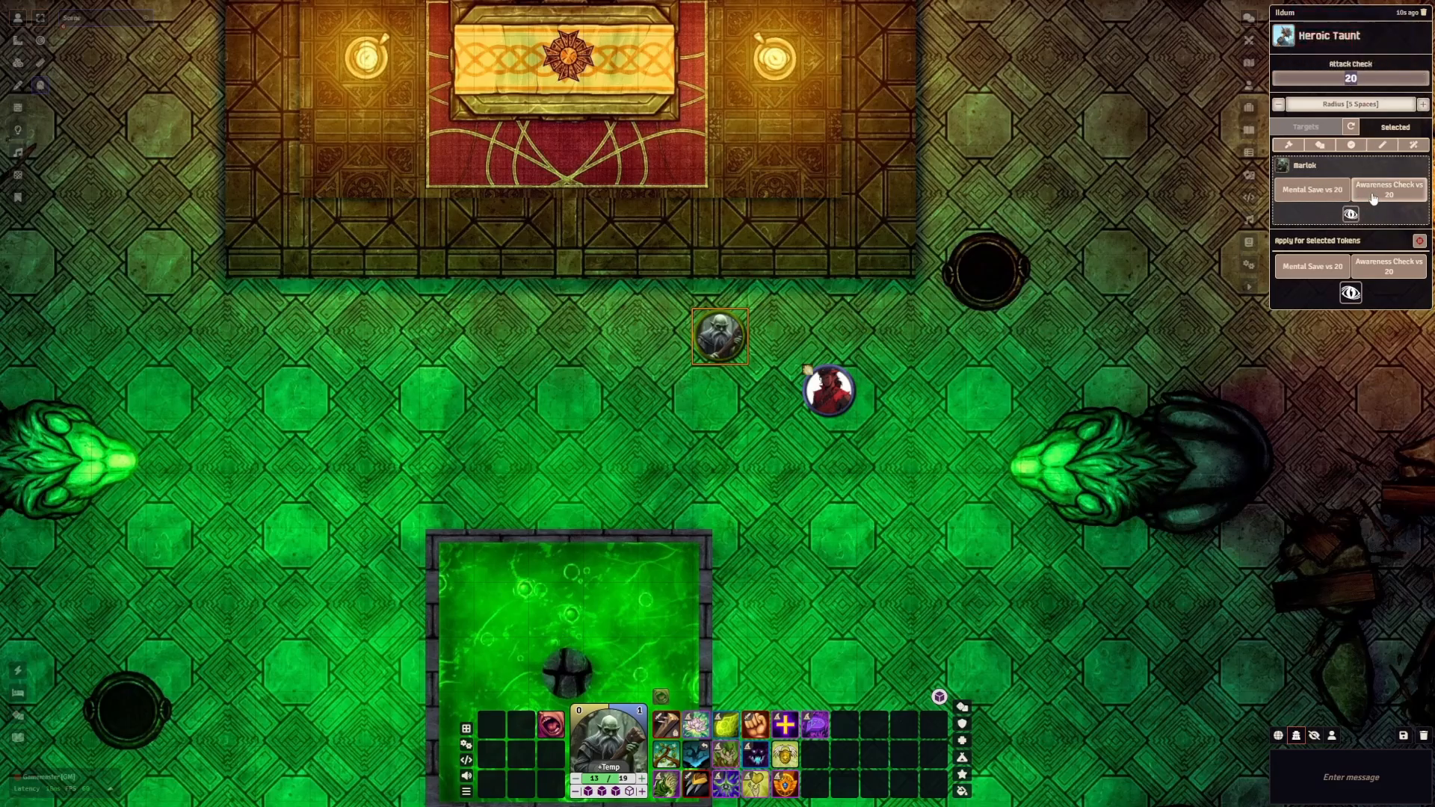
pyautogui.click(1374, 193)
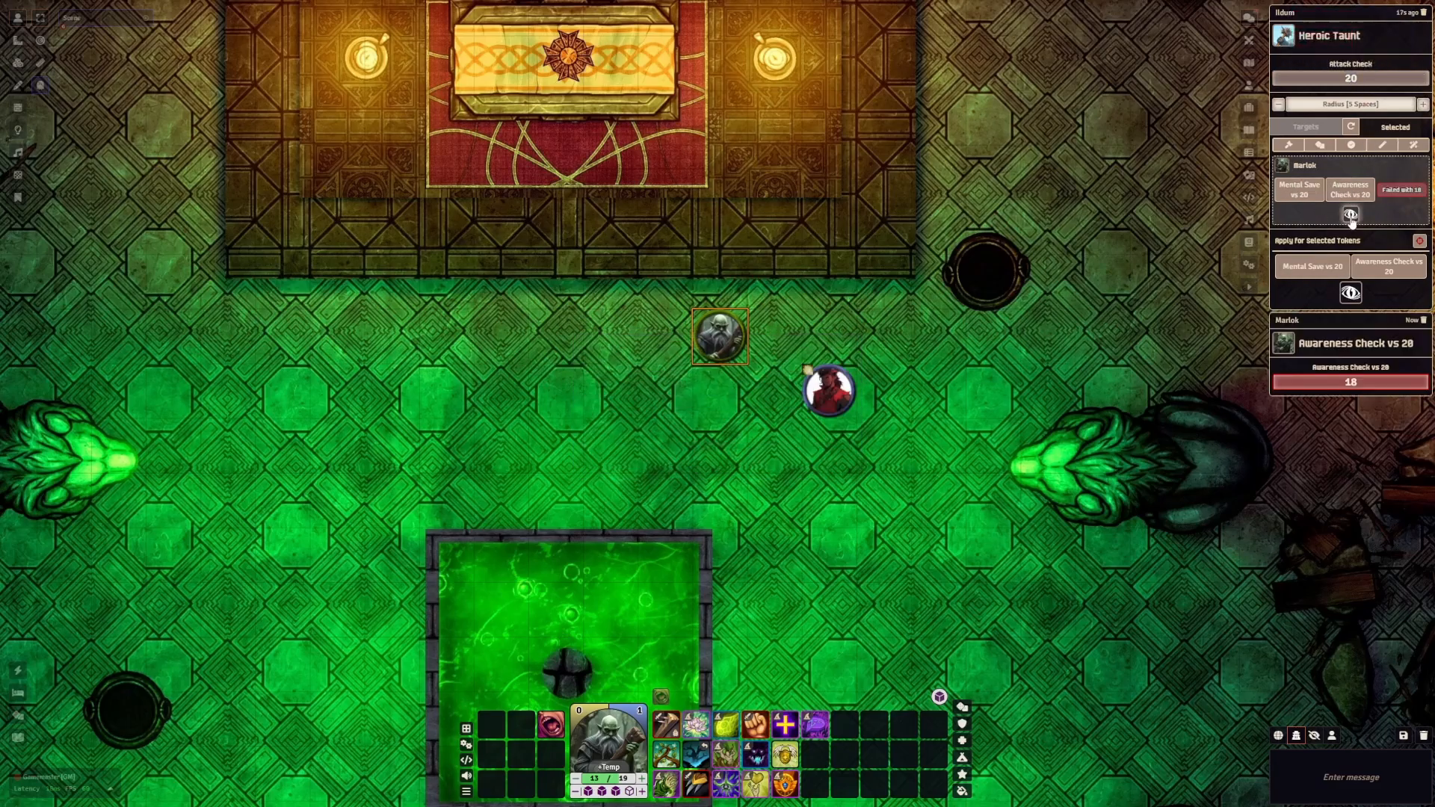
pyautogui.click(1351, 216)
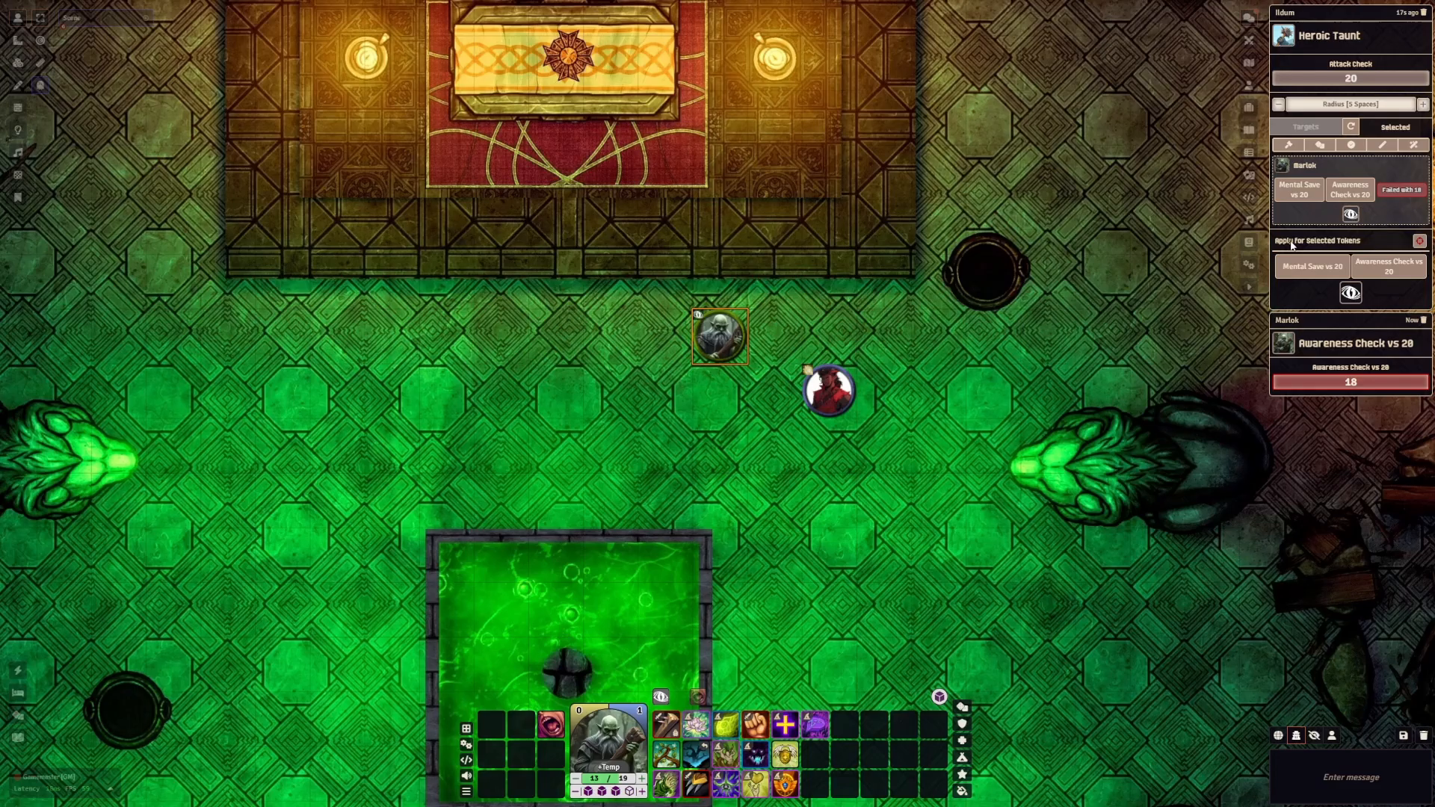
# Open the bearded token's character sheet and display its basic actions, including the offensive and defensive ones
pyautogui.doubleClick(718, 336)
pyautogui.click(949, 347)
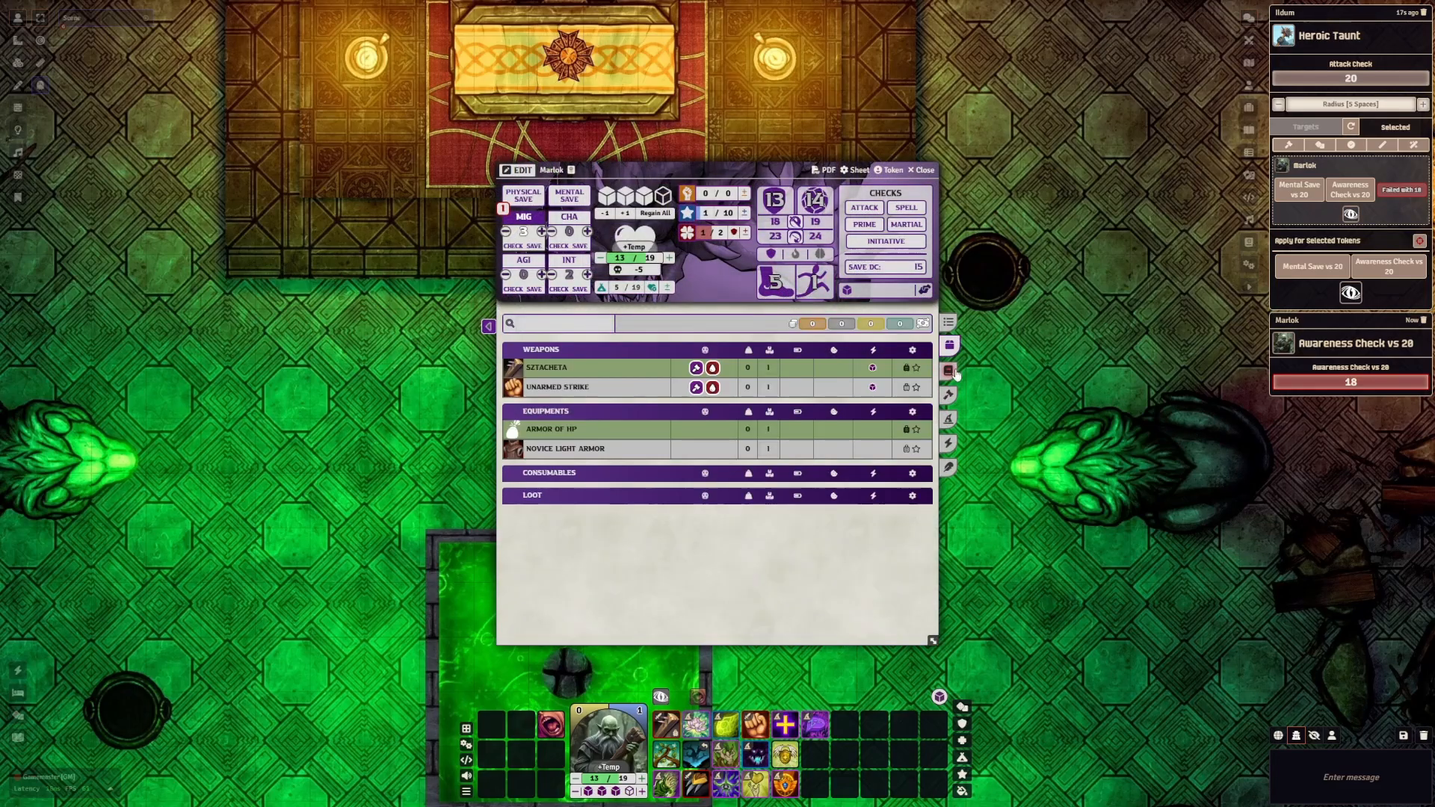
pyautogui.click(949, 370)
pyautogui.click(949, 347)
pyautogui.click(949, 323)
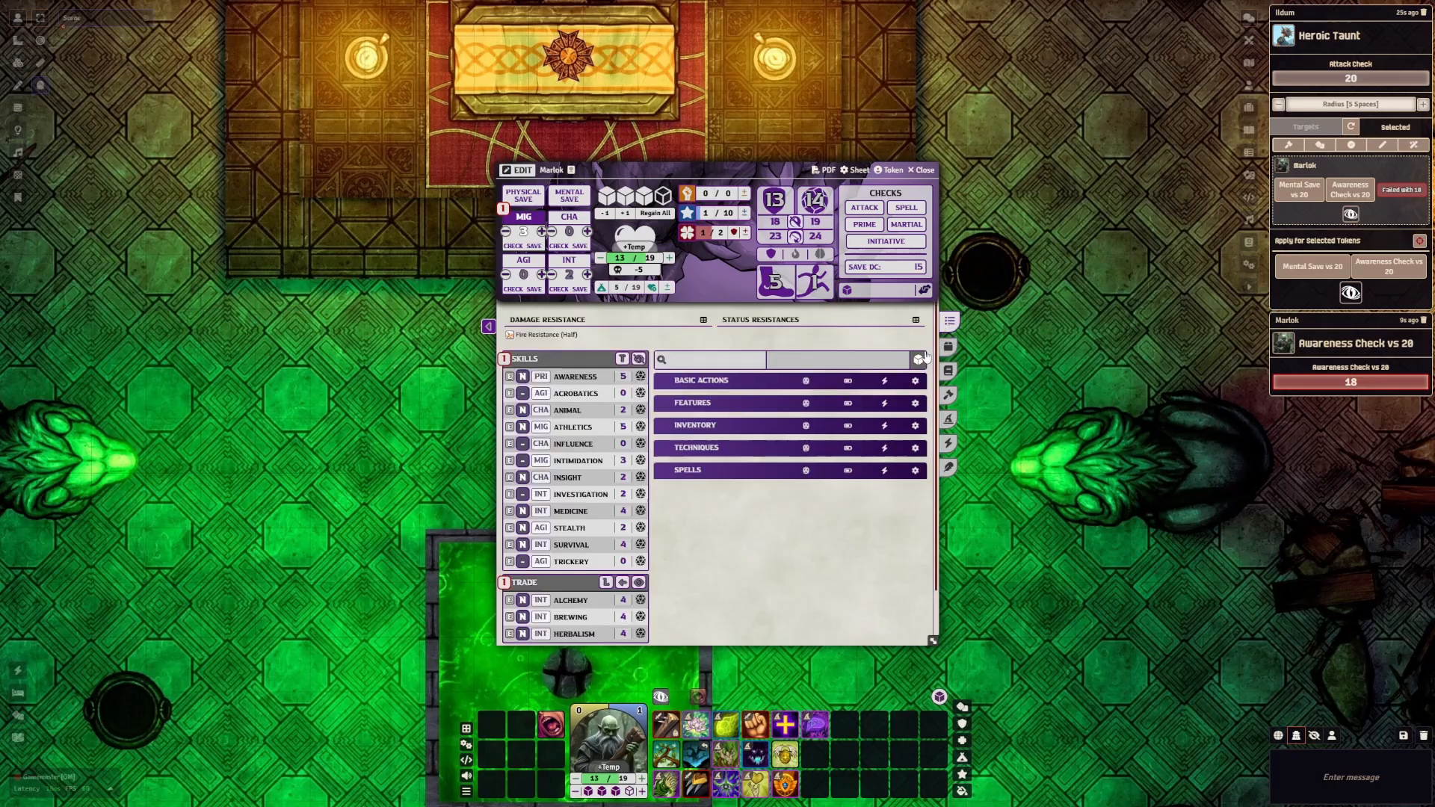
pyautogui.click(920, 360)
pyautogui.scroll(-2, 1143, 478)
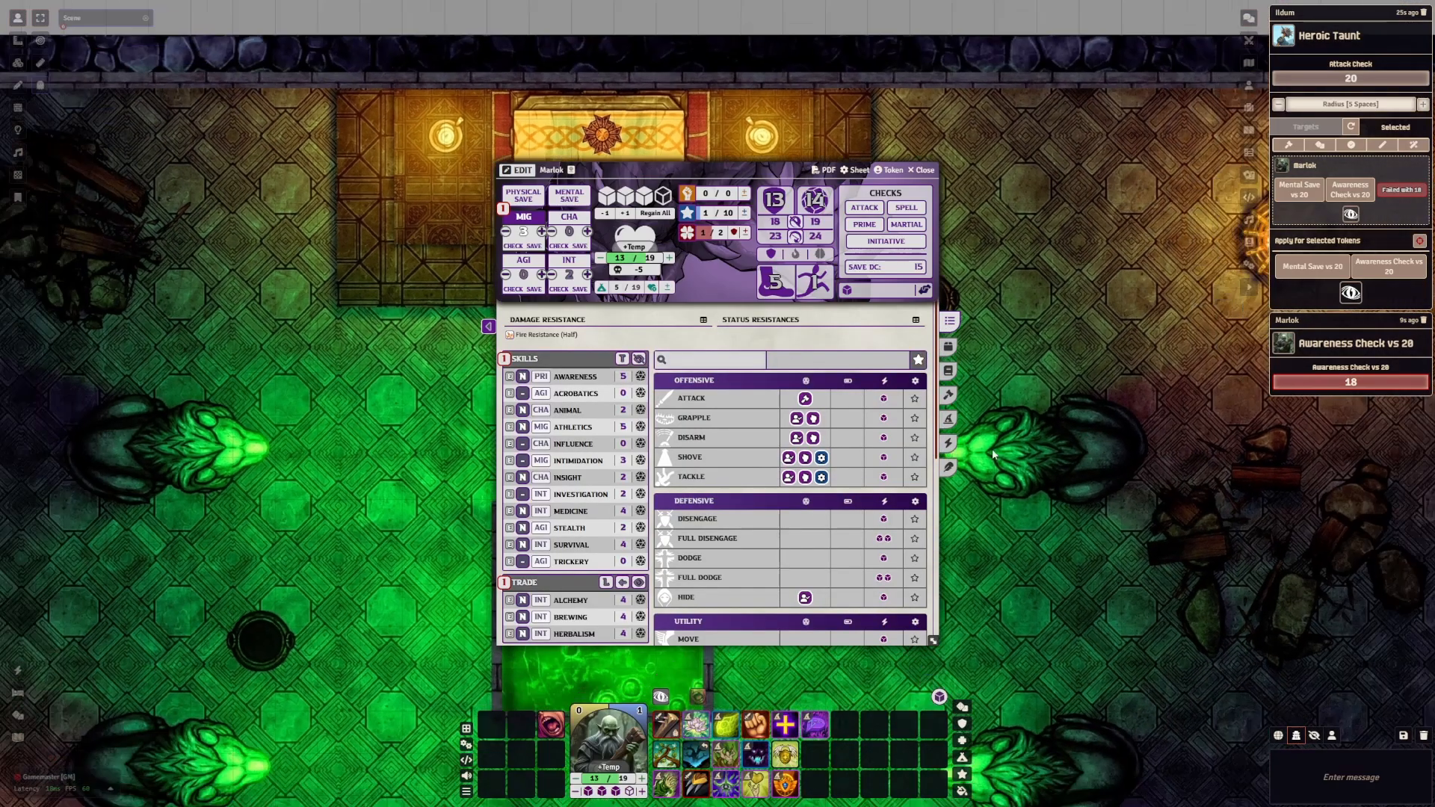
# Open the Help utility action's sheet and examine its roll details and the available action types
pyautogui.scroll(-3, 814, 443)
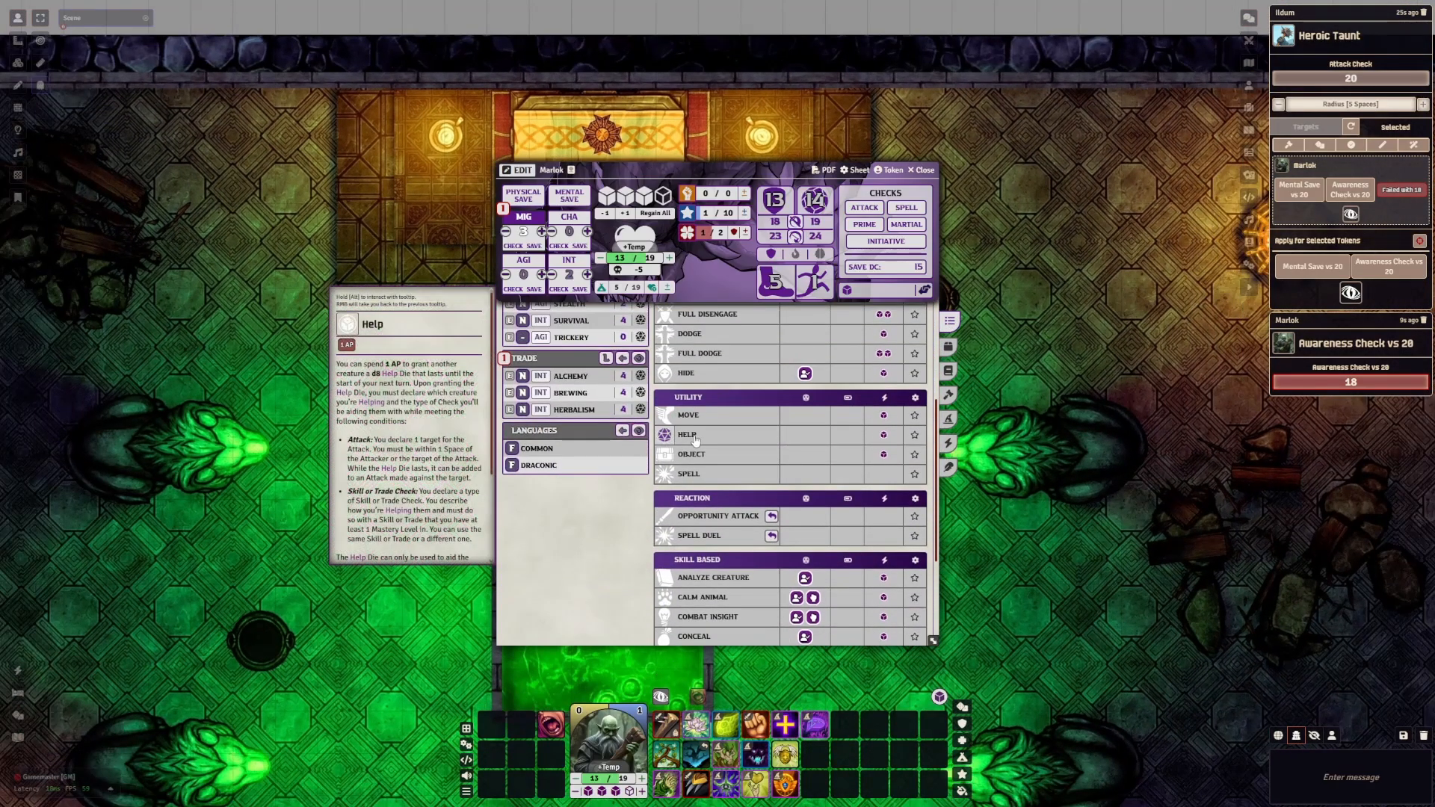
pyautogui.click(695, 441)
pyautogui.click(754, 358)
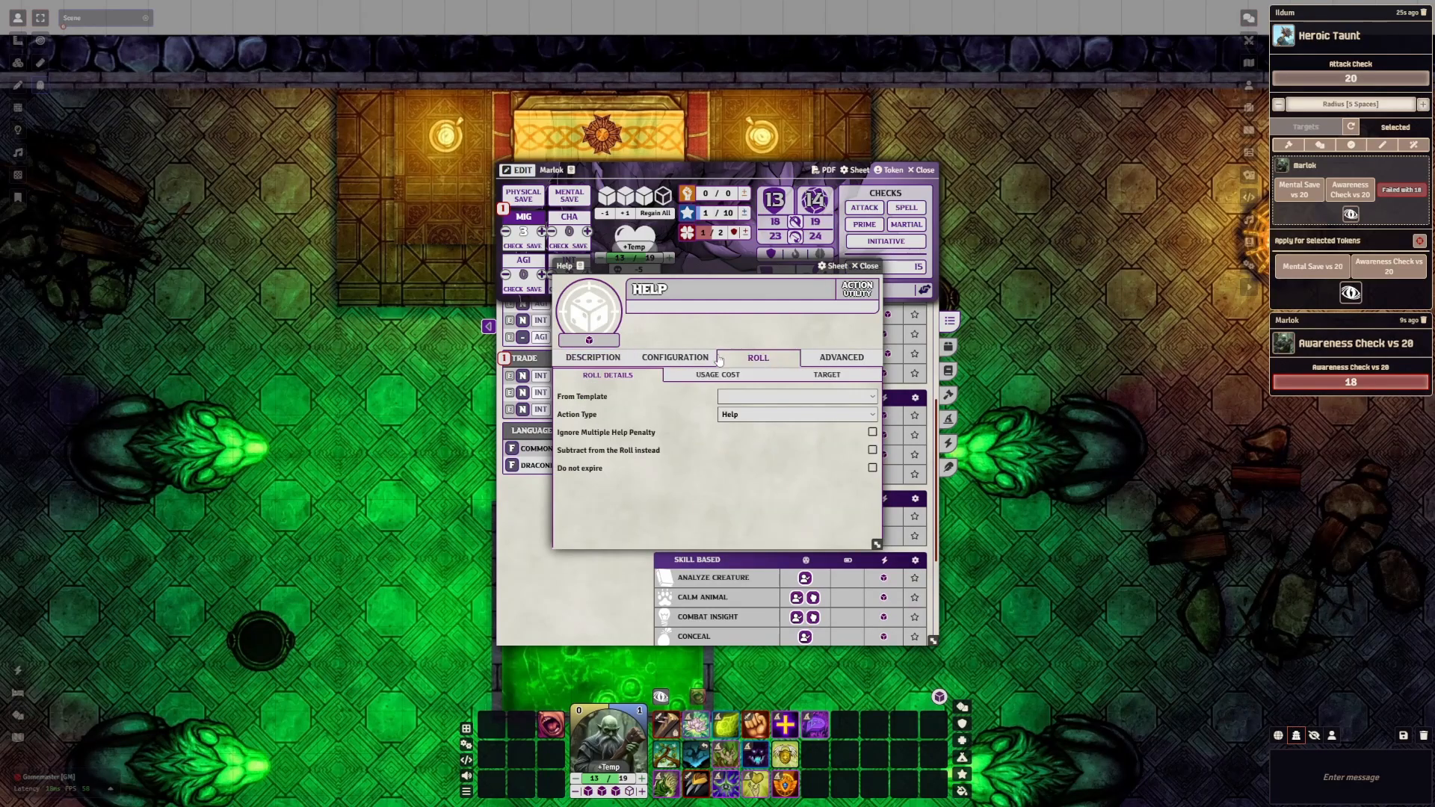
pyautogui.click(731, 418)
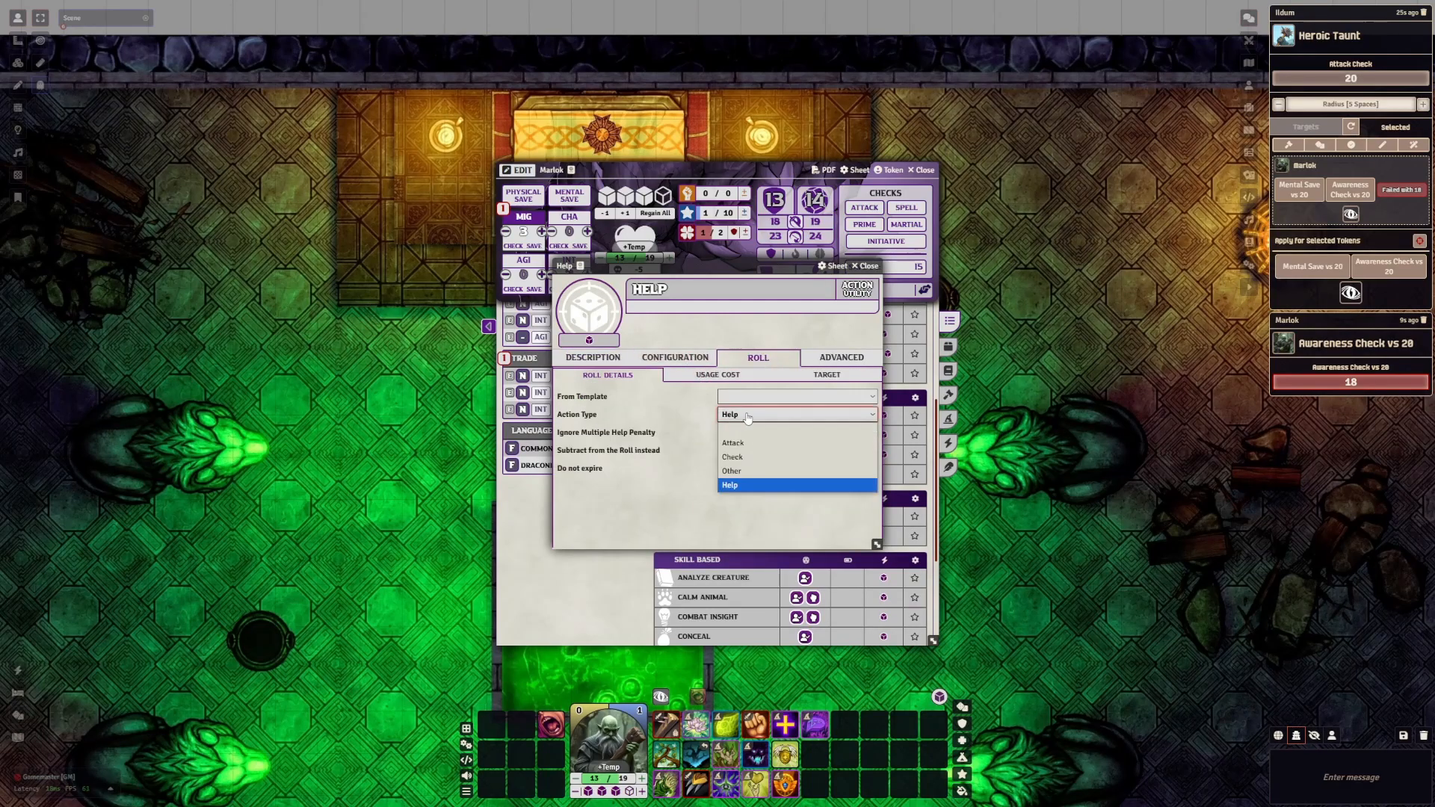
pyautogui.click(790, 419)
pyautogui.click(789, 419)
pyautogui.click(789, 419)
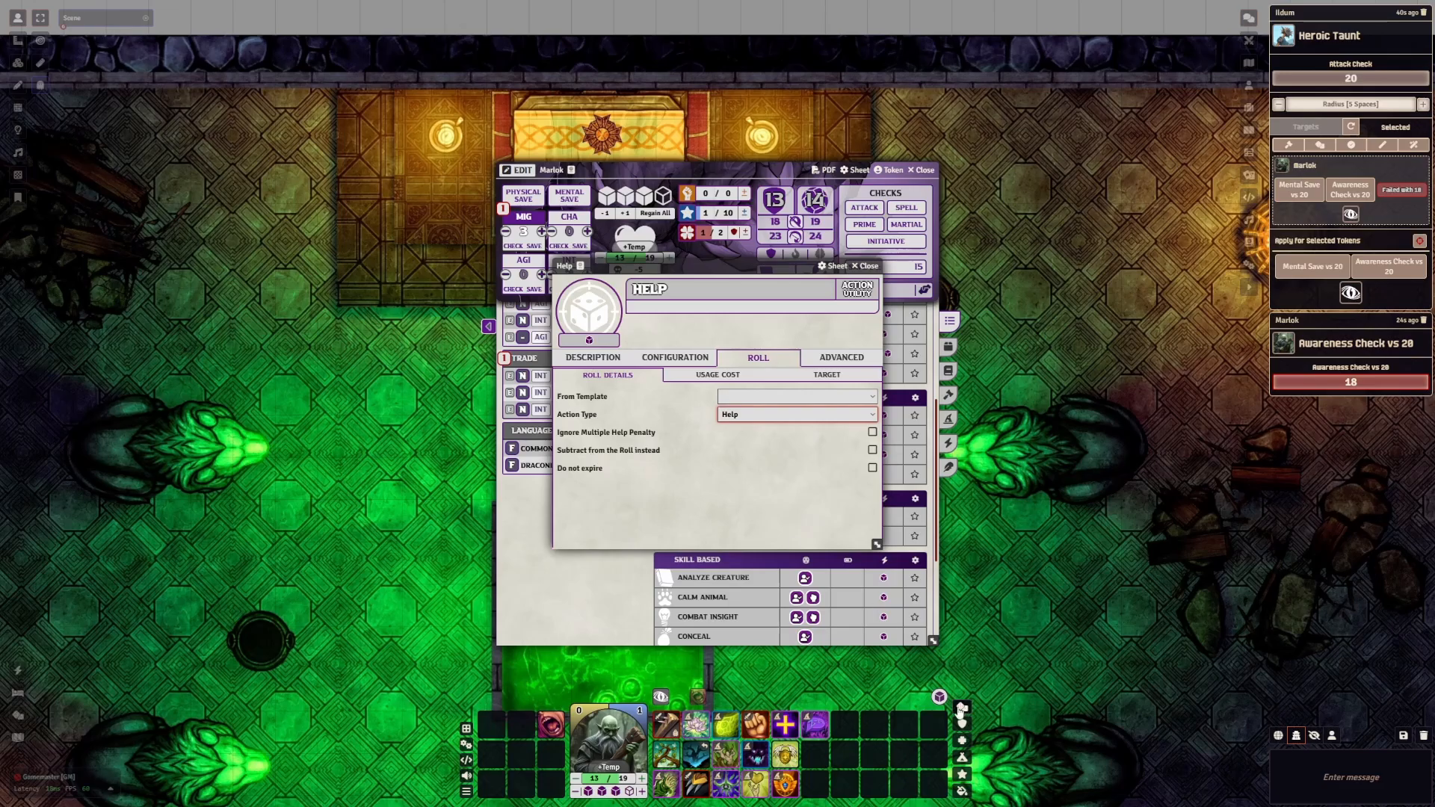
# Apply the bearded character's Help die to Heroic Taunt's Attack Check in chat, and expand the roll breakdown and modification message
pyautogui.moveTo(940, 700); pyautogui.dragTo(1353, 81)
pyautogui.doubleClick(1352, 81)
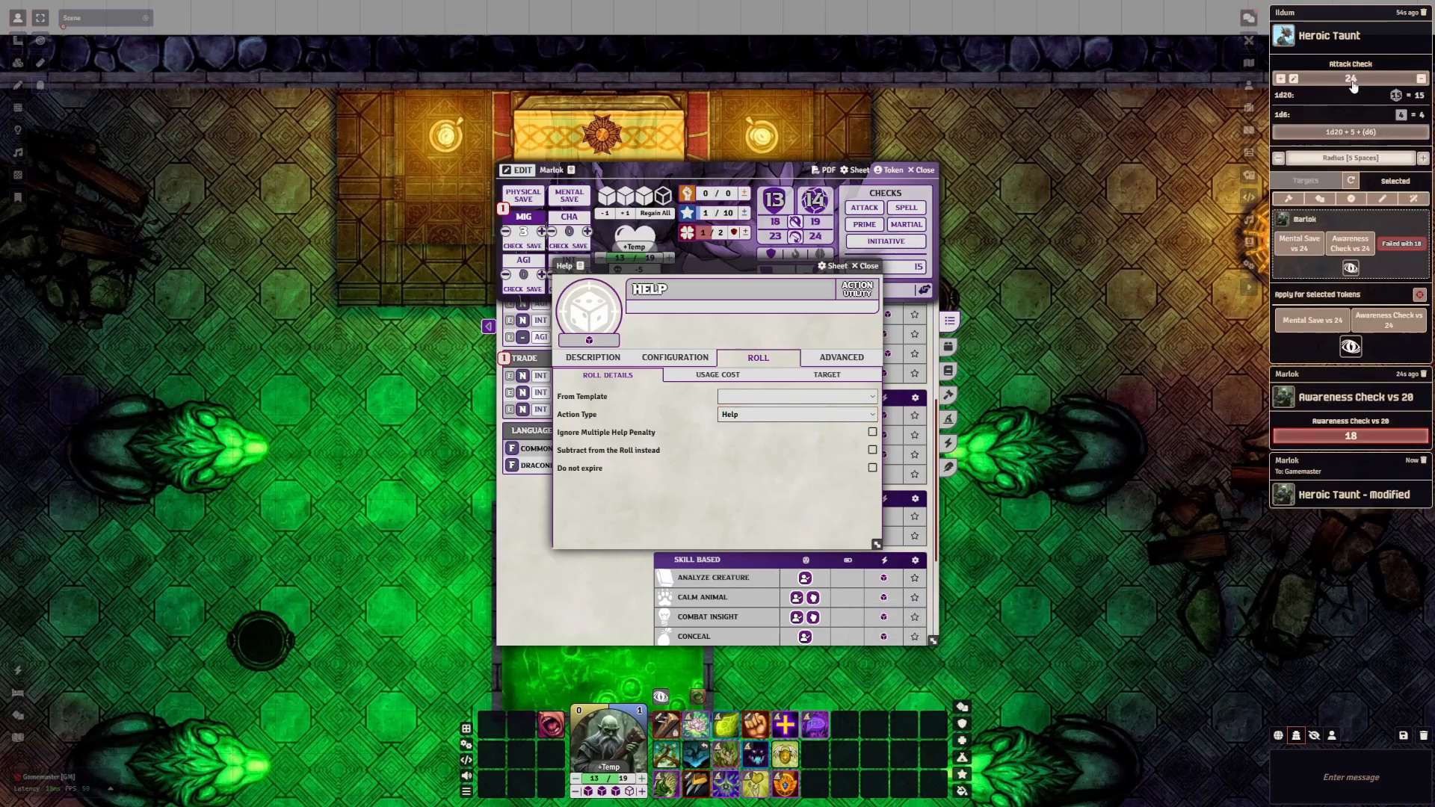
pyautogui.click(1351, 81)
pyautogui.click(1357, 505)
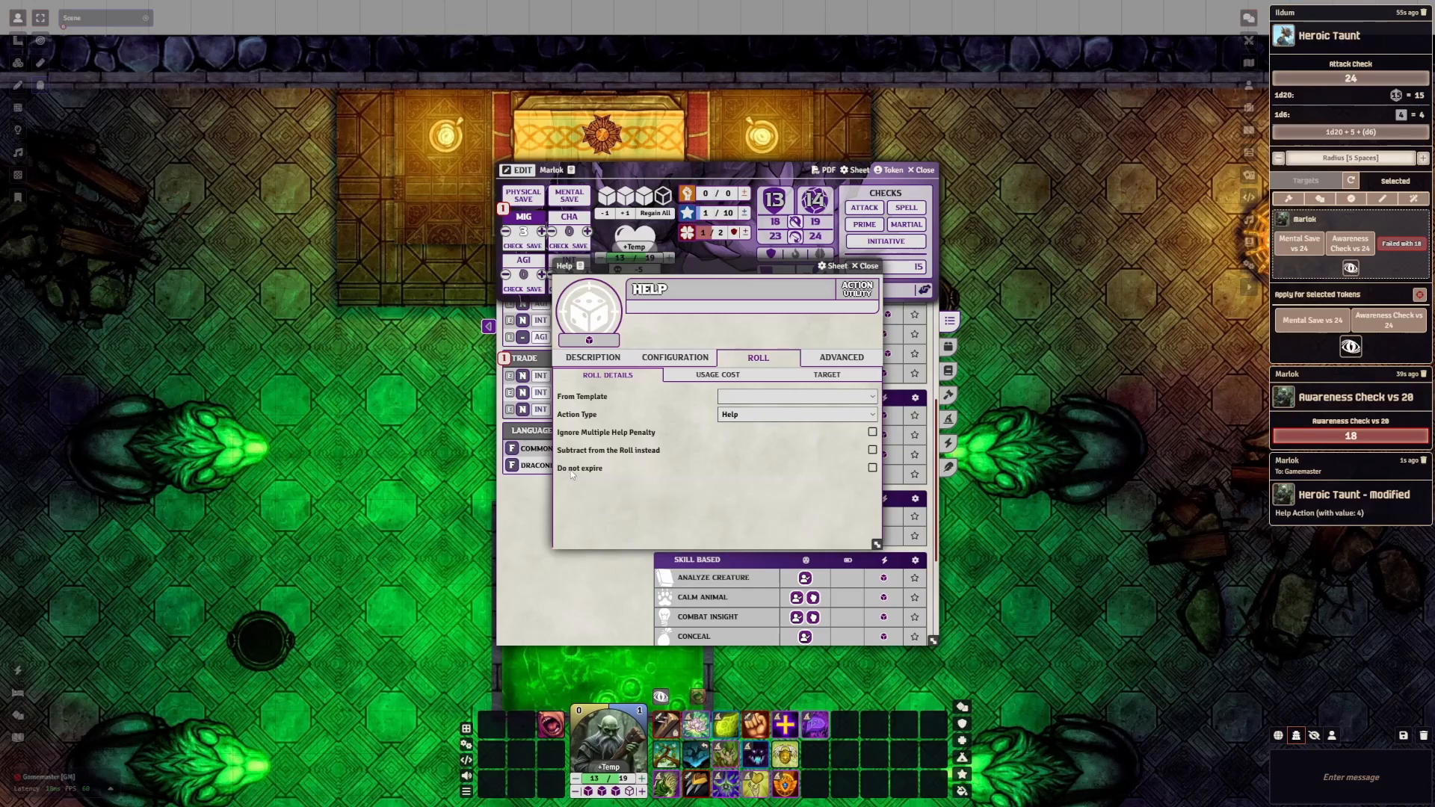
pyautogui.moveTo(571, 474)
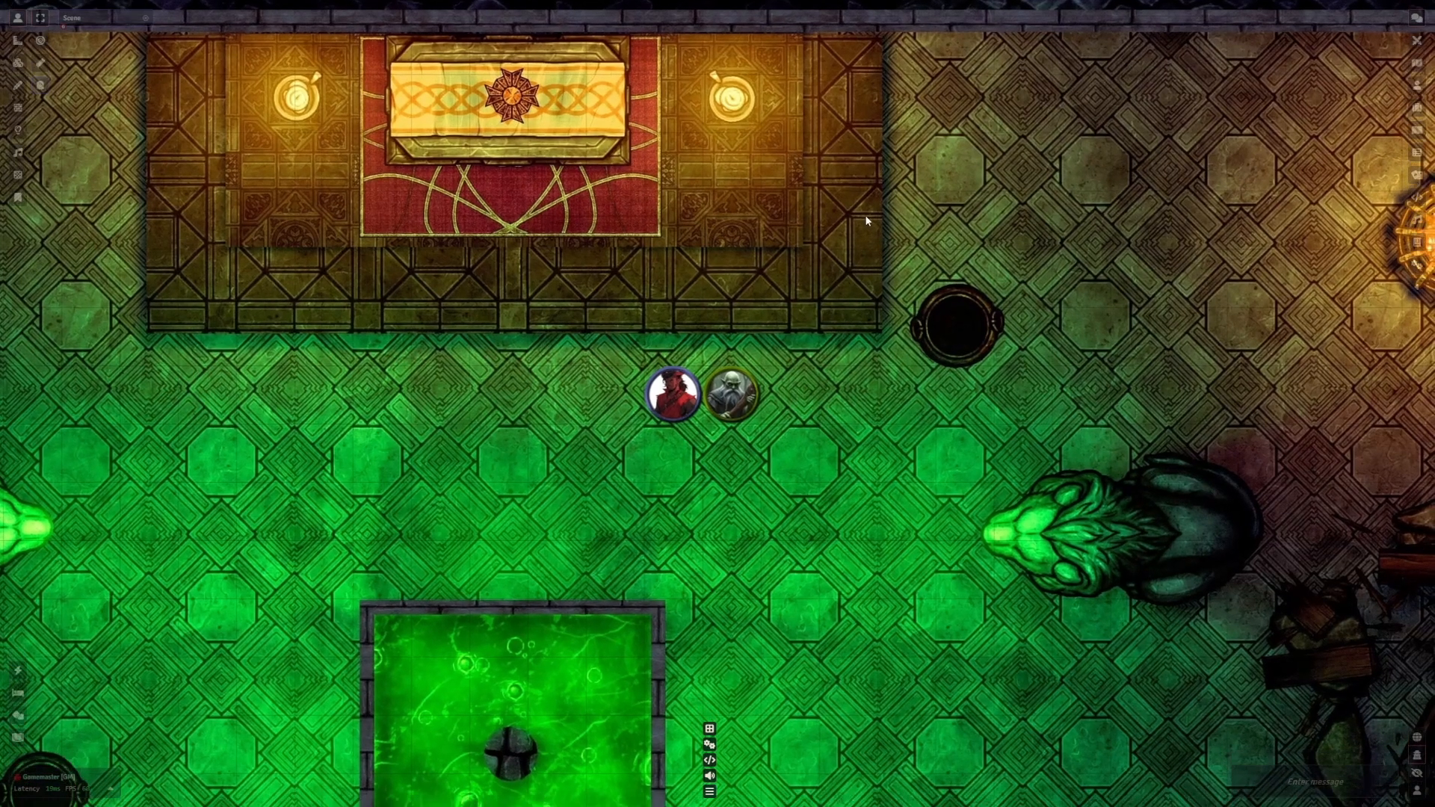
# Open the red-clad token's character sheet, place it clear of the tokens, and display its features
pyautogui.click(673, 373)
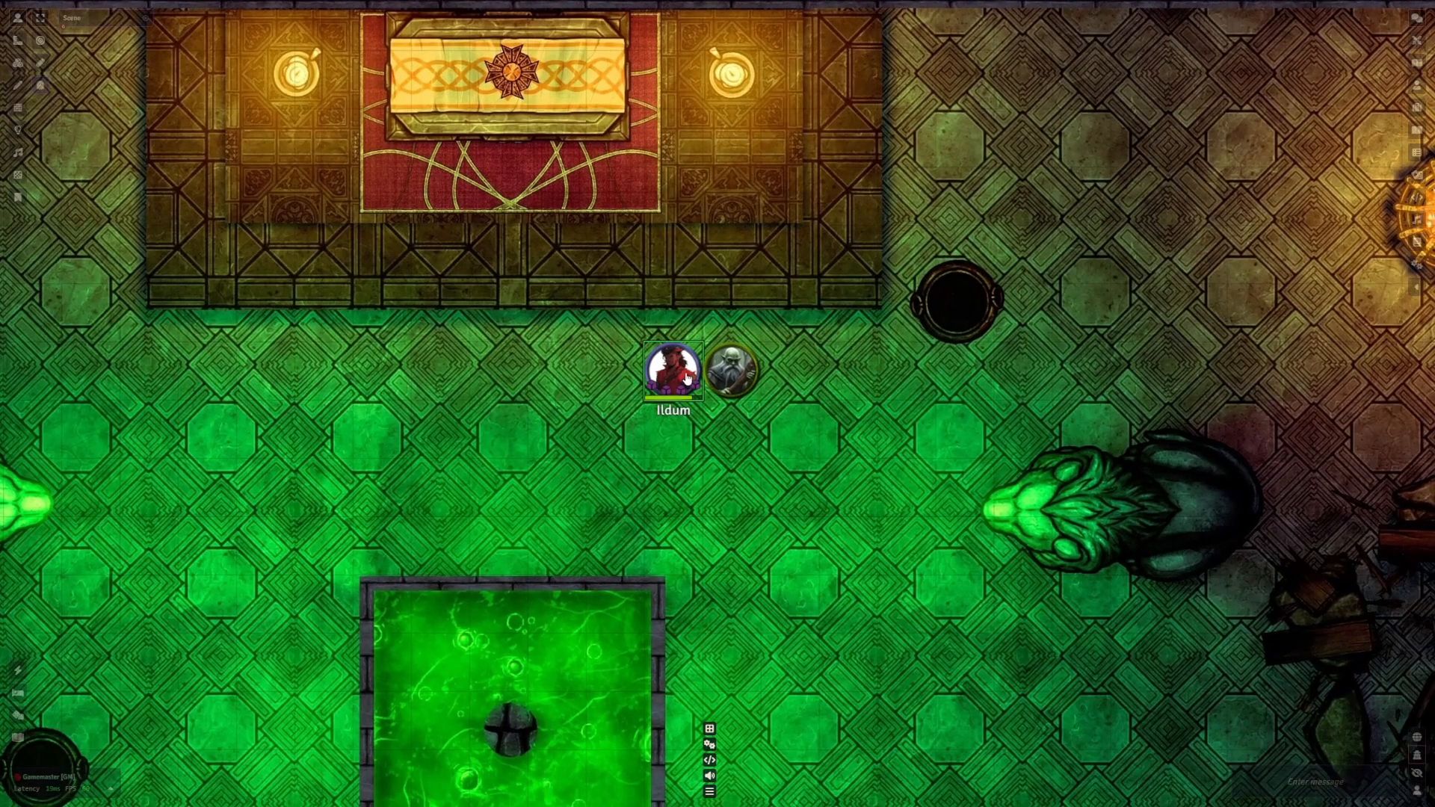
pyautogui.doubleClick(673, 373)
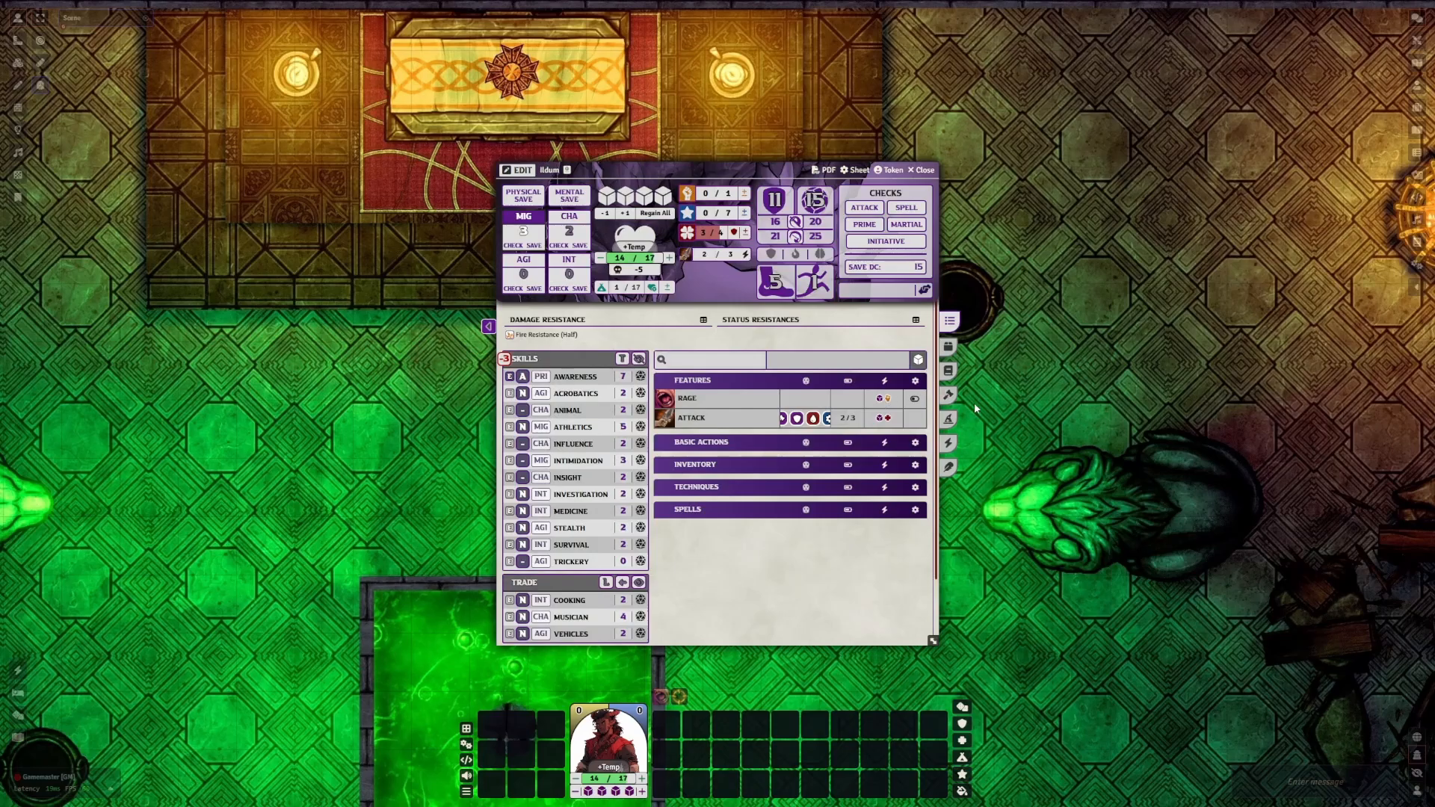
pyautogui.moveTo(652, 170); pyautogui.dragTo(289, 90)
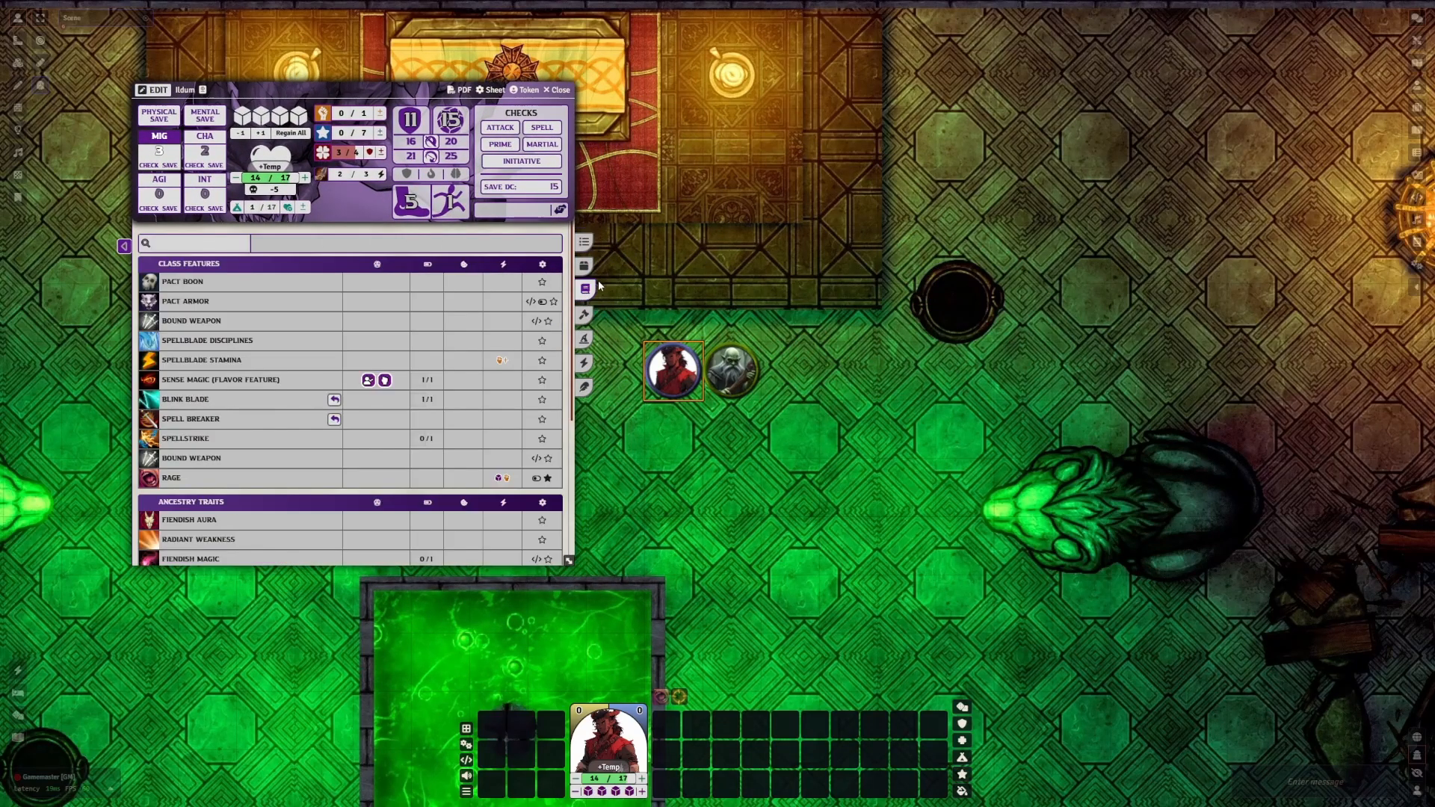
# Add the Bear Stance (Big Hits) feature to the character from the item compendium, filtering the names by "bear"
pyautogui.click(156, 90)
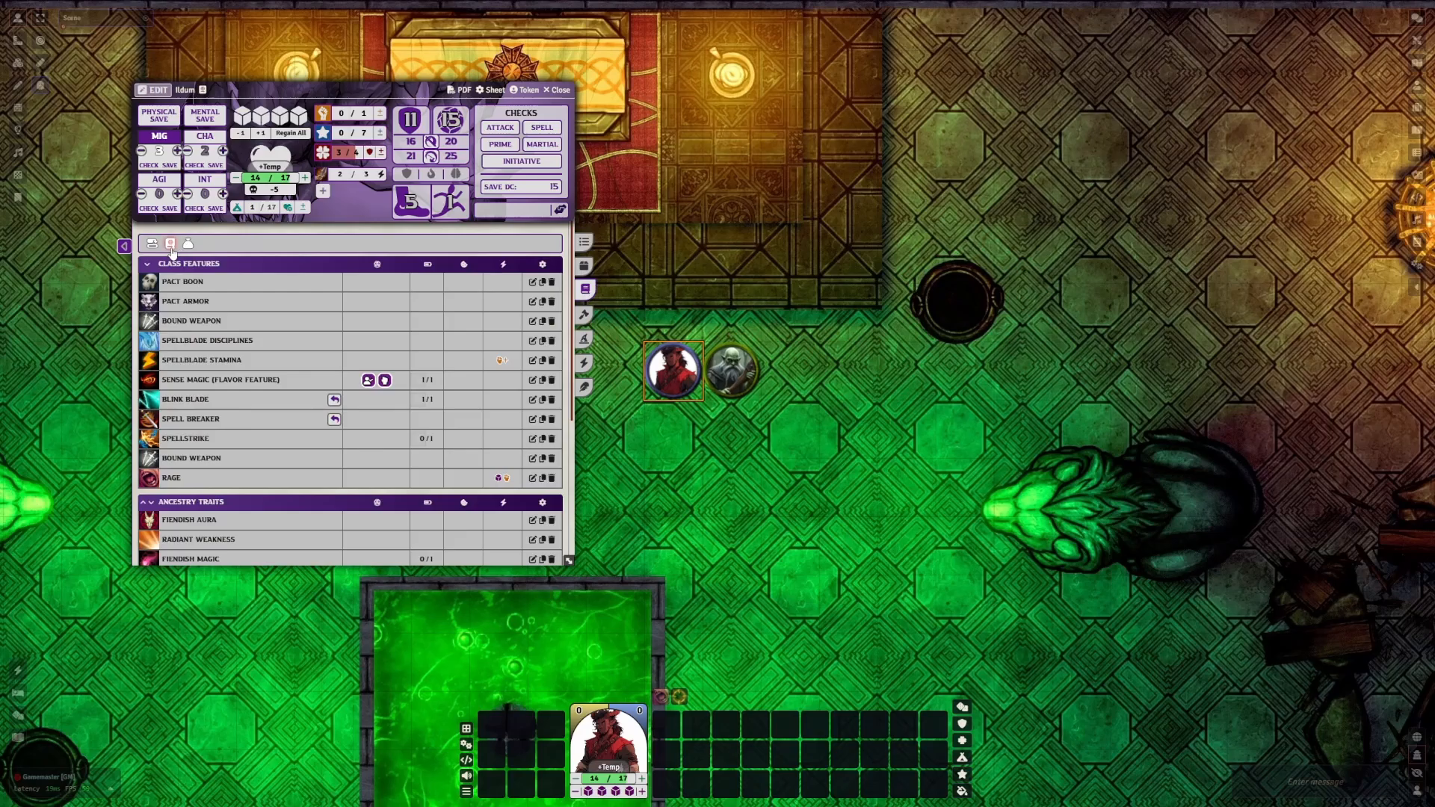
pyautogui.click(170, 243)
pyautogui.click(534, 356)
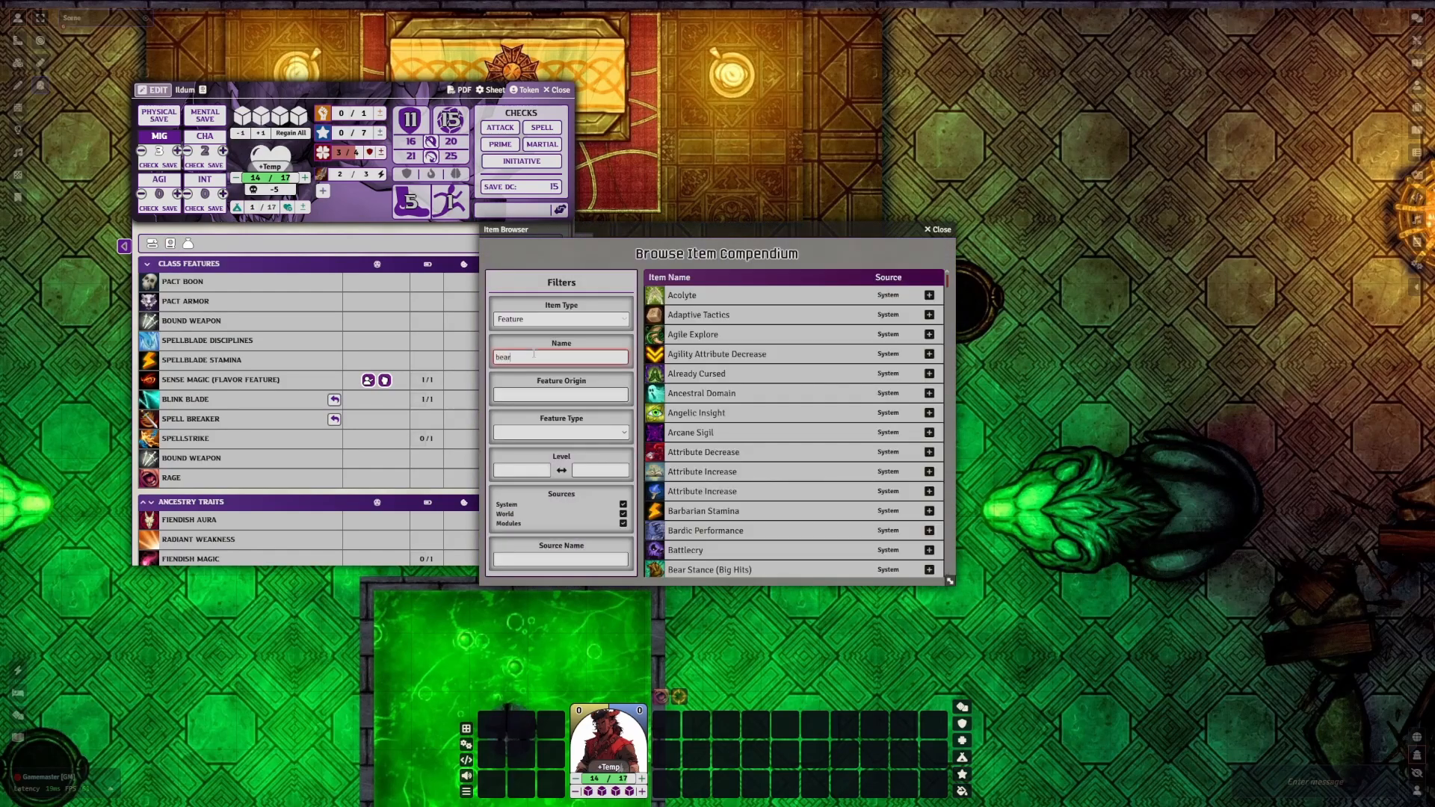
pyautogui.click(548, 347)
pyautogui.click(935, 297)
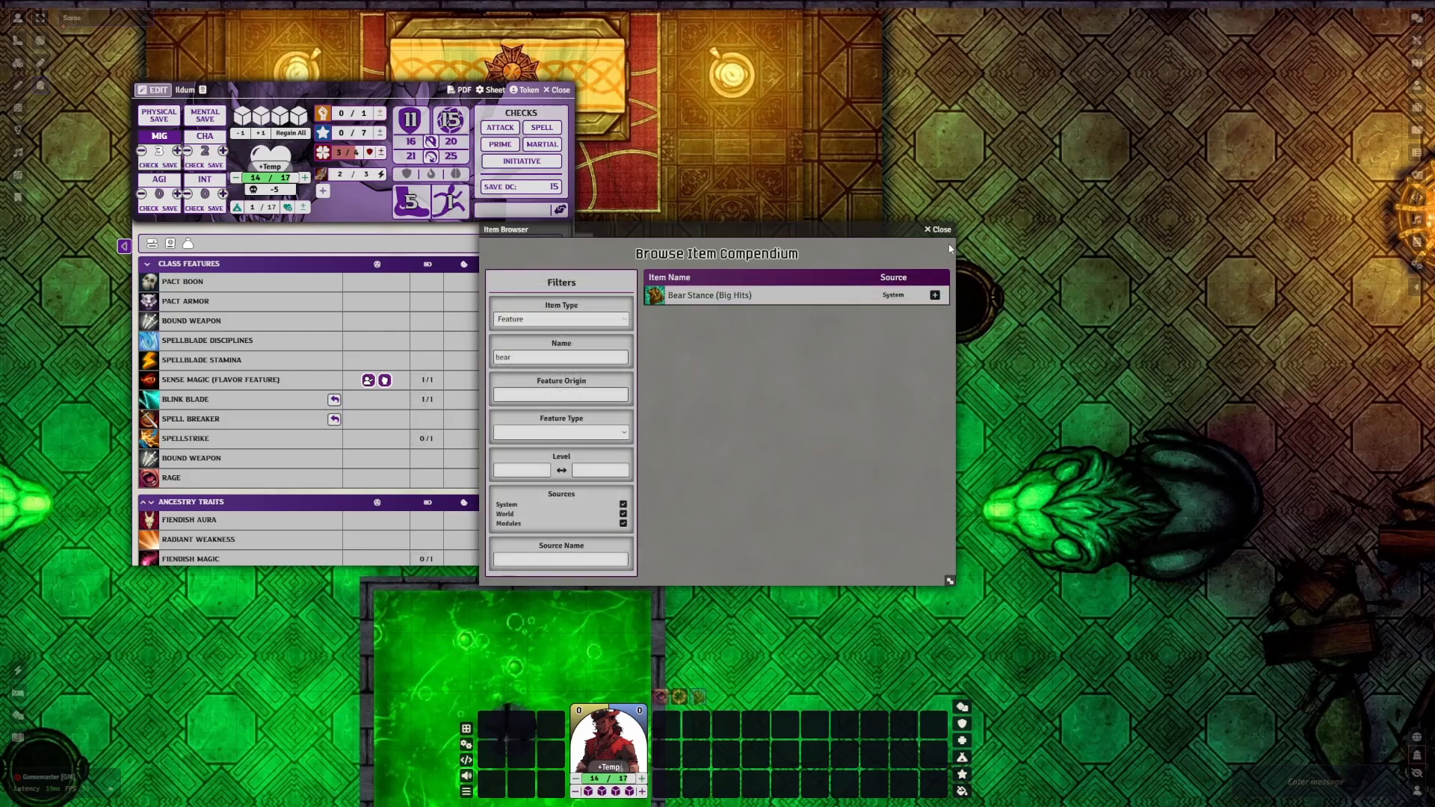
pyautogui.click(944, 229)
pyautogui.scroll(-4, 448, 373)
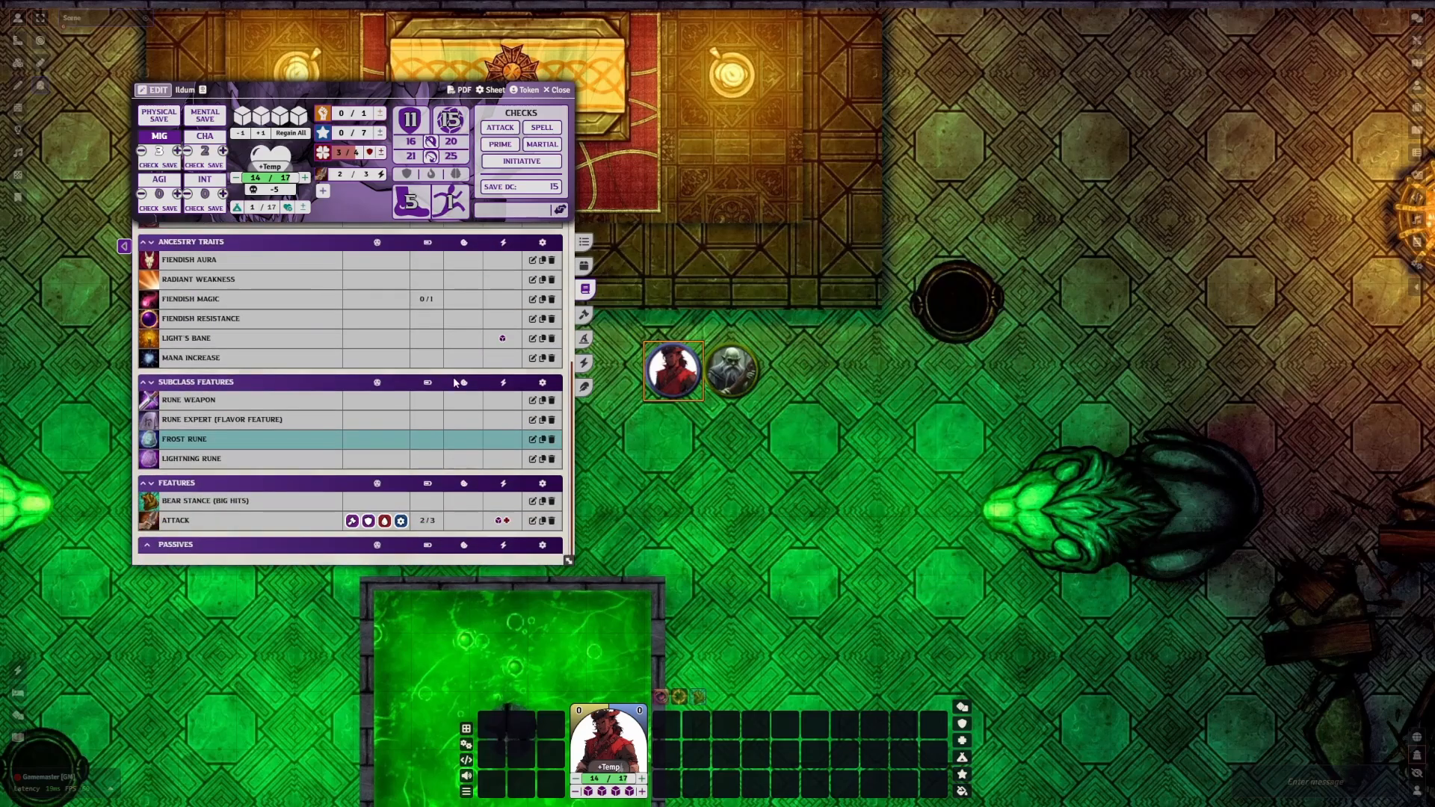
# Leave the sheet's edit mode and return to the character's main overview
pyautogui.click(142, 91)
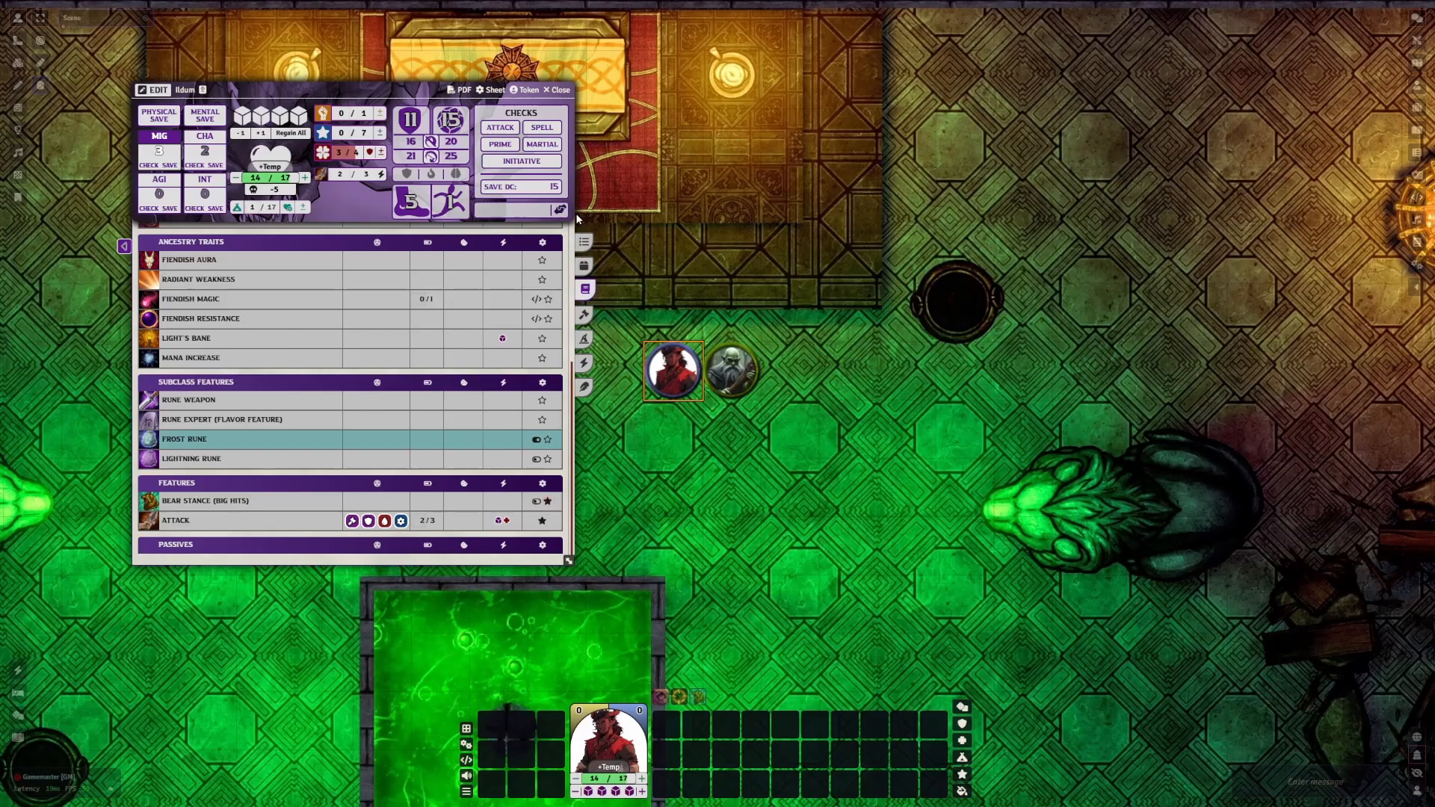
pyautogui.click(586, 242)
pyautogui.moveTo(354, 327)
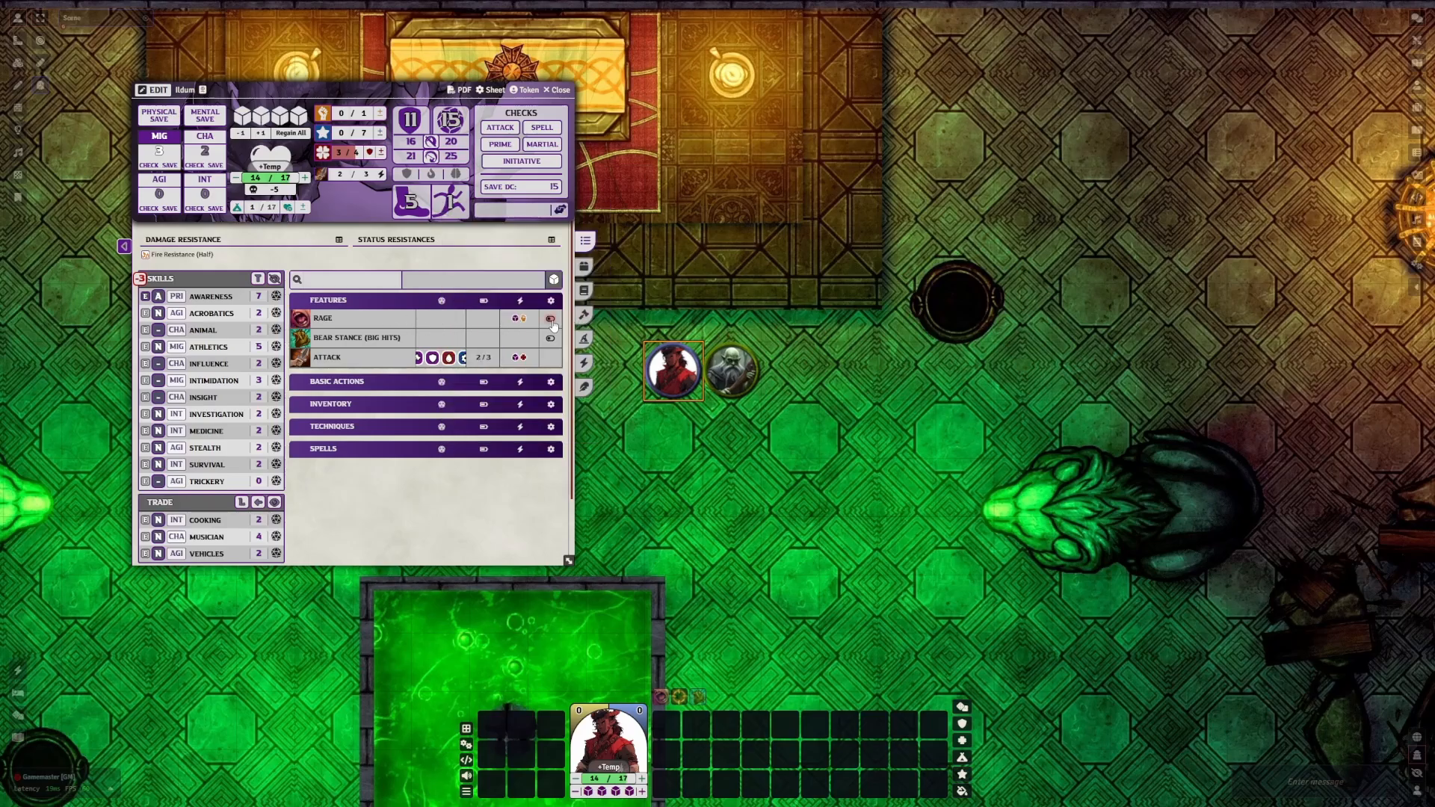
# Open the Rage feature's sheet beside the character sheet and display its Basic Configuration options
pyautogui.click(553, 322)
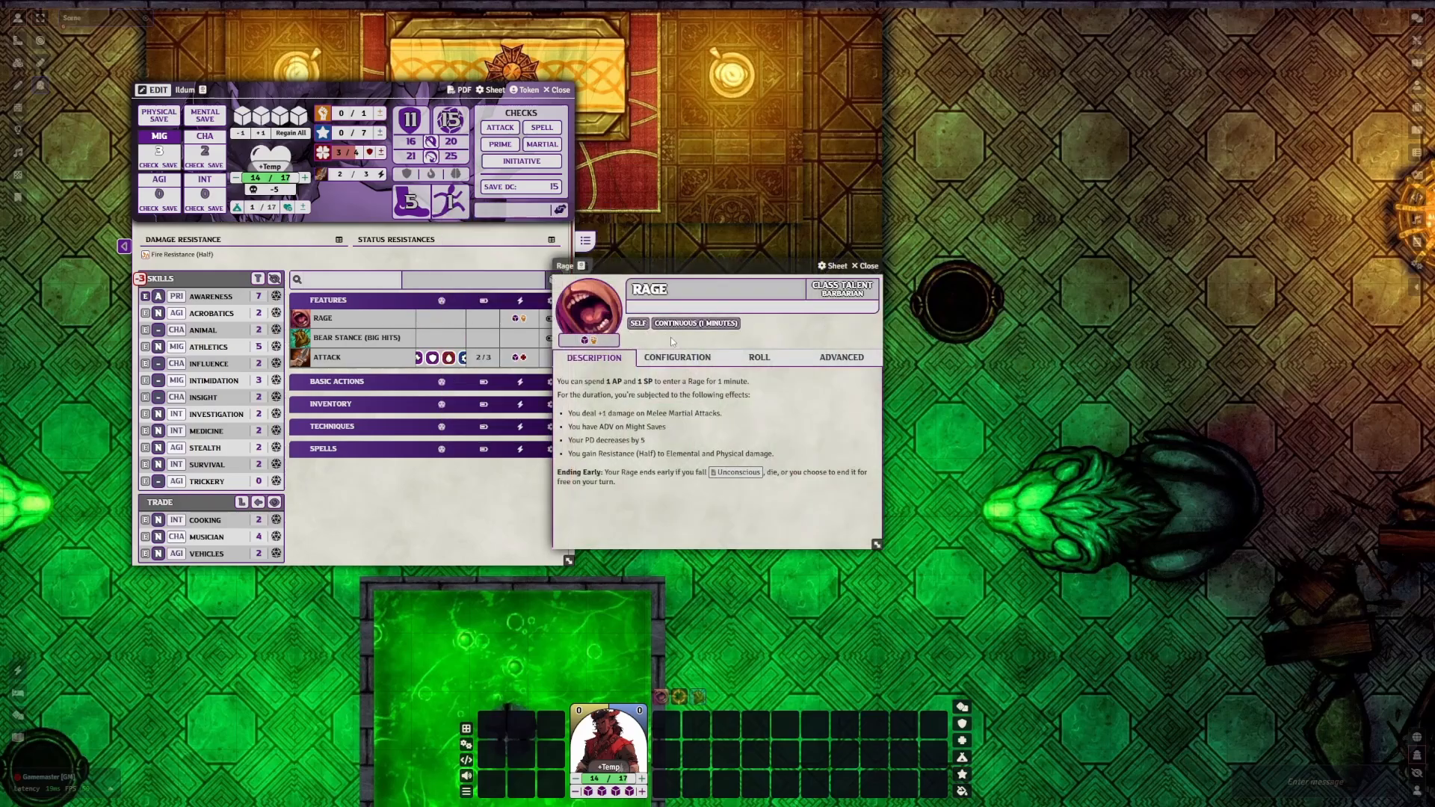
pyautogui.click(673, 357)
pyautogui.moveTo(671, 265); pyautogui.dragTo(832, 103)
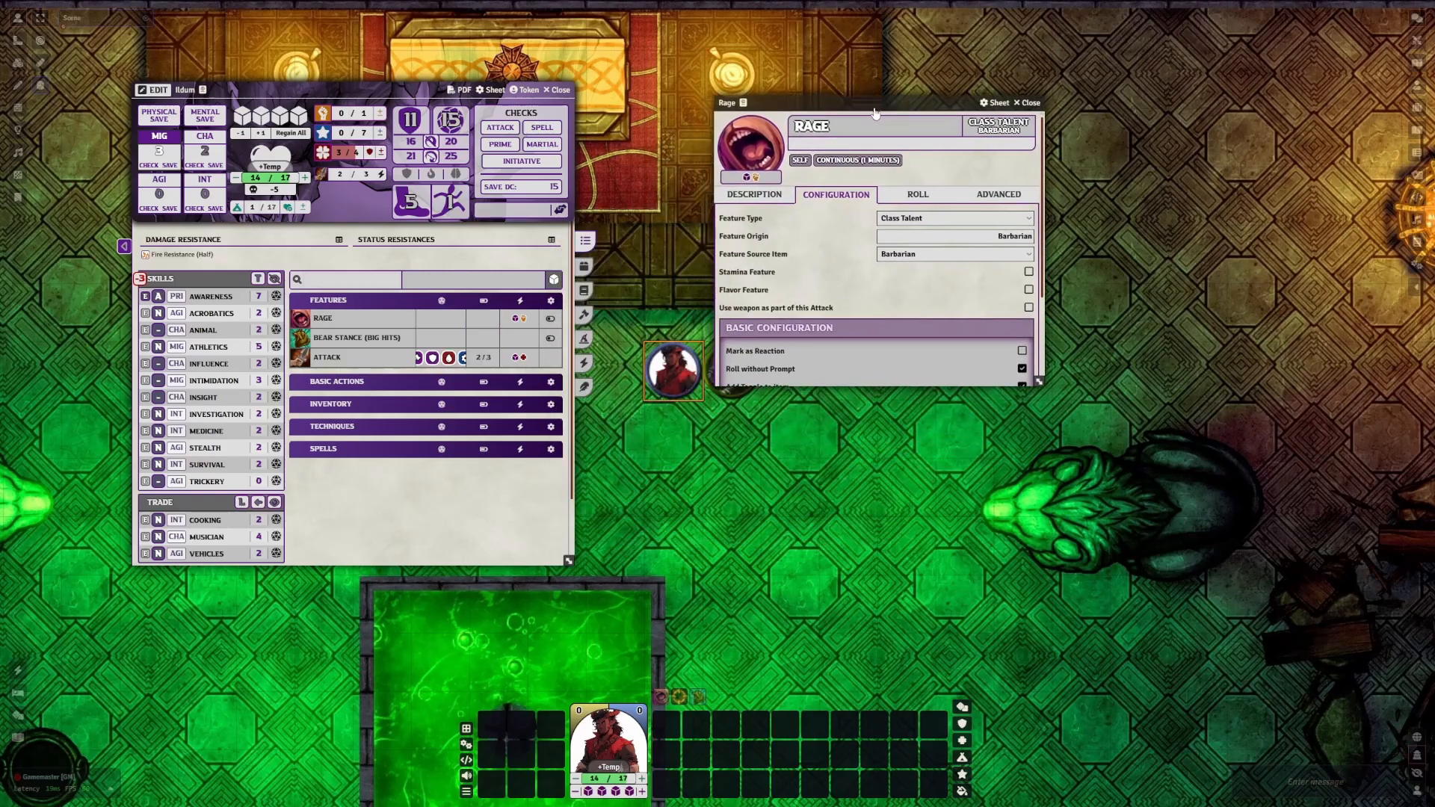
pyautogui.scroll(-1, 832, 235)
pyautogui.scroll(-2, 832, 236)
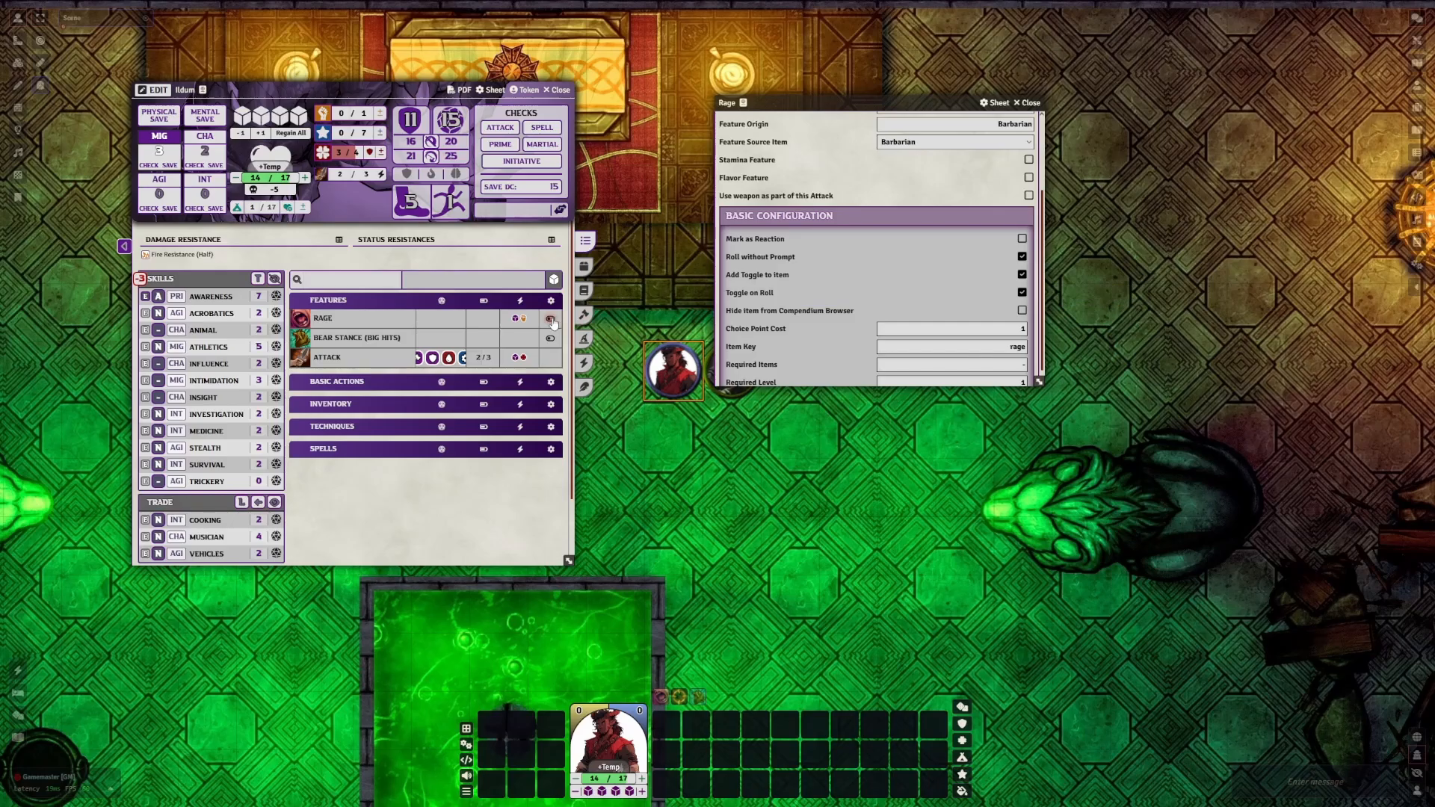
# Switch Rage's Add Toggle to Item option off and back on, and activate and deactivate Rage with its toggle
pyautogui.click(1022, 276)
pyautogui.click(1021, 275)
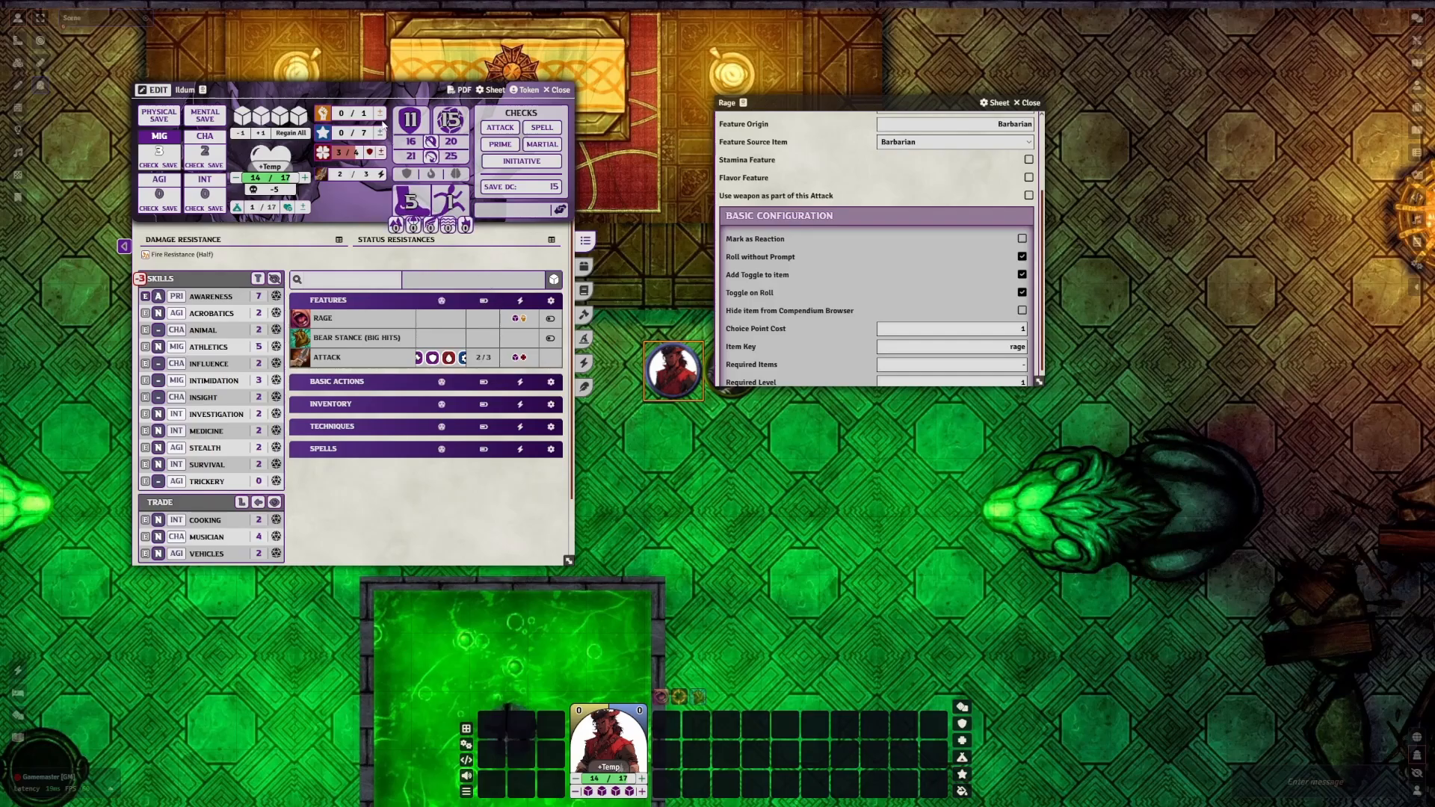
pyautogui.click(551, 319)
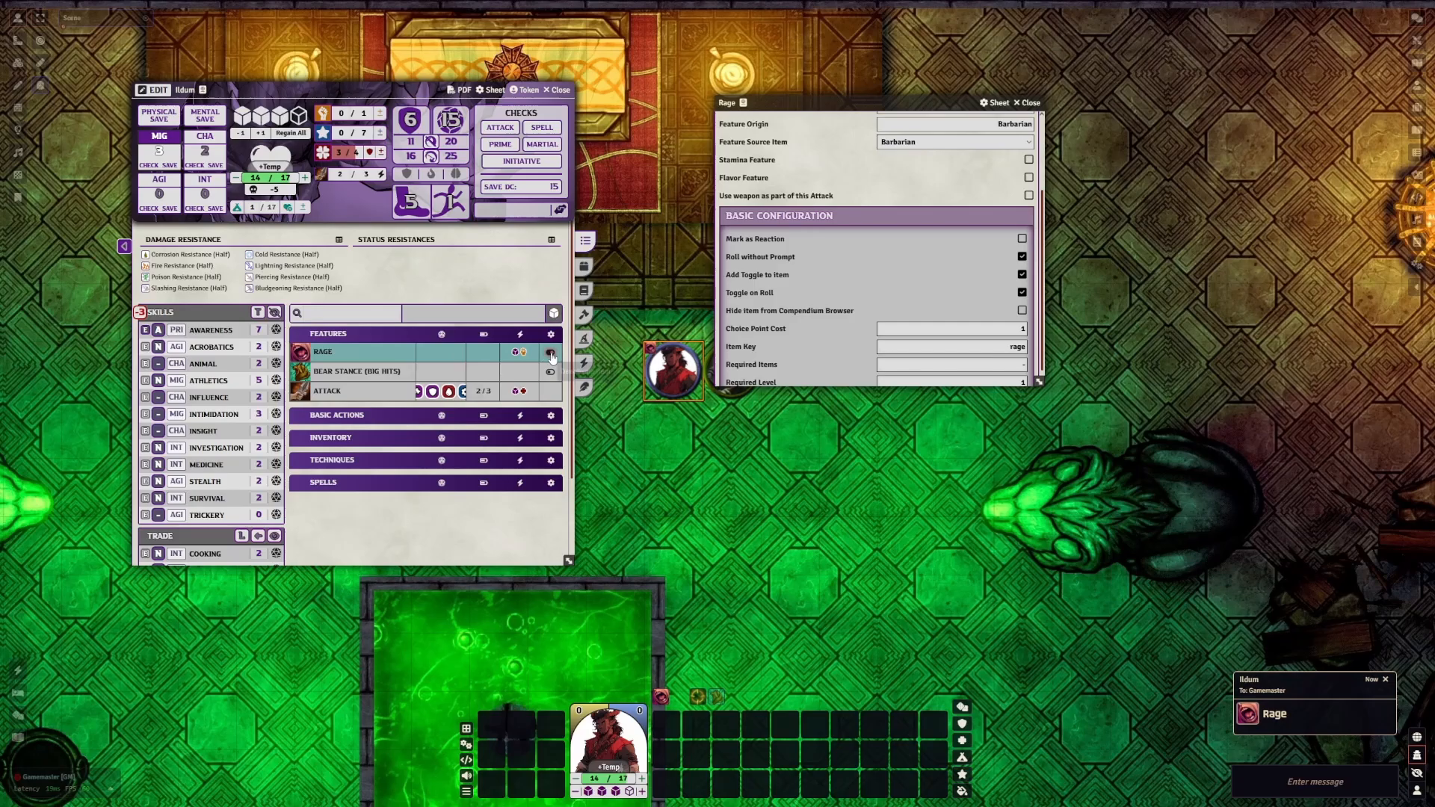
pyautogui.click(551, 353)
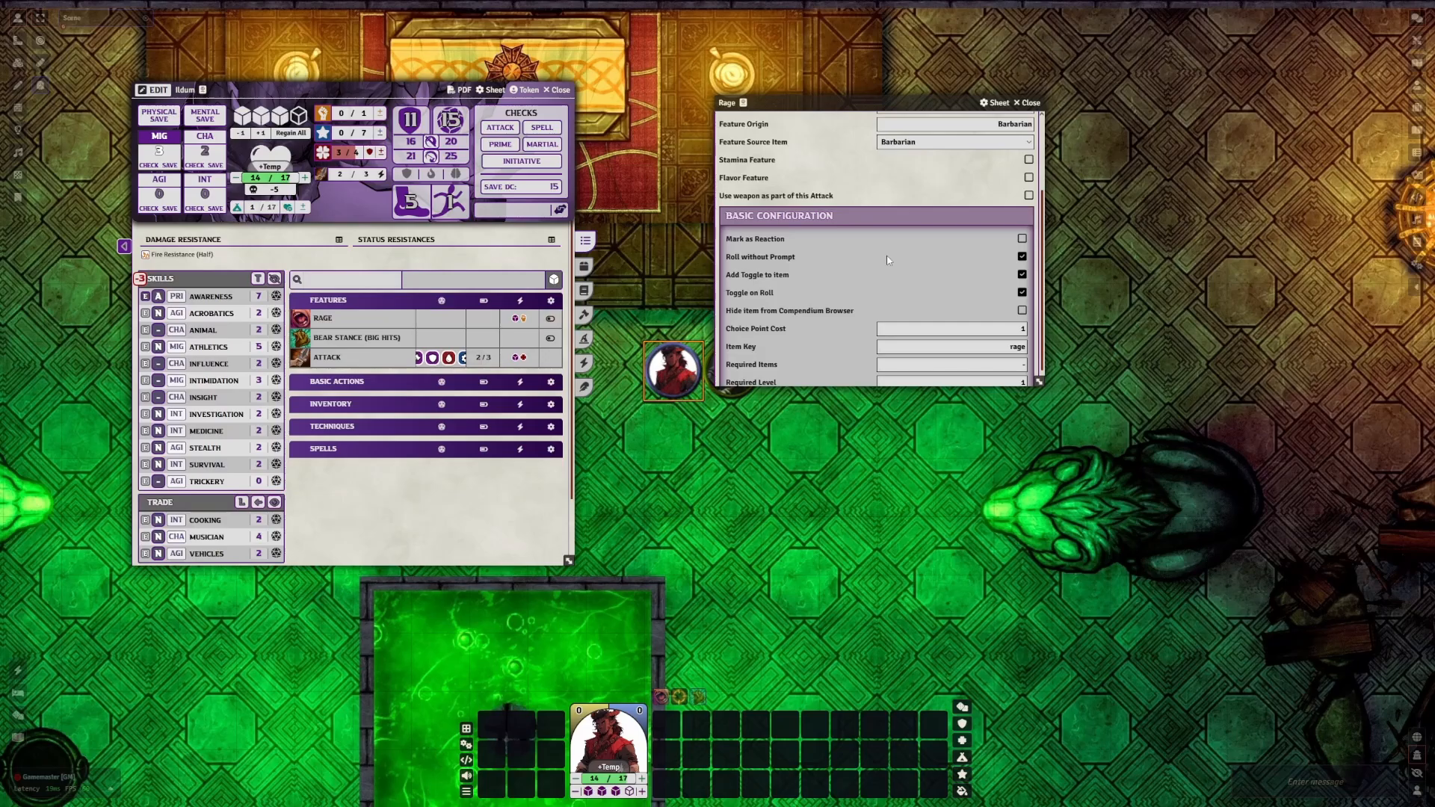
# Review Rage's summary and Basic Configuration options, and display its advanced effect settings
pyautogui.moveTo(876, 104); pyautogui.dragTo(779, 66)
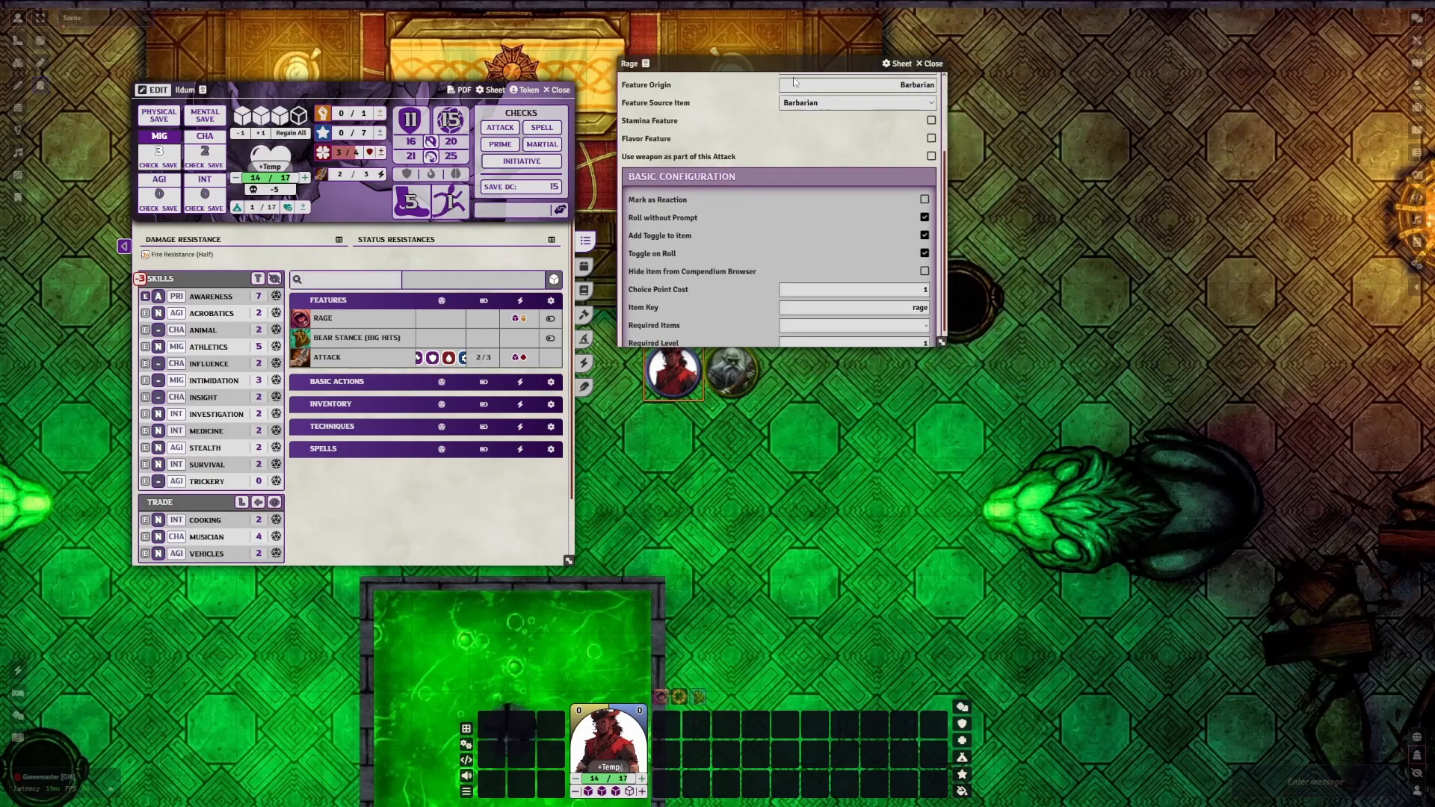
pyautogui.scroll(5, 809, 199)
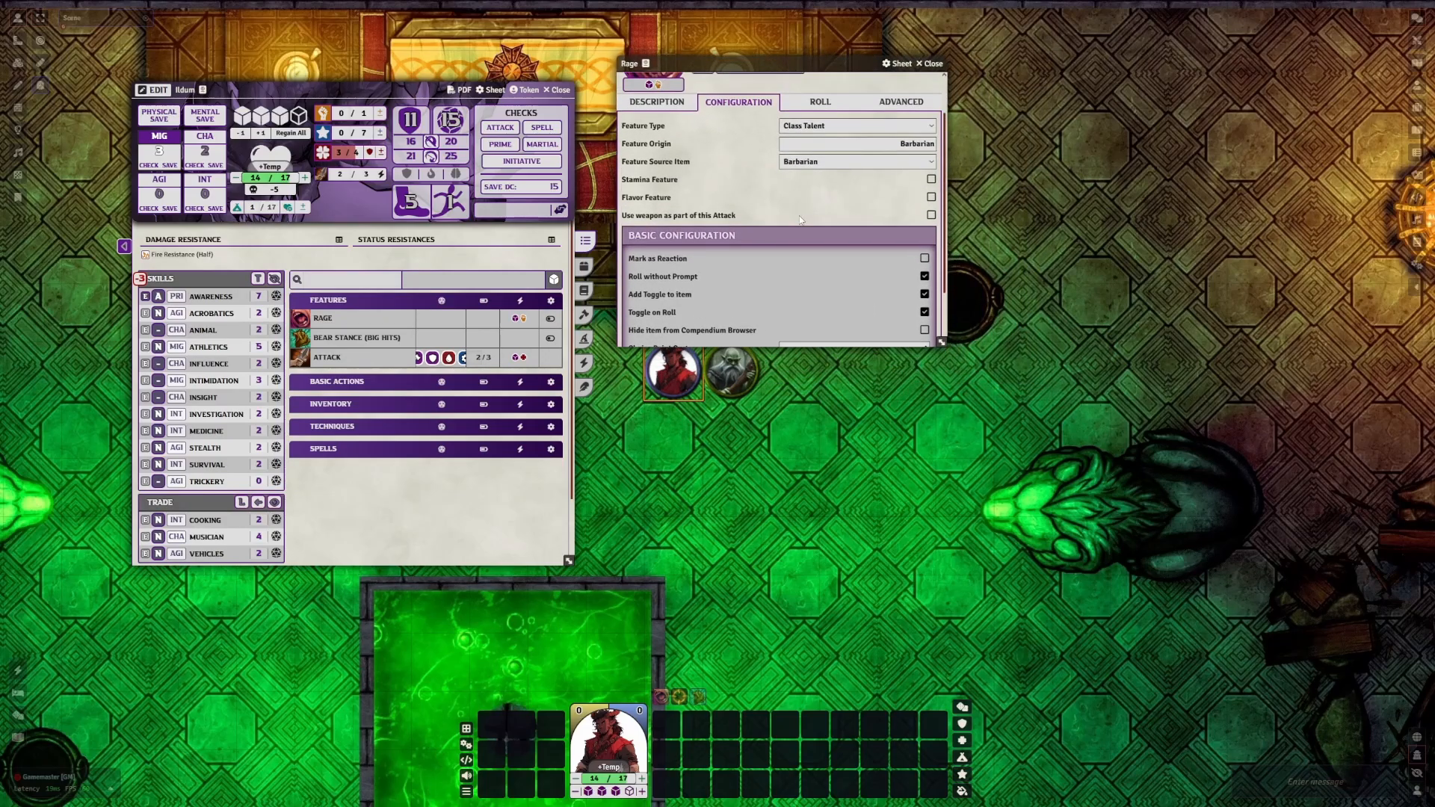
pyautogui.moveTo(354, 323)
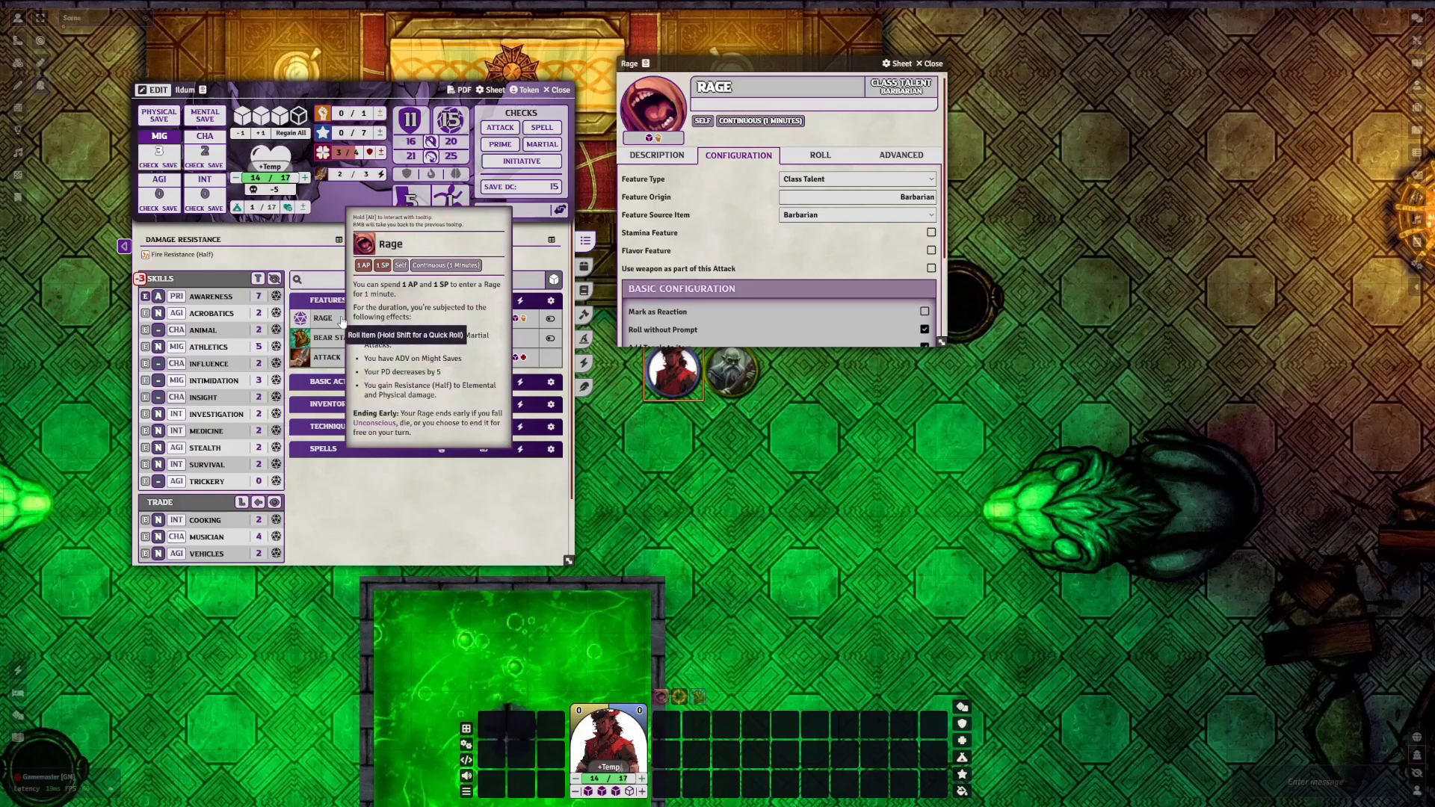
pyautogui.scroll(-3, 720, 213)
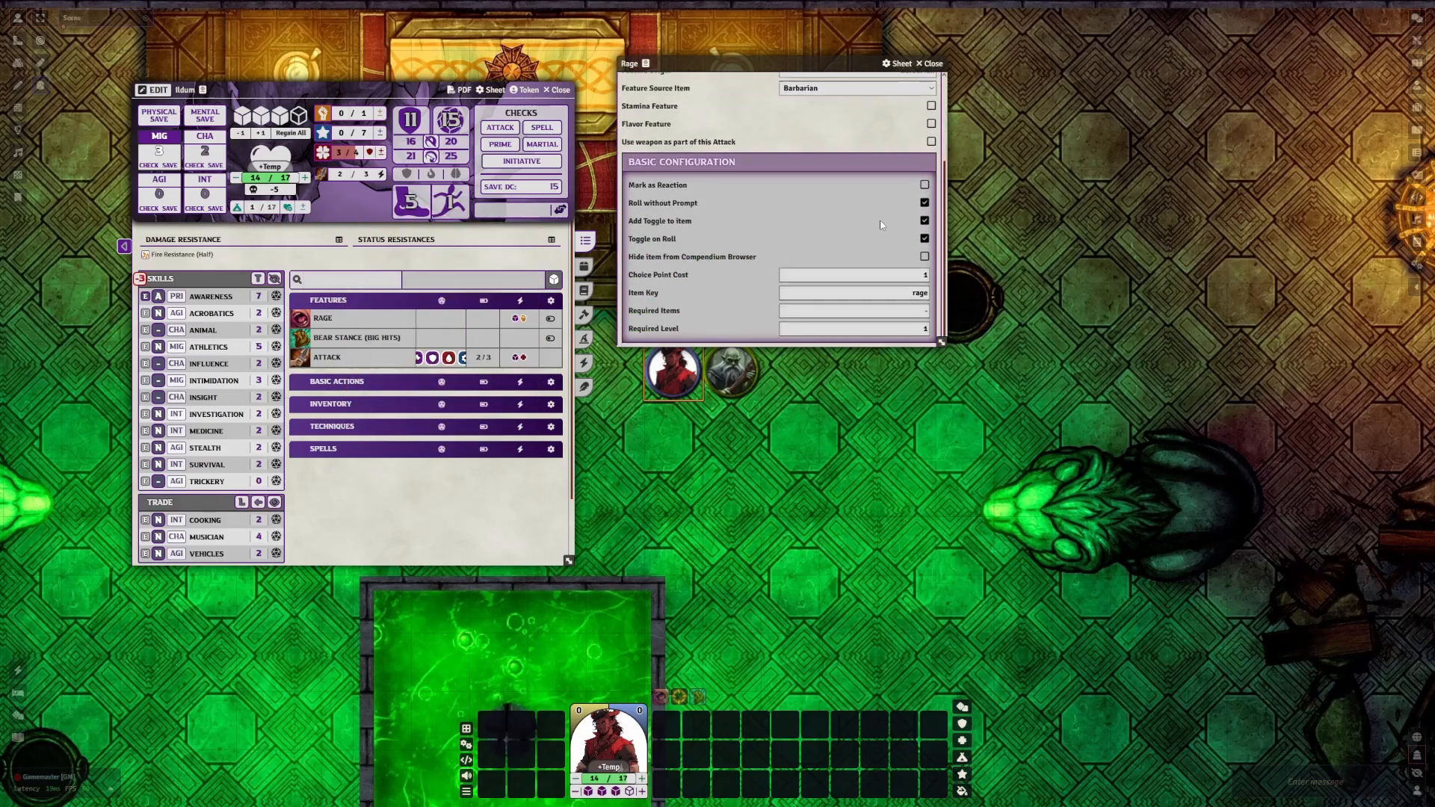
pyautogui.scroll(5, 656, 225)
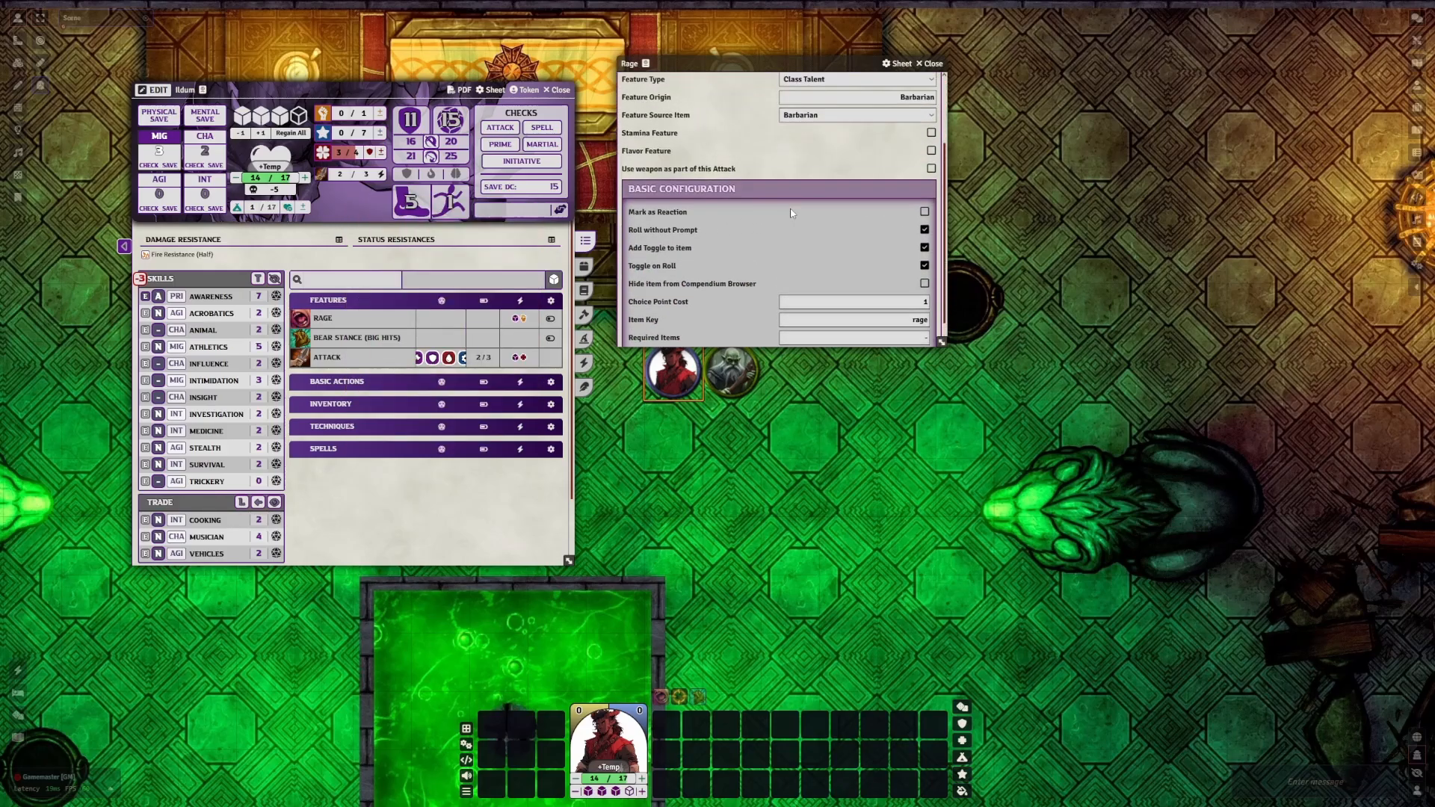
pyautogui.click(900, 155)
pyautogui.scroll(-2, 718, 246)
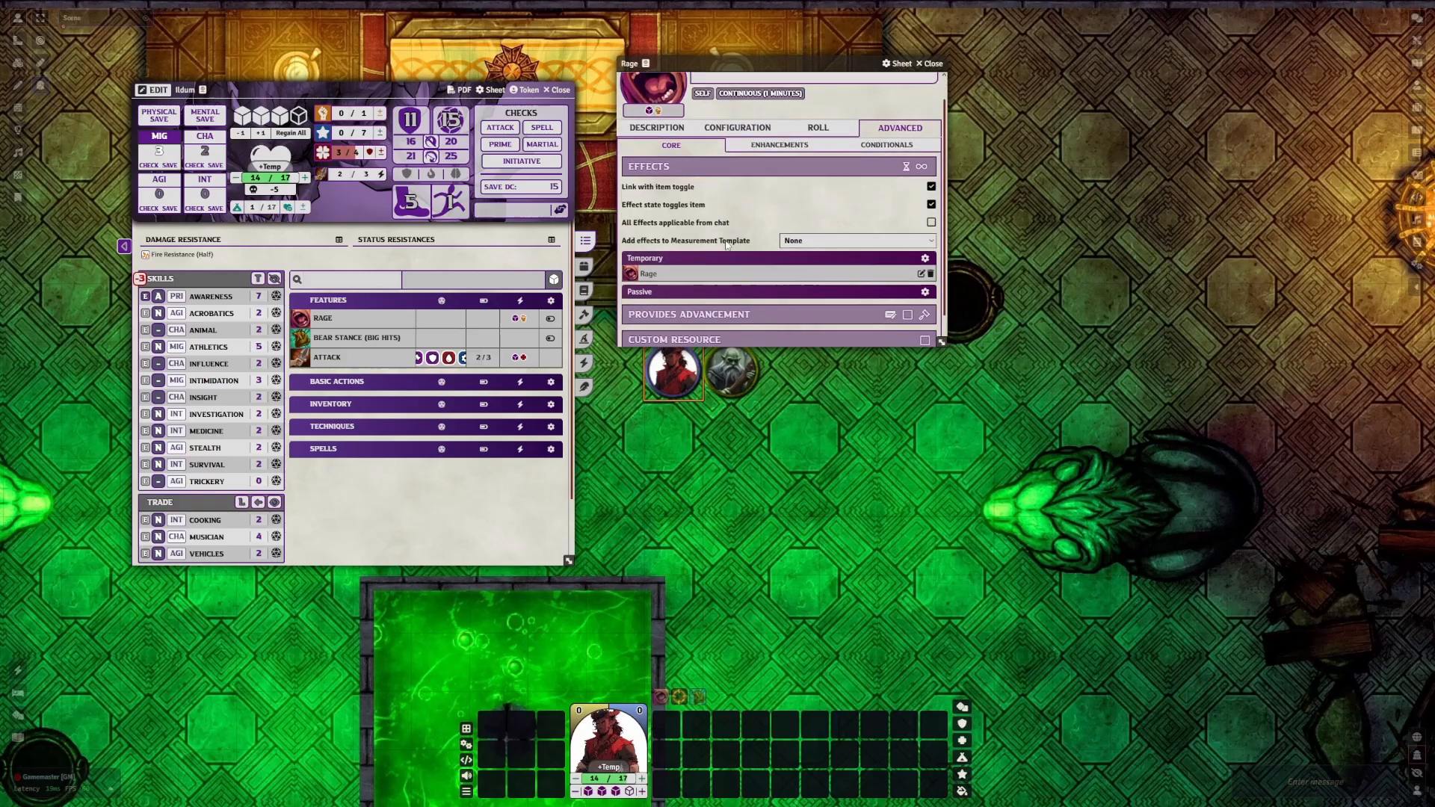
pyautogui.moveTo(667, 244)
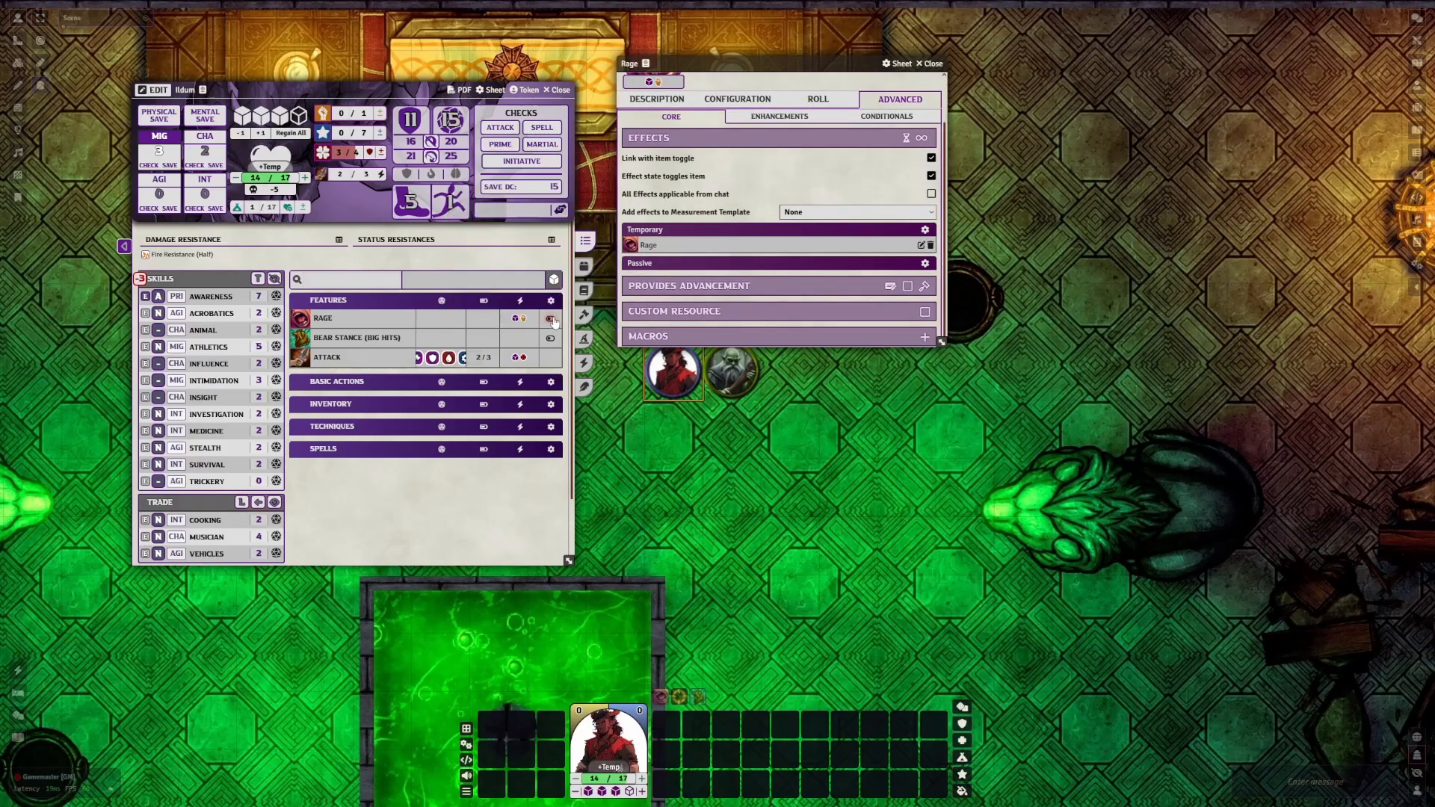
# Activate and deactivate Rage with its toggle, and check the character's effects list before returning to the main overview
pyautogui.click(550, 318)
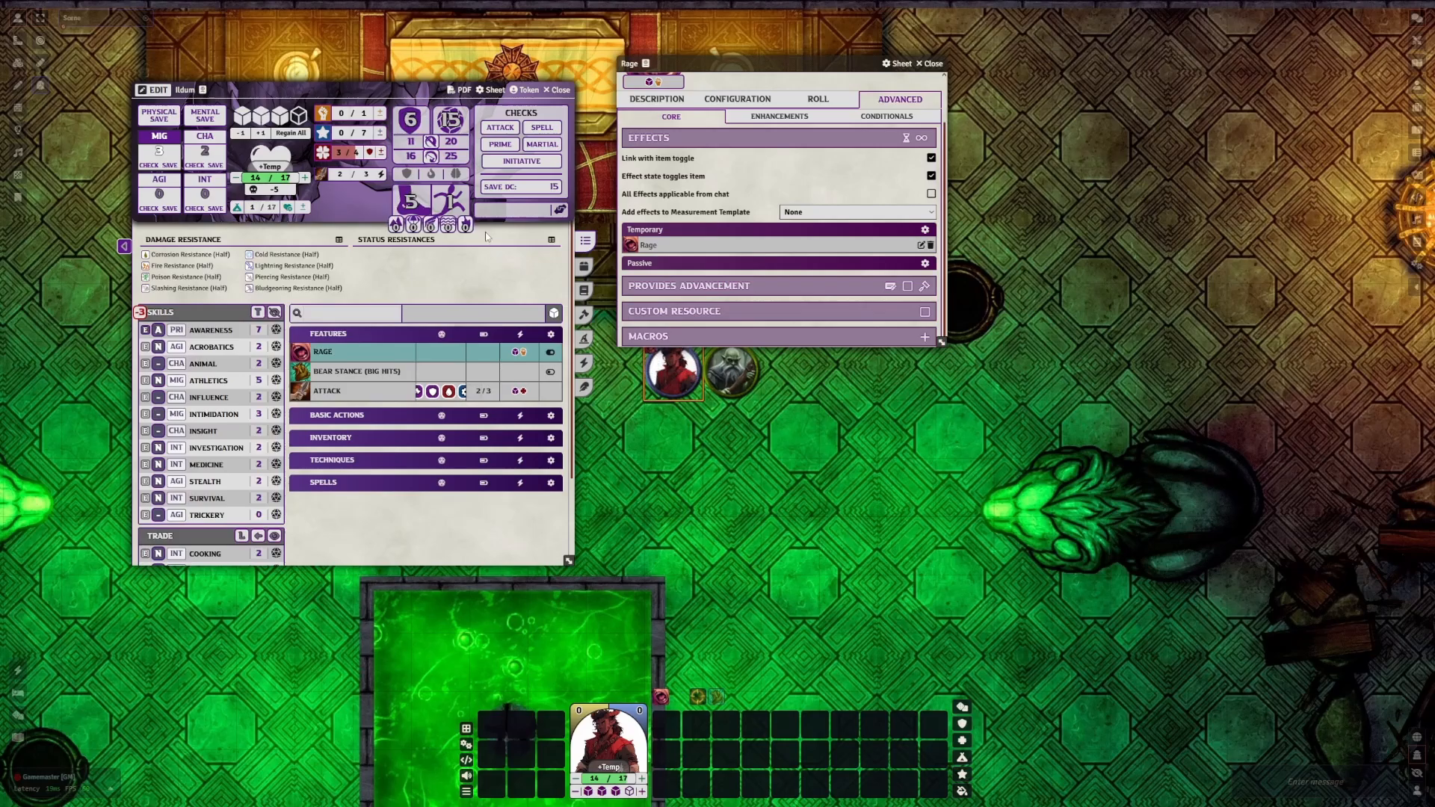
pyautogui.click(551, 354)
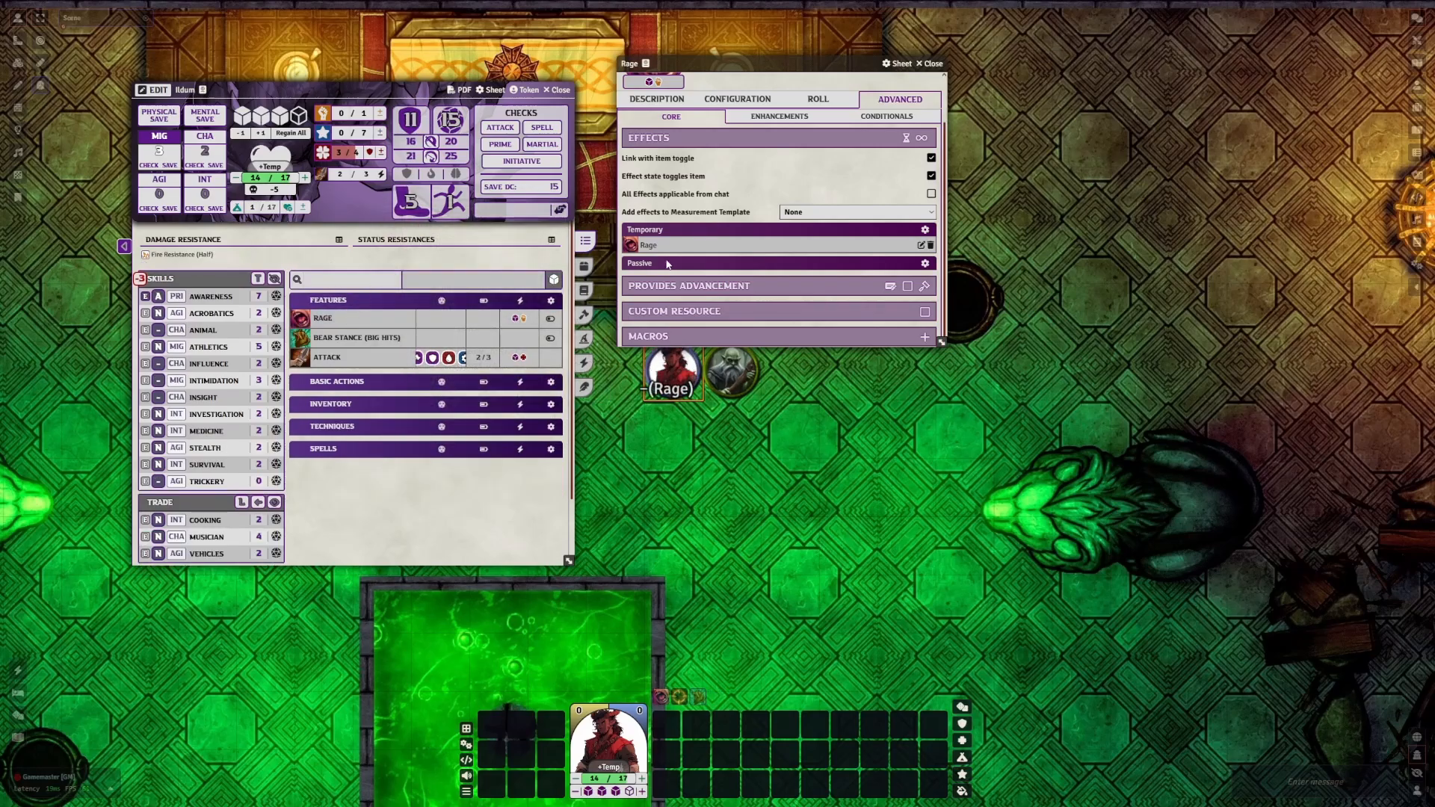
pyautogui.moveTo(390, 324)
pyautogui.click(584, 363)
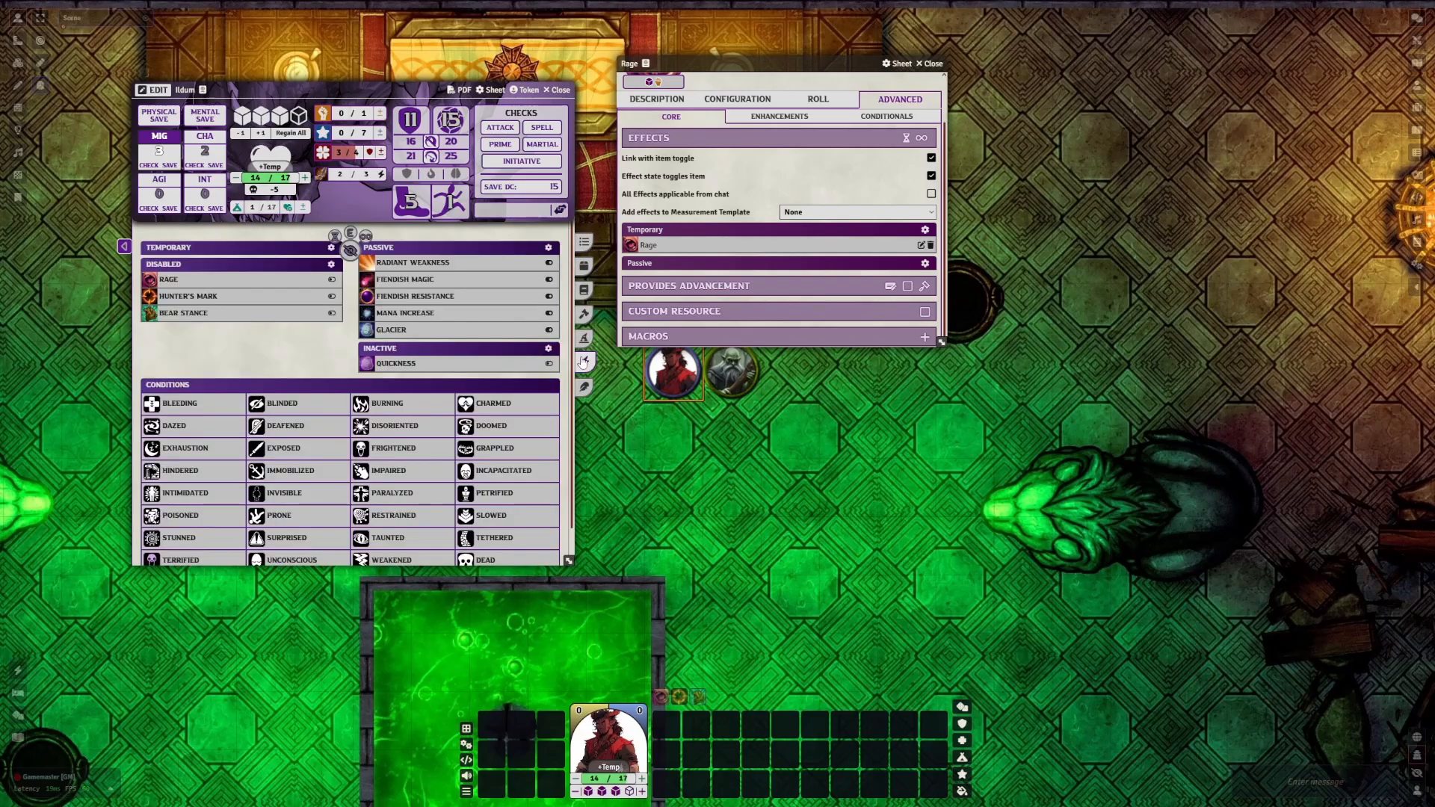
pyautogui.click(582, 244)
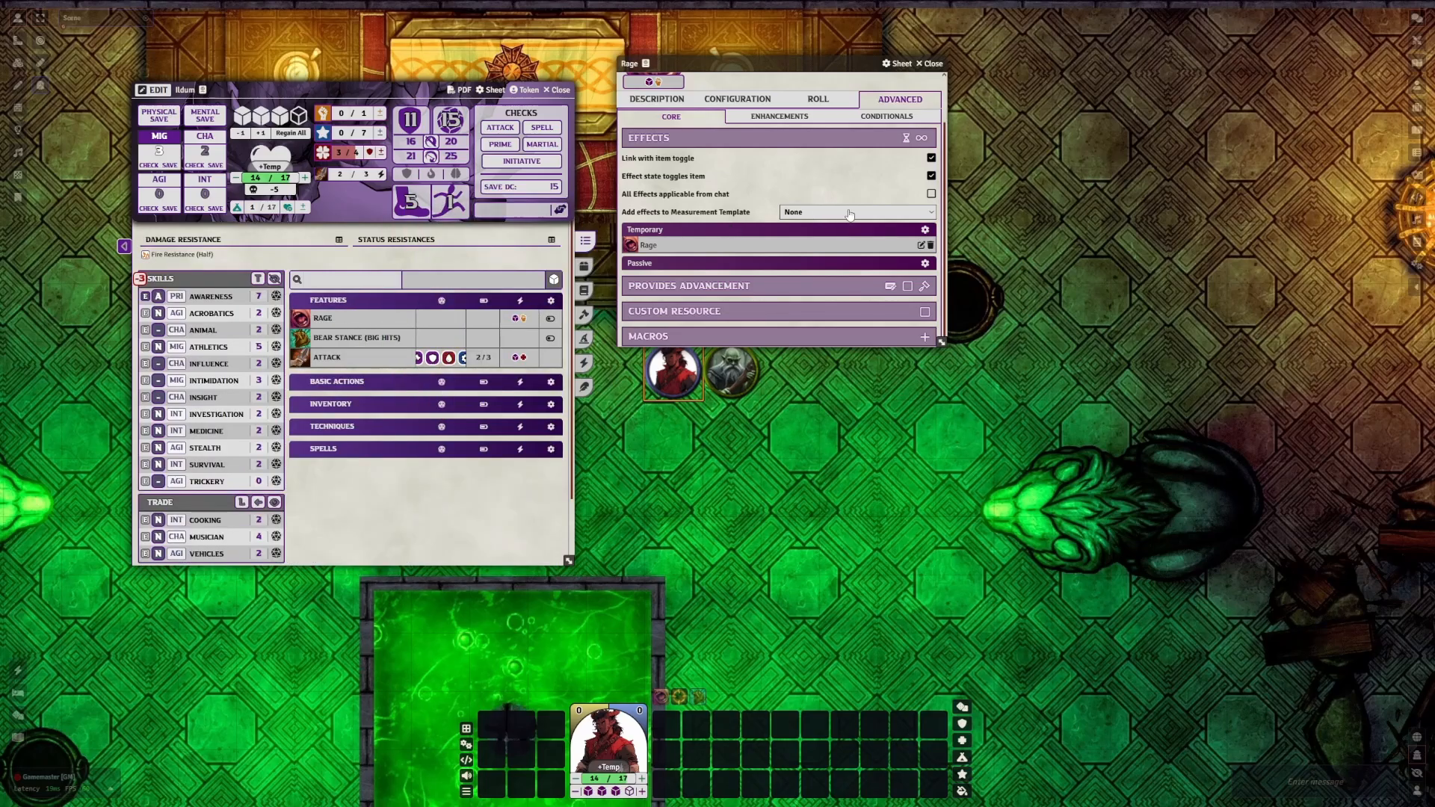
# Move the Rage sheet away from the tokens and disable its Link with item toggle option
pyautogui.moveTo(778, 66); pyautogui.dragTo(1008, 75)
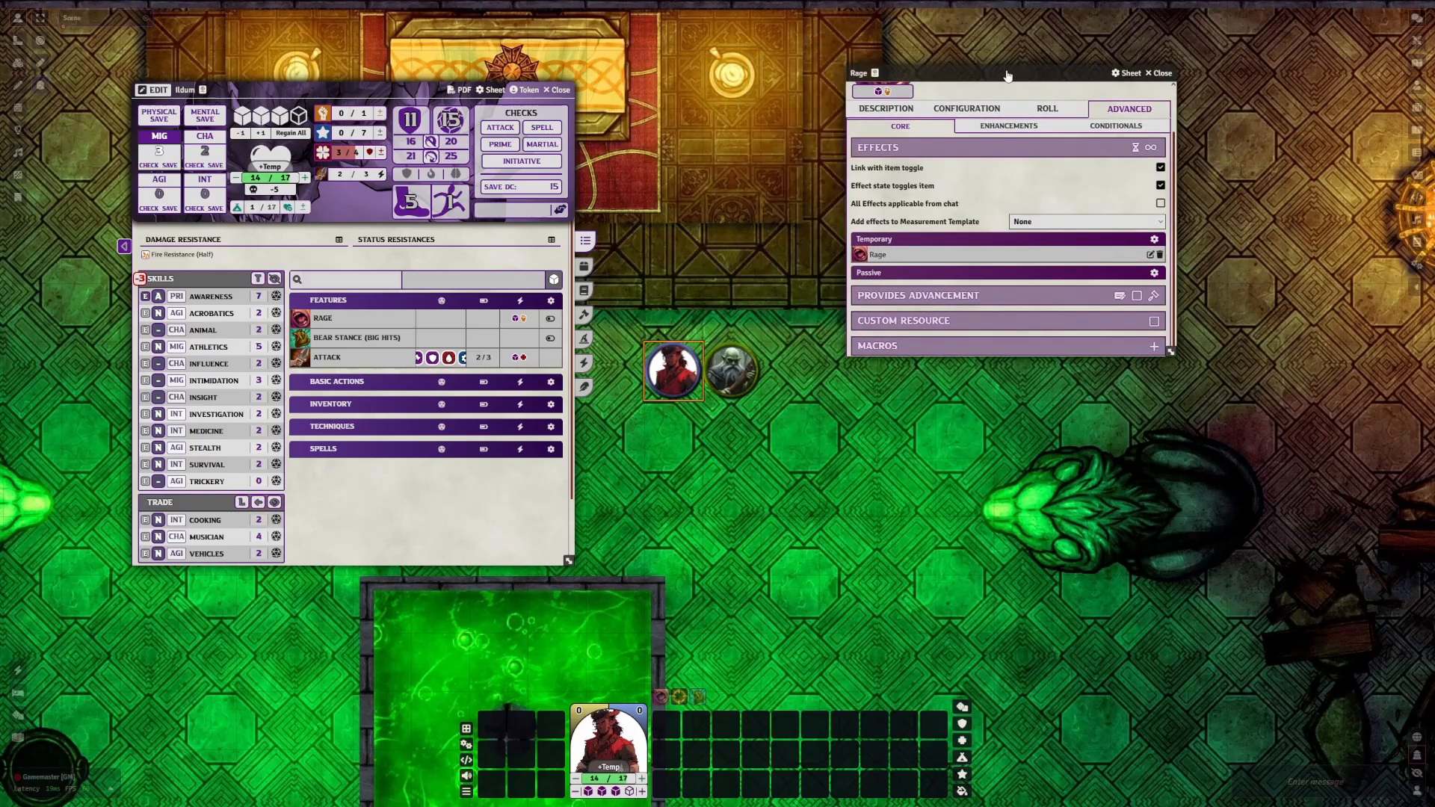
pyautogui.click(1160, 168)
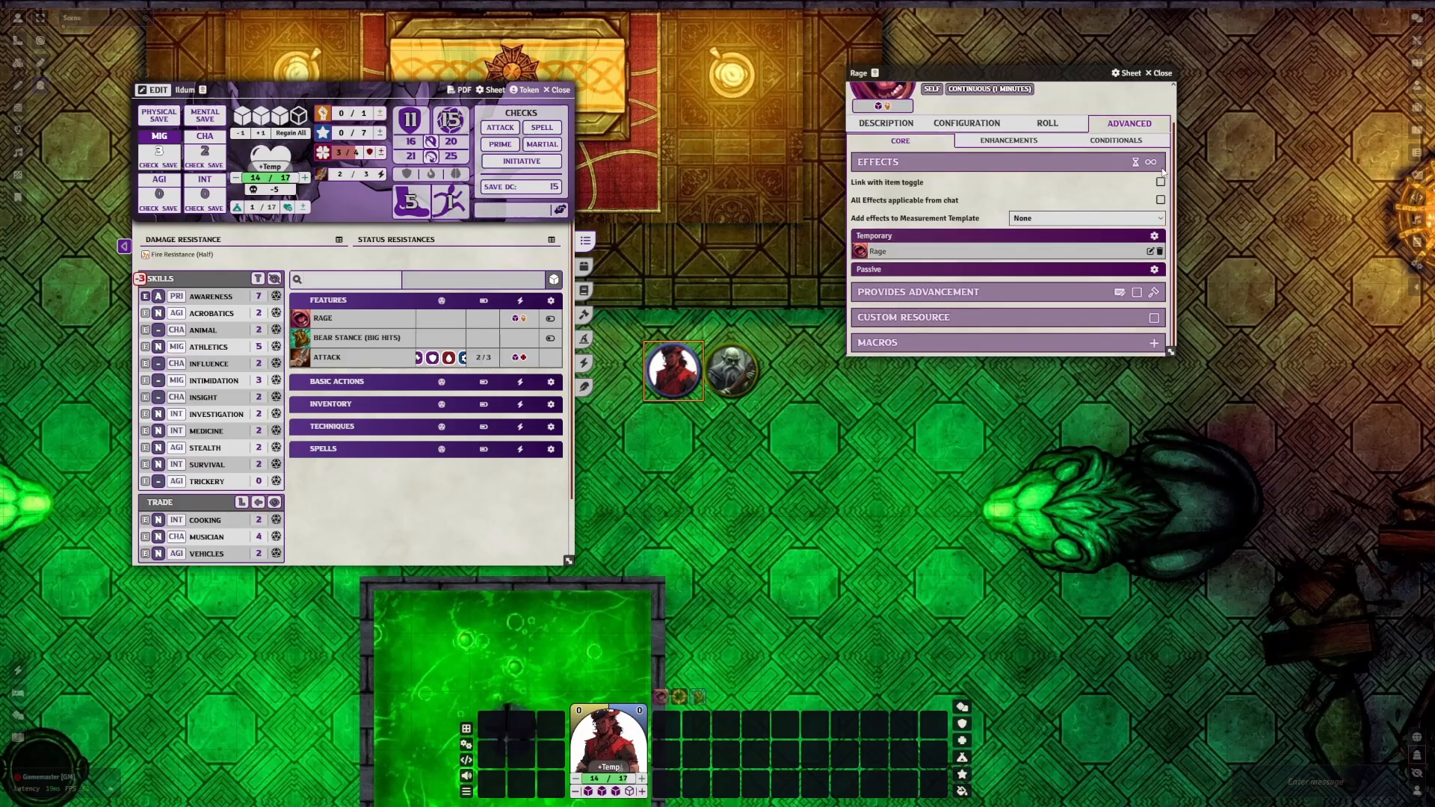
# Activate Rage with its item toggle, check the character's effects list, and deactivate Rage again in the overview
pyautogui.click(551, 320)
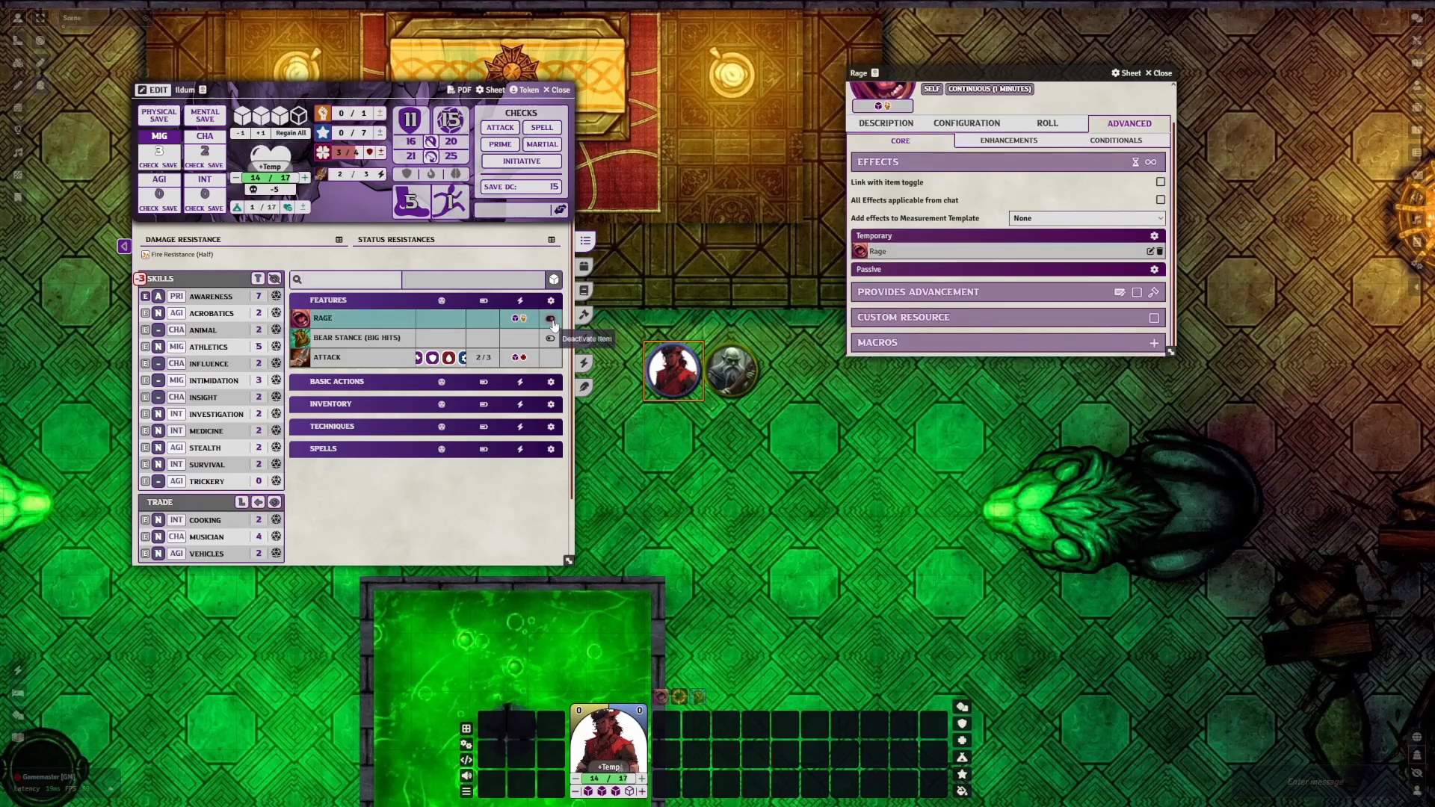
pyautogui.click(585, 362)
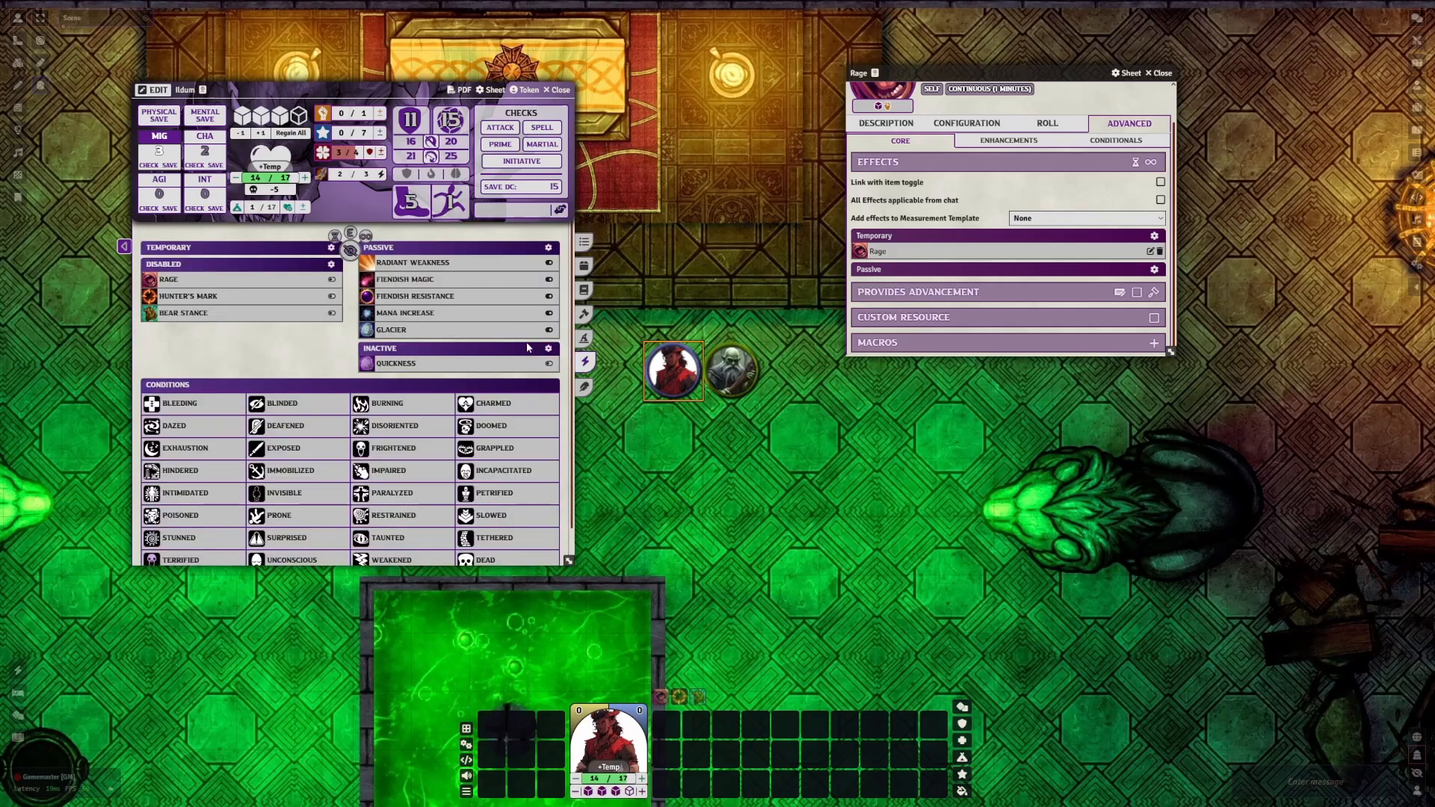
pyautogui.click(584, 241)
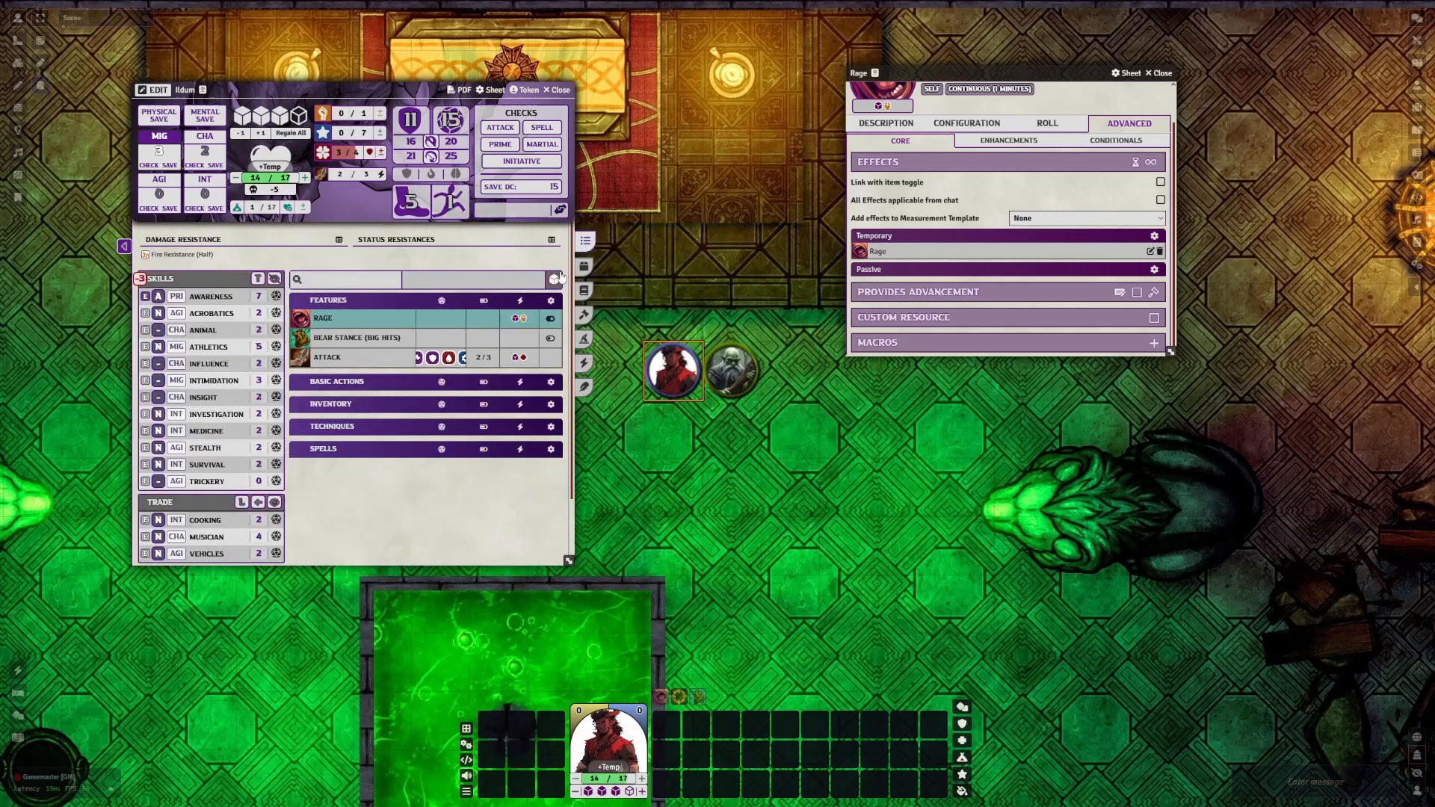
pyautogui.click(552, 320)
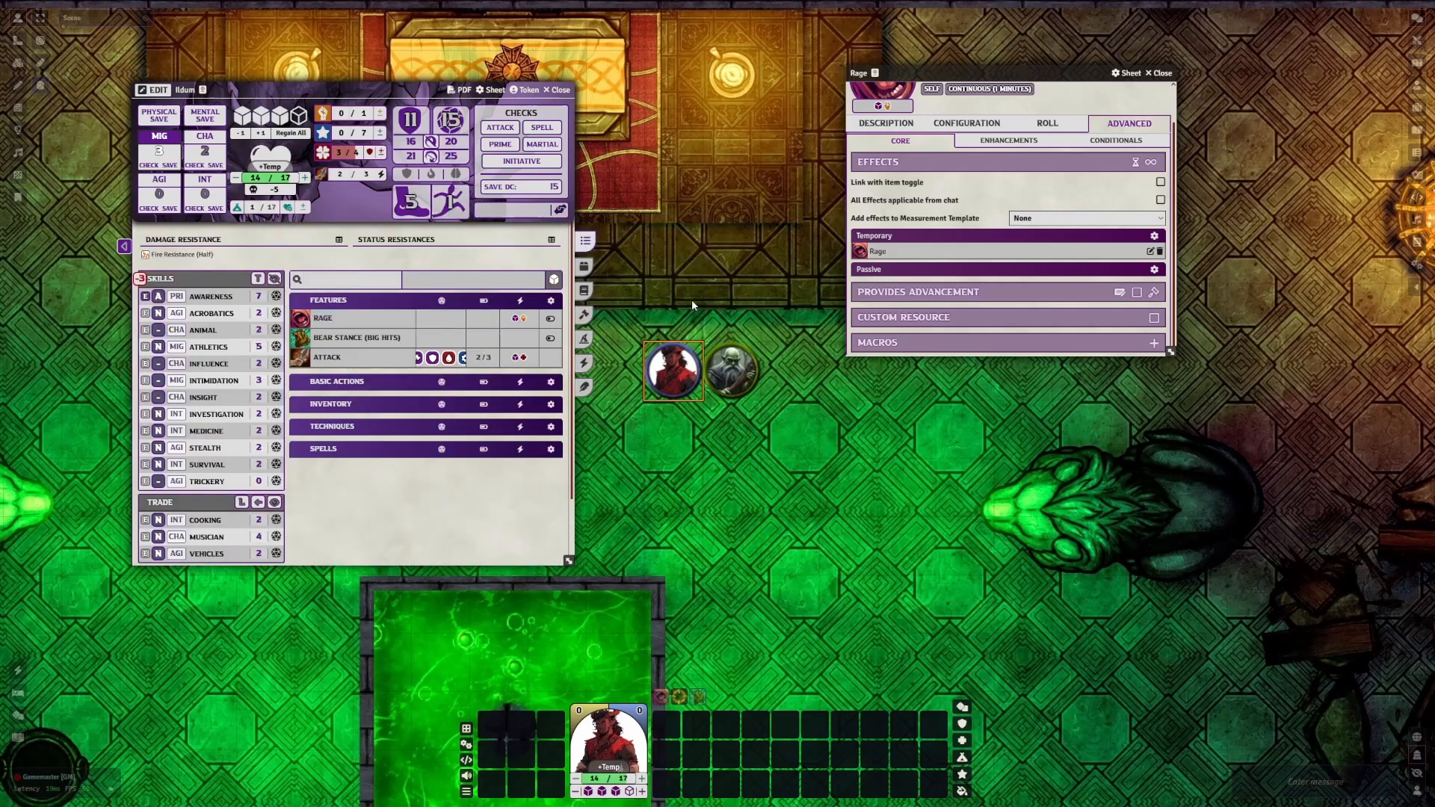
# Enable Rage's Link with item toggle option again, activate the Rage effect in the effects list, and return to the overview
pyautogui.click(1160, 182)
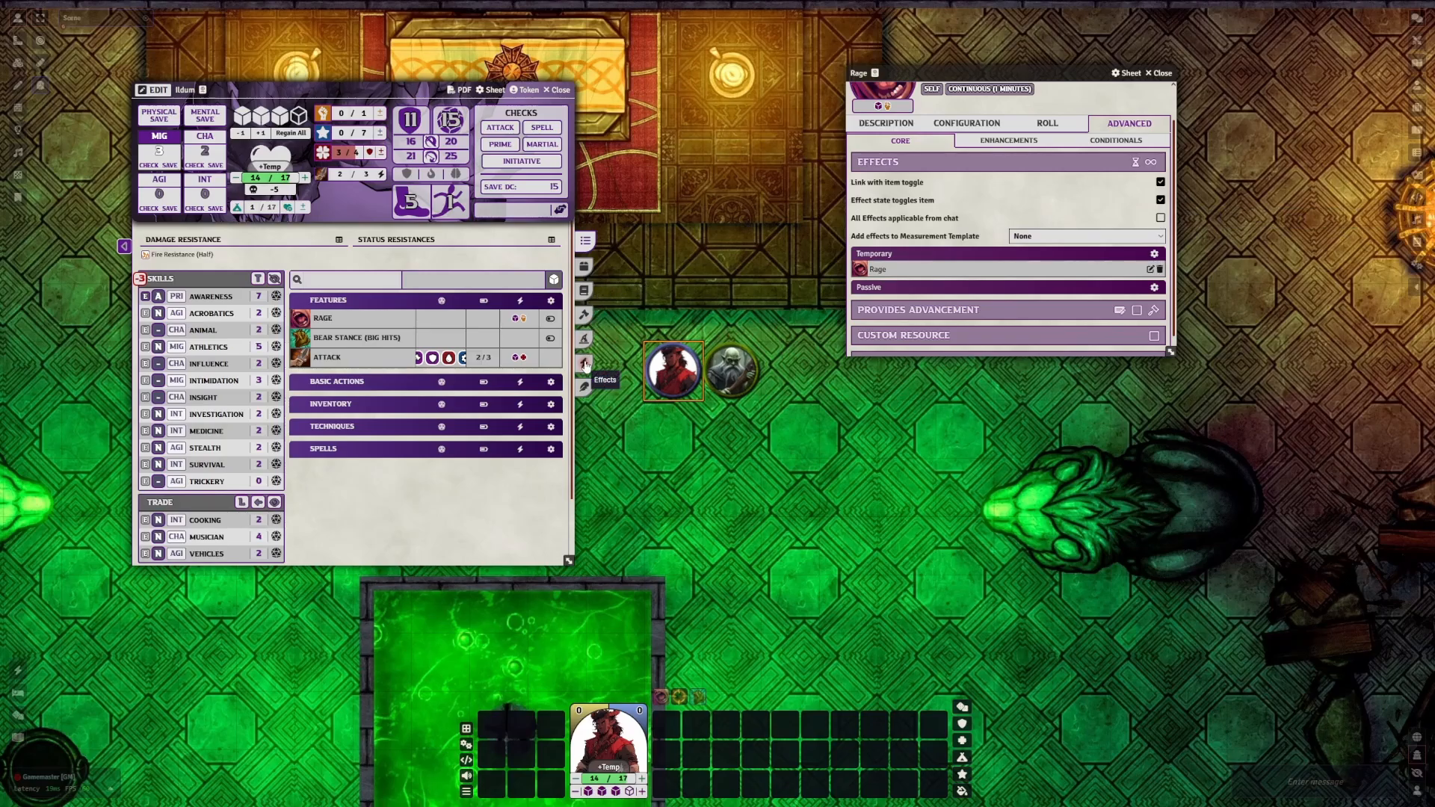
pyautogui.click(586, 364)
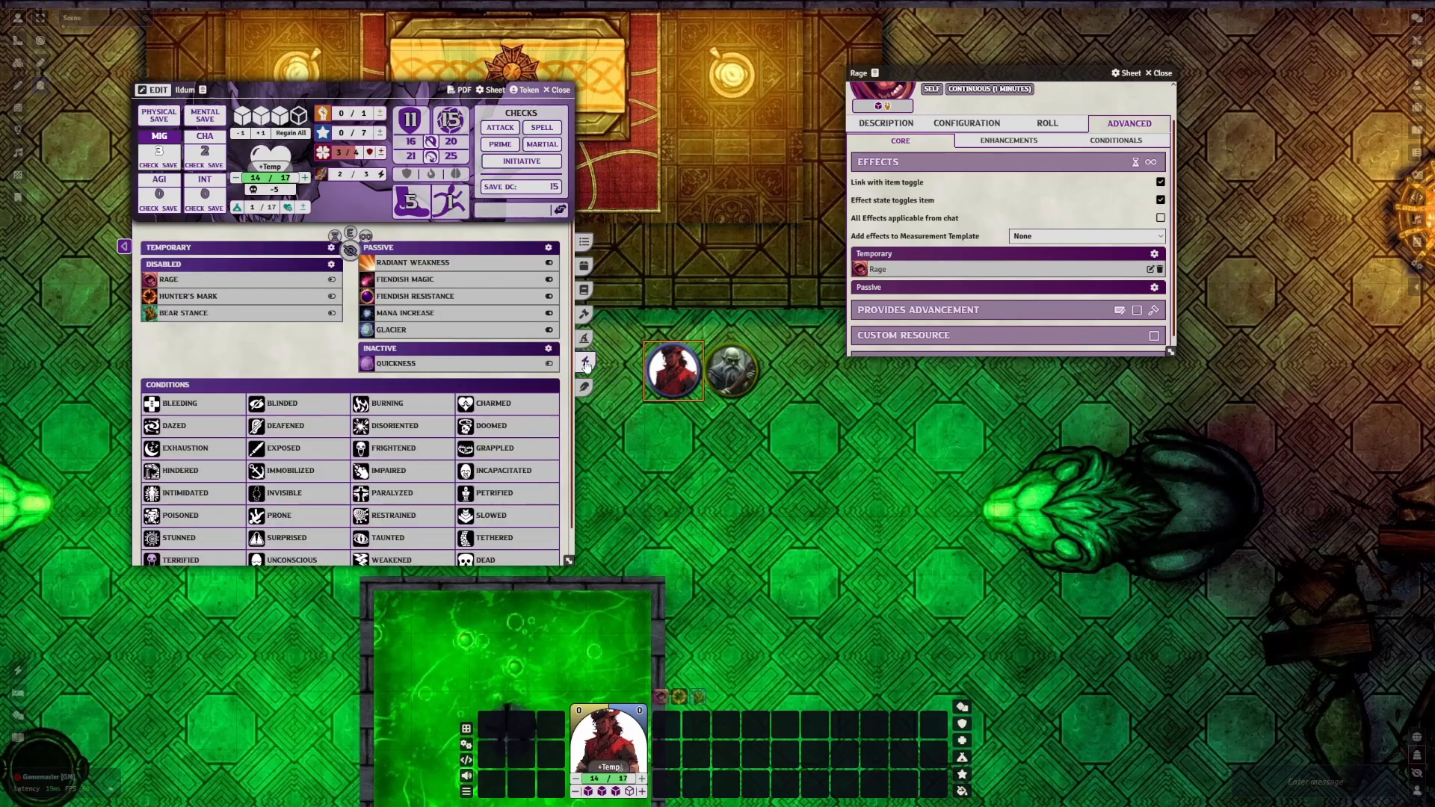
pyautogui.click(332, 280)
pyautogui.click(584, 240)
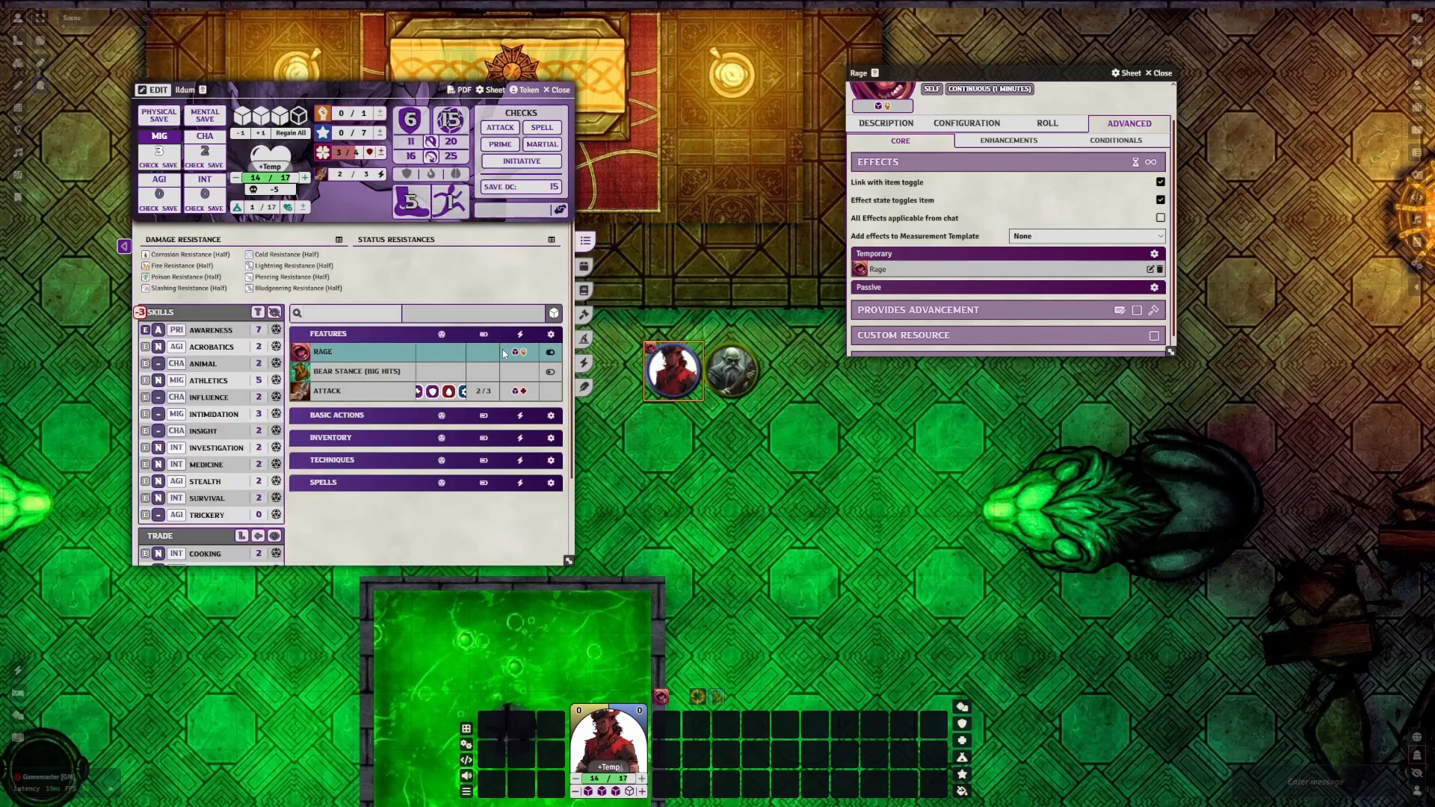
# Deactivate Rage in the effects list, and use its effect icon above the hotbar to switch it on, off and on again
pyautogui.click(585, 363)
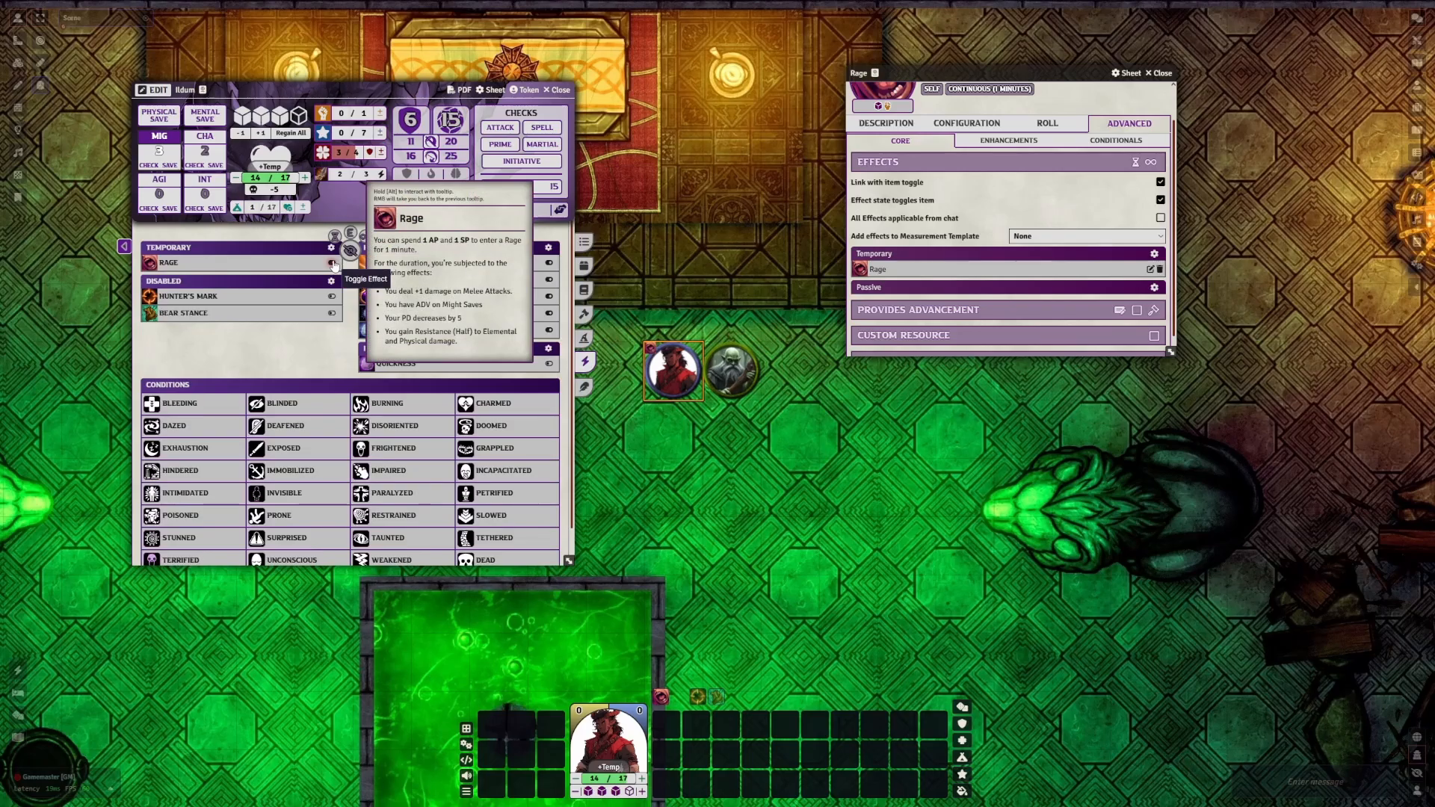
pyautogui.click(332, 263)
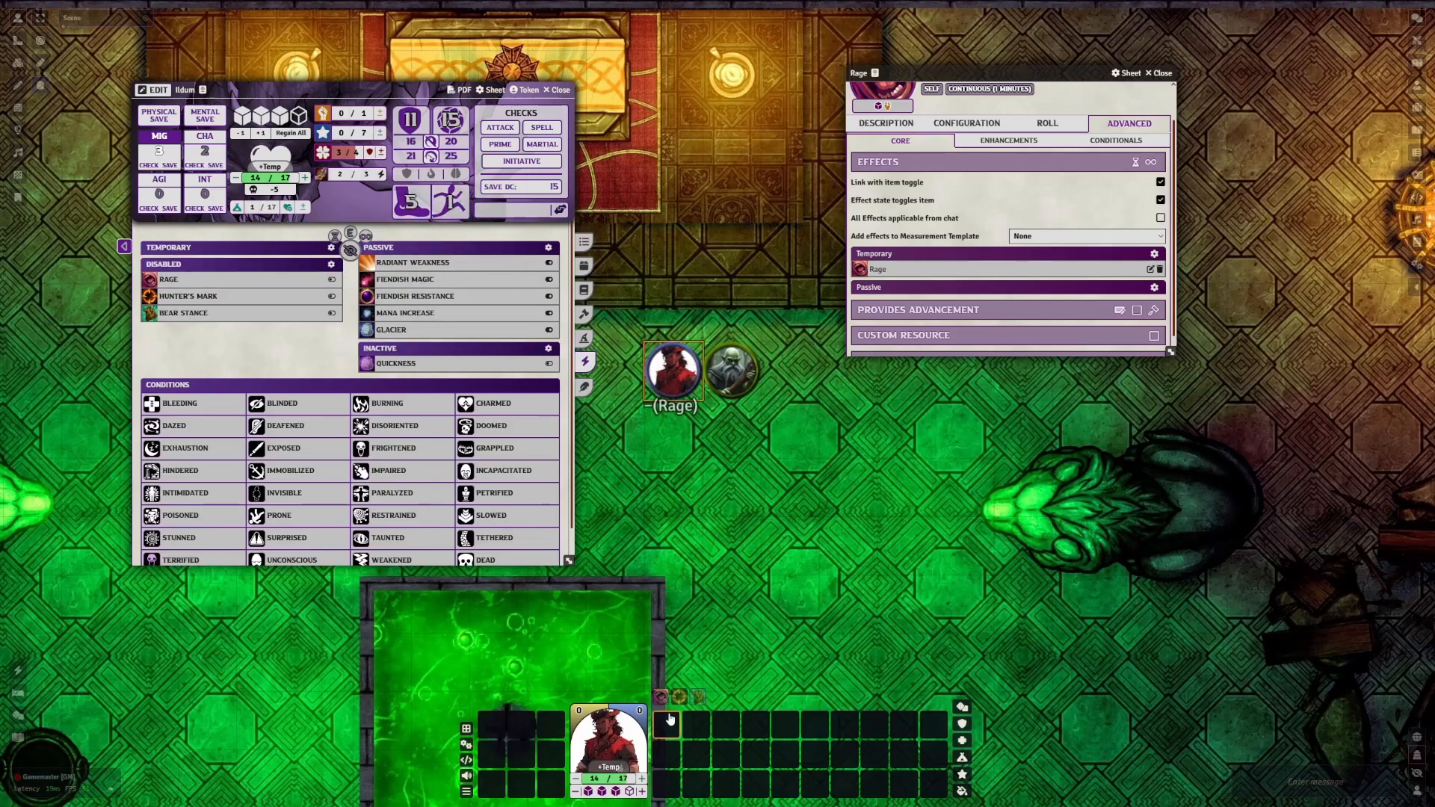
pyautogui.moveTo(661, 700)
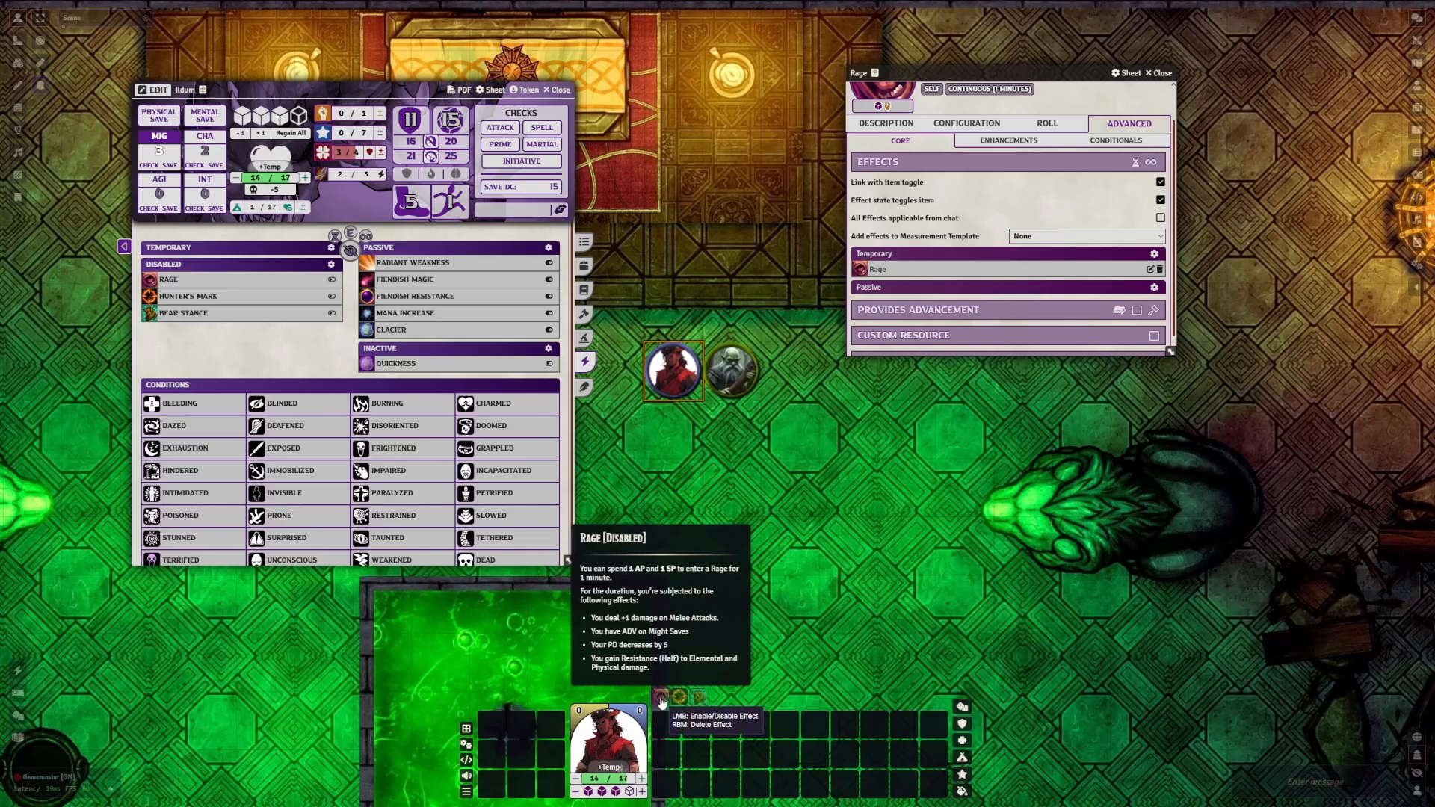
pyautogui.click(661, 700)
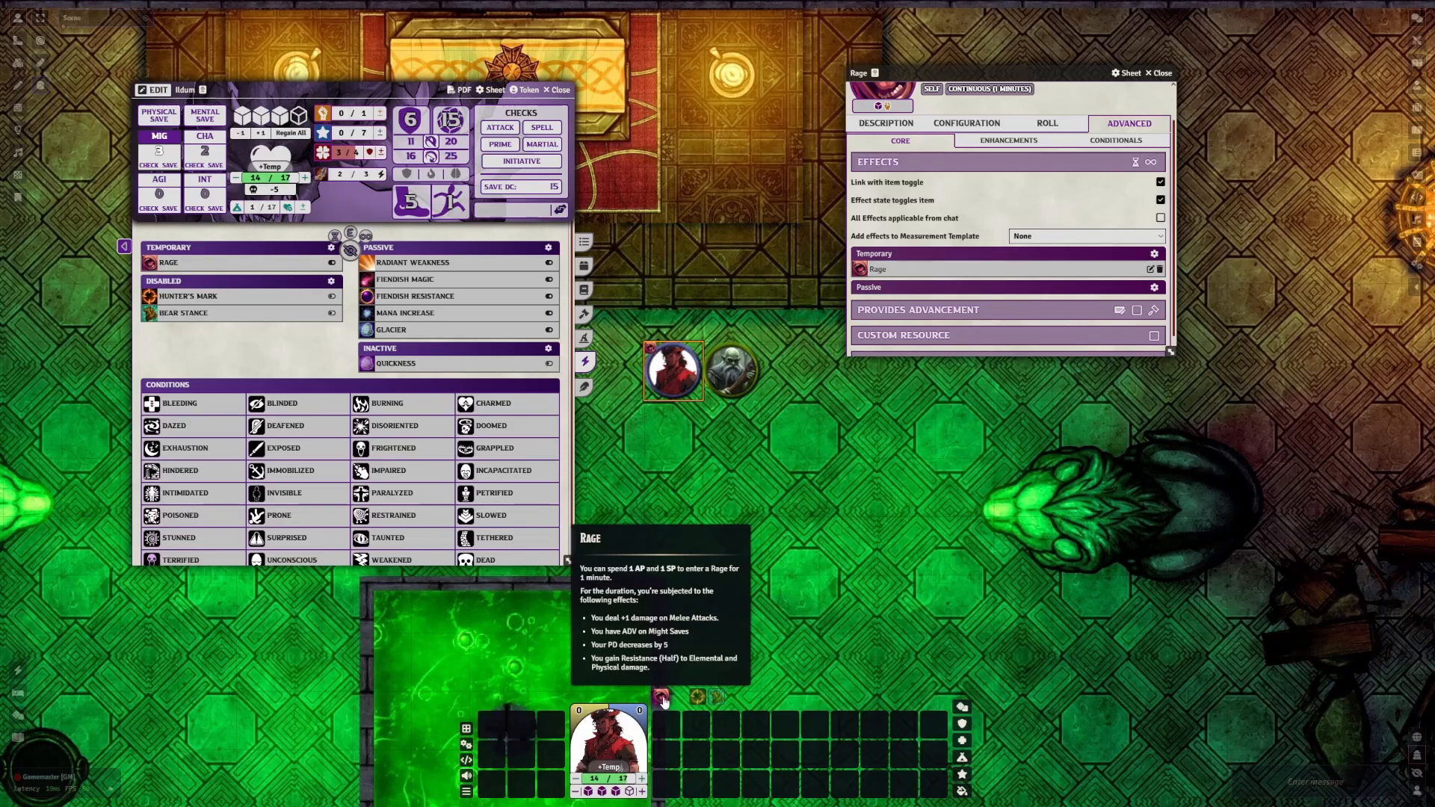
pyautogui.click(662, 700)
pyautogui.click(662, 700)
# Look through the character's inventory and features, review Rage's Conditionals and Core settings, and close the Rage sheet
pyautogui.click(585, 242)
pyautogui.click(586, 267)
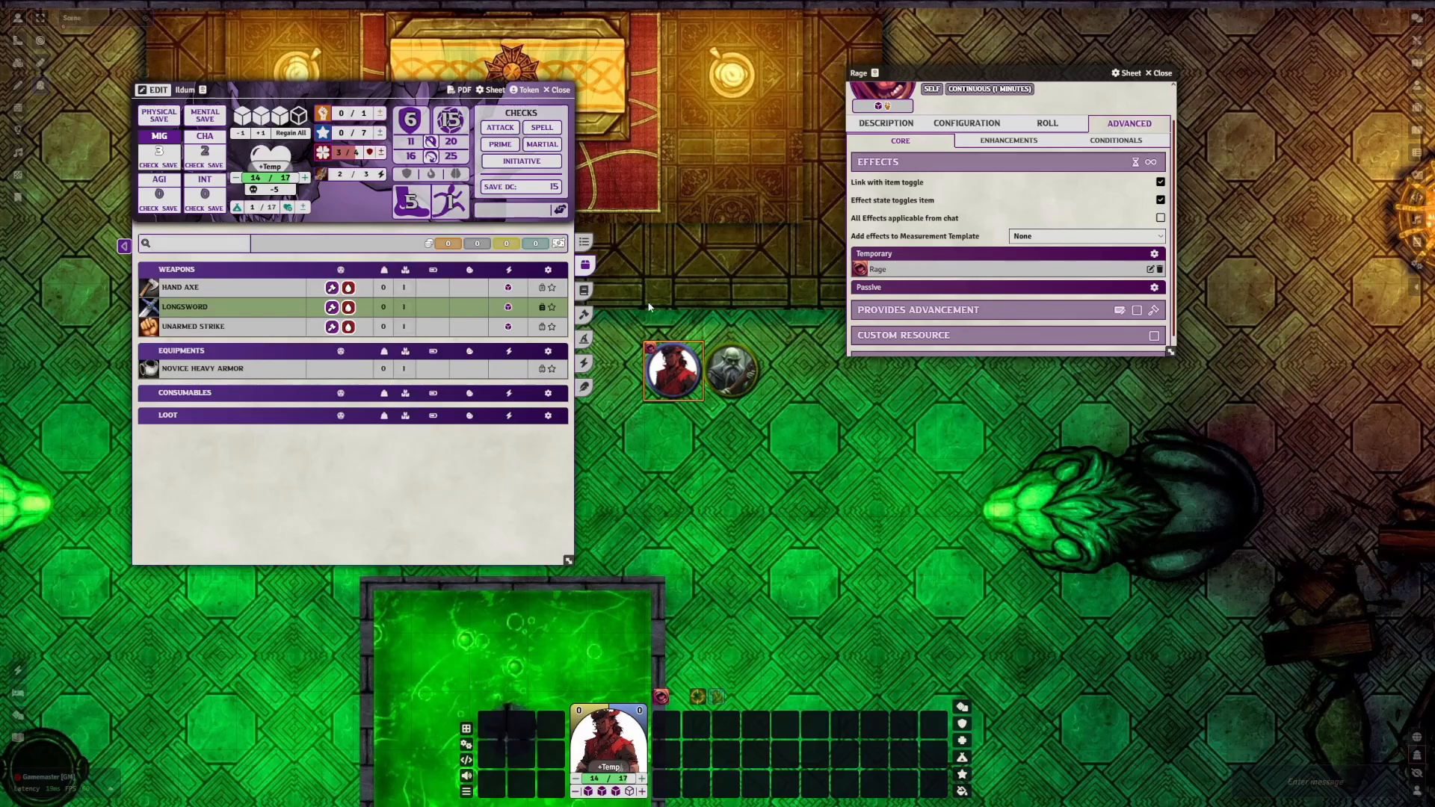
pyautogui.click(584, 290)
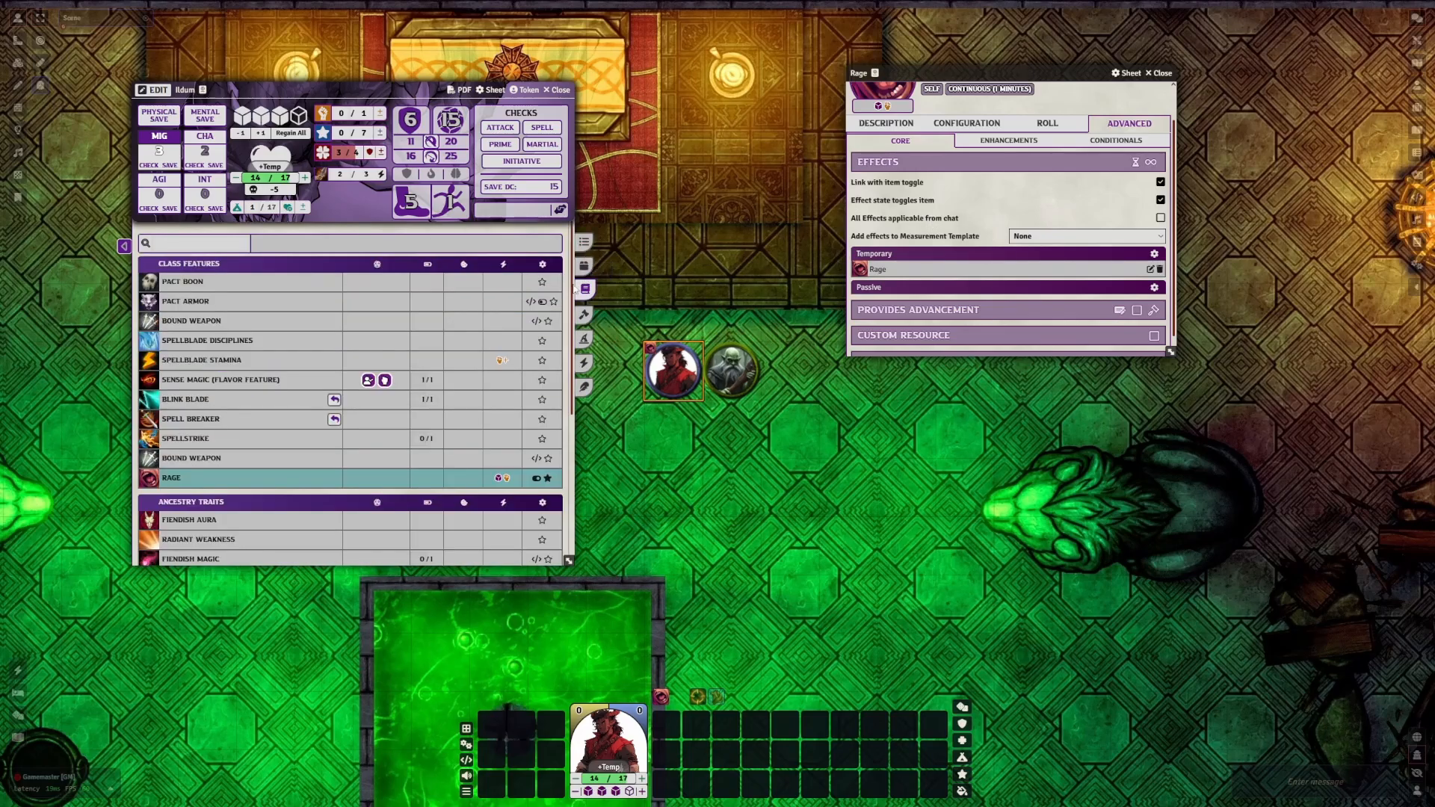
pyautogui.scroll(-1, 519, 356)
pyautogui.scroll(-2, 519, 356)
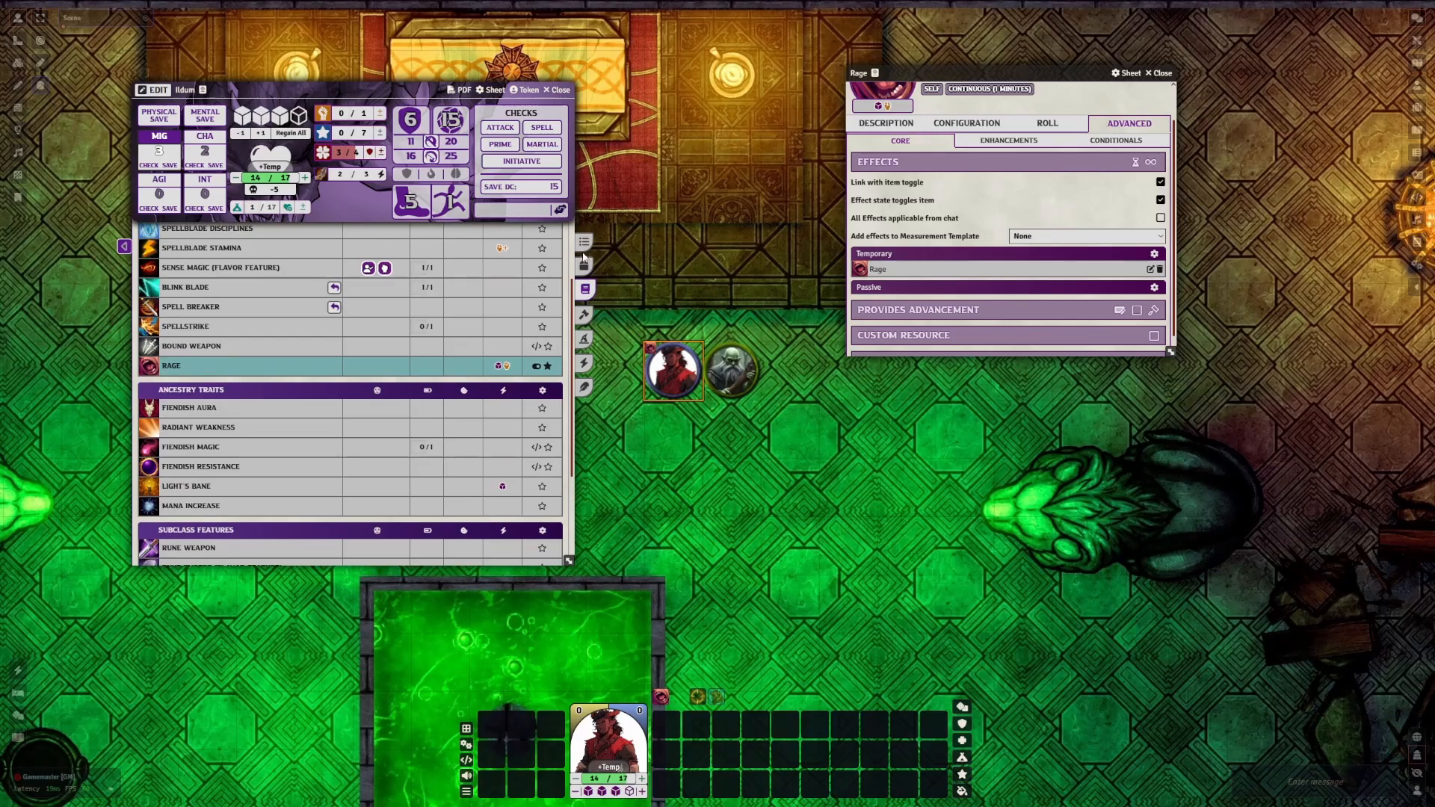
pyautogui.click(1093, 141)
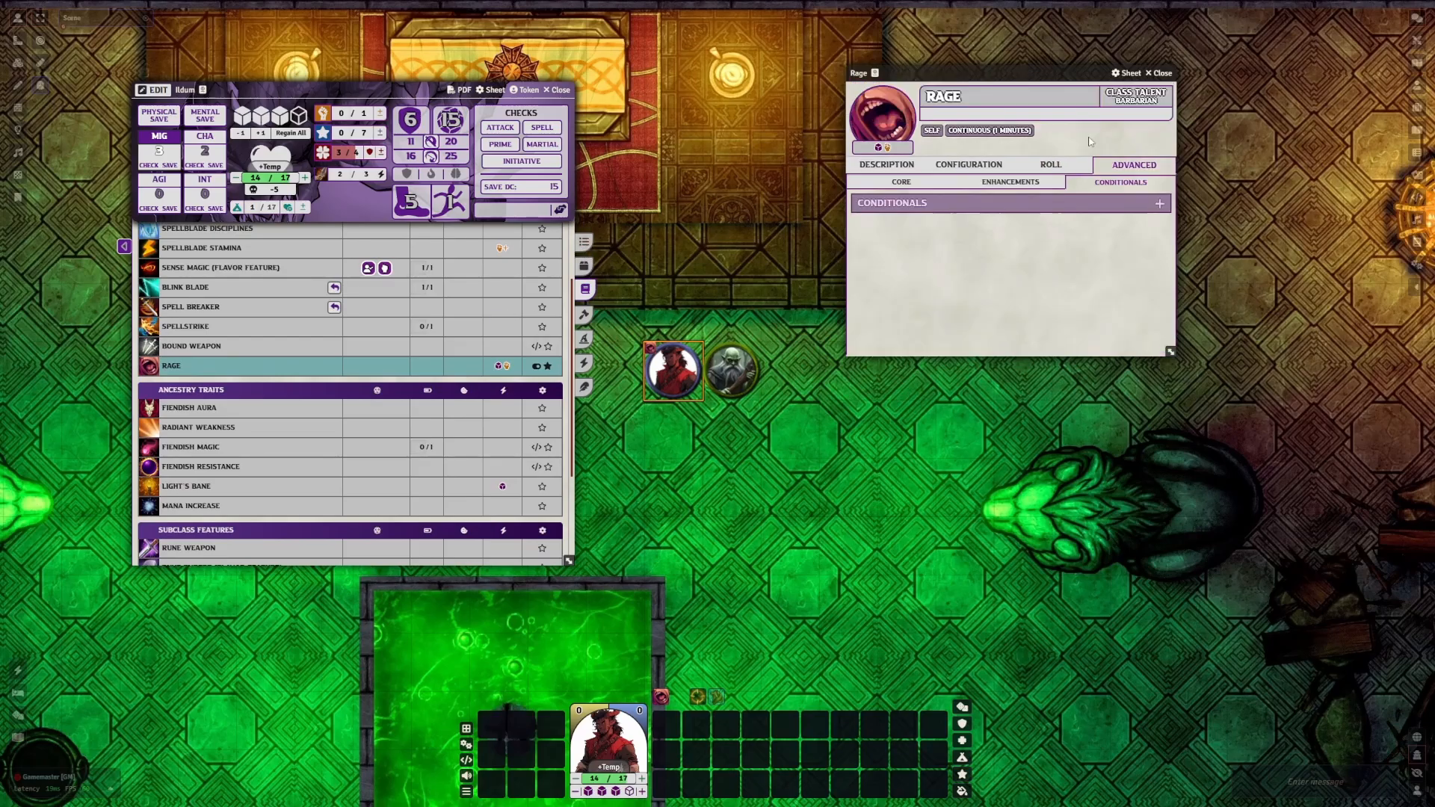
pyautogui.click(902, 186)
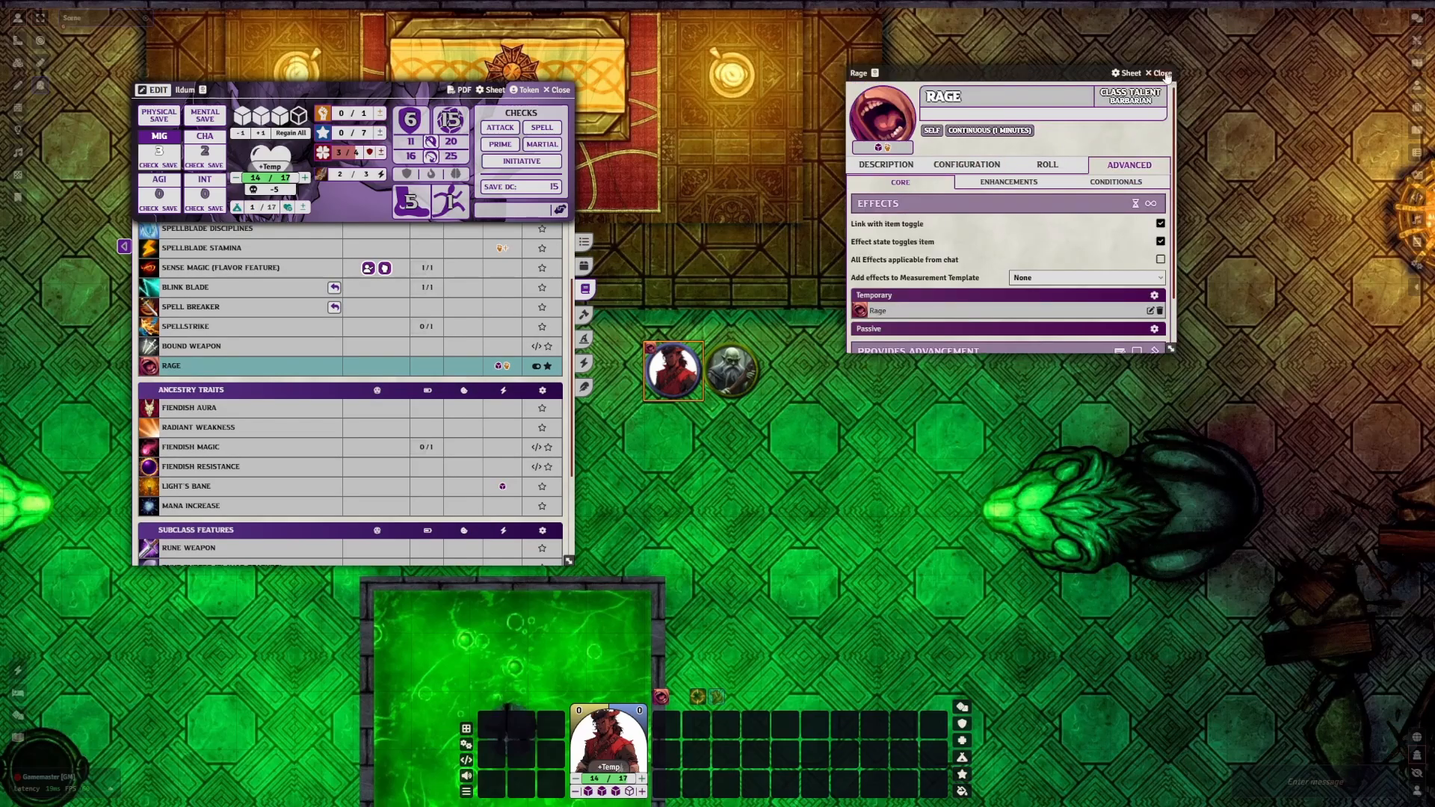
pyautogui.click(1163, 74)
# Mark the Longsword in the inventory as a favorite and return to the character's overview
pyautogui.click(582, 241)
pyautogui.moveTo(392, 377)
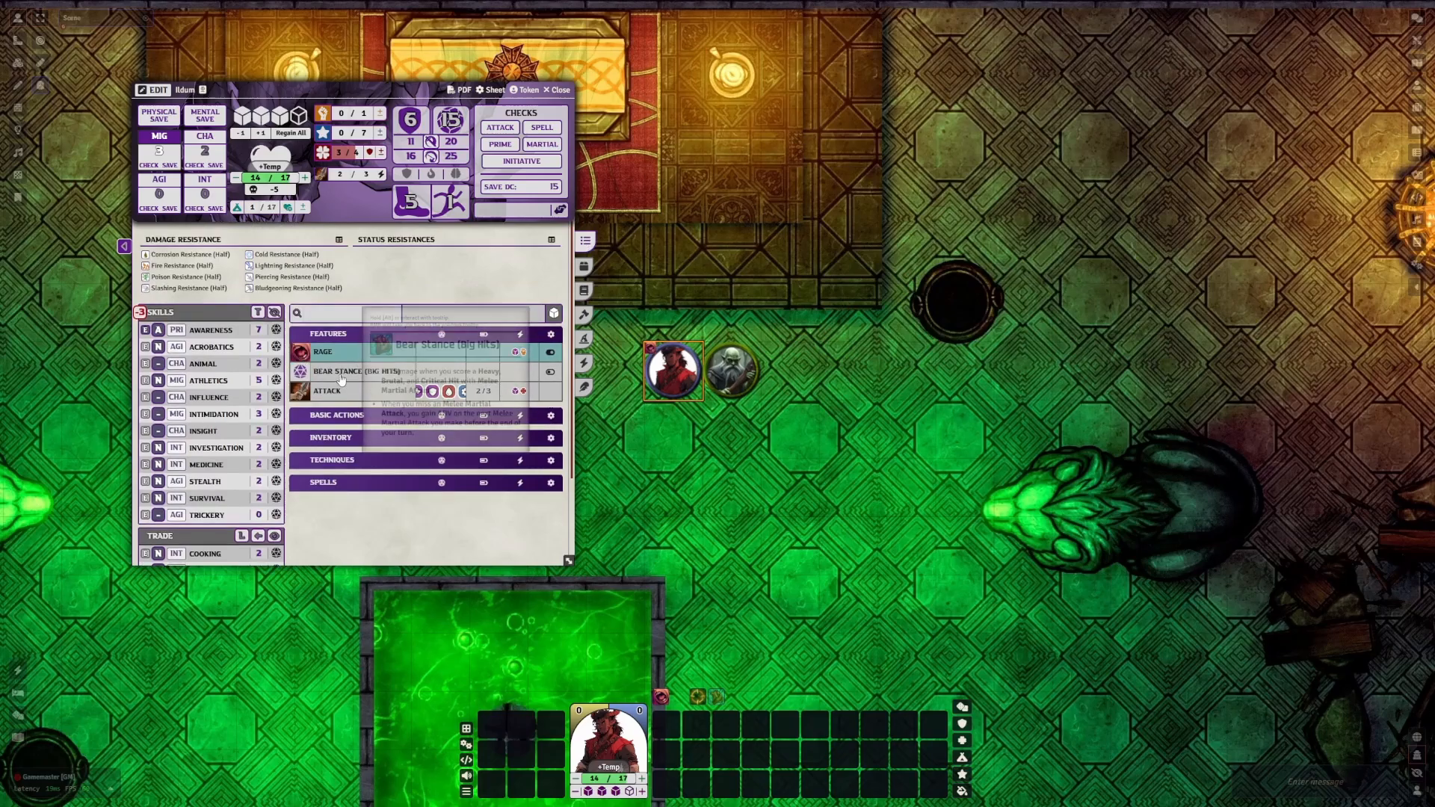
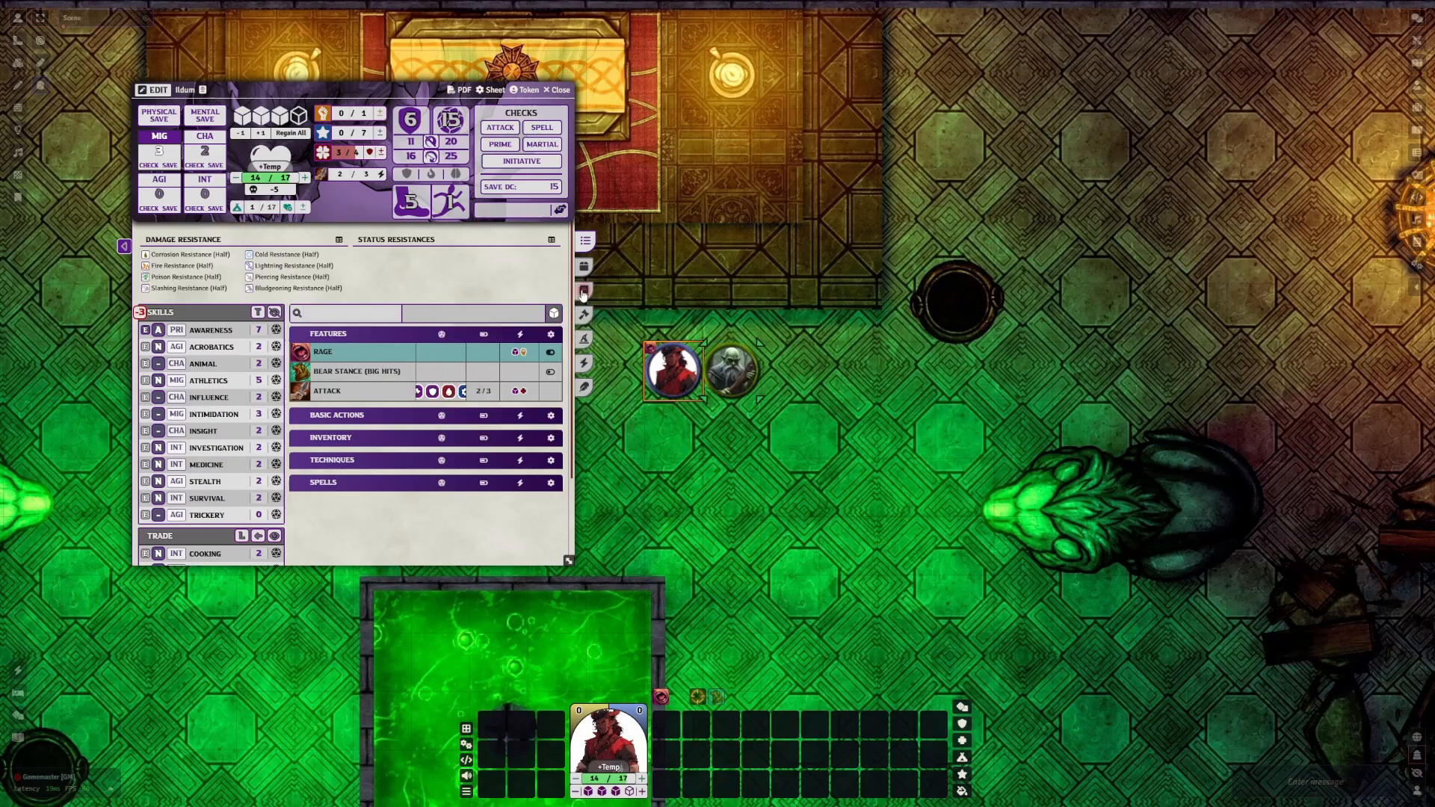
pyautogui.click(585, 265)
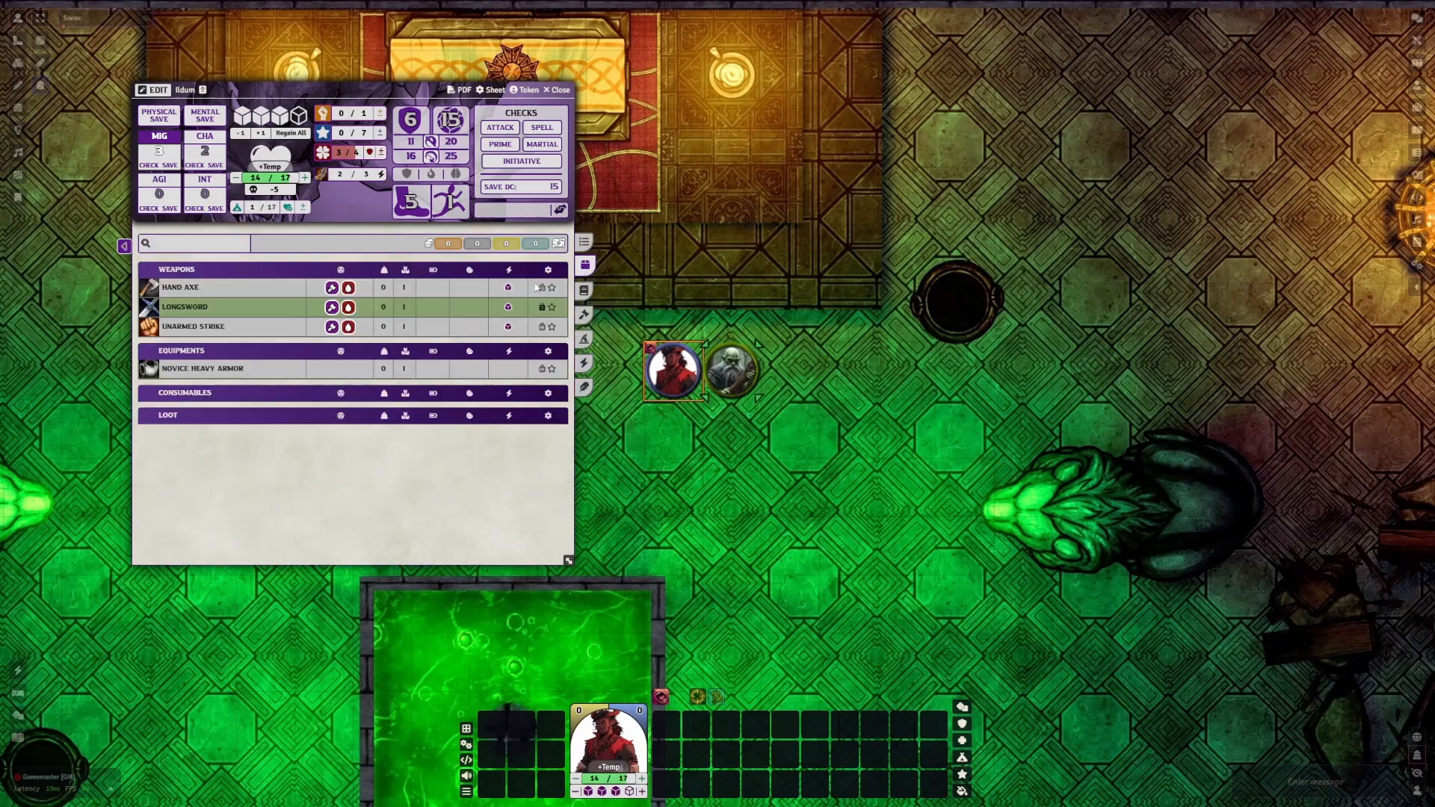
pyautogui.click(584, 241)
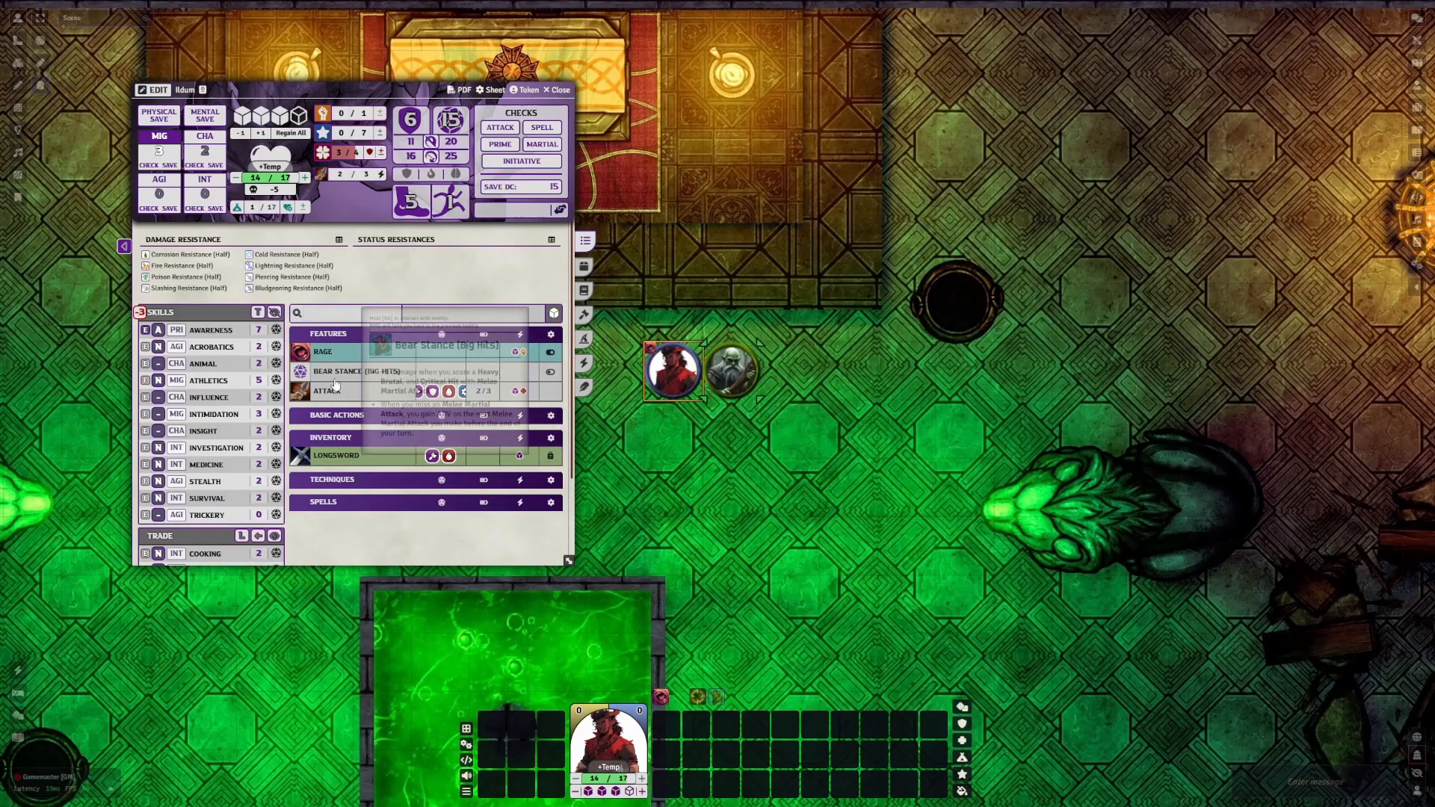
# Read the description of Bear Stance (Big Hits) and close its sheet
pyautogui.moveTo(370, 384)
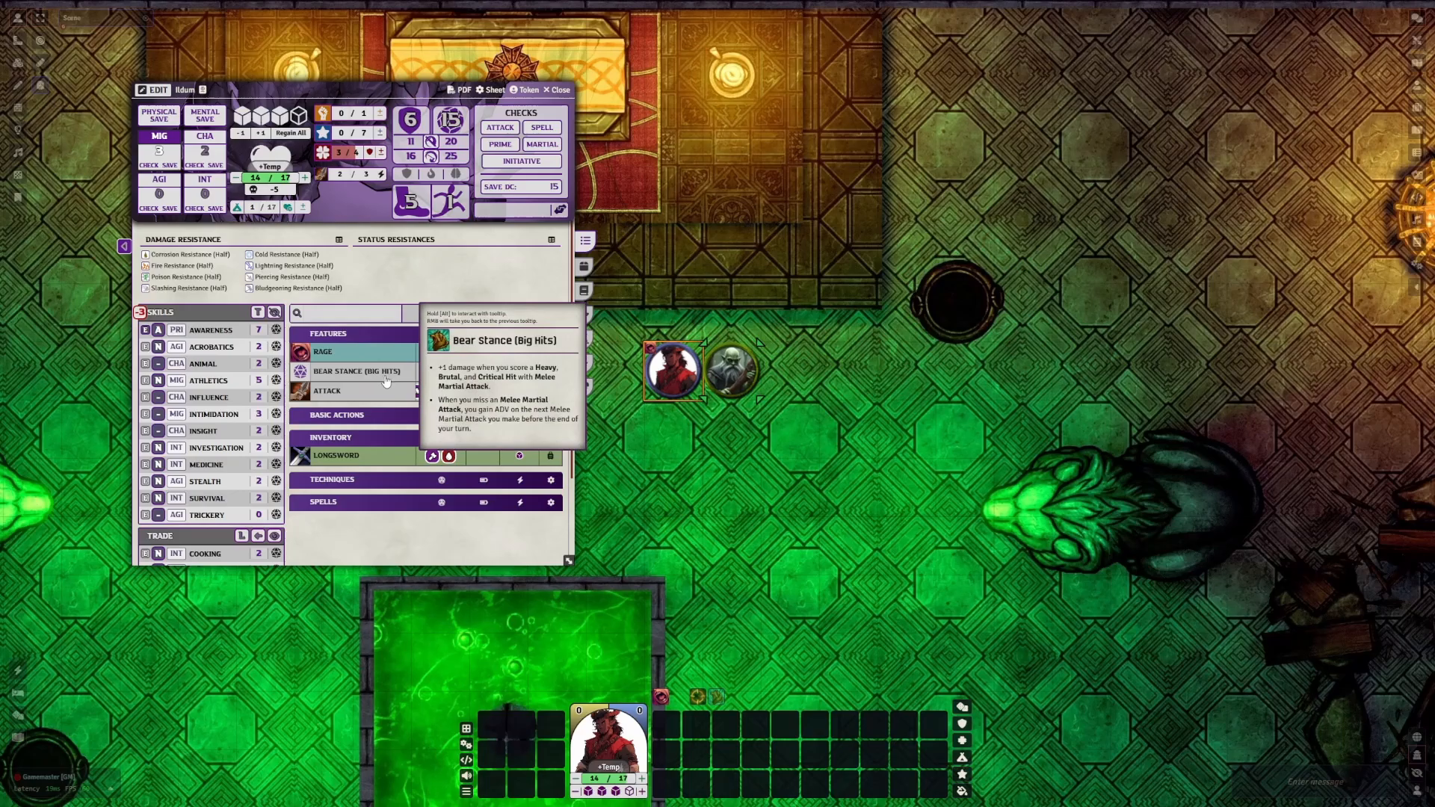
pyautogui.click(387, 382)
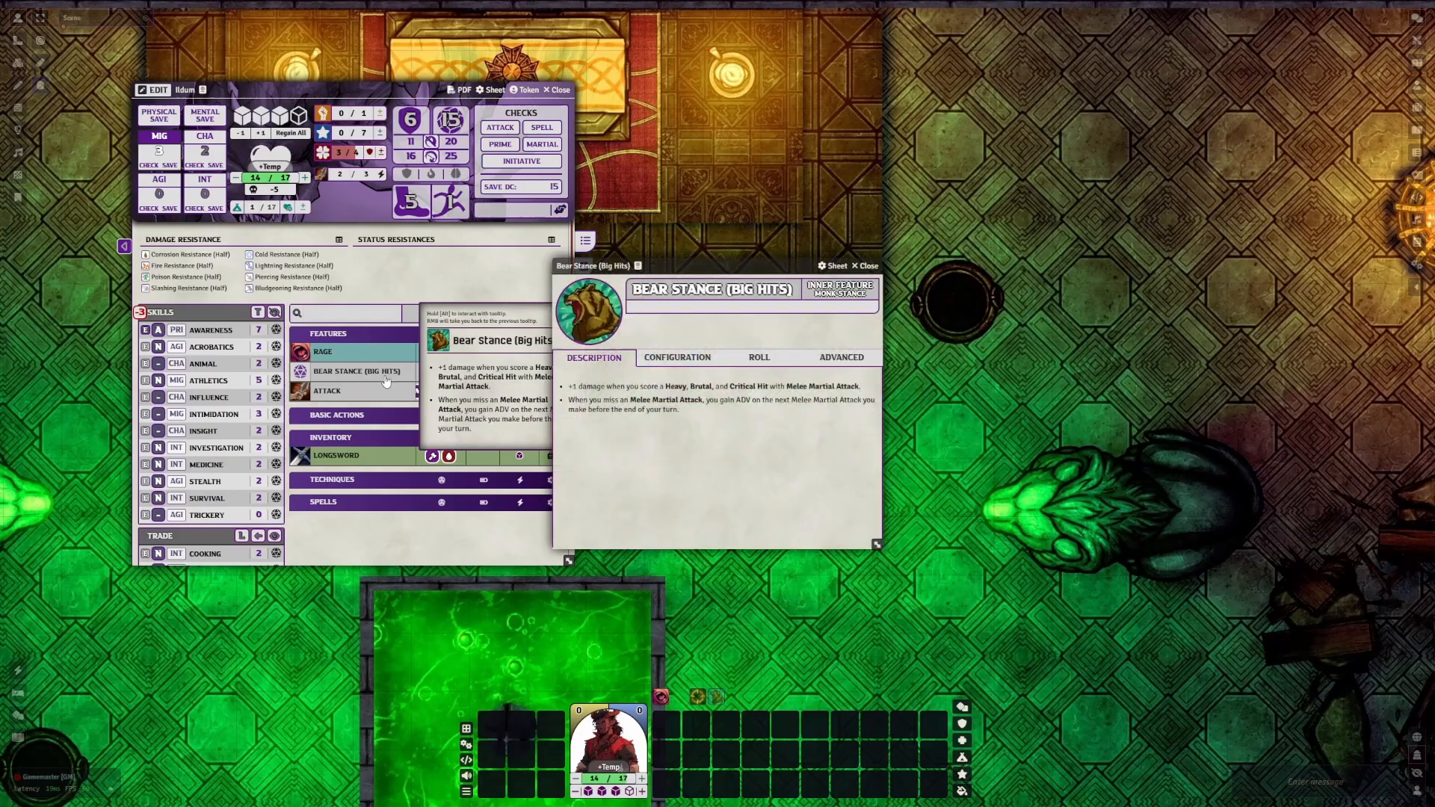
pyautogui.click(858, 268)
# Roll a Longsword attack without enhancements and display its result in the chat log
pyautogui.click(301, 455)
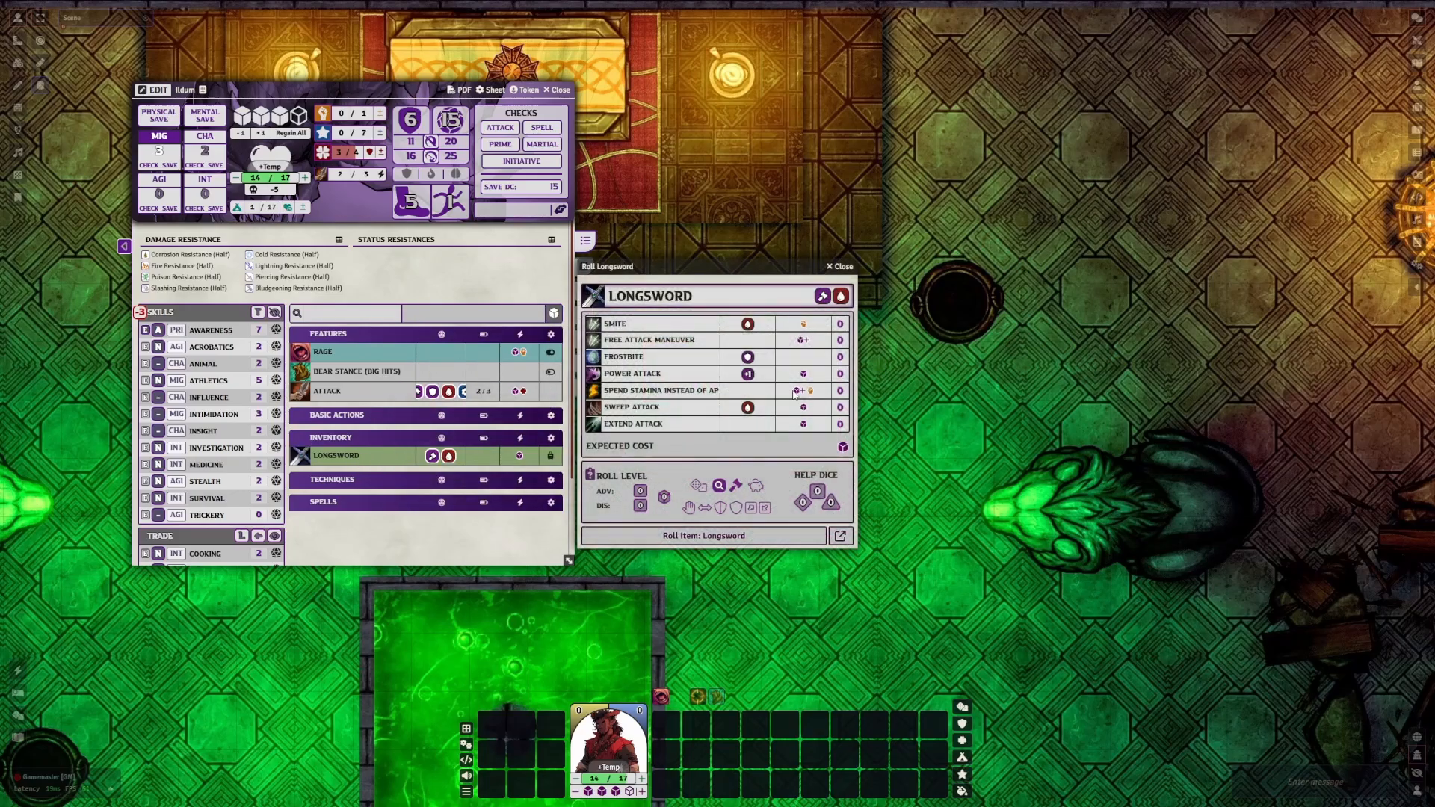
pyautogui.click(747, 537)
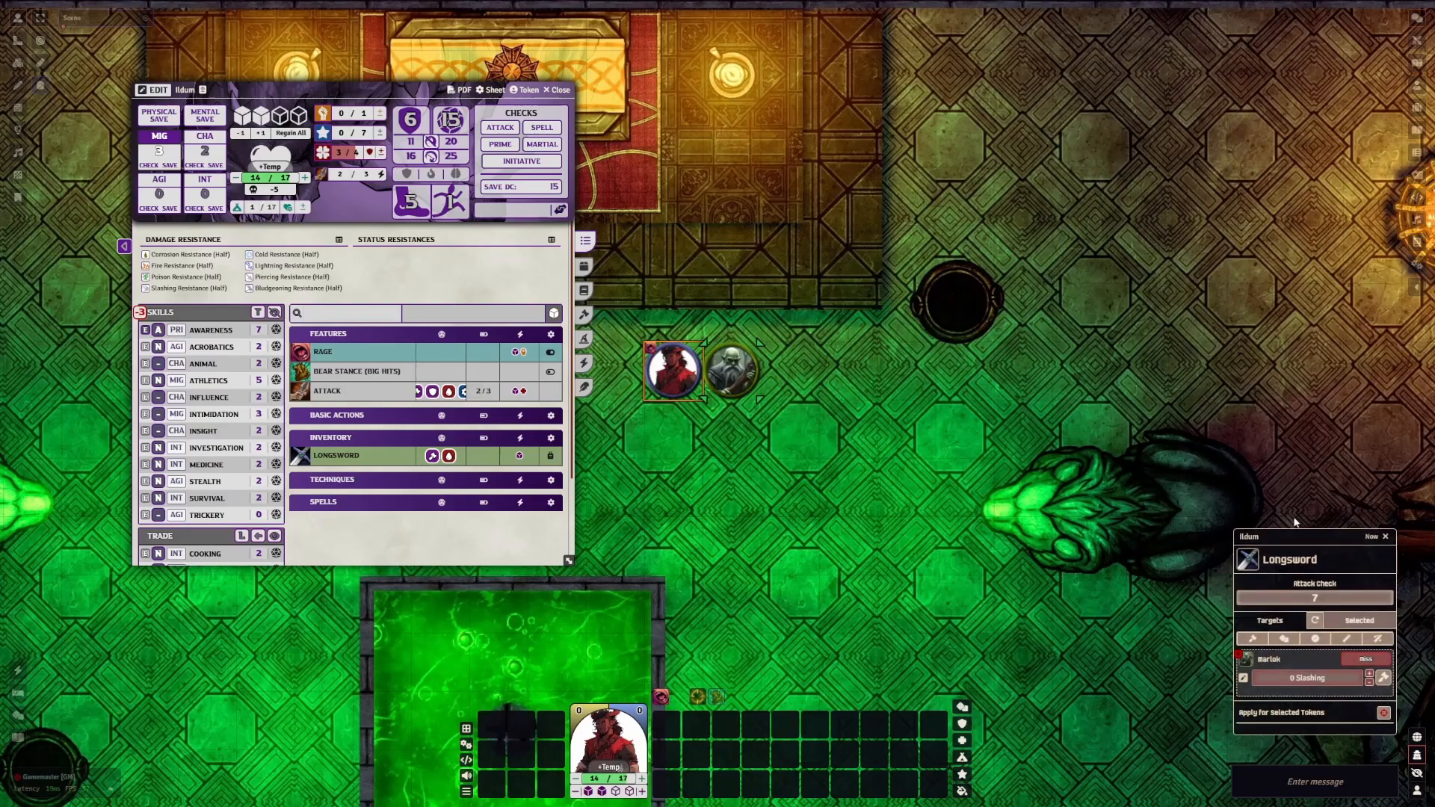
pyautogui.click(1417, 38)
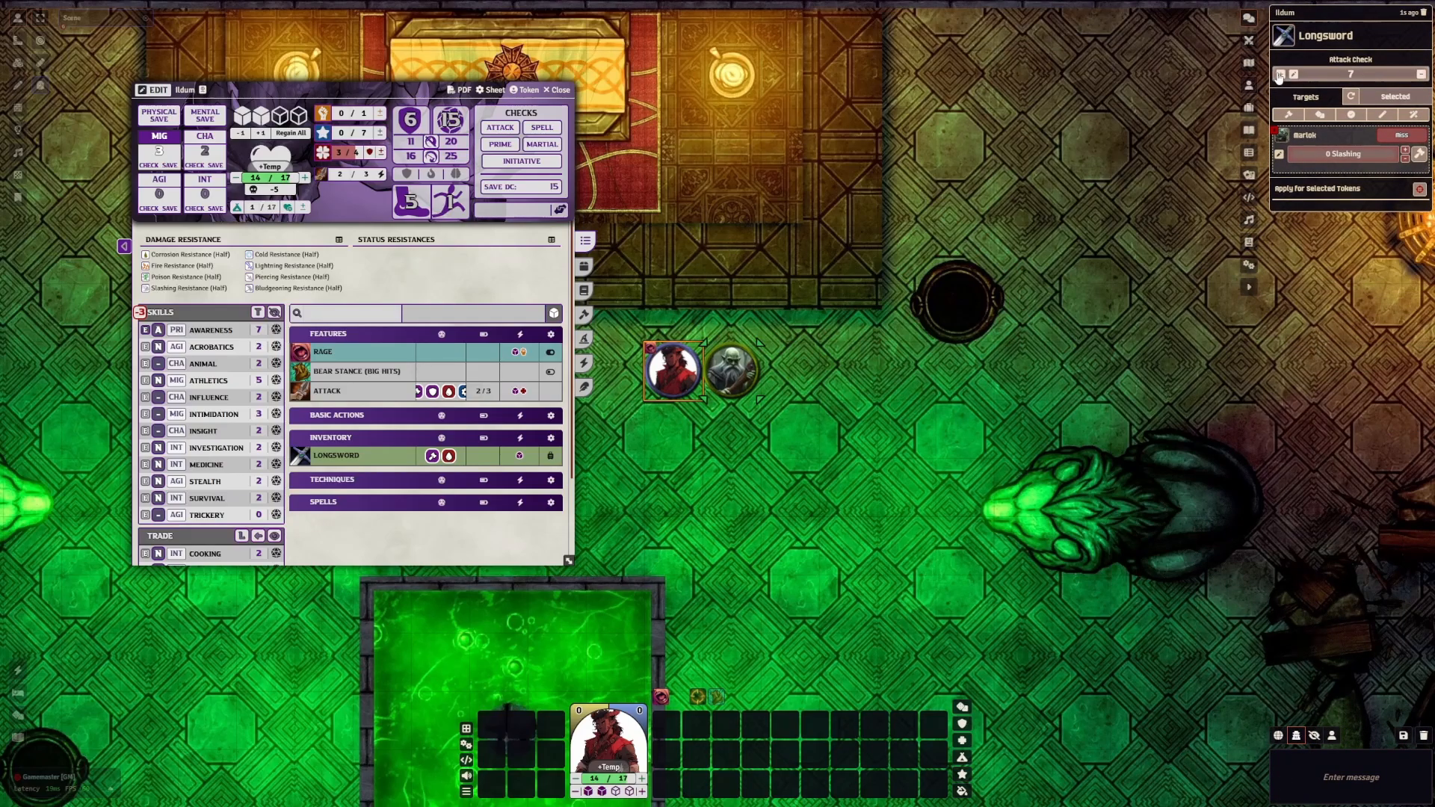
# Modify the Longsword attack check formula in chat by +20 and inspect the breakdown of its slashing damage
pyautogui.click(1280, 75)
pyautogui.click(1280, 74)
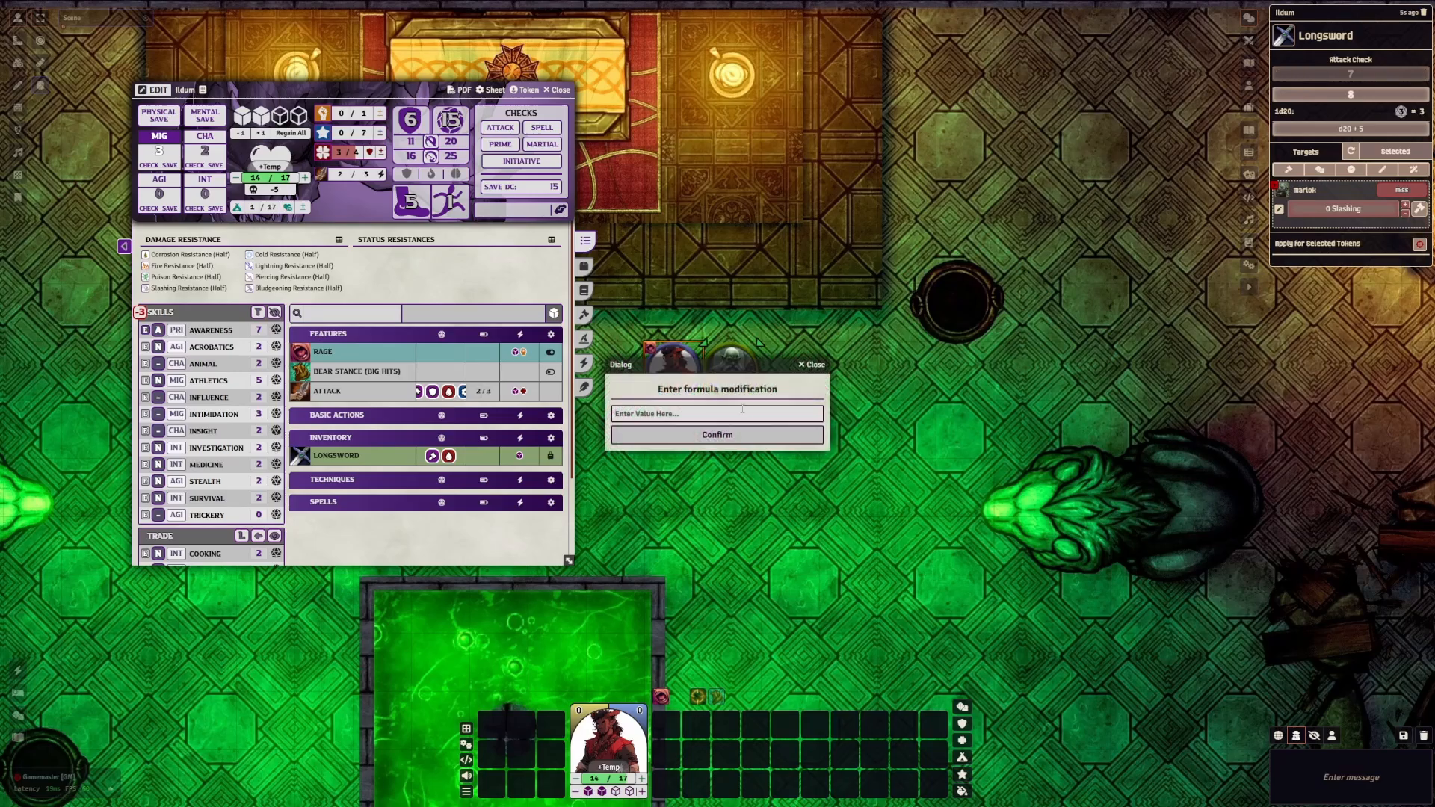
pyautogui.write('=')
pyautogui.write('+')
pyautogui.write('20')
pyautogui.click(718, 434)
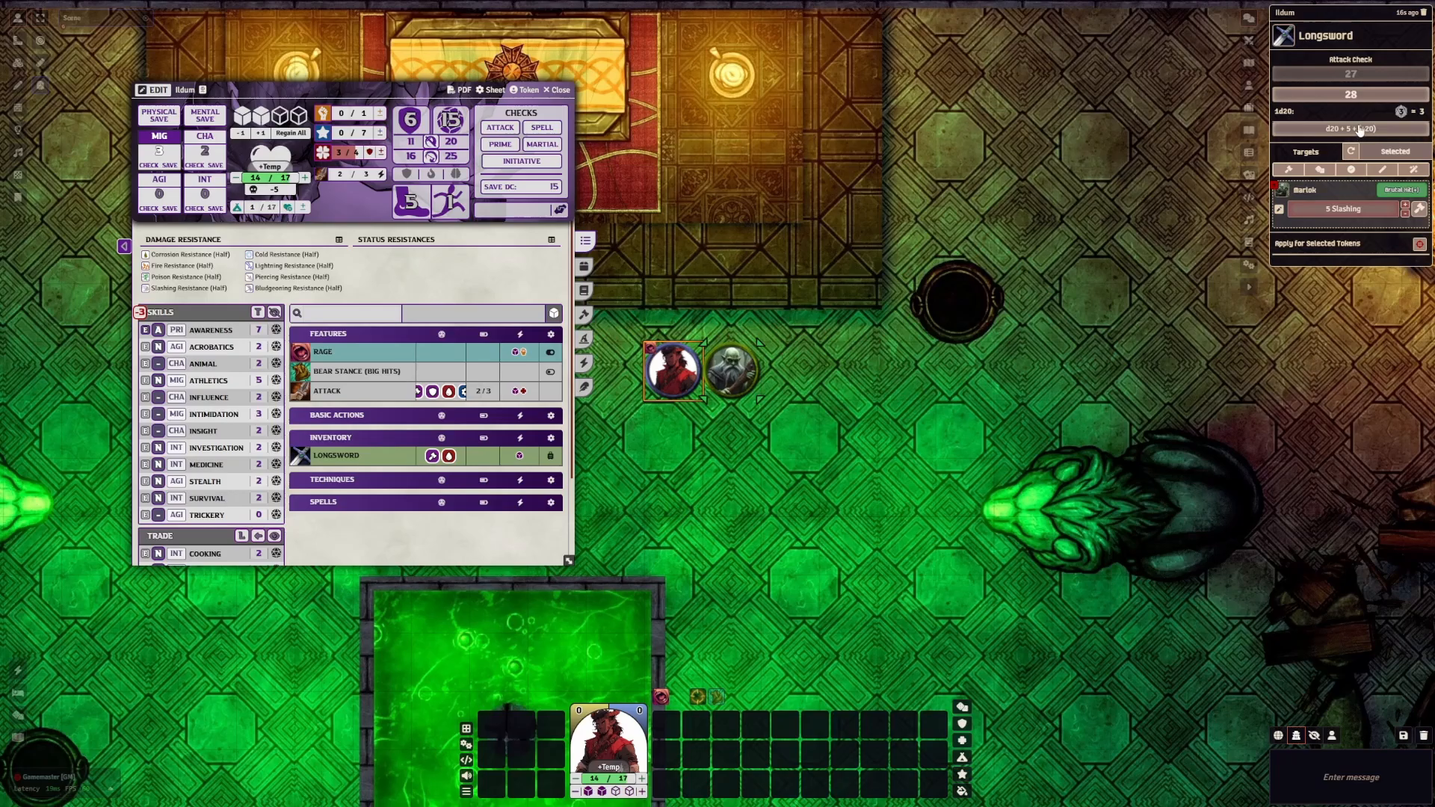
pyautogui.click(1352, 97)
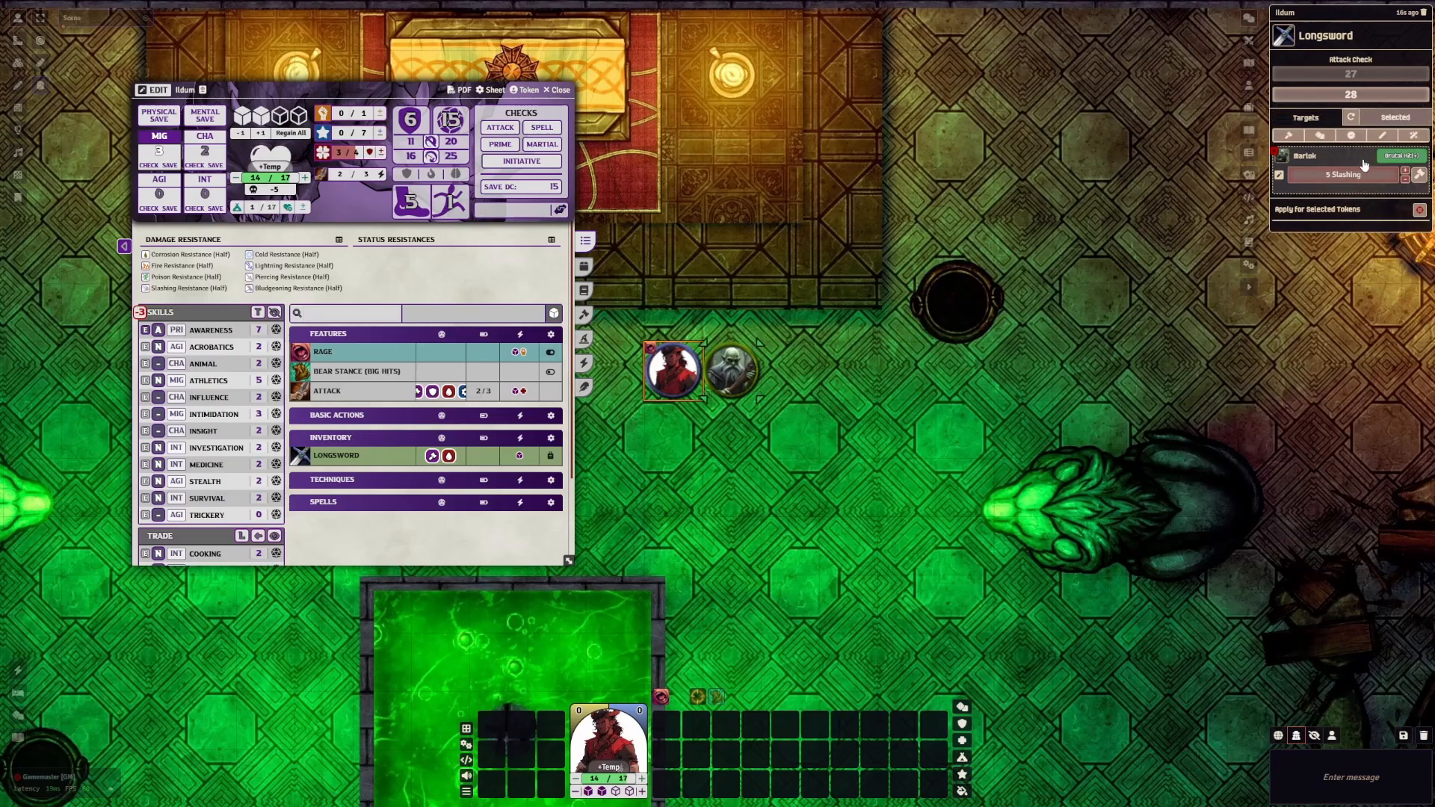
pyautogui.moveTo(1357, 175)
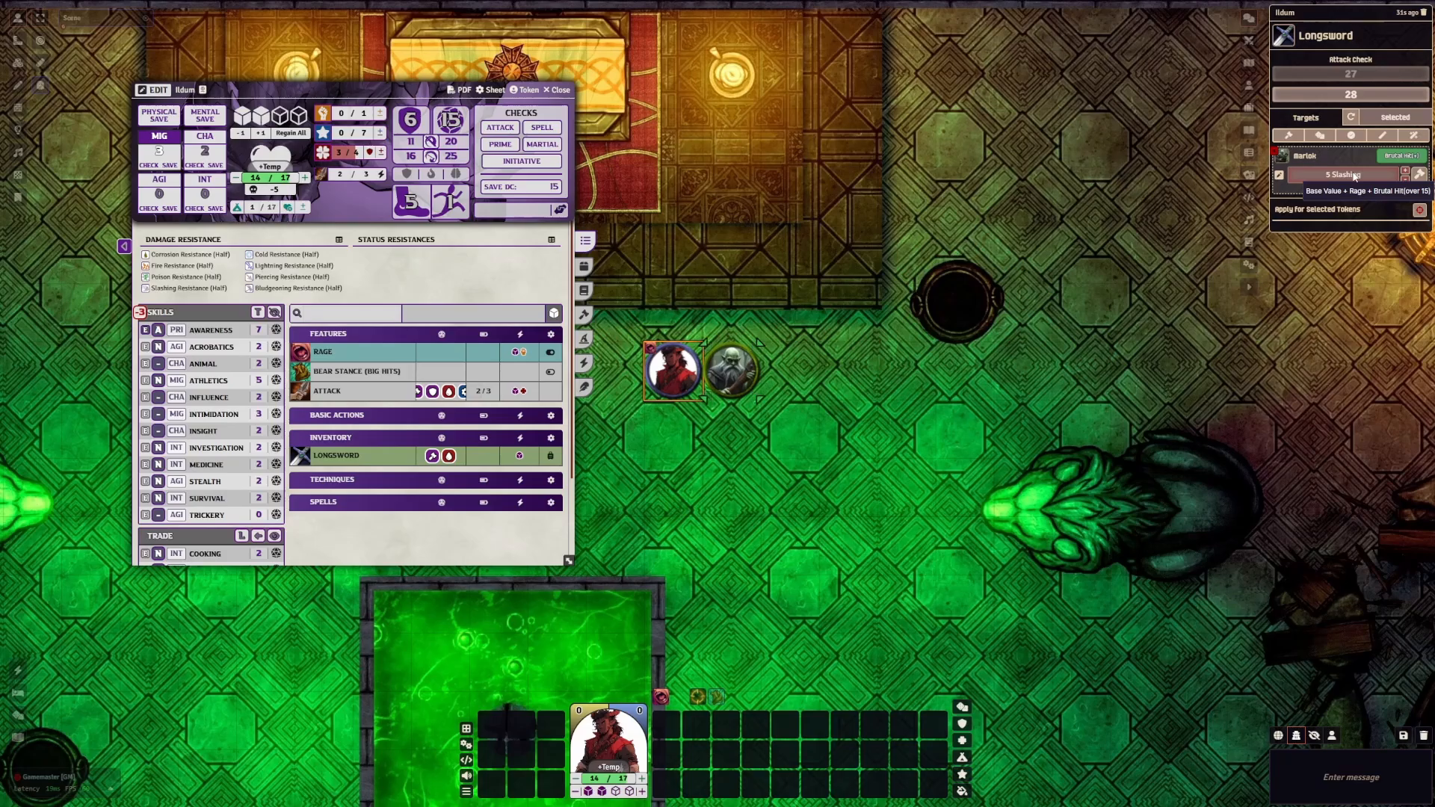
# Activate Bear Stance (Big Hits), roll another Longsword attack, and inspect the breakdown of its slashing damage
pyautogui.click(550, 373)
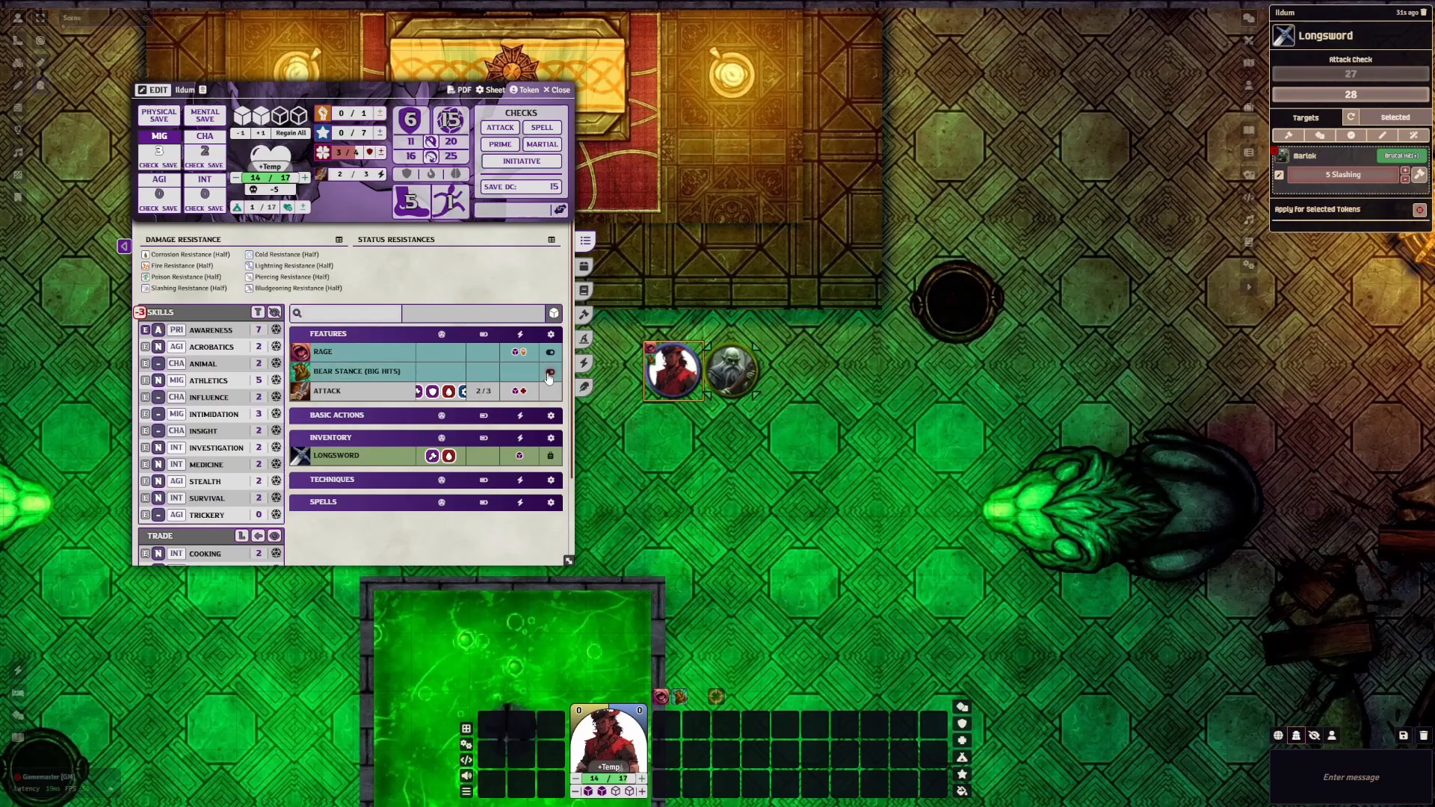
pyautogui.click(347, 457)
pyautogui.click(724, 536)
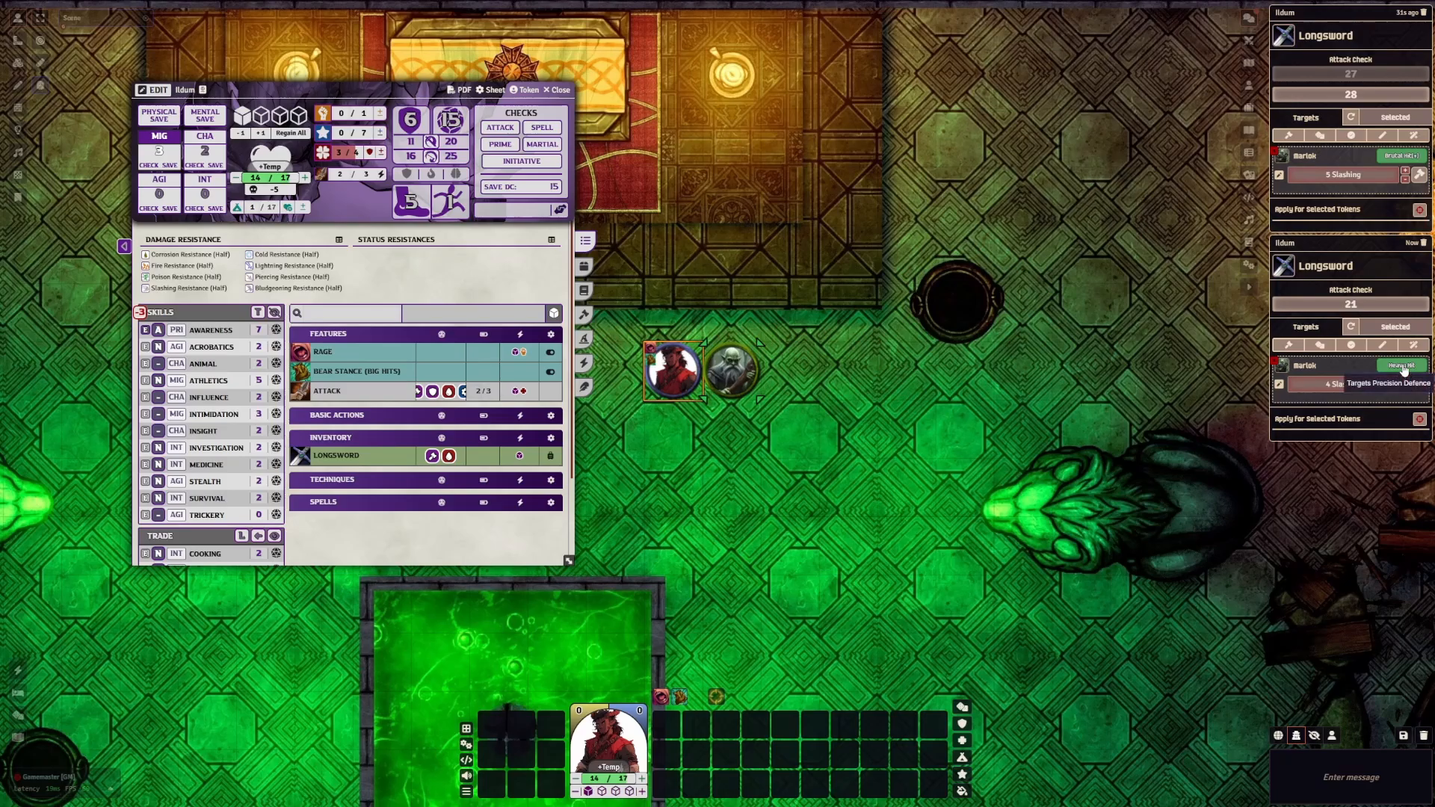
pyautogui.moveTo(1322, 384)
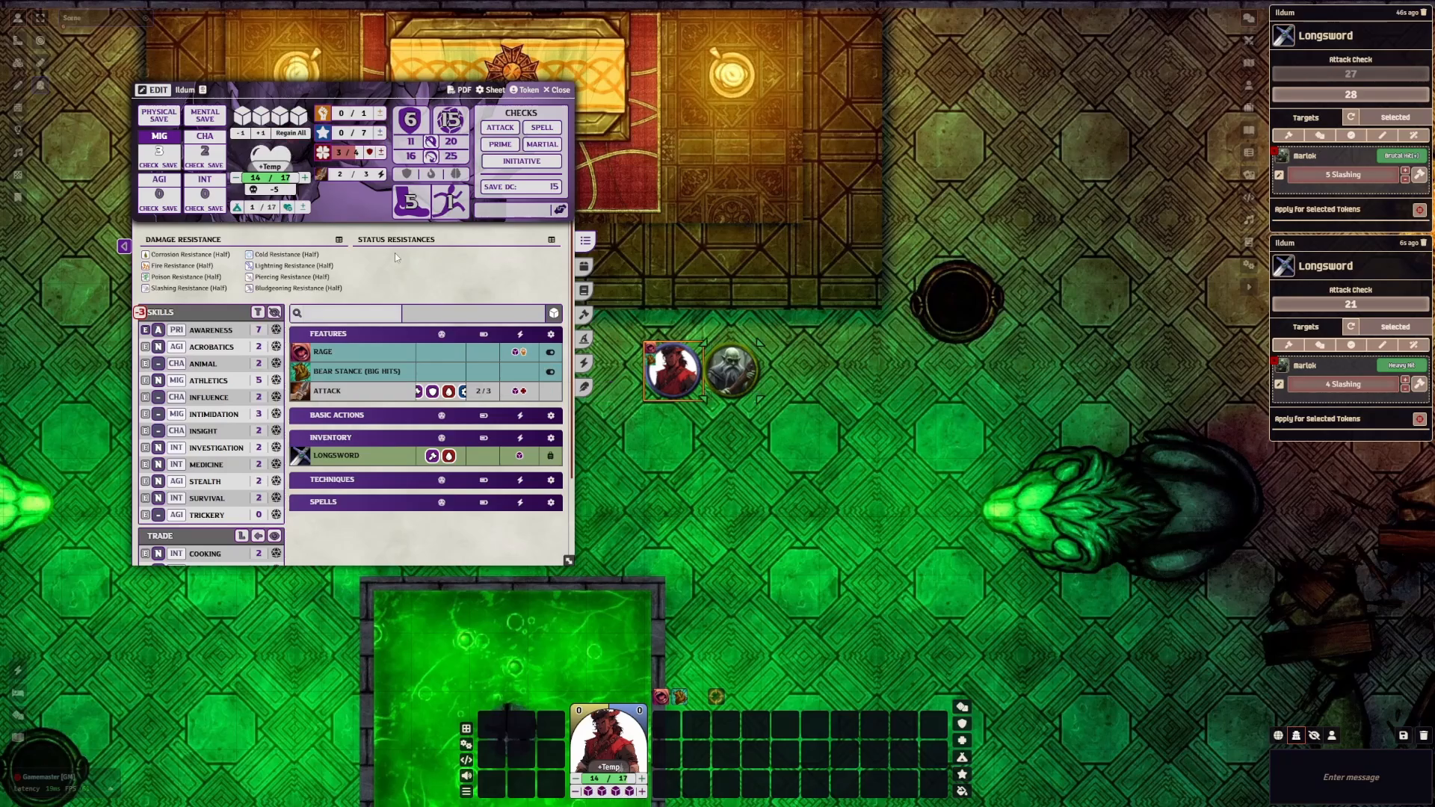
# Open the Bear Stance (Big Hits) sheet, move it clear of the tokens, and display its advanced Conditionals settings
pyautogui.click(337, 371)
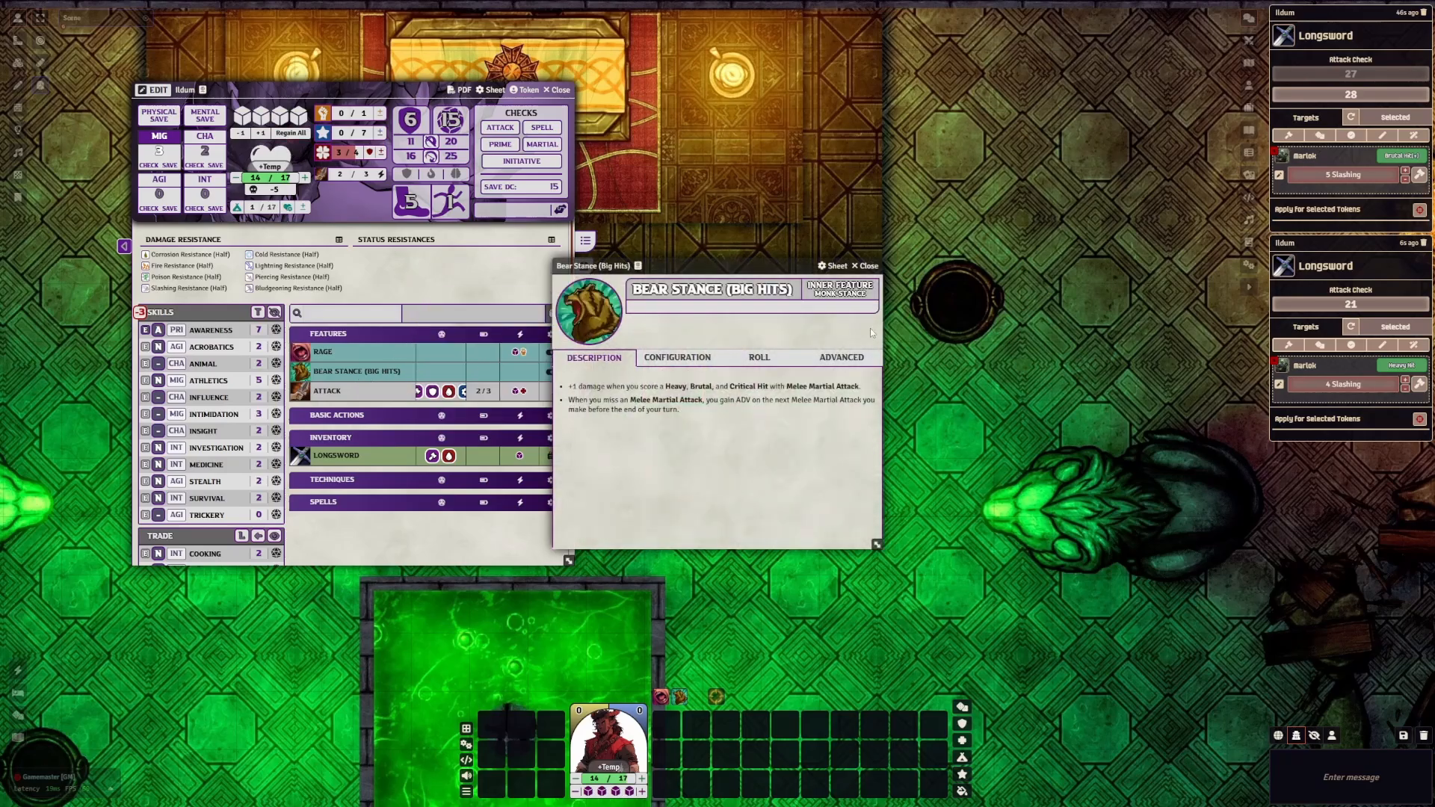
pyautogui.click(828, 359)
pyautogui.moveTo(834, 265); pyautogui.dragTo(959, 54)
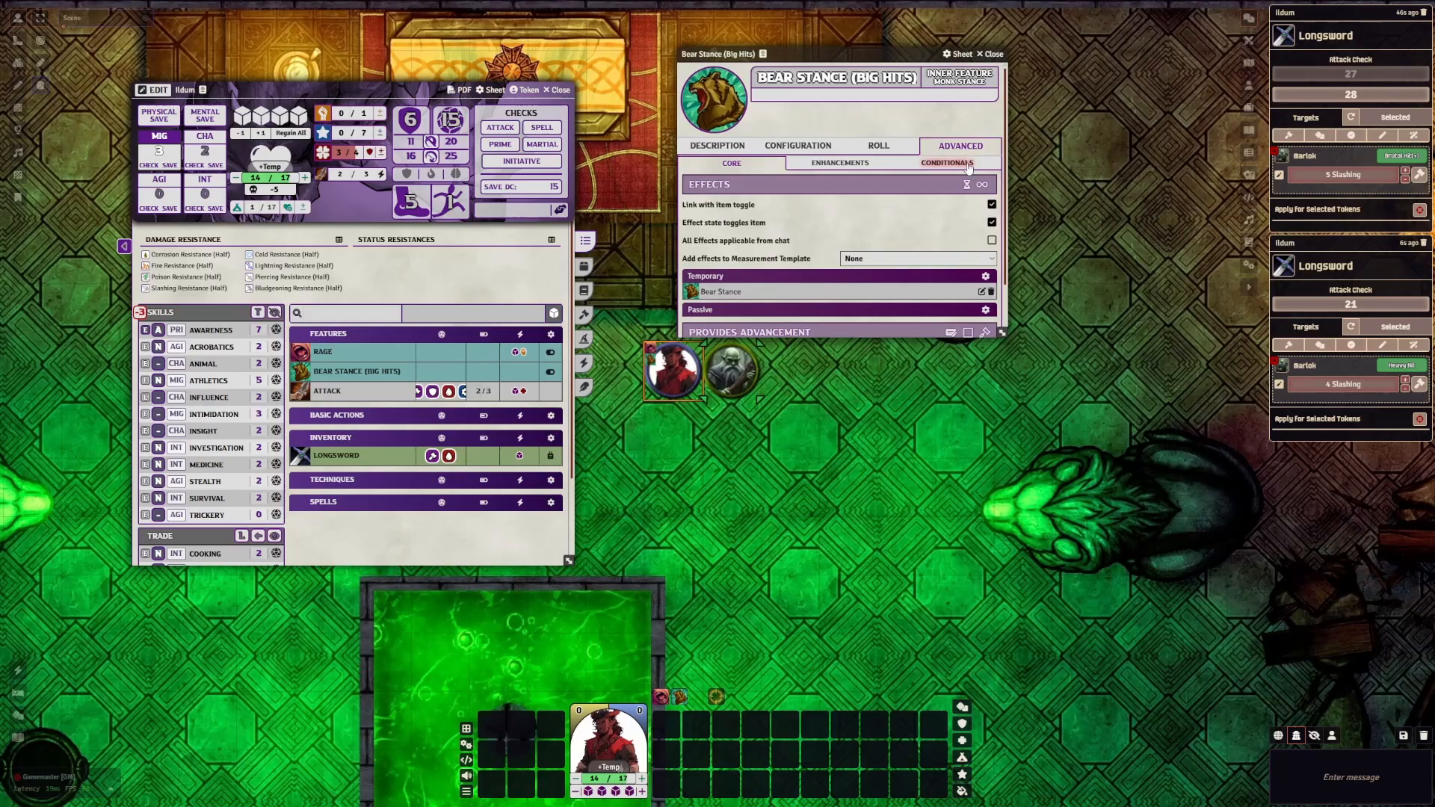
pyautogui.click(968, 164)
pyautogui.scroll(-1, 855, 235)
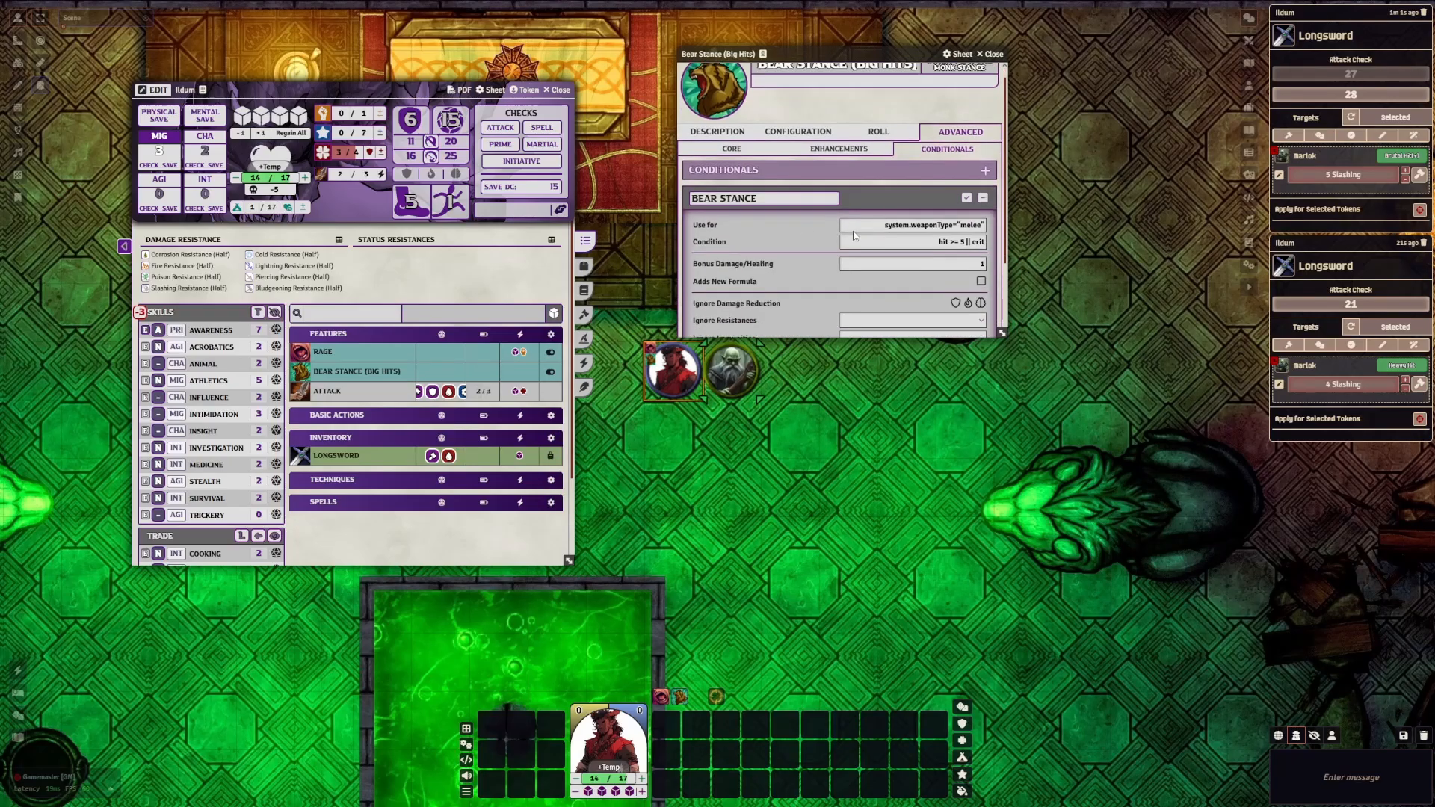
# Review Bear Stance's conditional settings and its core effect toggles, and close the feature sheet
pyautogui.scroll(-1, 854, 234)
pyautogui.scroll(-1, 922, 204)
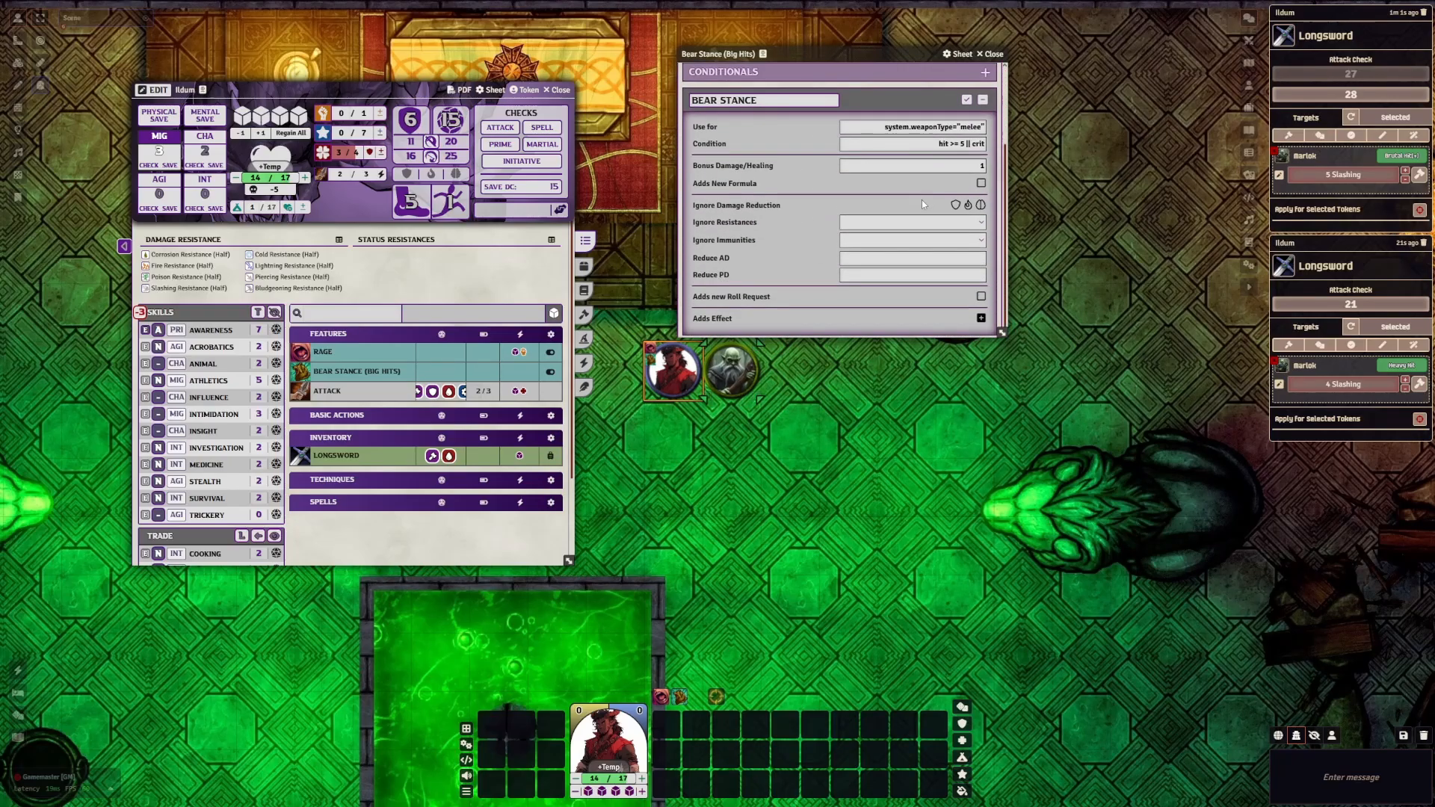
pyautogui.scroll(2, 922, 200)
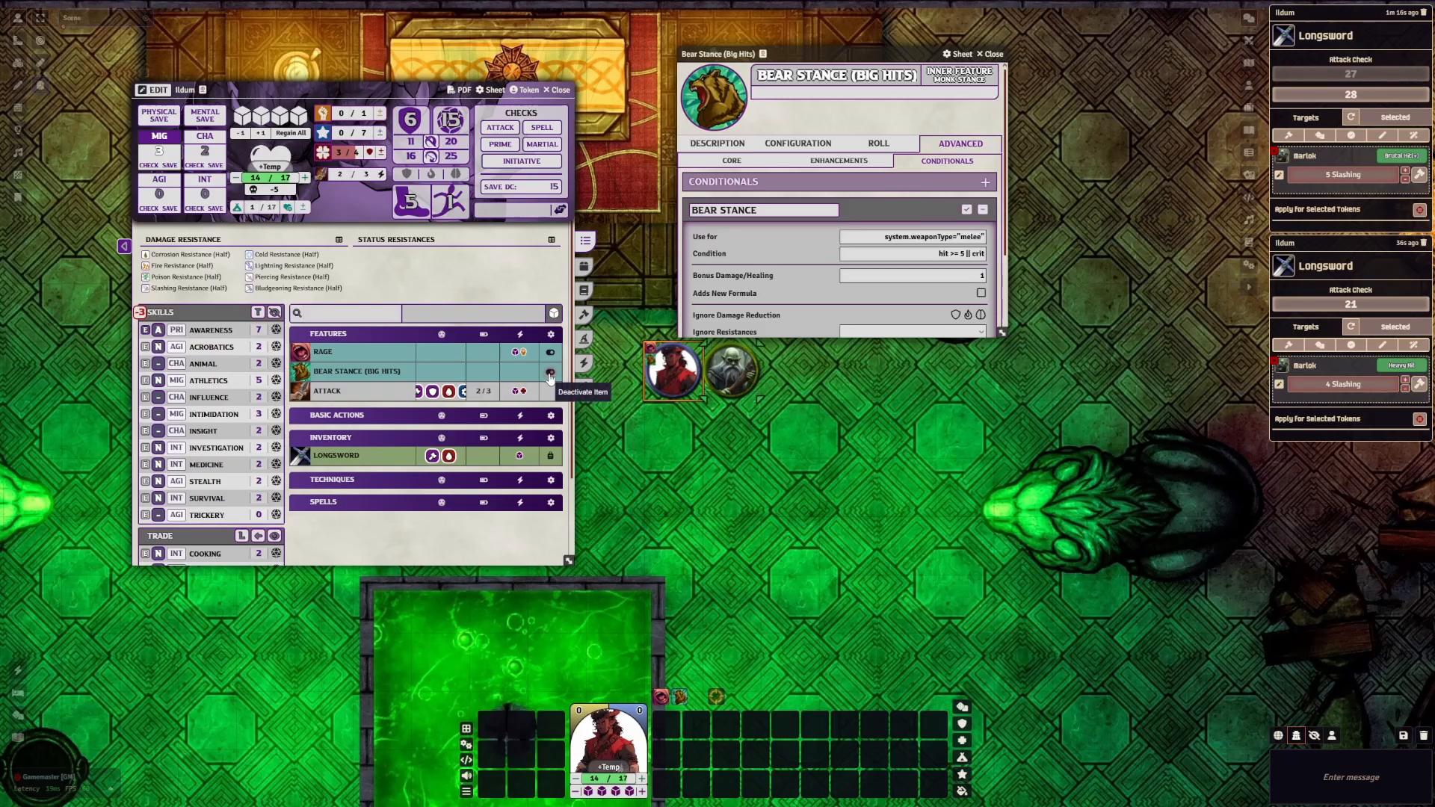
pyautogui.click(740, 163)
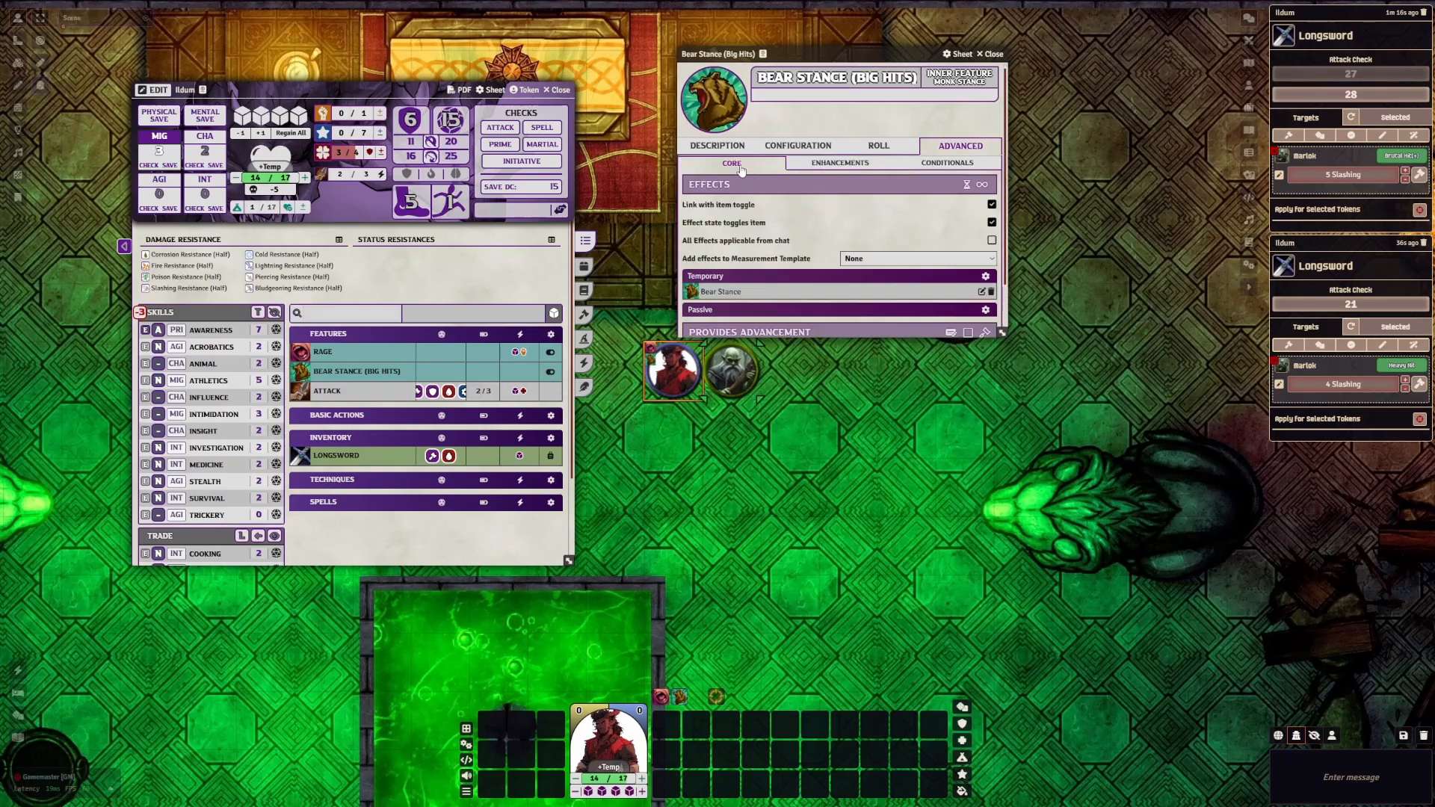
pyautogui.click(991, 54)
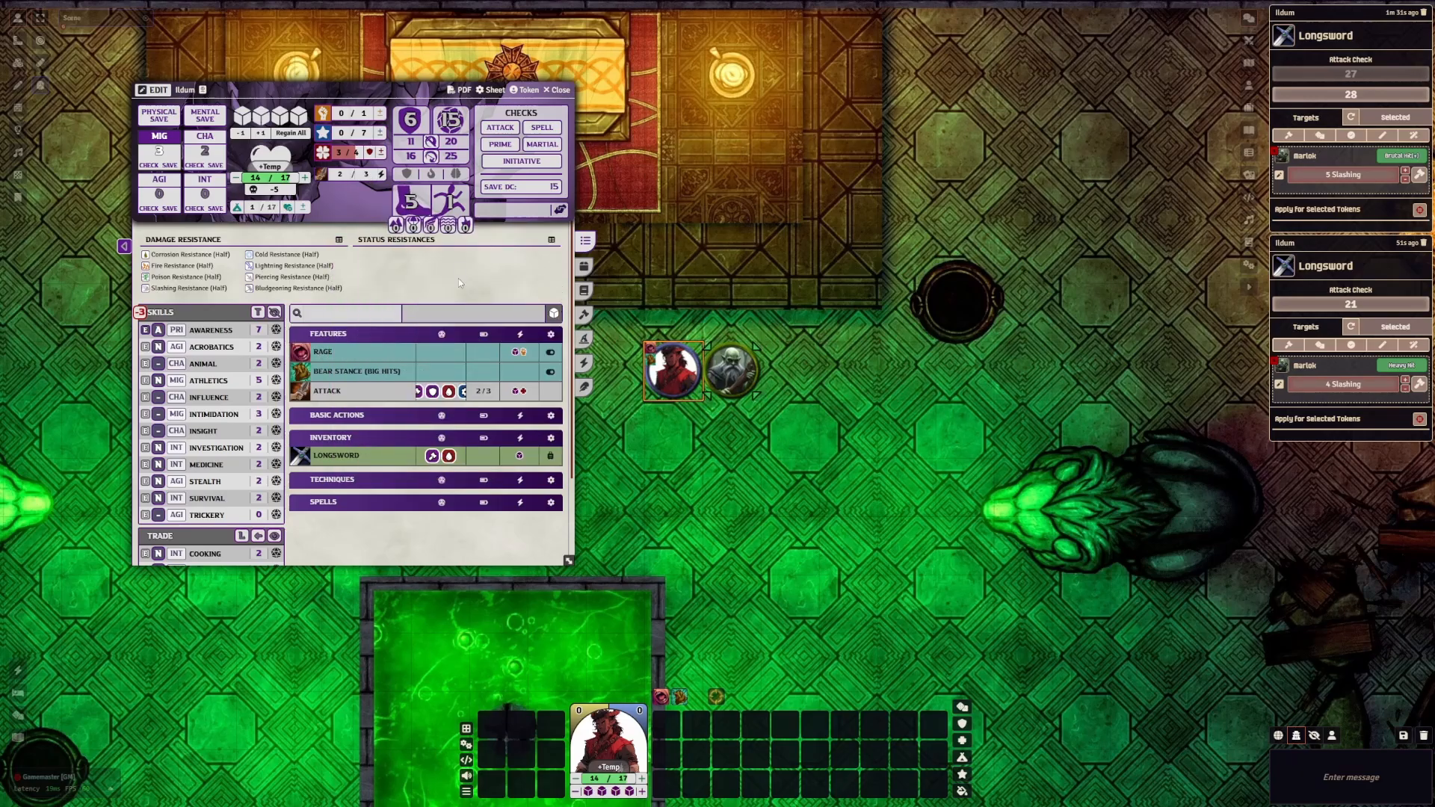
# Open the Attack feature sheet, move it clear of the character sheet, examine its usage cost and charges settings, and close it
pyautogui.moveTo(335, 396)
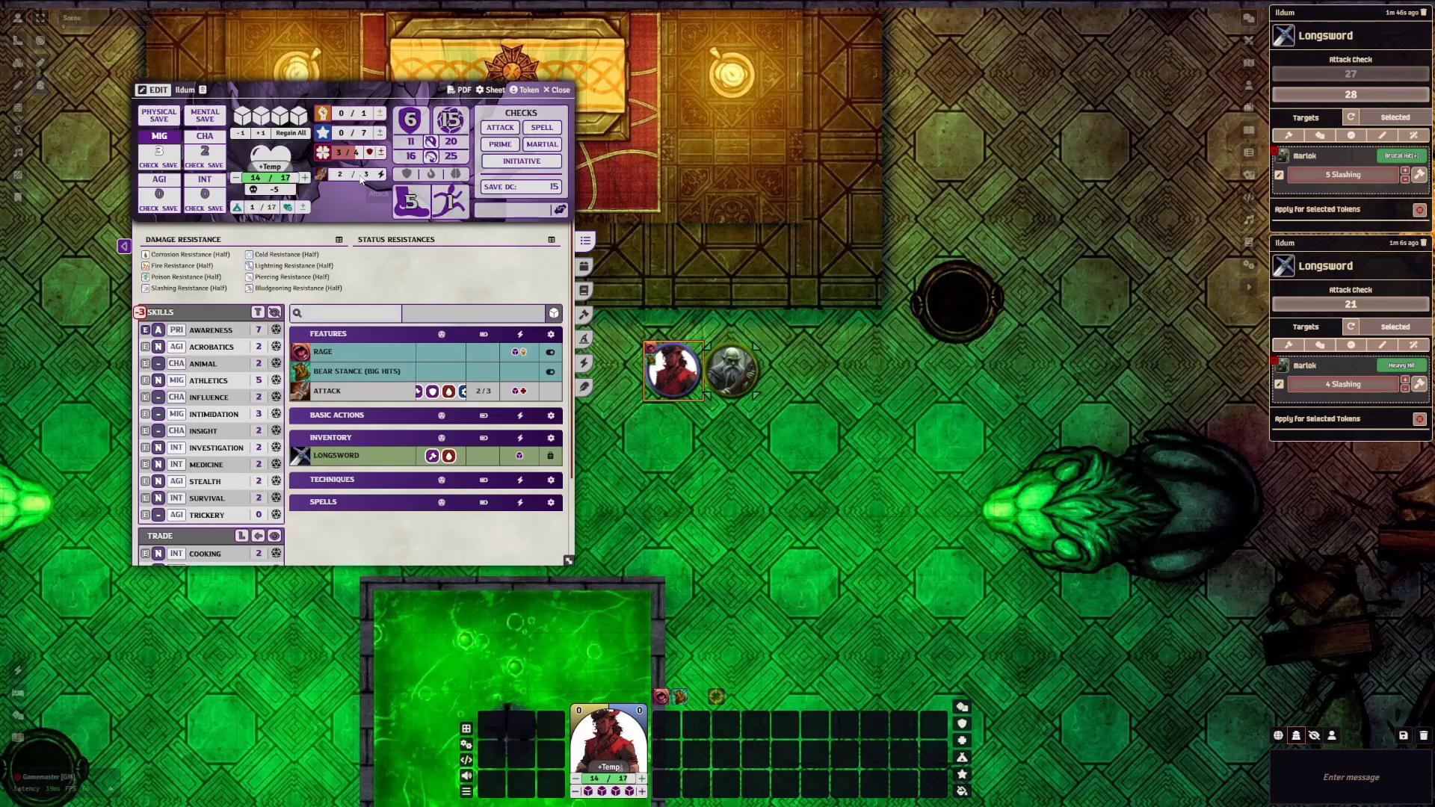
pyautogui.click(301, 391)
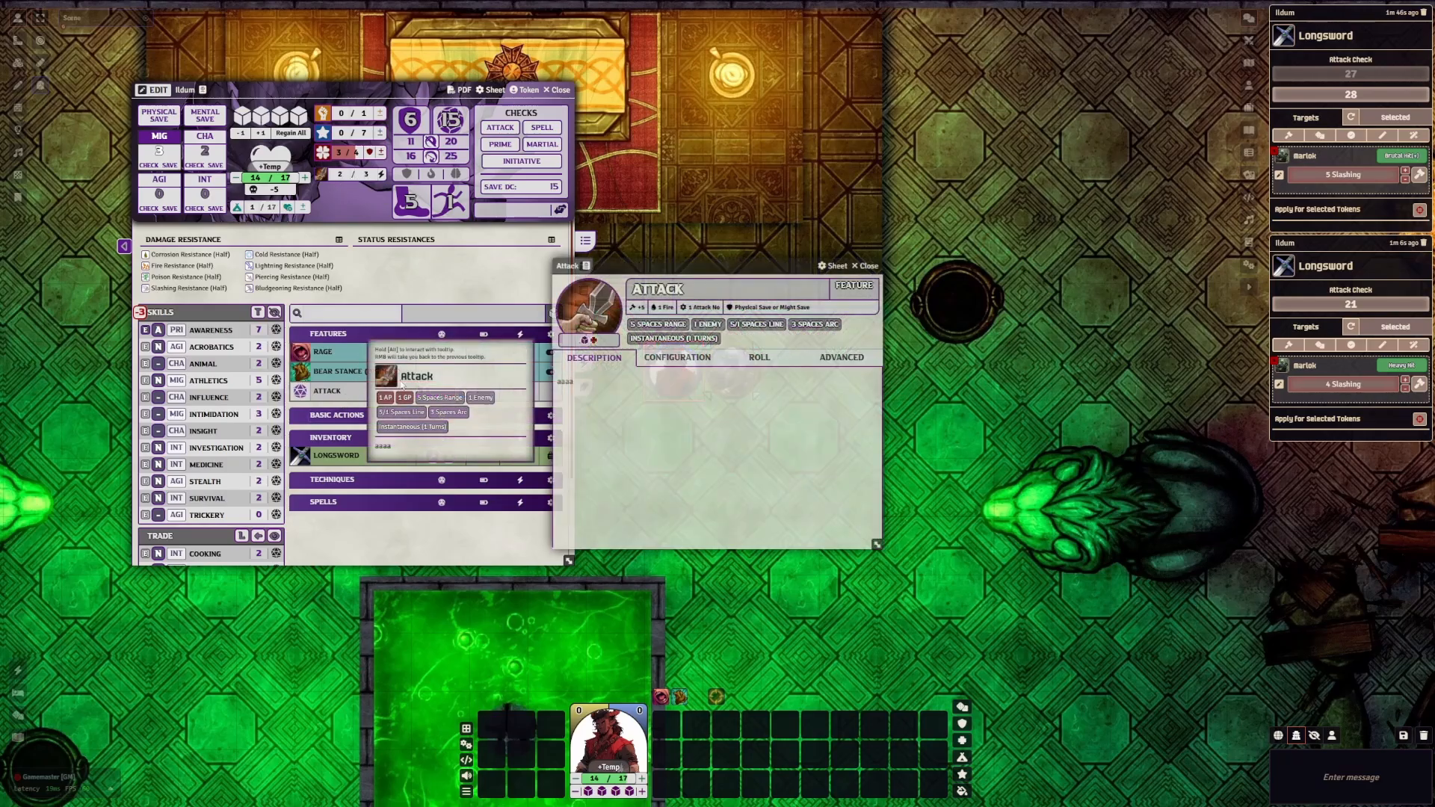
pyautogui.click(677, 360)
pyautogui.moveTo(711, 272); pyautogui.dragTo(776, 87)
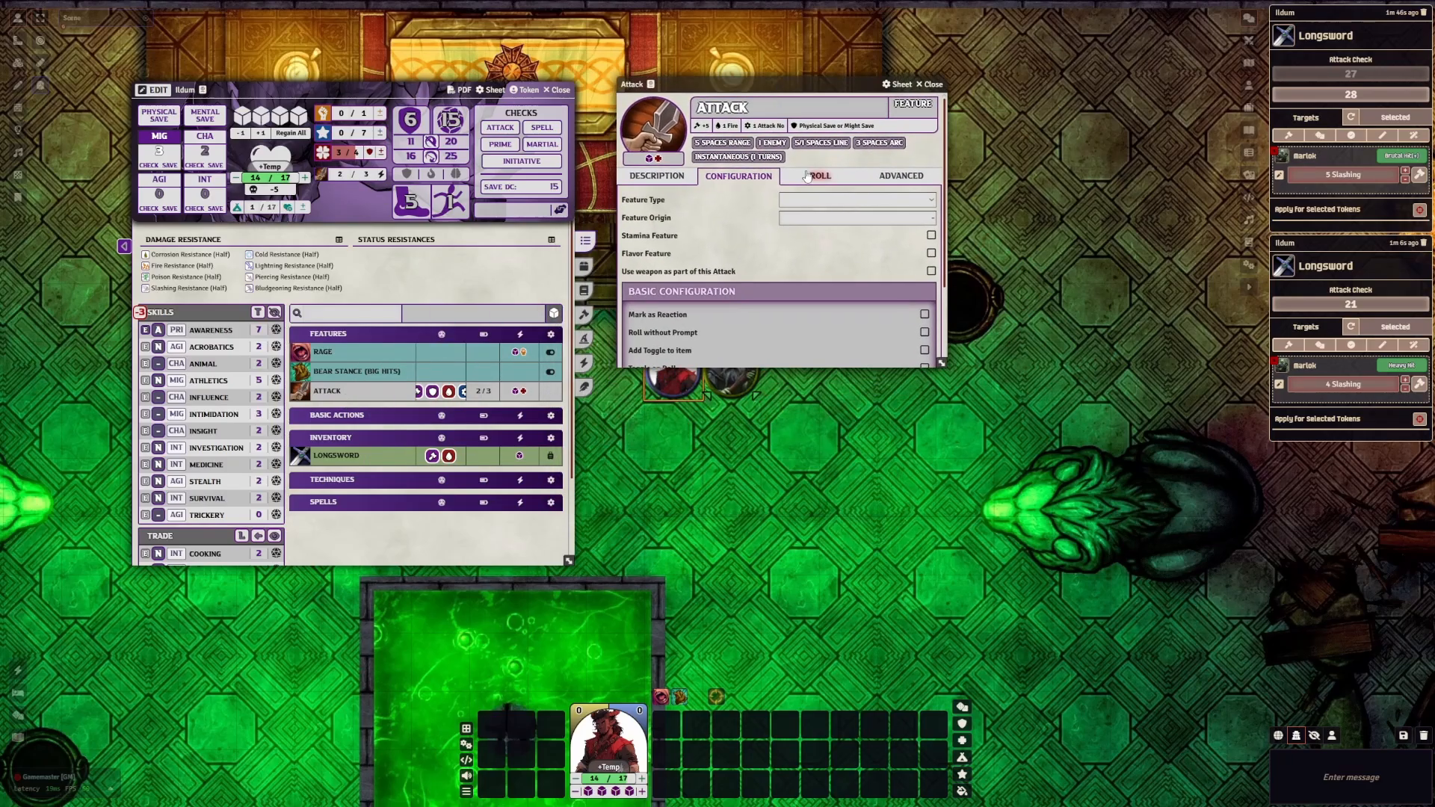
pyautogui.click(820, 175)
pyautogui.click(779, 192)
pyautogui.scroll(-1, 804, 240)
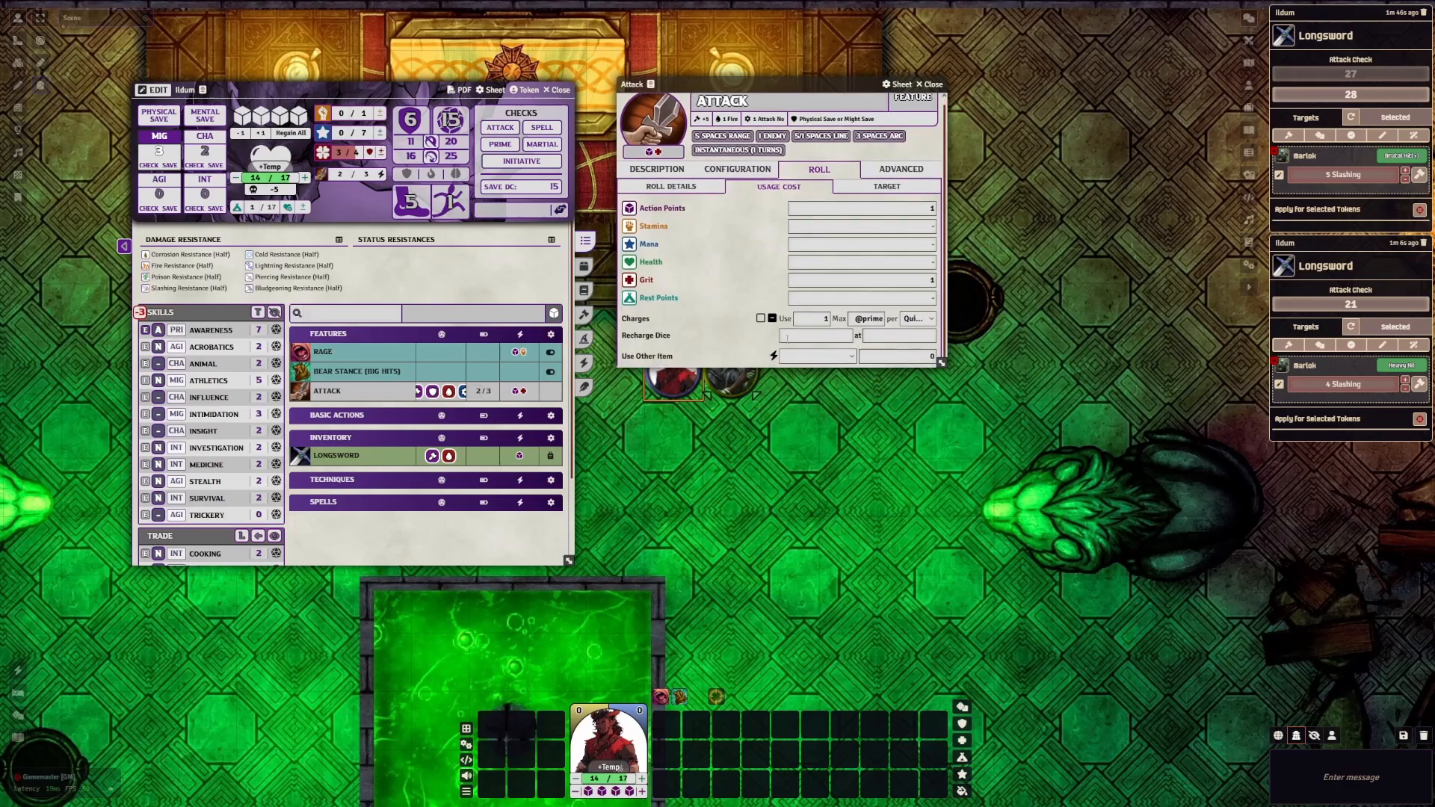
pyautogui.click(774, 321)
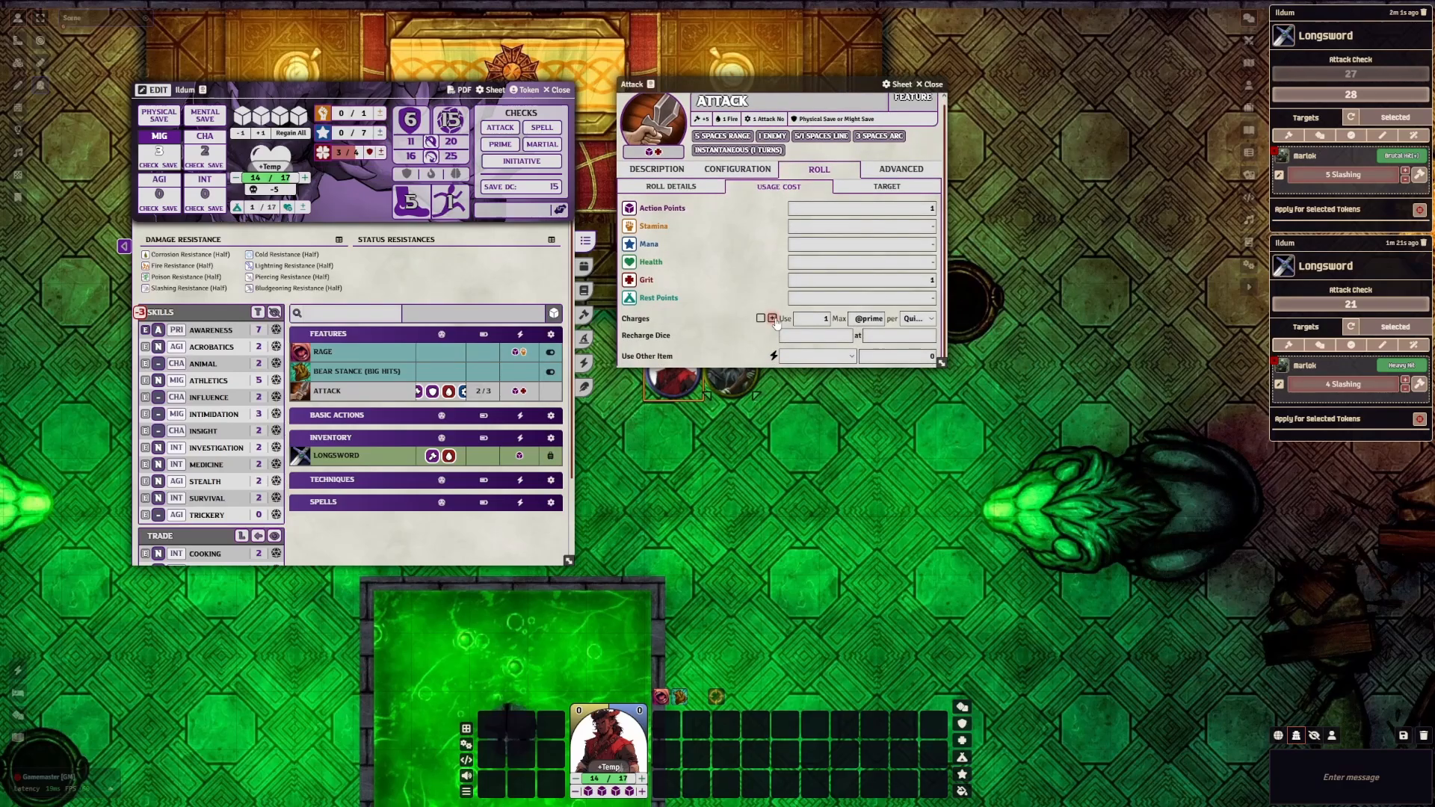
pyautogui.click(774, 320)
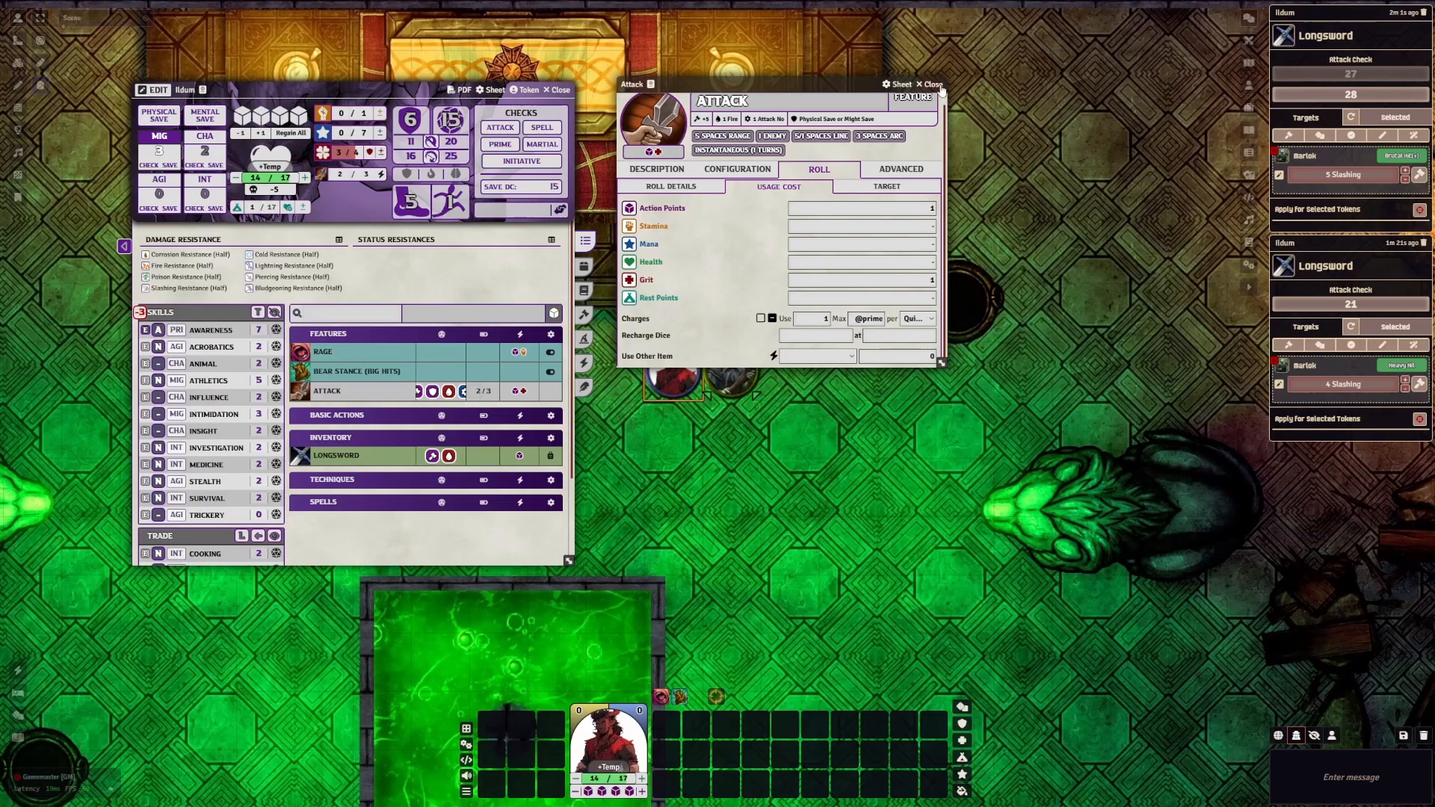
pyautogui.click(934, 84)
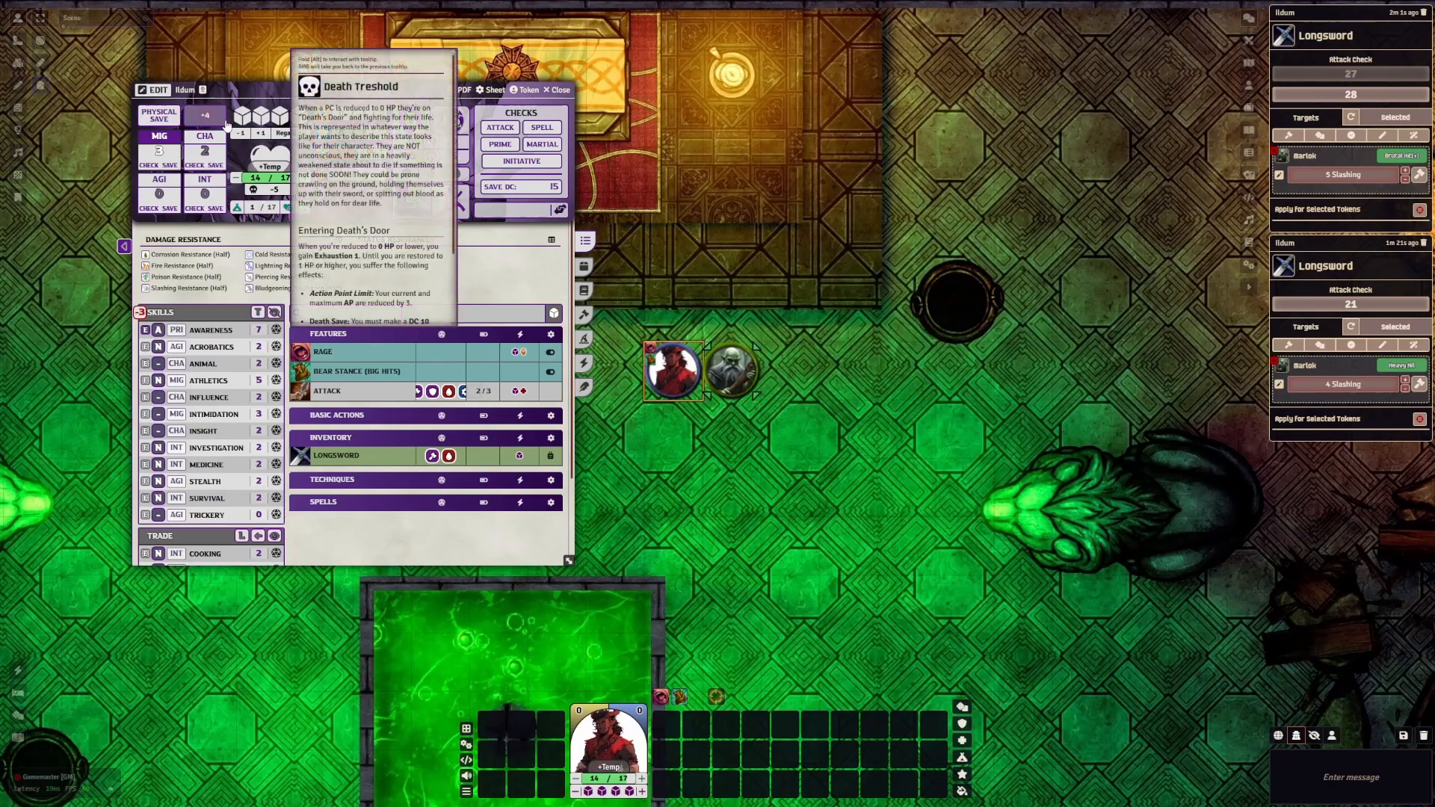
# Search the feature compendium for "spi" and add Spiritual Balance to the character in edit mode
pyautogui.click(585, 265)
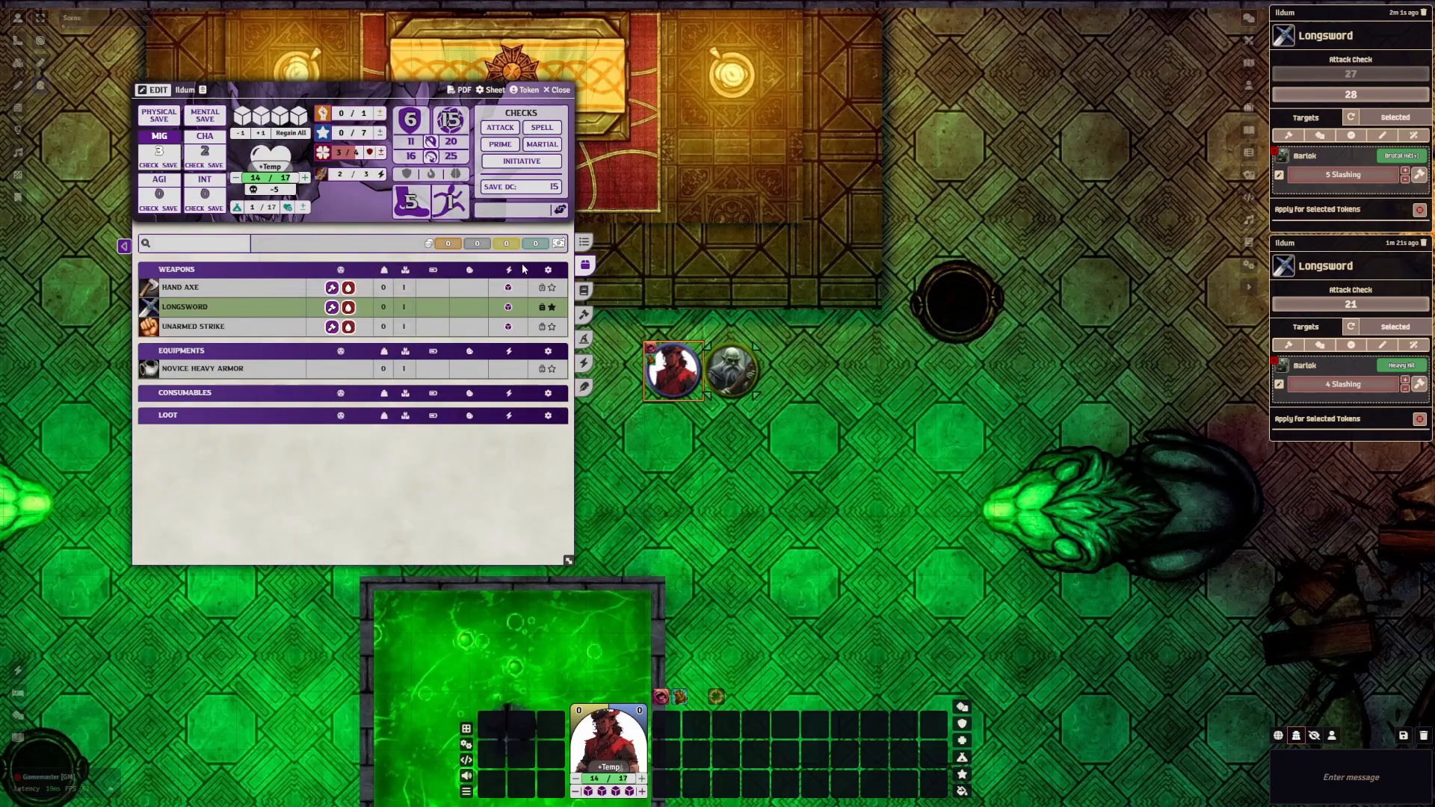
pyautogui.click(584, 290)
pyautogui.click(155, 90)
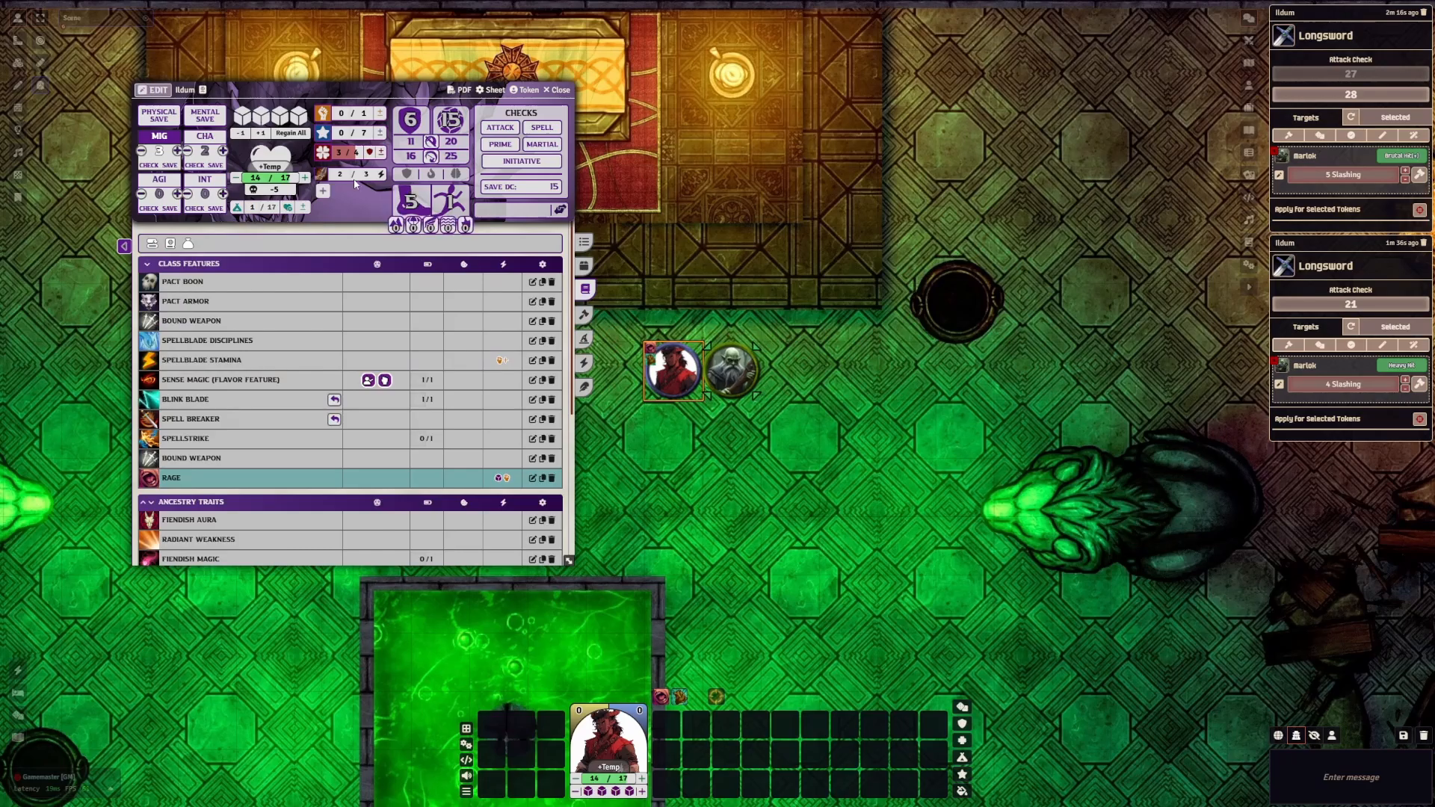
pyautogui.click(171, 244)
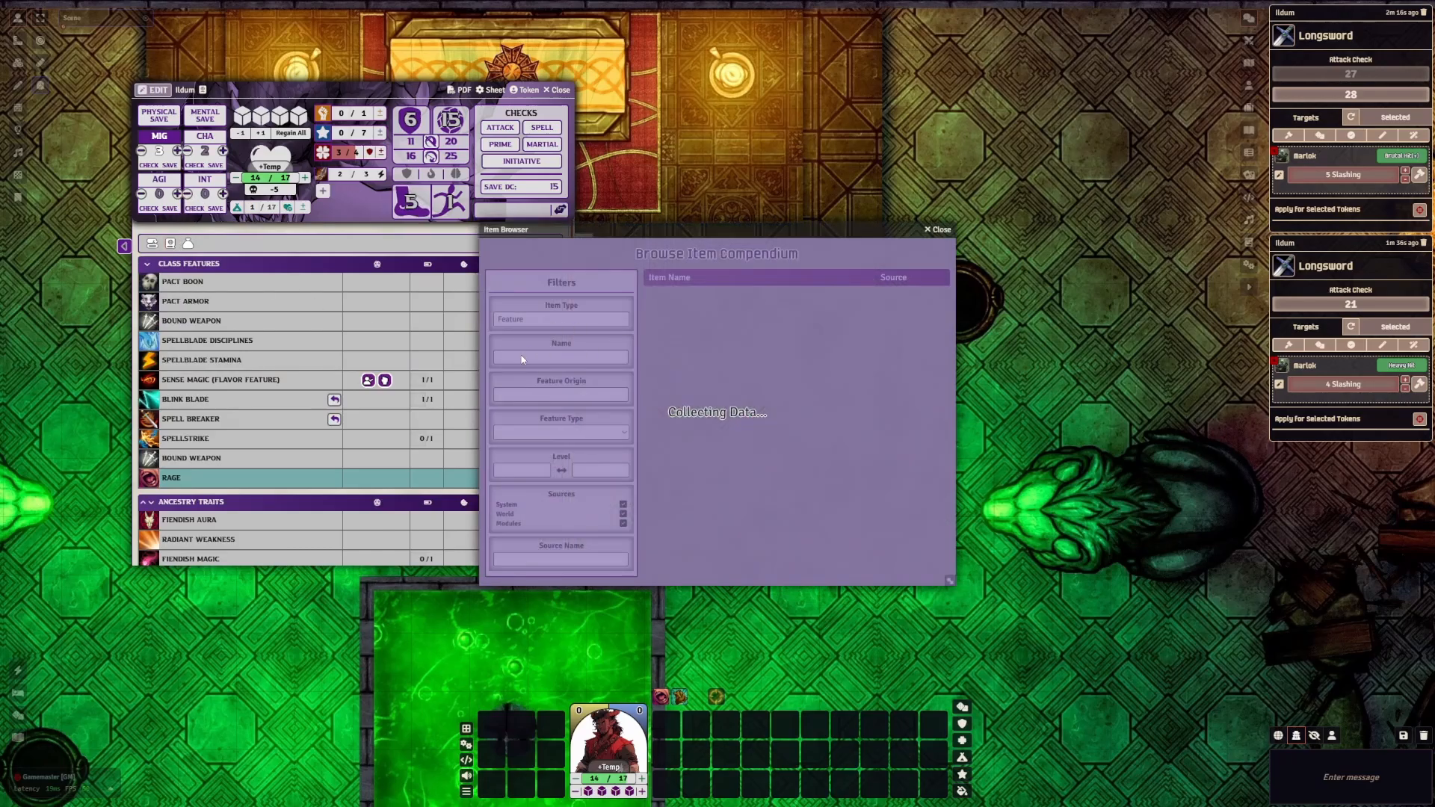
pyautogui.click(522, 358)
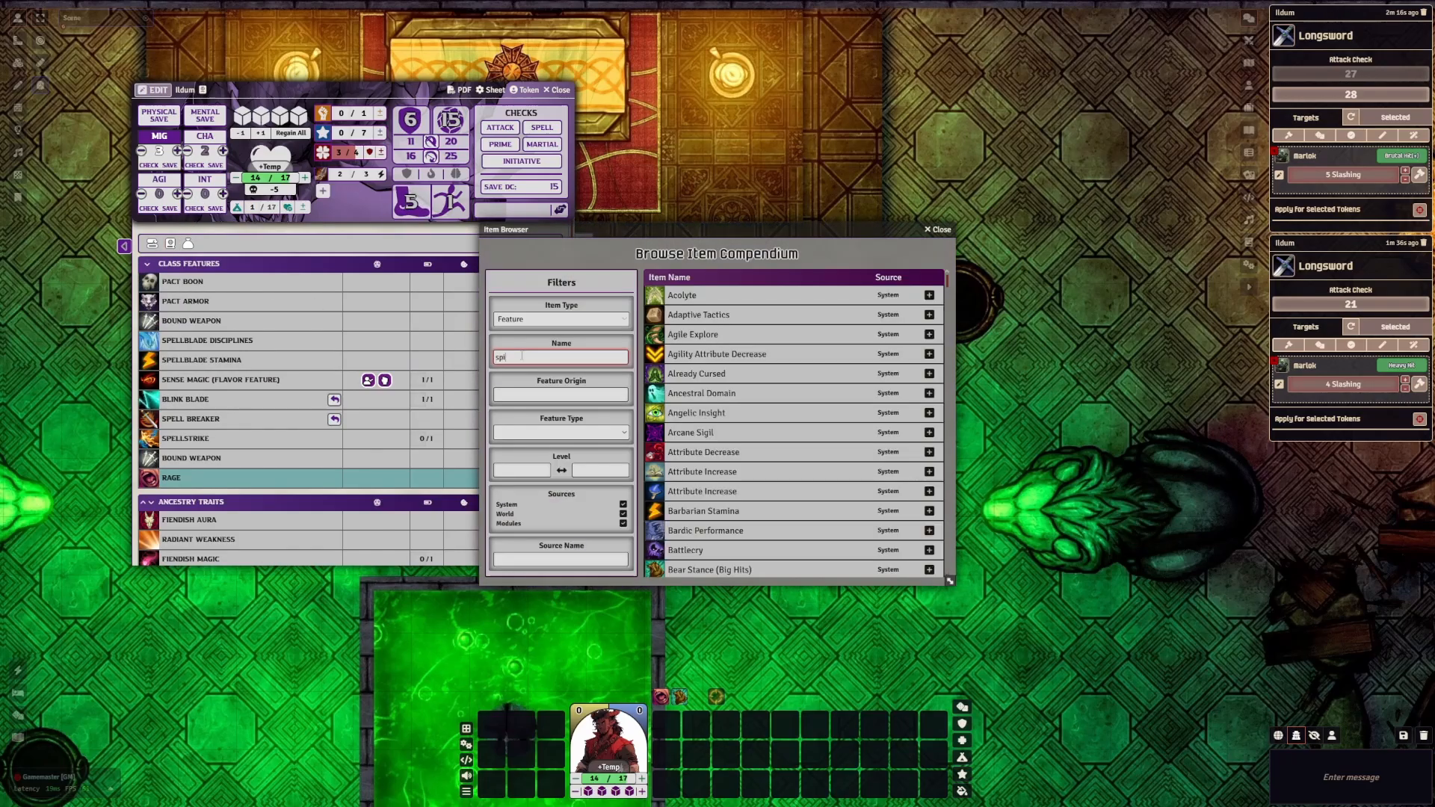
pyautogui.click(935, 374)
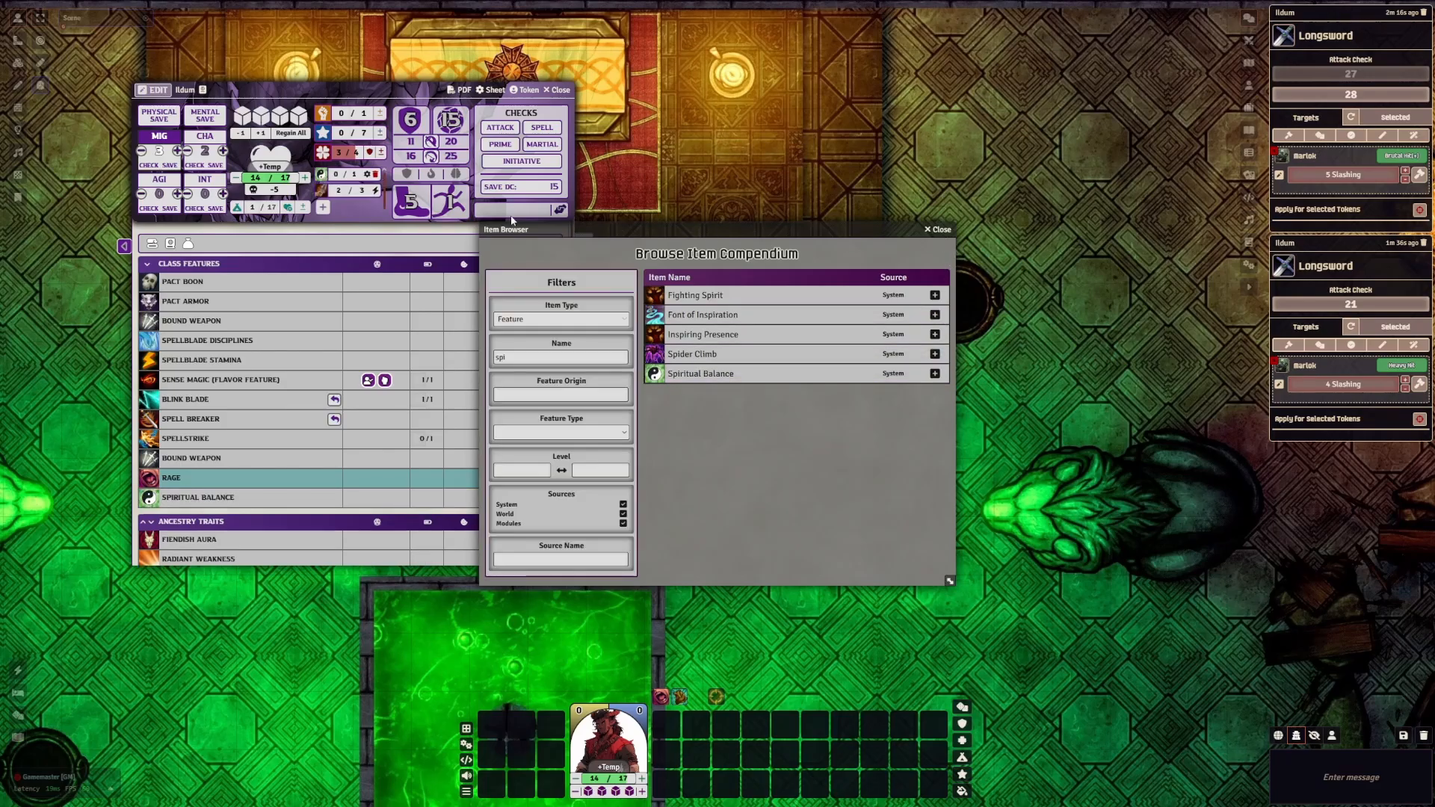
pyautogui.click(938, 230)
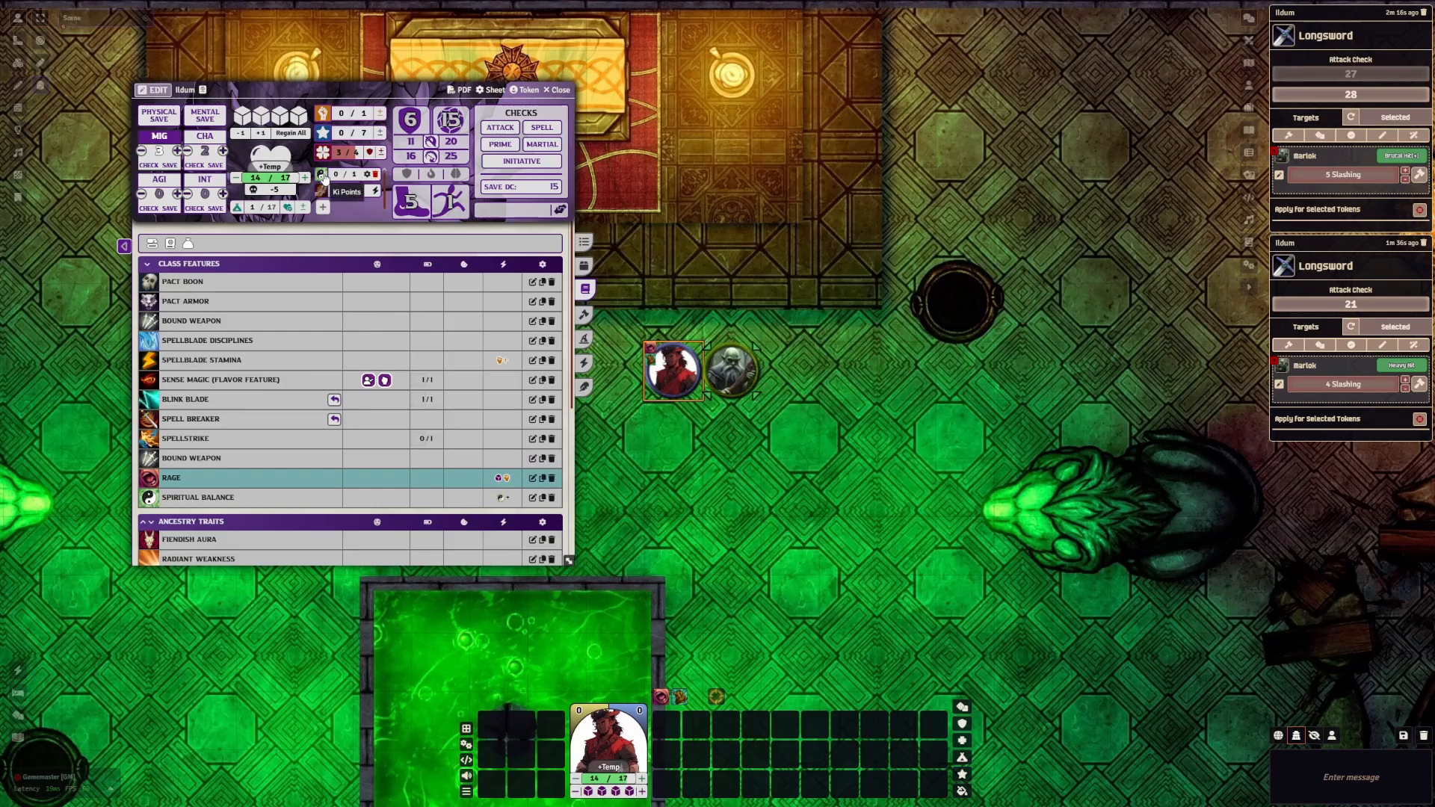
pyautogui.click(147, 92)
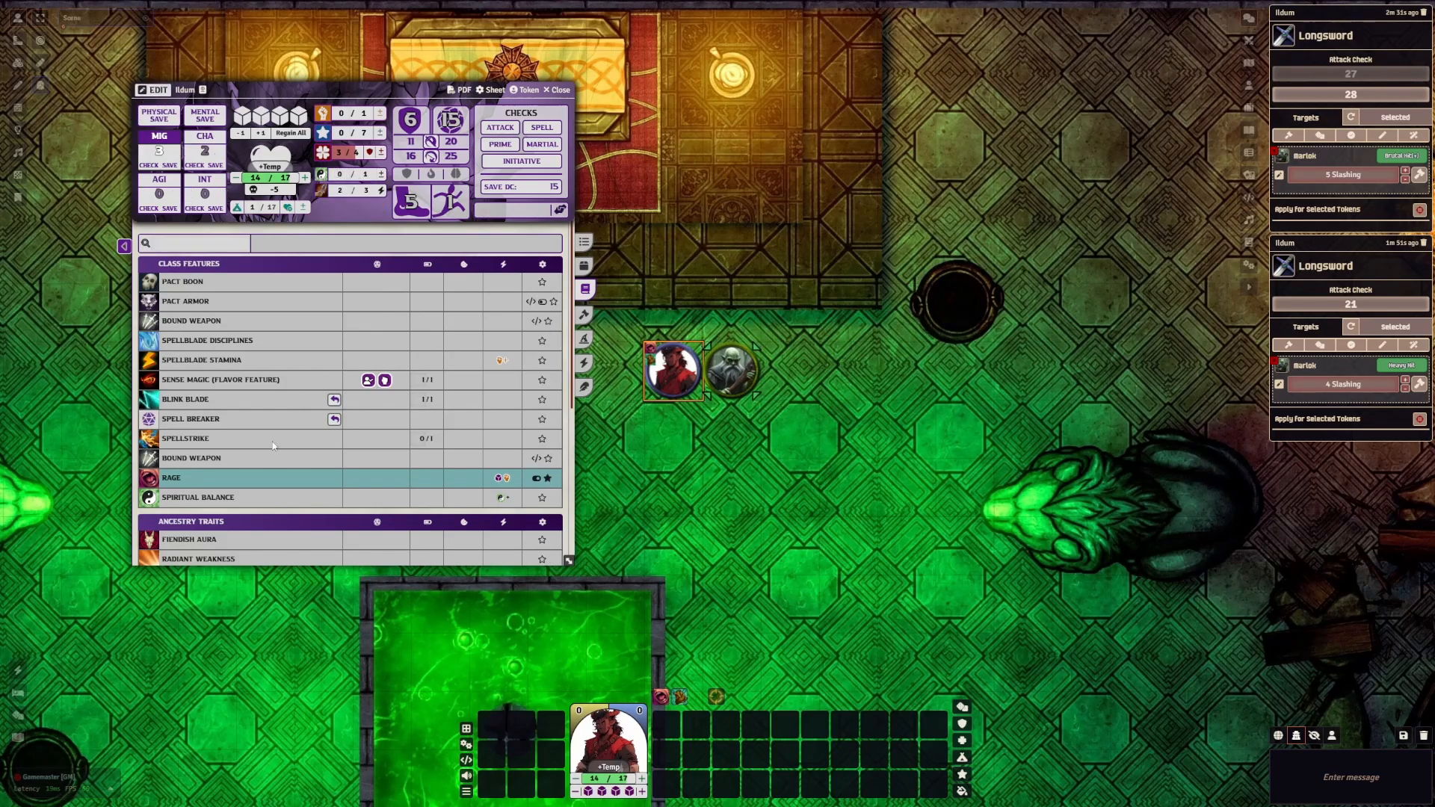
# Open the Spiritual Balance sheet and add its linked Deflect Attack item to the character's features
pyautogui.click(225, 498)
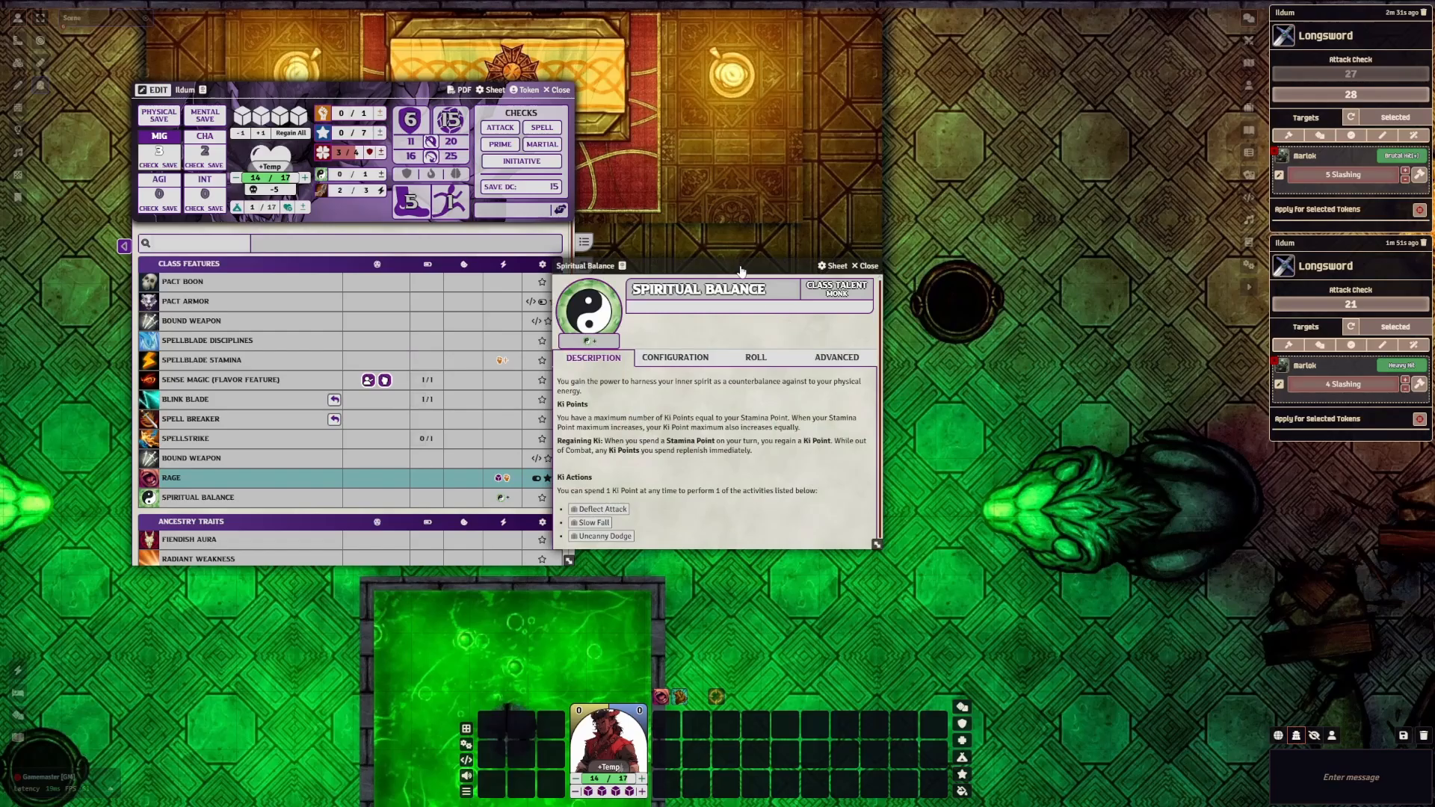
pyautogui.moveTo(741, 271); pyautogui.dragTo(936, 225)
pyautogui.moveTo(799, 460)
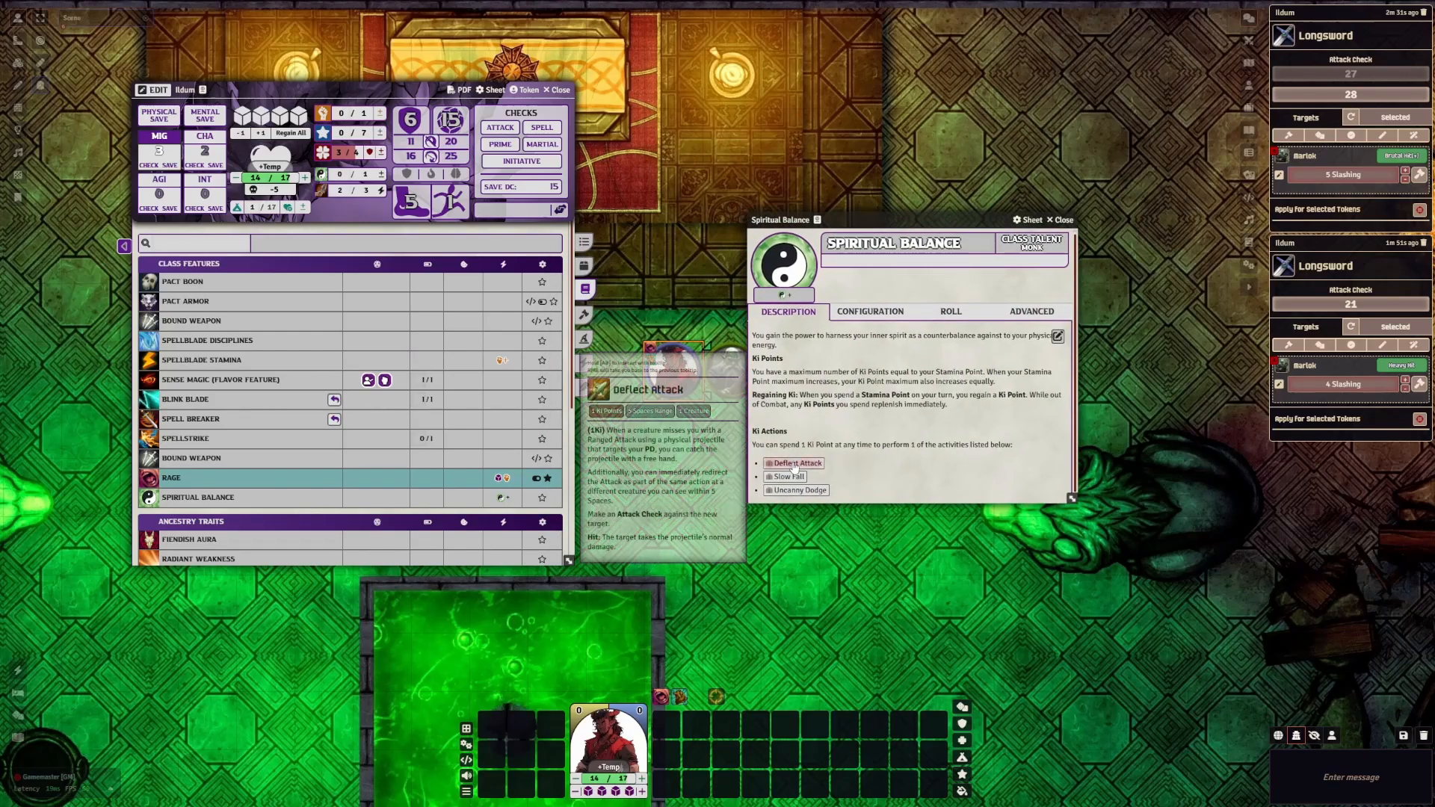
pyautogui.moveTo(798, 463); pyautogui.dragTo(347, 408)
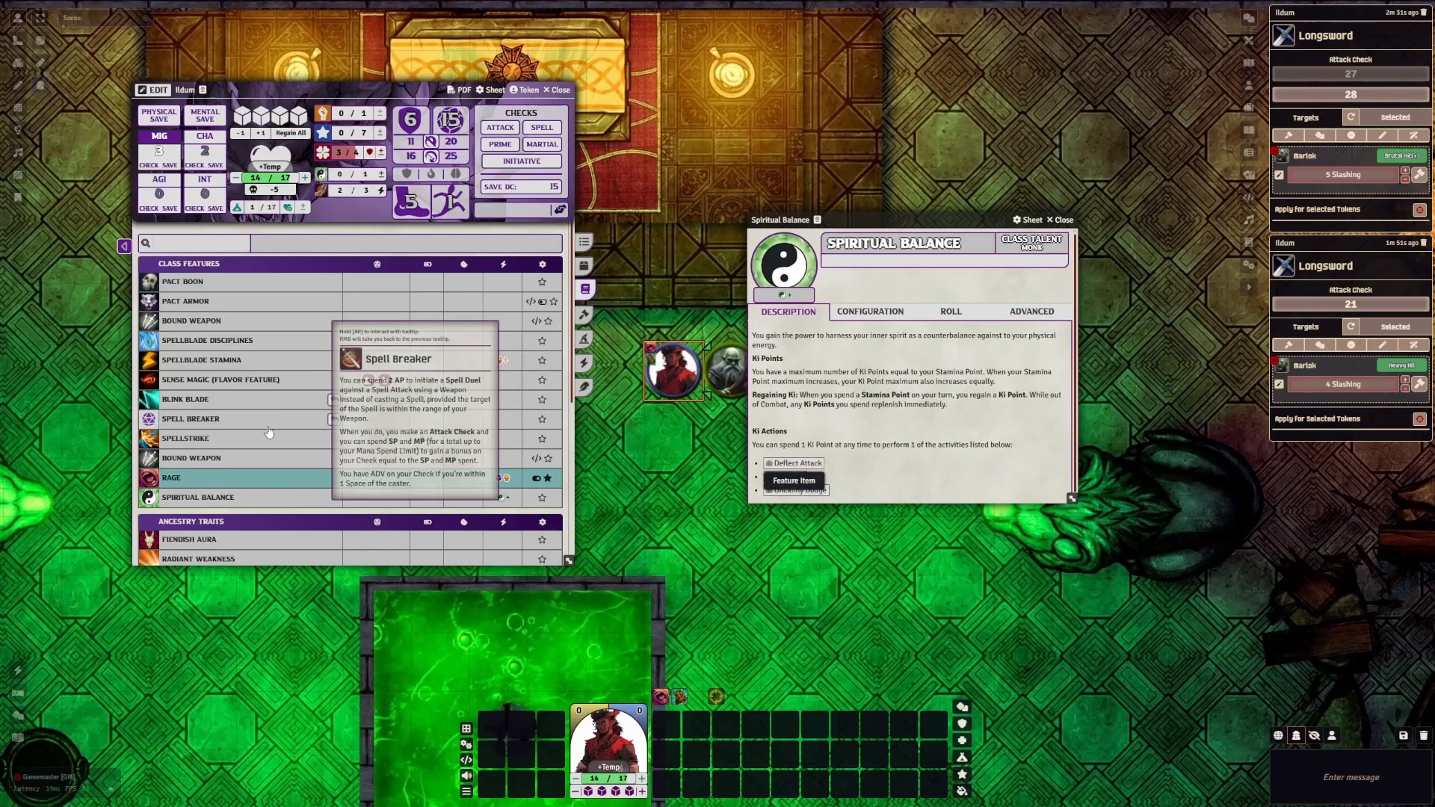
# Mark Deflect Attack and Spiritual Balance as favorites, show them on the main character page, and close the Spiritual Balance sheet
pyautogui.scroll(-5, 369, 446)
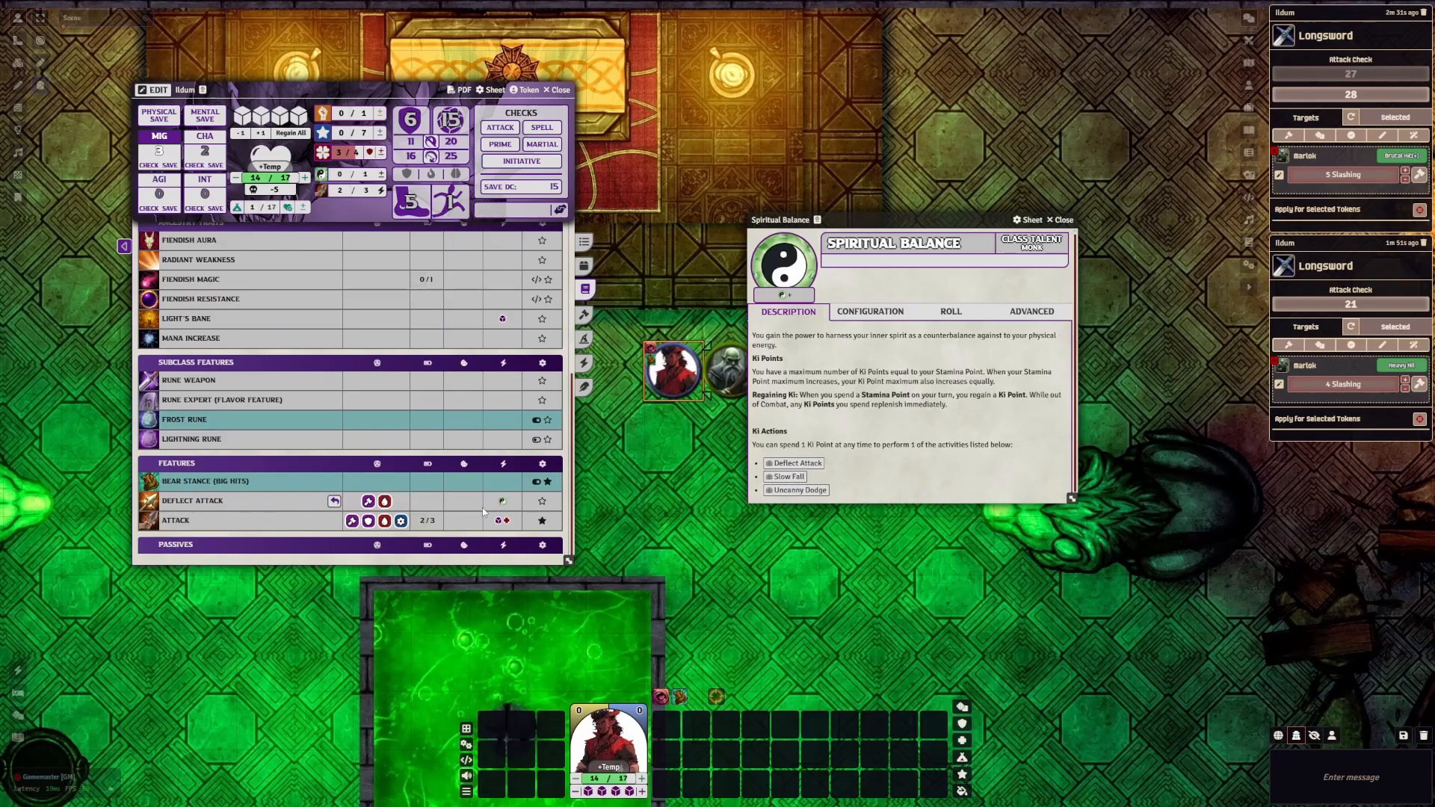
pyautogui.click(542, 501)
pyautogui.scroll(5, 456, 415)
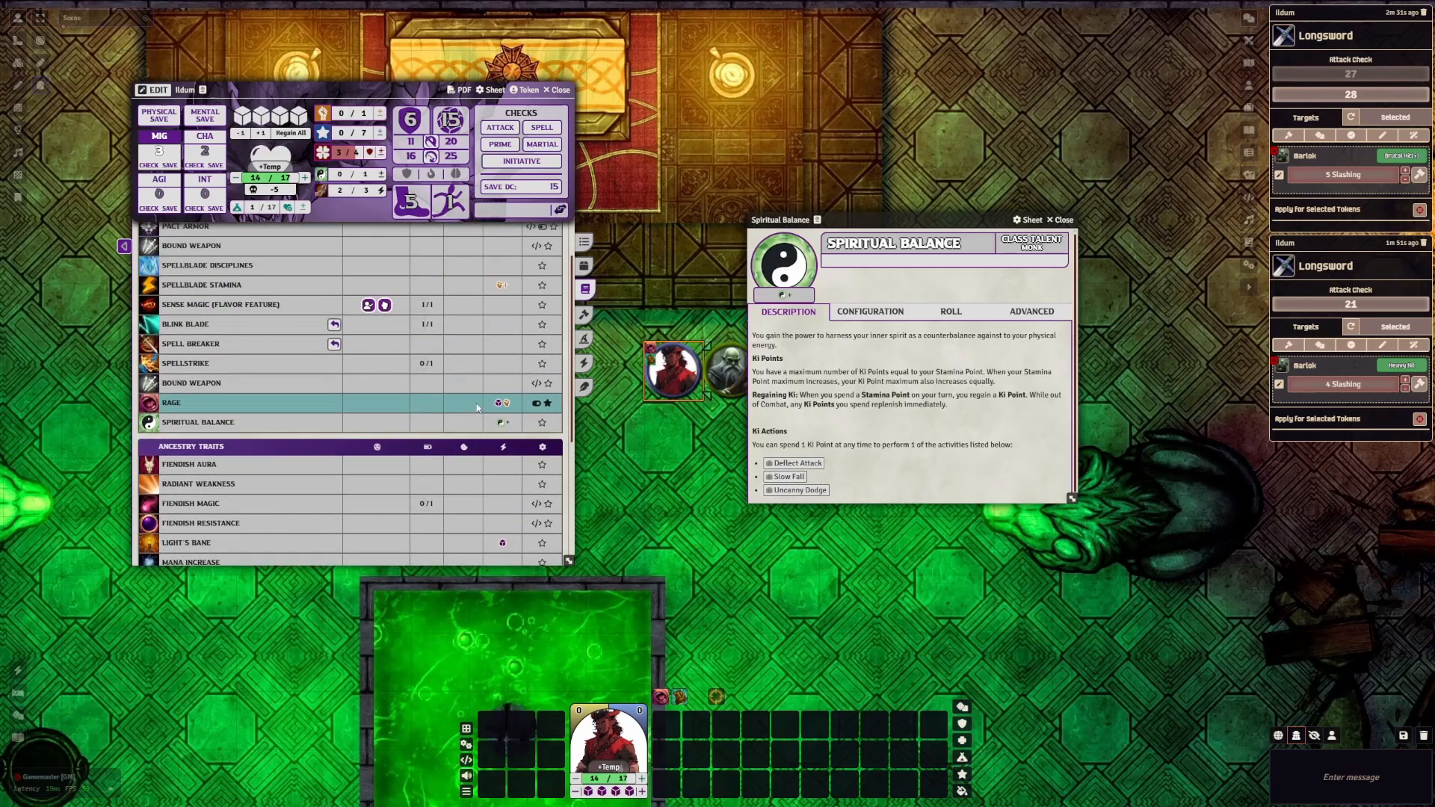
pyautogui.click(586, 241)
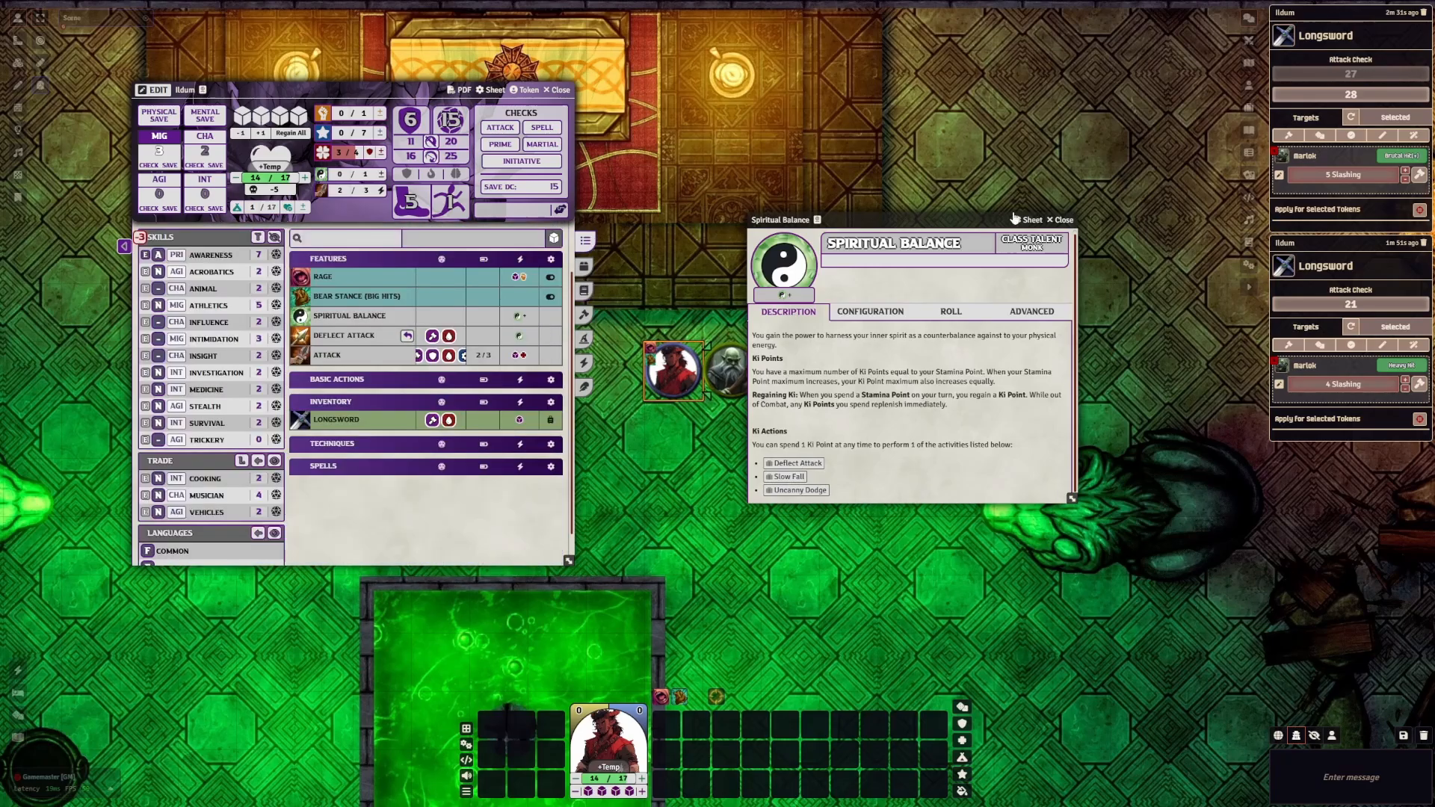
pyautogui.press('Escape')
# Use Spiritual Balance to gain a Ki Point, spend it on a Deflect Attack roll, and regain it with Spiritual Balance
pyautogui.moveTo(379, 320)
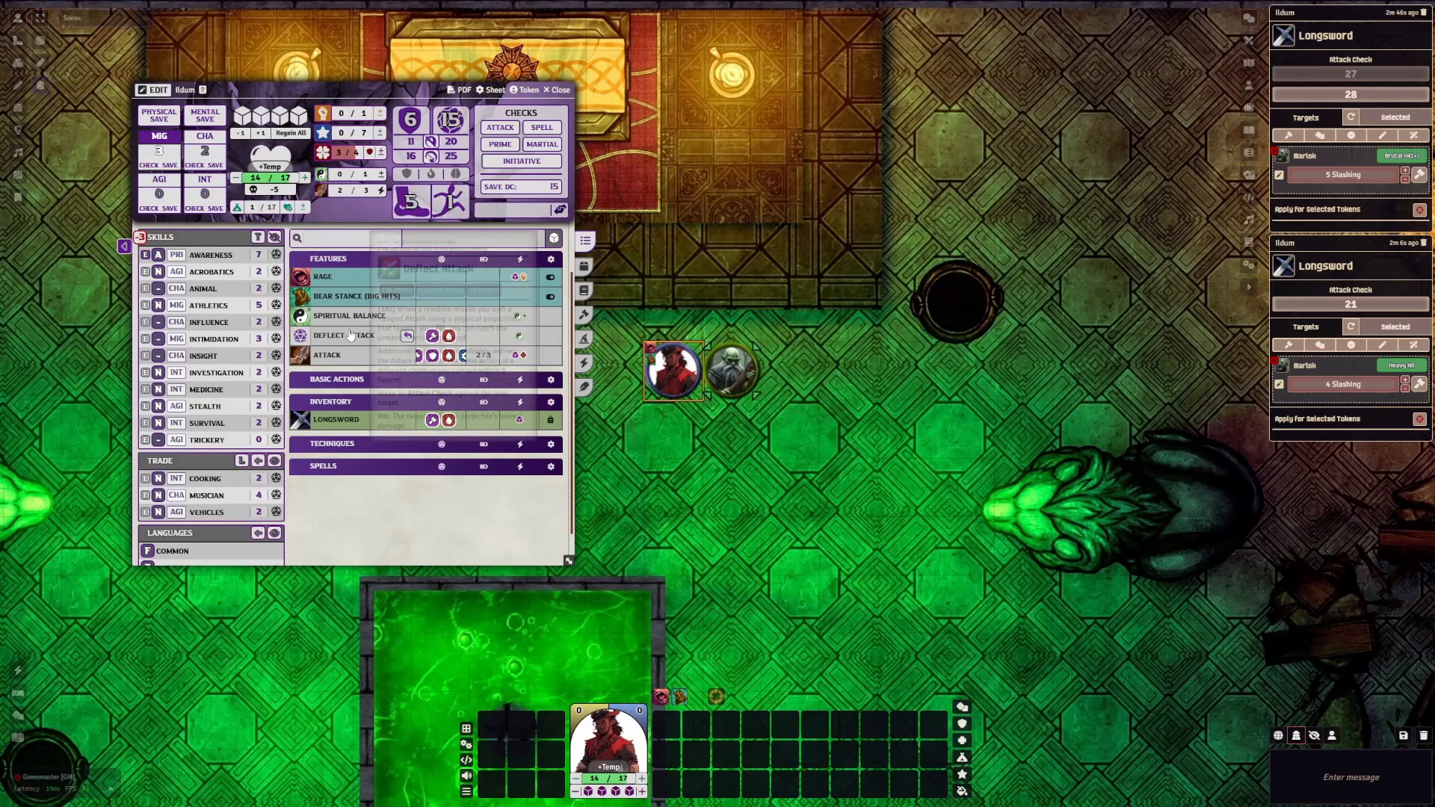
pyautogui.click(300, 315)
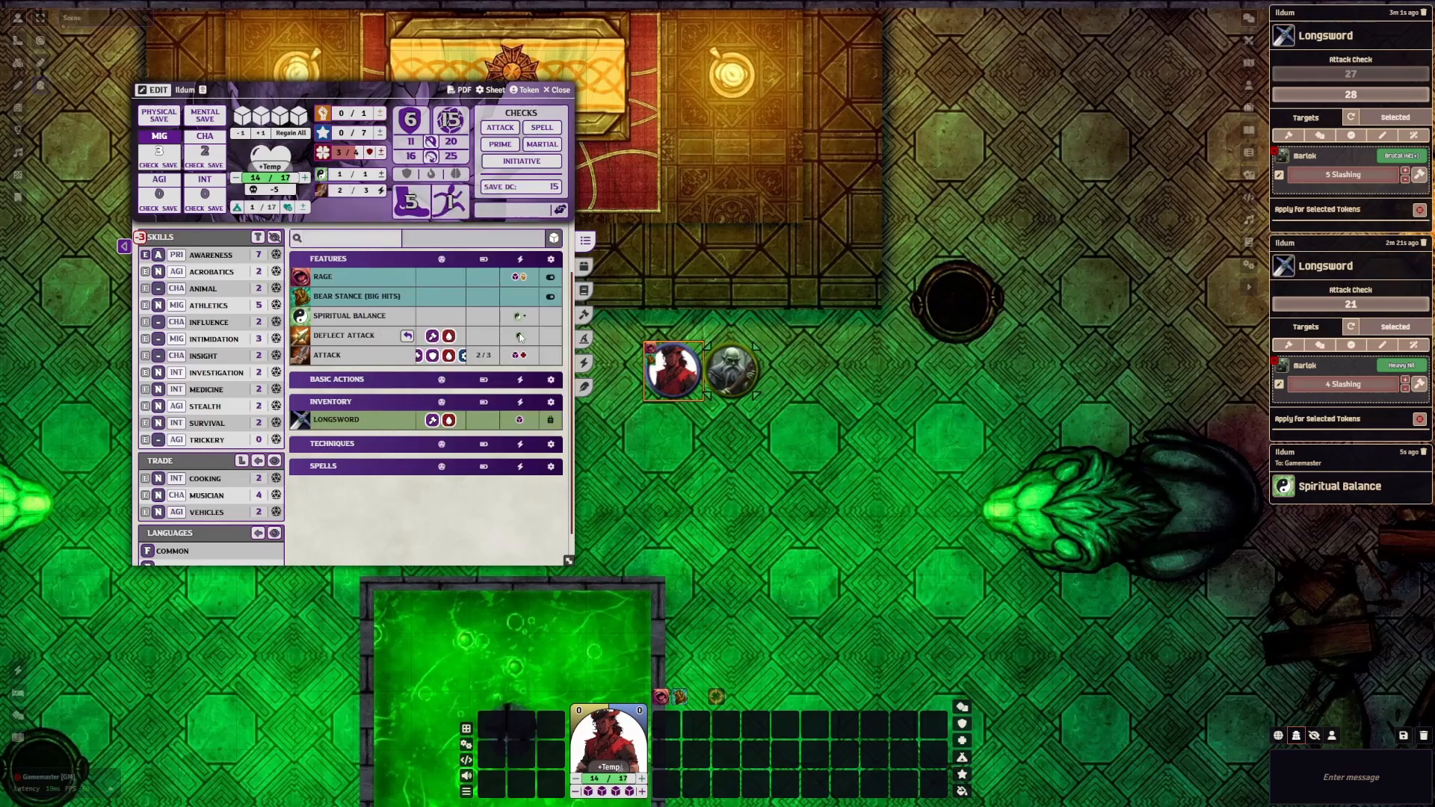
pyautogui.click(520, 337)
pyautogui.click(704, 486)
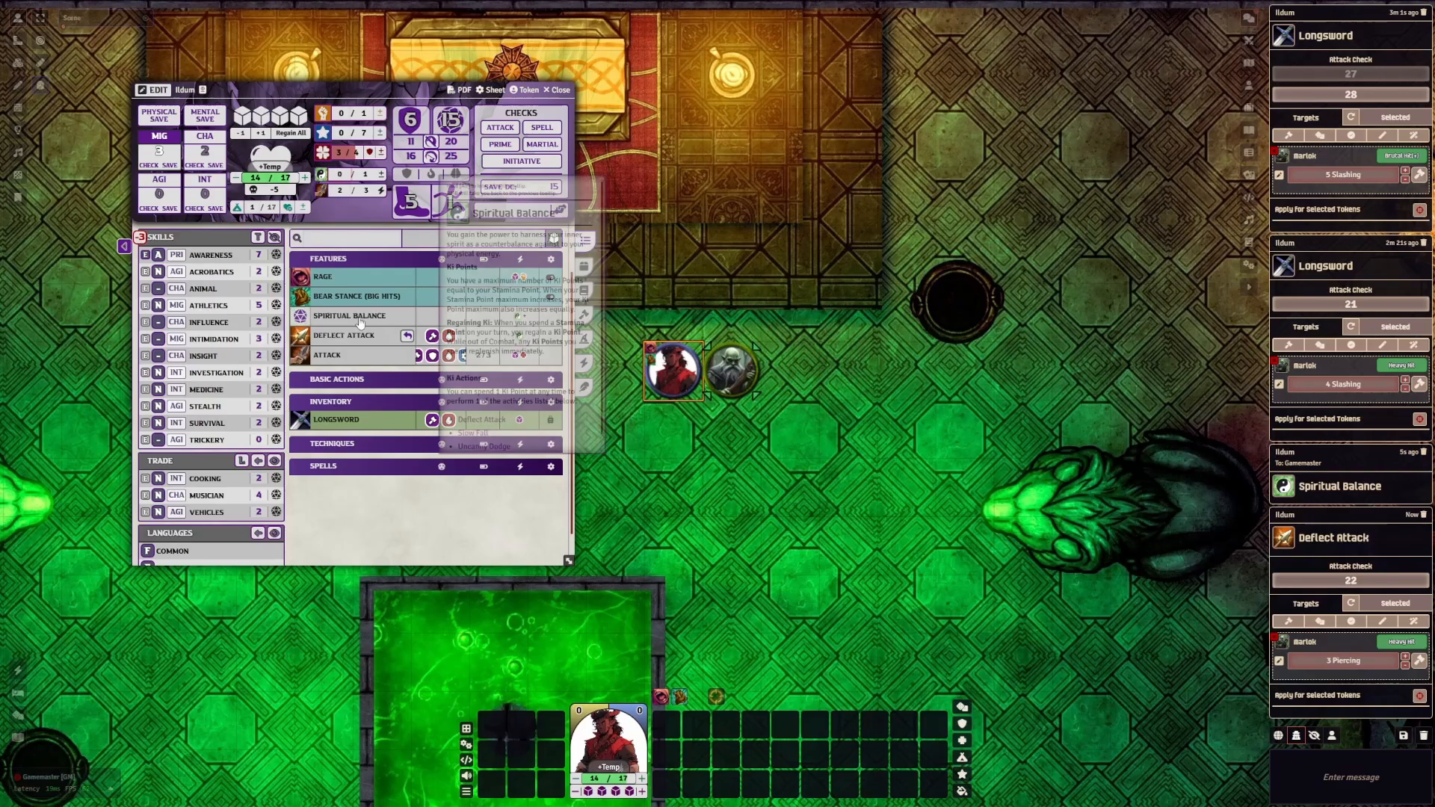
pyautogui.click(520, 316)
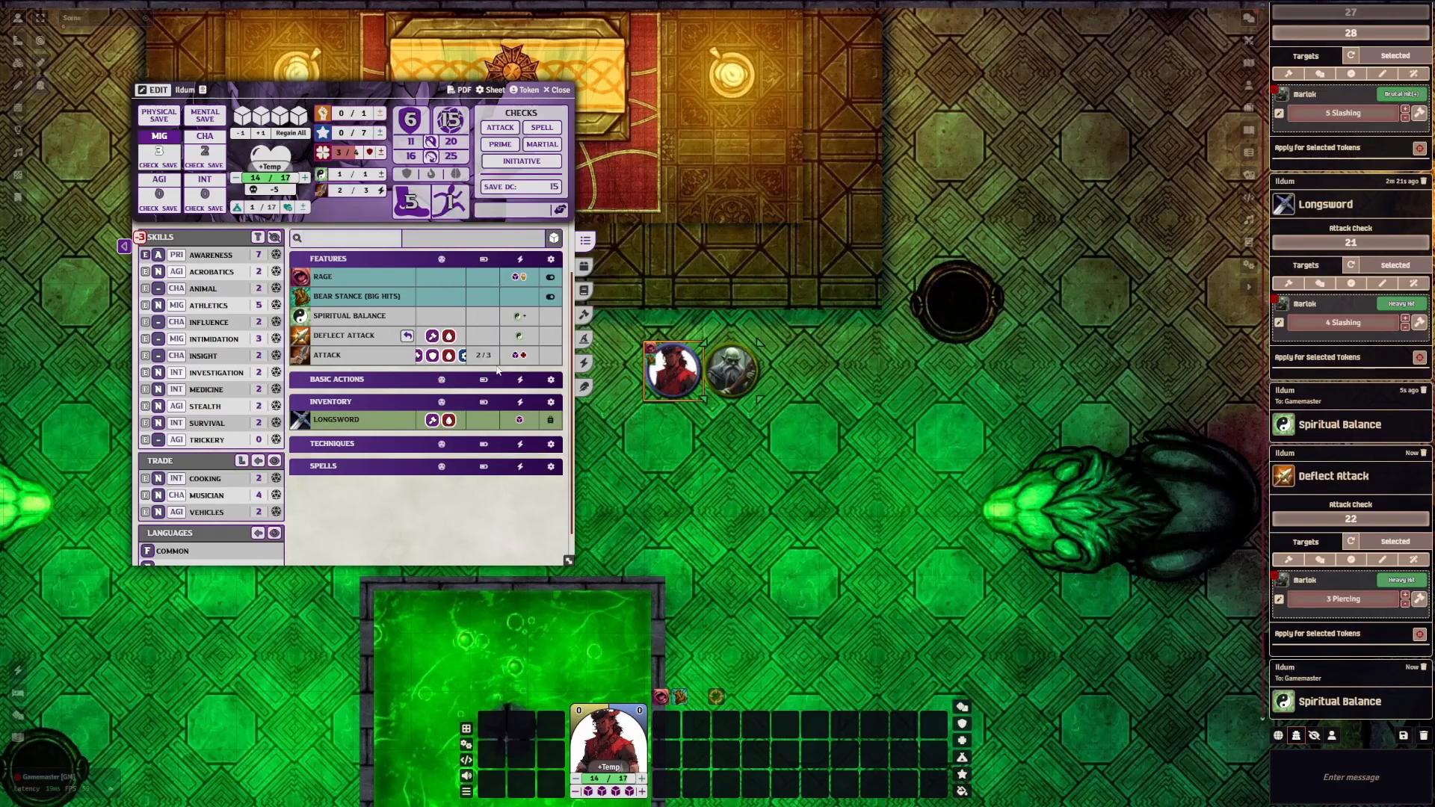
# Display Spiritual Balance's advanced core settings, and move and enlarge its sheet to show the whole Custom Resource section
pyautogui.click(380, 320)
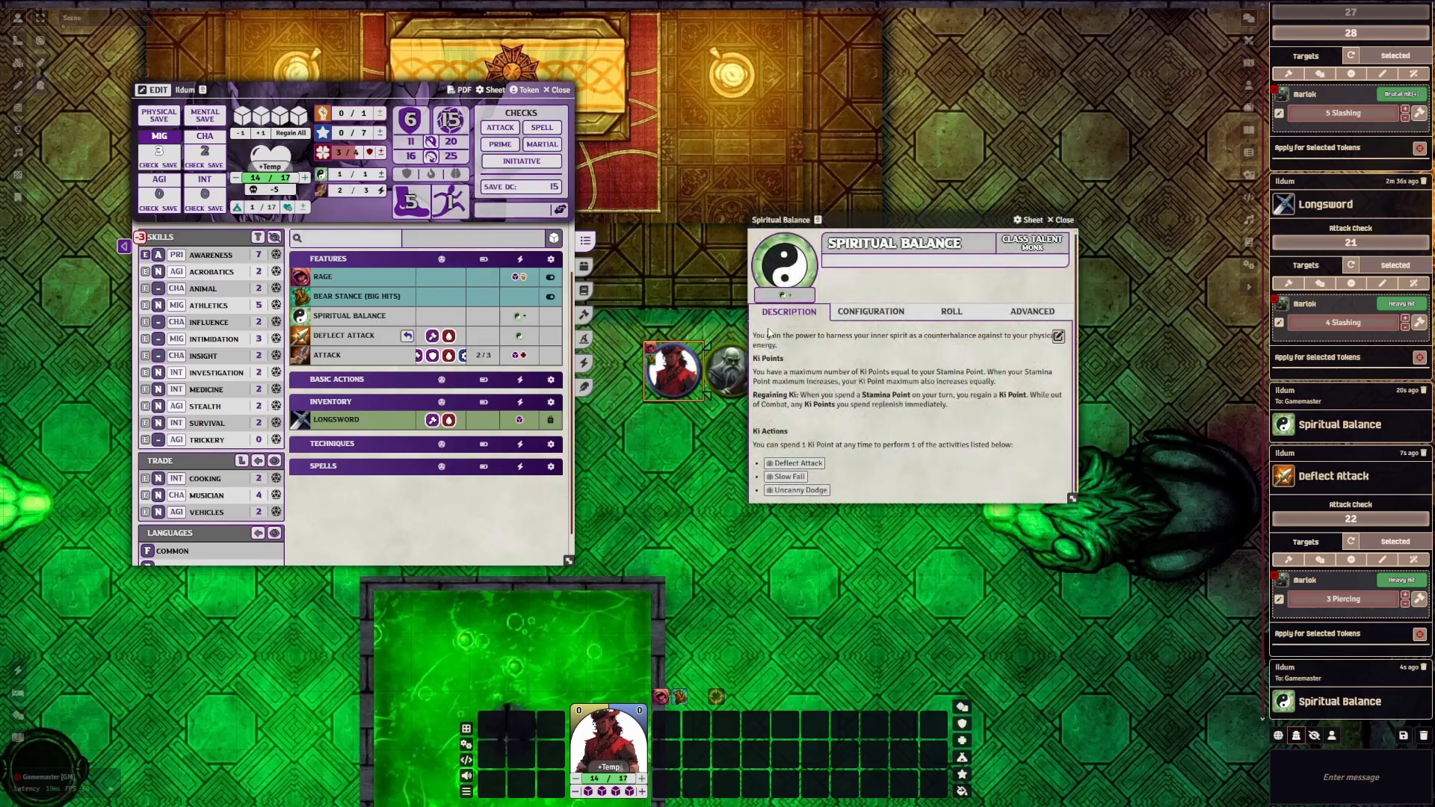
pyautogui.click(1018, 314)
pyautogui.moveTo(907, 221); pyautogui.dragTo(794, 8)
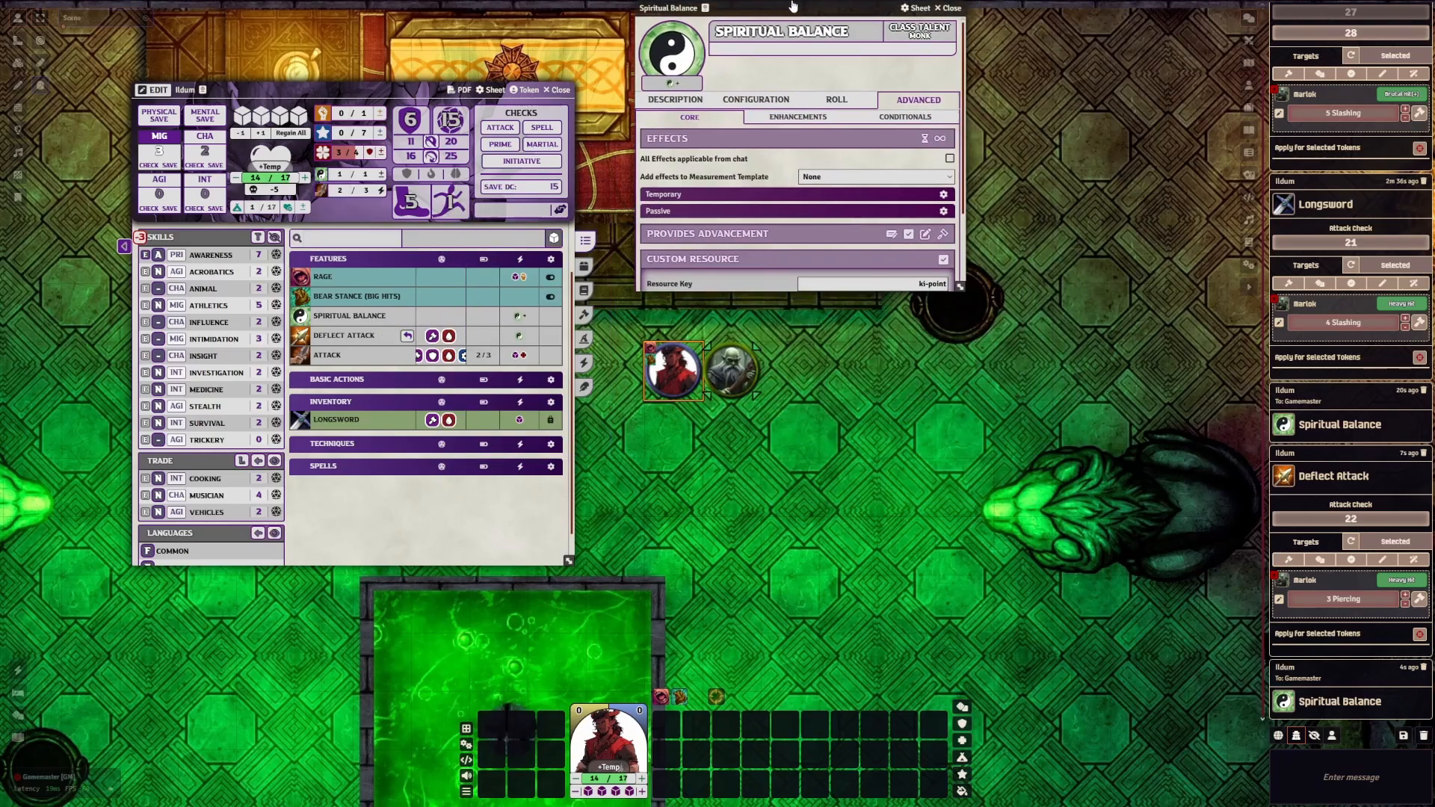
pyautogui.moveTo(968, 298); pyautogui.dragTo(1121, 452)
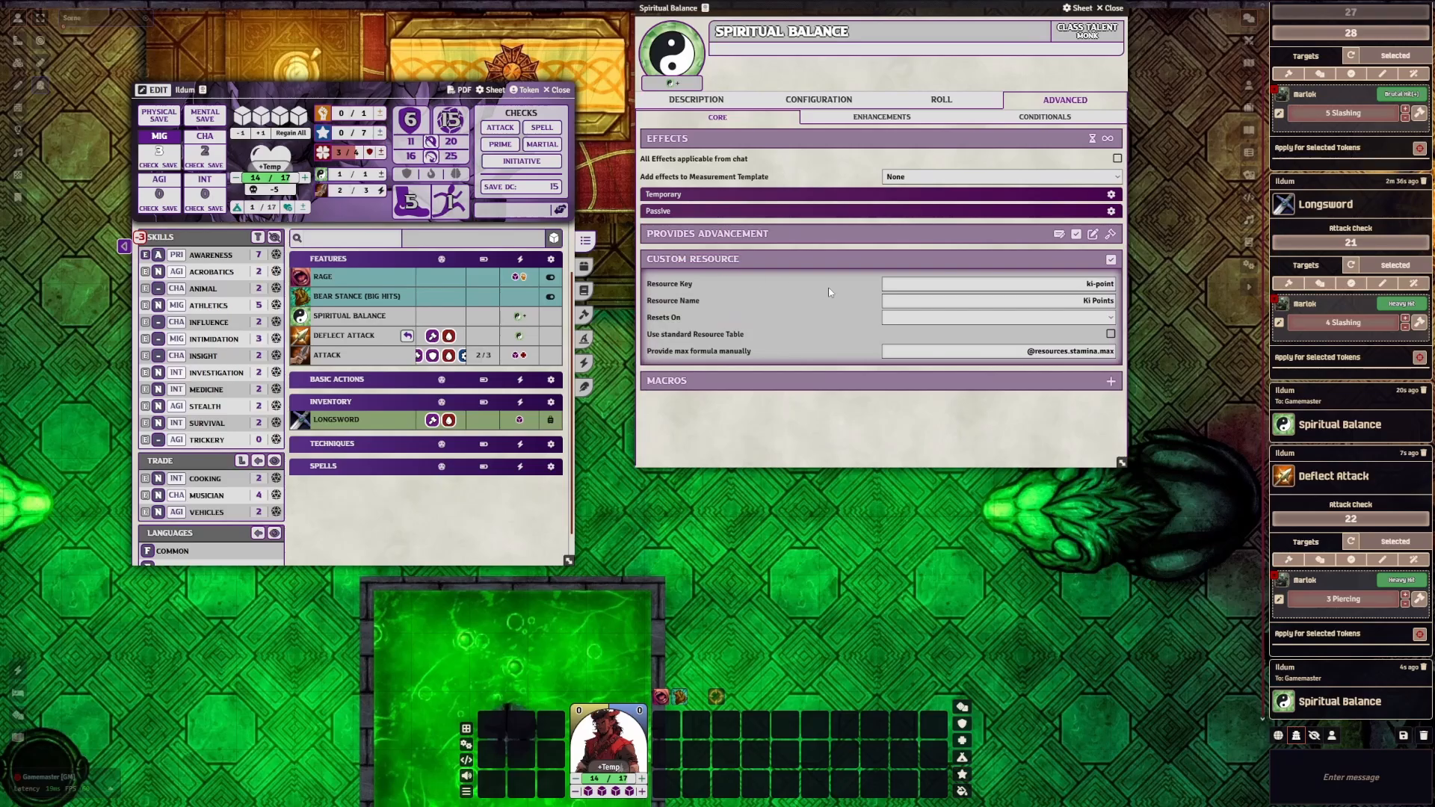
# Examine the custom resource's key, name, reset options, and maximum formula in the Spiritual Balance settings
pyautogui.moveTo(1075, 284); pyautogui.dragTo(1142, 283)
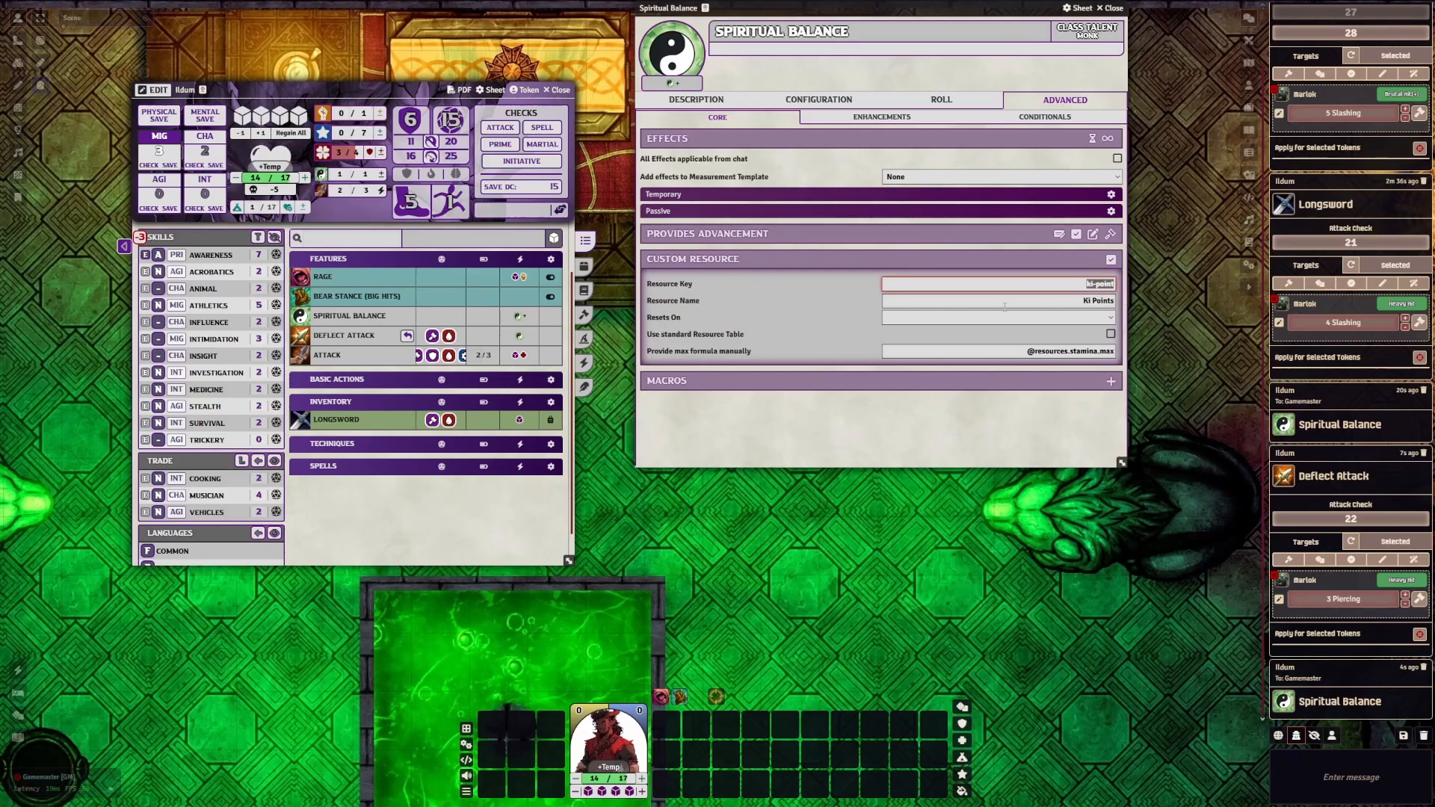
pyautogui.moveTo(1060, 303); pyautogui.dragTo(1119, 305)
pyautogui.click(969, 286)
pyautogui.click(971, 318)
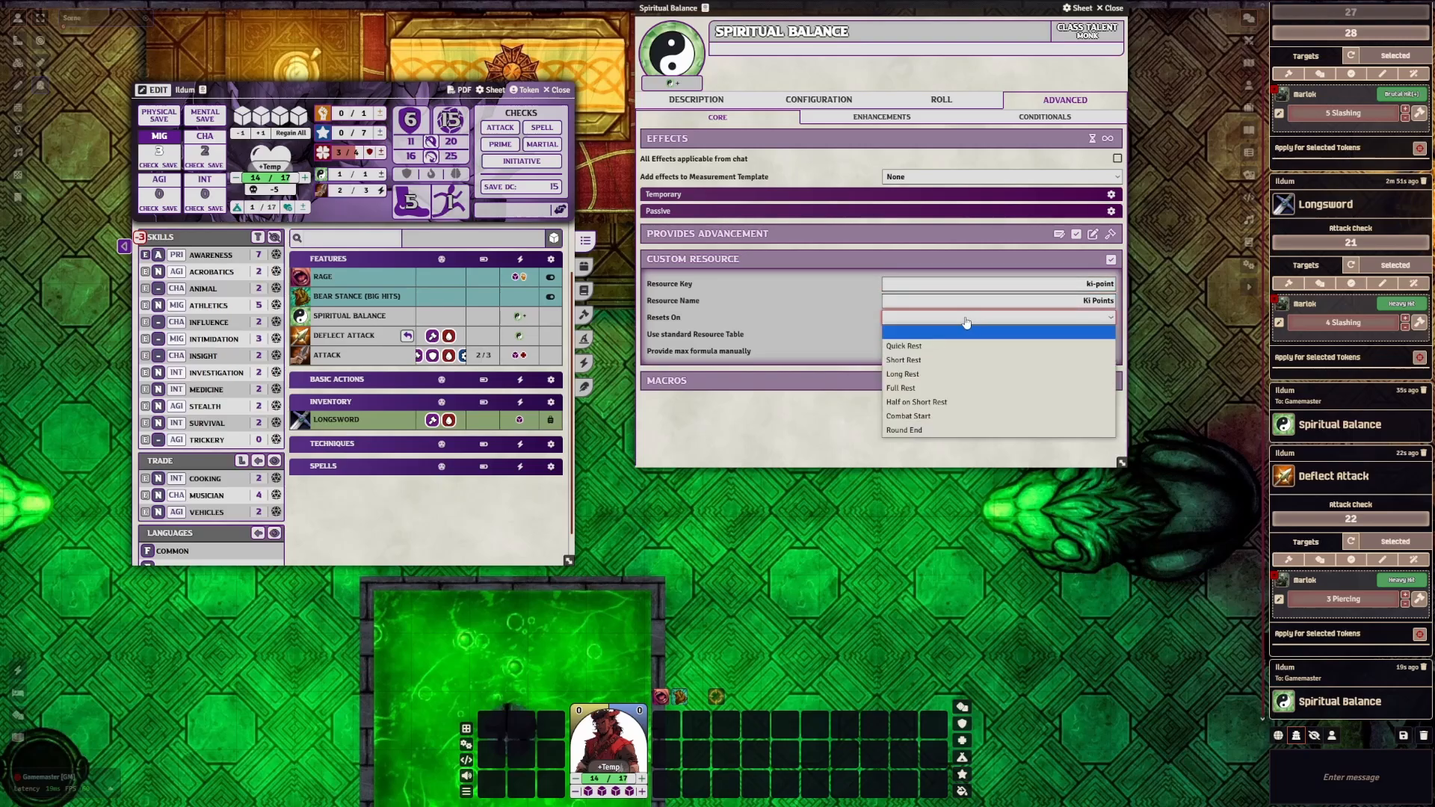
pyautogui.click(966, 322)
pyautogui.click(1002, 322)
pyautogui.click(995, 321)
pyautogui.click(985, 323)
pyautogui.click(926, 320)
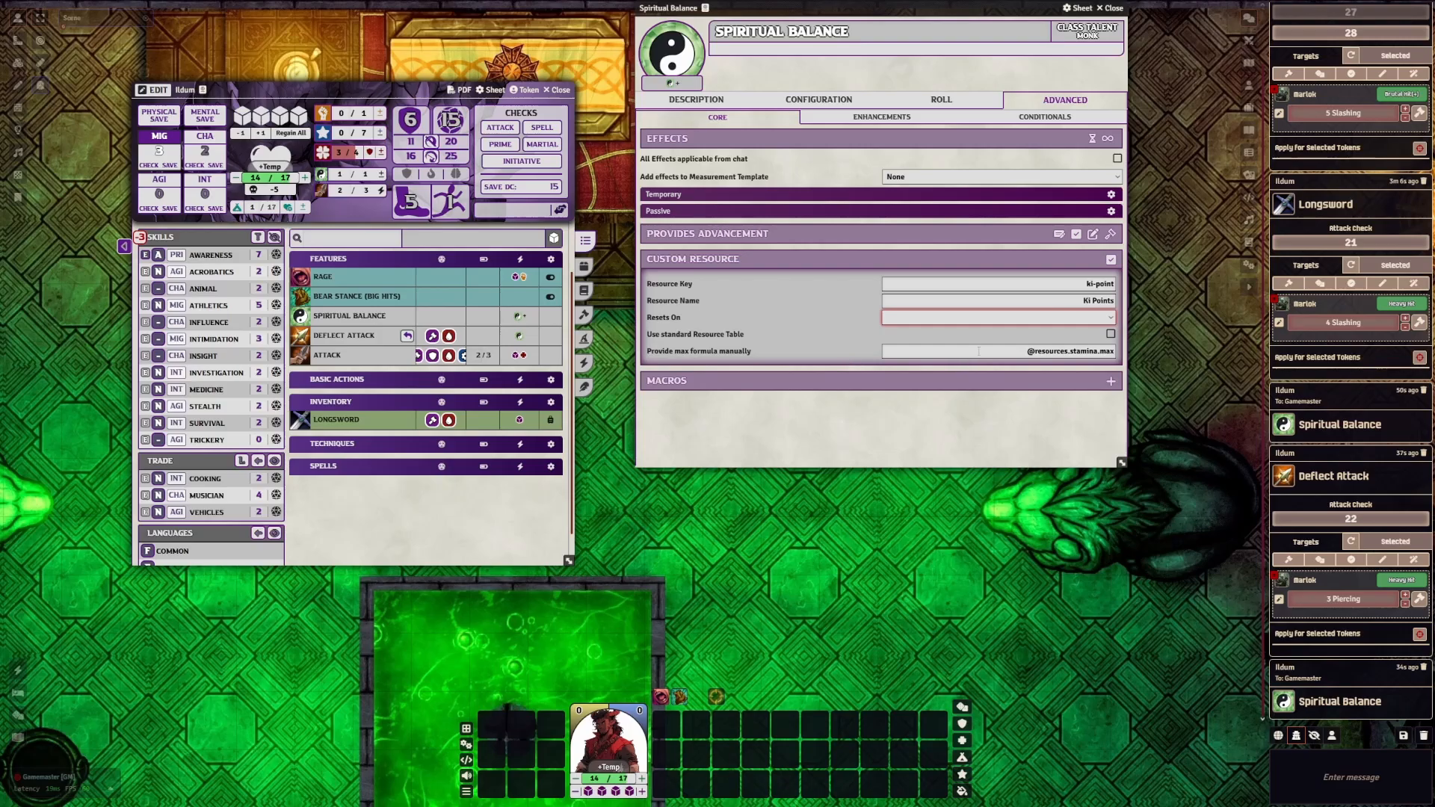
pyautogui.tripleClick(1113, 351)
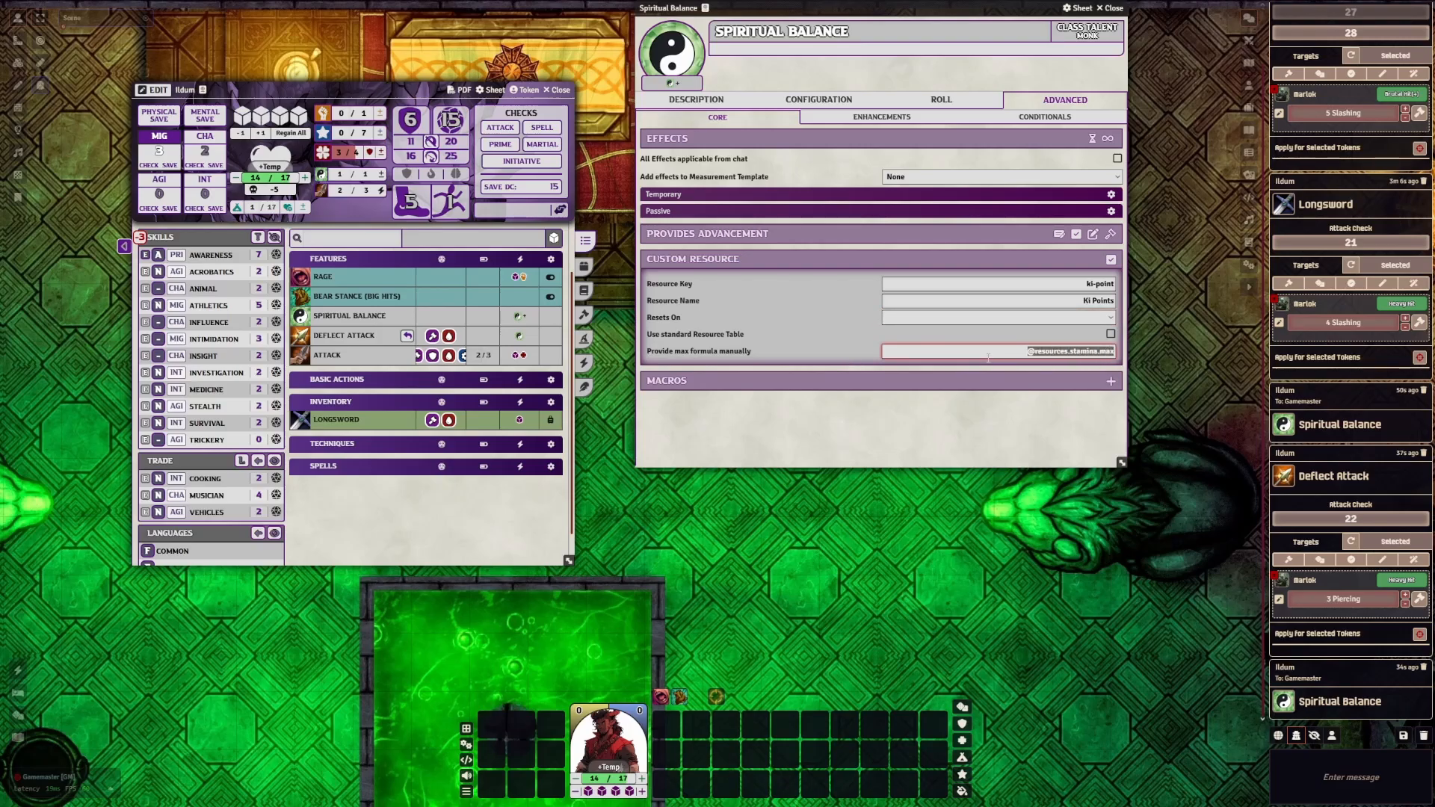
# Enable the standard resource table for the Ki Points maximum in Spiritual Balance and close its sheet
pyautogui.click(1015, 356)
pyautogui.moveTo(992, 350); pyautogui.dragTo(1147, 335)
pyautogui.click(1051, 351)
pyautogui.click(1111, 335)
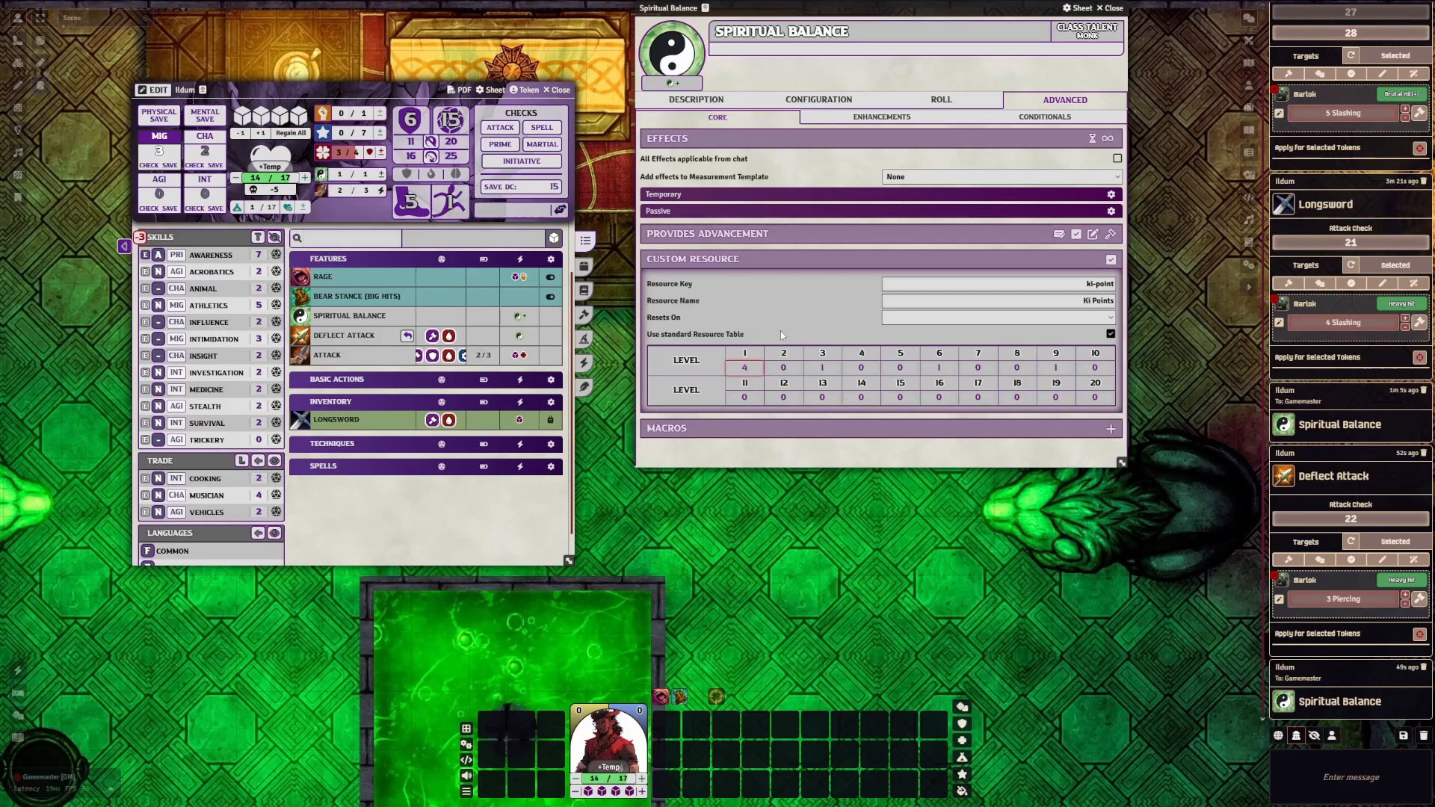
pyautogui.click(1116, 11)
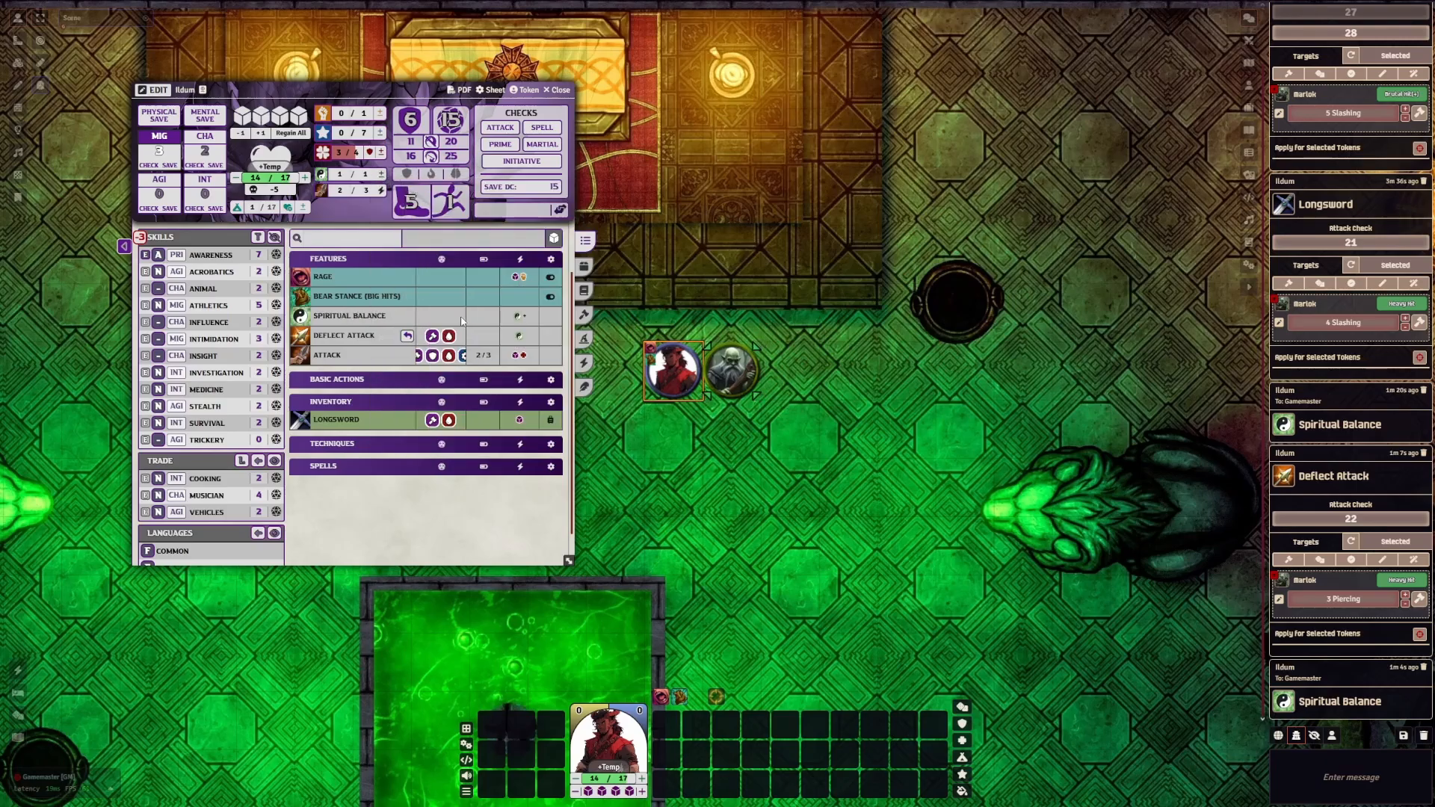
# Reorder Spiritual Balance below Attack in the character's features and copy it into the world's items directory
pyautogui.moveTo(362, 316)
pyautogui.moveTo(362, 315); pyautogui.dragTo(357, 359)
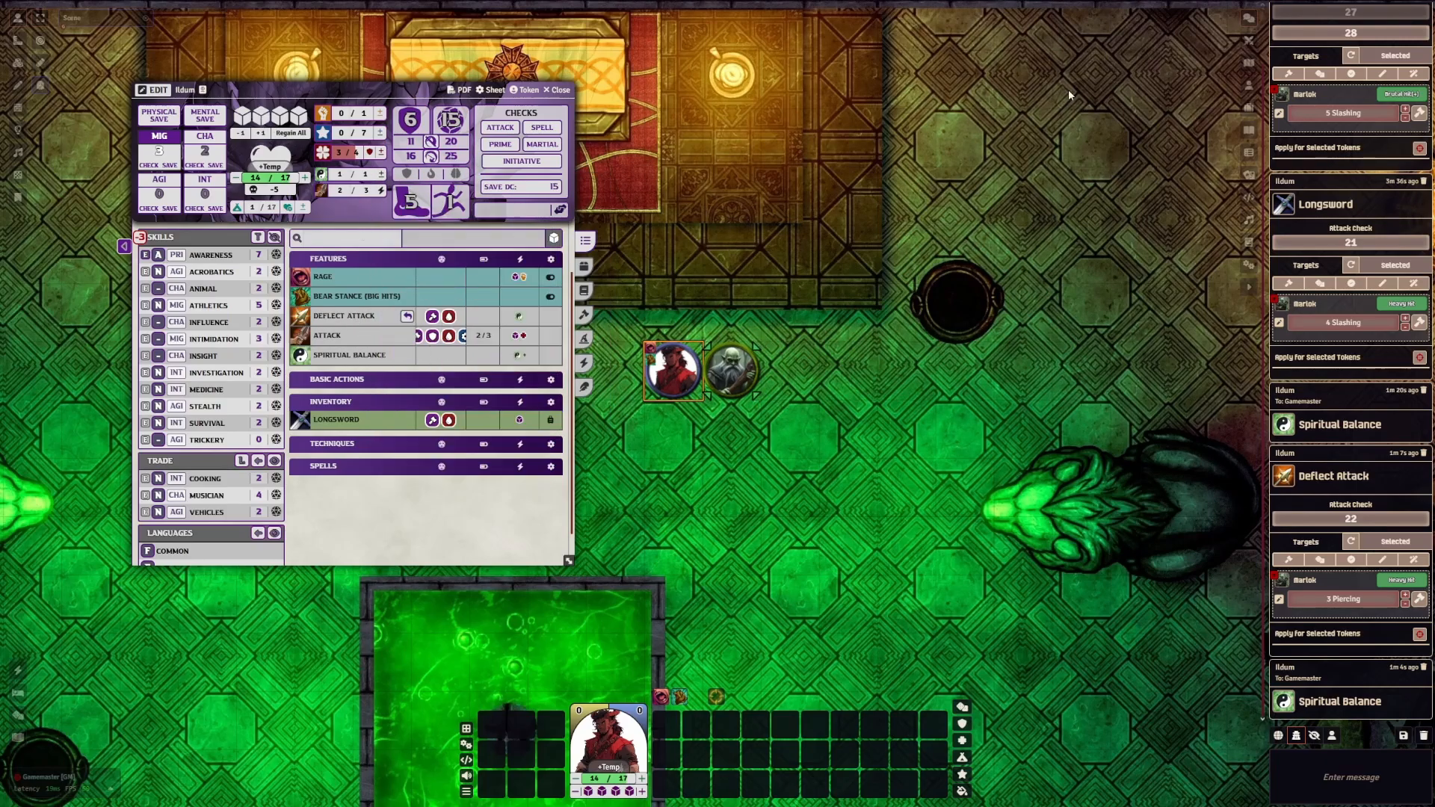
pyautogui.click(1249, 107)
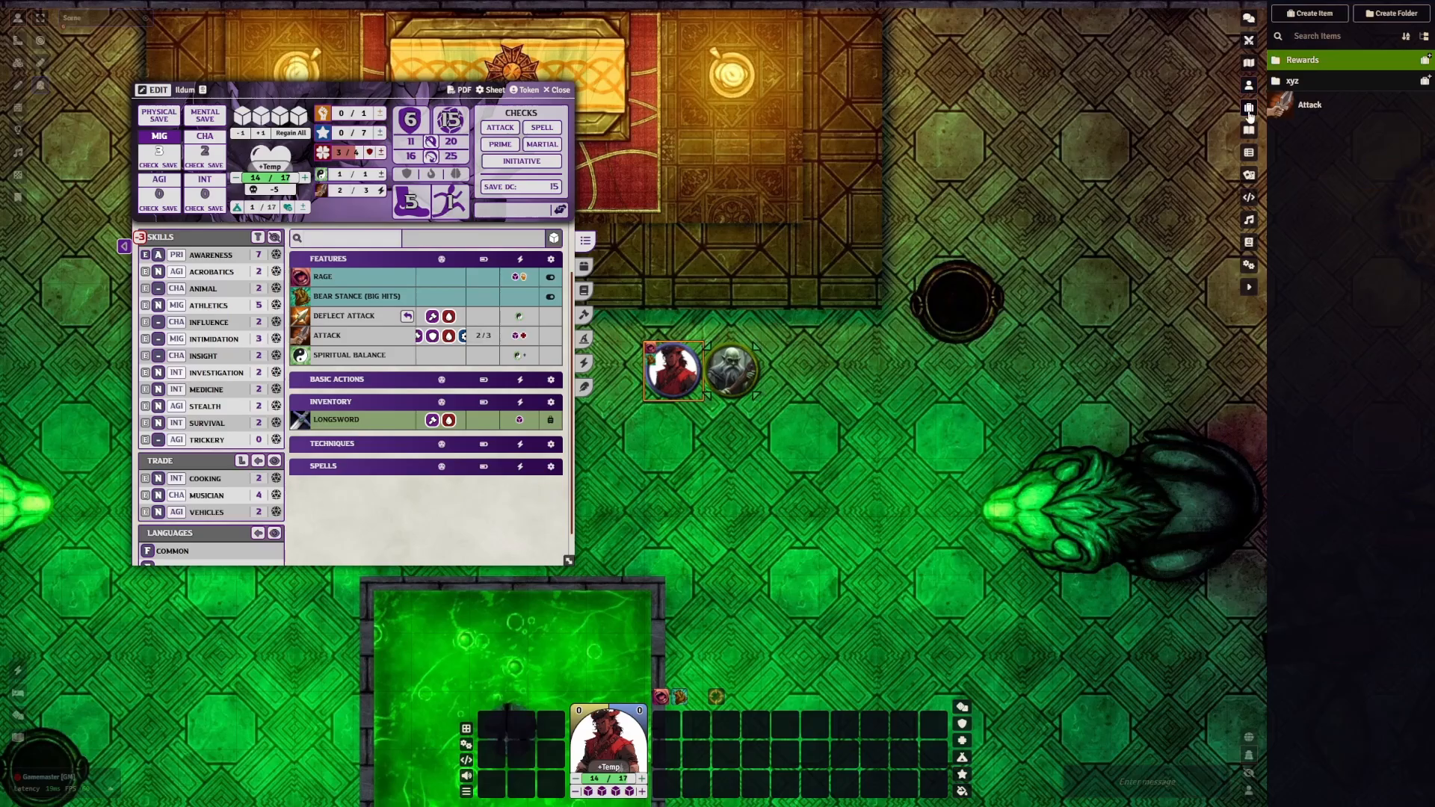
pyautogui.moveTo(301, 355); pyautogui.dragTo(1313, 218)
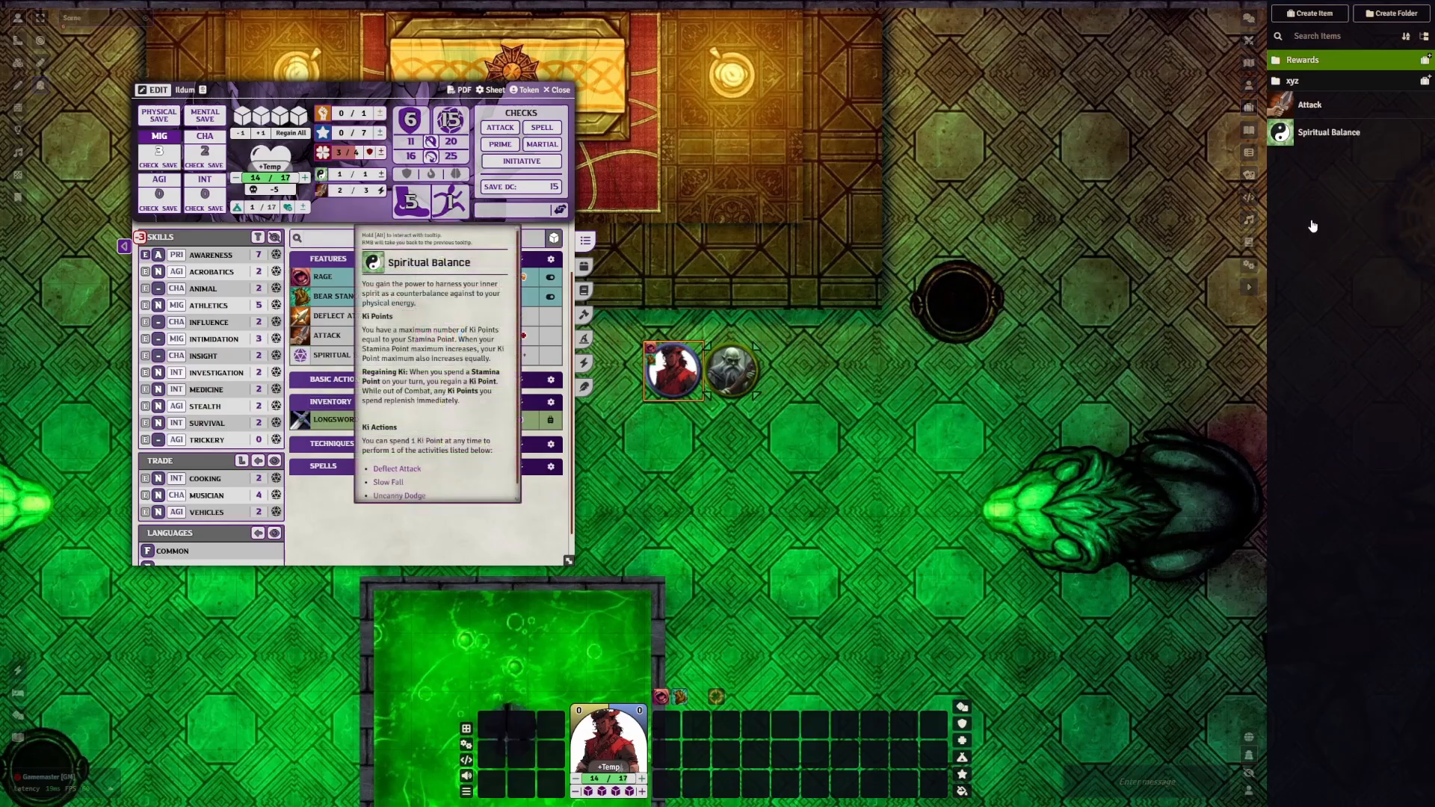
# Delete Spiritual Balance from the character and add it back from the items directory
pyautogui.rightClick(373, 356)
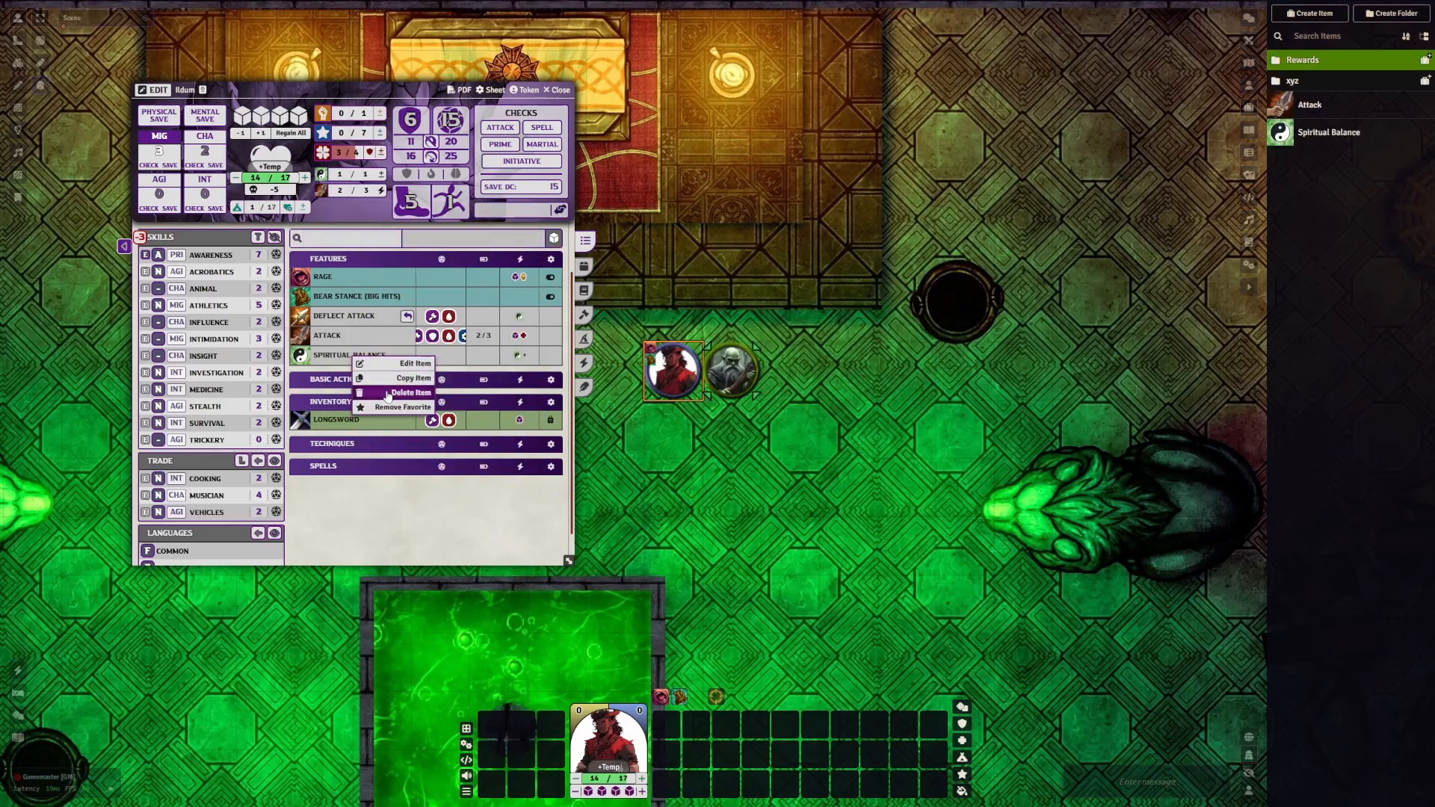
pyautogui.click(387, 396)
pyautogui.click(124, 246)
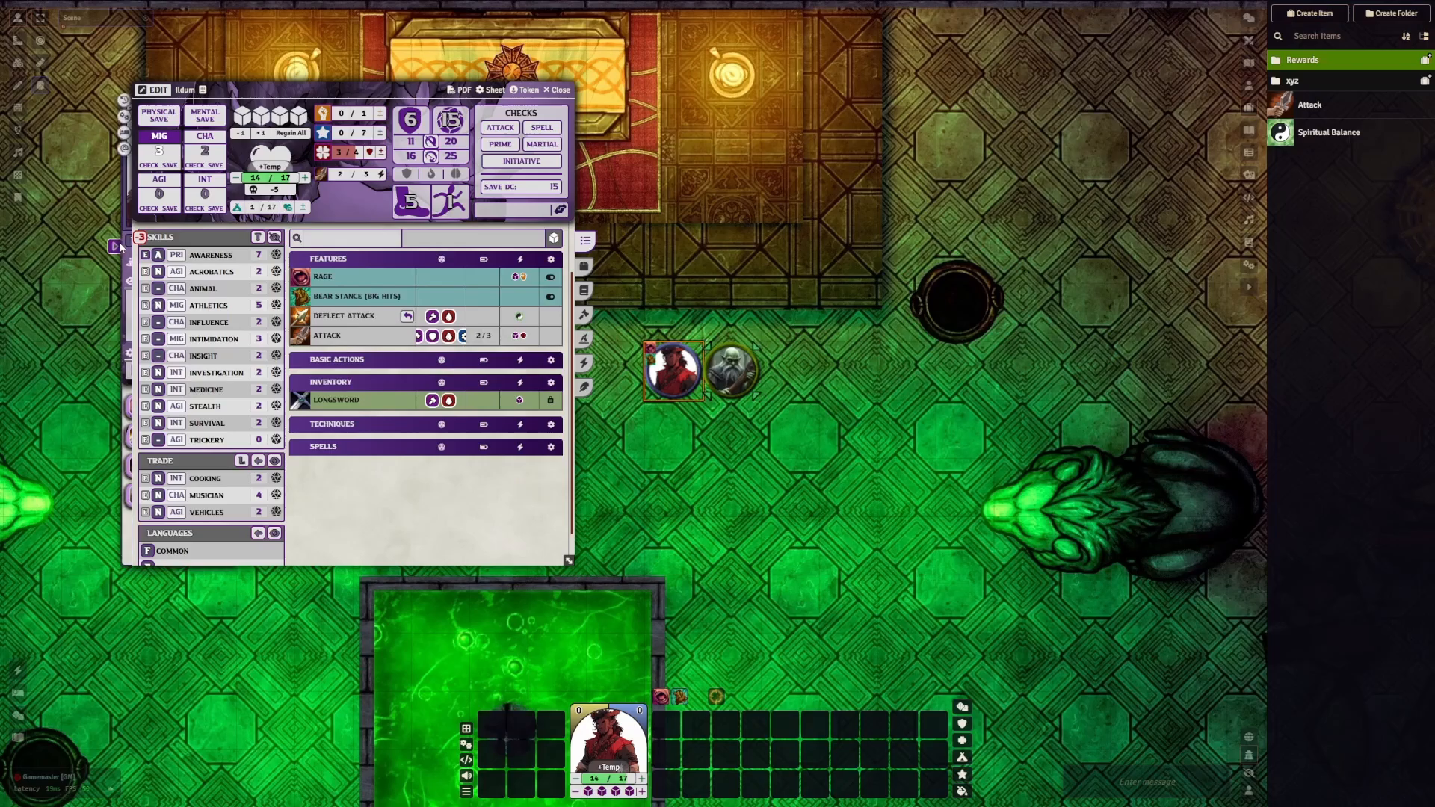
pyautogui.click(13, 246)
pyautogui.moveTo(1313, 132); pyautogui.dragTo(417, 330)
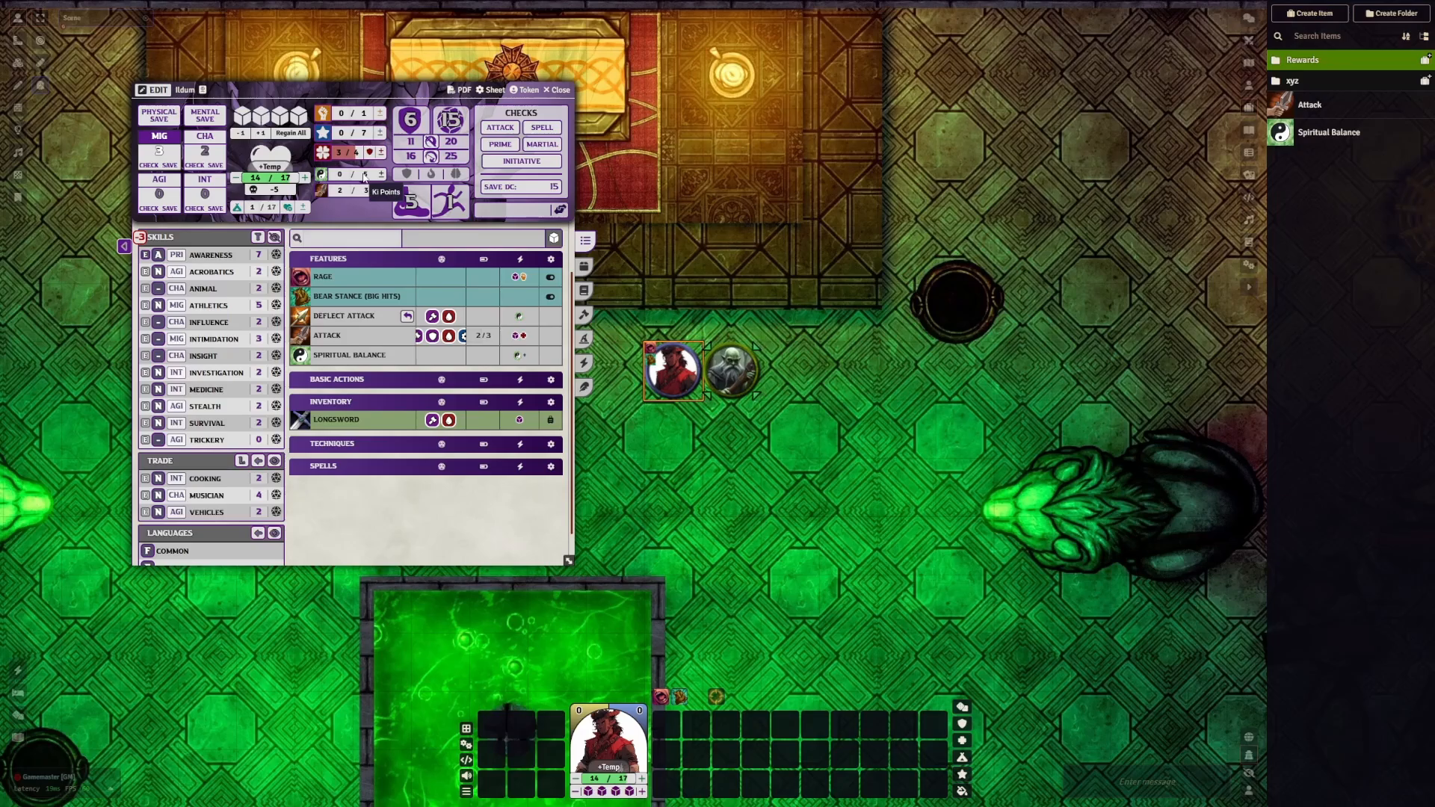
# Examine the Ki Points resource configuration on the character, including its max charges formula, without changing anything
pyautogui.click(153, 90)
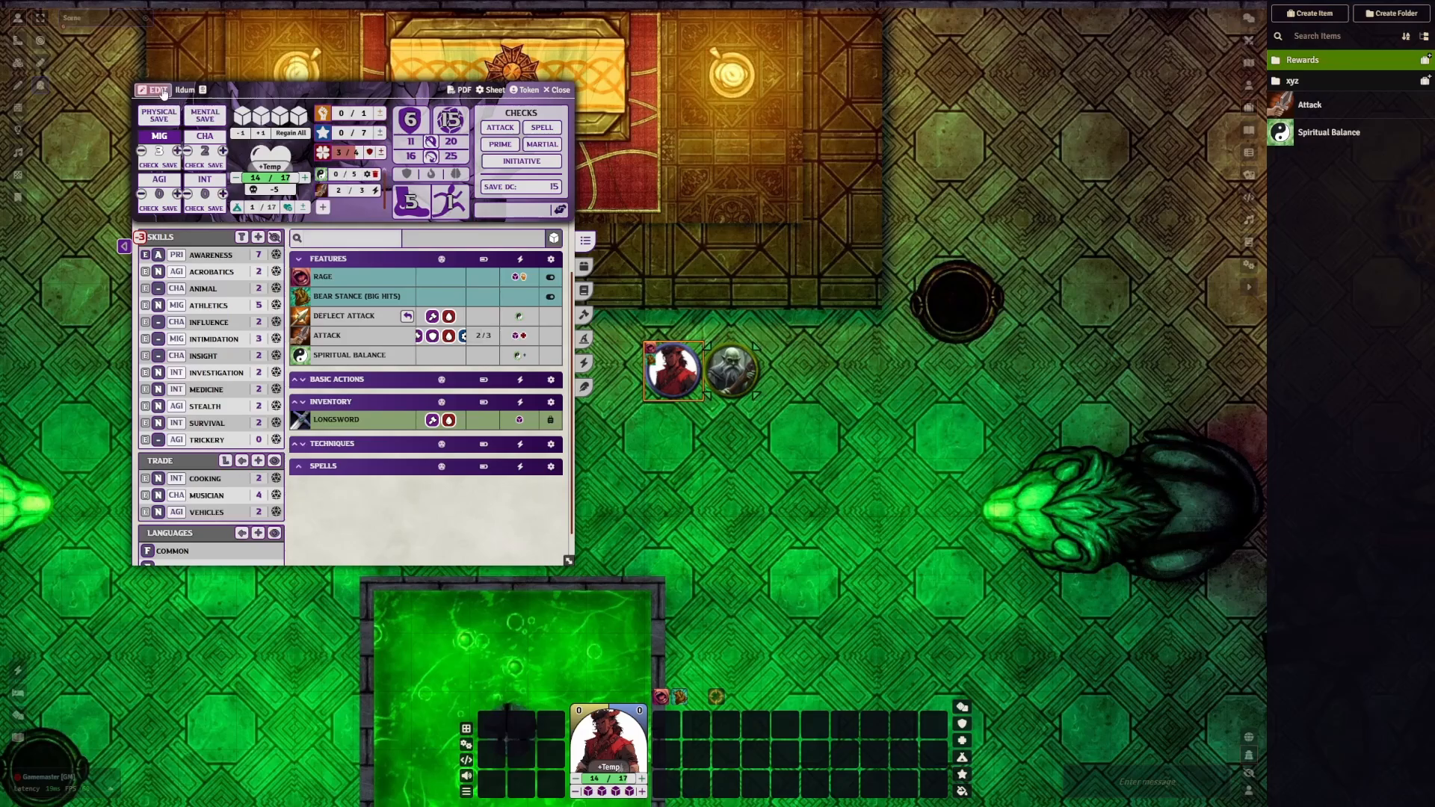
pyautogui.click(369, 174)
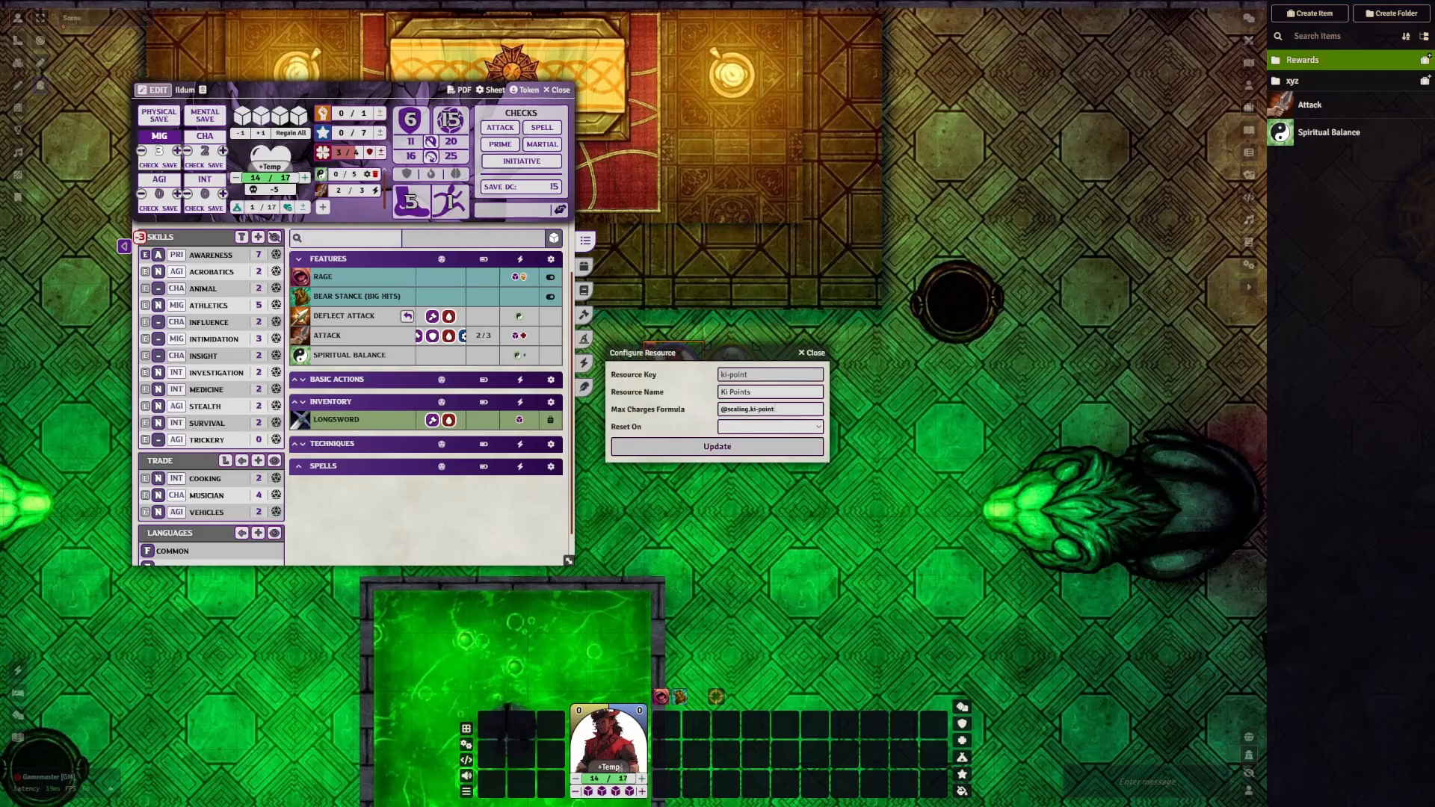
pyautogui.click(791, 408)
pyautogui.moveTo(776, 408); pyautogui.dragTo(727, 409)
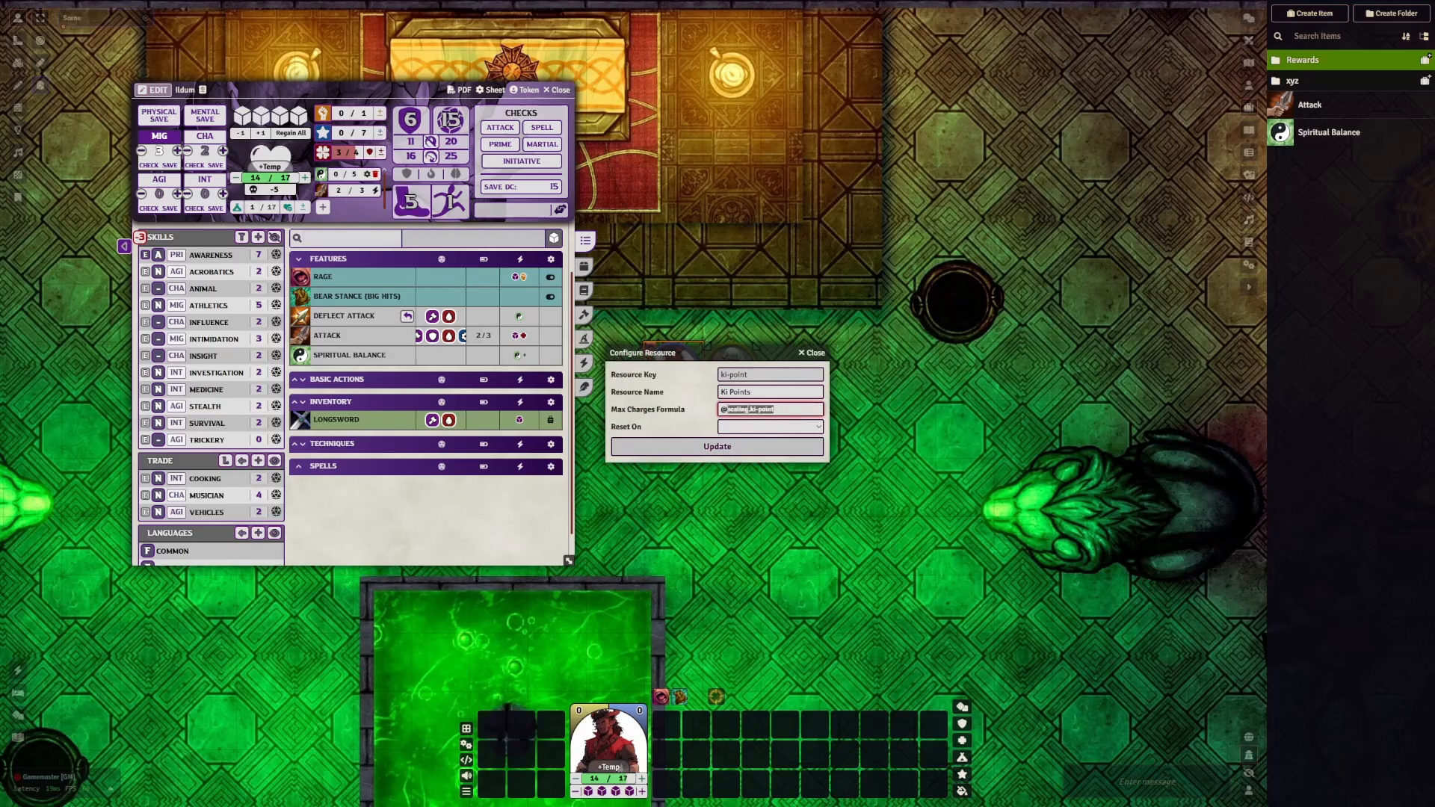
pyautogui.click(791, 409)
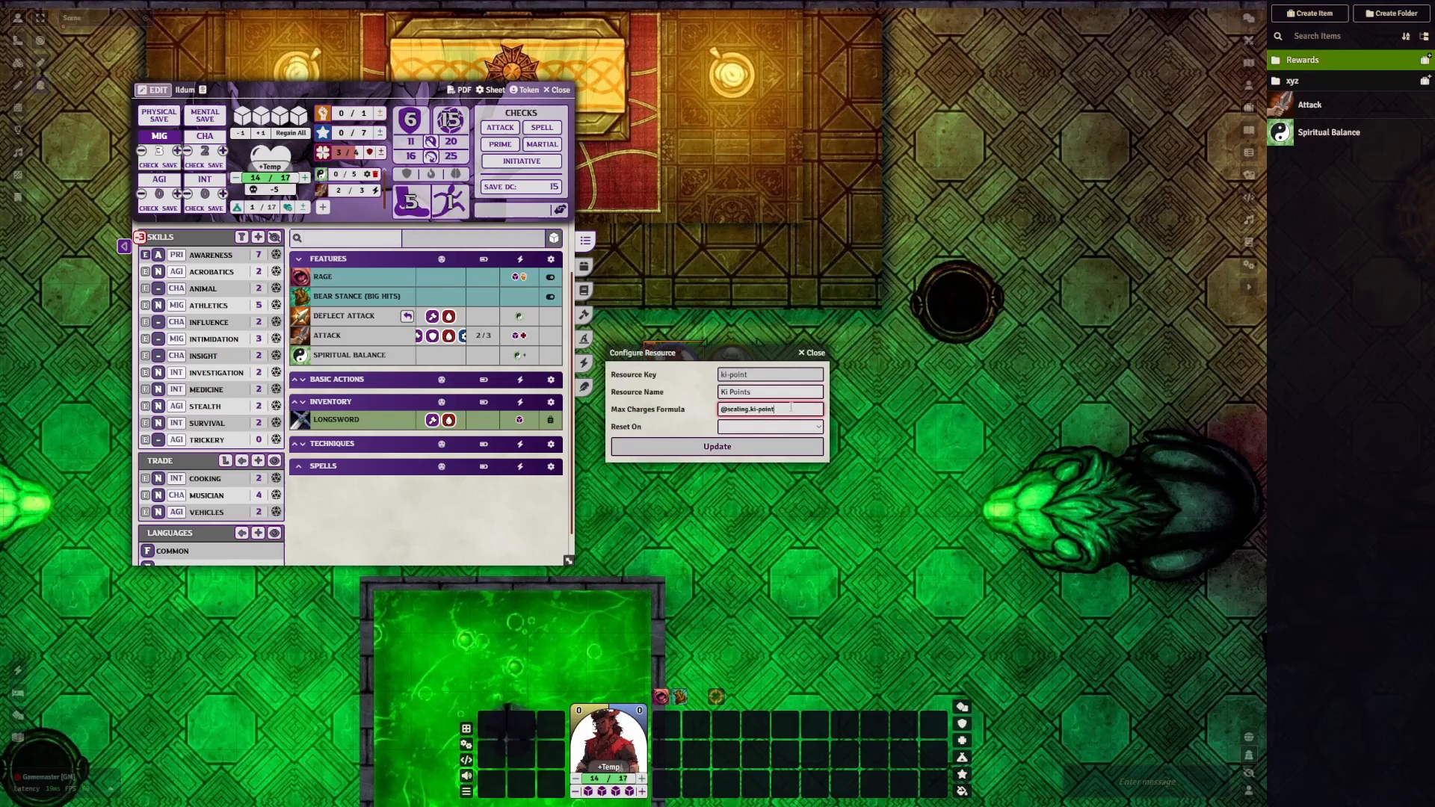
pyautogui.click(813, 353)
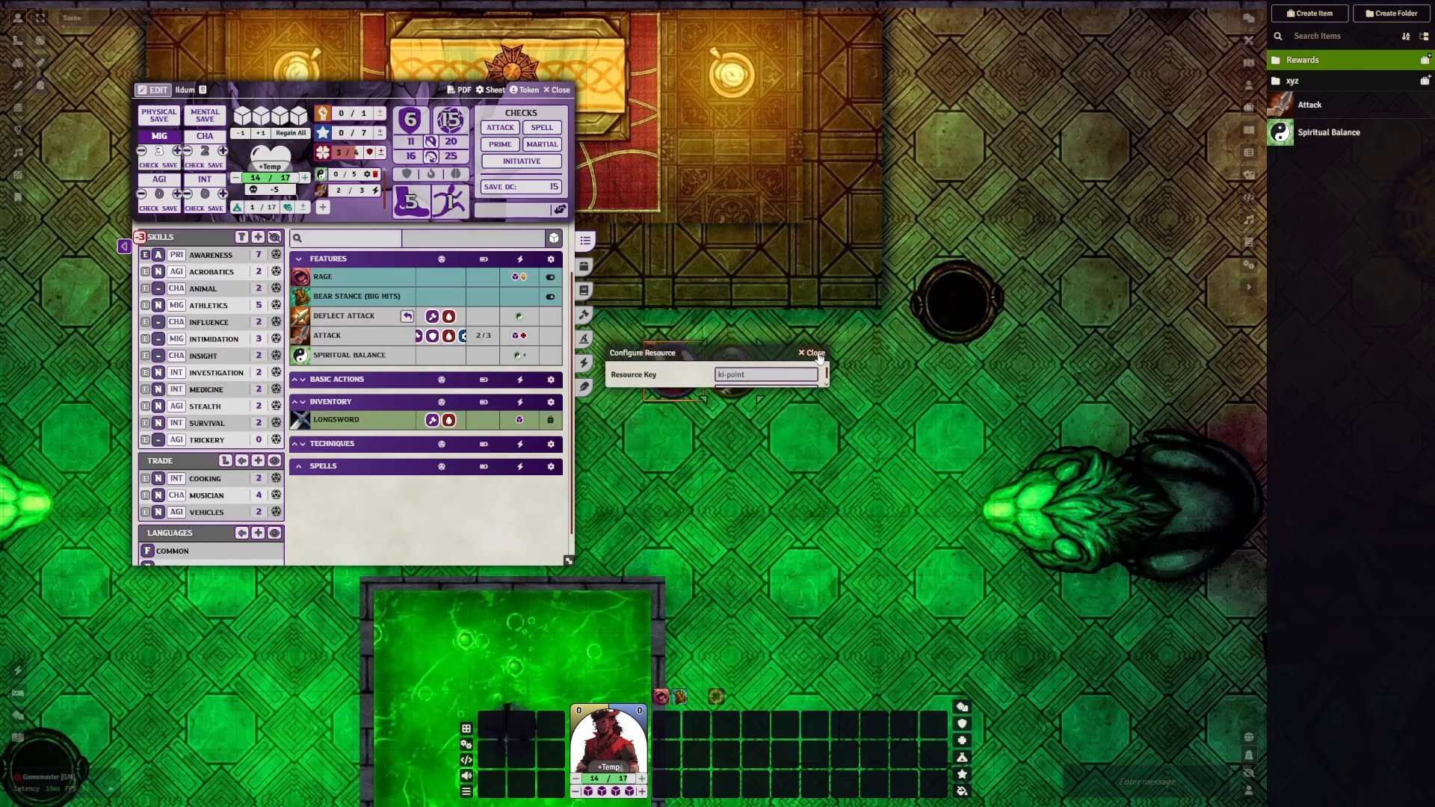
pyautogui.click(155, 90)
# Disable the standard resource table in the character's Spiritual Balance, inspect its manual max formula, and close the sheet
pyautogui.click(299, 356)
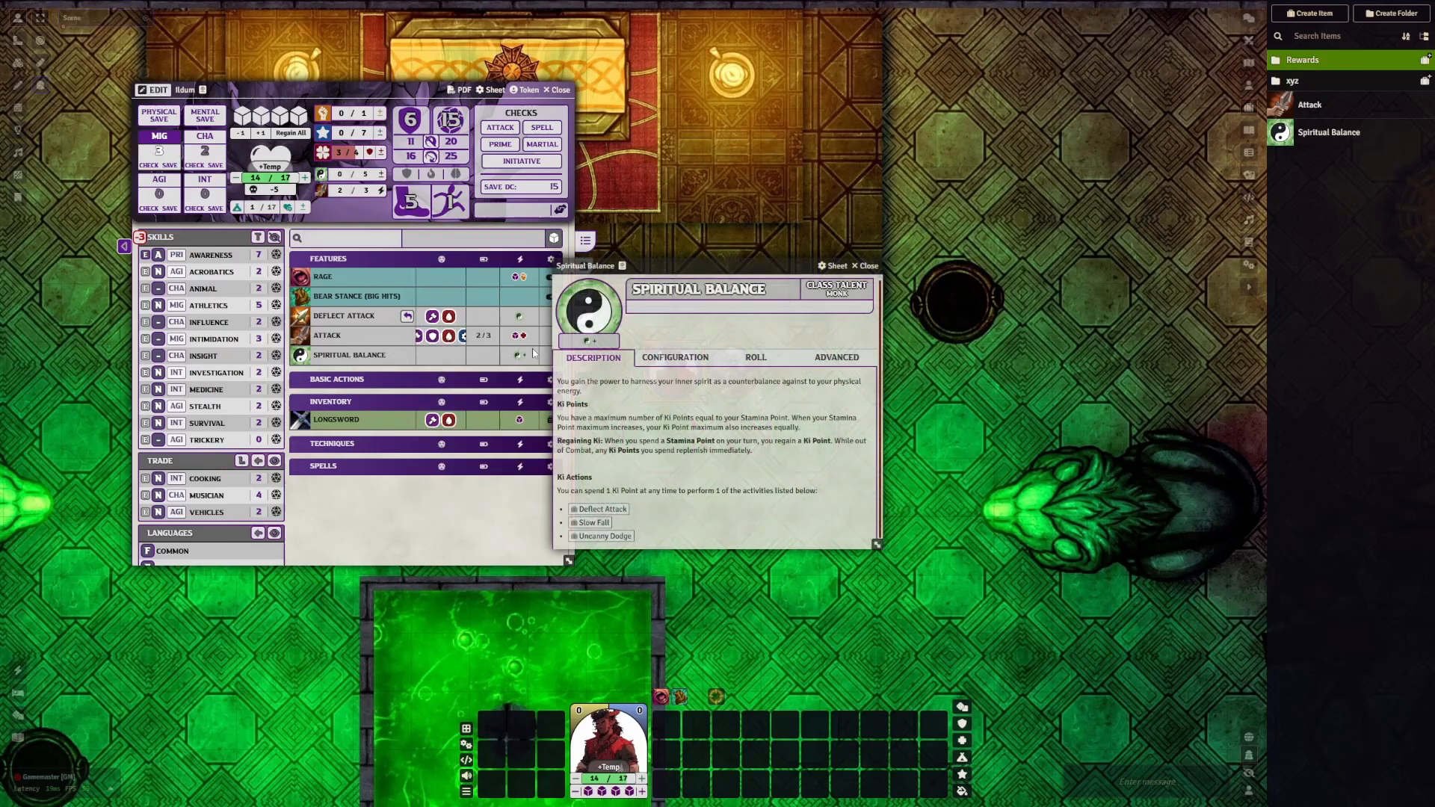
pyautogui.click(837, 360)
pyautogui.scroll(-1, 751, 419)
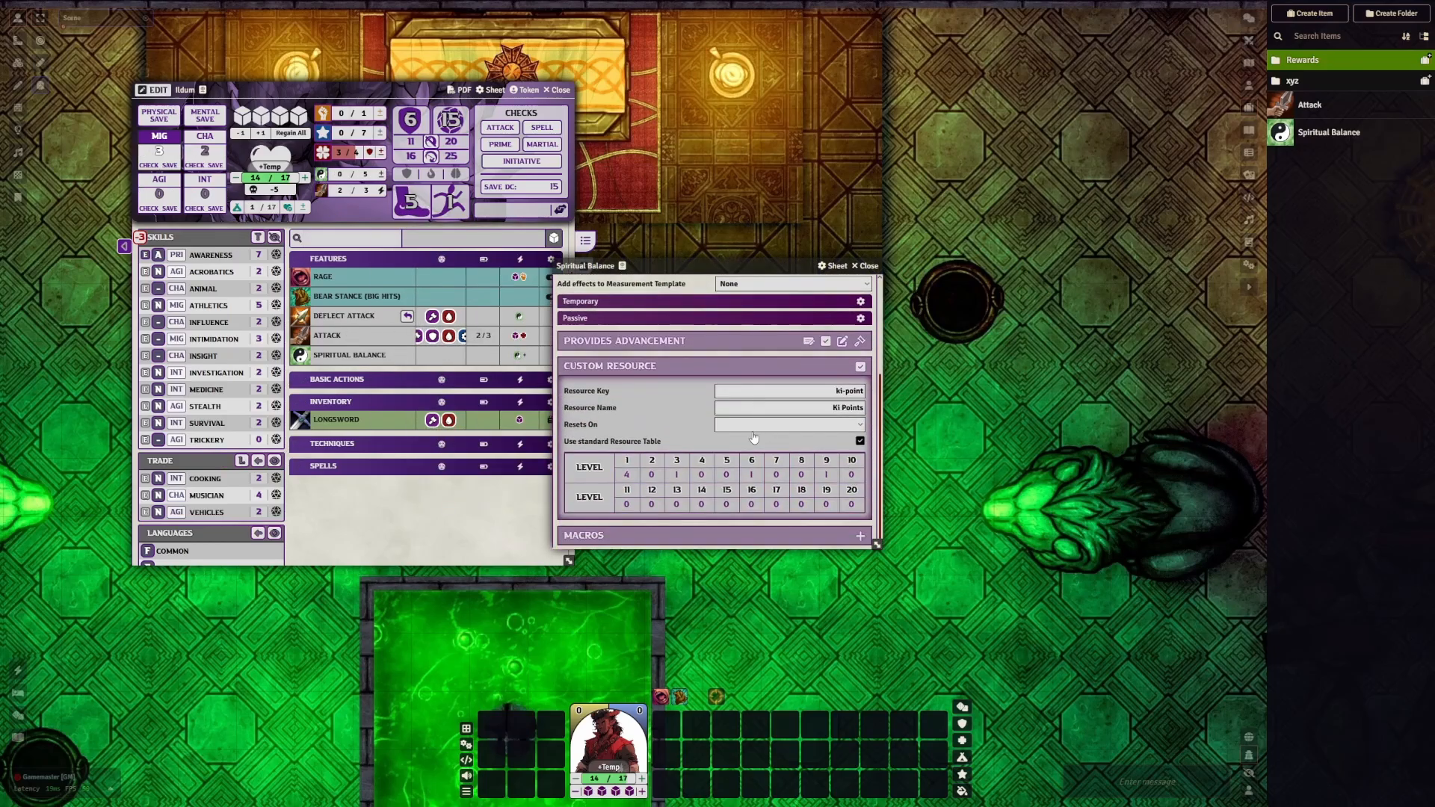
pyautogui.click(861, 441)
pyautogui.moveTo(754, 506); pyautogui.dragTo(963, 498)
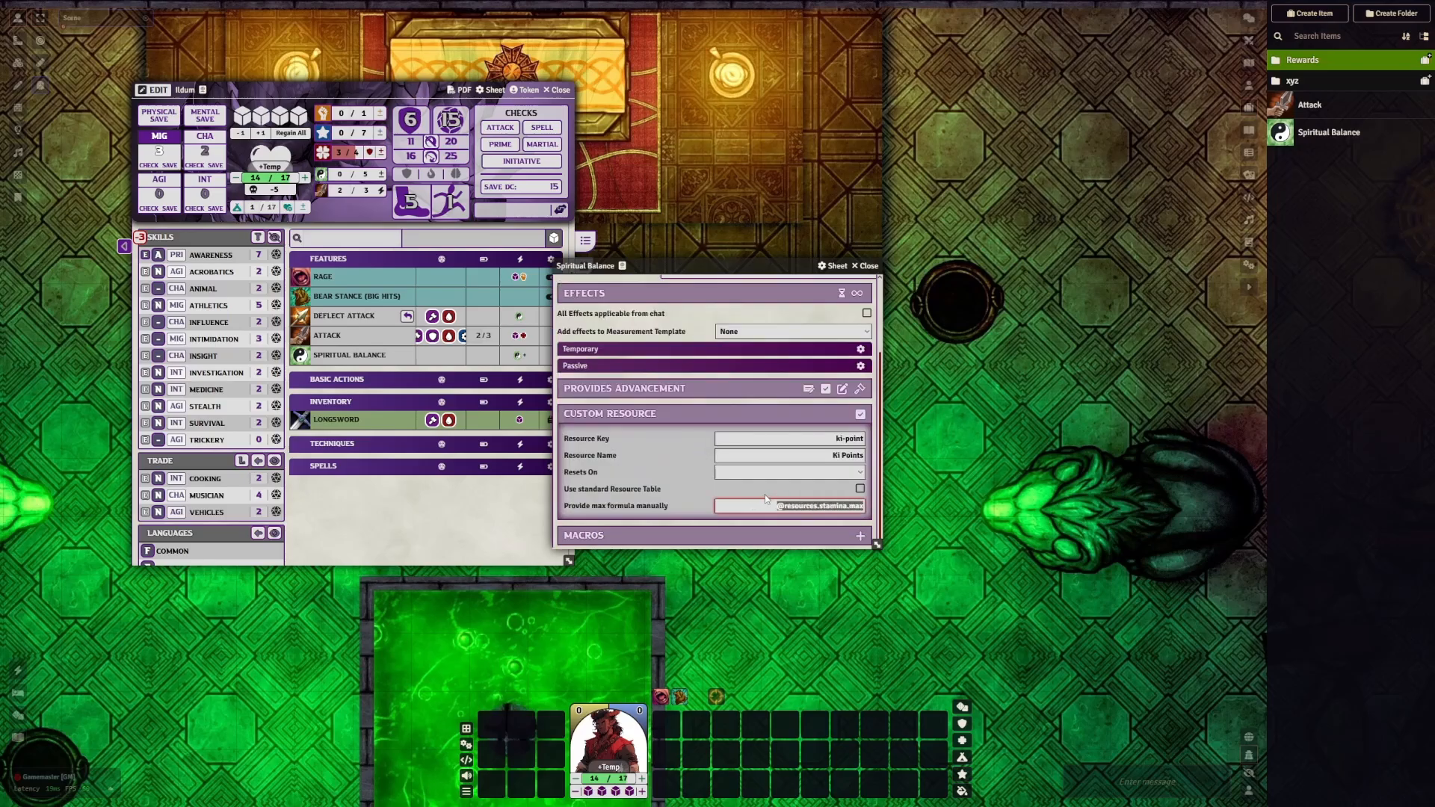
pyautogui.click(851, 490)
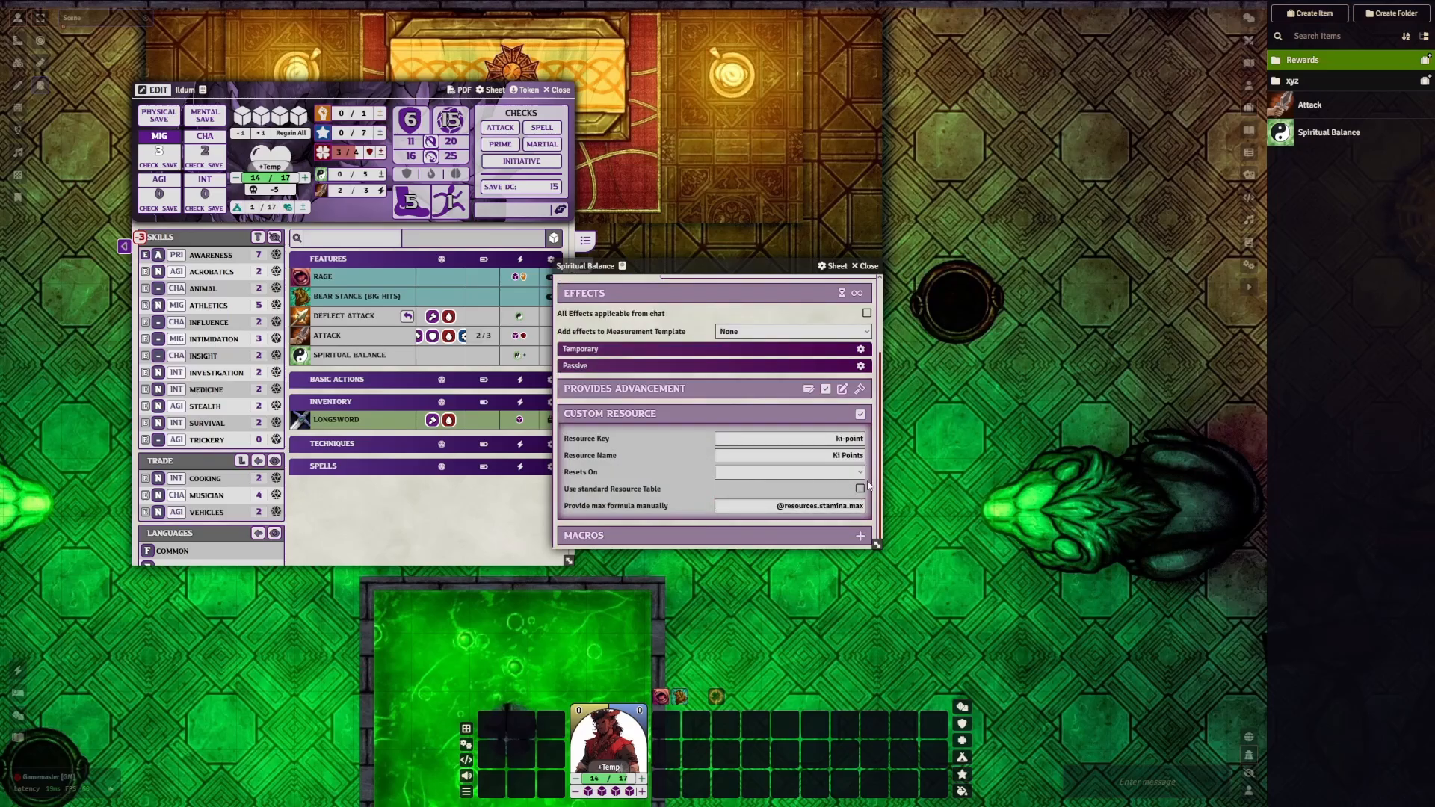
pyautogui.click(870, 267)
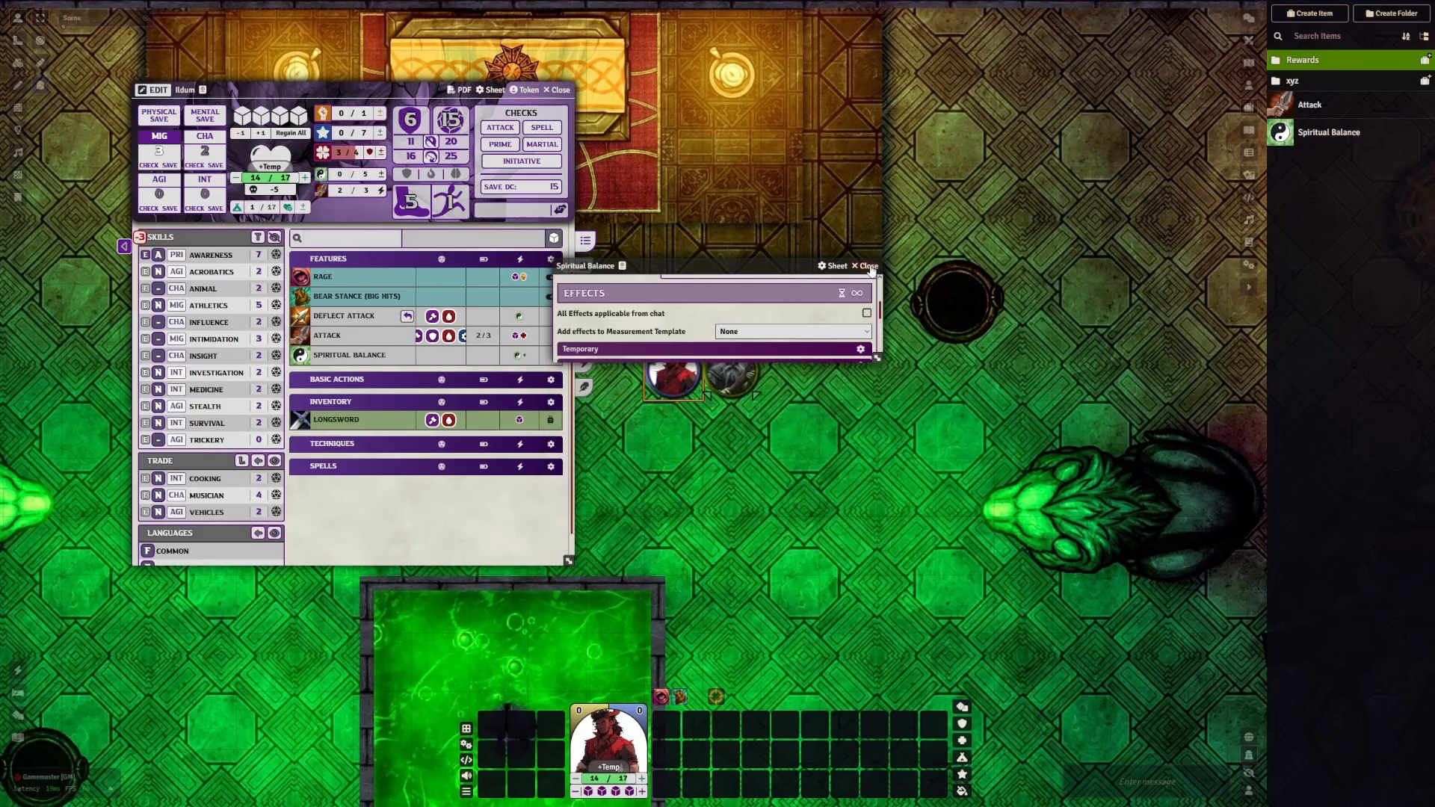
# Replace the character's Spiritual Balance with the items directory version, with its standard resource table disabled
pyautogui.moveTo(370, 357)
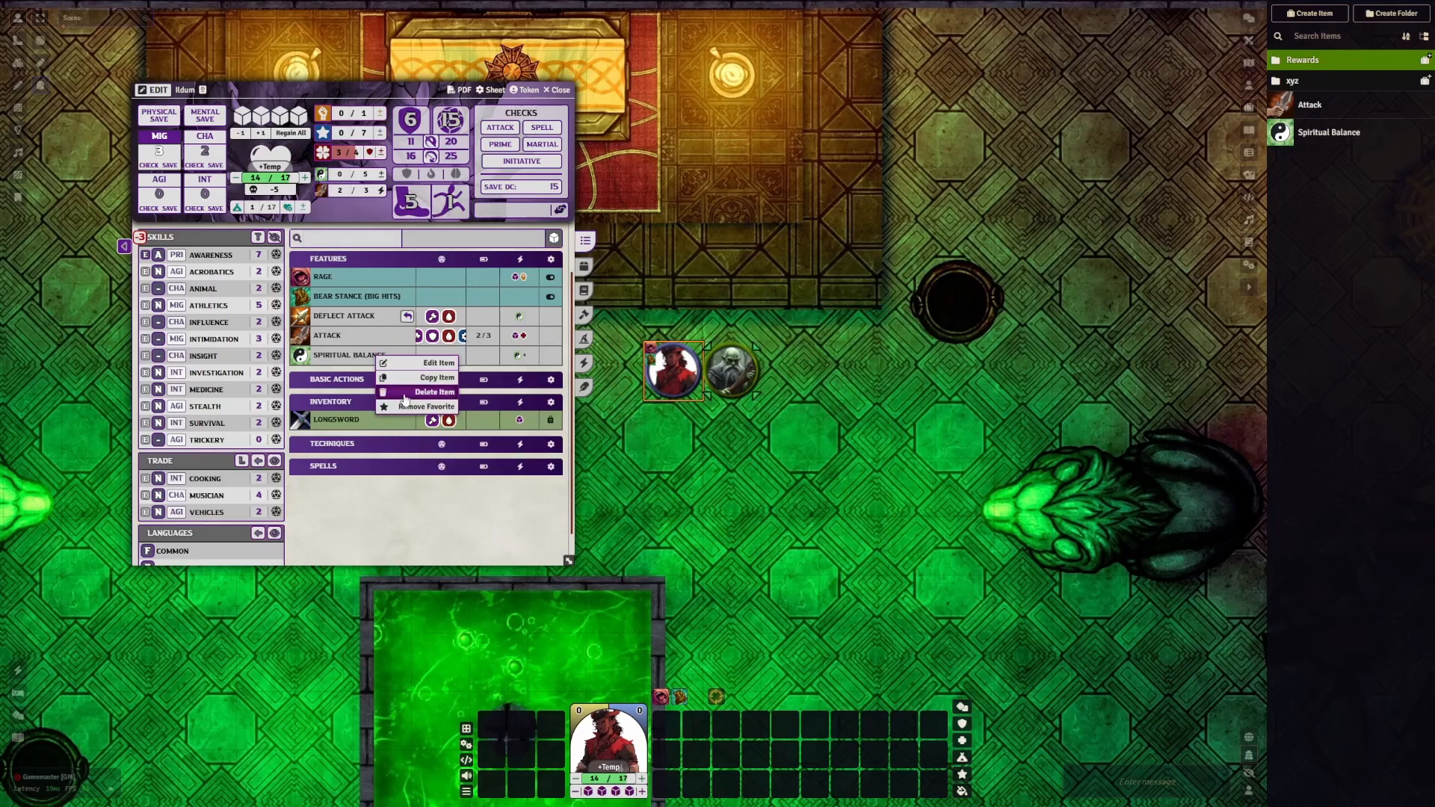
pyautogui.click(383, 392)
pyautogui.click(1292, 146)
pyautogui.click(839, 359)
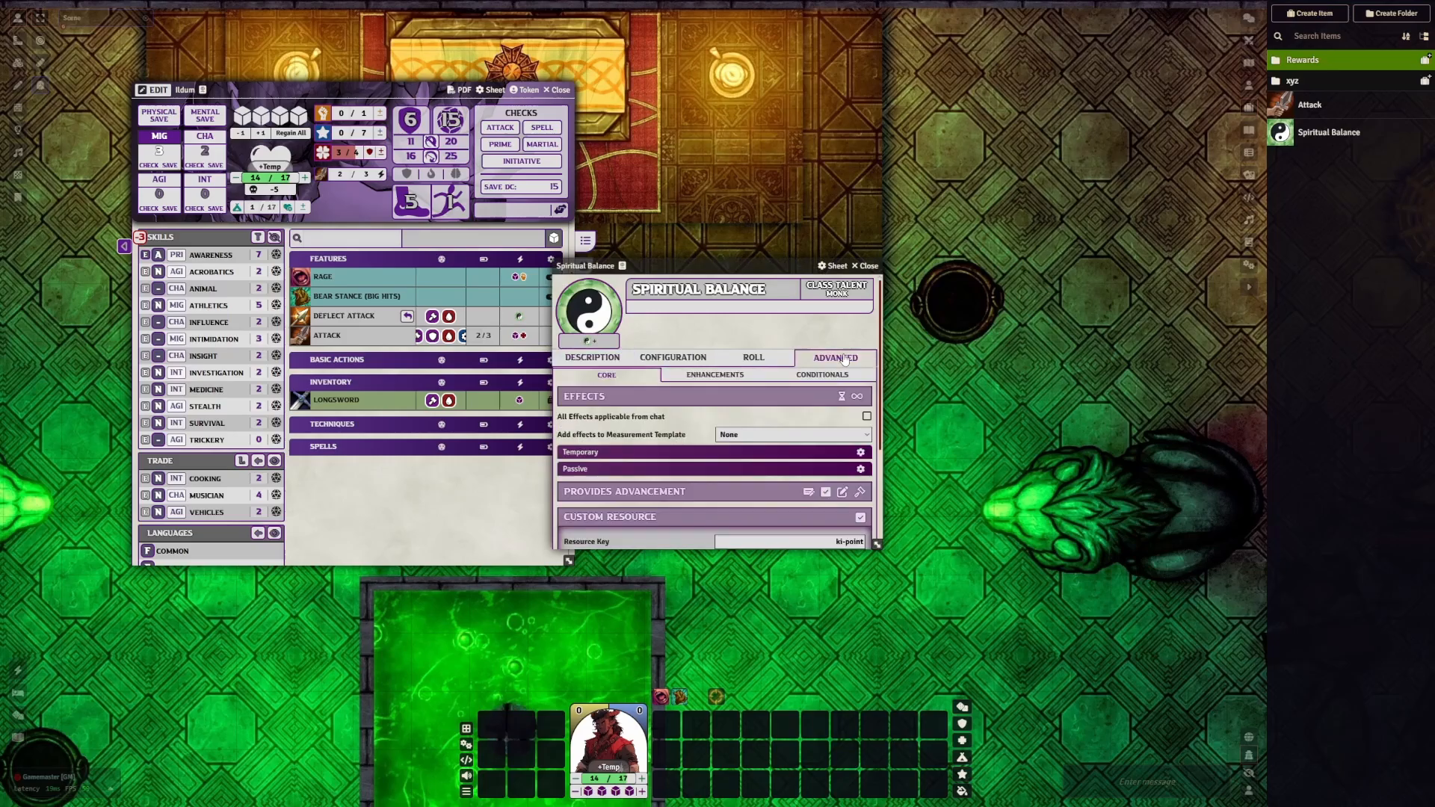
pyautogui.scroll(-3, 766, 467)
pyautogui.click(862, 439)
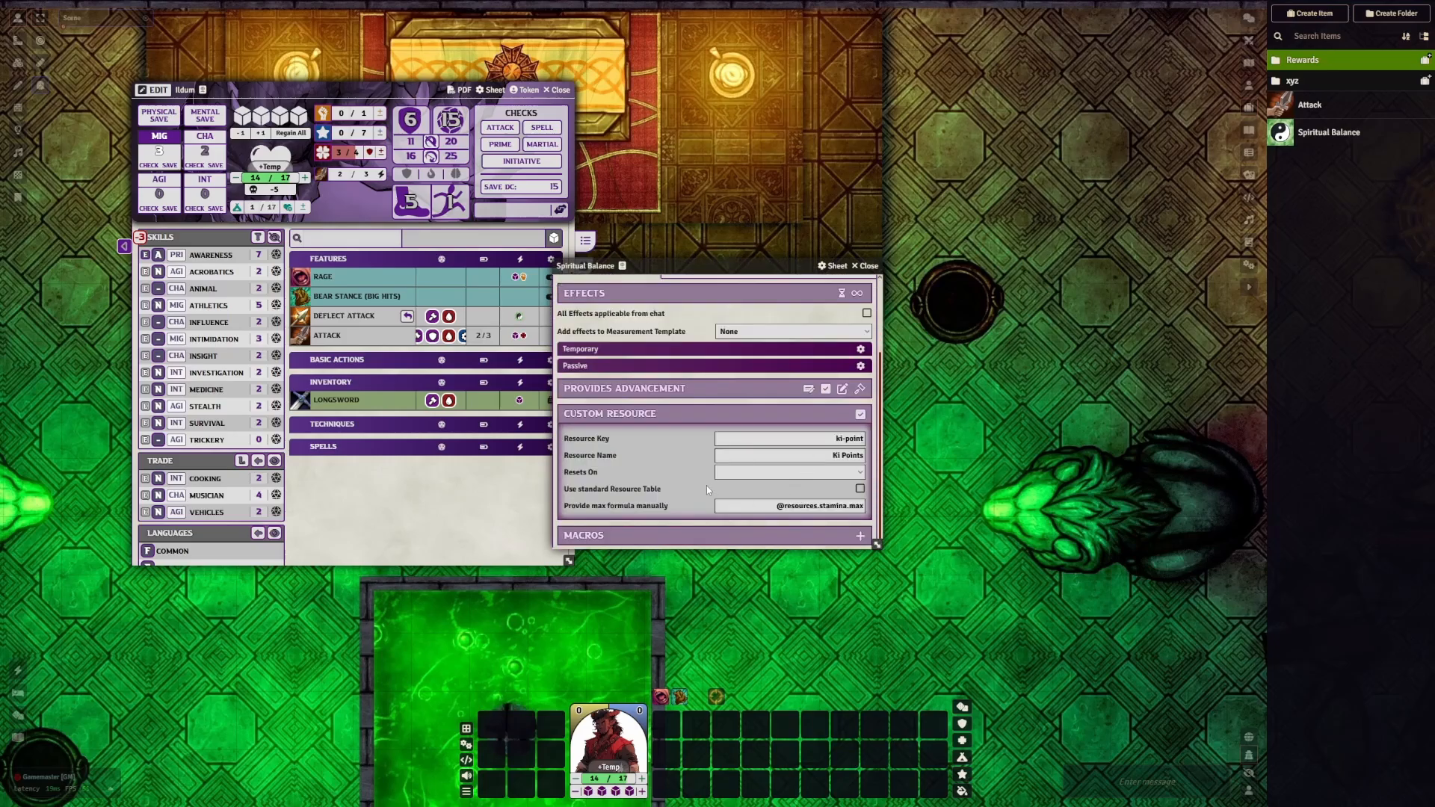
pyautogui.click(867, 267)
pyautogui.moveTo(1331, 133); pyautogui.dragTo(393, 322)
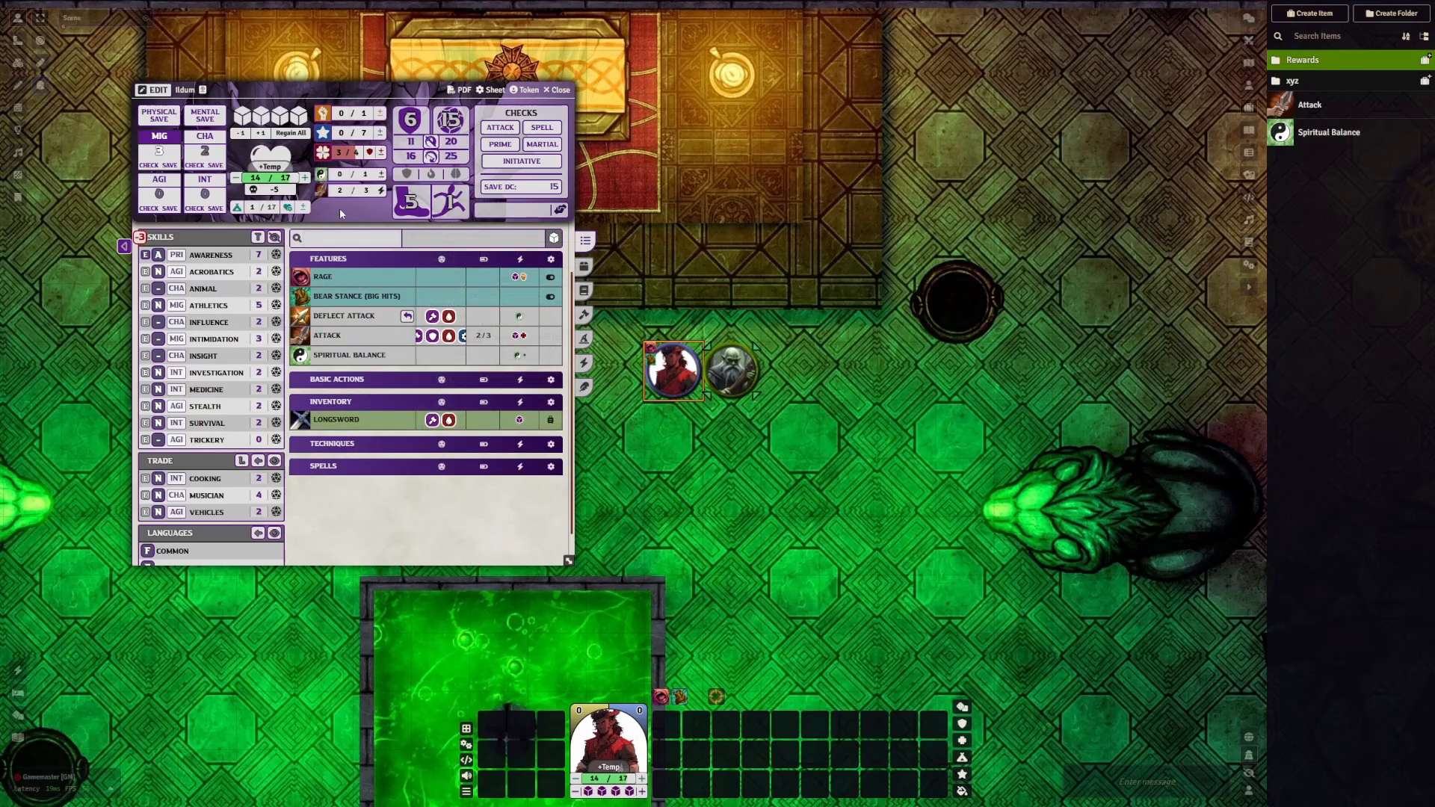
# View the descriptions of Spiritual Balance and Deflect Attack on the character
pyautogui.moveTo(364, 362)
pyautogui.moveTo(396, 336)
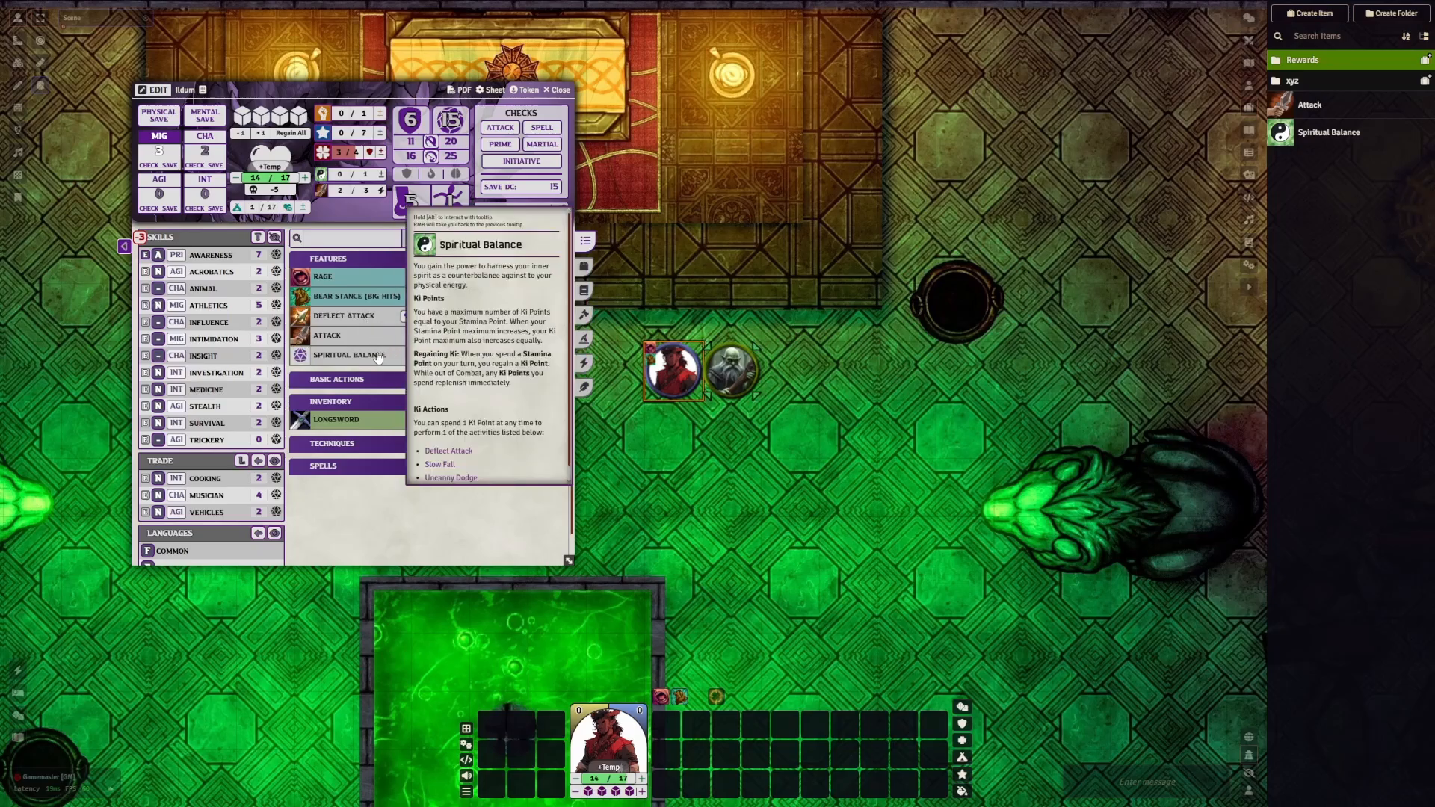
pyautogui.click(367, 317)
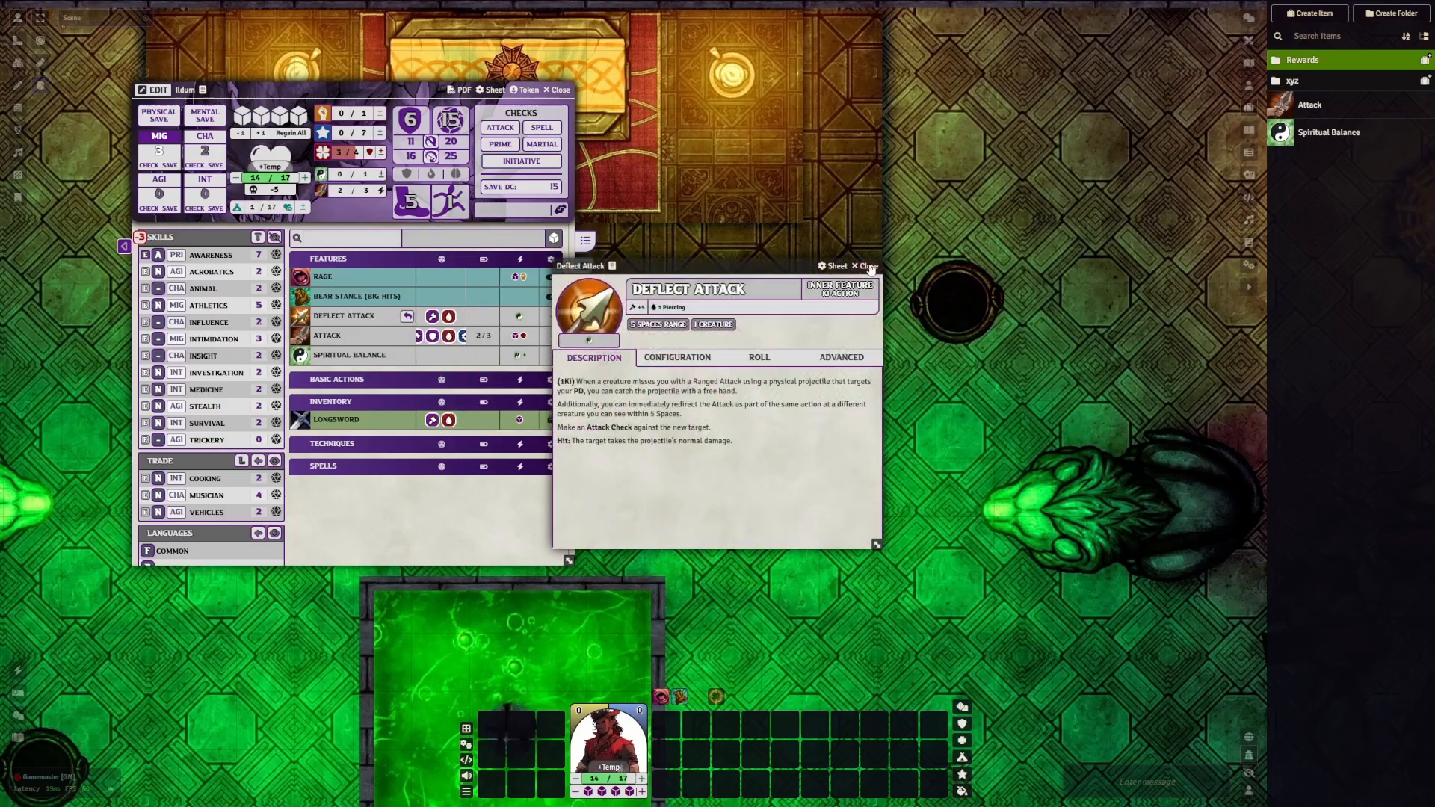
pyautogui.click(867, 267)
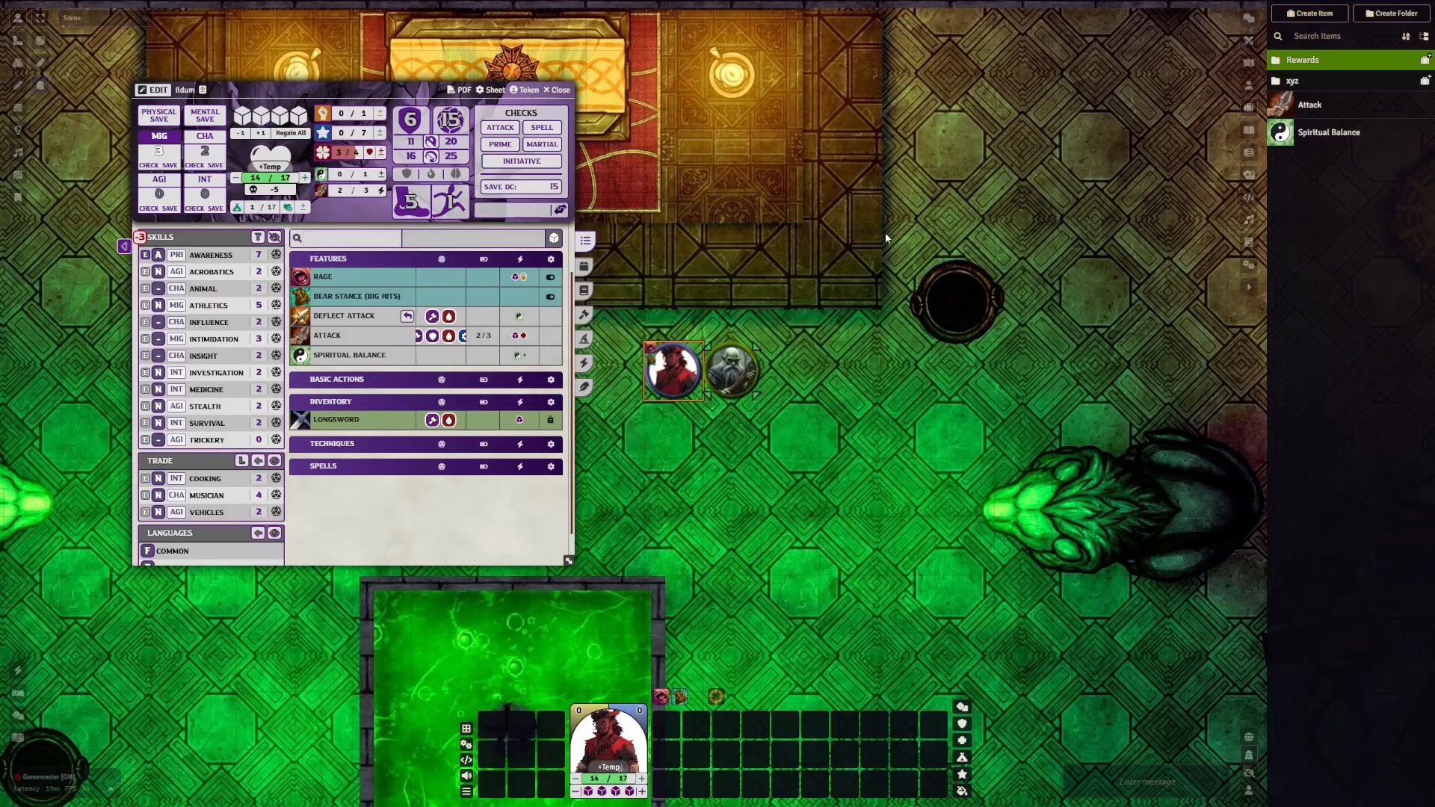
# Open the Attack item from the items directory, move its sheet clear of the character sheet, and display its roll usage costs
pyautogui.click(336, 336)
pyautogui.click(943, 87)
pyautogui.click(1310, 105)
pyautogui.moveTo(729, 281); pyautogui.dragTo(856, 58)
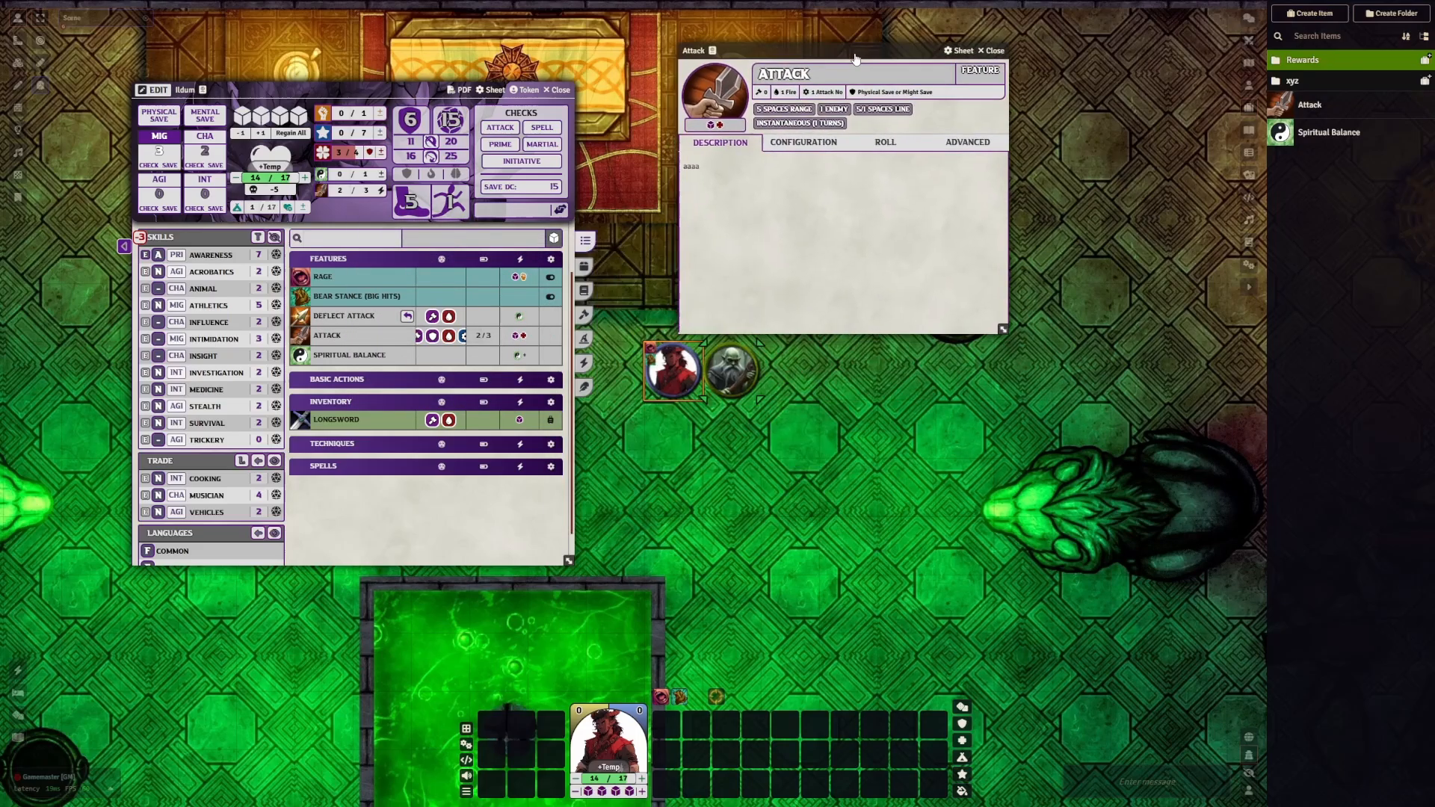
pyautogui.click(803, 142)
pyautogui.click(861, 146)
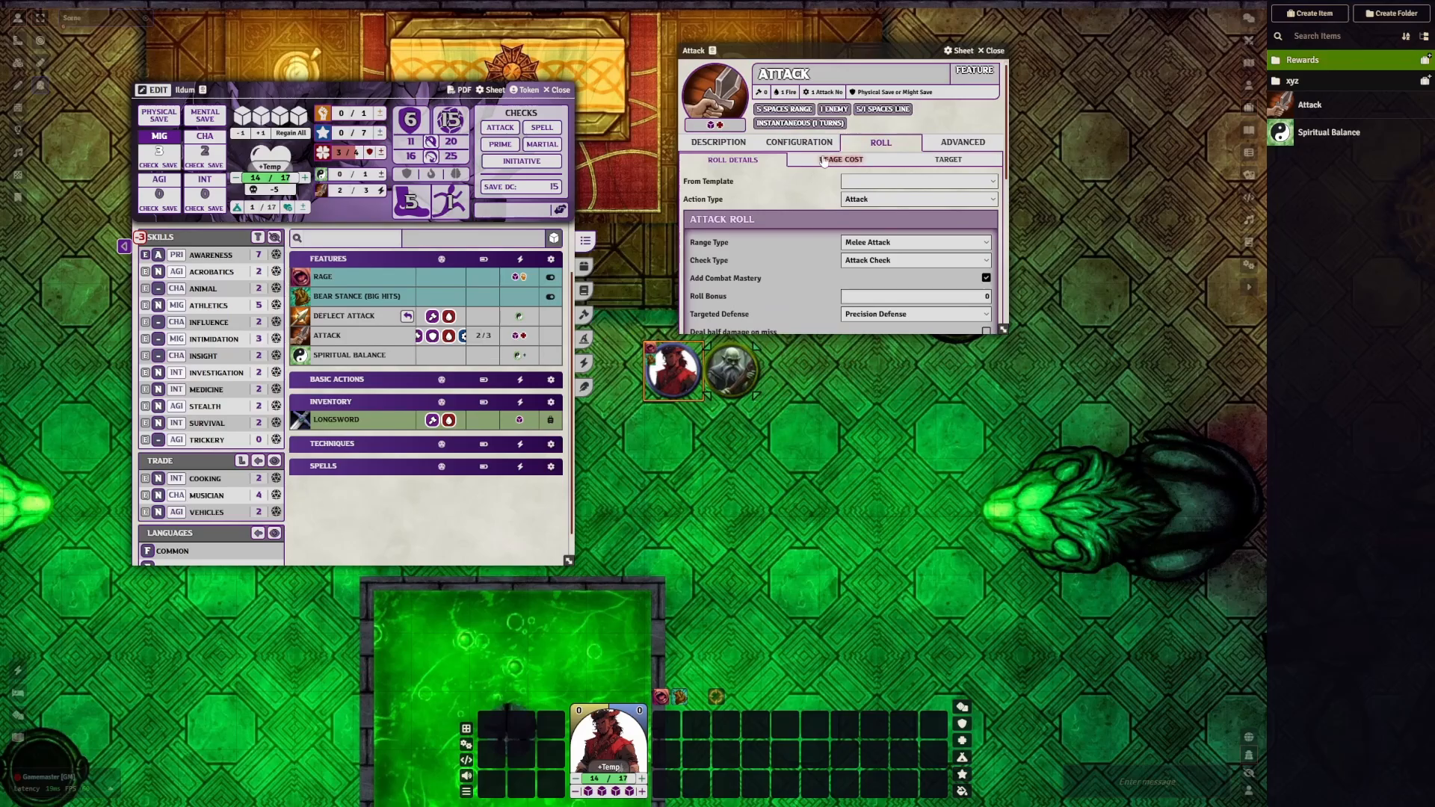
pyautogui.click(840, 159)
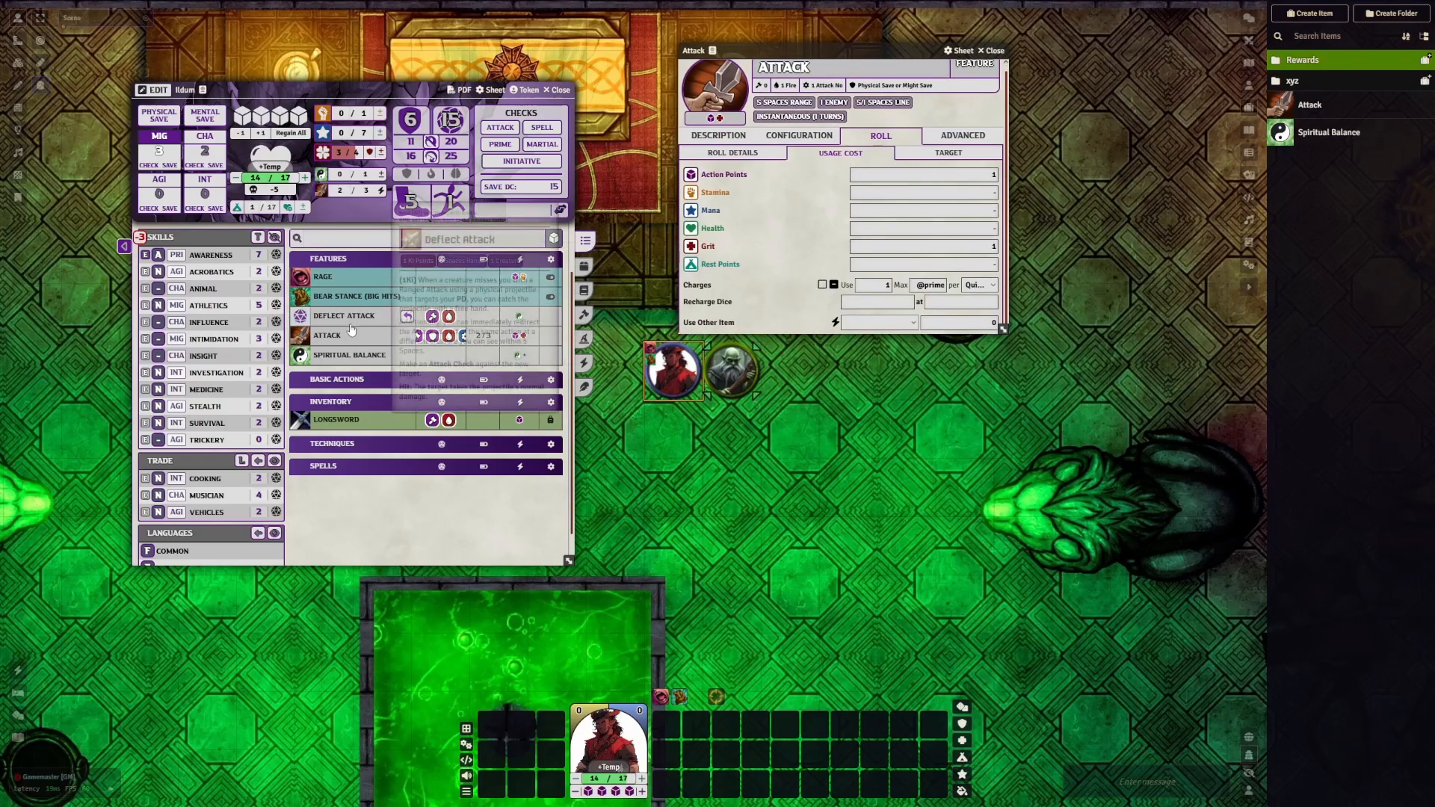
# Delete Attack from the character and add Spiritual Balance's Ki Points to the directory Attack item's usage costs
pyautogui.rightClick(375, 337)
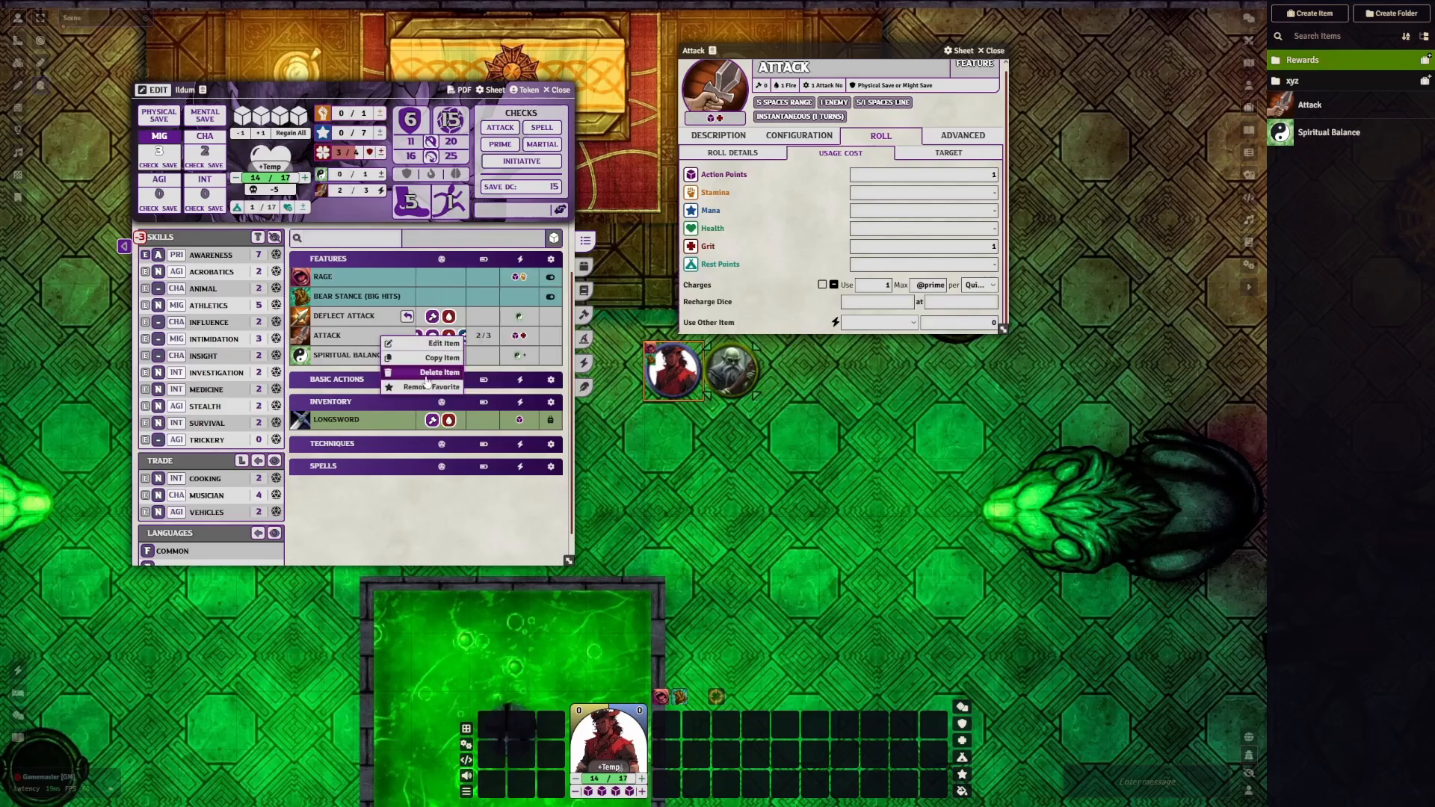
pyautogui.click(388, 372)
pyautogui.moveTo(1328, 141); pyautogui.dragTo(837, 182)
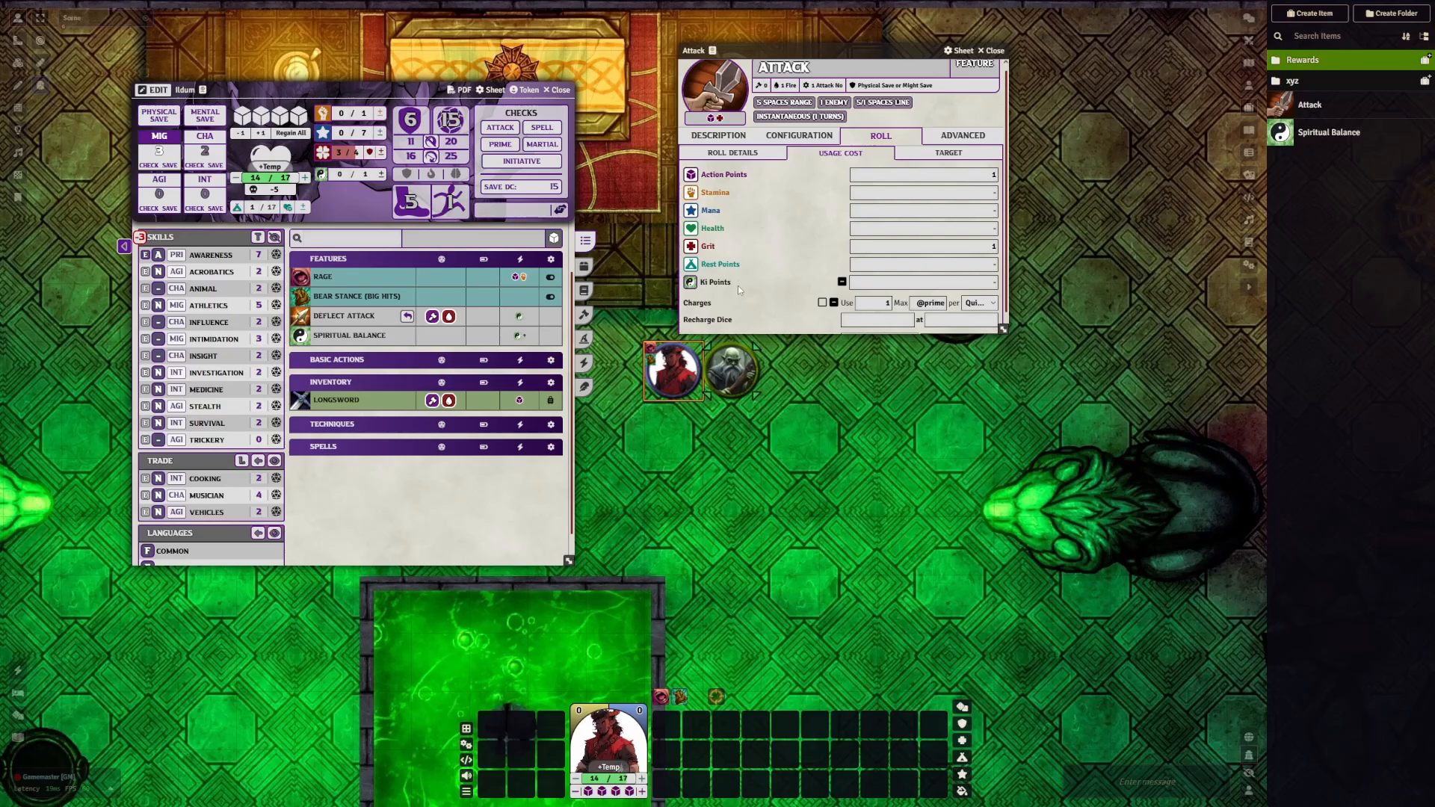
# Enable editing on the character sheet, add a blank custom resource, and view its configuration
pyautogui.click(153, 89)
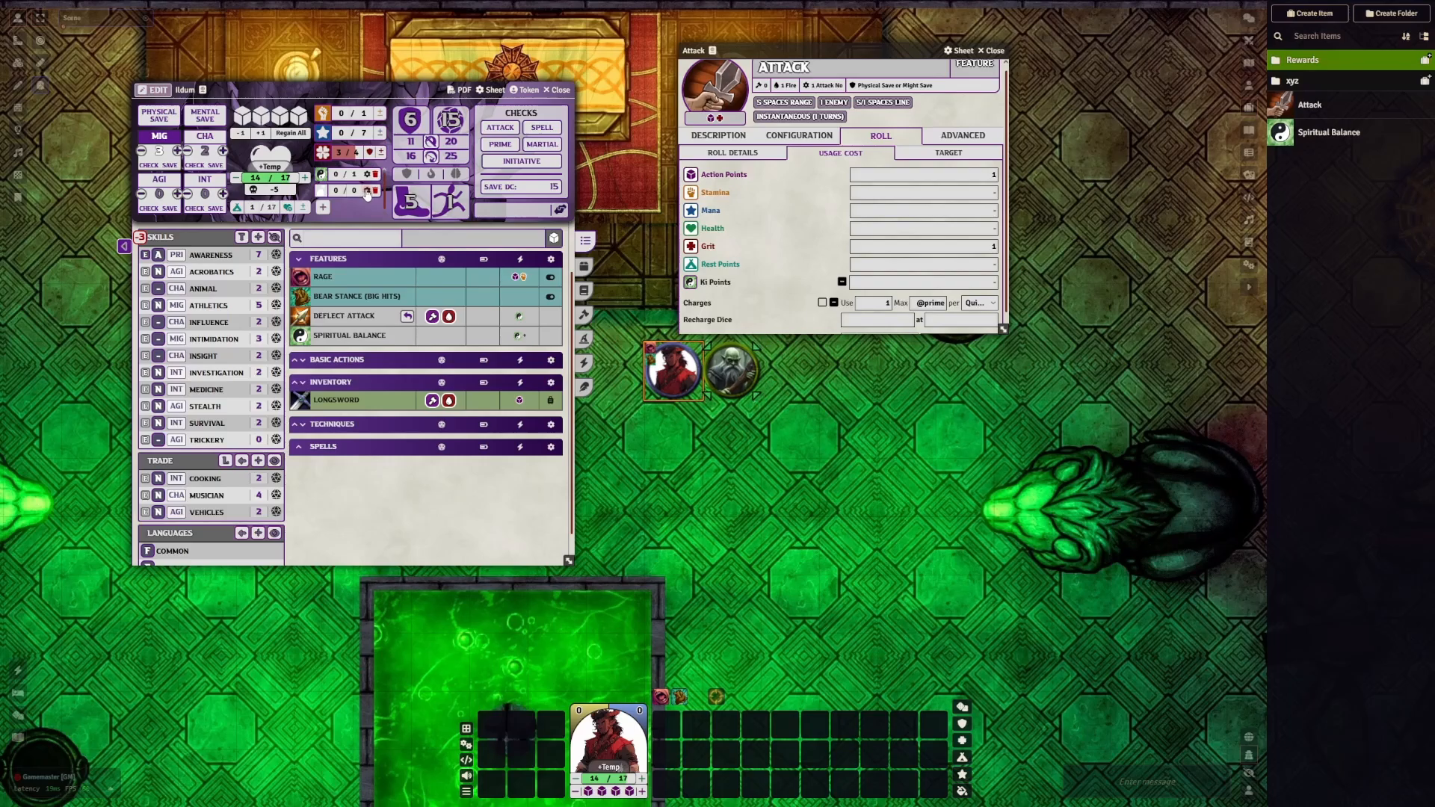
pyautogui.click(367, 190)
pyautogui.click(813, 353)
# Set the blank custom resource's image to icons/environment/traps/net.webp
pyautogui.click(320, 191)
pyautogui.click(841, 220)
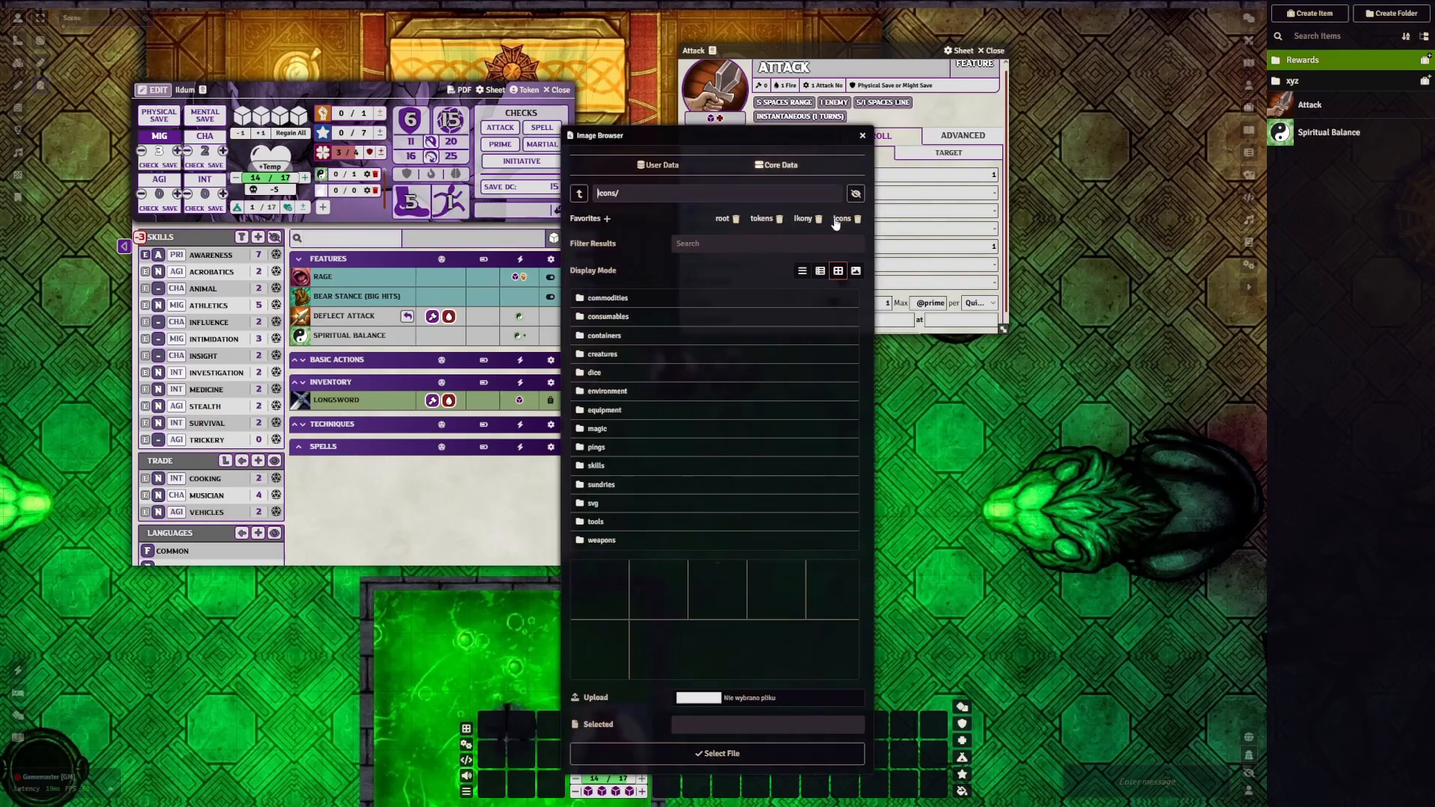
pyautogui.click(612, 395)
pyautogui.click(618, 356)
pyautogui.click(667, 387)
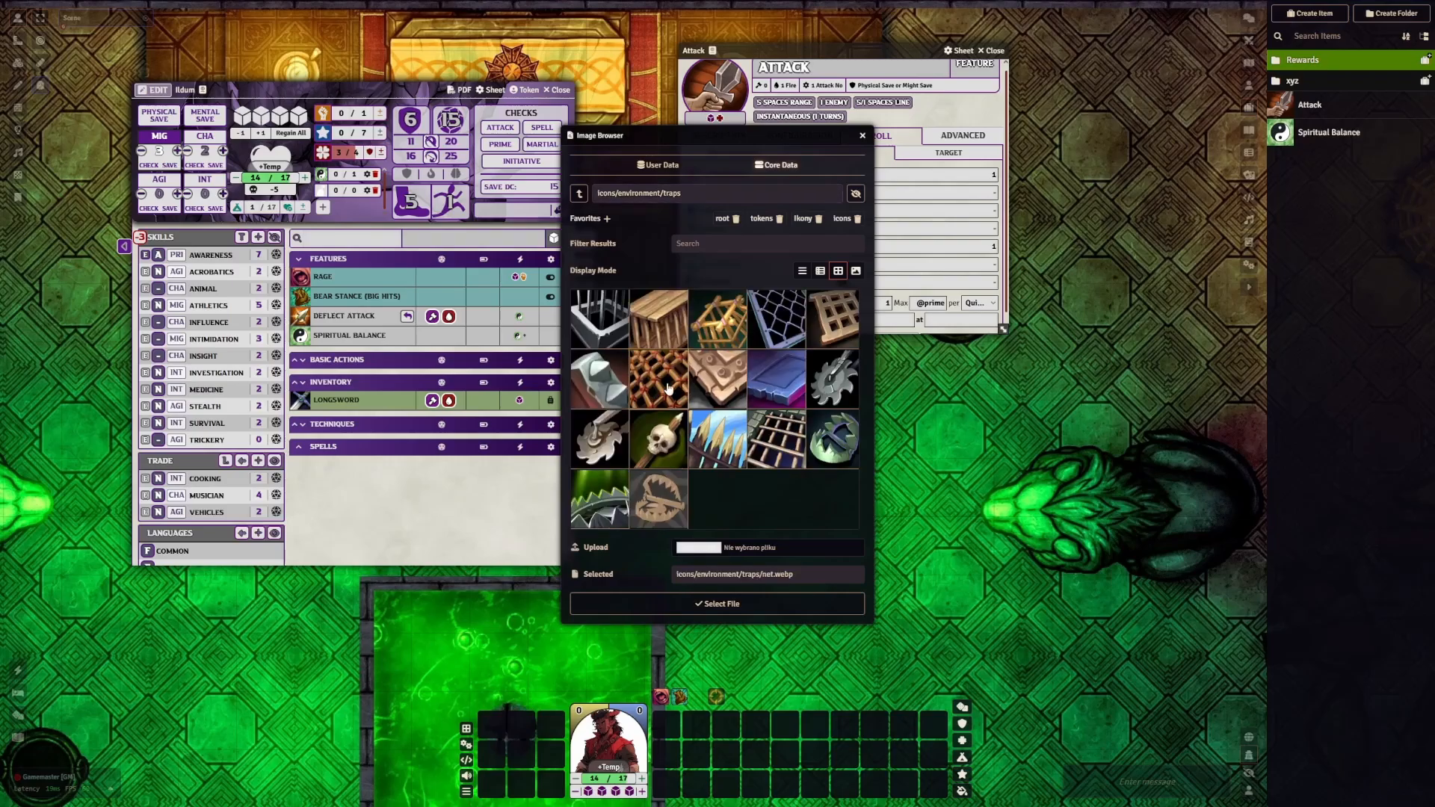
pyautogui.click(719, 601)
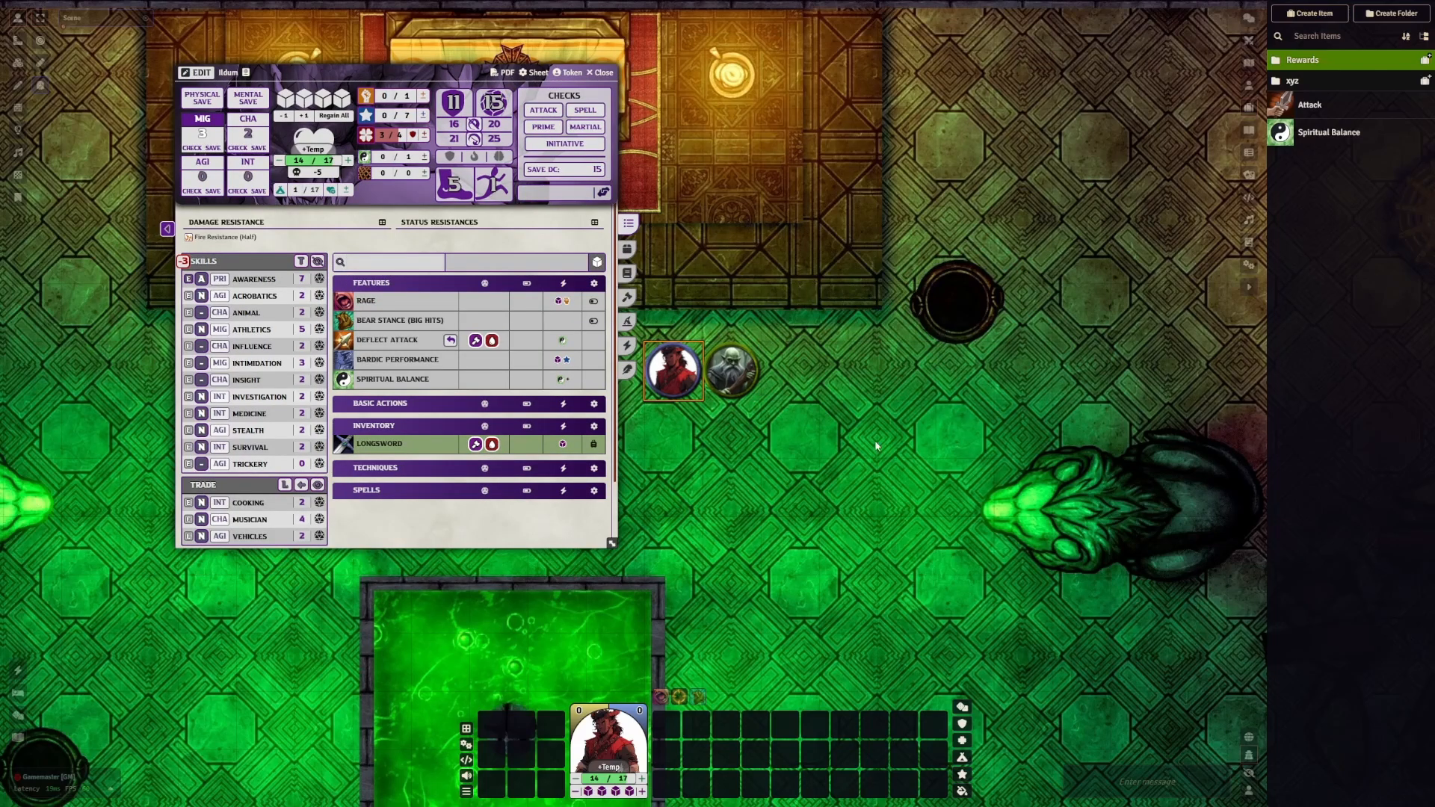
# Open the Bardic Performance item, view its roll target and area settings, and move its sheet clear of the tokens
pyautogui.click(403, 361)
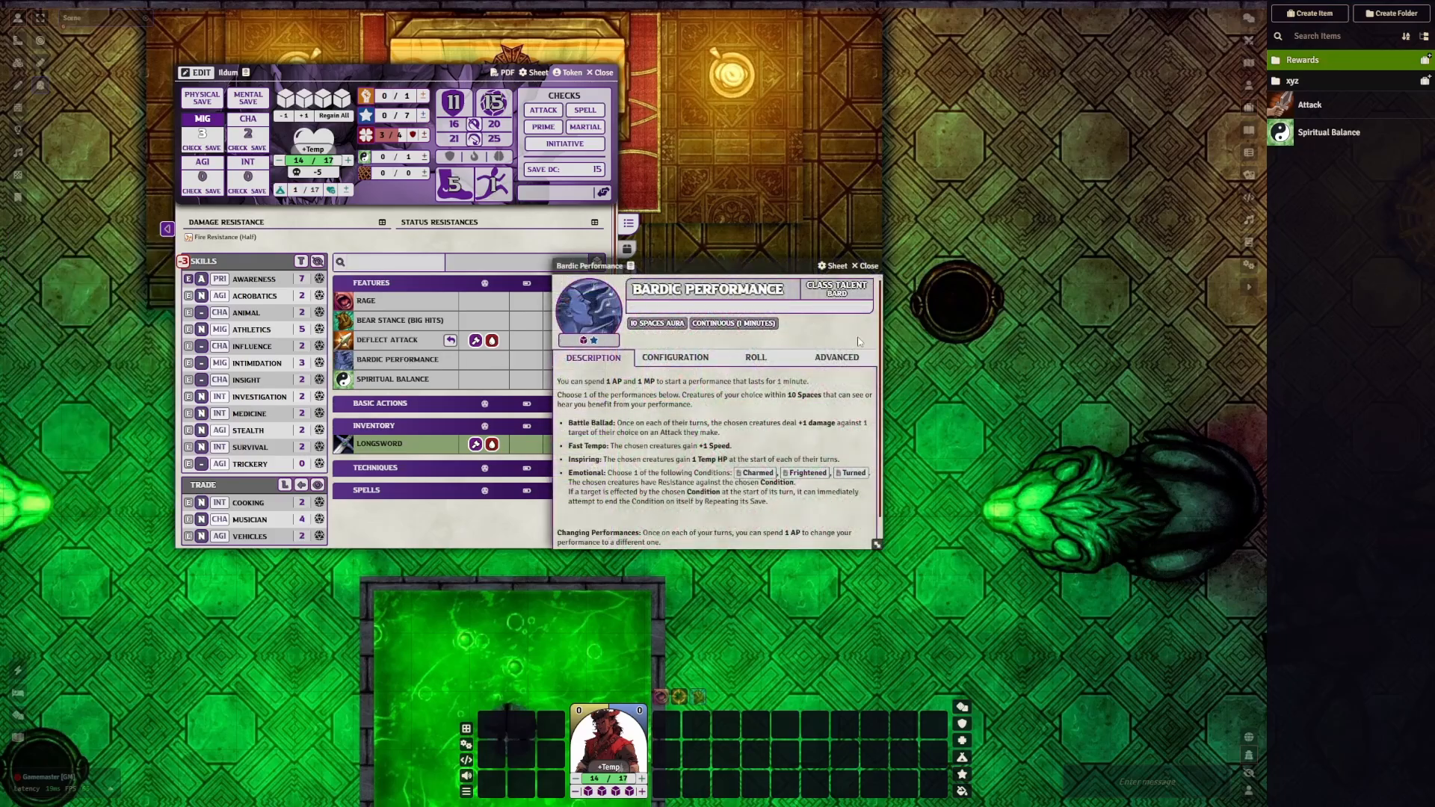
pyautogui.click(772, 370)
pyautogui.click(803, 376)
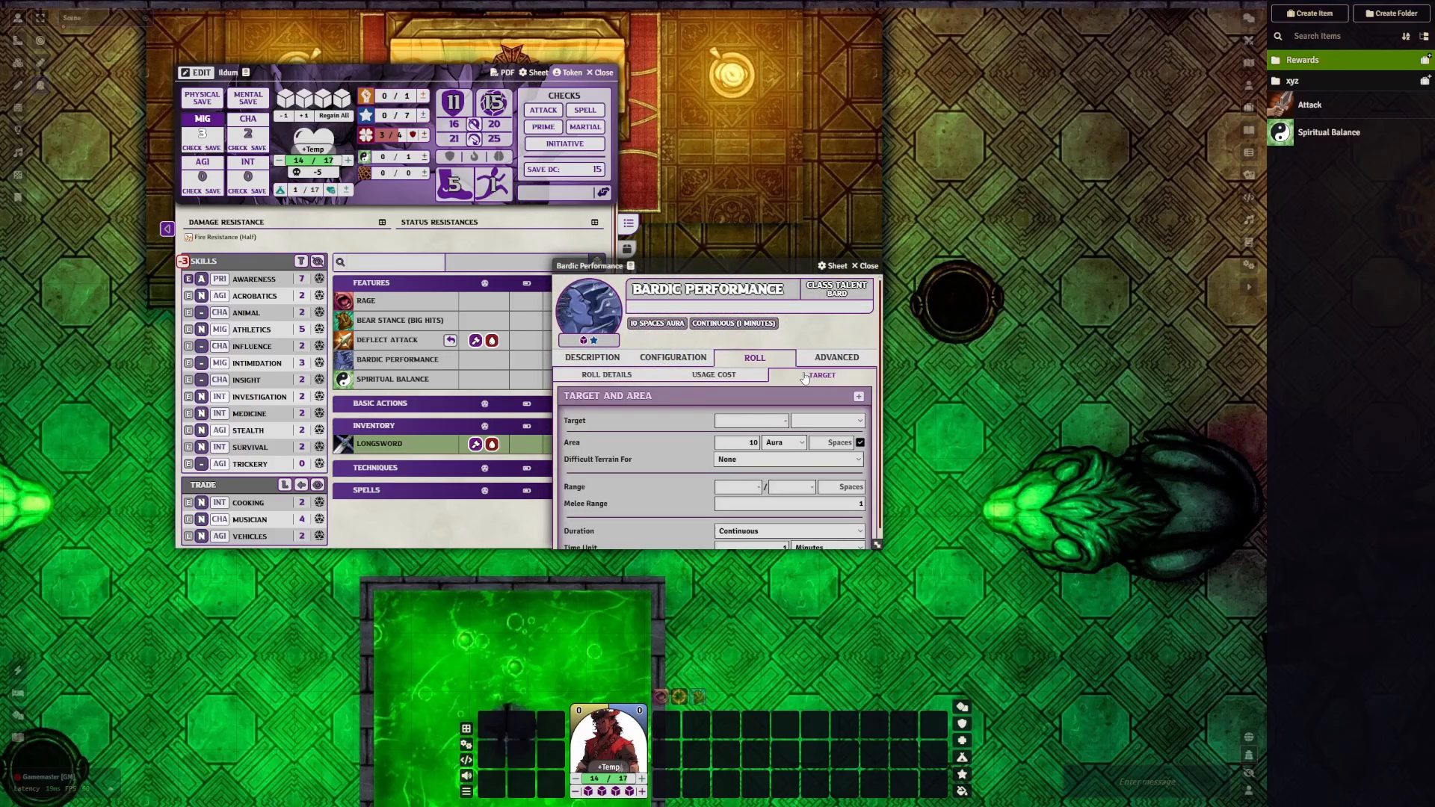
pyautogui.click(771, 449)
pyautogui.click(771, 449)
pyautogui.click(771, 449)
pyautogui.click(771, 448)
pyautogui.moveTo(764, 268); pyautogui.dragTo(898, 142)
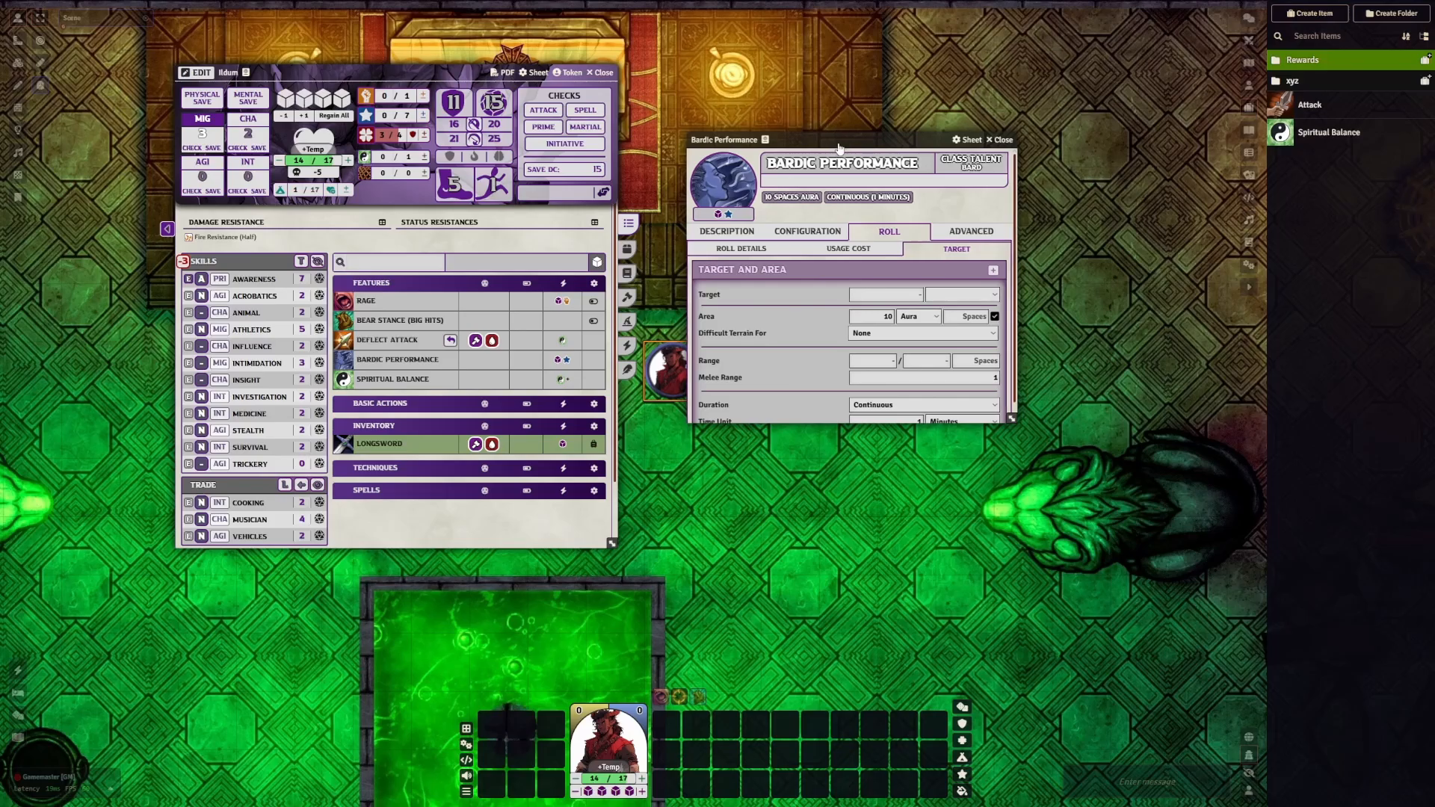
pyautogui.moveTo(835, 149); pyautogui.dragTo(926, 166)
pyautogui.click(1167, 213)
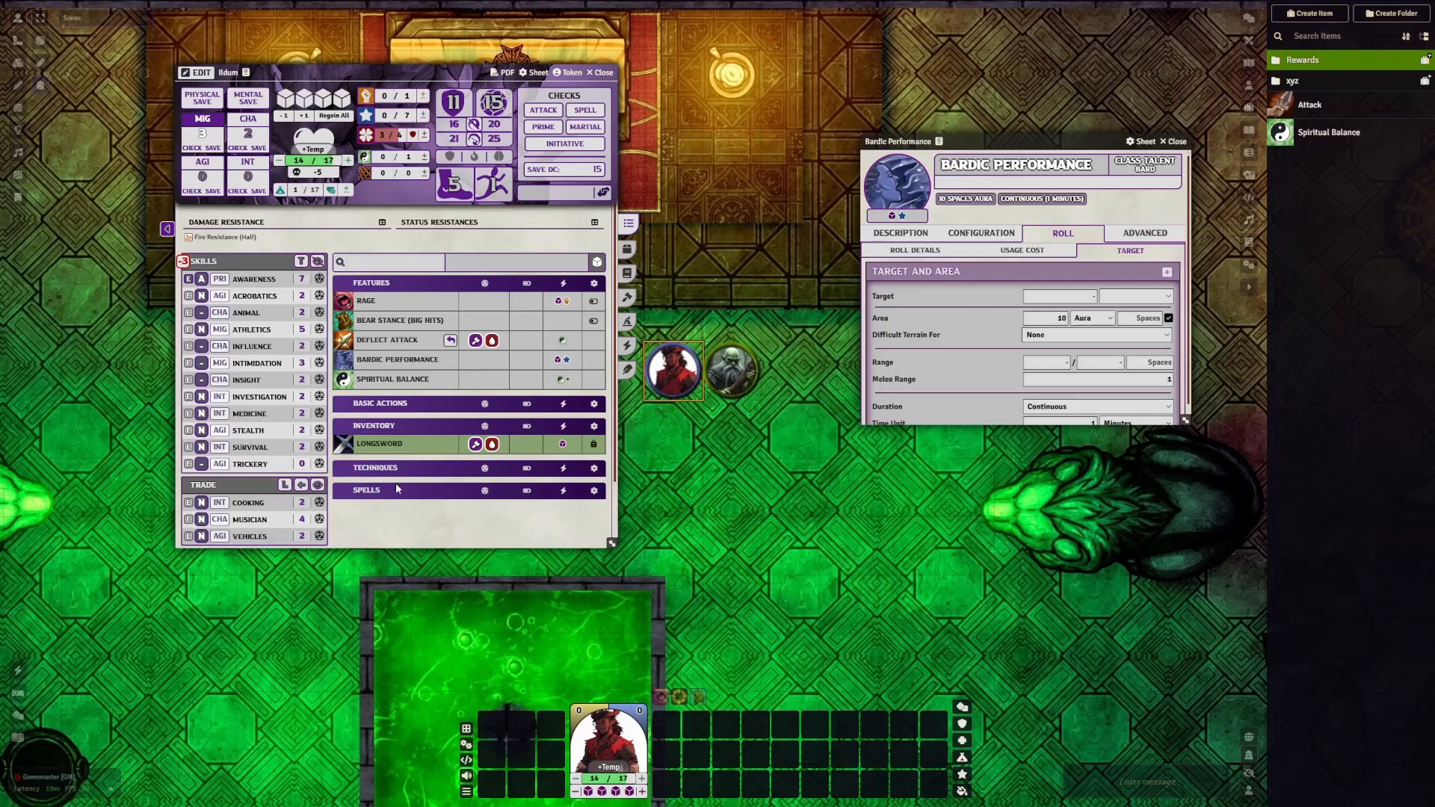
# Bring up the Bardic Performance roll dialog from the character sheet and close the item's own sheet
pyautogui.click(388, 362)
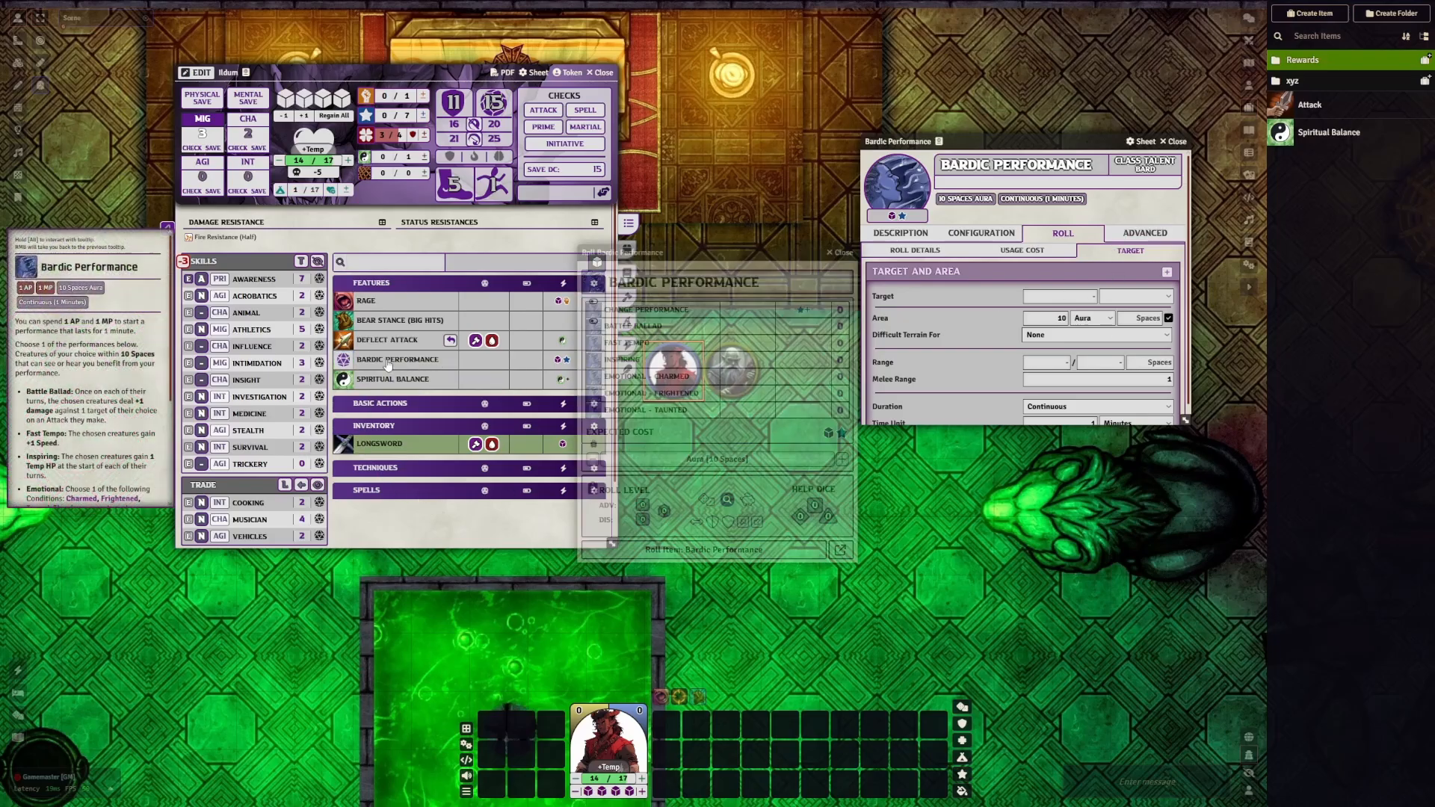
pyautogui.moveTo(728, 273); pyautogui.dragTo(431, 146)
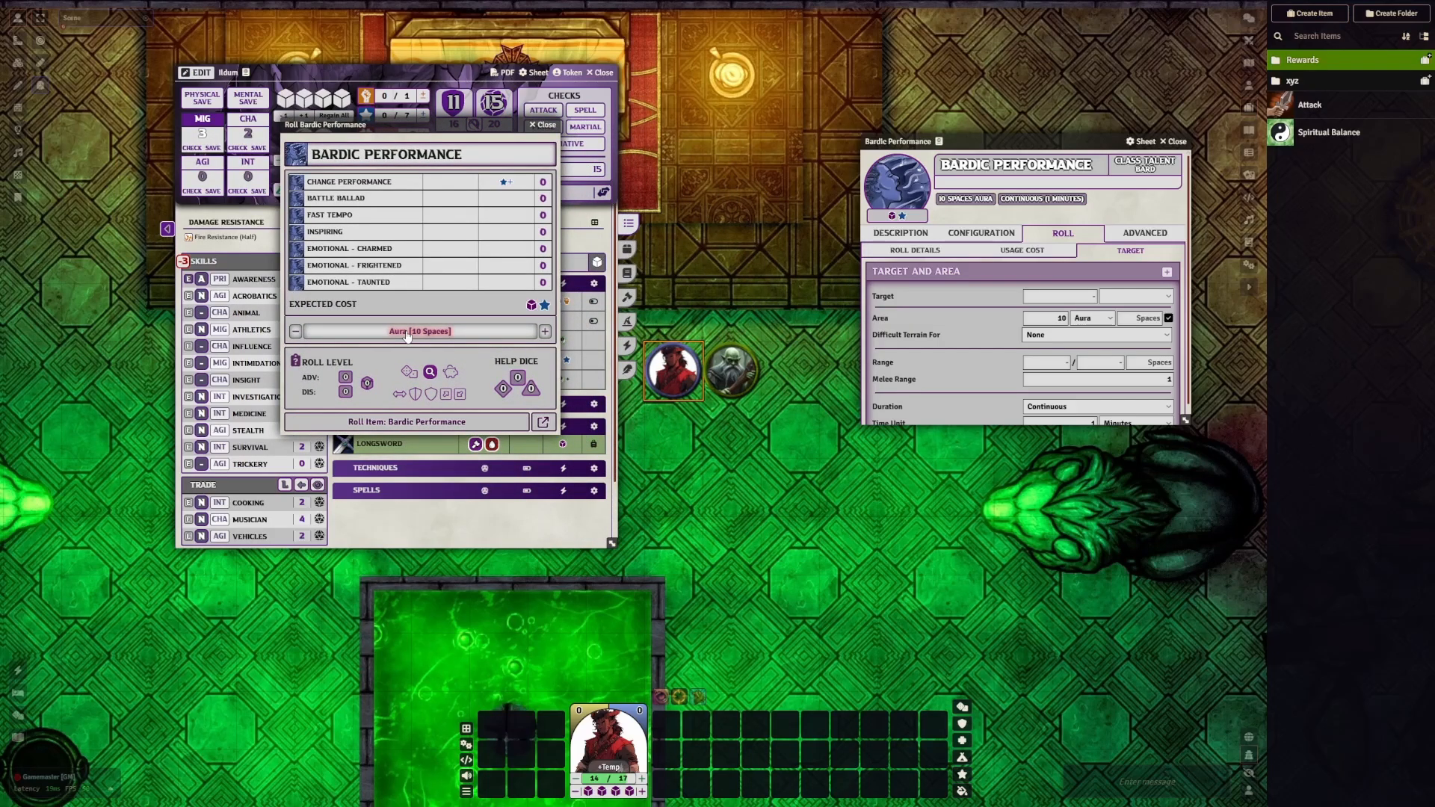
pyautogui.click(1180, 143)
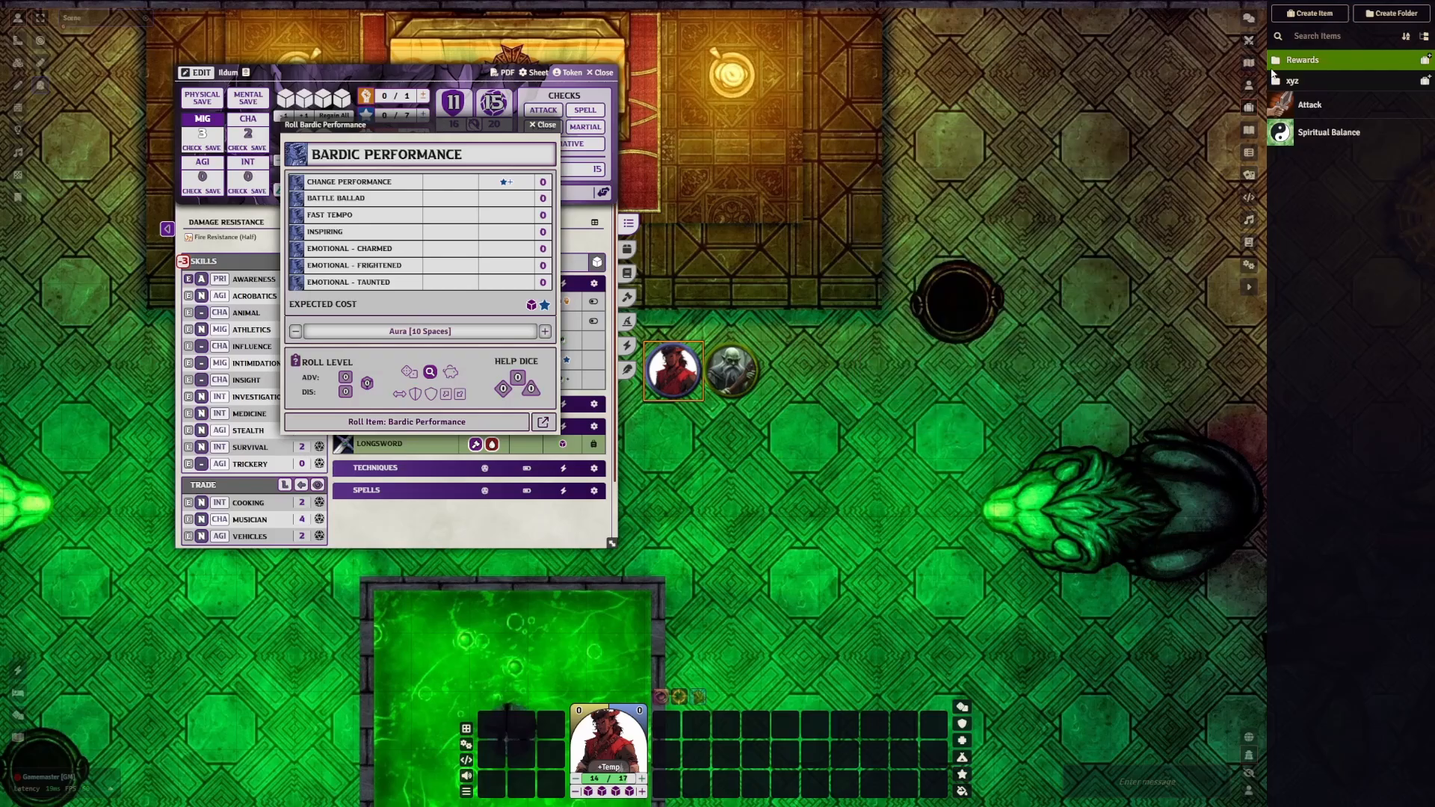
# Flush the chat log, permanently deleting all its messages
pyautogui.click(1254, 22)
pyautogui.click(1424, 736)
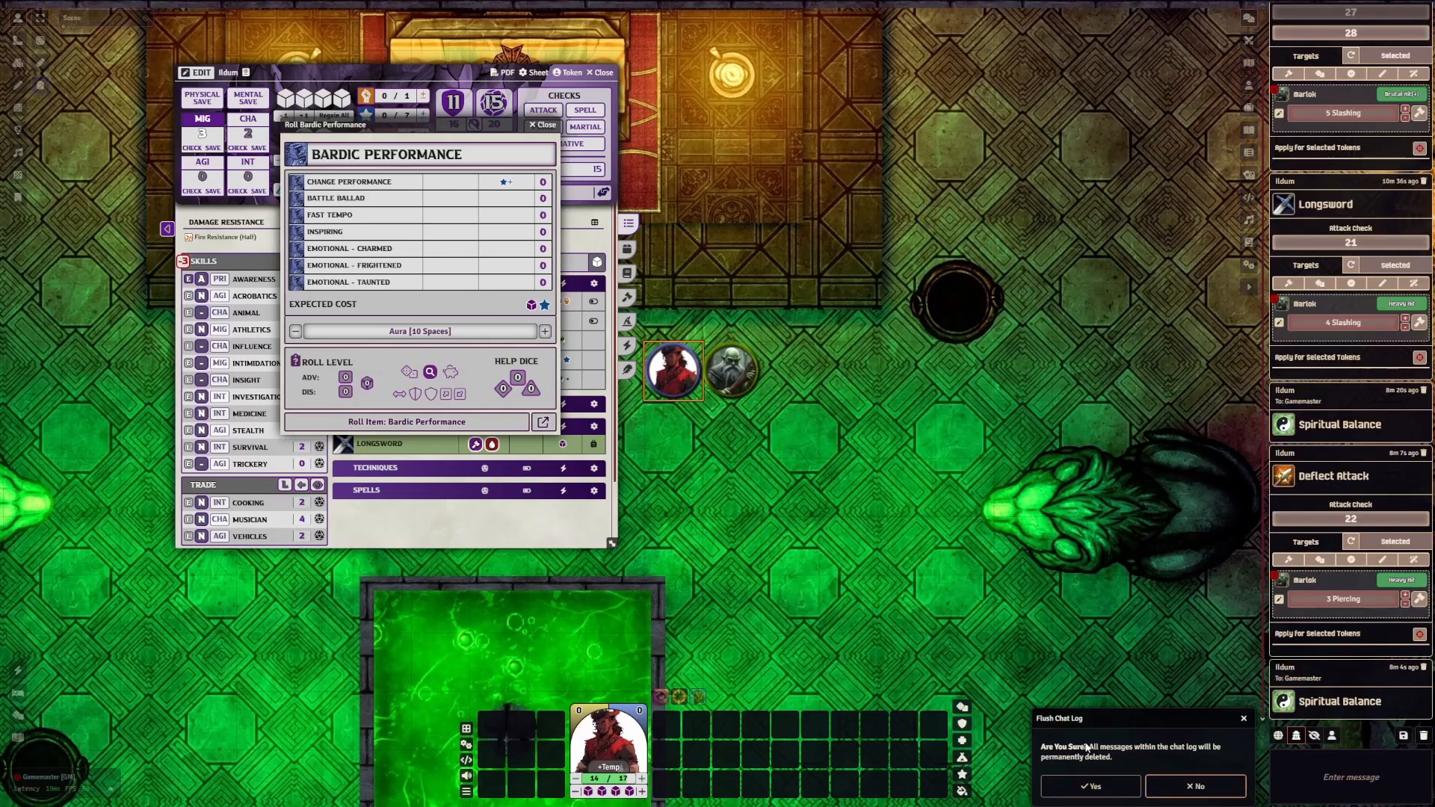
pyautogui.click(1091, 787)
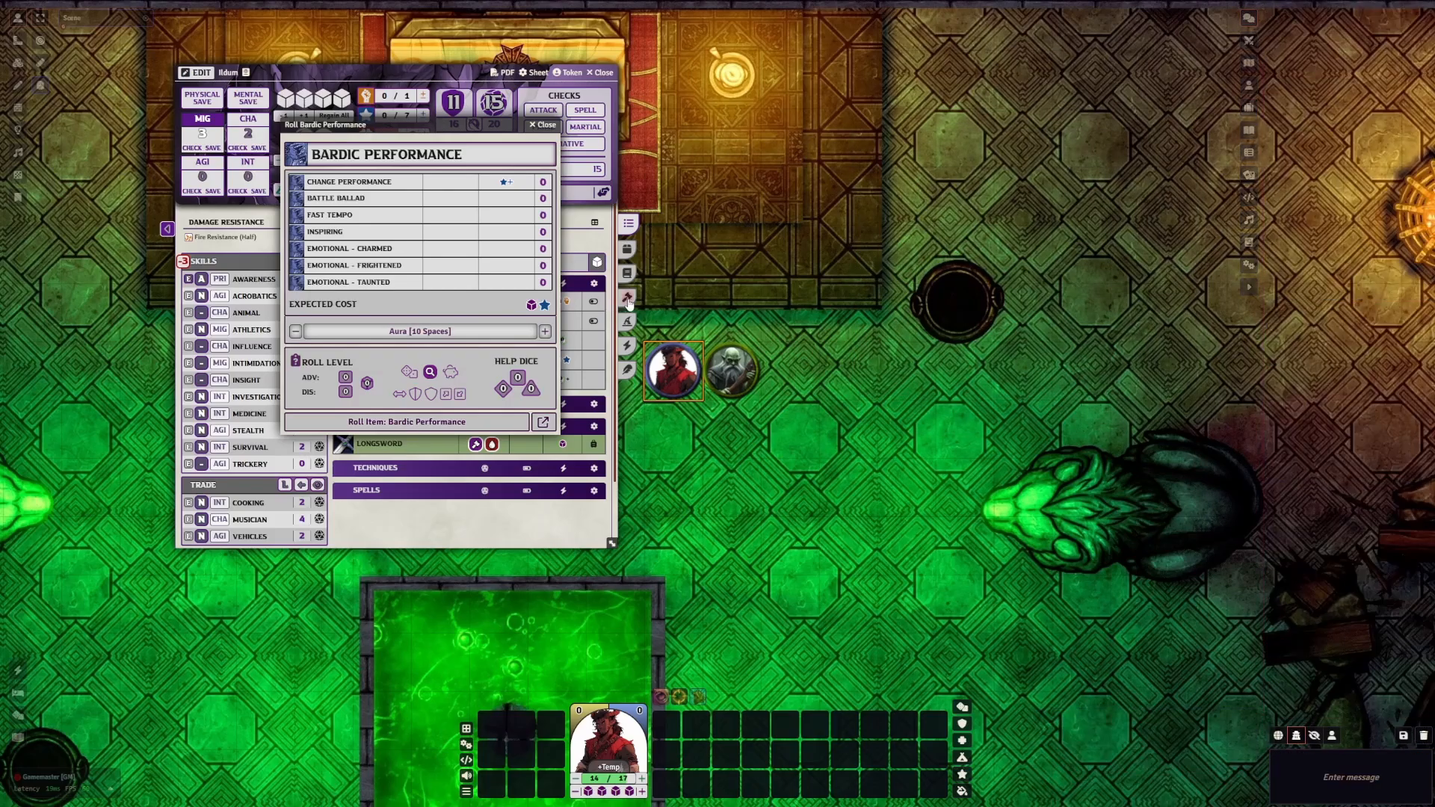
# Move the roll dialog off the character sheet and review Bardic Performance's effects and its token options for measurement templates
pyautogui.moveTo(432, 129); pyautogui.dragTo(991, 41)
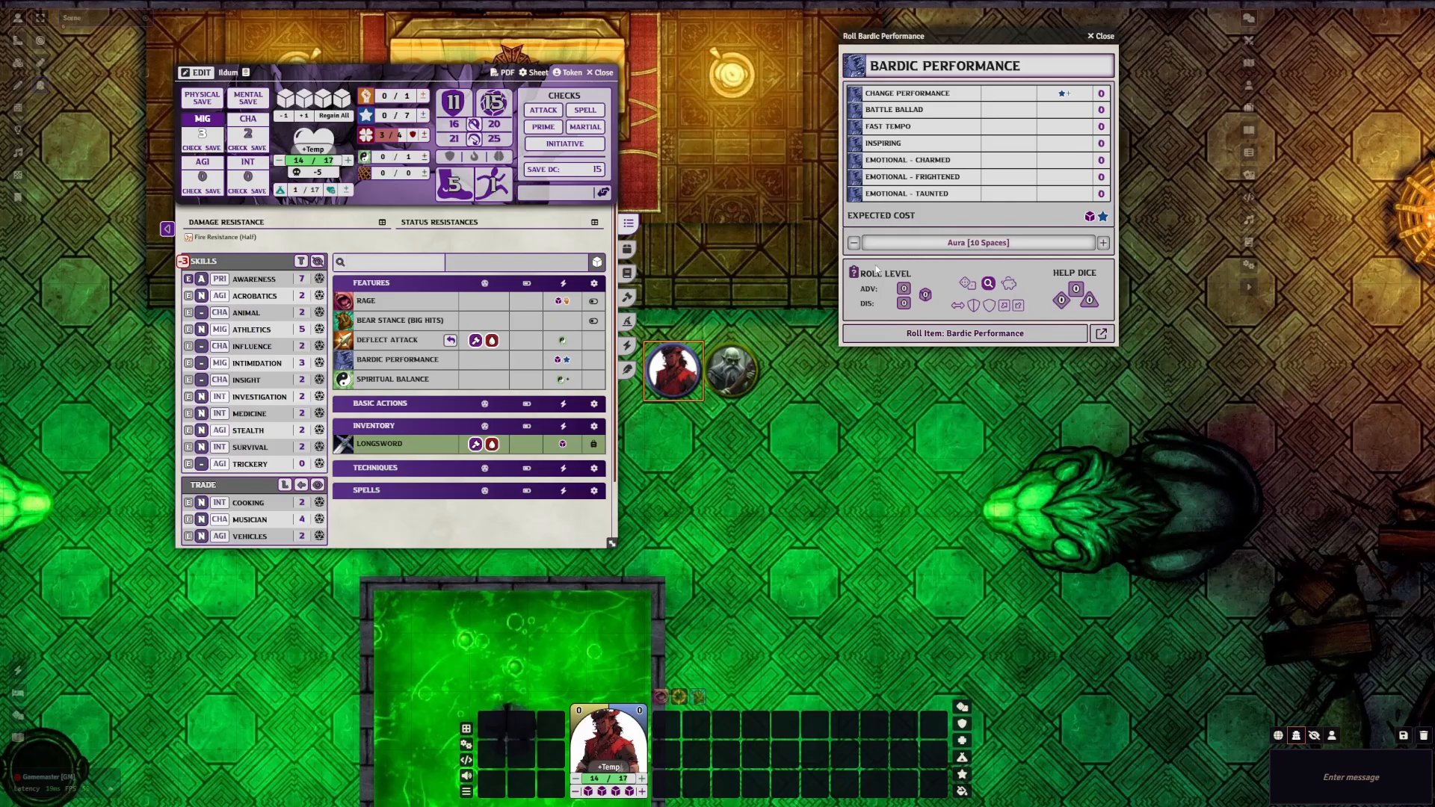
pyautogui.click(389, 359)
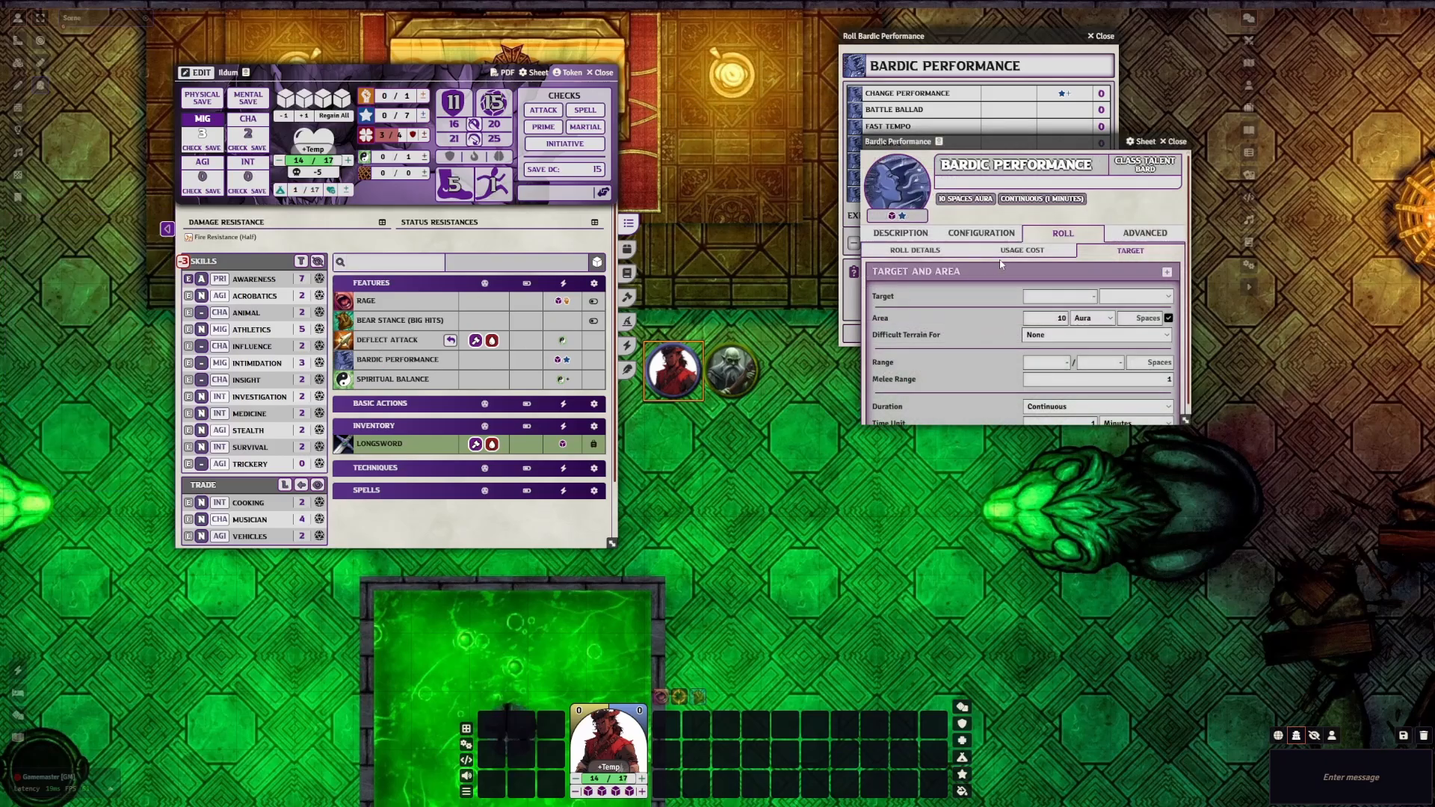
pyautogui.click(1143, 233)
pyautogui.moveTo(976, 141); pyautogui.dragTo(453, 70)
pyautogui.scroll(-1, 426, 198)
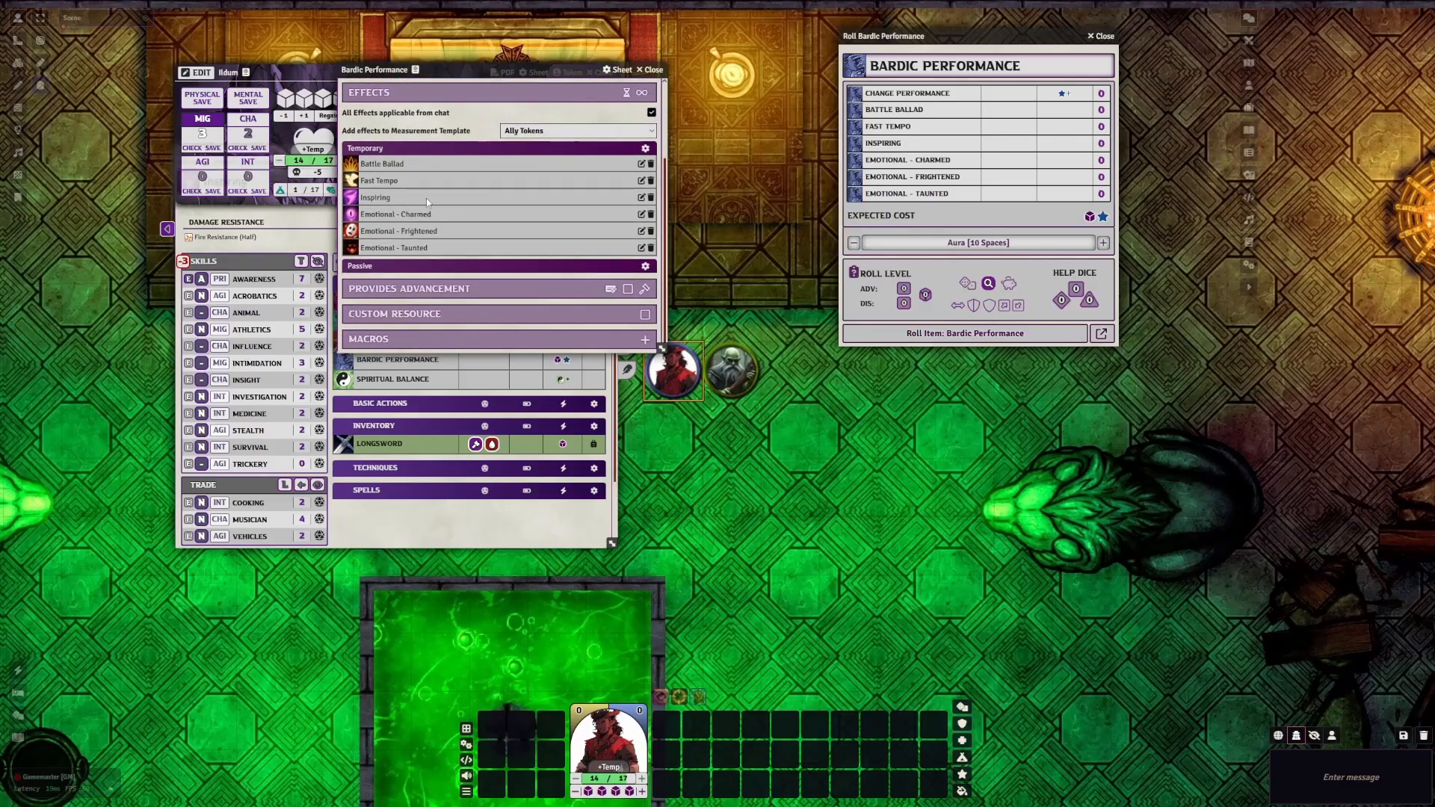
pyautogui.moveTo(374, 163)
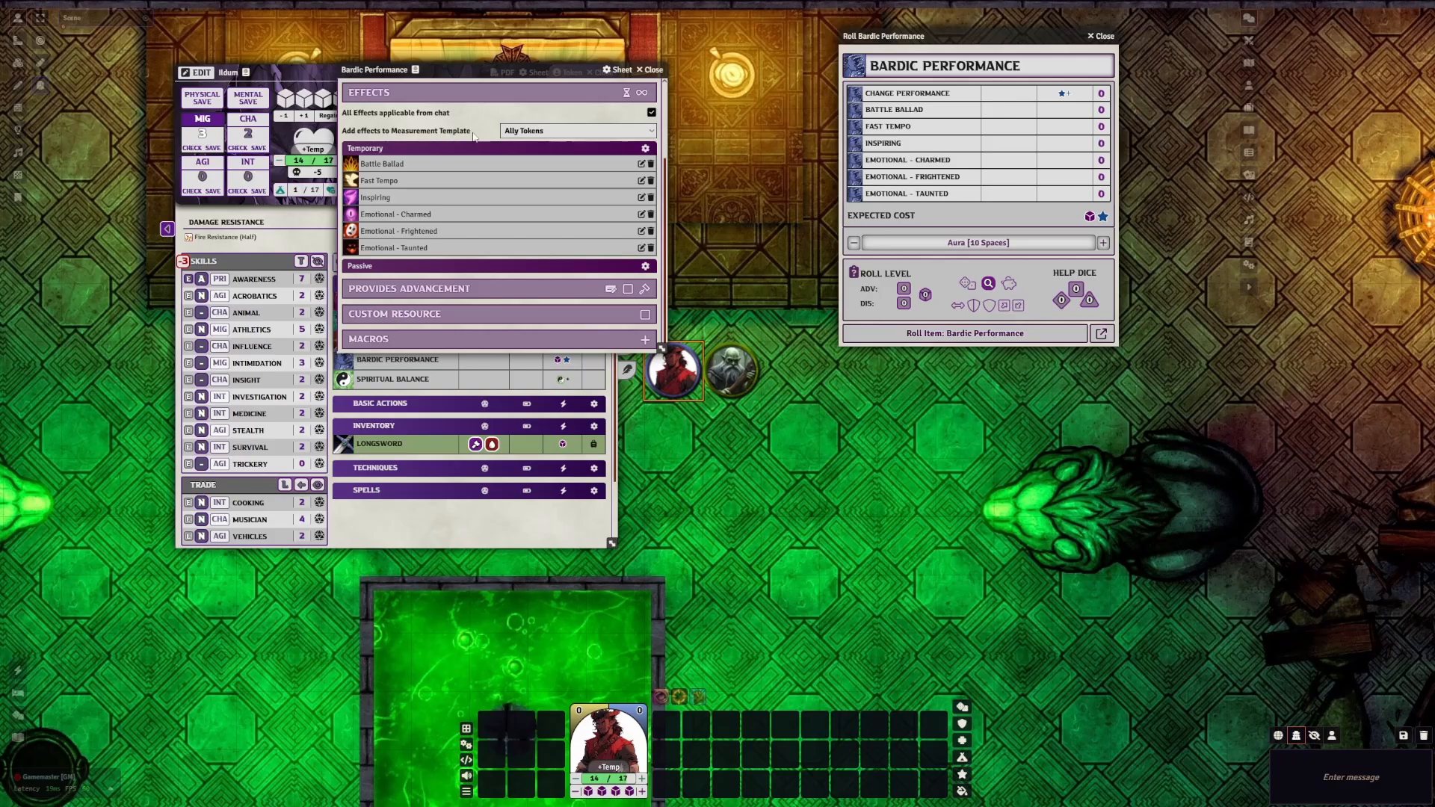
pyautogui.click(525, 132)
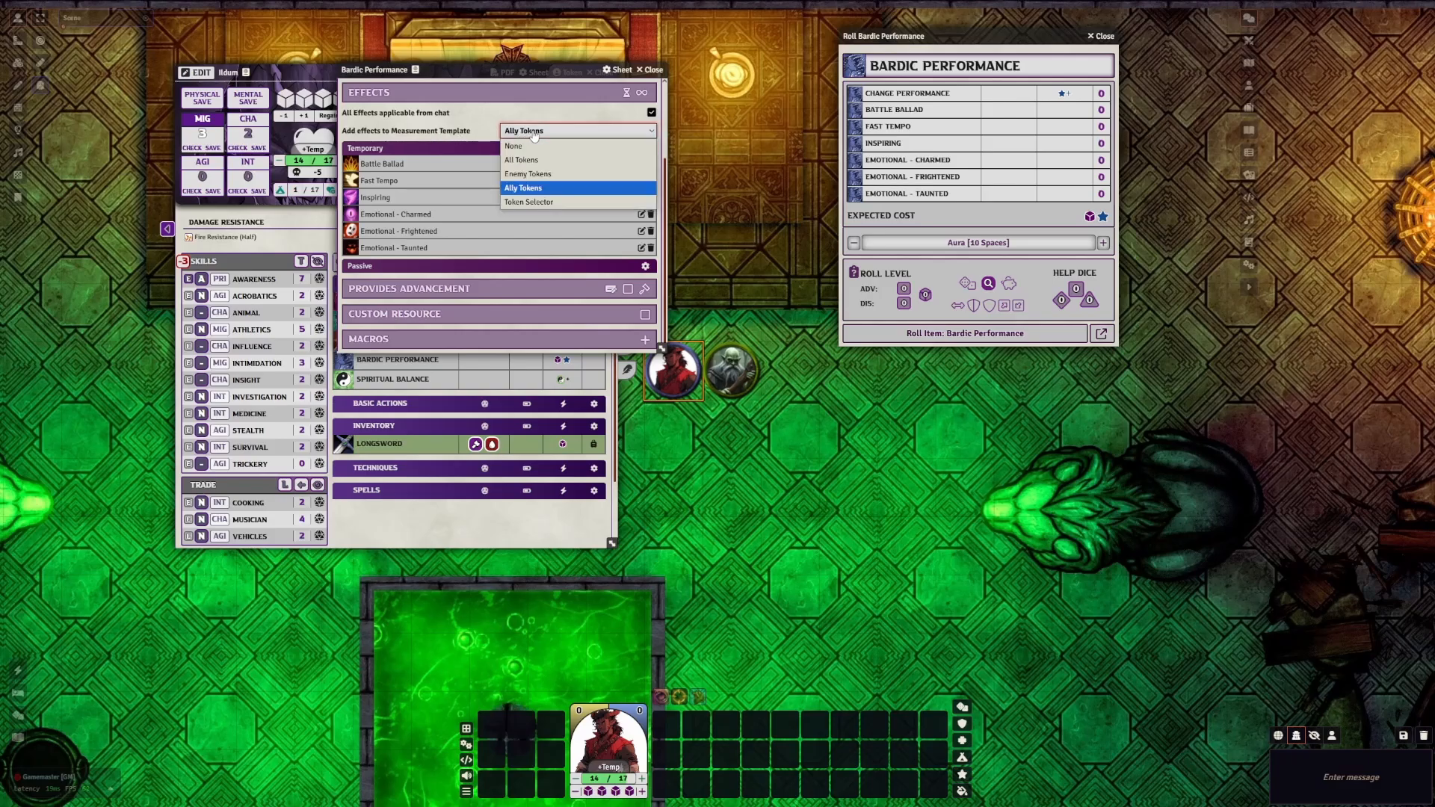
pyautogui.click(522, 132)
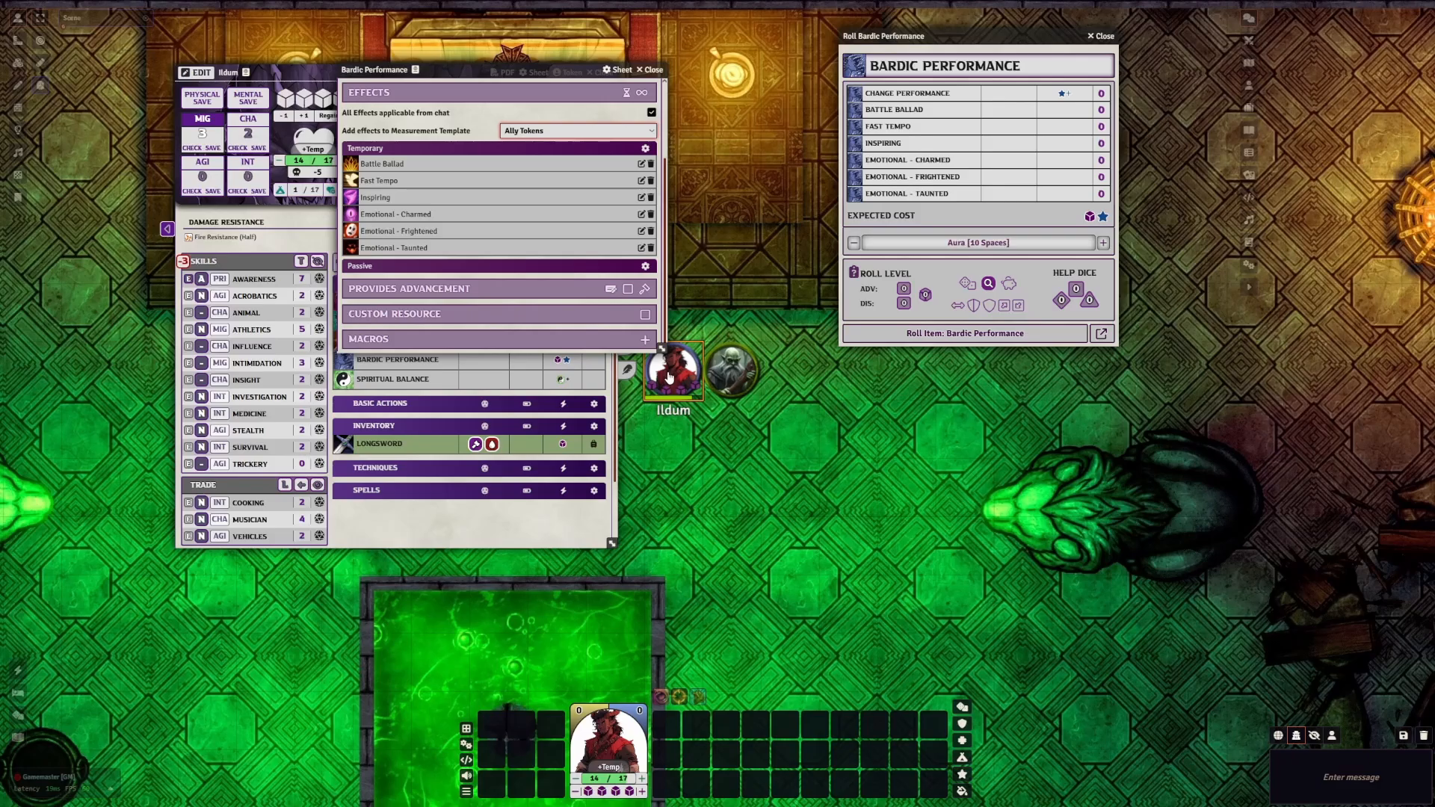
# Apply the 10-space Bardic Performance aura to the bard's token and move that token across the map to the rubble
pyautogui.click(953, 247)
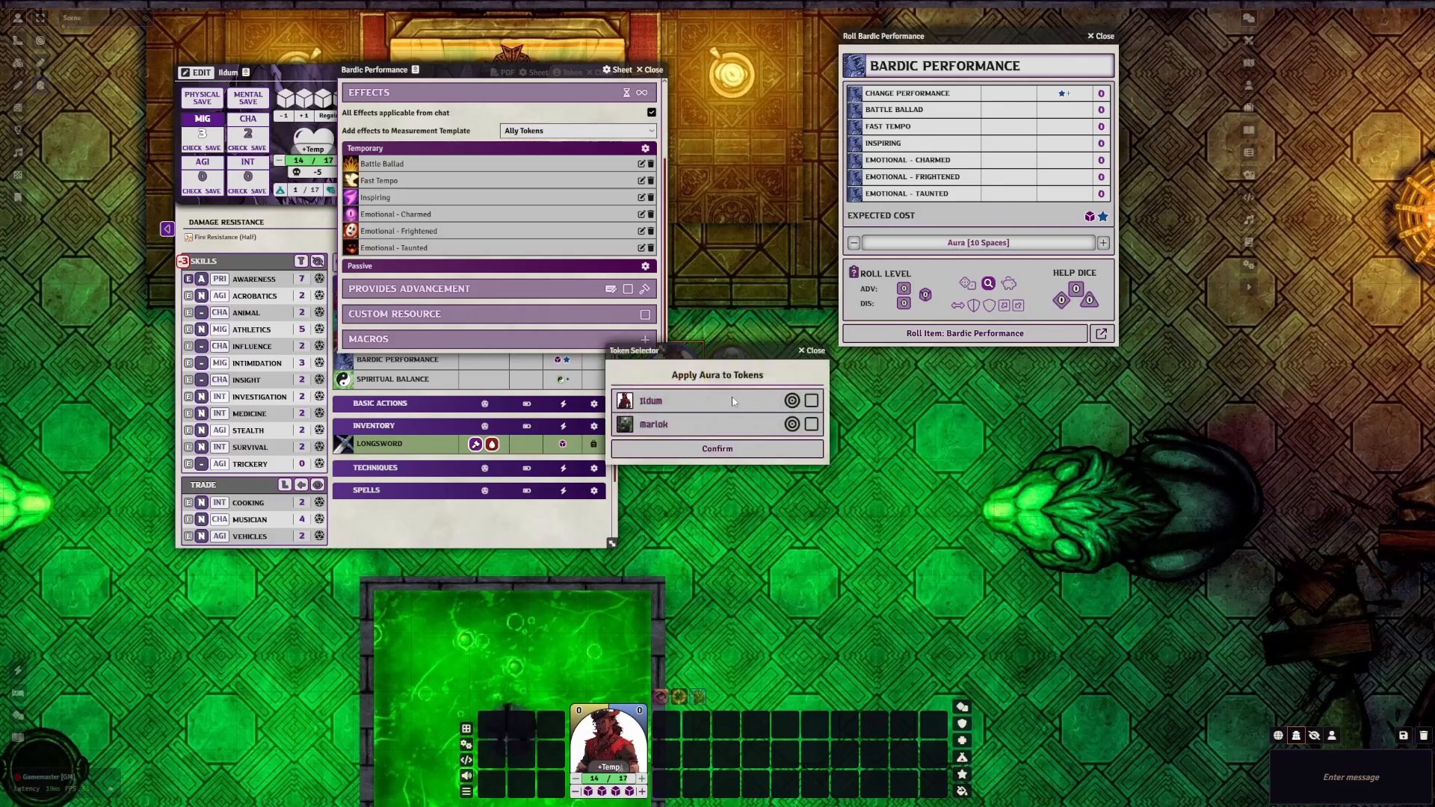
pyautogui.click(812, 402)
pyautogui.click(751, 450)
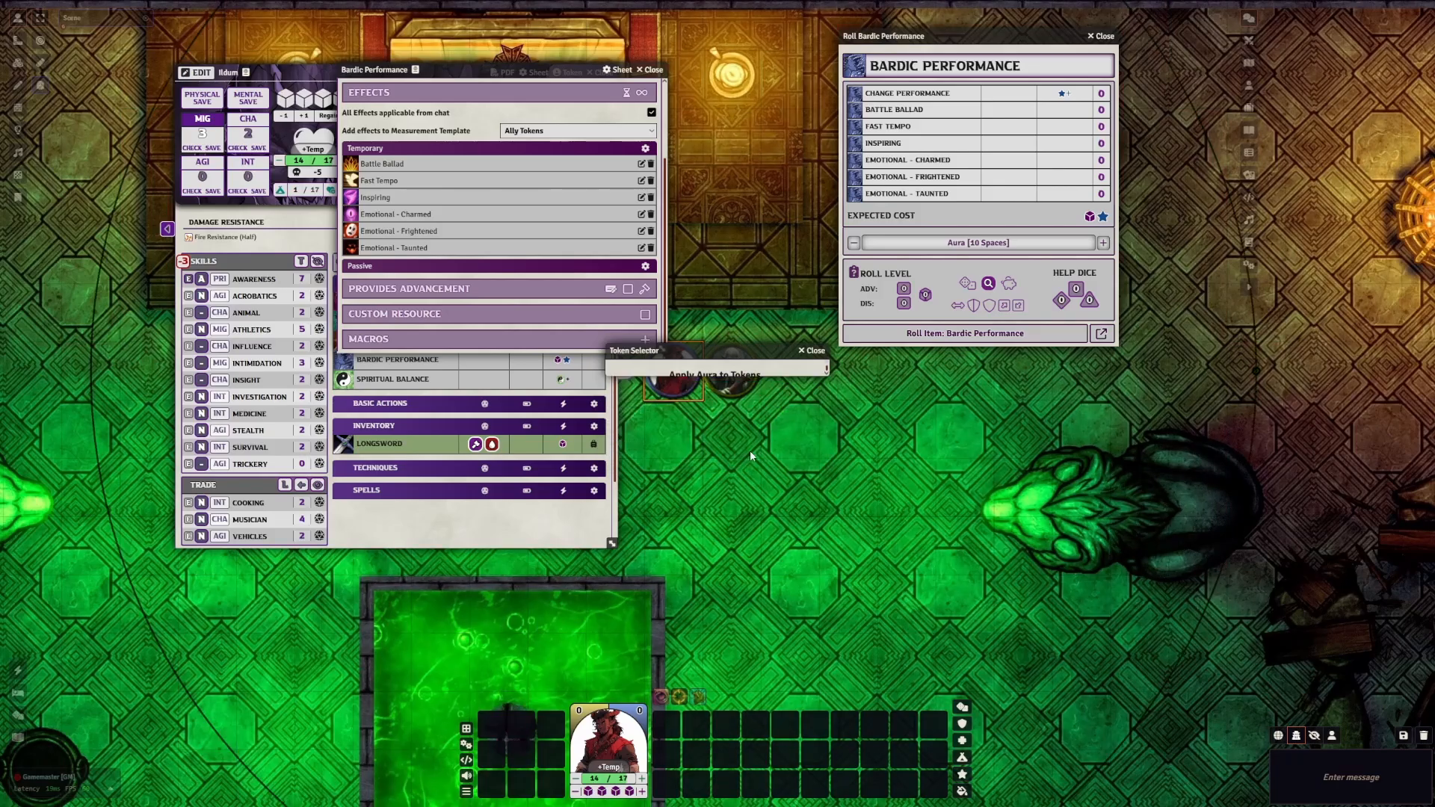
pyautogui.moveTo(527, 71); pyautogui.dragTo(254, 60)
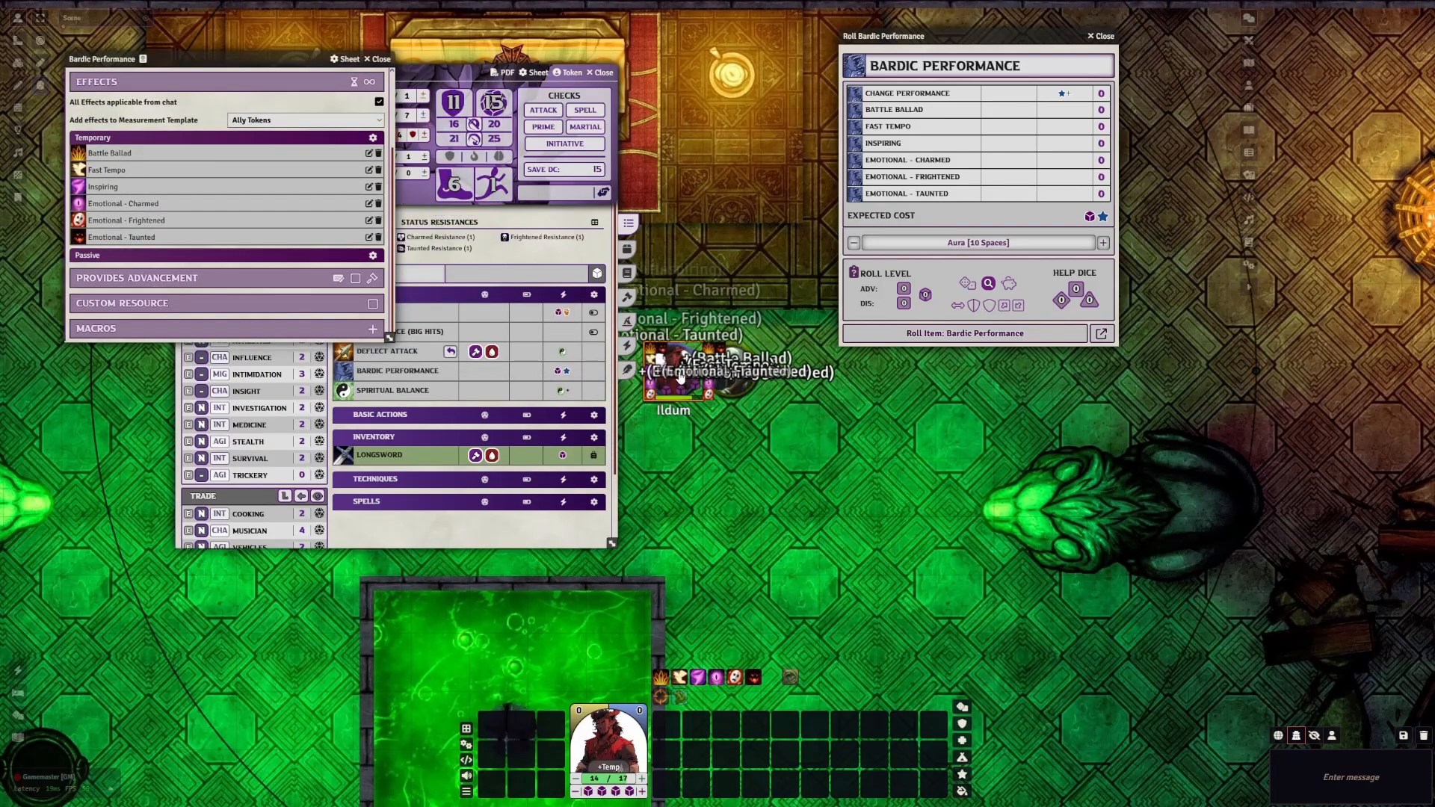
pyautogui.moveTo(675, 371); pyautogui.dragTo(1351, 538)
pyautogui.scroll(-3, 694, 284)
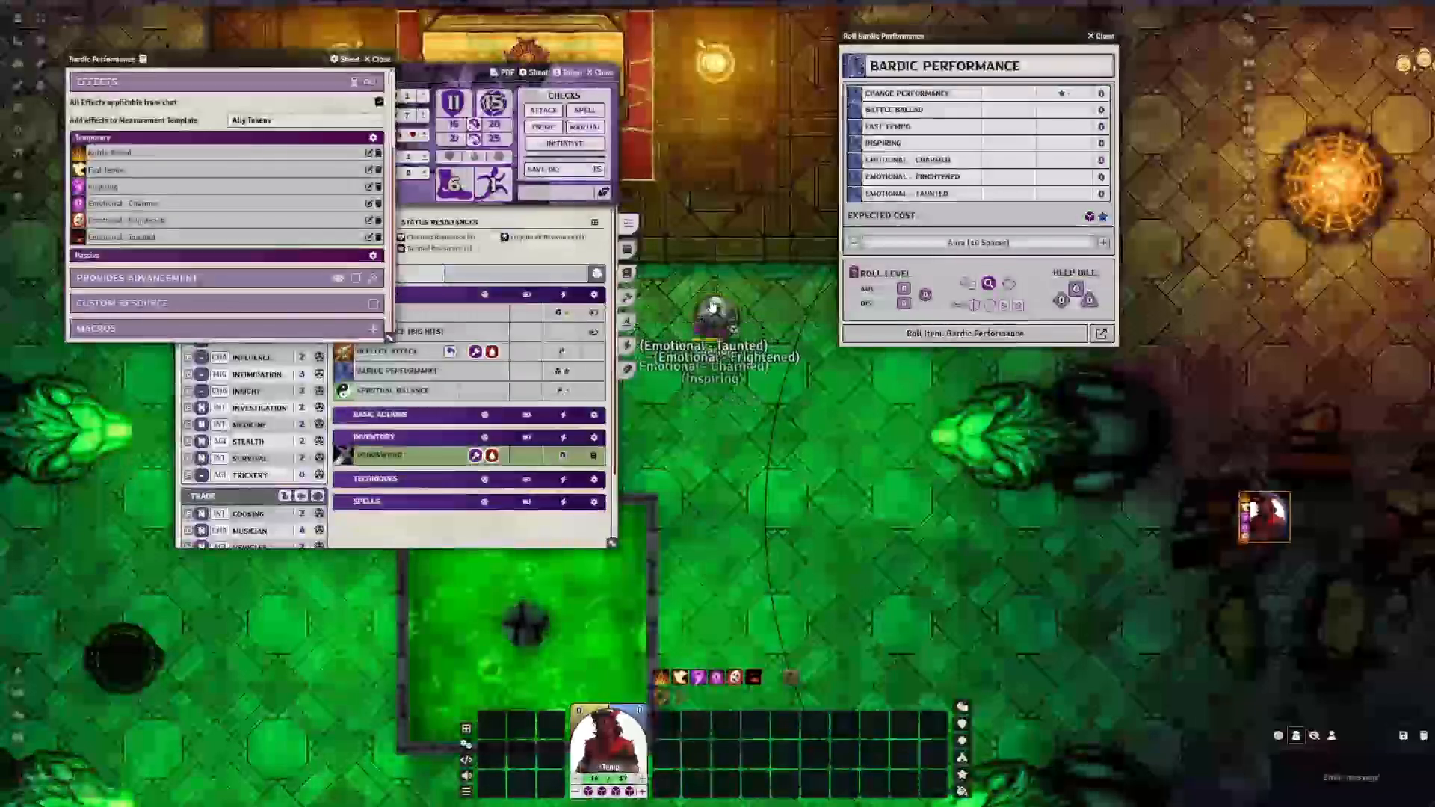
# Remove the Bardic Performance aura from the bard's token and move the token back near the other token
pyautogui.rightClick(1266, 516)
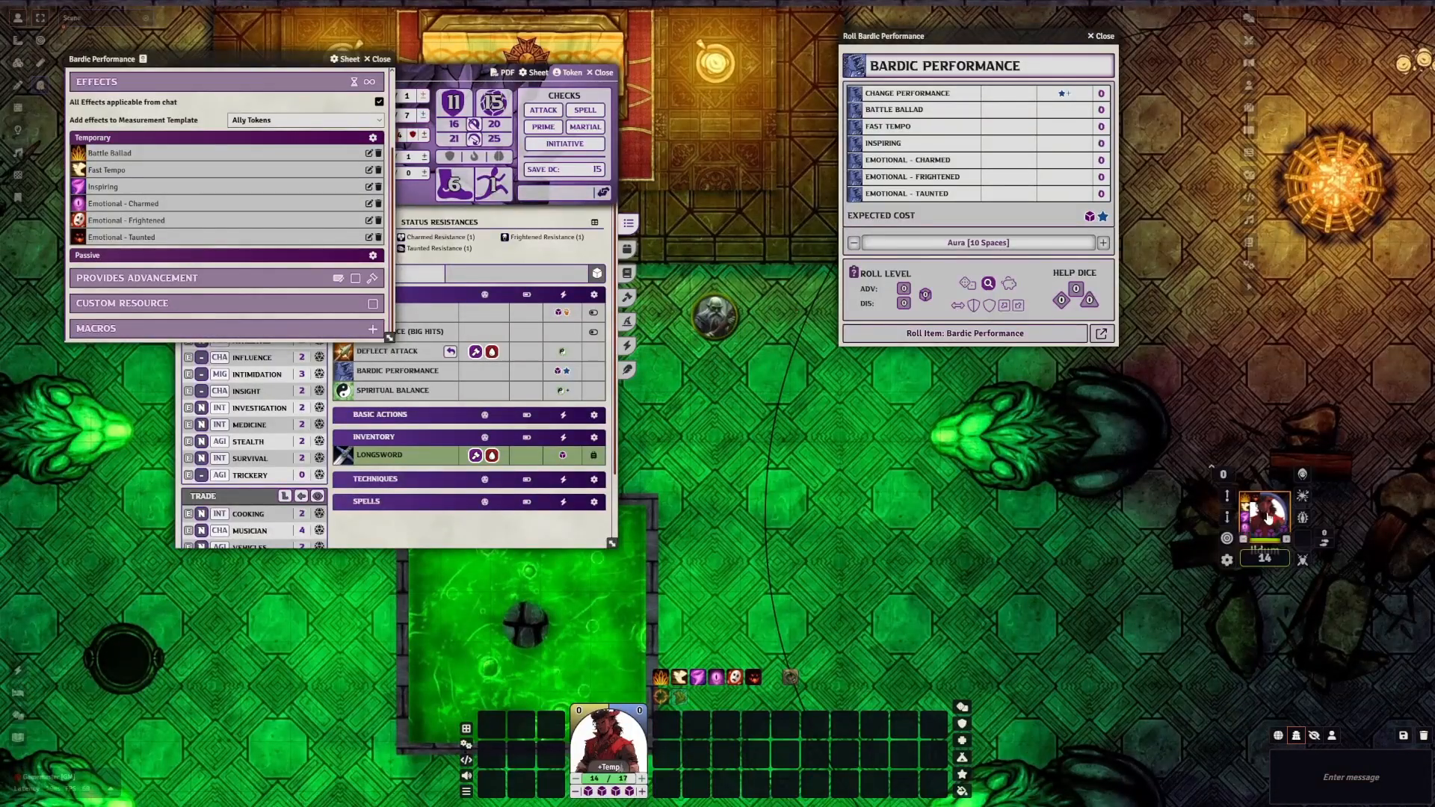
pyautogui.moveTo(1269, 513); pyautogui.dragTo(1024, 378)
pyautogui.rightClick(1024, 379)
pyautogui.click(1059, 382)
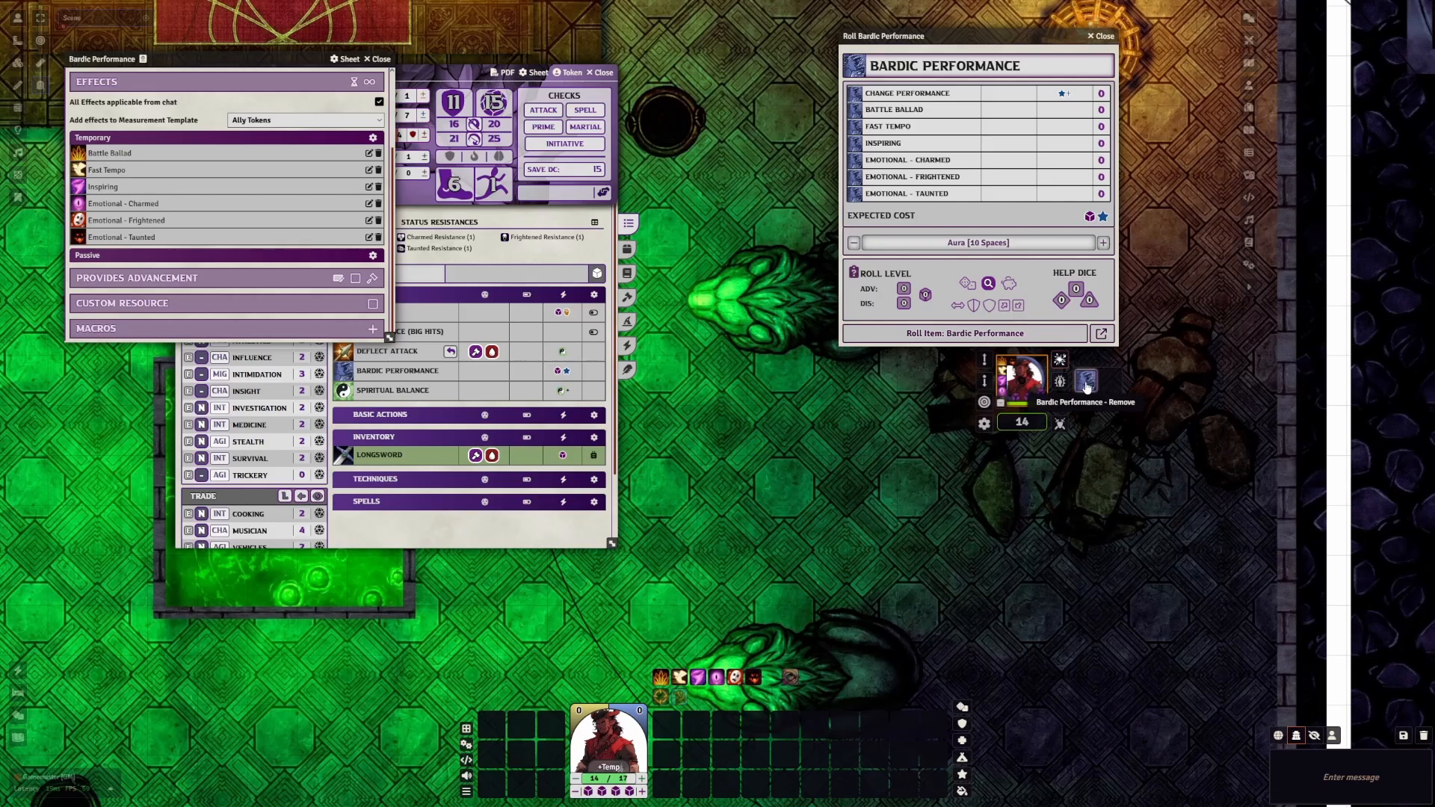
pyautogui.click(1087, 384)
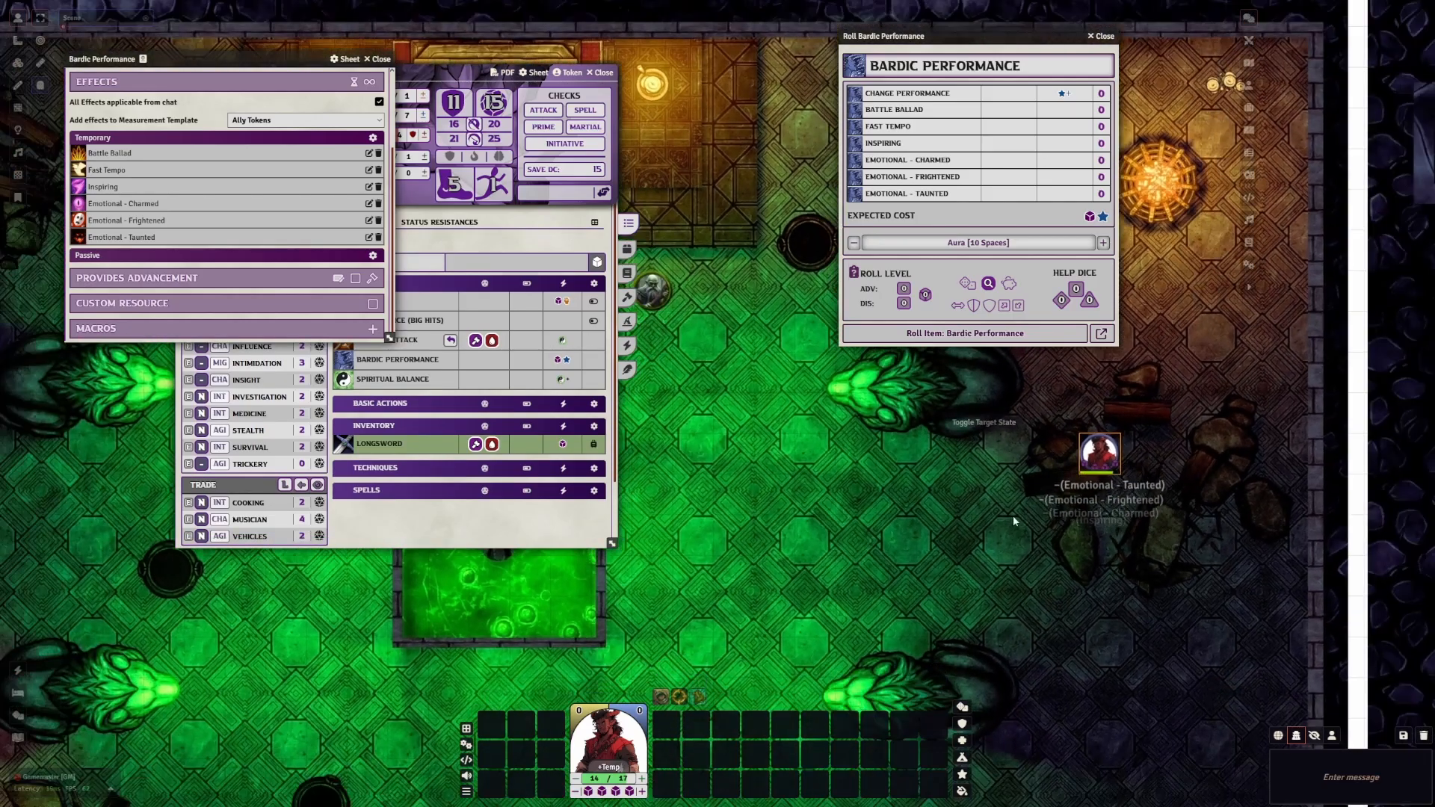
pyautogui.moveTo(1100, 453); pyautogui.dragTo(693, 331)
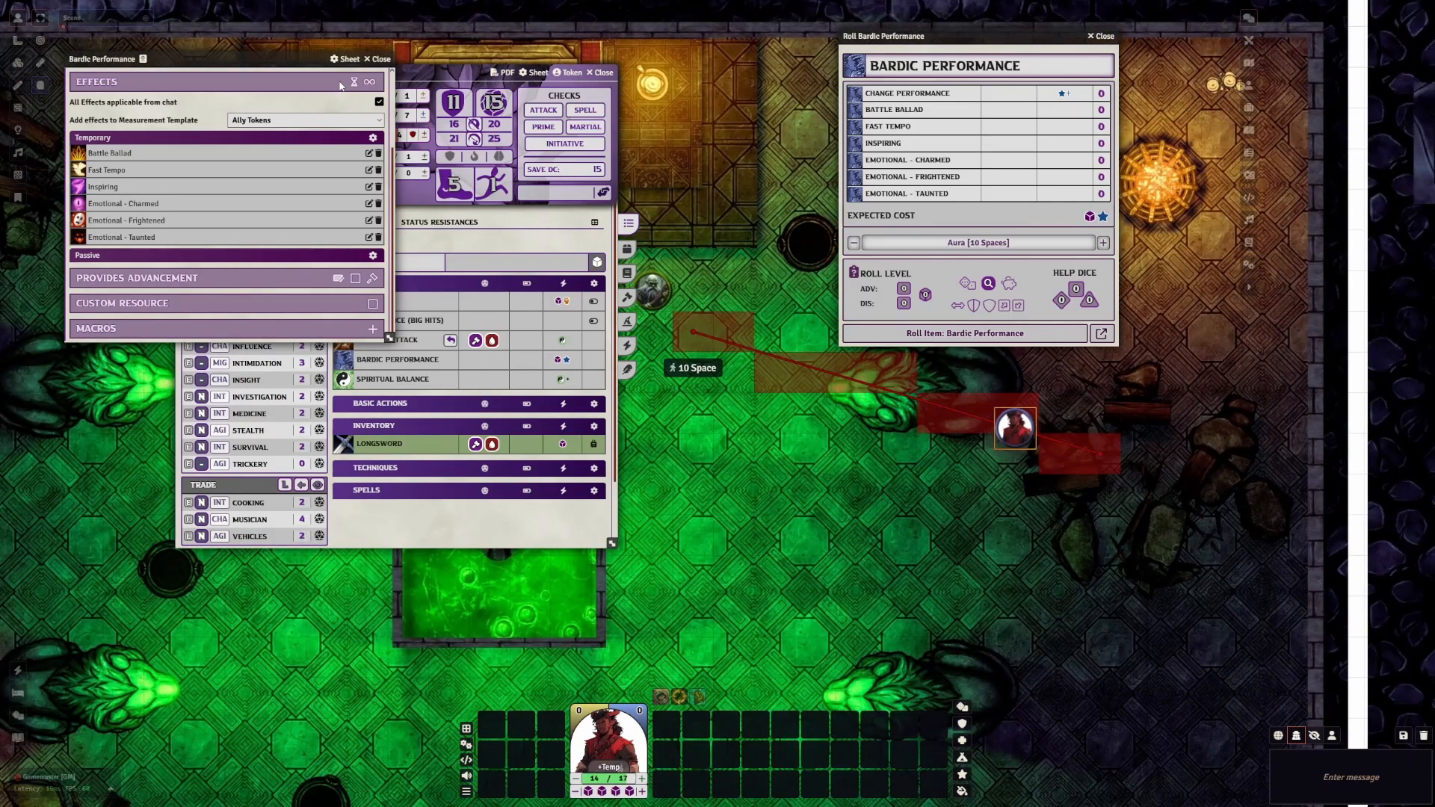
# Examine the Battle Ballad effect's configuration in Bardic Performance, including its linked enhancement, and close the effect
pyautogui.click(377, 59)
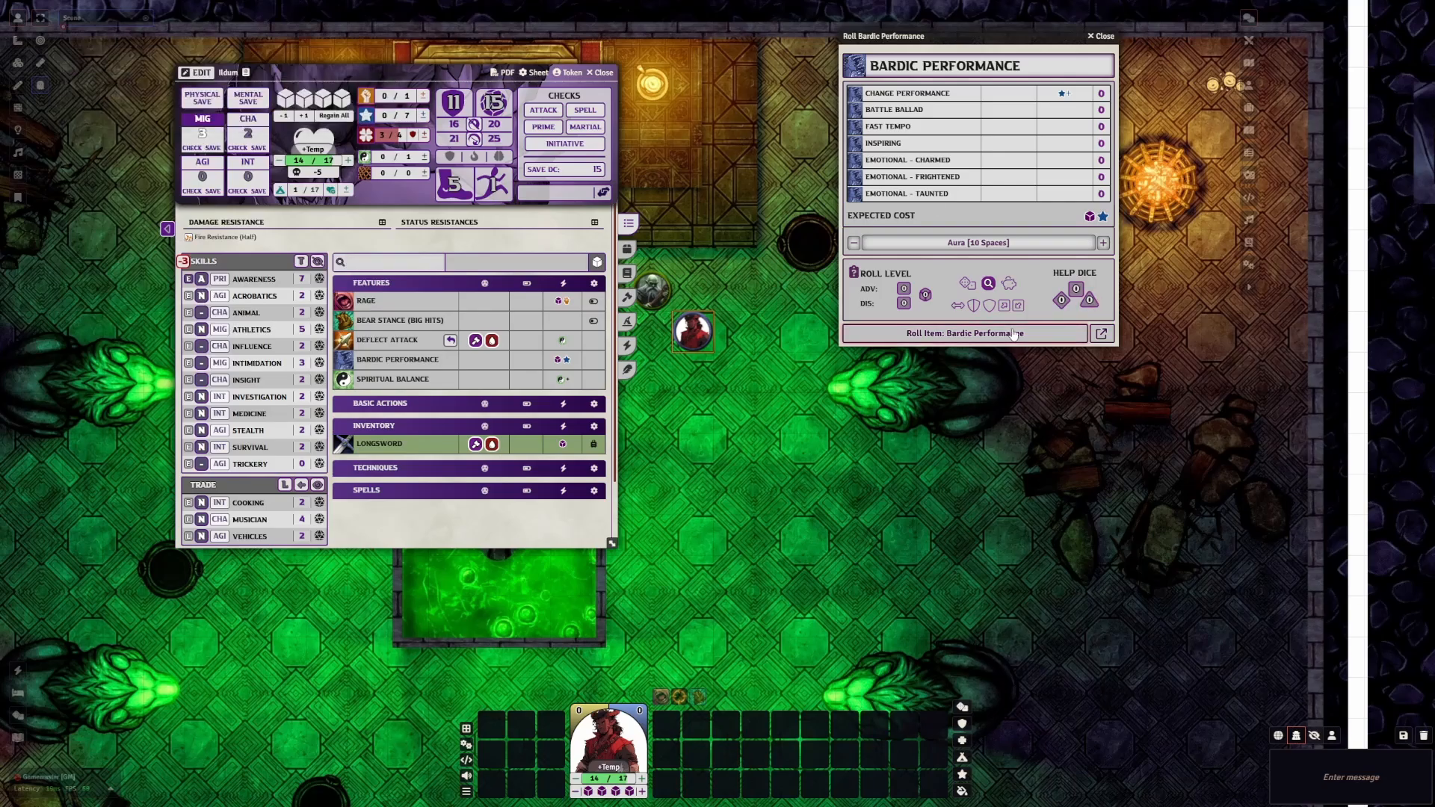
pyautogui.moveTo(344, 337)
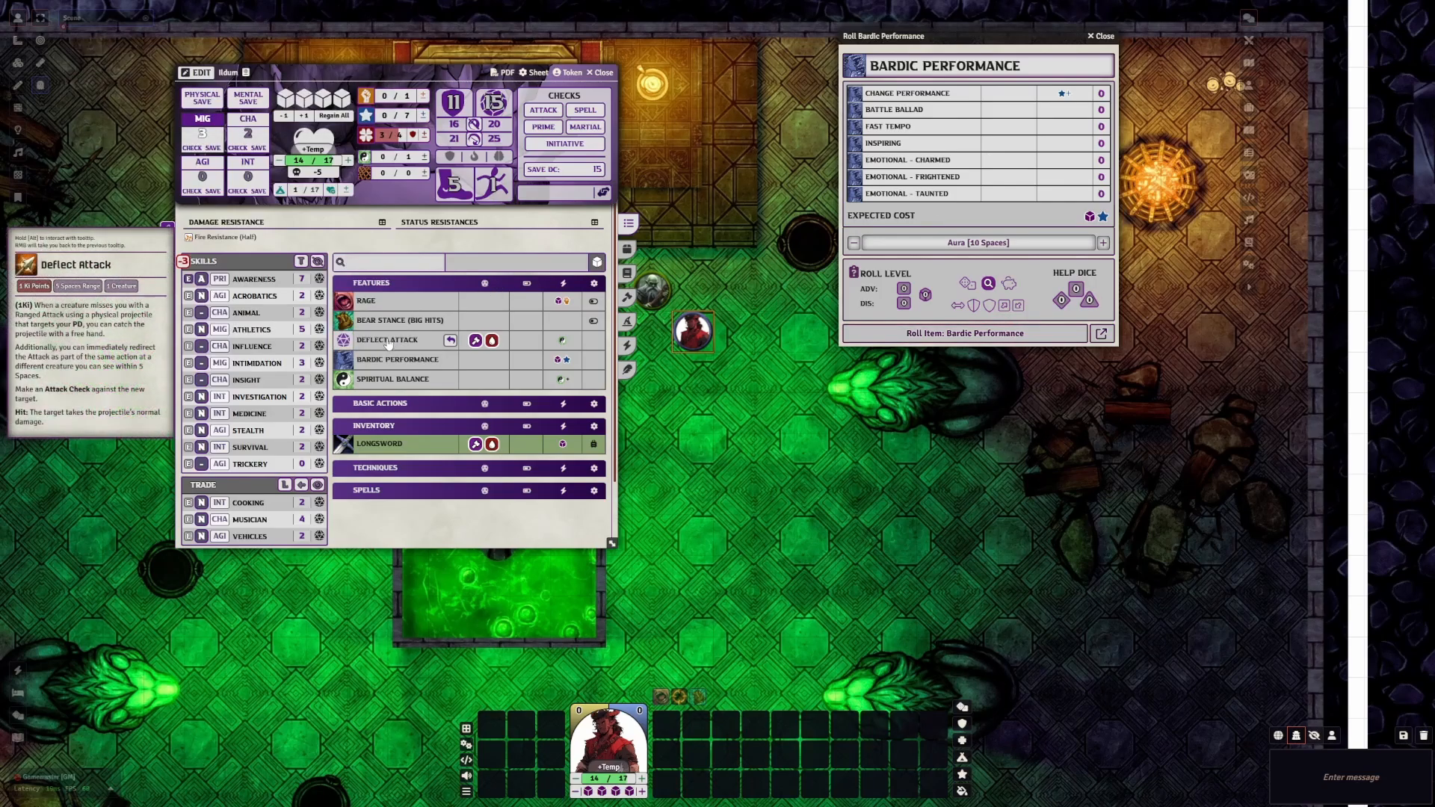
pyautogui.click(389, 359)
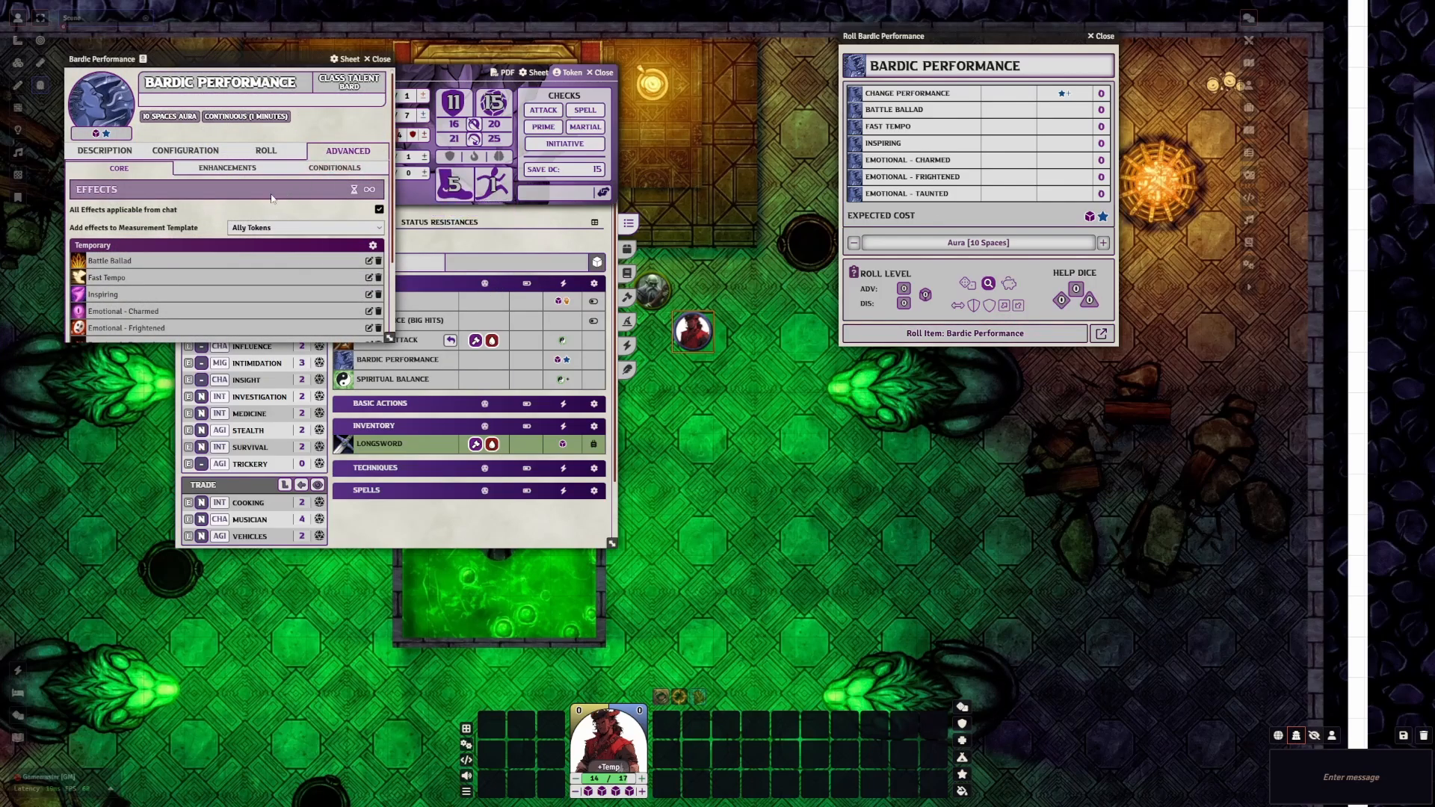
pyautogui.click(368, 261)
pyautogui.click(672, 306)
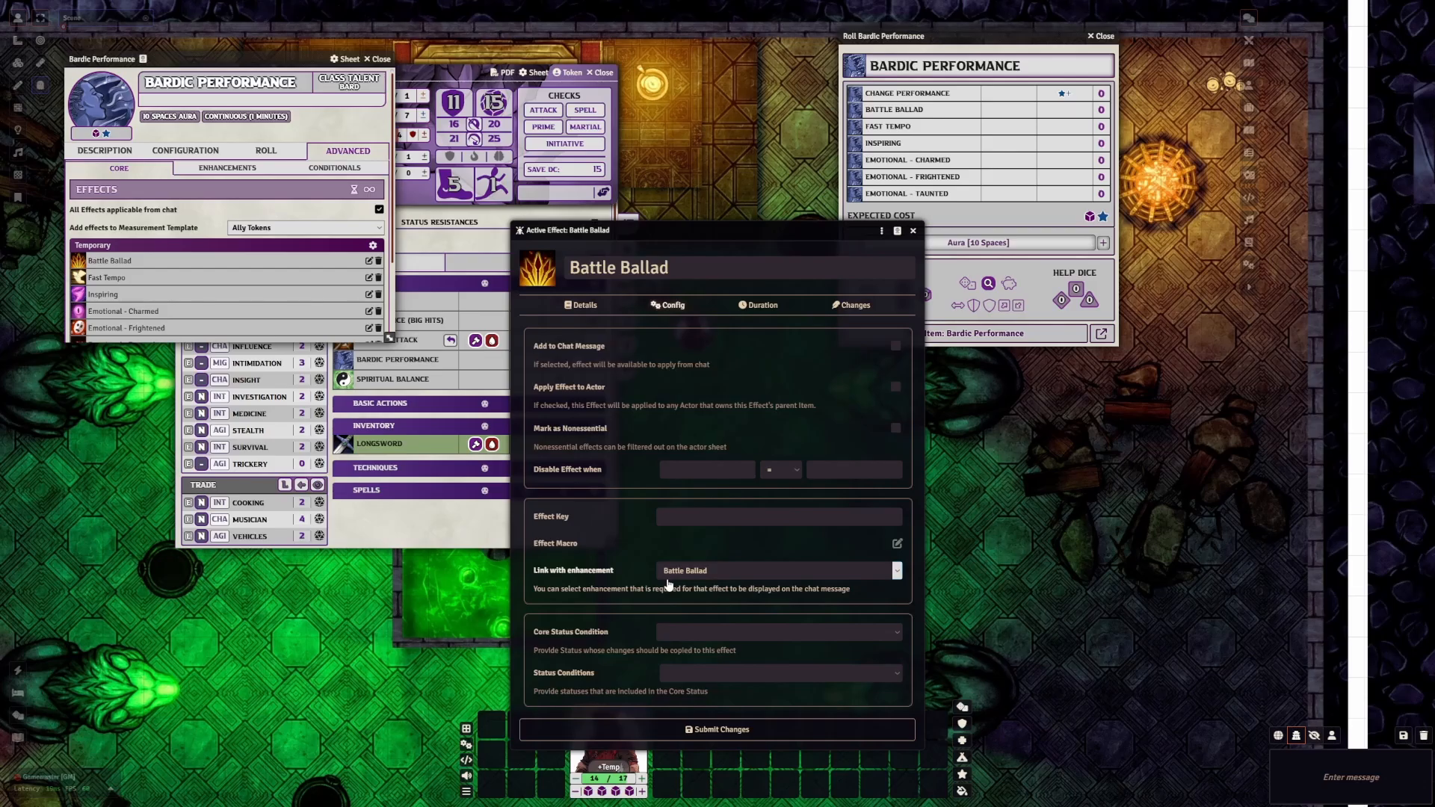
pyautogui.moveTo(675, 232); pyautogui.dragTo(565, 26)
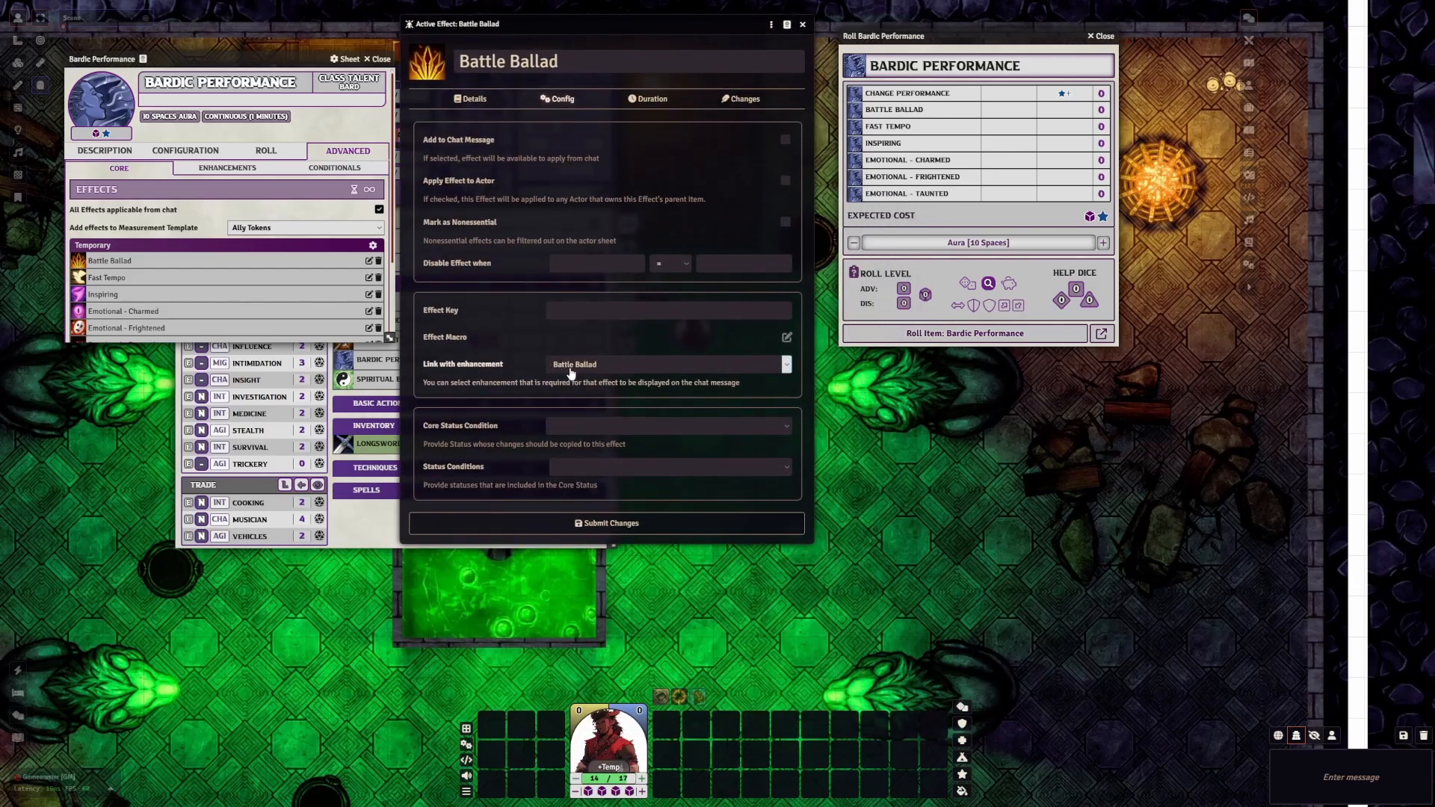
pyautogui.click(570, 370)
pyautogui.click(570, 370)
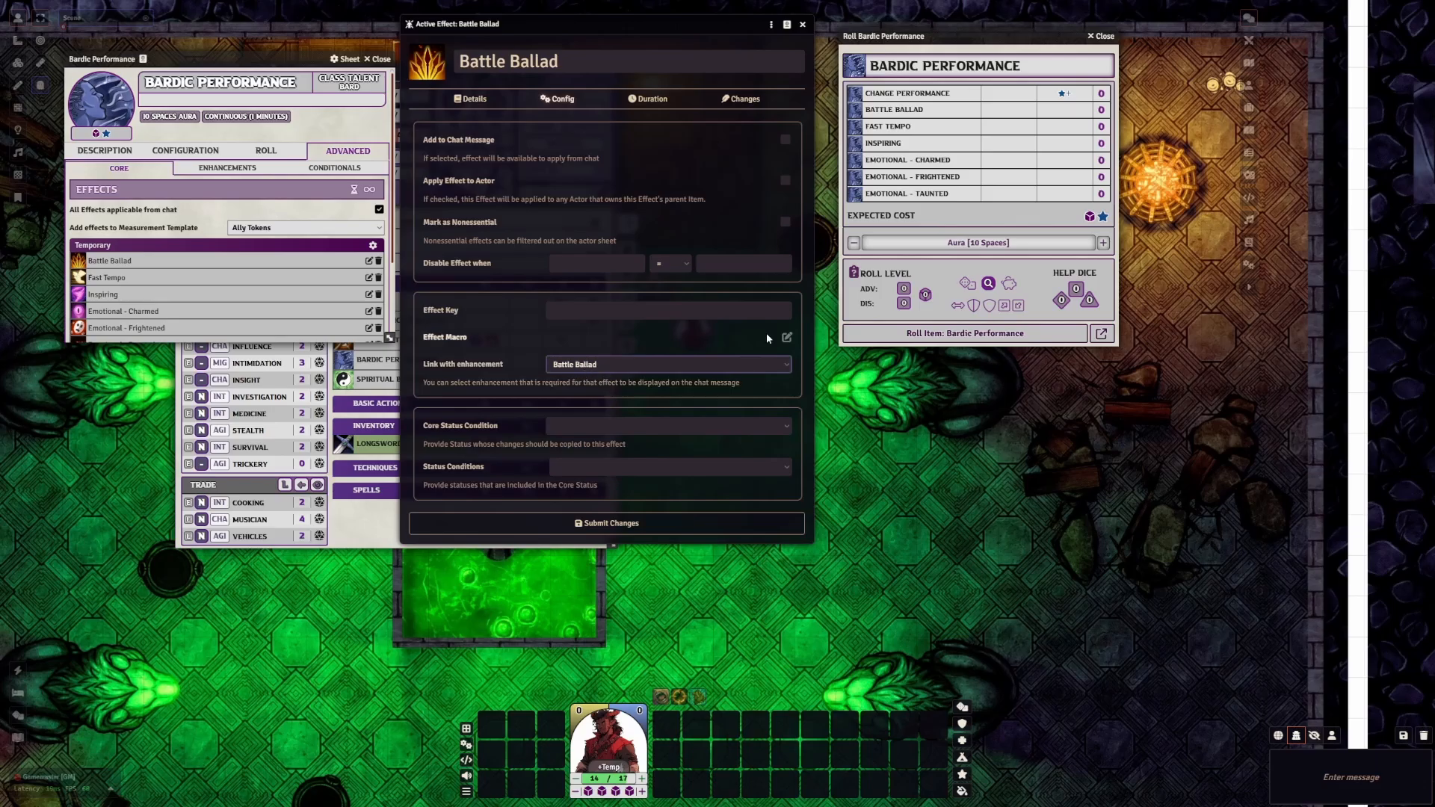
pyautogui.click(1101, 110)
pyautogui.click(803, 24)
# Try to roll Bardic Performance, move the character sheet aside, and raise the character's MP to 2
pyautogui.click(988, 334)
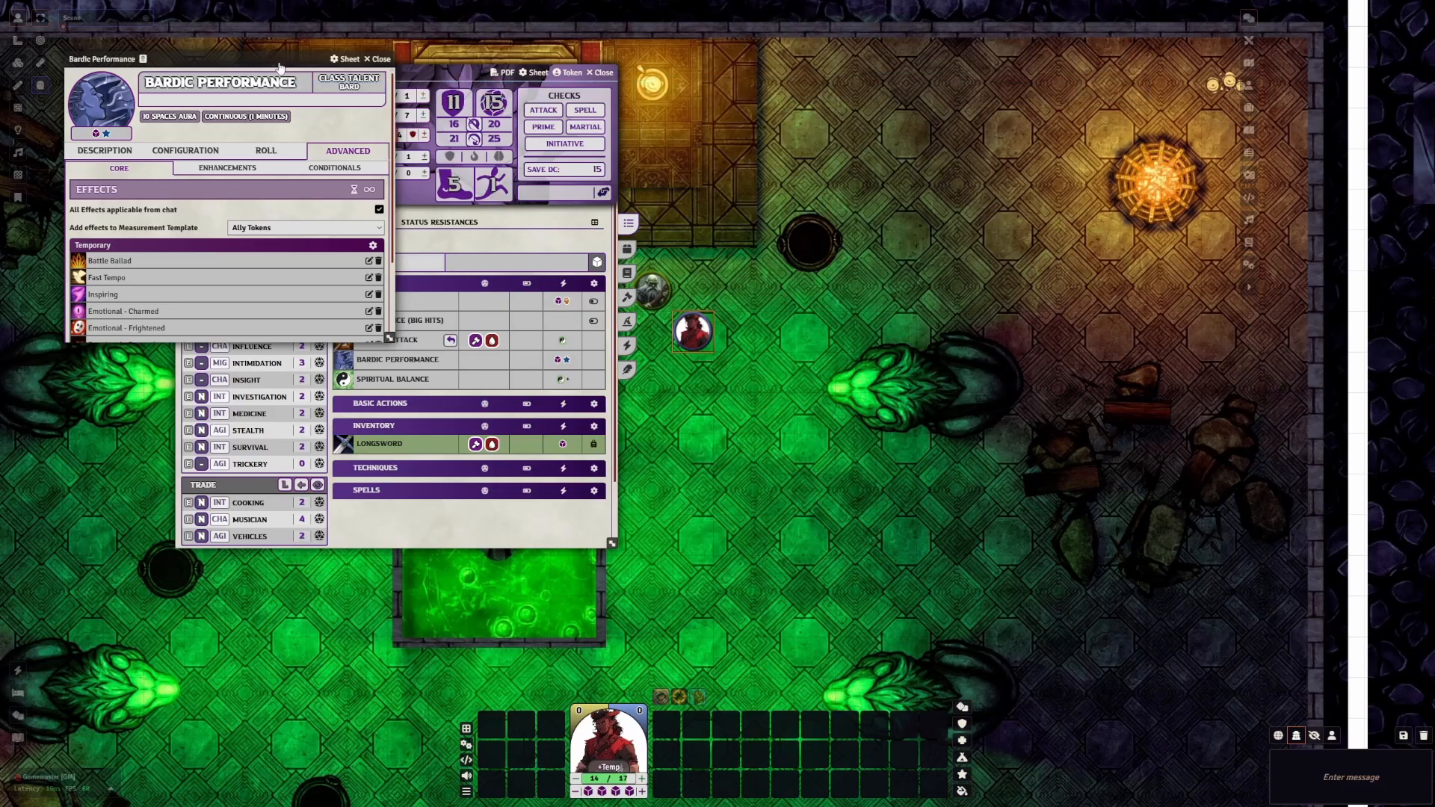
pyautogui.moveTo(419, 74); pyautogui.dragTo(658, 82)
pyautogui.doubleClick(659, 124)
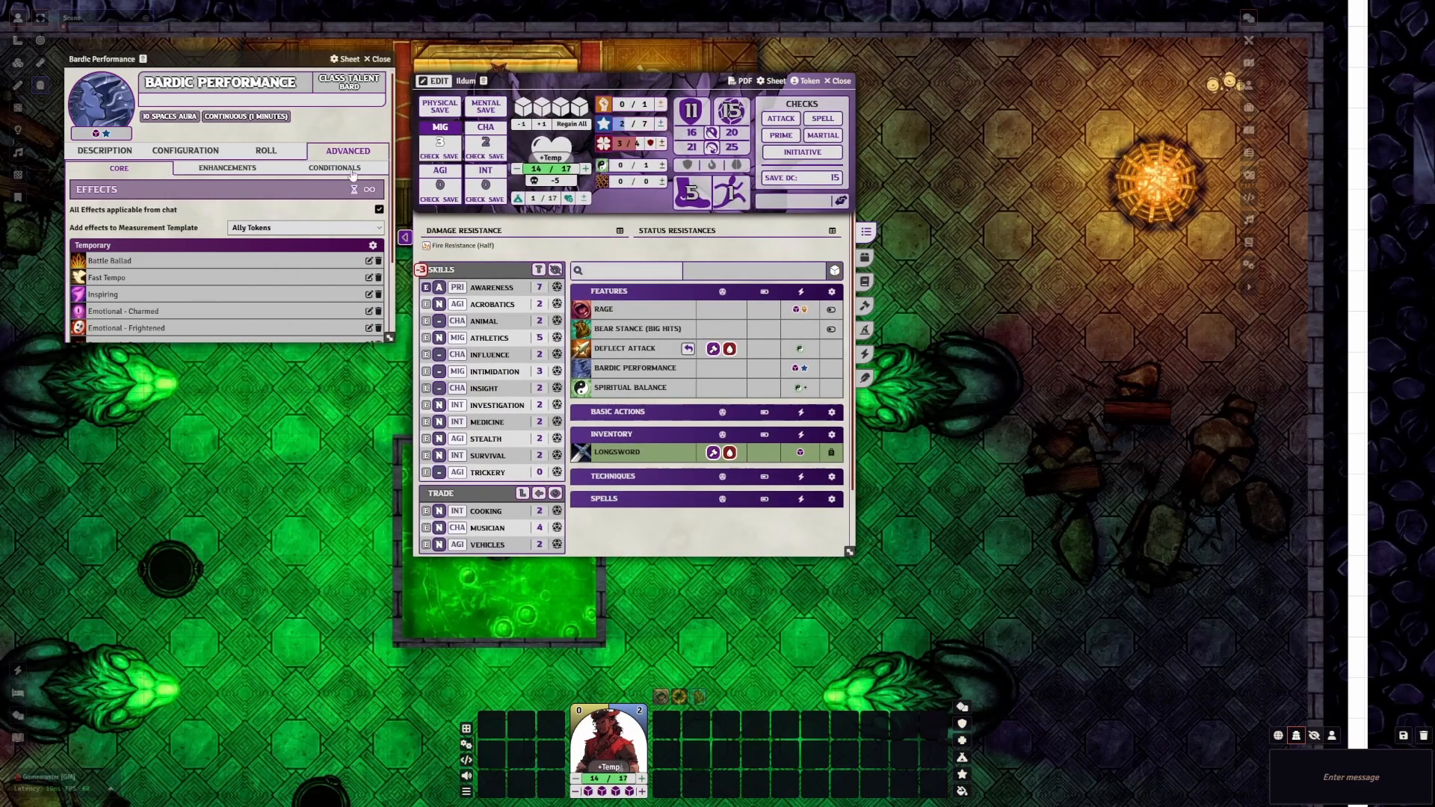
# Close the Bardic Performance sheet, reopen the item's roll dialog, and set the Battle Ballad enhancement to 1
pyautogui.click(367, 59)
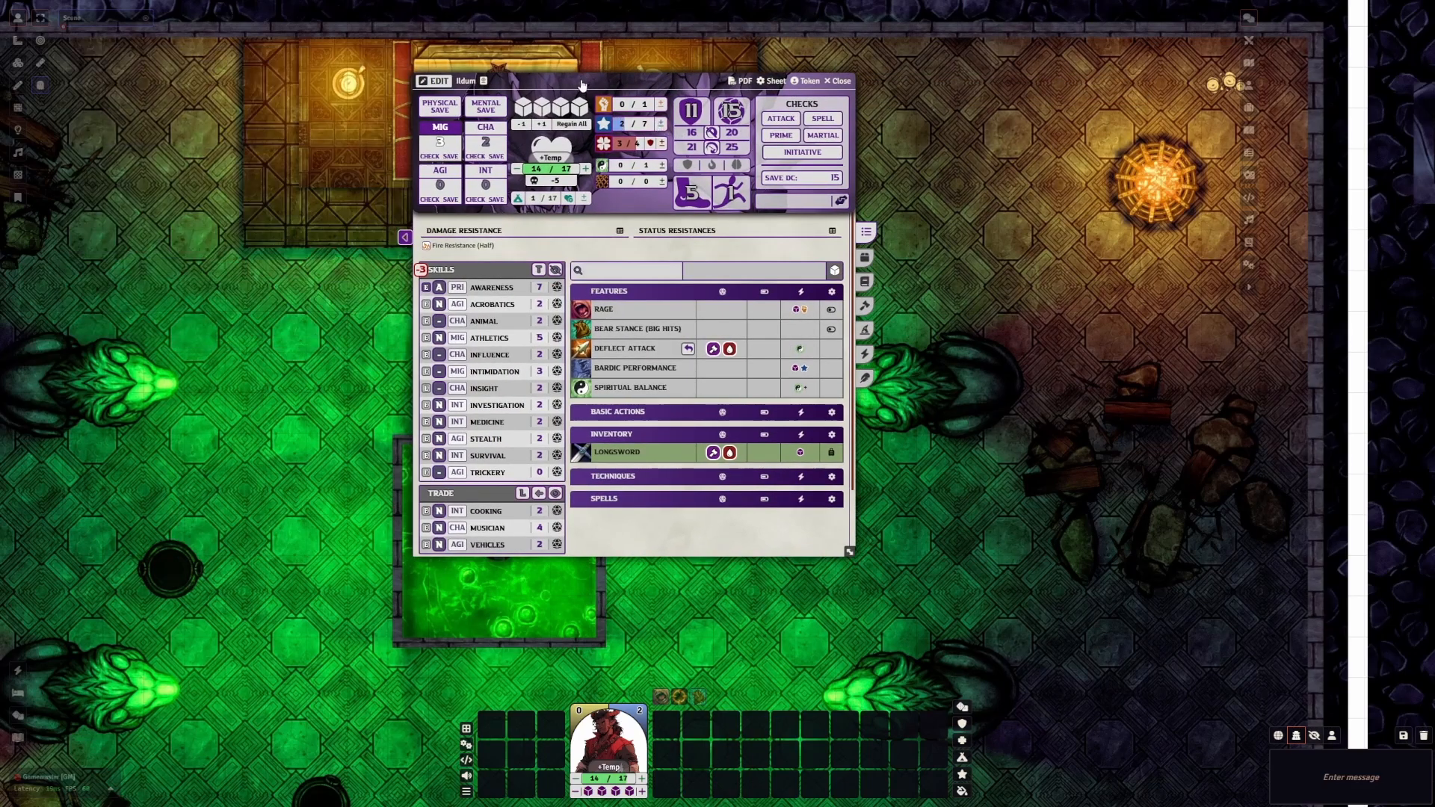
pyautogui.moveTo(568, 80); pyautogui.dragTo(312, 77)
pyautogui.click(387, 369)
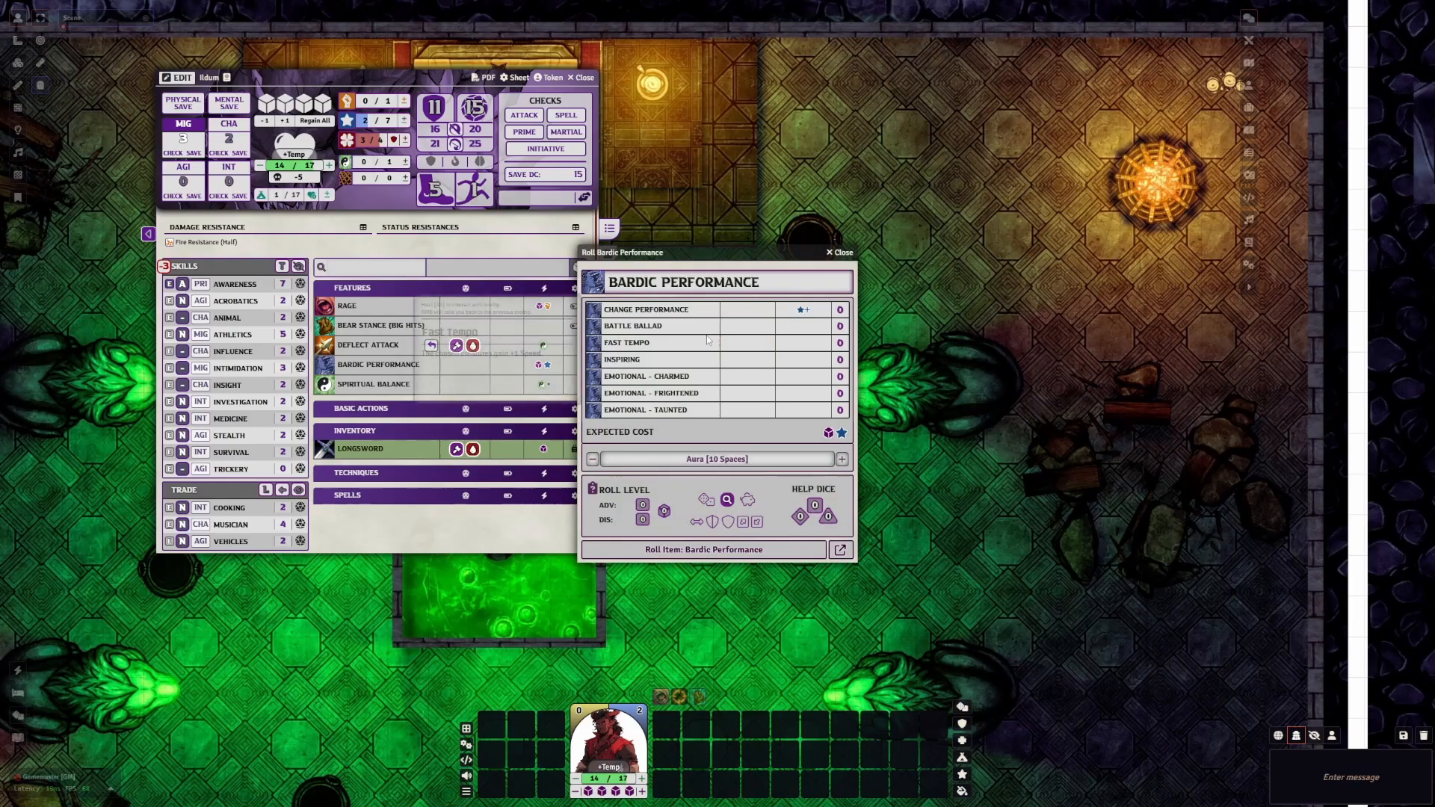
pyautogui.moveTo(677, 334)
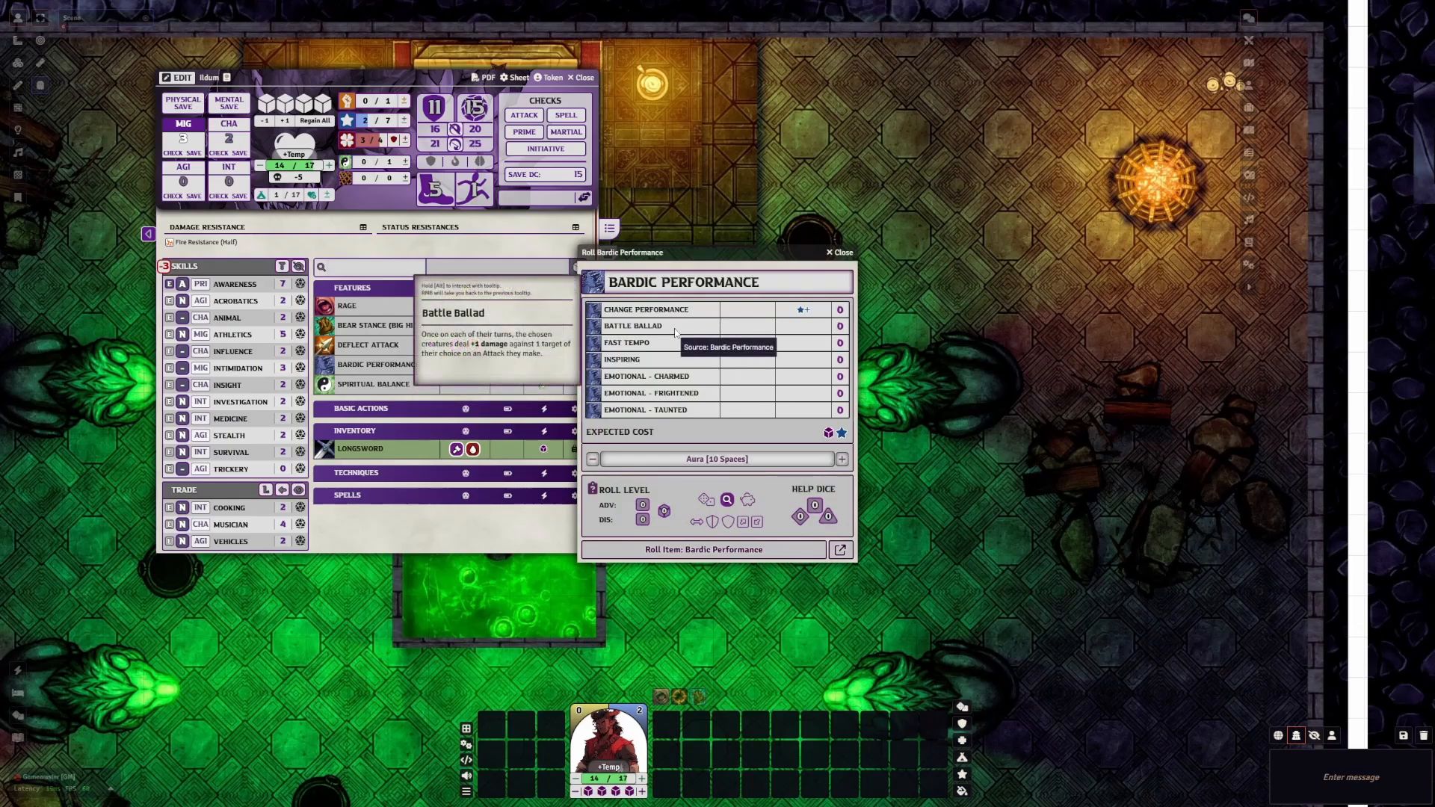
pyautogui.click(676, 334)
pyautogui.moveTo(632, 345)
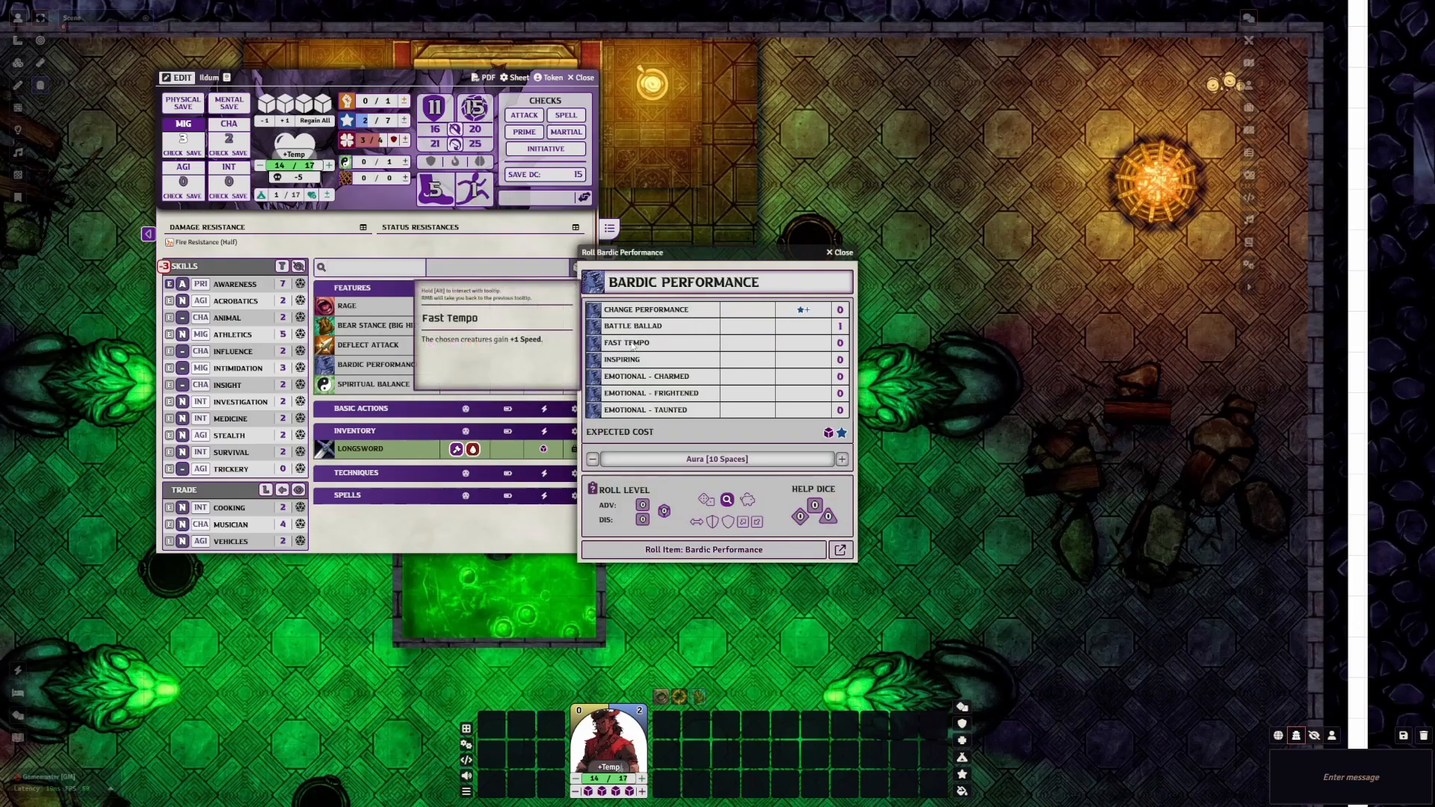
# Set the Fast Tempo enhancement to 1, roll Bardic Performance, and apply its 10-space aura to the bard's token
pyautogui.click(838, 344)
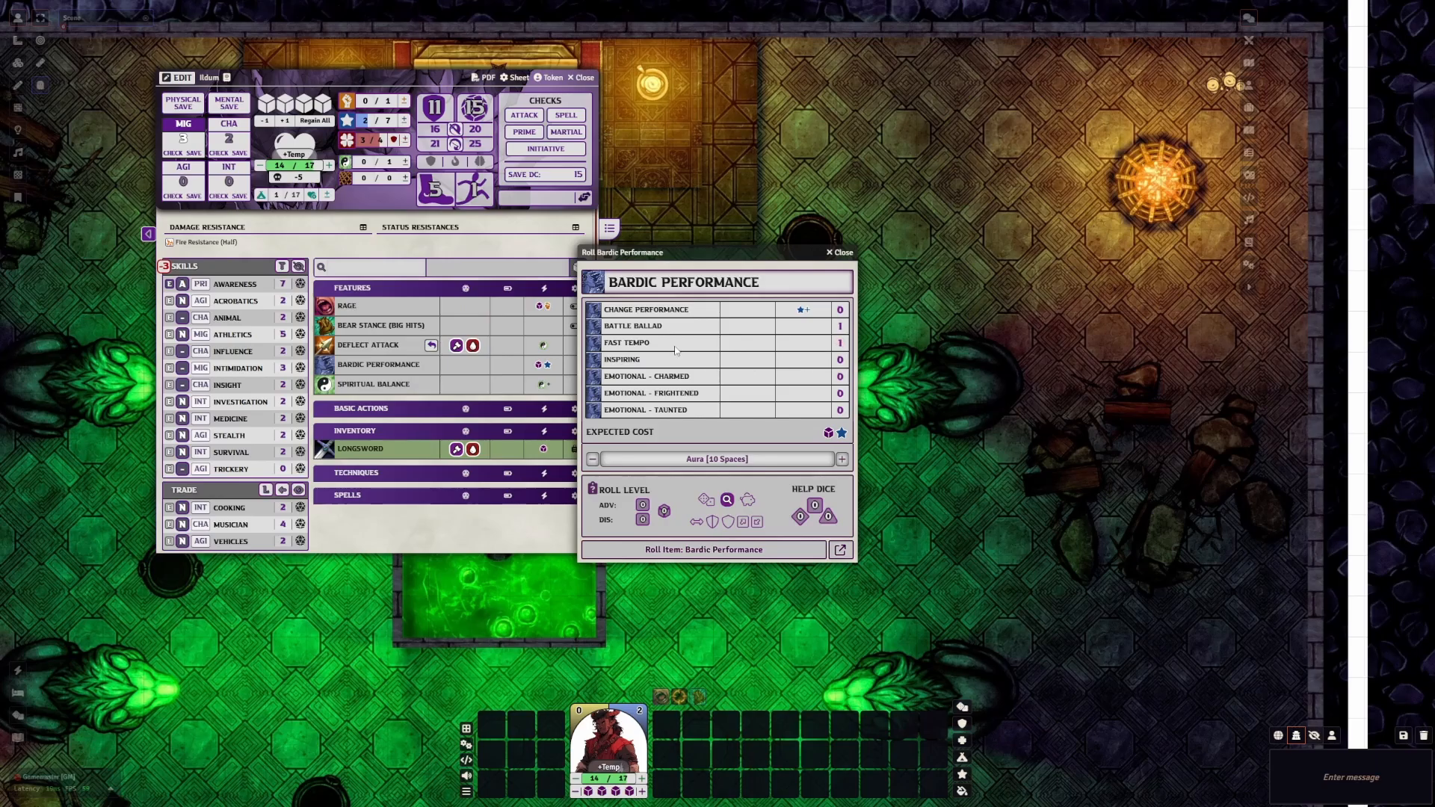
pyautogui.click(720, 550)
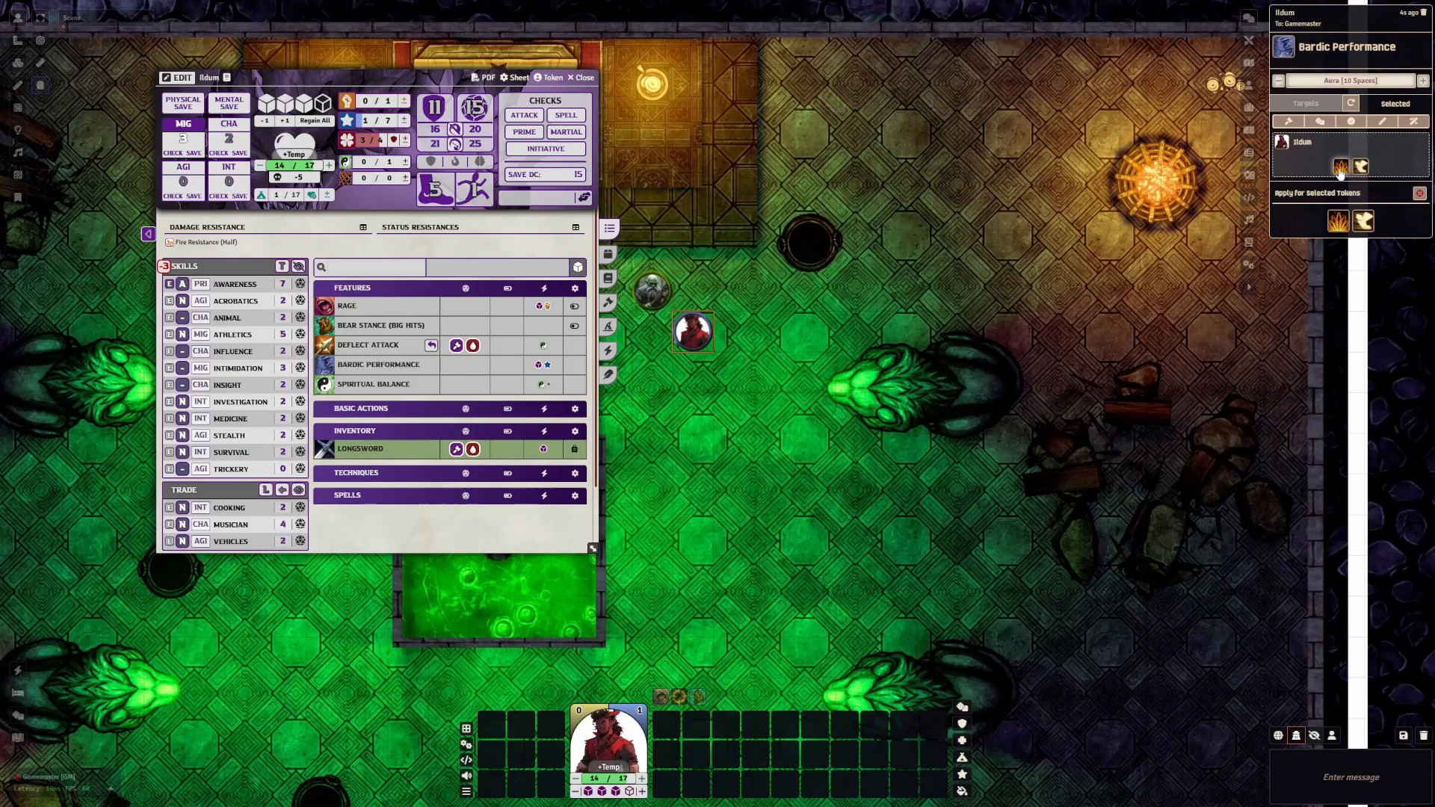
pyautogui.click(1344, 80)
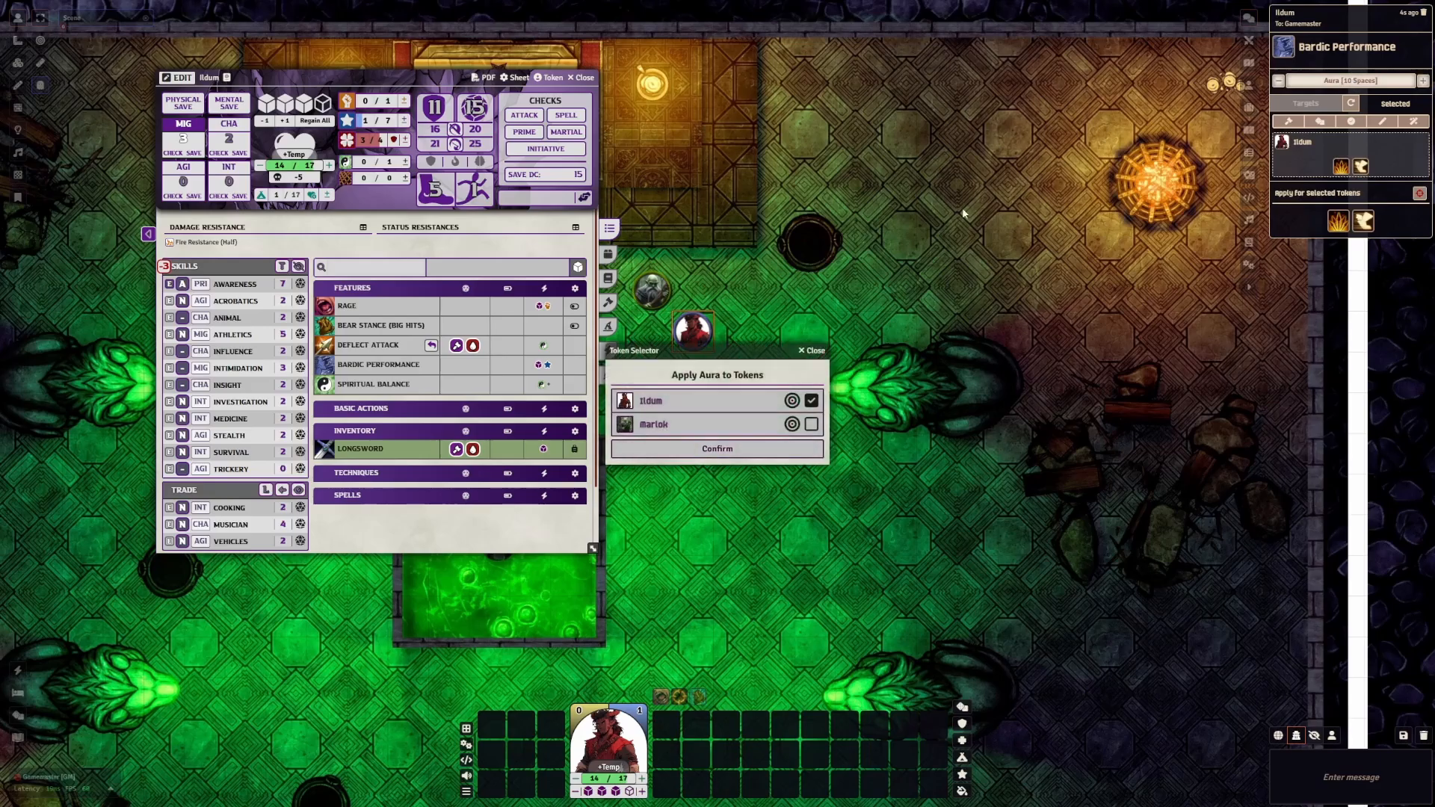
pyautogui.click(728, 448)
# Move the bard's token out of aura range of the other token and bring it back within range
pyautogui.moveTo(757, 389); pyautogui.dragTo(927, 395)
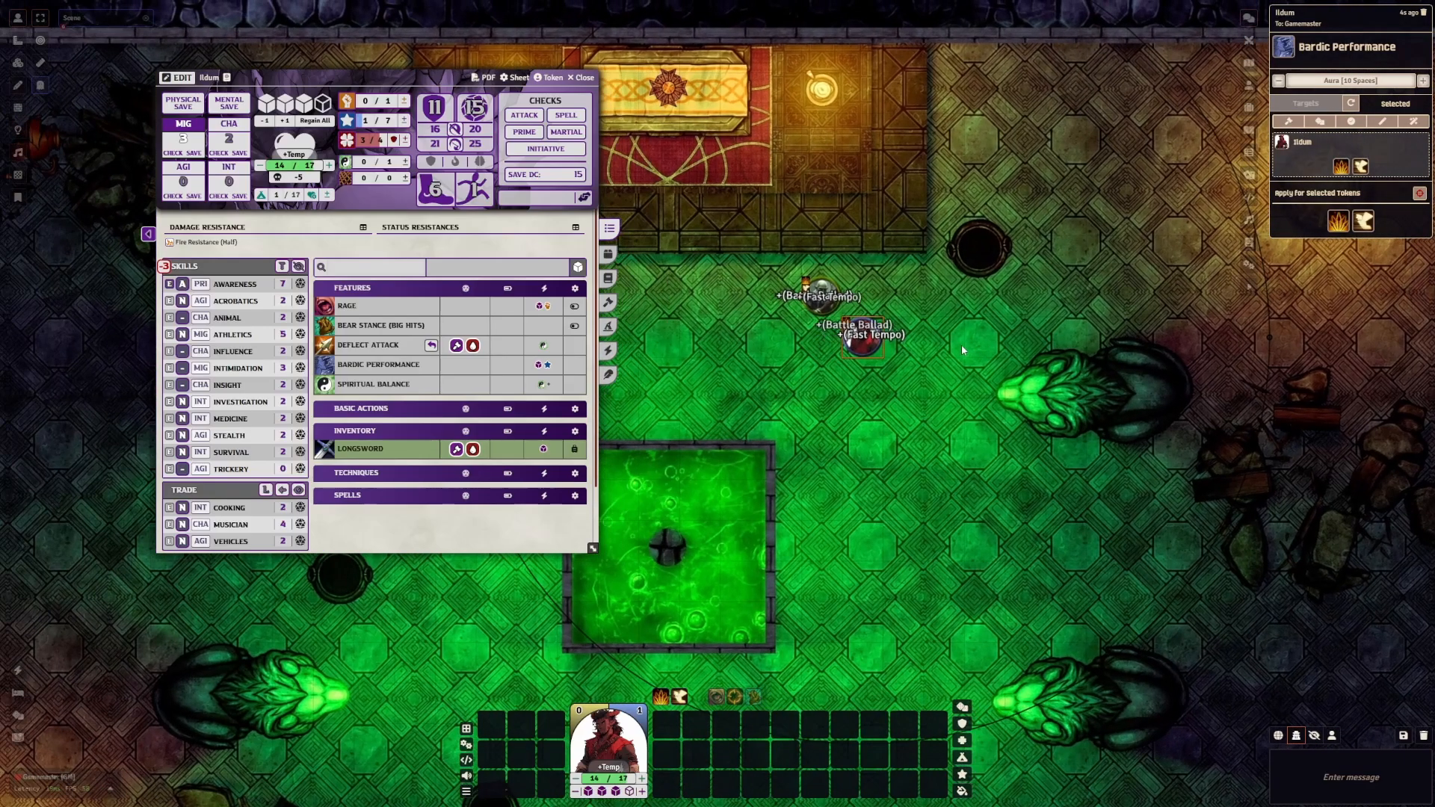
pyautogui.moveTo(863, 337); pyautogui.dragTo(1193, 404)
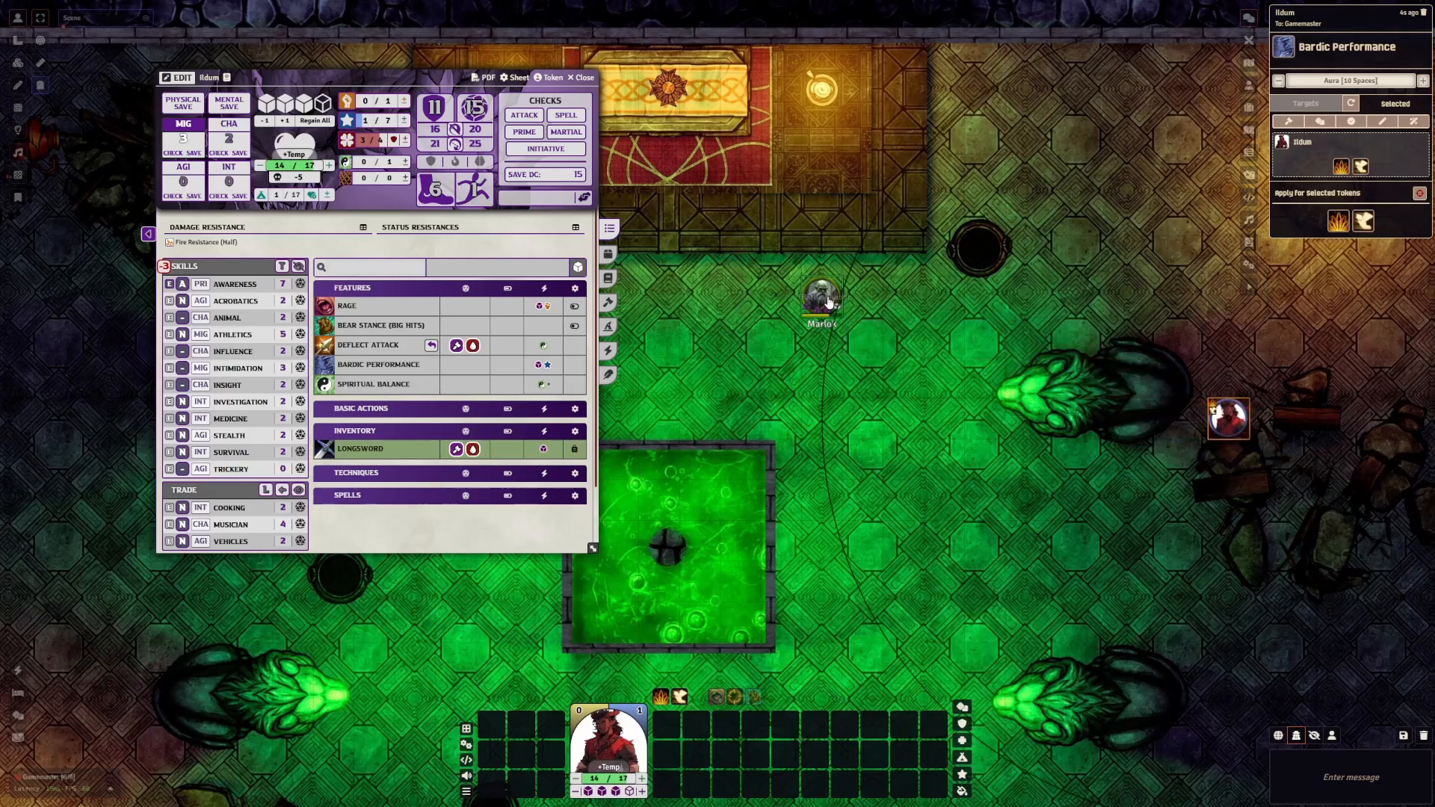
pyautogui.moveTo(1211, 415); pyautogui.dragTo(960, 389)
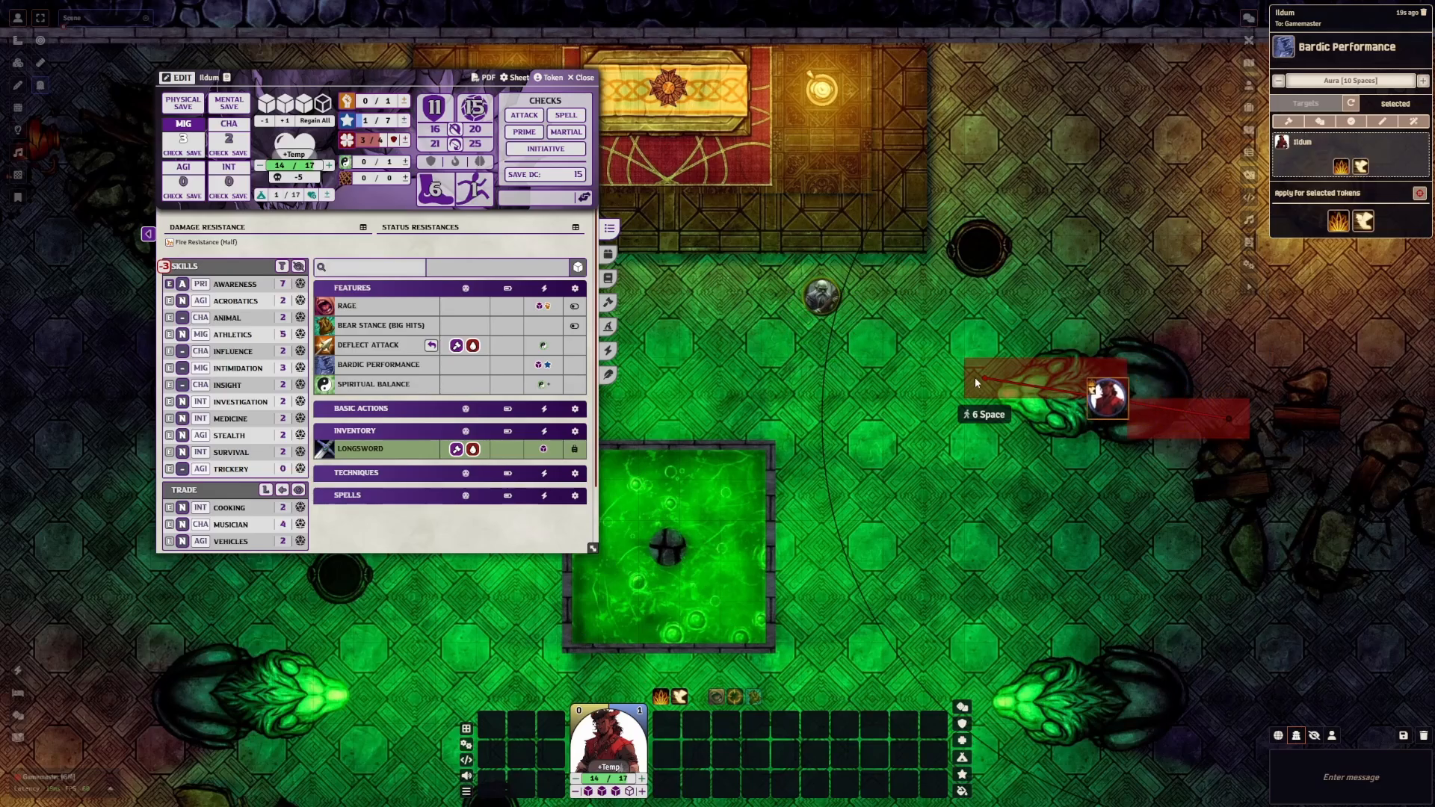
# Remove the Bardic Performance aura from the bard's token
pyautogui.rightClick(986, 377)
pyautogui.click(1015, 362)
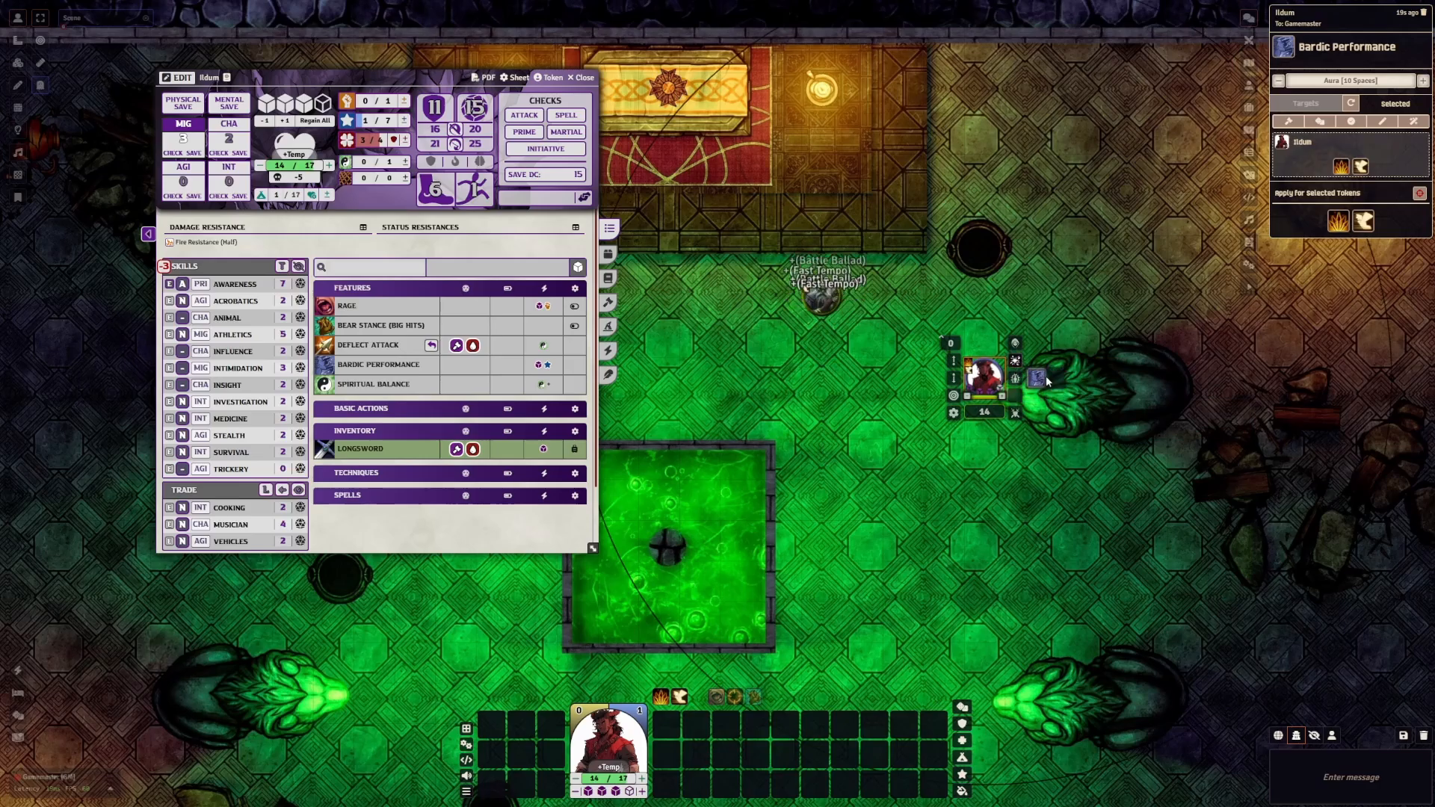
pyautogui.click(1036, 381)
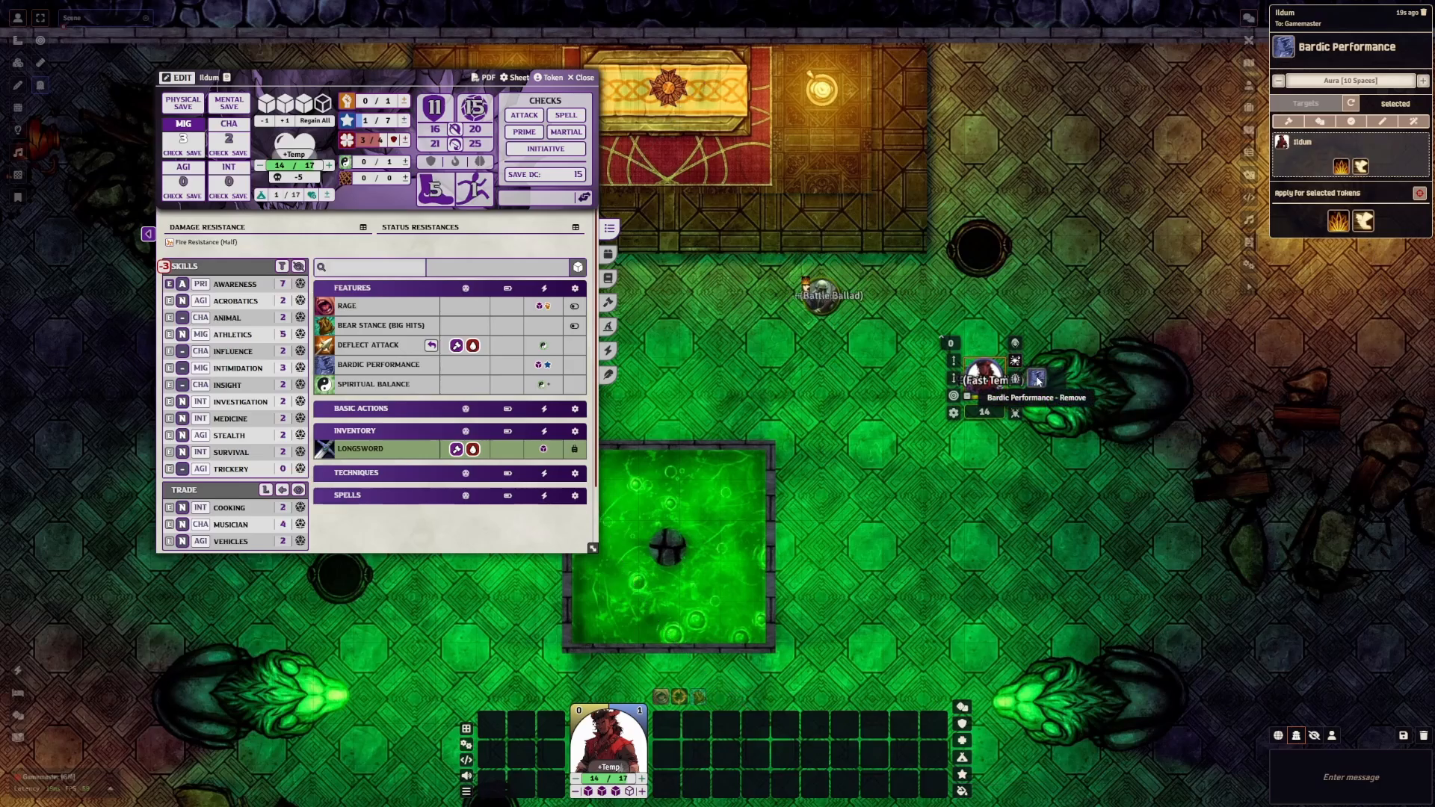
pyautogui.click(1000, 270)
# Regain all of the bard's action points and move the bard's token diagonally beside the other token
pyautogui.moveTo(899, 297); pyautogui.dragTo(854, 323)
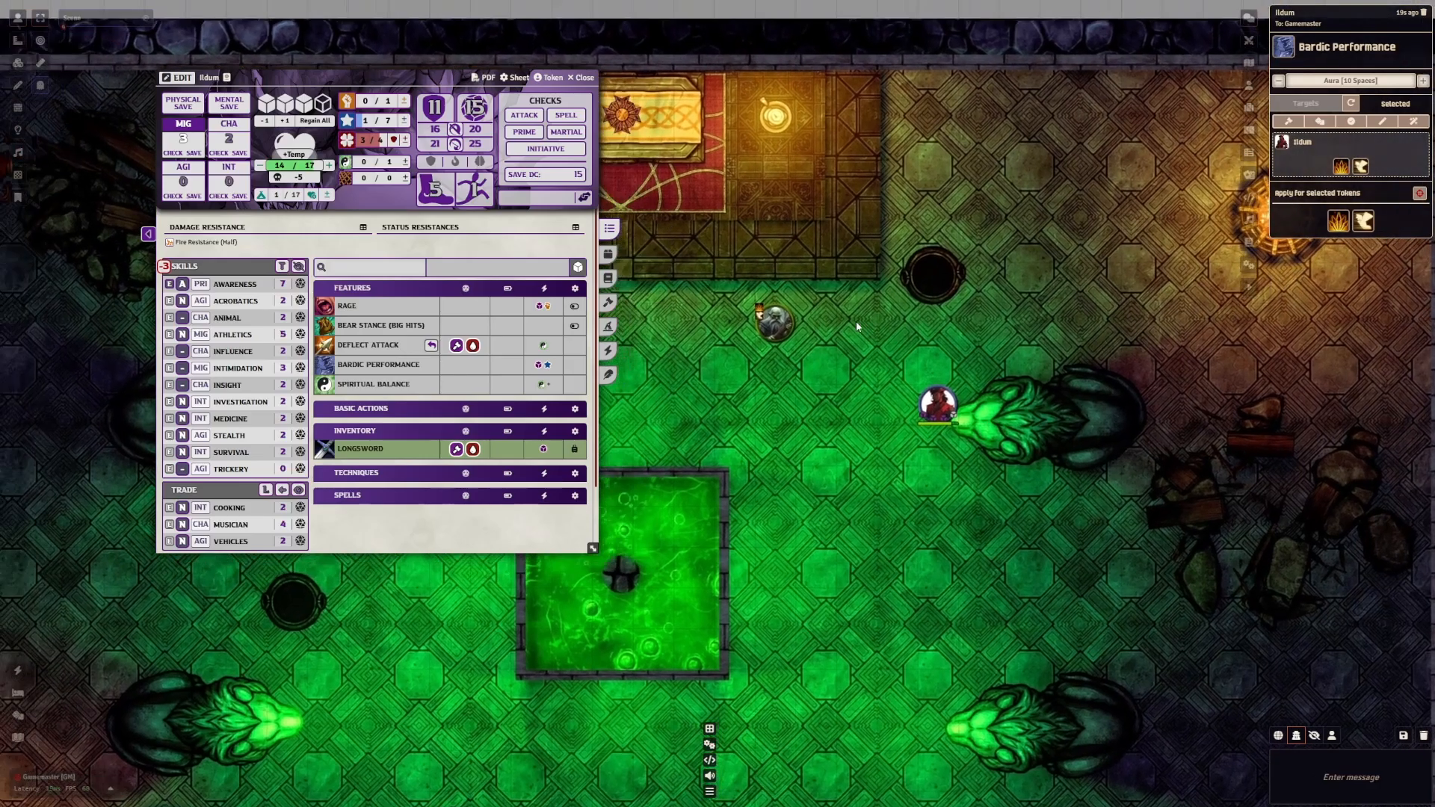
pyautogui.click(308, 121)
pyautogui.moveTo(935, 403); pyautogui.dragTo(818, 376)
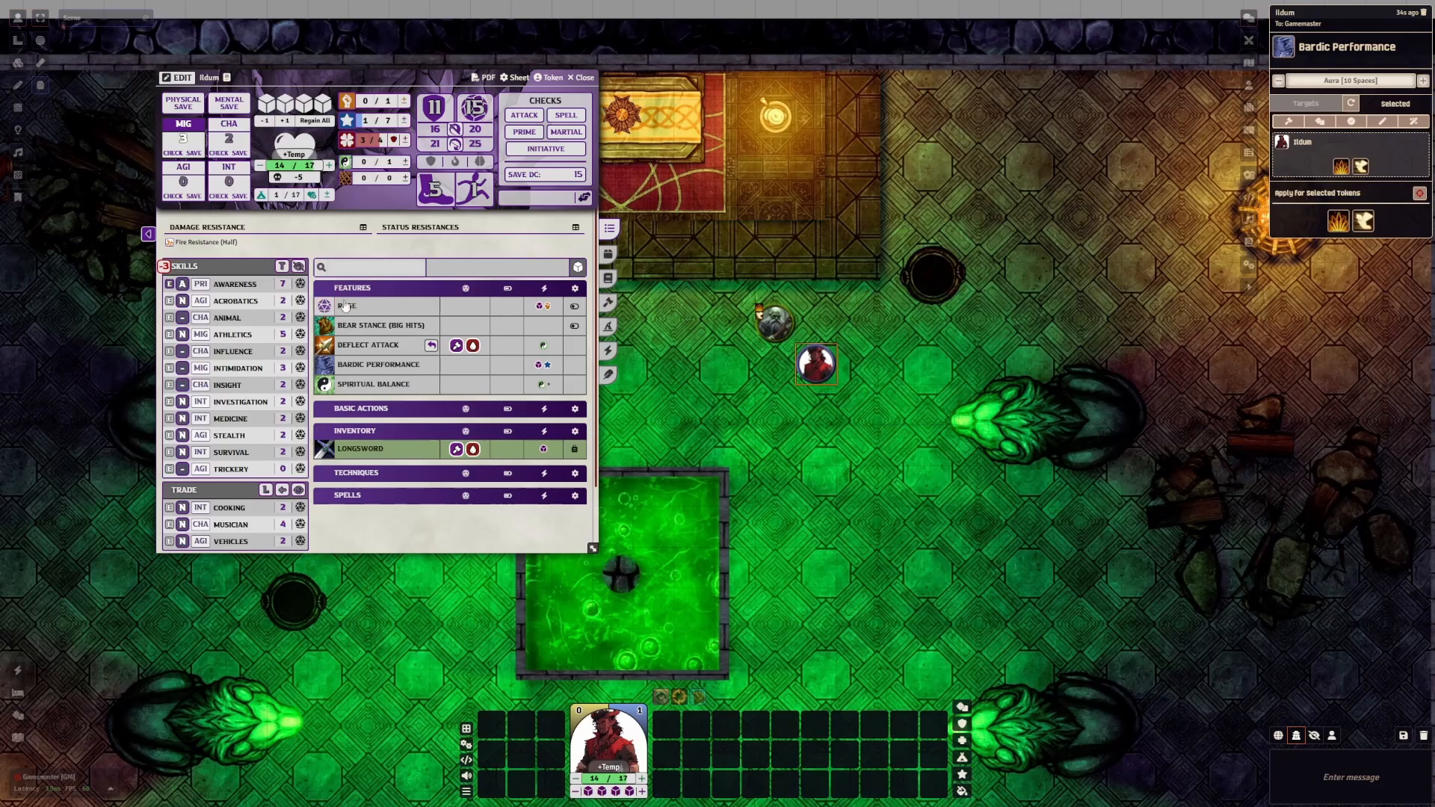
# Open the Bardic Performance item and examine its effects and the options for adding effects to measurement templates
pyautogui.click(370, 365)
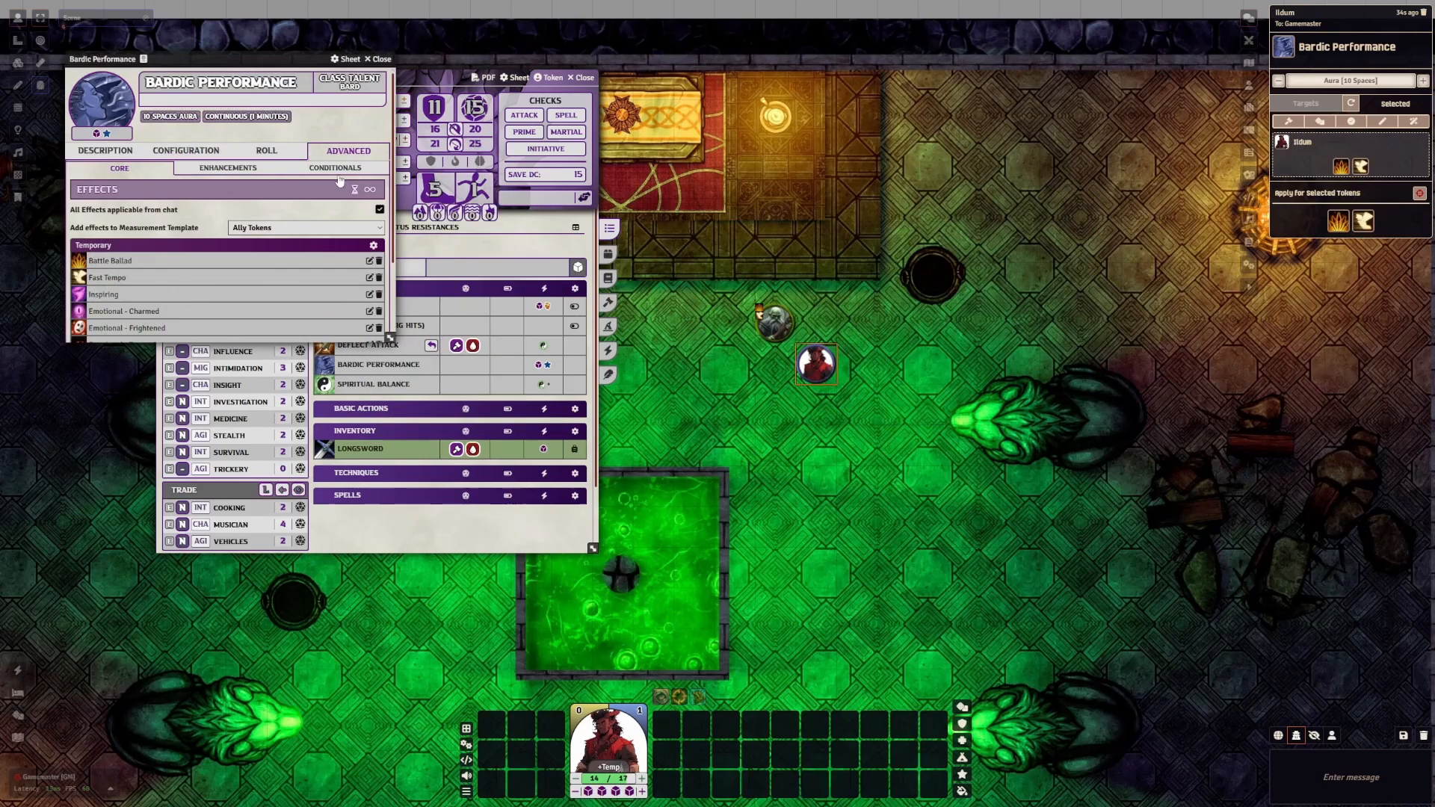
pyautogui.click(270, 228)
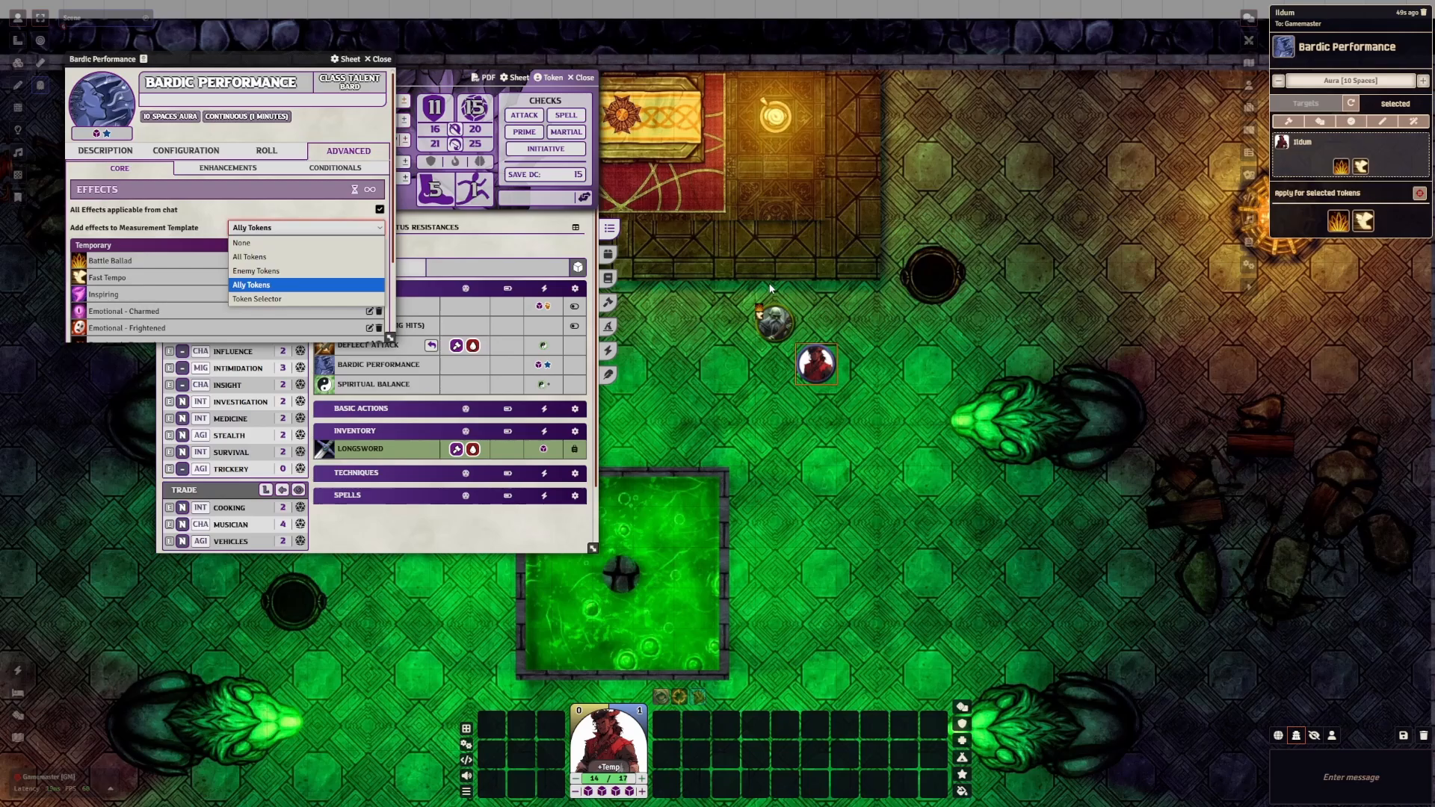
pyautogui.click(312, 228)
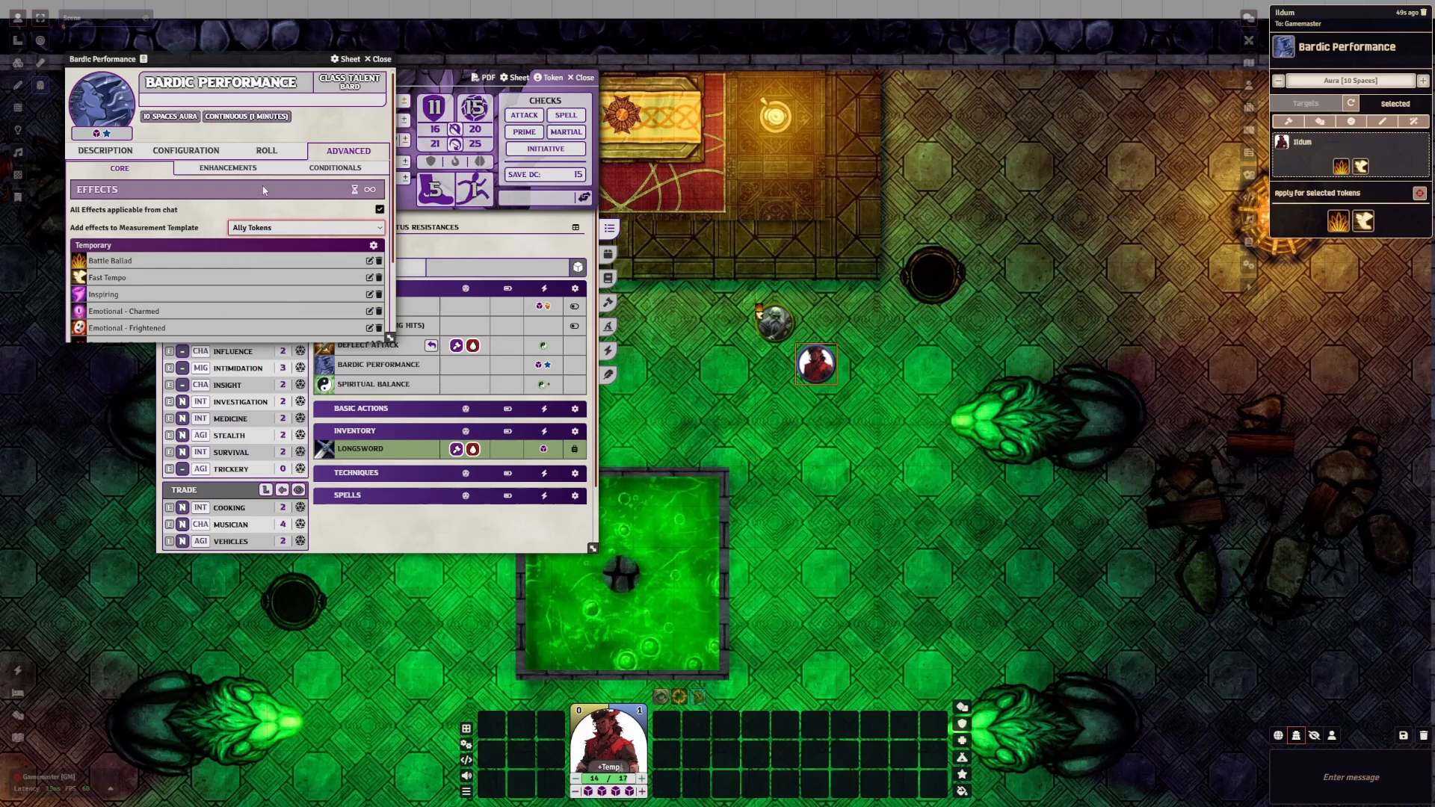
pyautogui.scroll(-2, 282, 187)
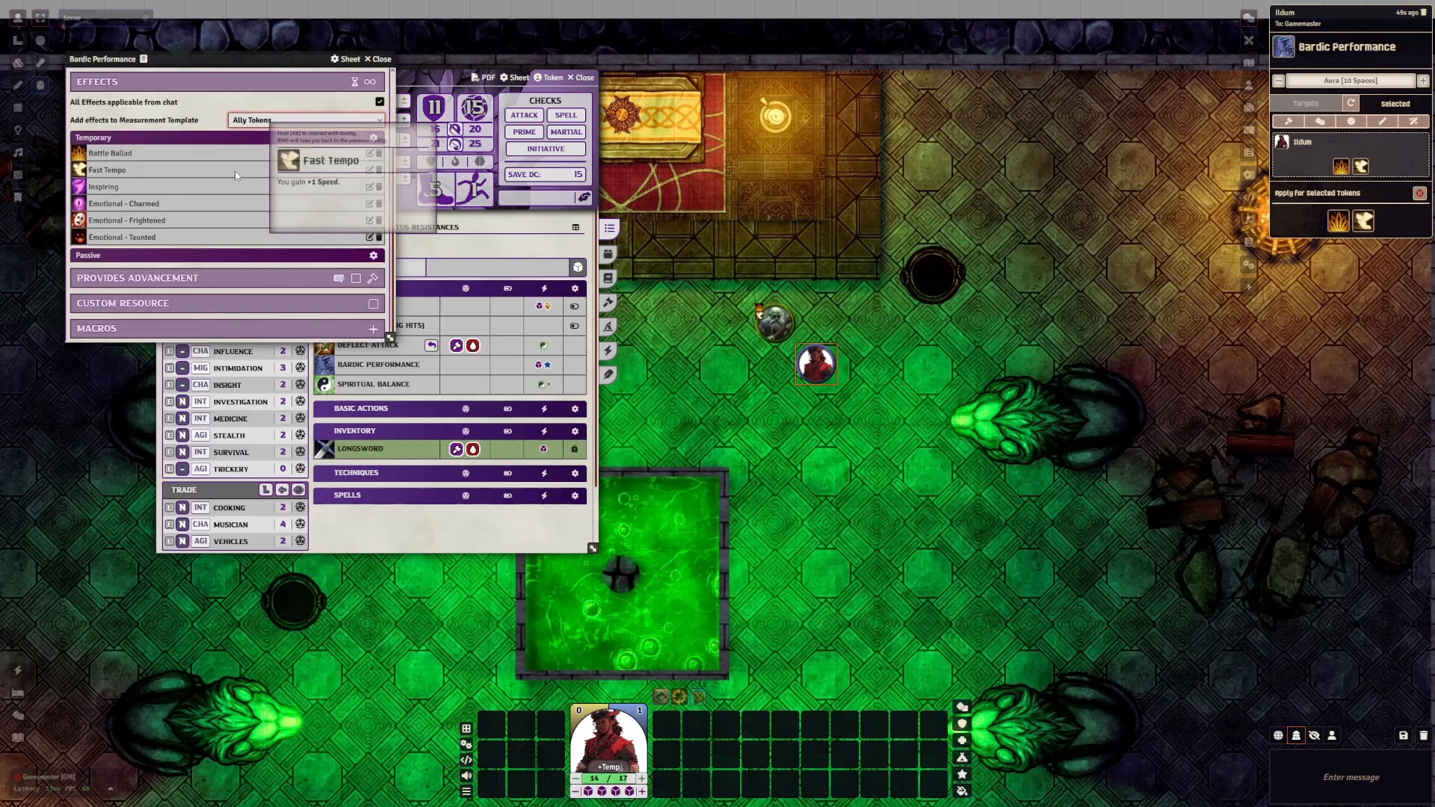
pyautogui.scroll(2, 324, 187)
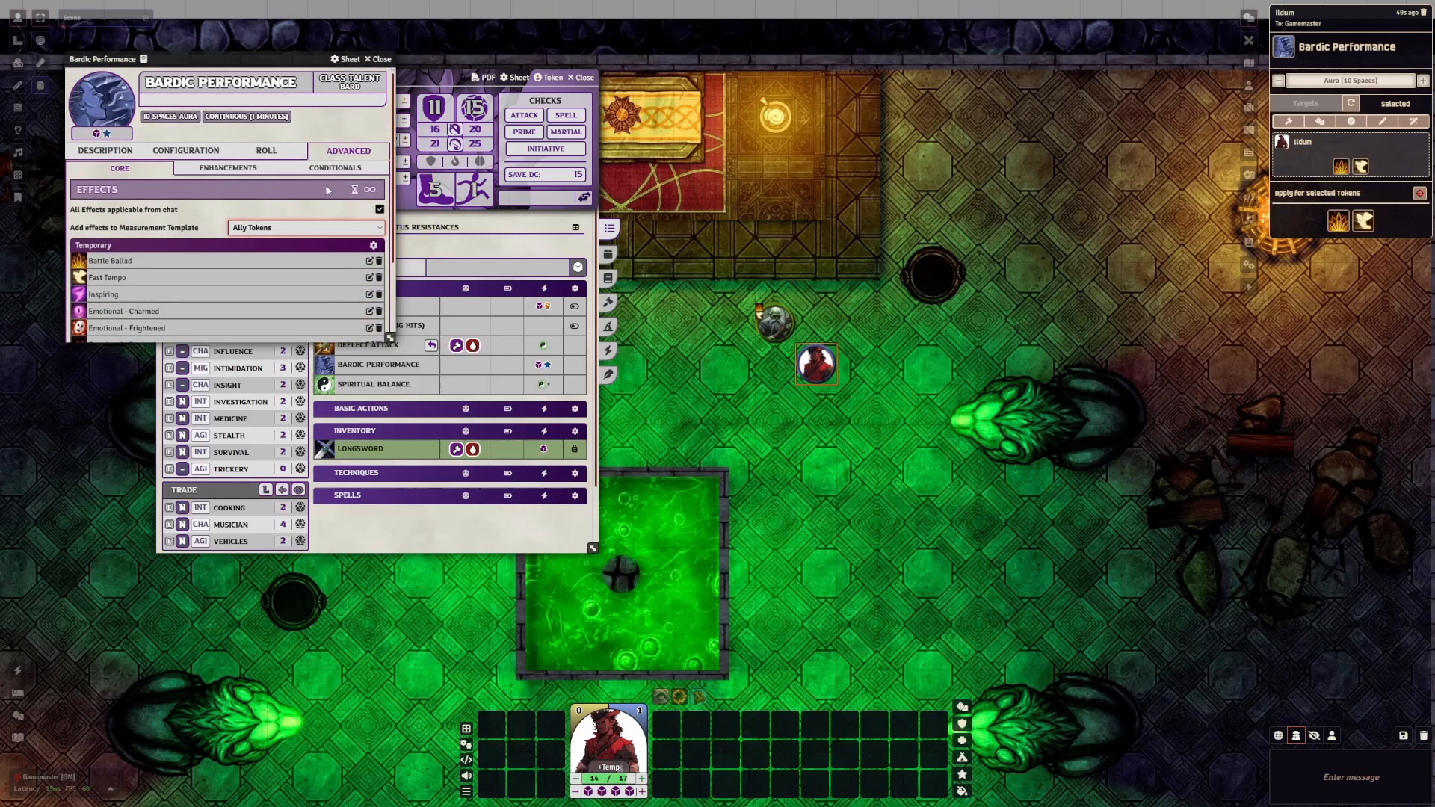
# Review Bardic Performance's target and area settings, enhancements and conditionals
pyautogui.click(269, 151)
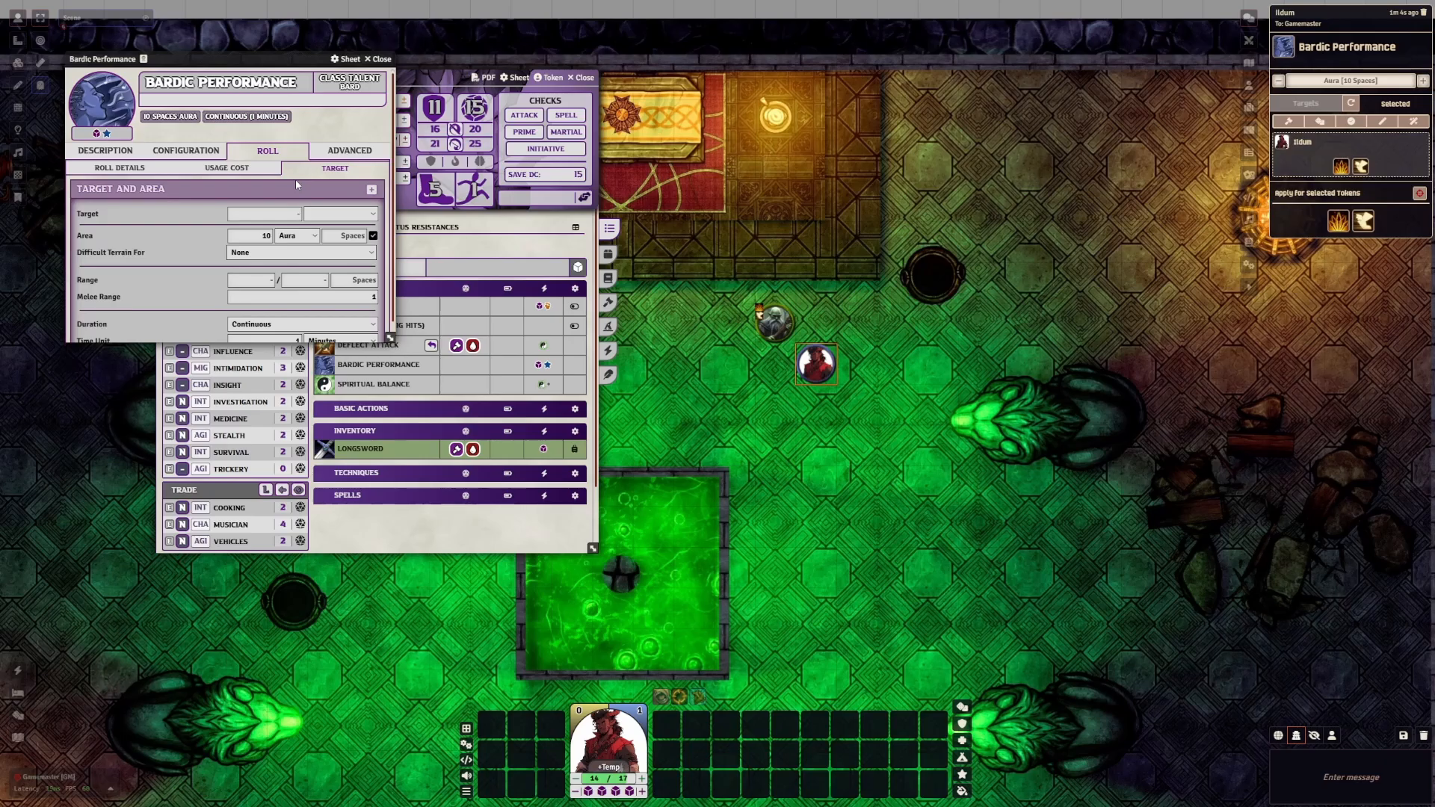
pyautogui.click(349, 150)
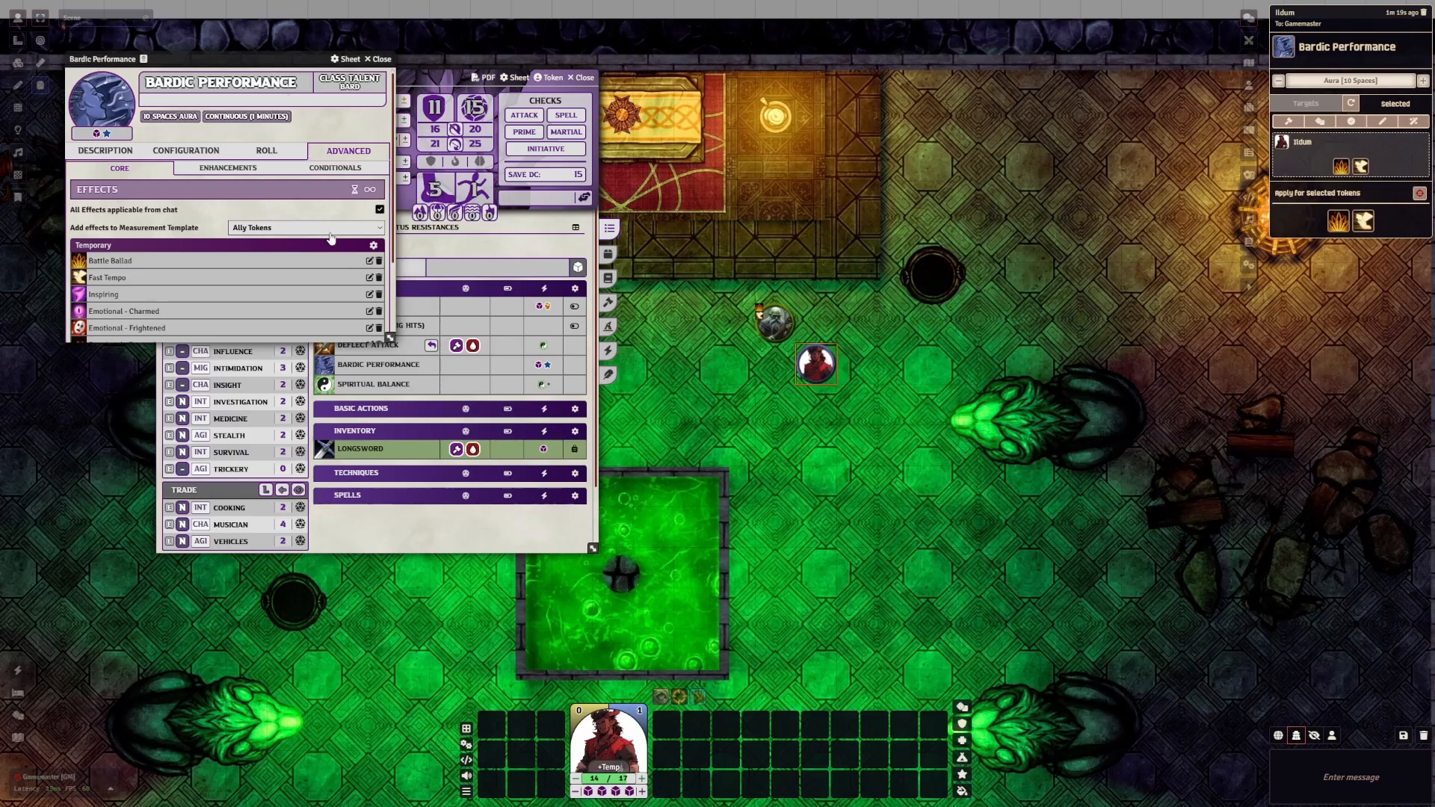
pyautogui.click(228, 169)
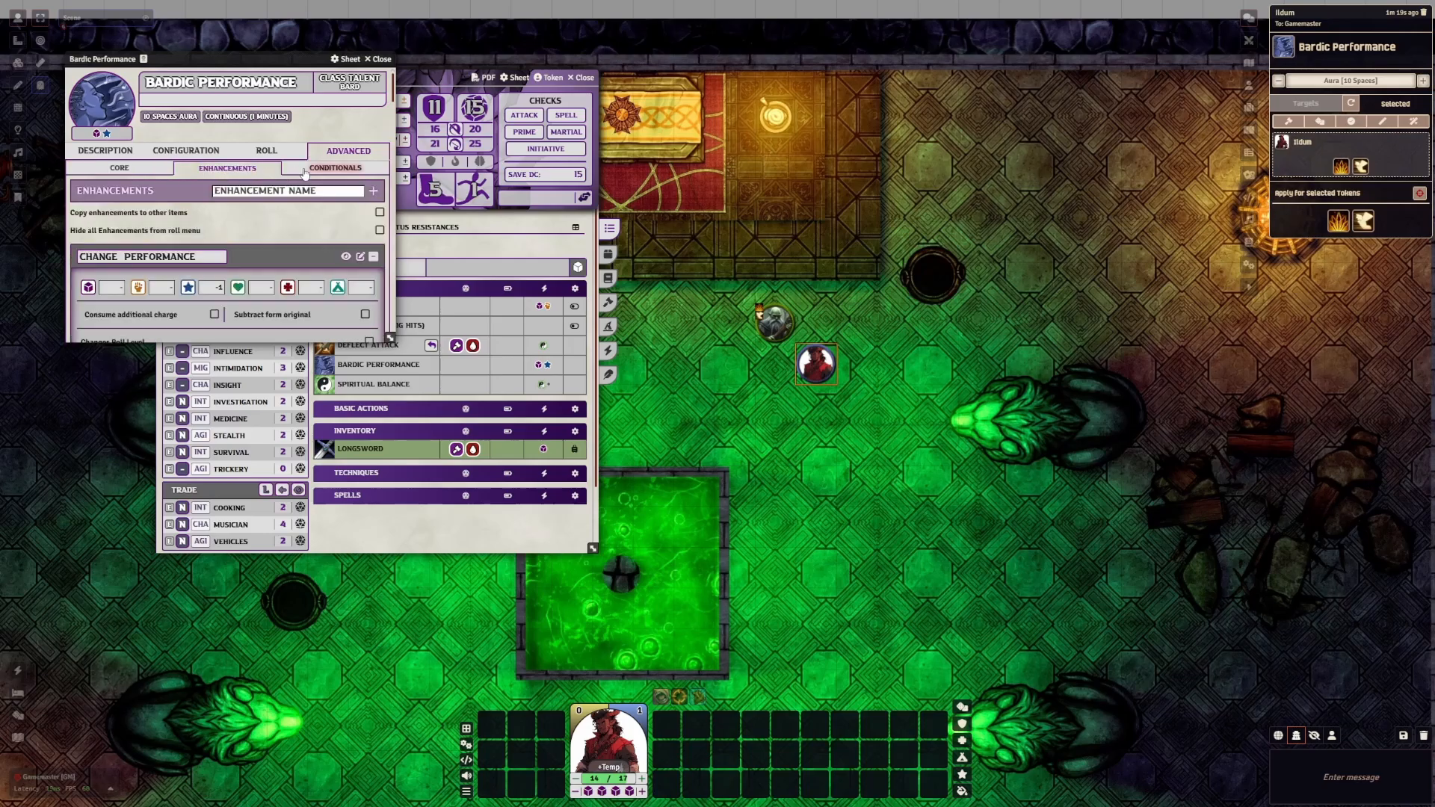
pyautogui.click(328, 169)
# Add a second area to Bardic Performance's target settings as an Arc of 2 spaces
pyautogui.click(305, 155)
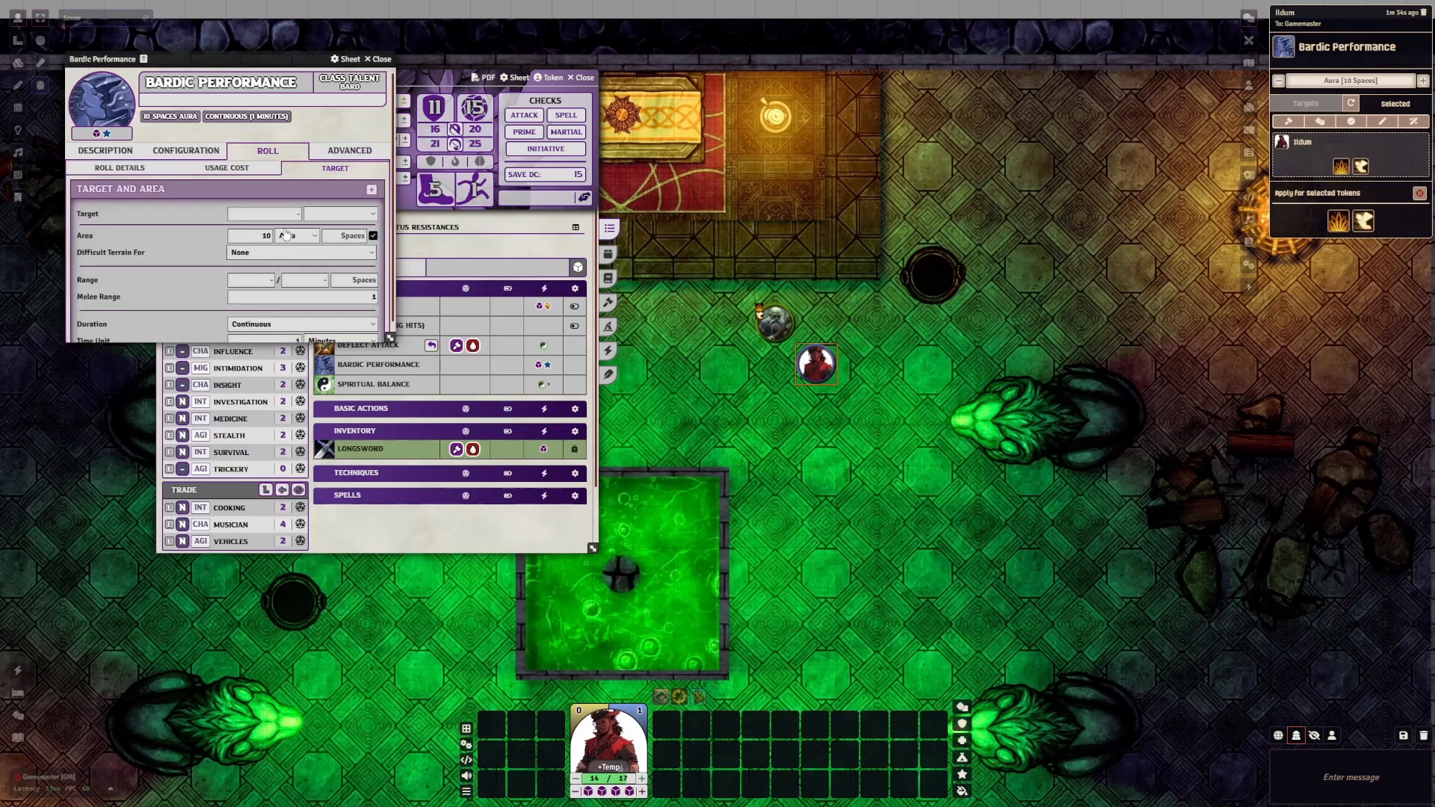
pyautogui.click(307, 237)
pyautogui.click(309, 236)
pyautogui.click(371, 191)
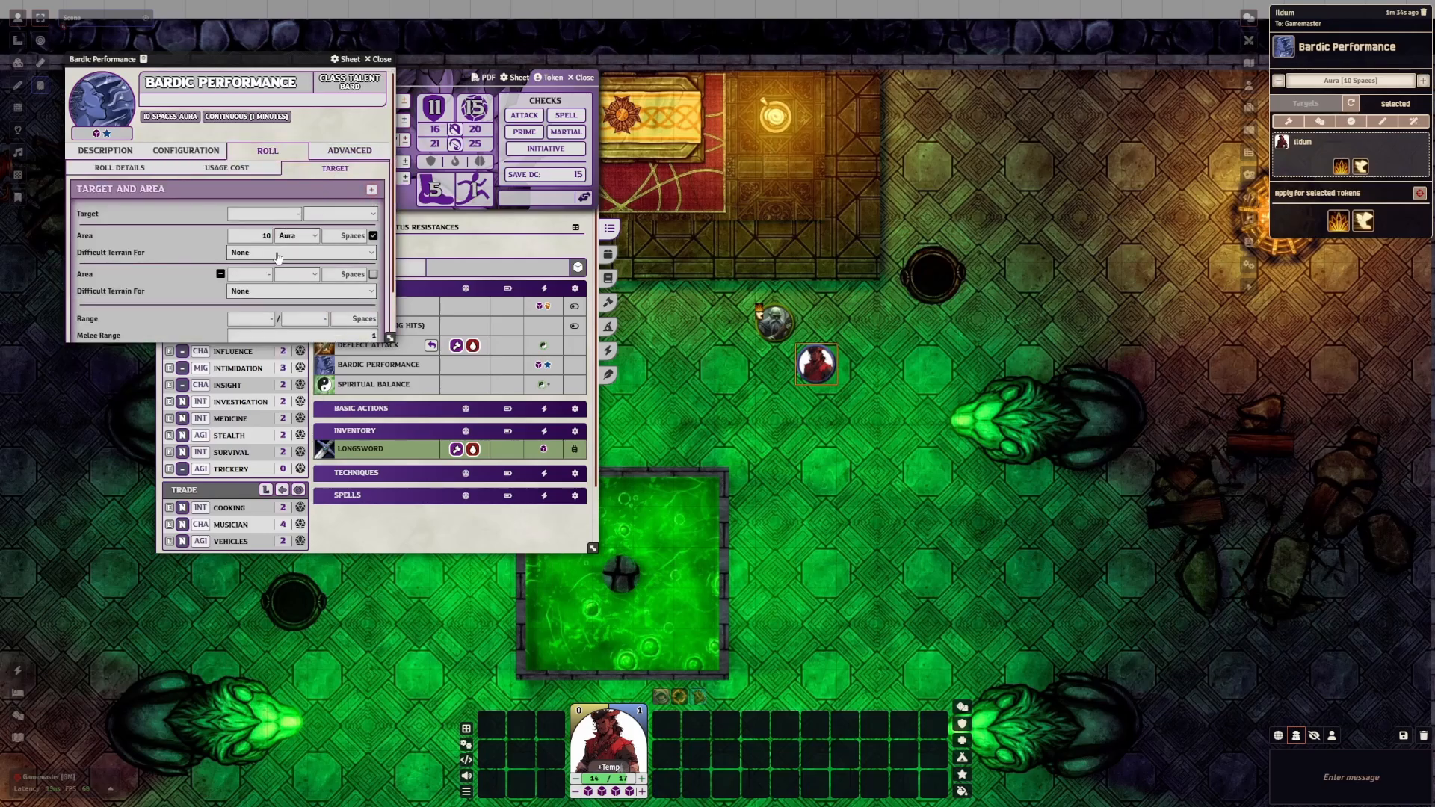
pyautogui.click(297, 275)
pyautogui.click(297, 311)
pyautogui.click(258, 275)
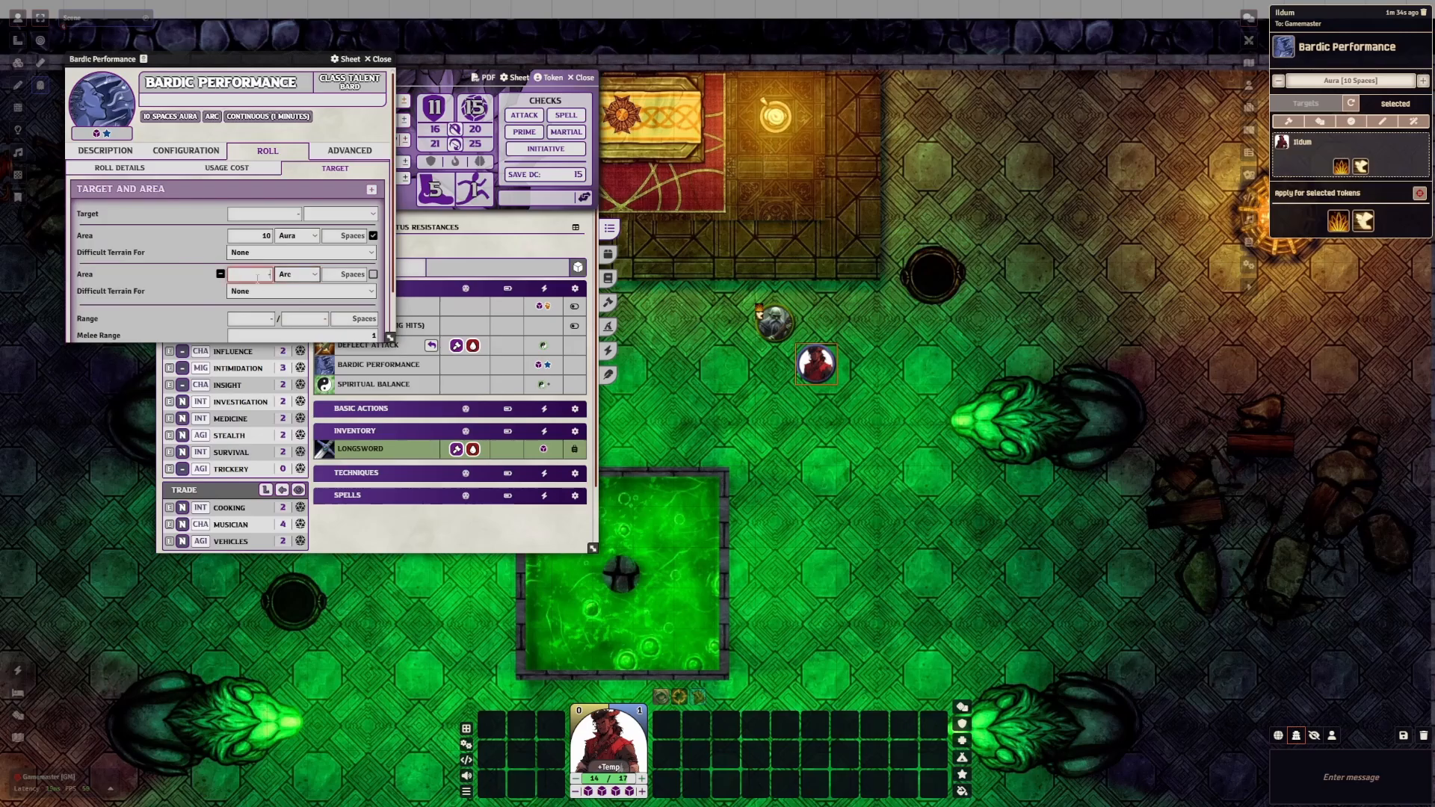
pyautogui.click(181, 284)
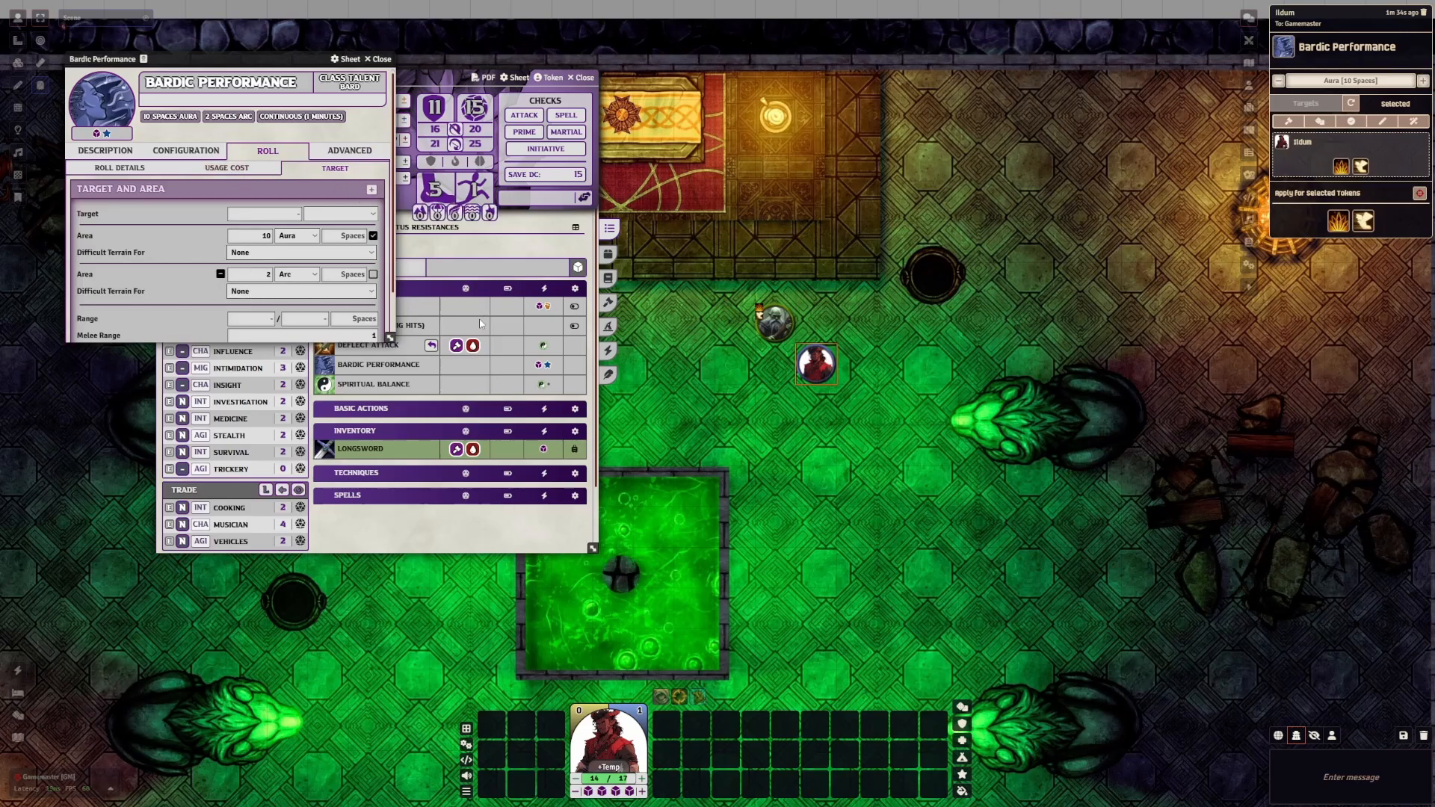
# Roll Bardic Performance without enhancements, place its 2-space arc template around the bard's token, and delete the template
pyautogui.moveTo(379, 385)
pyautogui.click(324, 365)
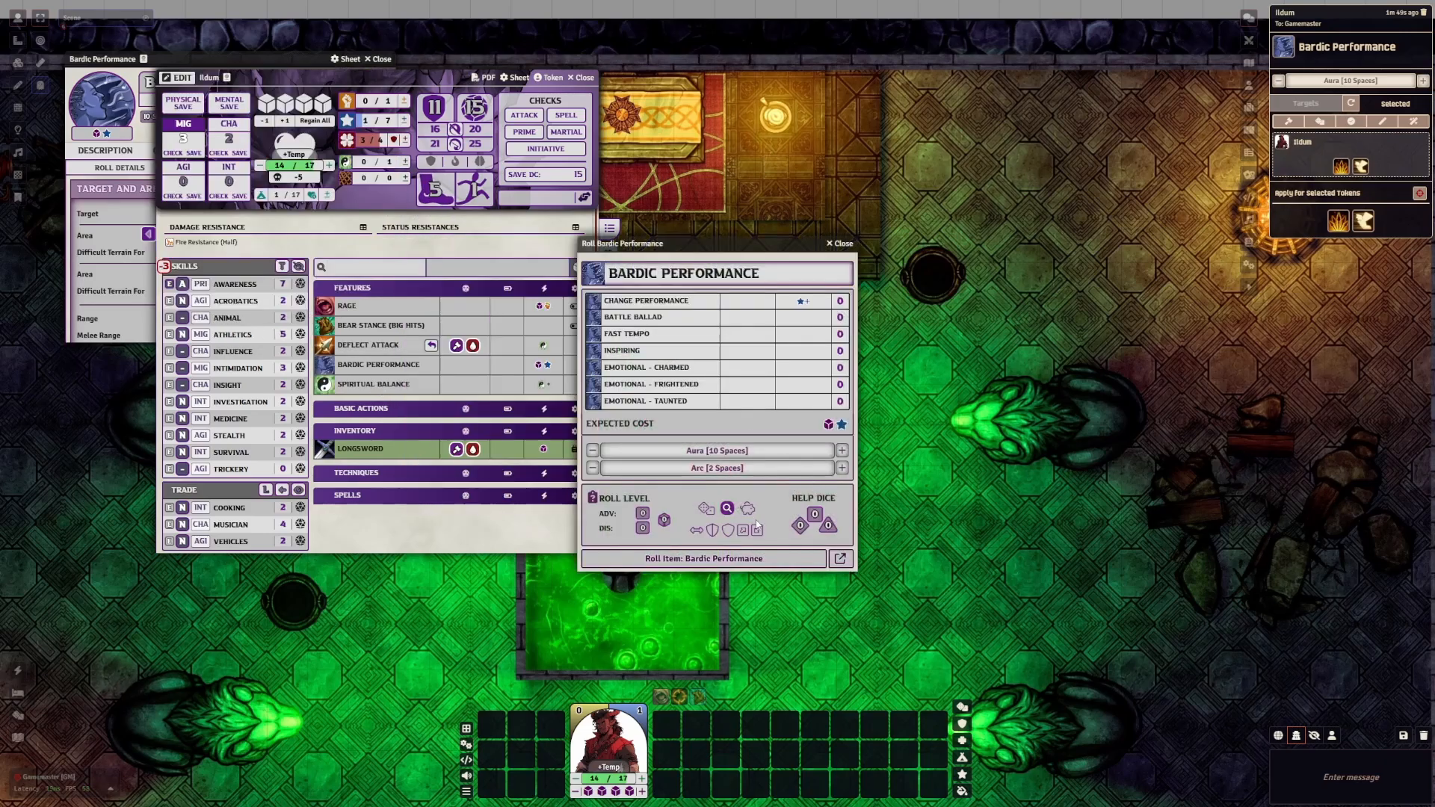
pyautogui.click(744, 558)
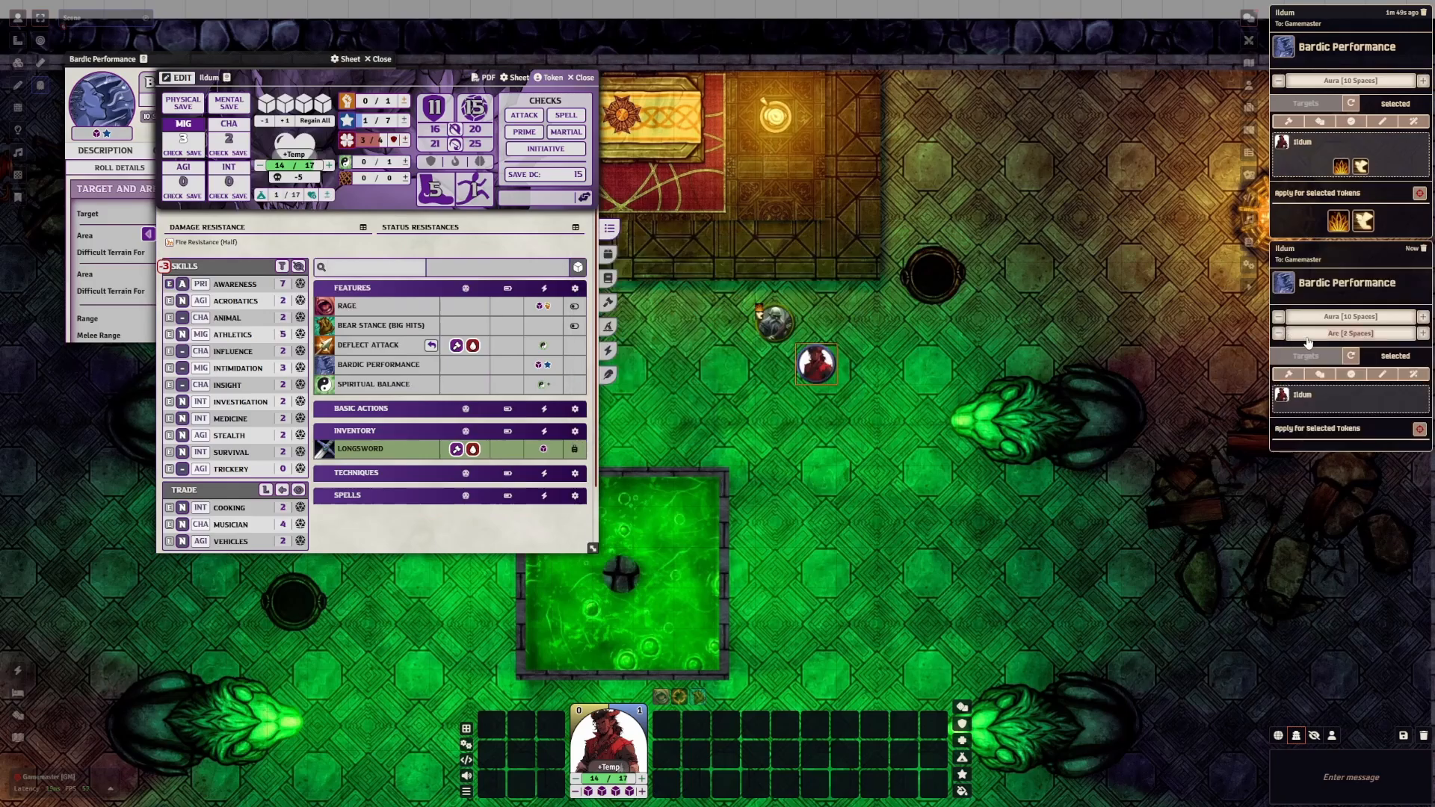
pyautogui.click(1336, 335)
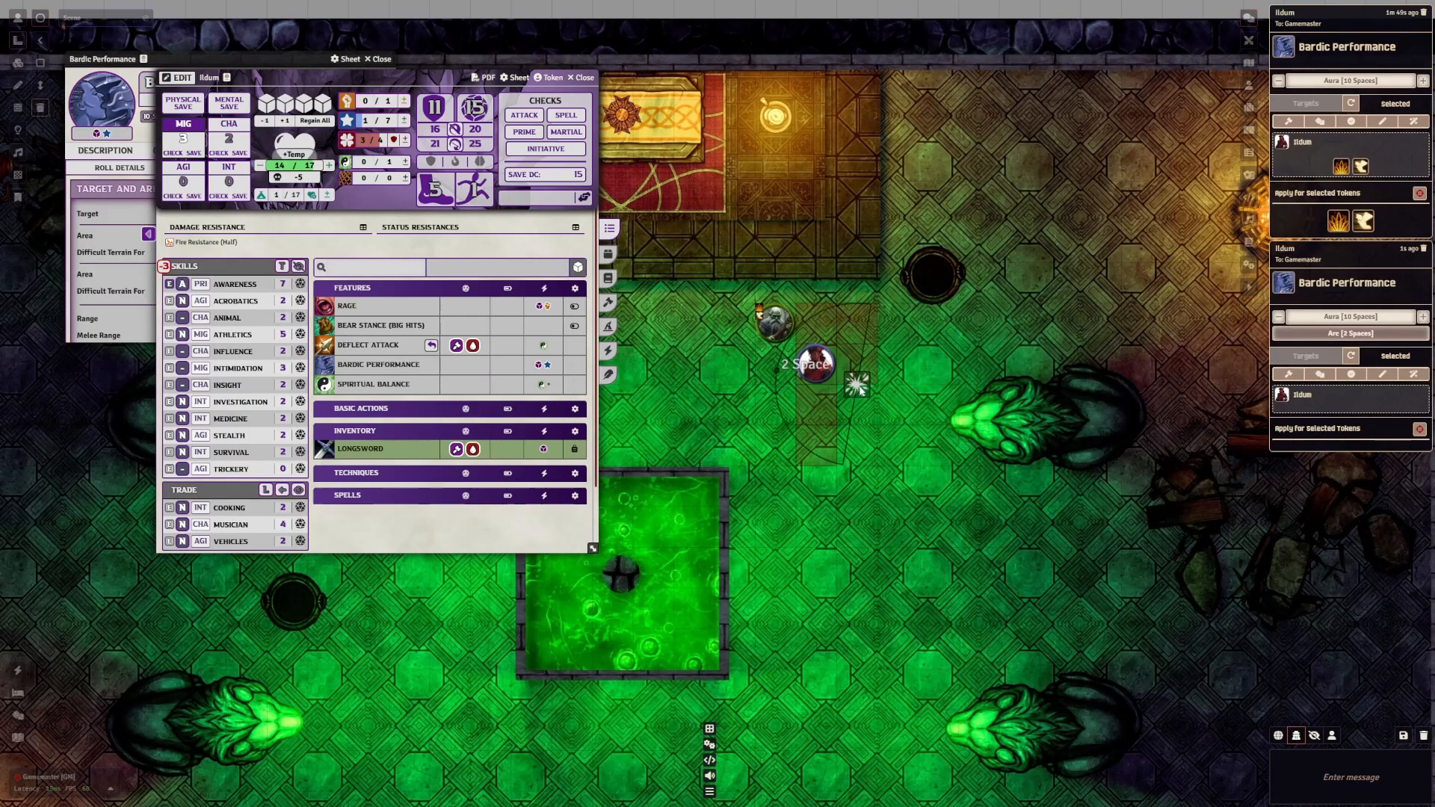
pyautogui.click(858, 404)
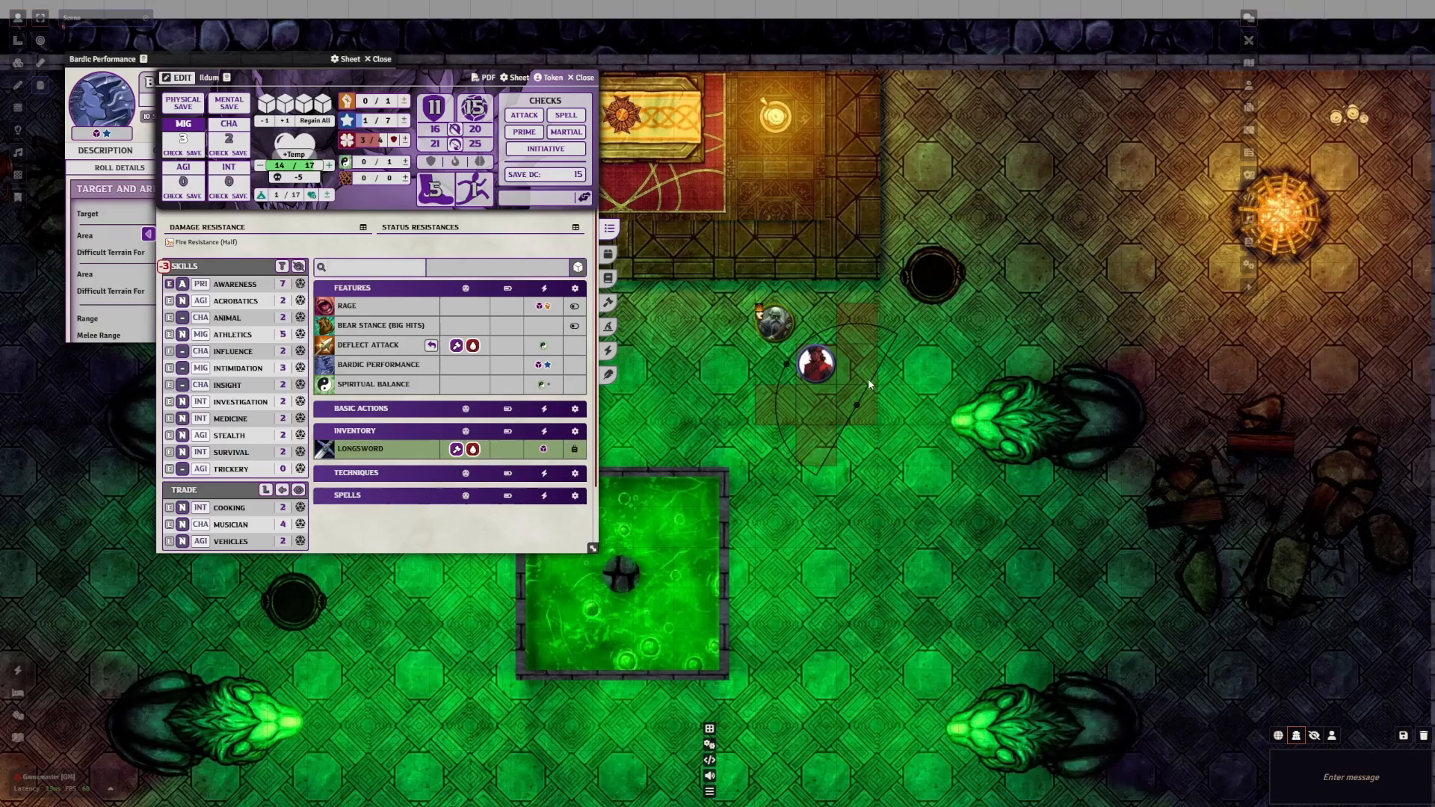
pyautogui.click(121, 135)
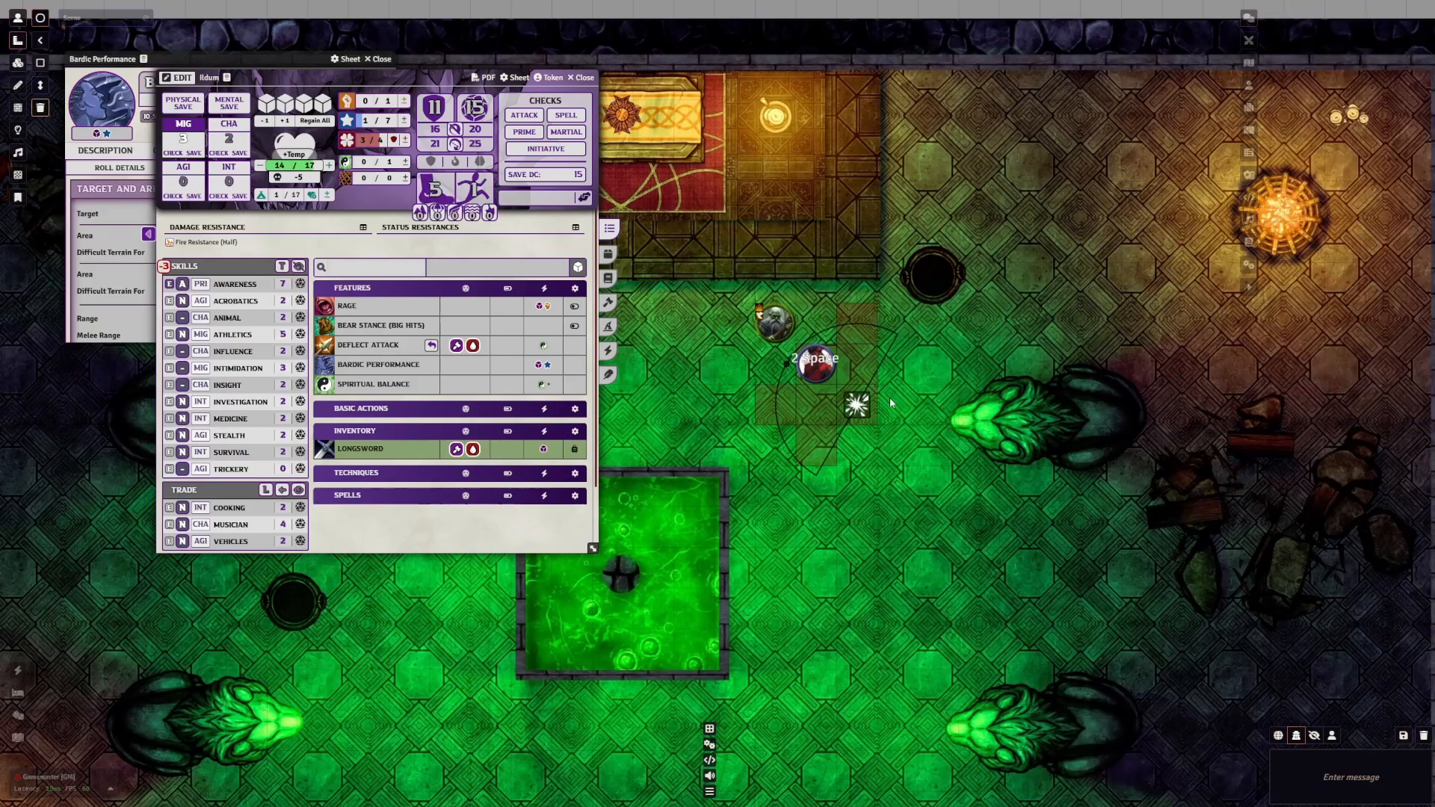
pyautogui.rightClick(825, 386)
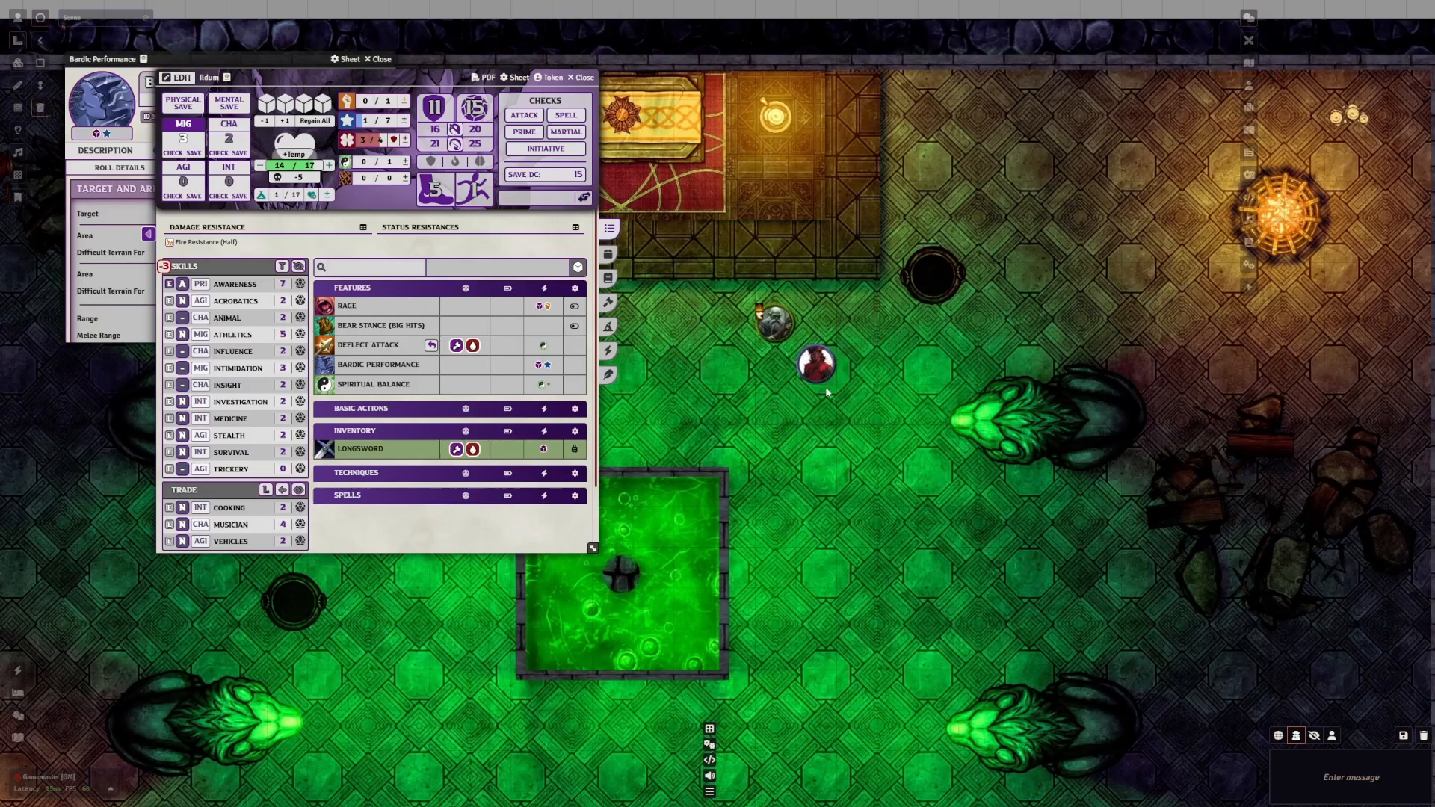
# Remove the Fast Tempo and Battle Ballad effects from the other token
pyautogui.click(780, 320)
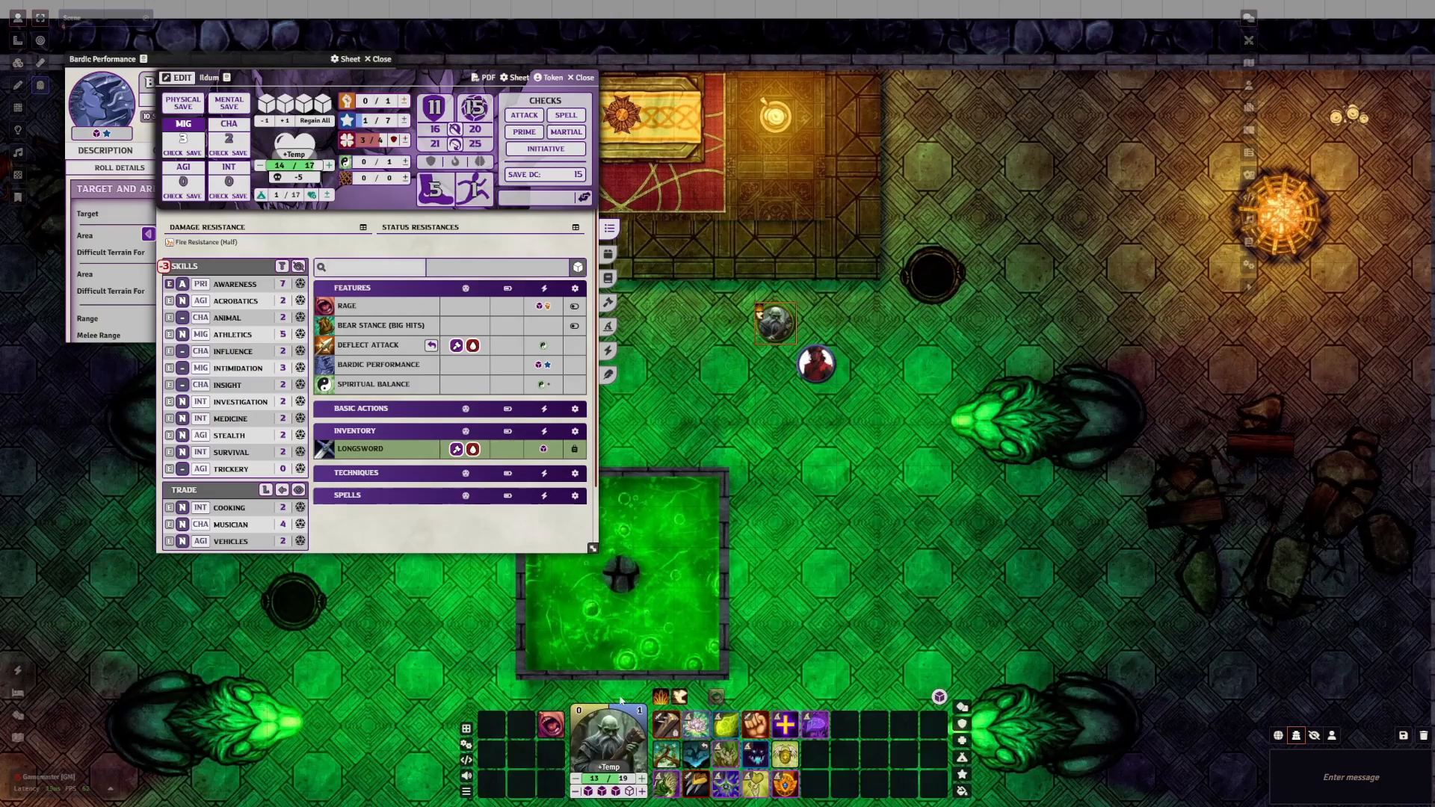
pyautogui.click(681, 699)
pyautogui.click(694, 425)
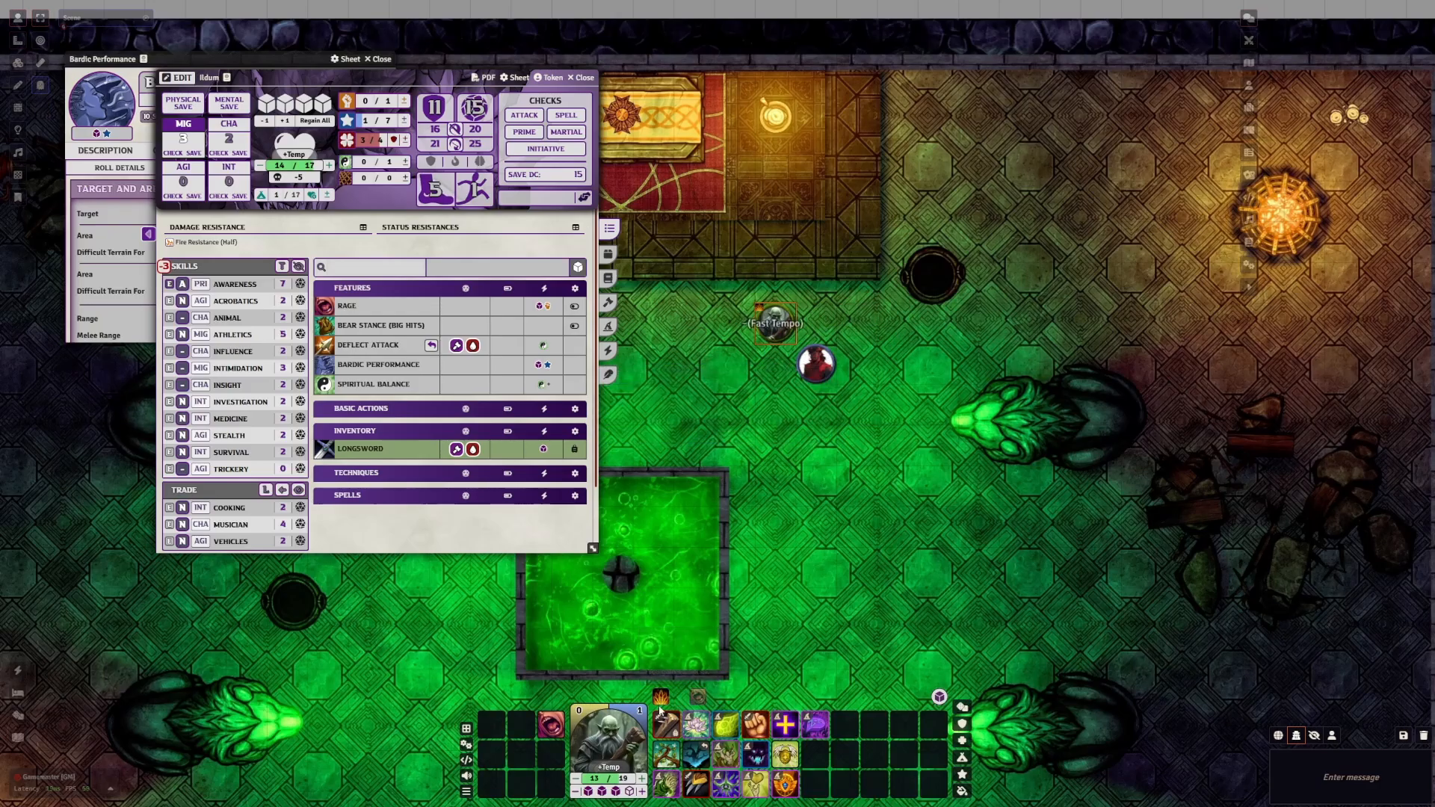
pyautogui.click(694, 425)
# Roll Bardic Performance for the bard with Battle Ballad and Inspiring enabled, and place its 2-space arc template over both tokens
pyautogui.click(815, 364)
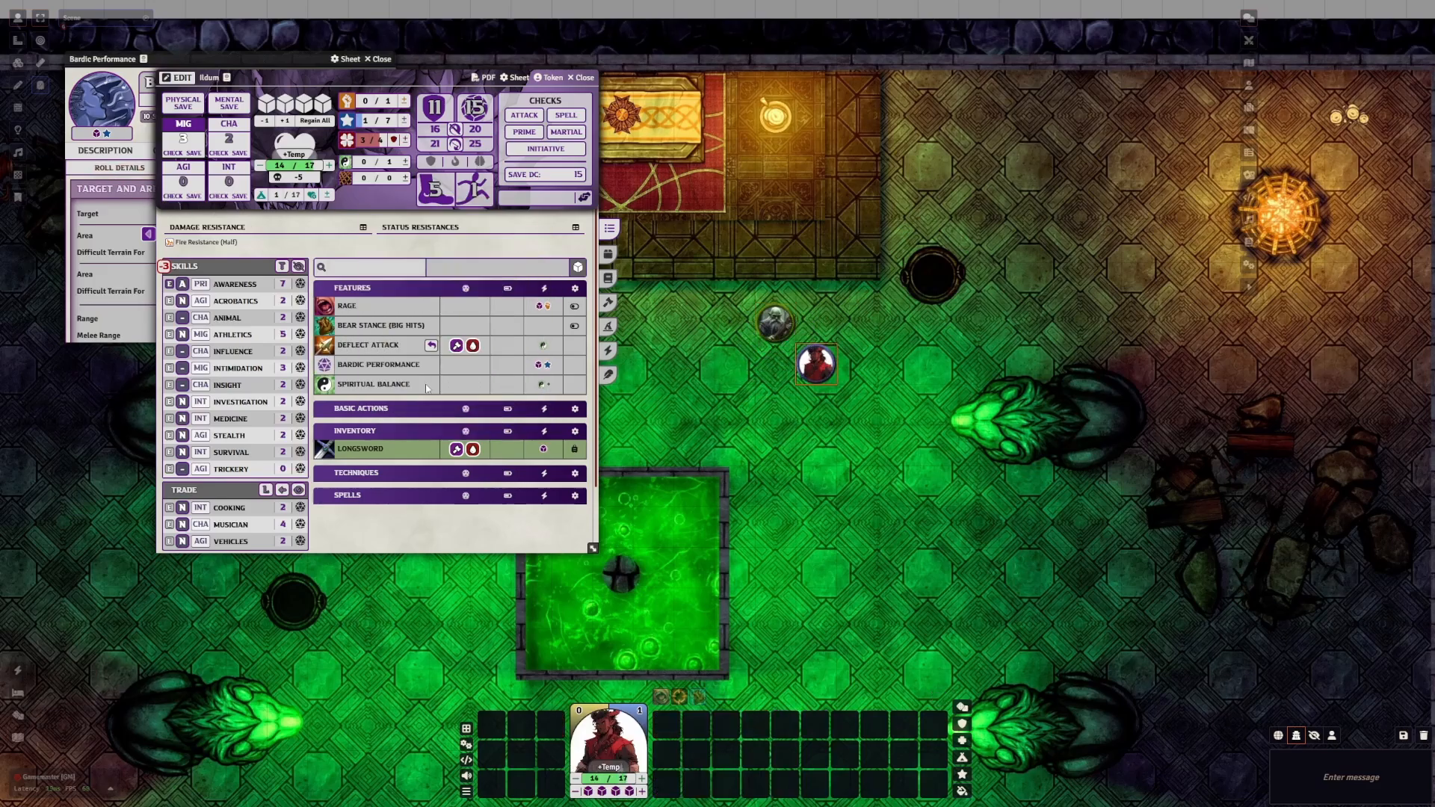
pyautogui.click(325, 364)
pyautogui.click(740, 473)
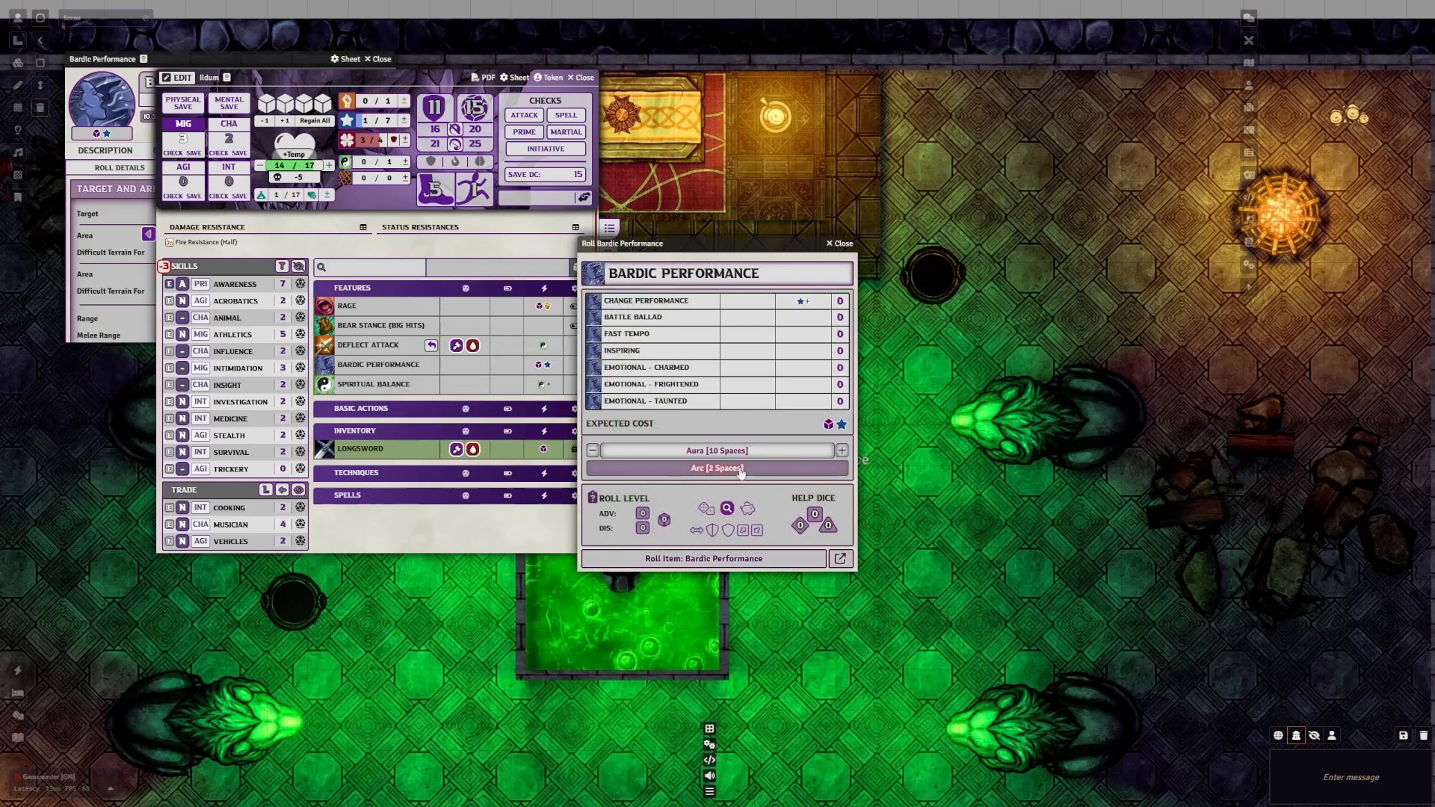
pyautogui.rightClick(880, 280)
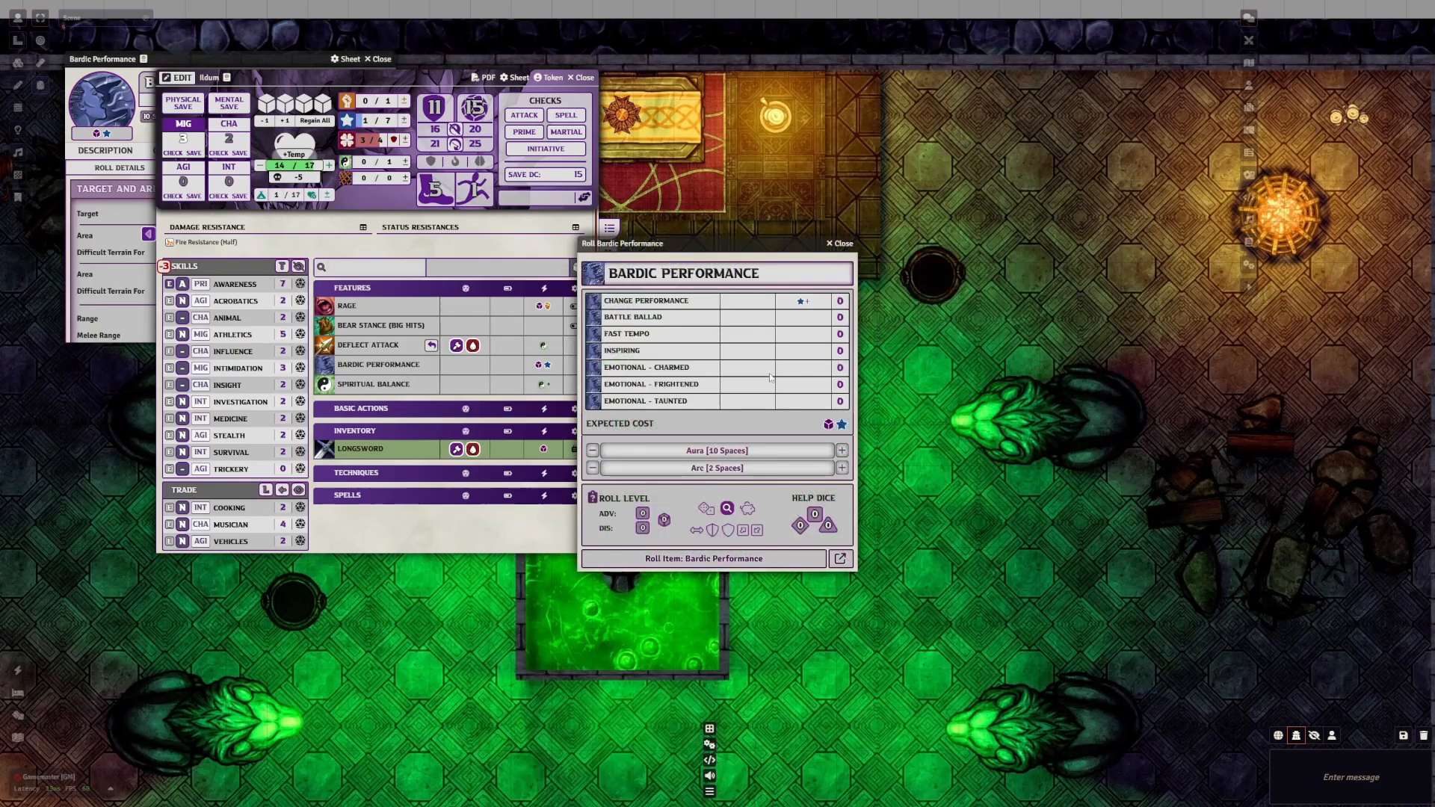
pyautogui.click(840, 317)
pyautogui.click(727, 560)
pyautogui.click(1333, 98)
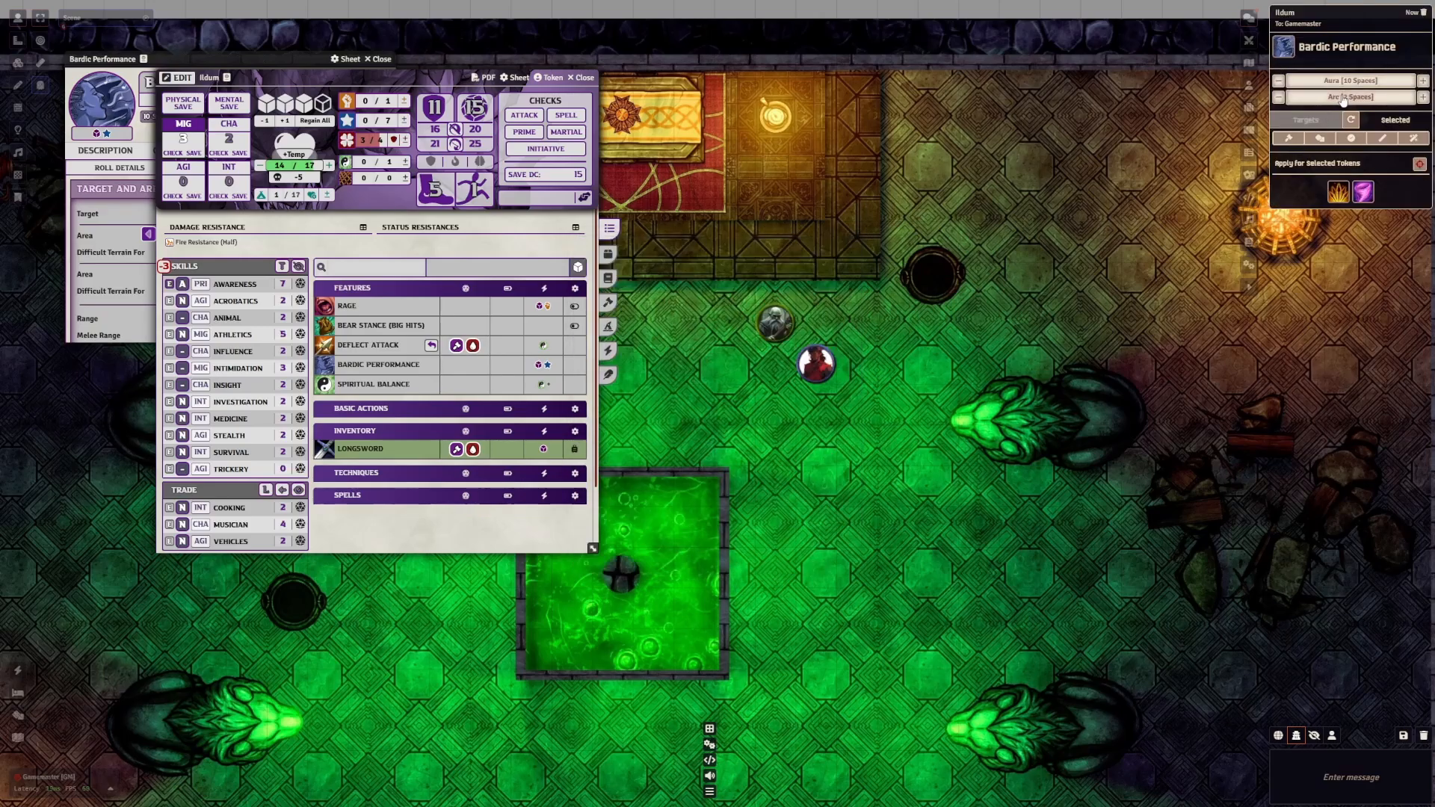
pyautogui.click(775, 365)
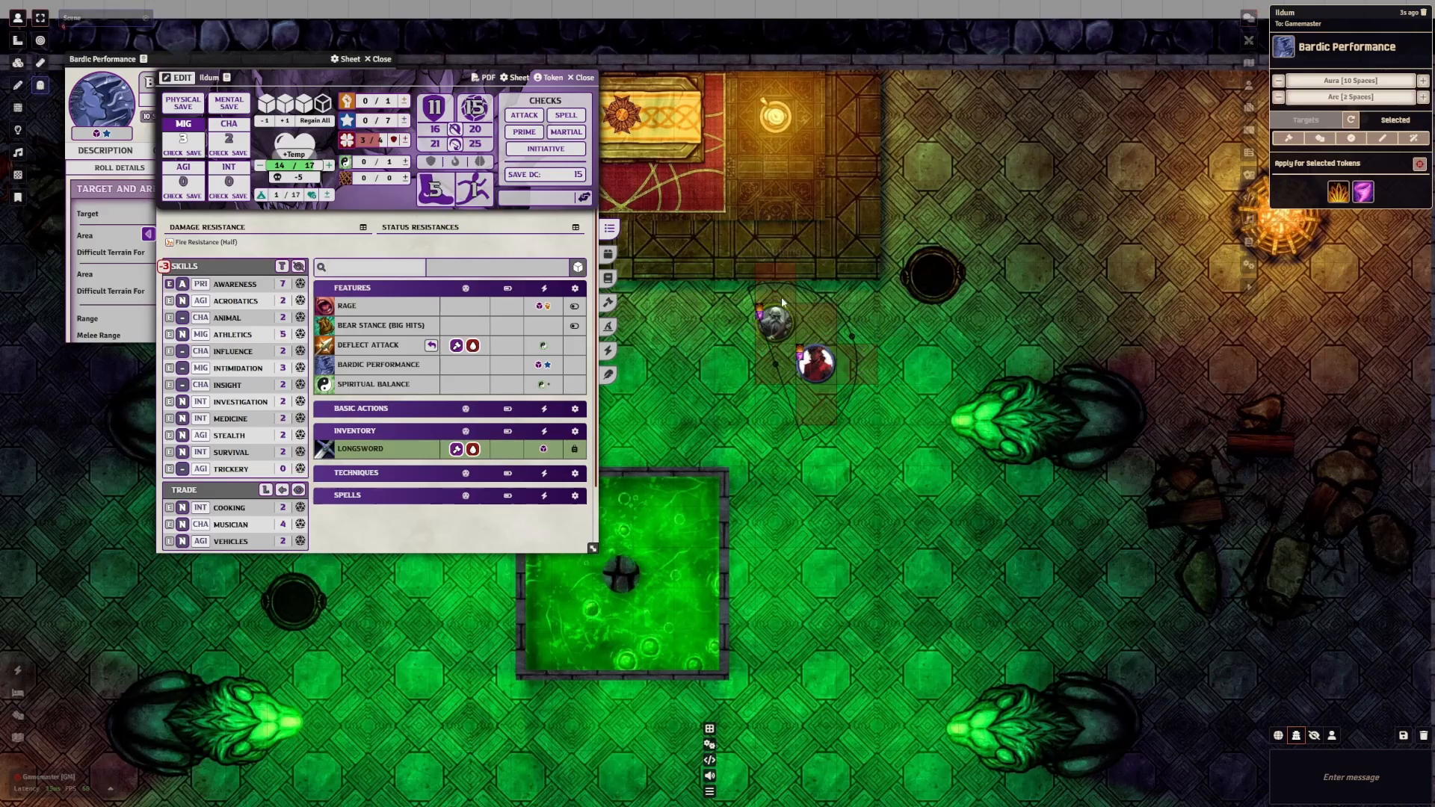
# Check the other token's Battle Ballad effect, move that token outside the arc template, and move the bard's token out and back in
pyautogui.click(806, 364)
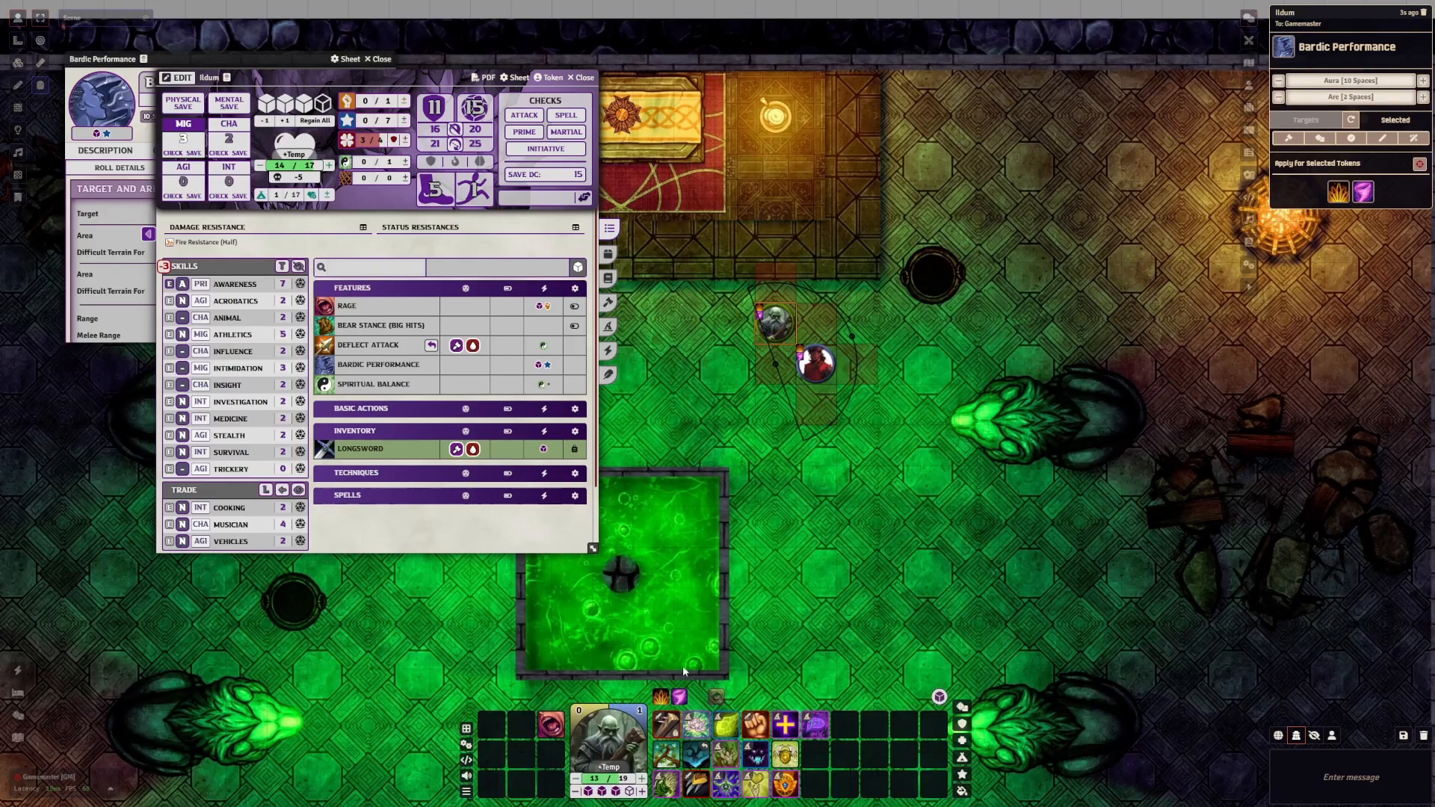
pyautogui.moveTo(665, 701)
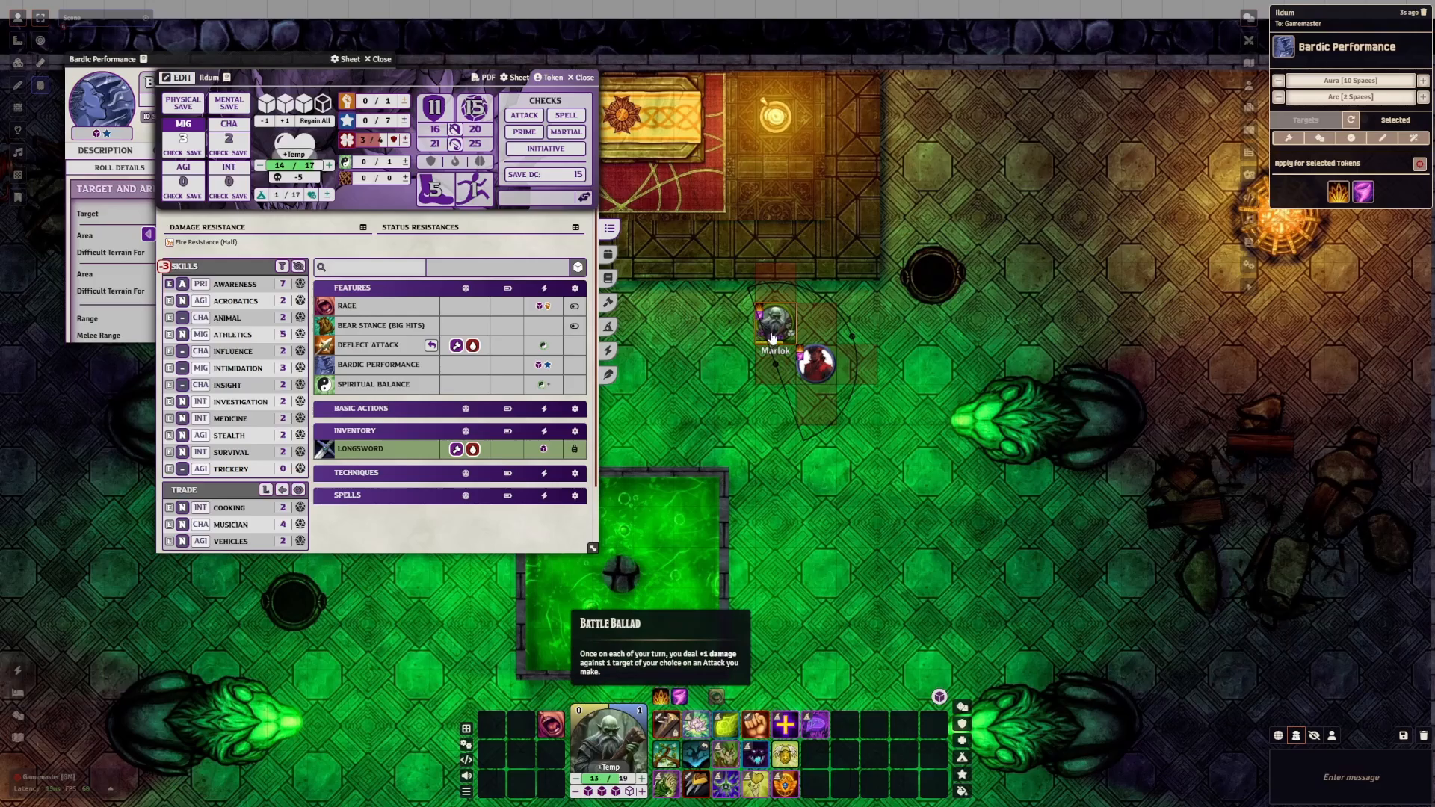
pyautogui.moveTo(776, 324); pyautogui.dragTo(736, 325)
pyautogui.moveTo(826, 366); pyautogui.dragTo(783, 425)
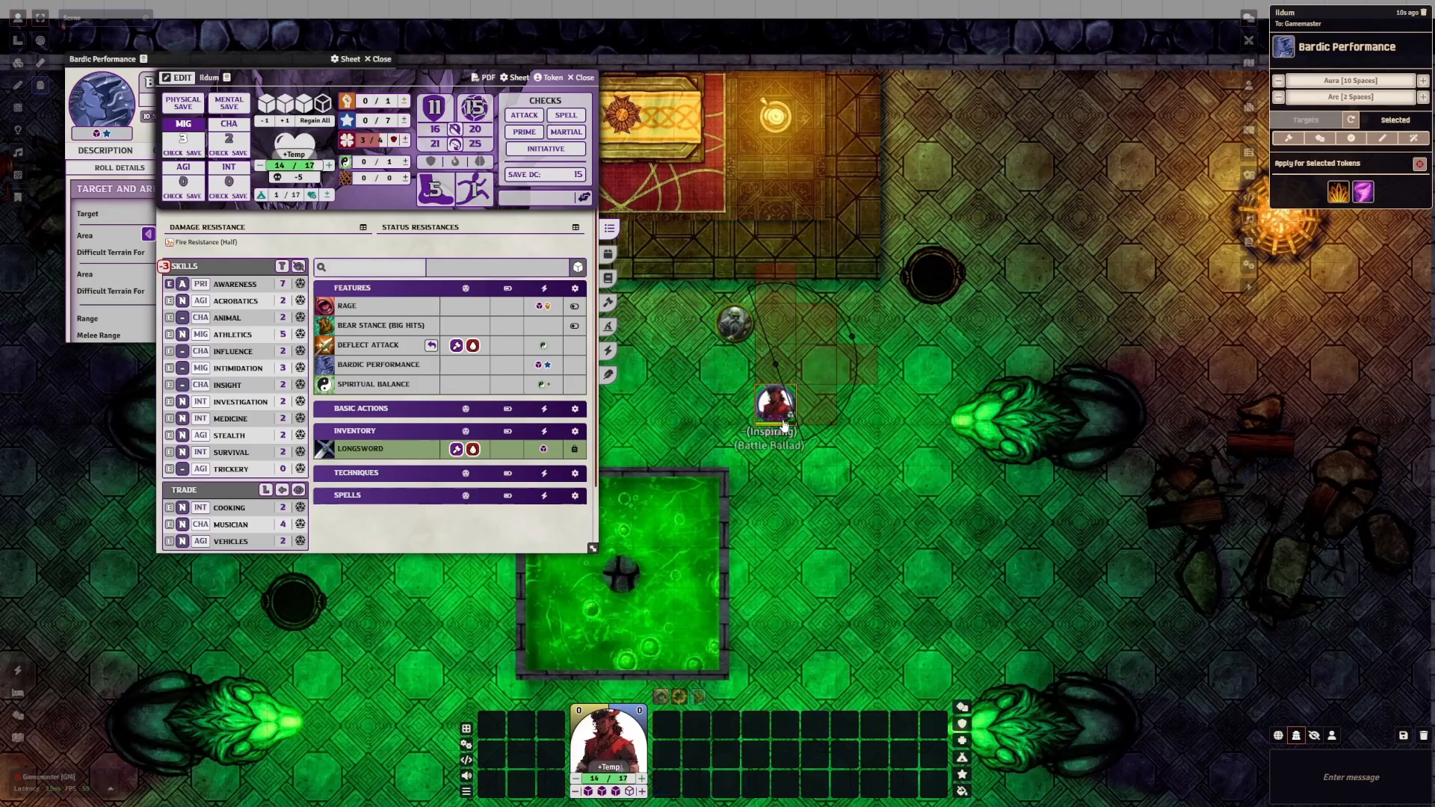
pyautogui.moveTo(783, 418); pyautogui.dragTo(827, 372)
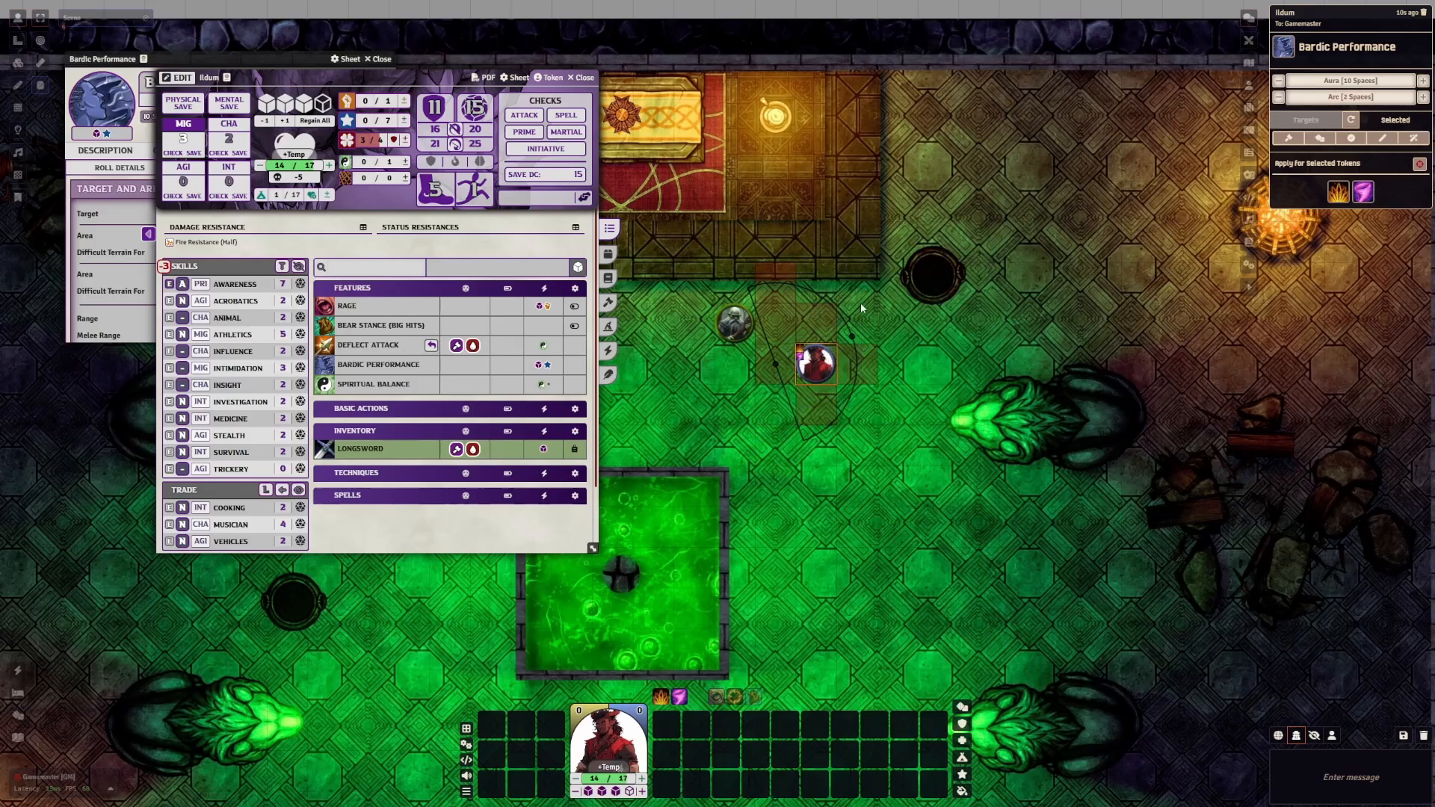
# Uncover the Bardic Performance sheet and review the Difficult Terrain For options of the aura and arc areas, keeping None
pyautogui.moveTo(284, 79); pyautogui.dragTo(973, 146)
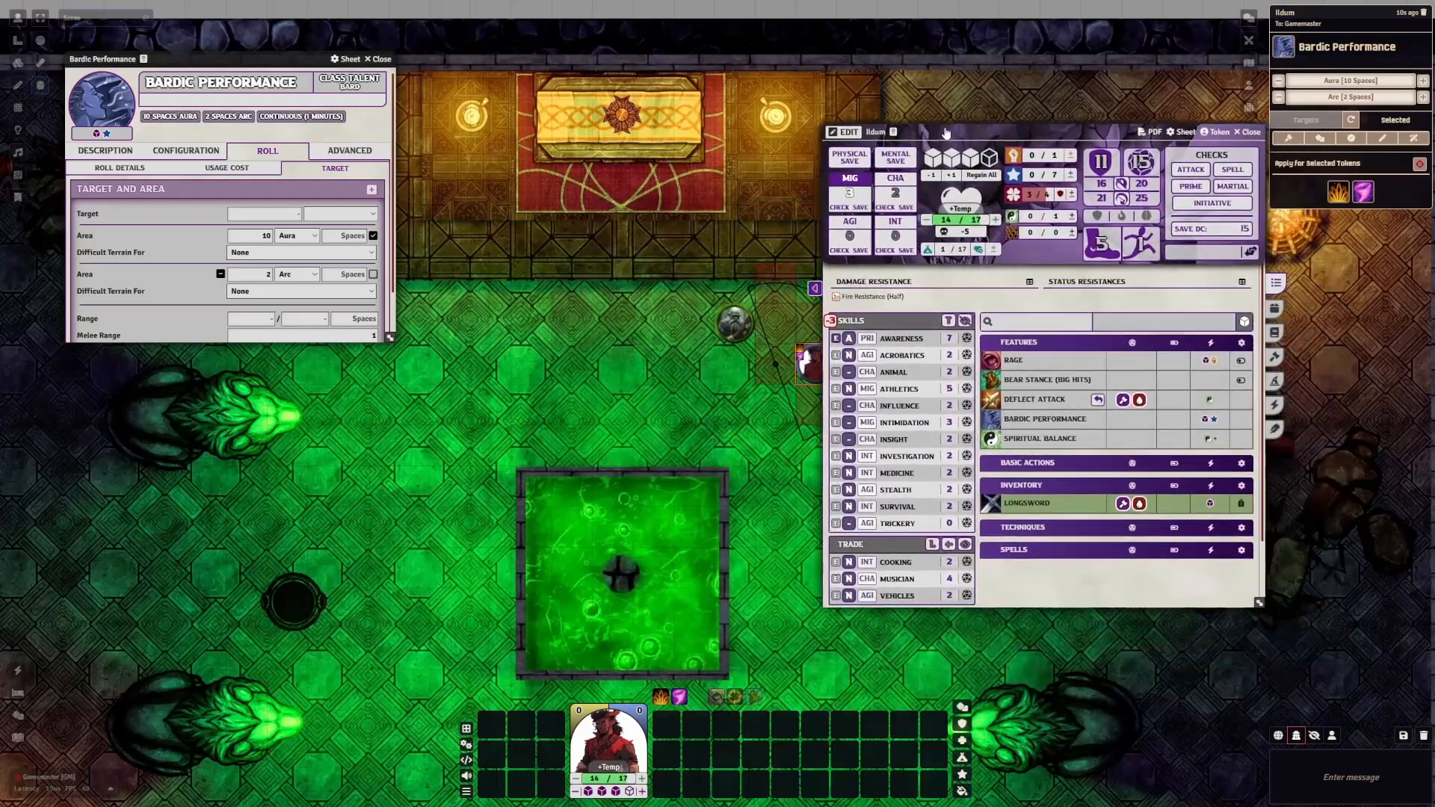
pyautogui.click(269, 254)
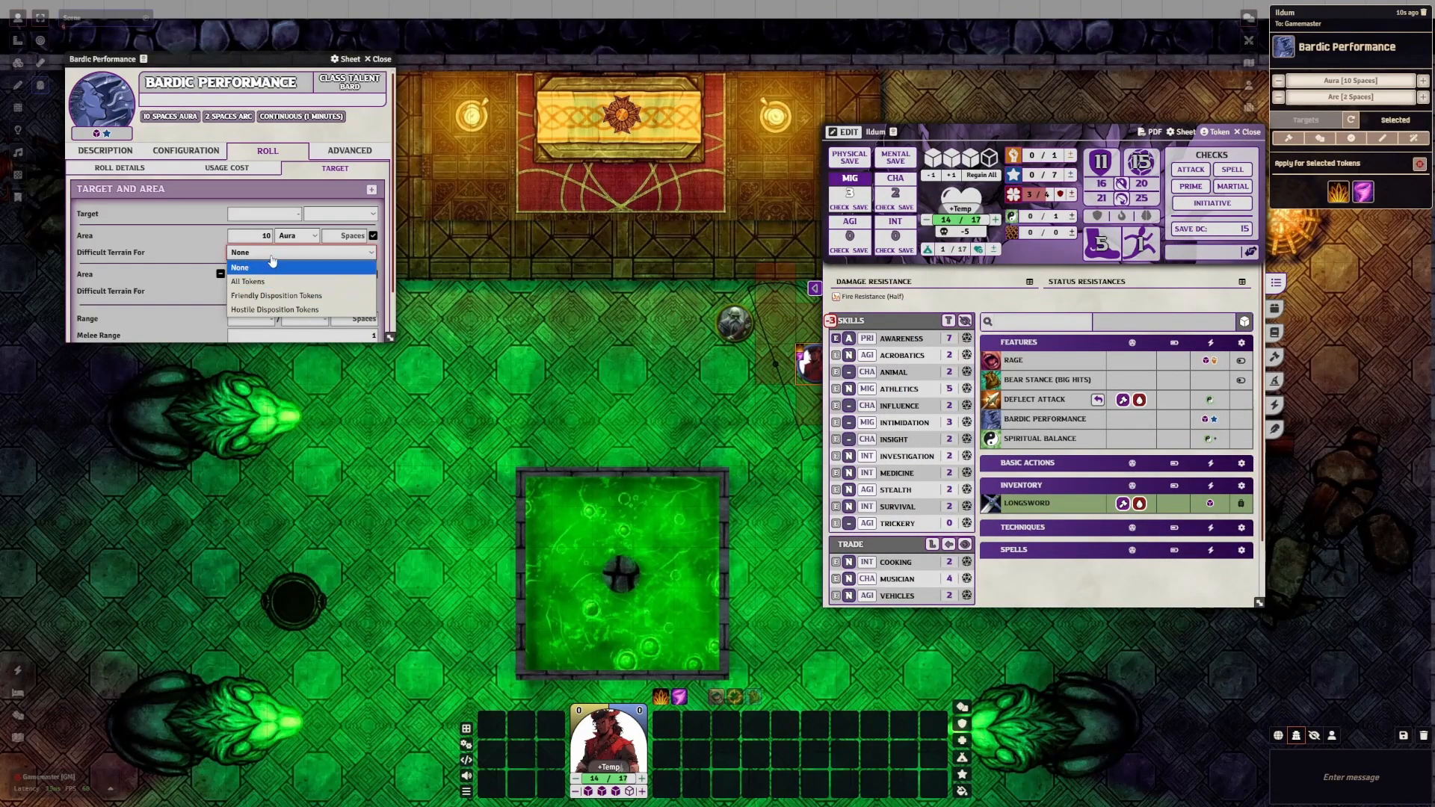
pyautogui.click(269, 267)
pyautogui.click(273, 292)
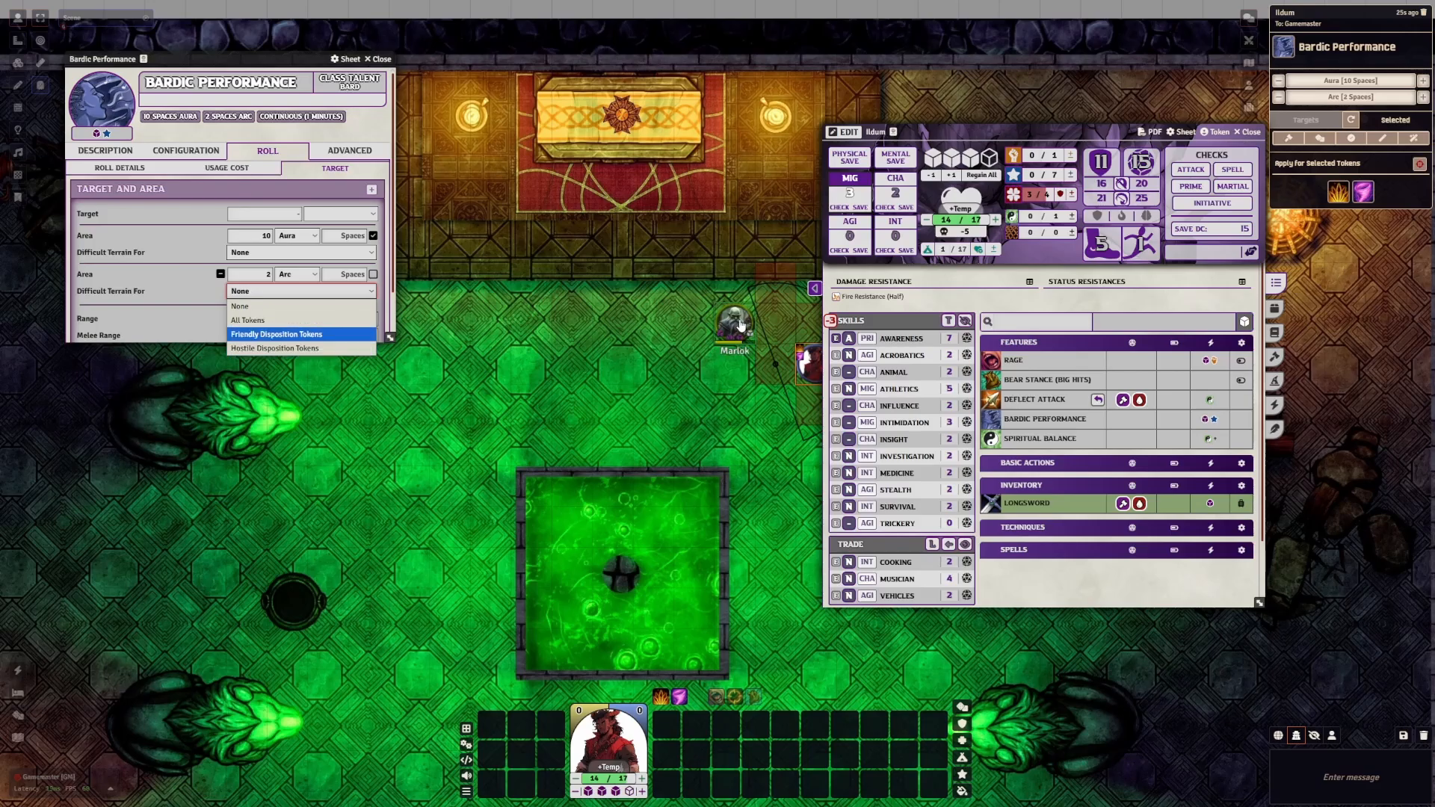
# Select the two player character tokens in turn to compare their disposition borders
pyautogui.moveTo(740, 341); pyautogui.dragTo(603, 289)
pyautogui.scroll(6, 603, 289)
pyautogui.click(603, 289)
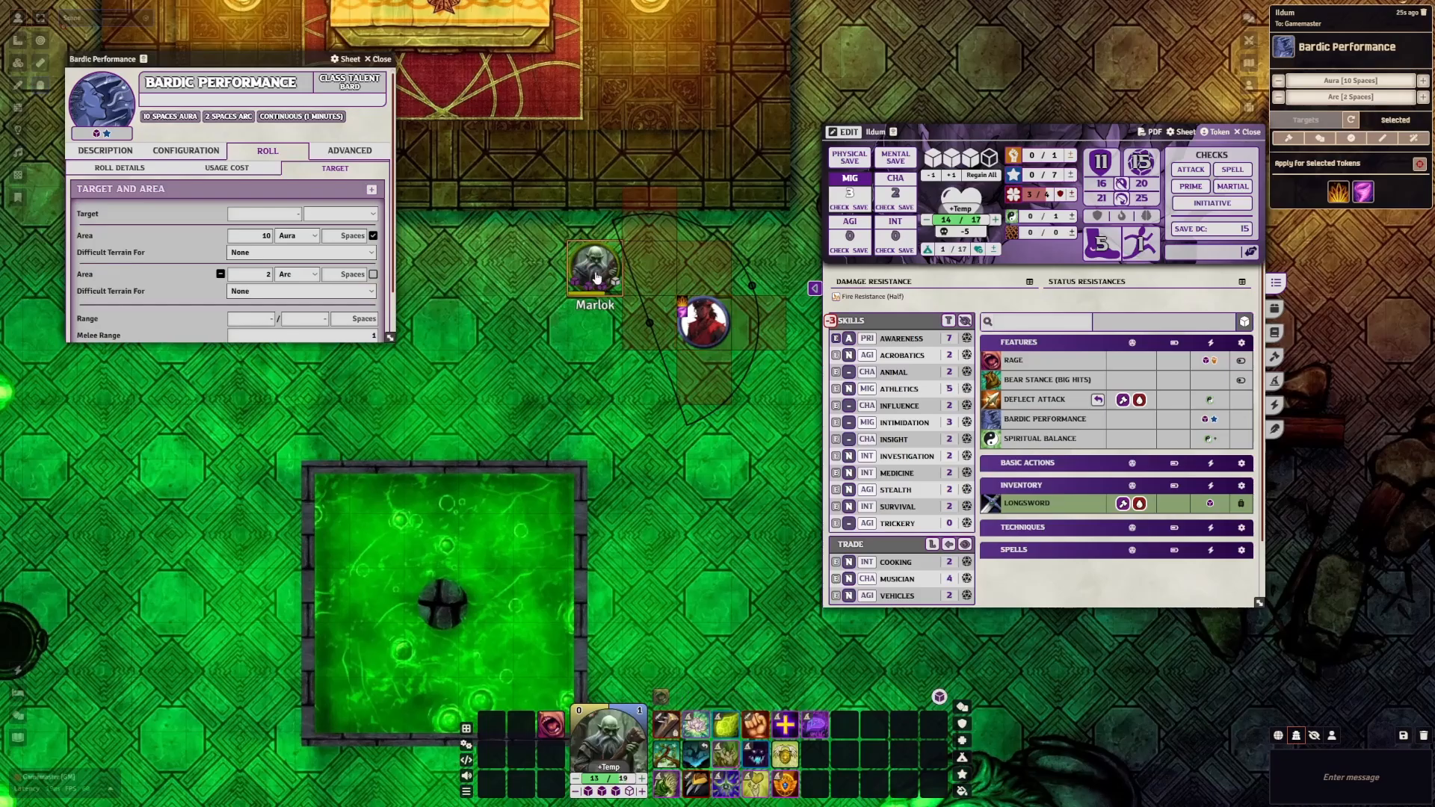
pyautogui.scroll(3, 654, 339)
pyautogui.click(655, 339)
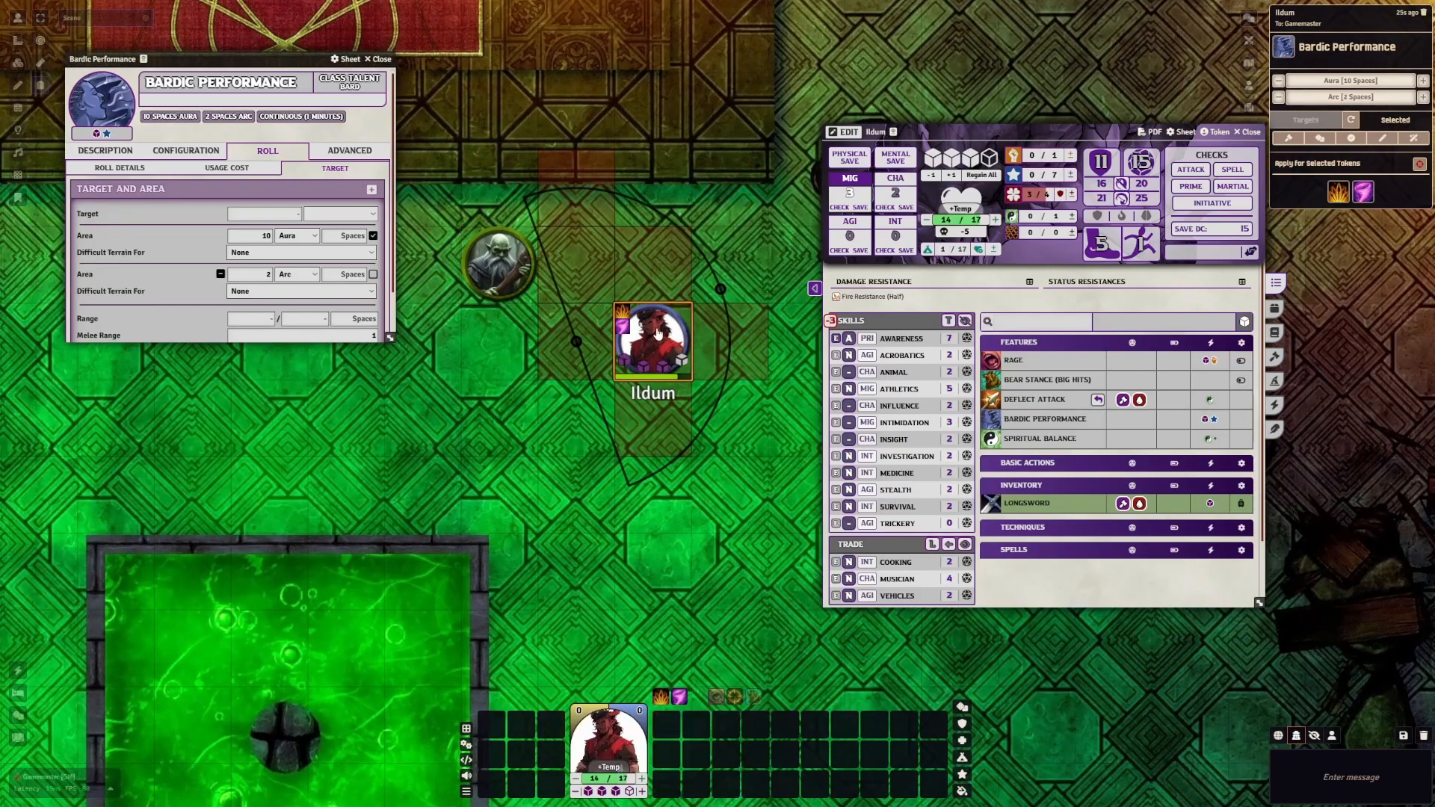
pyautogui.click(493, 268)
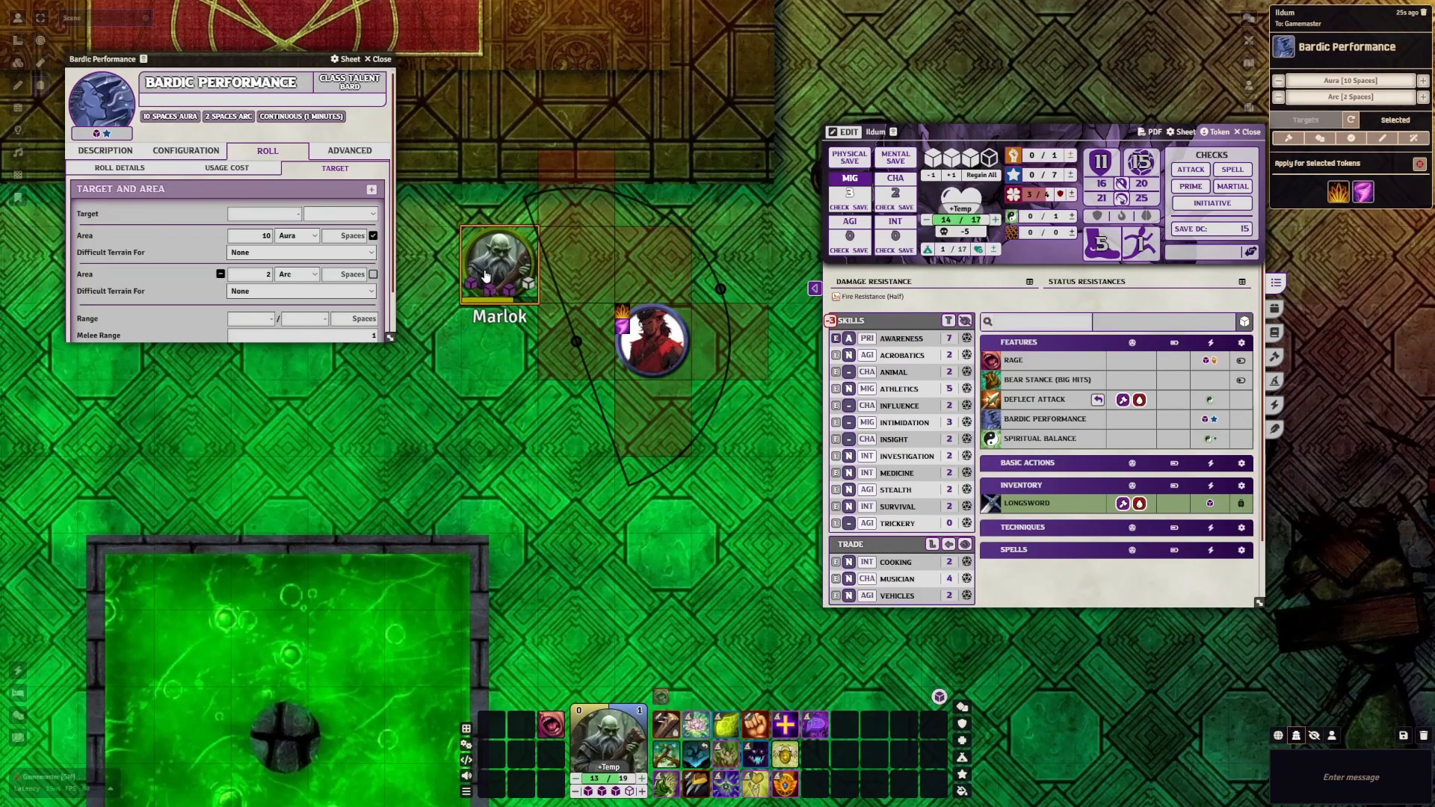
# Place a Kobold Captain token from the Potworki actor folder on the scene and collapse the actor folders
pyautogui.click(1249, 64)
pyautogui.click(1249, 85)
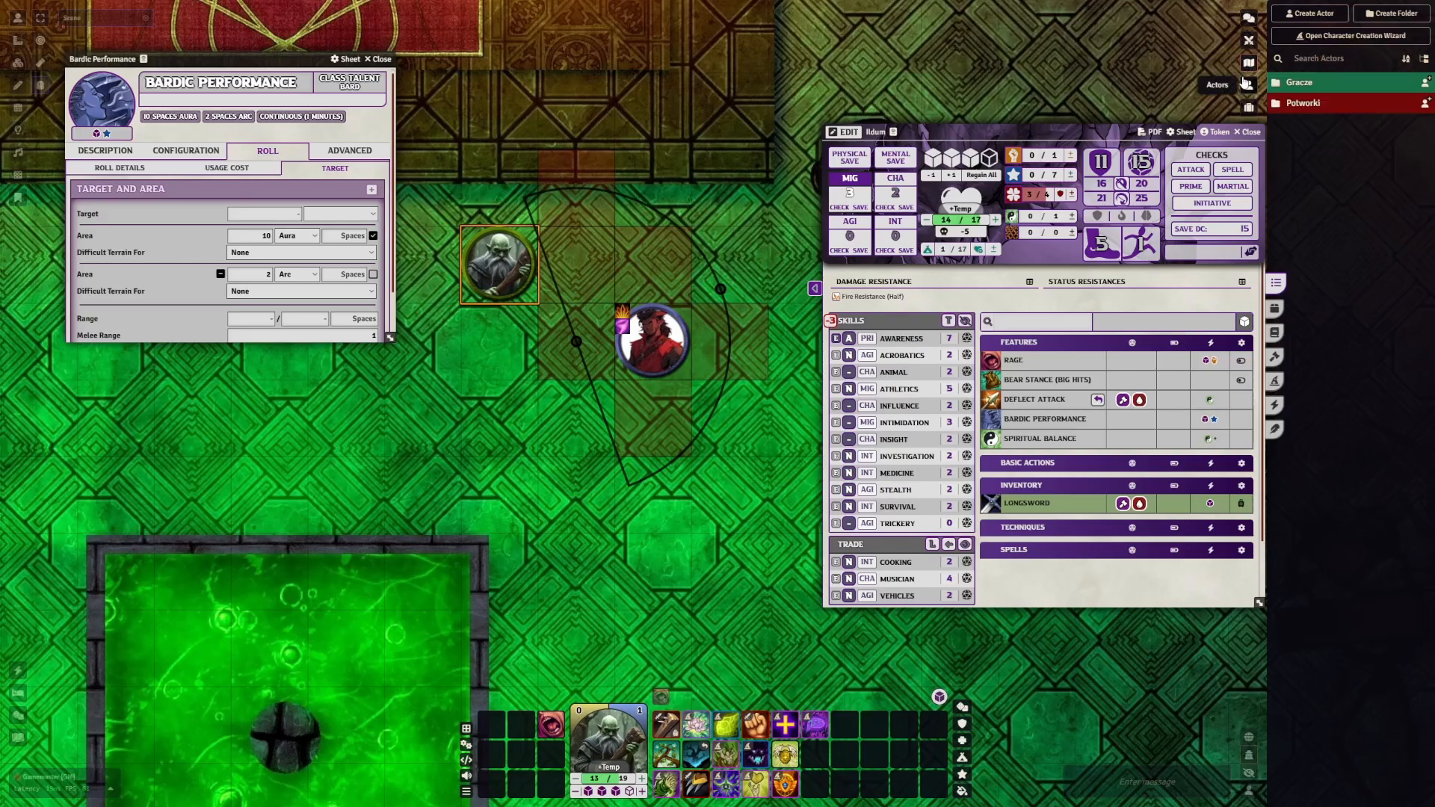
pyautogui.moveTo(1310, 131); pyautogui.dragTo(882, 33)
pyautogui.click(1319, 81)
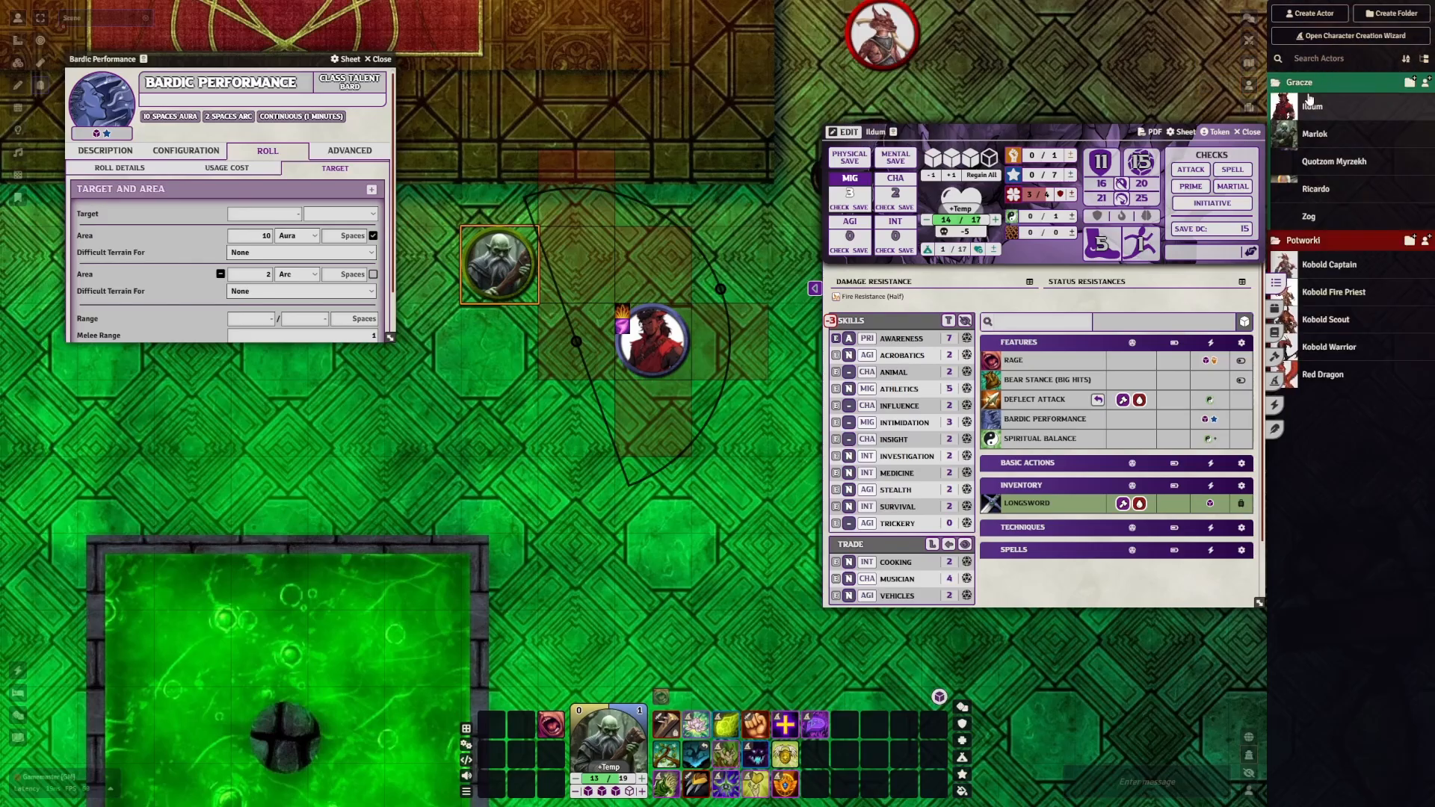
pyautogui.click(1320, 80)
pyautogui.click(1308, 102)
# Select the Kobold Captain token to examine its disposition border, and deselect it
pyautogui.moveTo(901, 47); pyautogui.dragTo(823, 109)
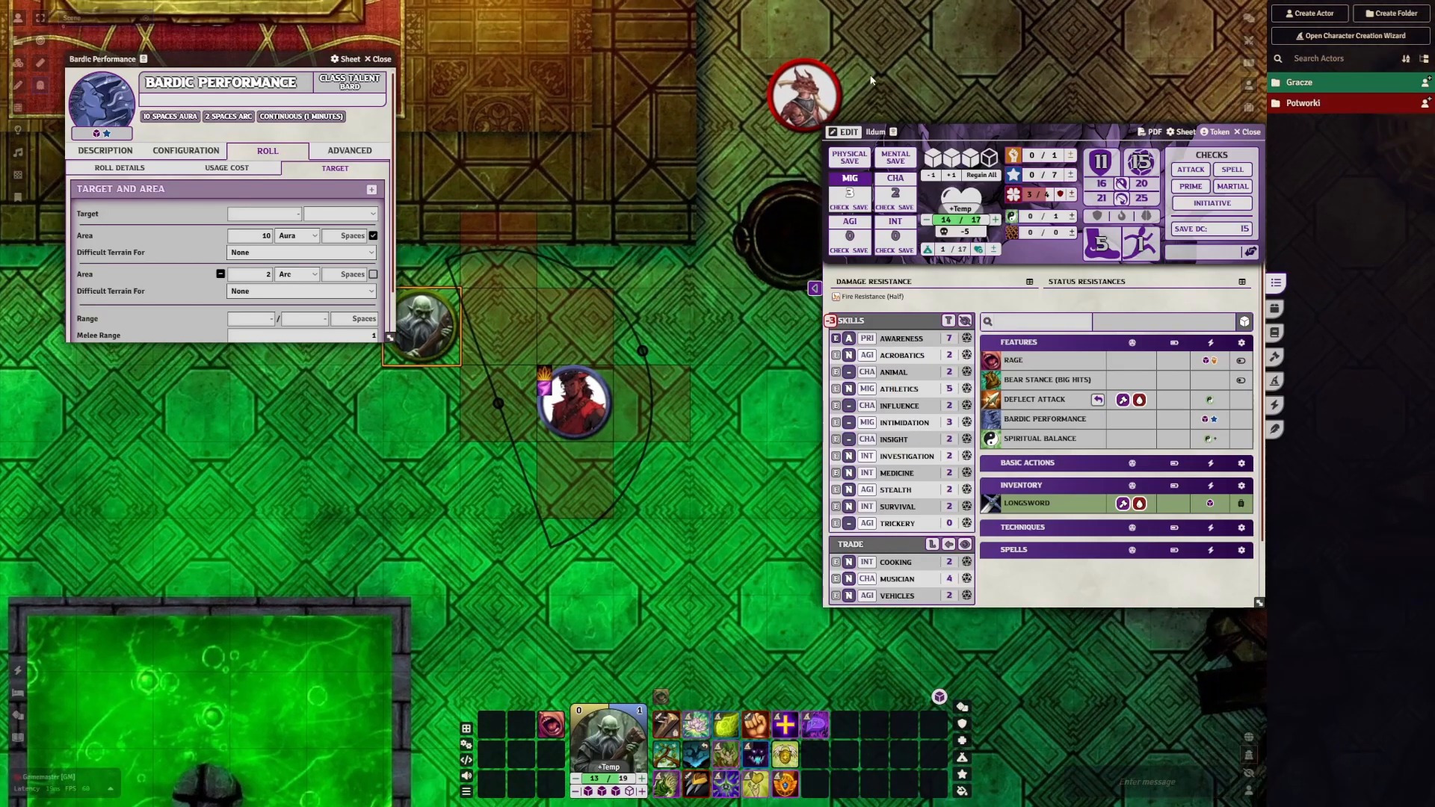
pyautogui.click(815, 103)
pyautogui.click(698, 204)
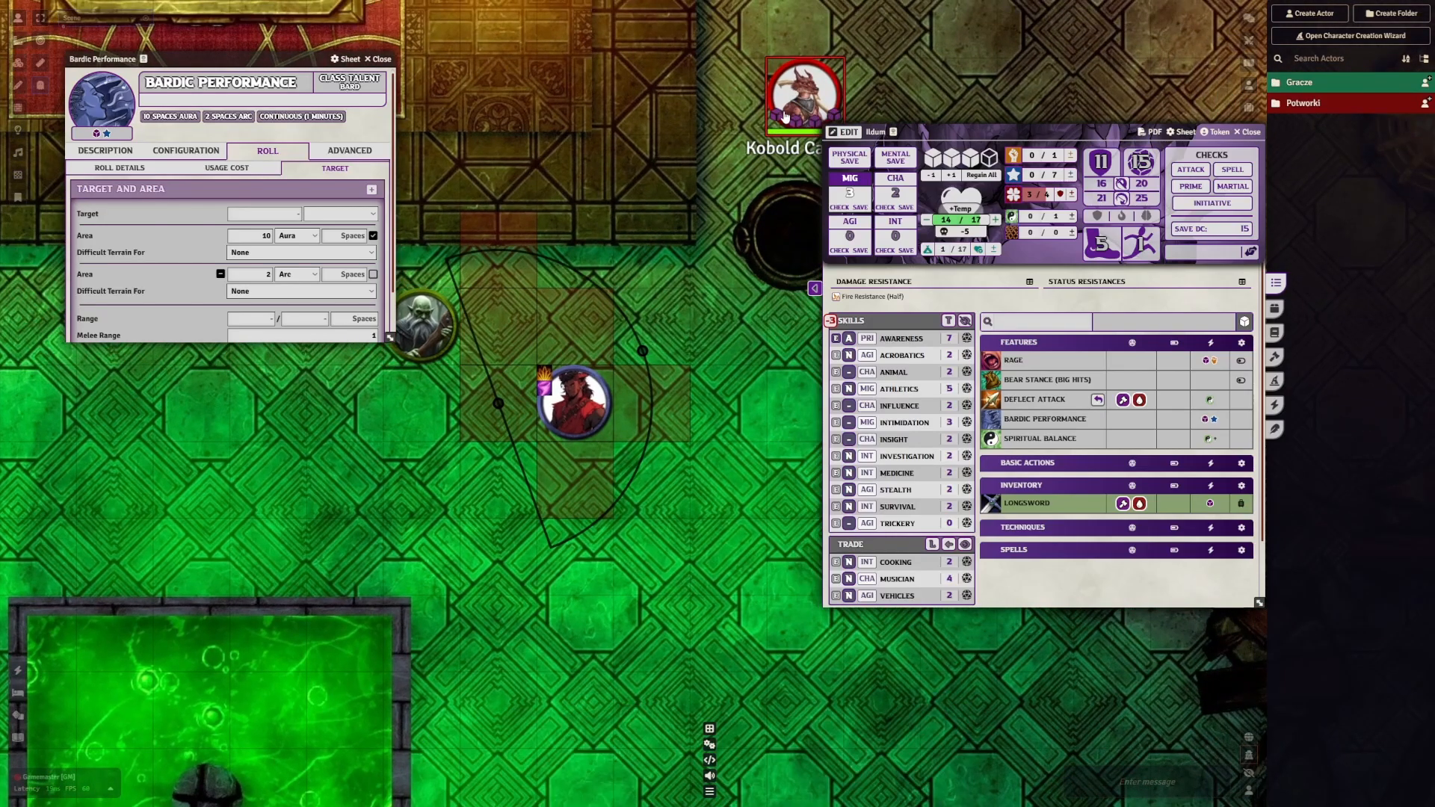